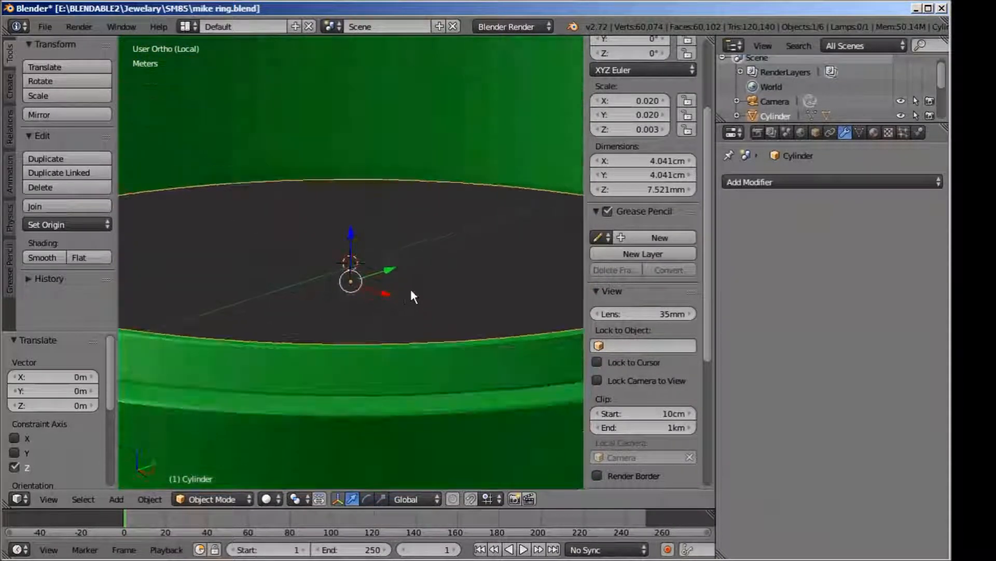
# Step: Inspect the isolated green ring and leave local view to show the whole microphone model
pyautogui.scroll(-3, 402, 282)
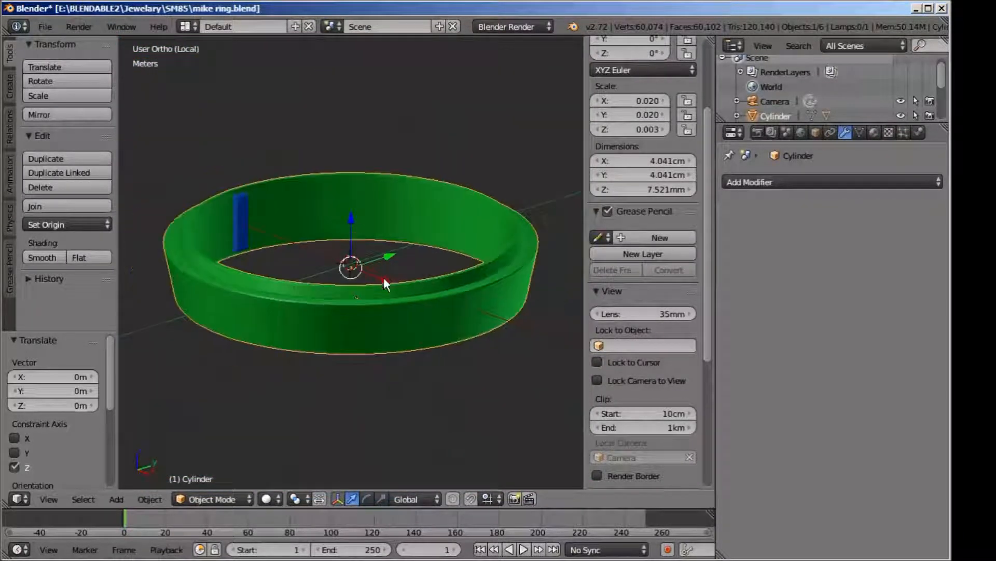
pyautogui.moveTo(278, 343); pyautogui.dragTo(400, 348, button='middle')
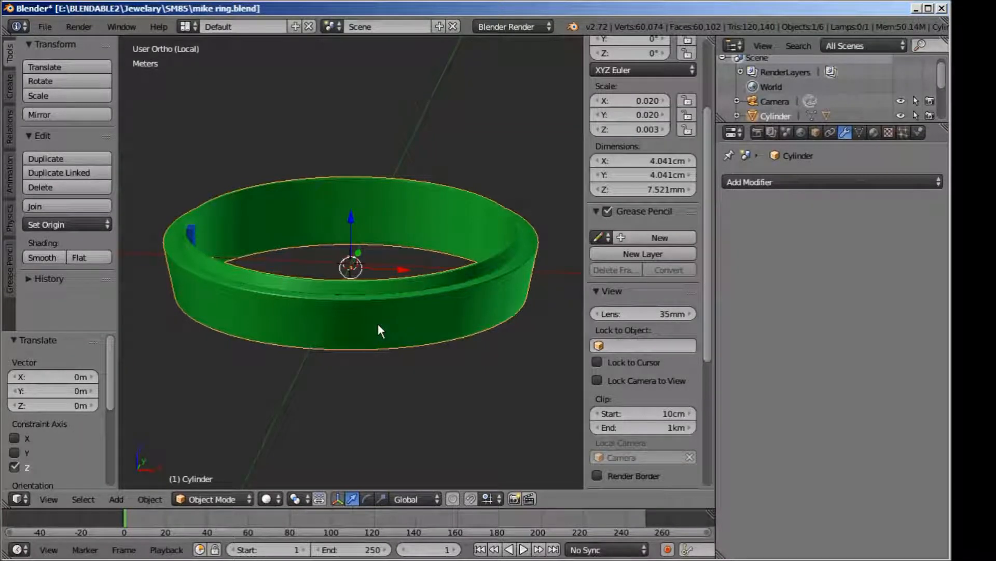
pyautogui.press('KP_Divide')
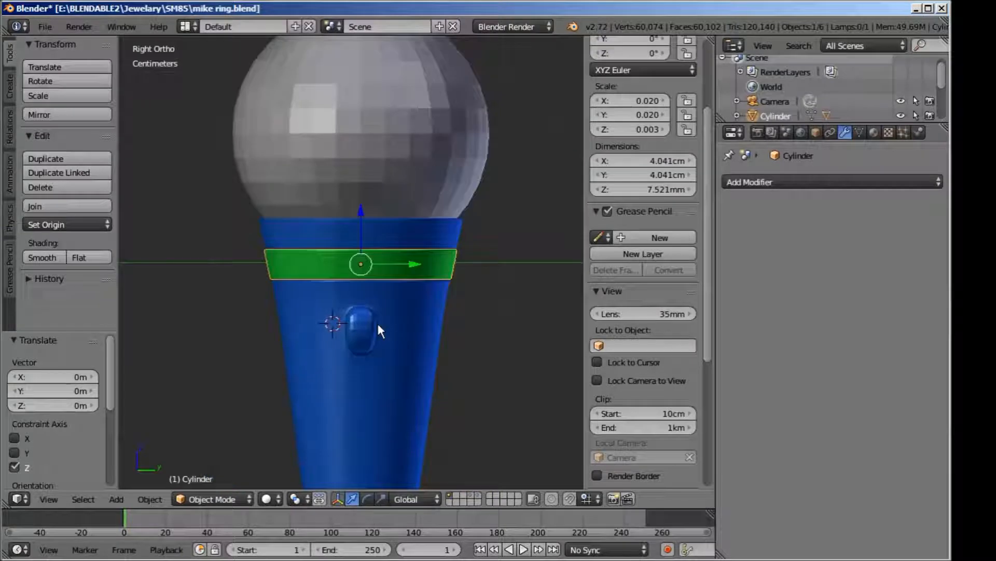
# Step: Try lowering the blue handle by about 1.625 cm along the Z axis, and undo the move
pyautogui.scroll(2, 377, 322)
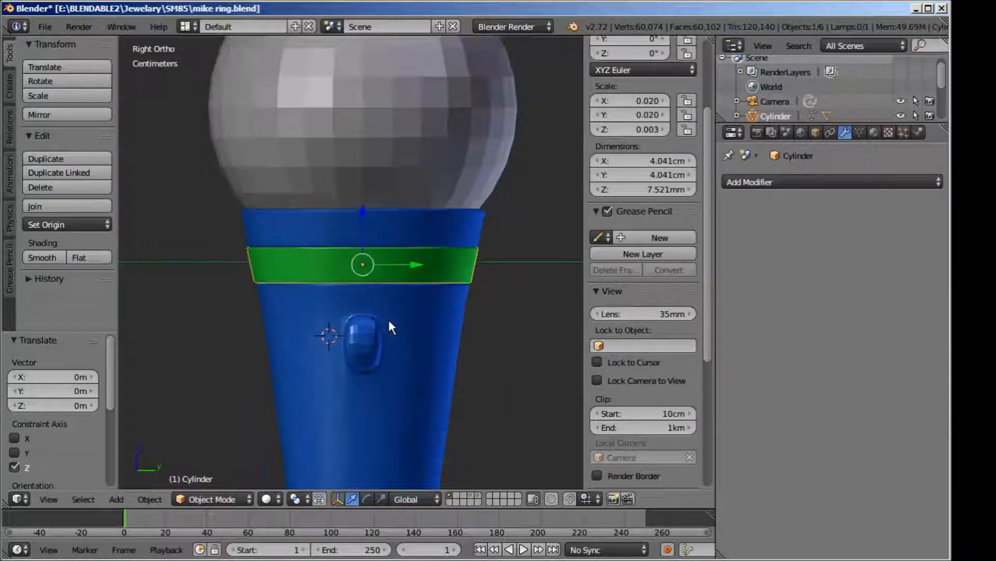
pyautogui.moveTo(457, 313); pyautogui.dragTo(405, 348, button='middle')
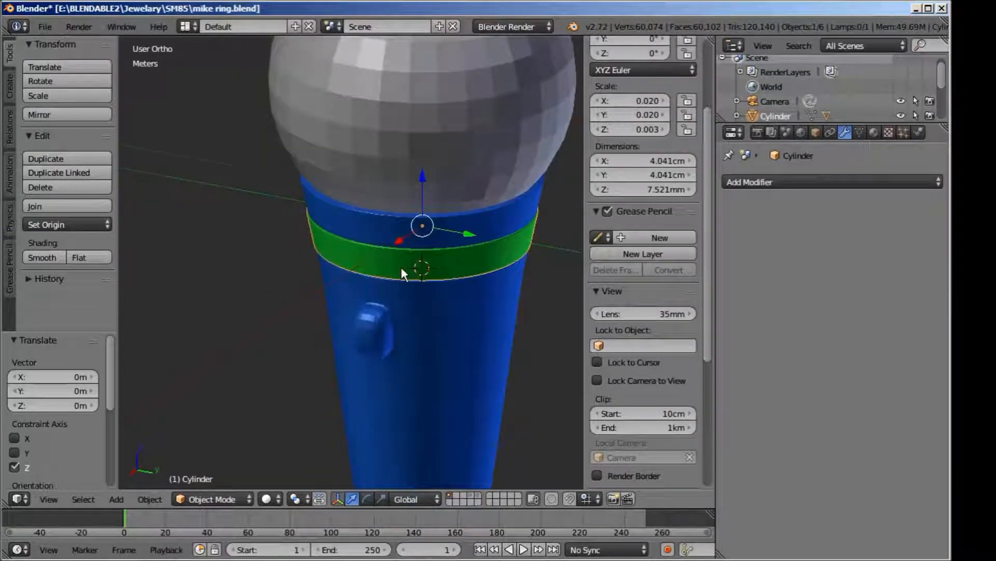
pyautogui.scroll(-3, 401, 267)
pyautogui.rightClick(433, 307)
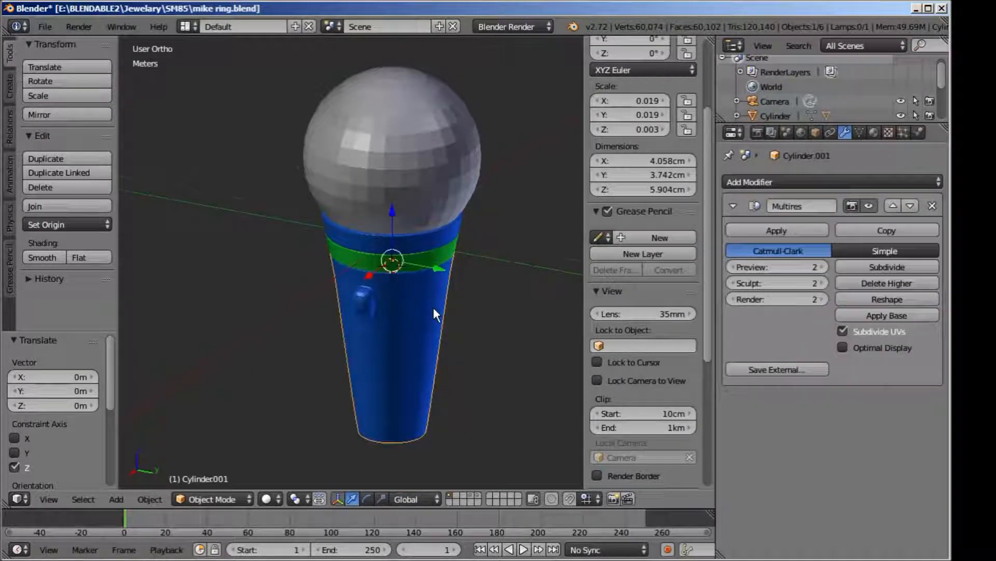
pyautogui.scroll(2, 433, 307)
pyautogui.moveTo(412, 214); pyautogui.dragTo(431, 294)
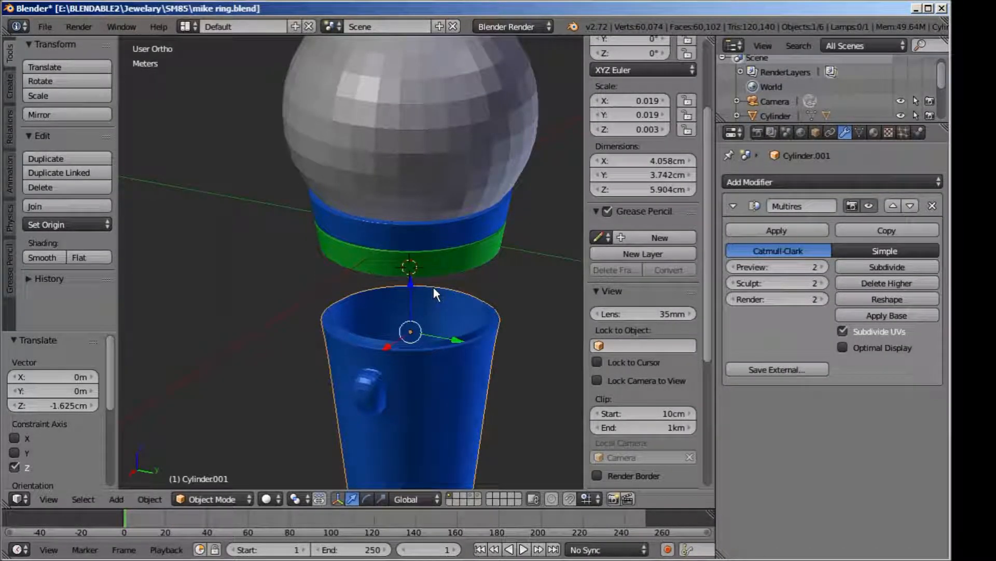
pyautogui.hotkey('ctrl', 'z')
# Step: Try stretching the upper blue collar along the Z axis
pyautogui.rightClick(446, 230)
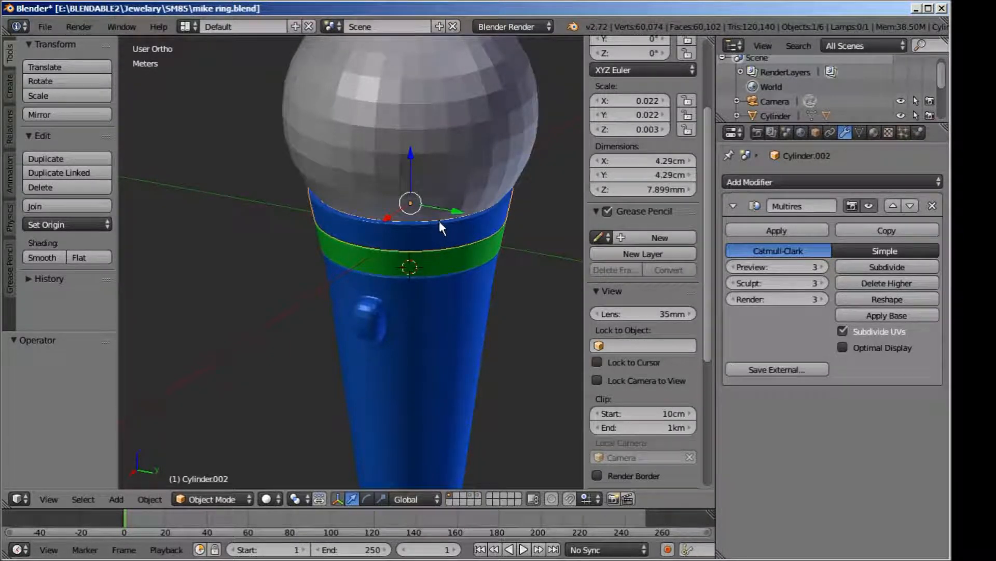
pyautogui.press('s')
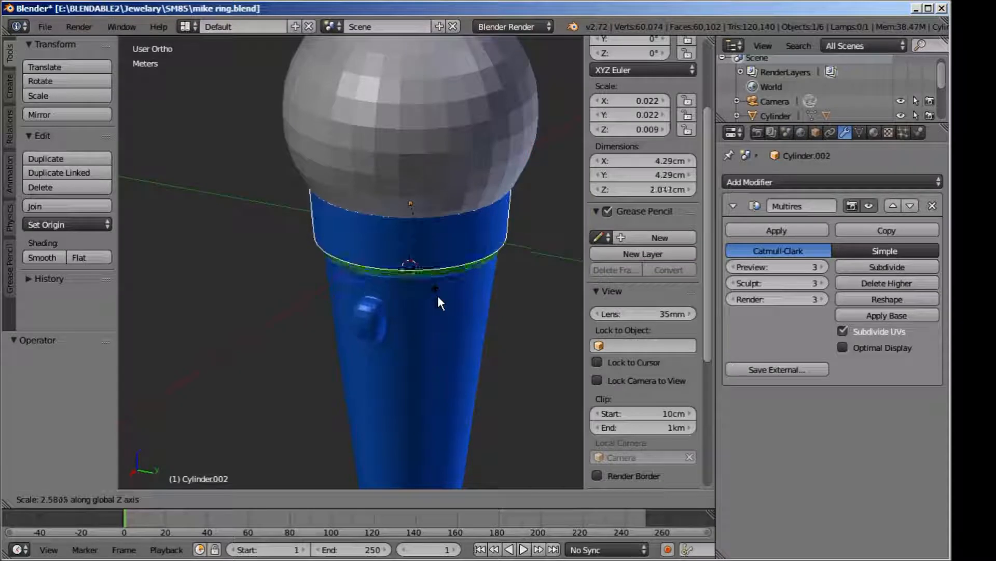
pyautogui.click(438, 295)
# Step: Examine the microphone's head, collar, handle and green ring by selecting each part, finishing in the right orthographic view
pyautogui.rightClick(398, 124)
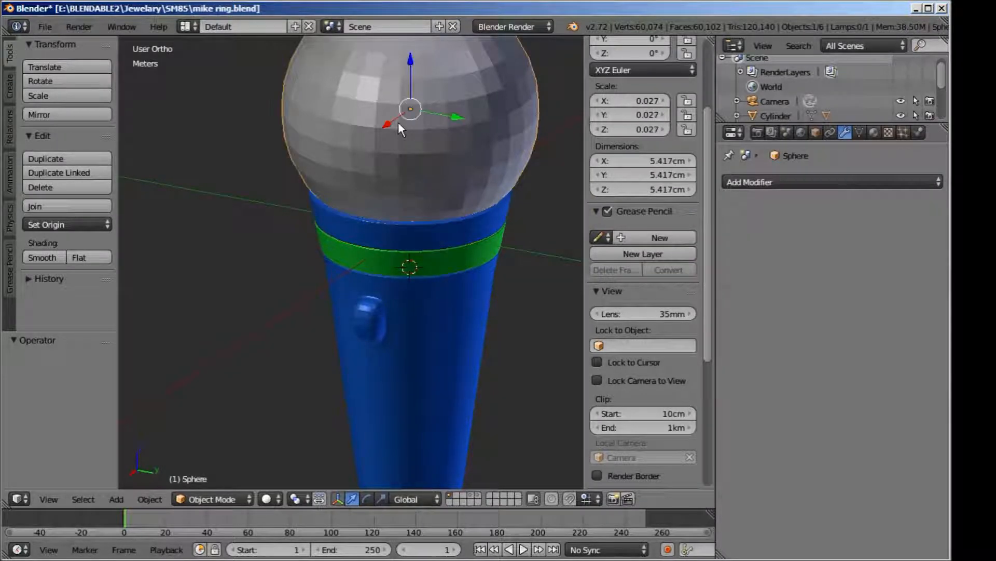
pyautogui.scroll(-3, 406, 162)
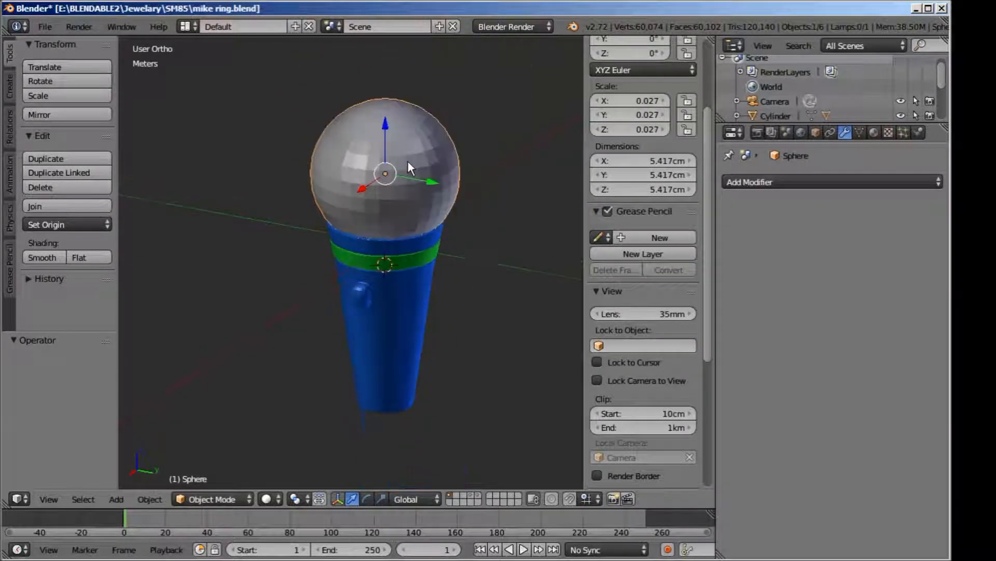
pyautogui.scroll(1, 407, 162)
pyautogui.press('KP_1')
pyautogui.press('KP_6')
pyautogui.press('KP_3')
pyautogui.scroll(4, 331, 250)
pyautogui.rightClick(330, 253)
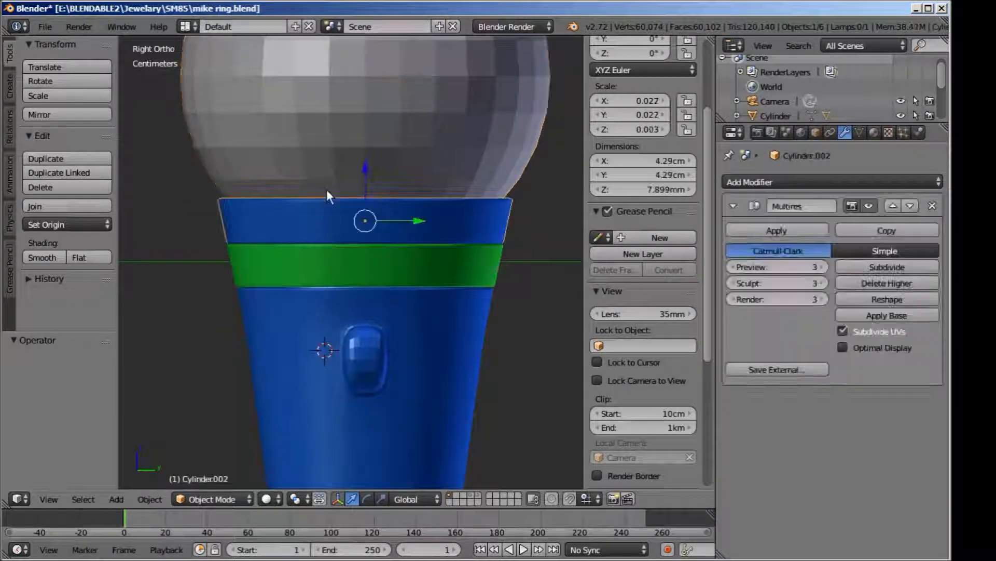
pyautogui.rightClick(337, 269)
pyautogui.rightClick(320, 261)
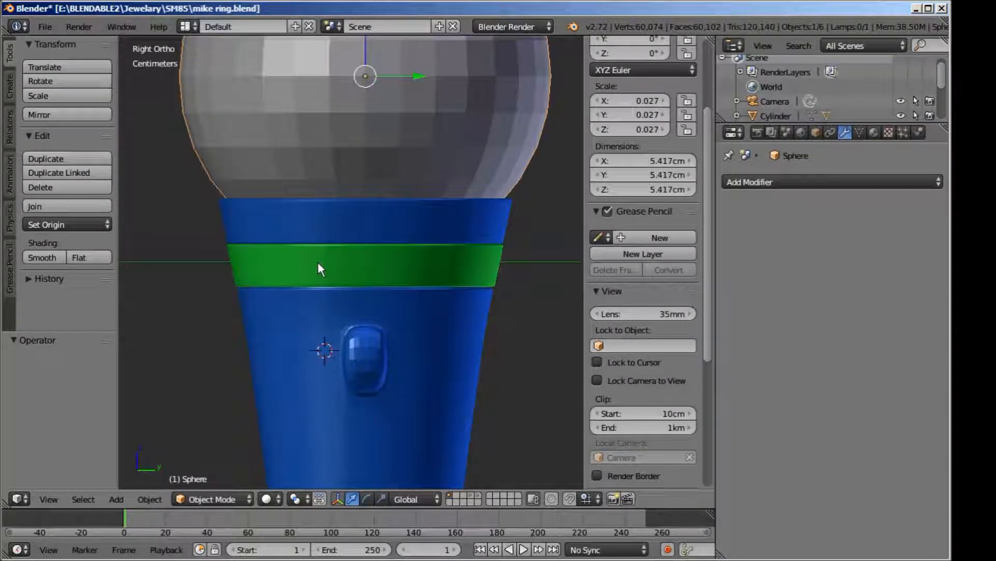
pyautogui.rightClick(293, 270)
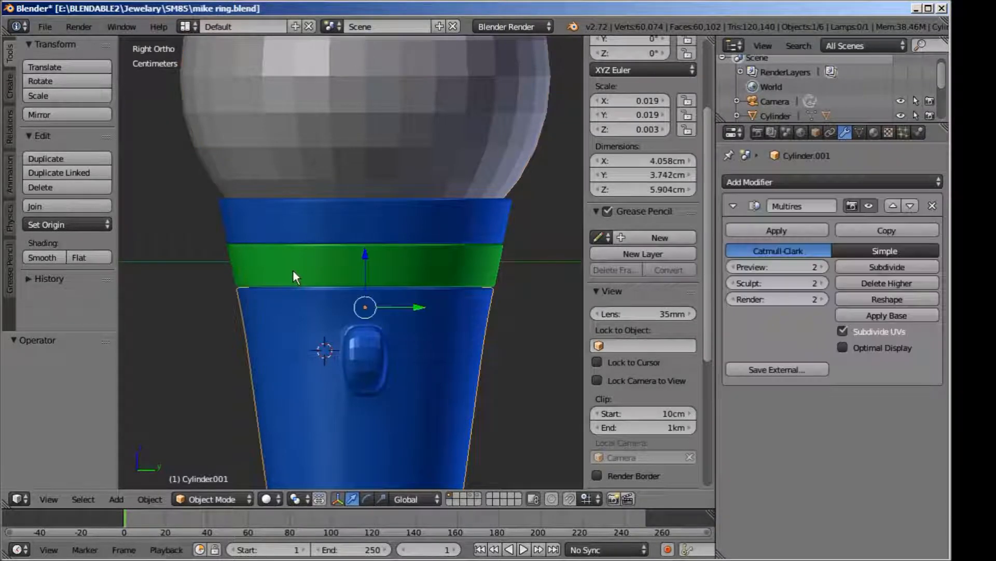
pyautogui.rightClick(248, 259)
pyautogui.moveTo(246, 260); pyautogui.dragTo(270, 286, button='middle')
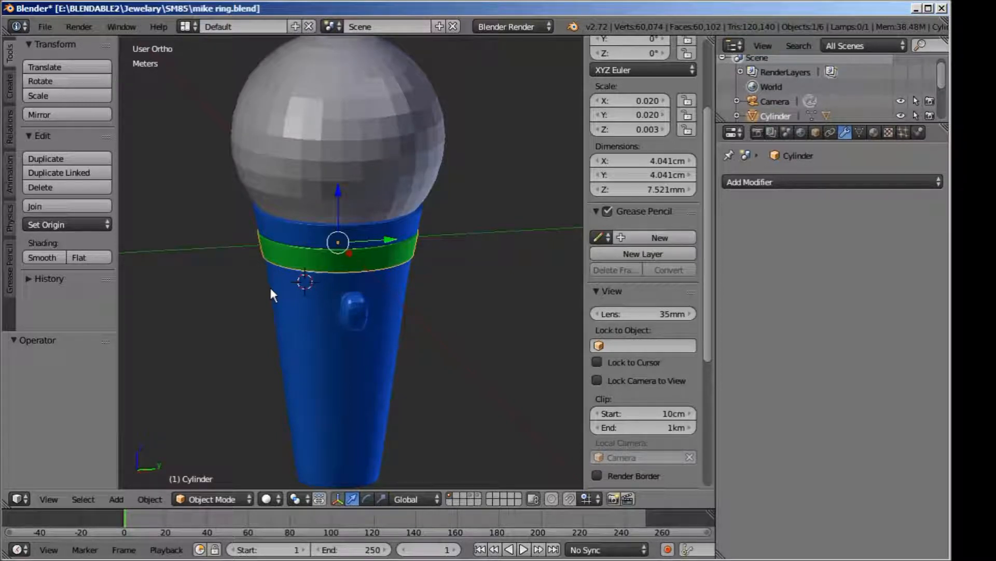
pyautogui.scroll(-2, 270, 294)
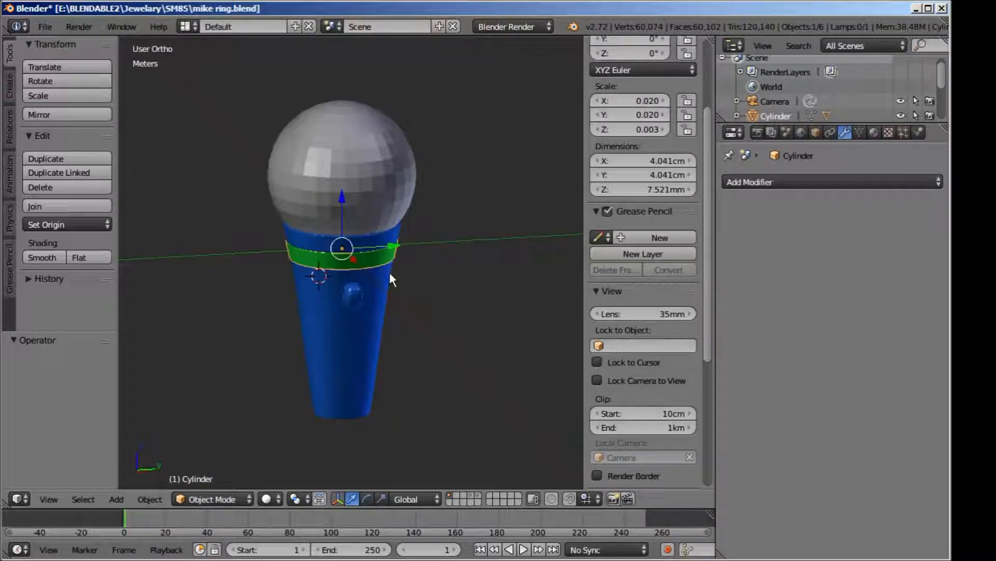
pyautogui.press('KP_1')
pyautogui.press('KP_3')
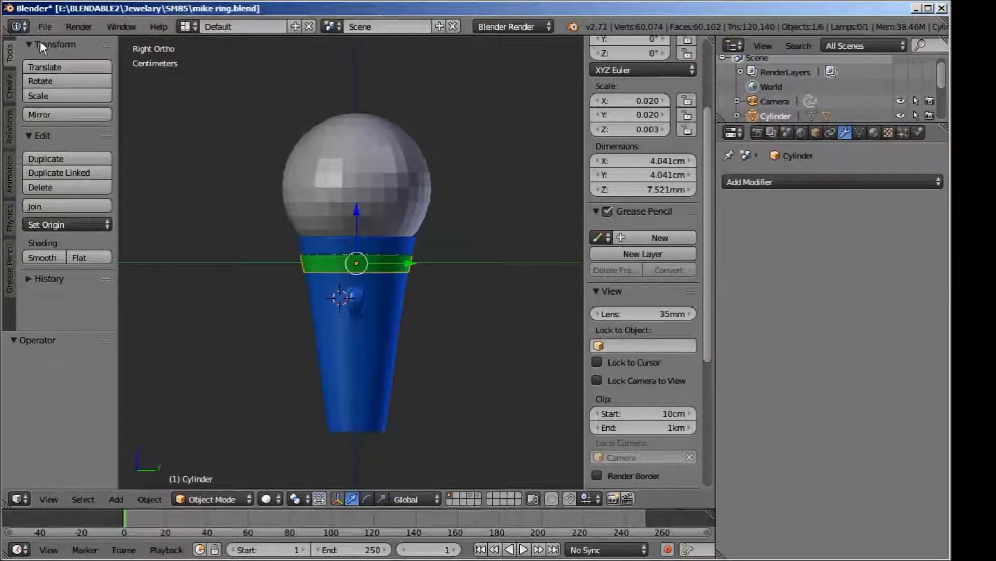
# Step: Import Liberty_torch_drawing_dark.jpg from the SM85 folder as an image plane
pyautogui.click(45, 26)
pyautogui.moveTo(145, 314)
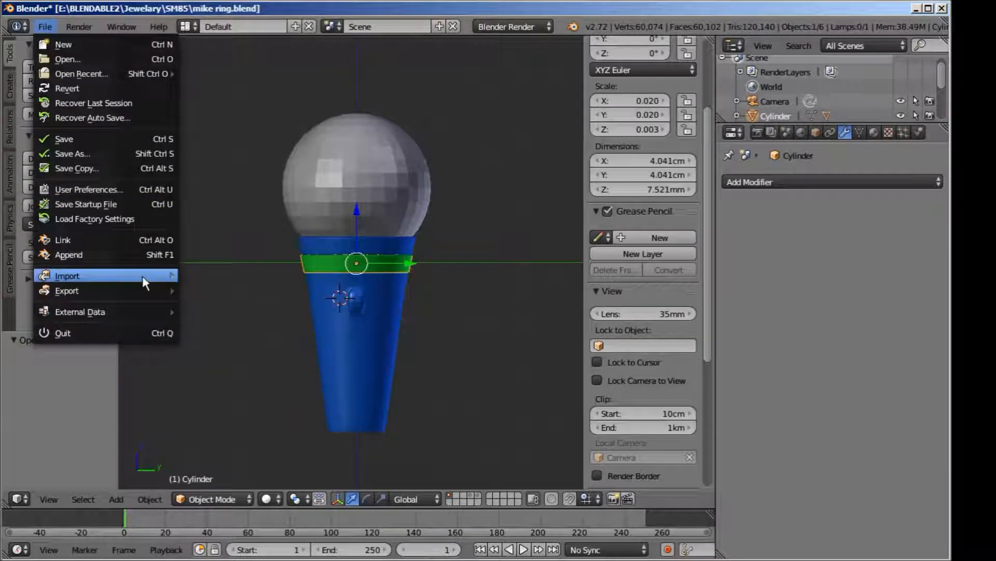
pyautogui.moveTo(142, 276)
pyautogui.click(230, 320)
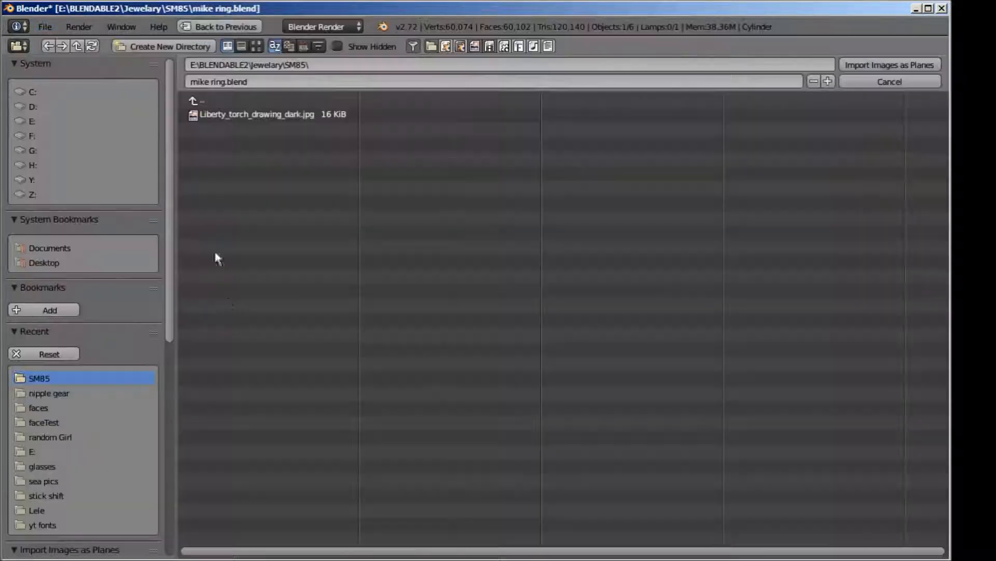
pyautogui.click(215, 116)
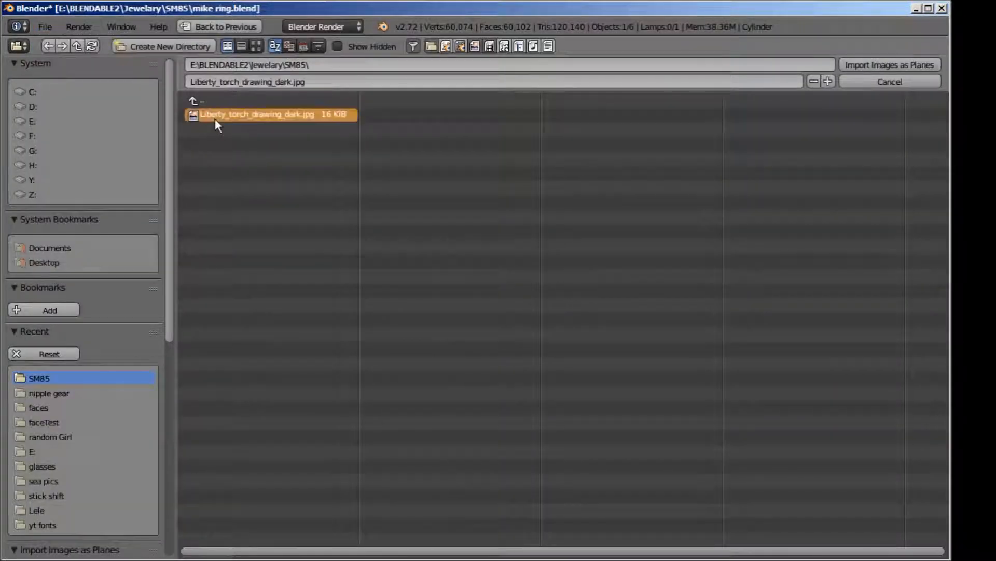
pyautogui.click(914, 66)
# Step: Switch the viewport shading to Texture so that the torch drawing is displayed on its plane
pyautogui.scroll(-2, 441, 325)
pyautogui.moveTo(441, 325); pyautogui.dragTo(447, 384, button='middle')
pyautogui.click(269, 499)
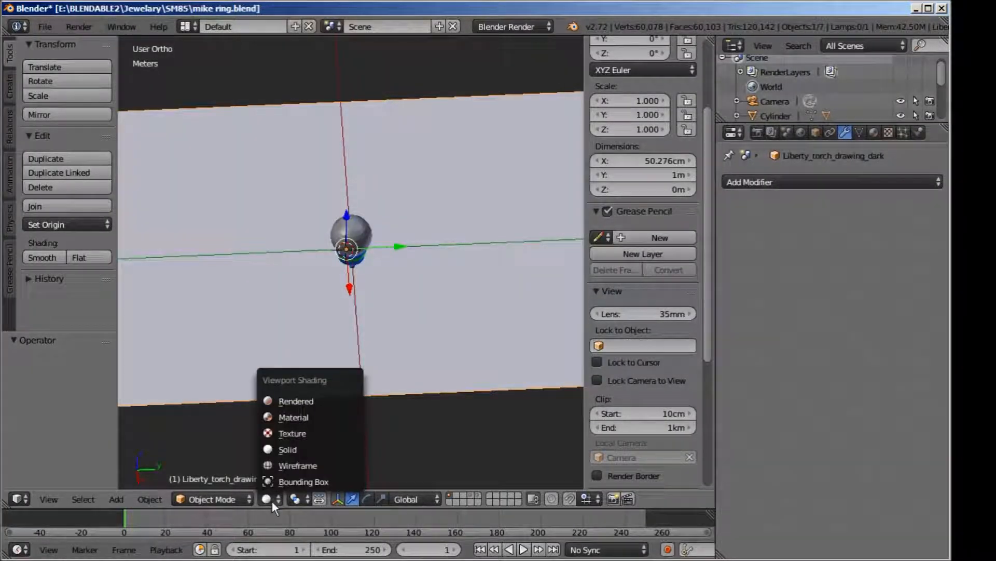
pyautogui.click(276, 434)
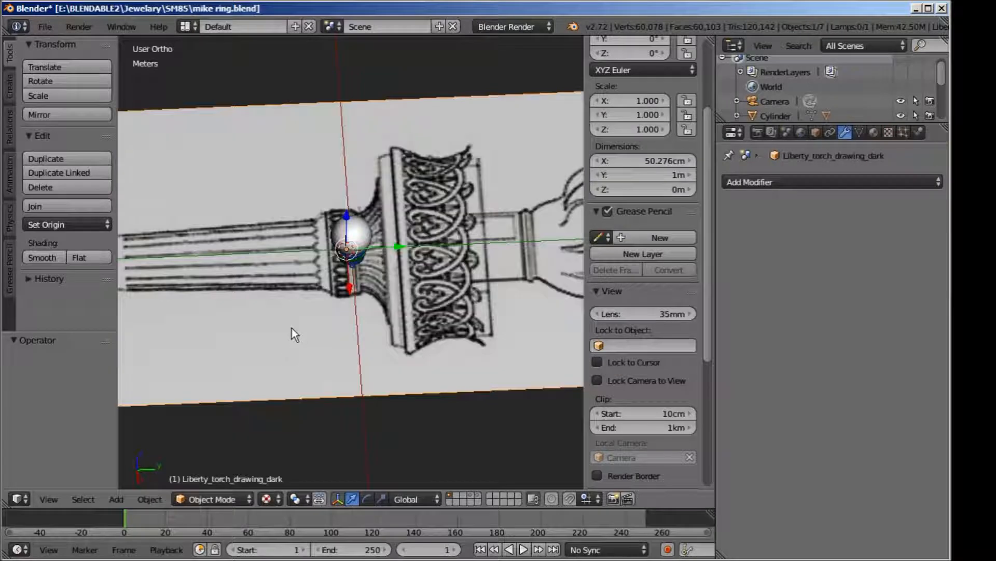
# Step: Rotate the torch drawing plane 90° about the global X axis
pyautogui.scroll(-2, 366, 357)
pyautogui.scroll(1, 496, 347)
pyautogui.moveTo(496, 346)
pyautogui.mouseDown(button='middle')
pyautogui.moveTo(497, 286)
pyautogui.moveTo(468, 329)
pyautogui.mouseUp(button='middle')
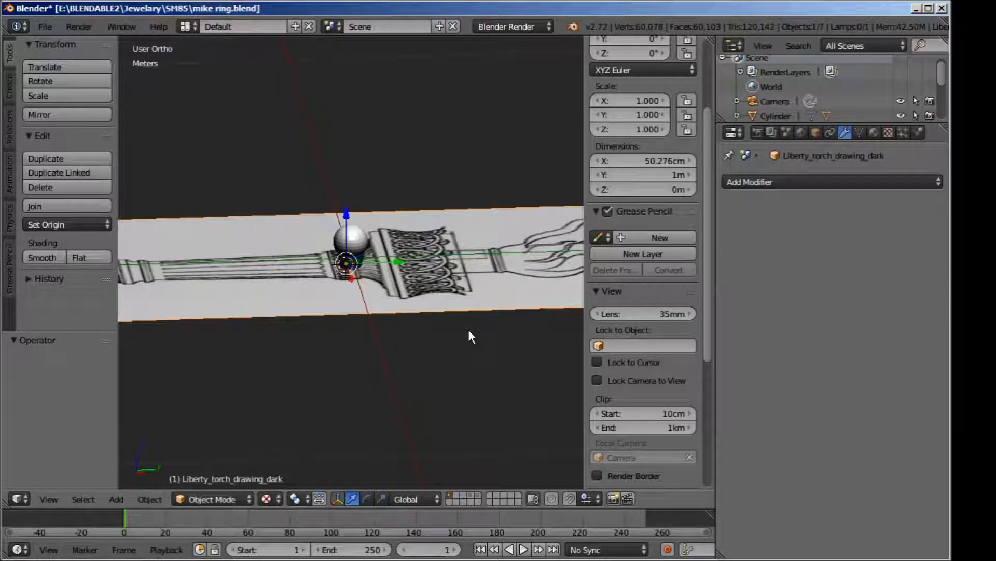
pyautogui.press('r')
pyautogui.press('x')
pyautogui.press('9')
pyautogui.press('0')
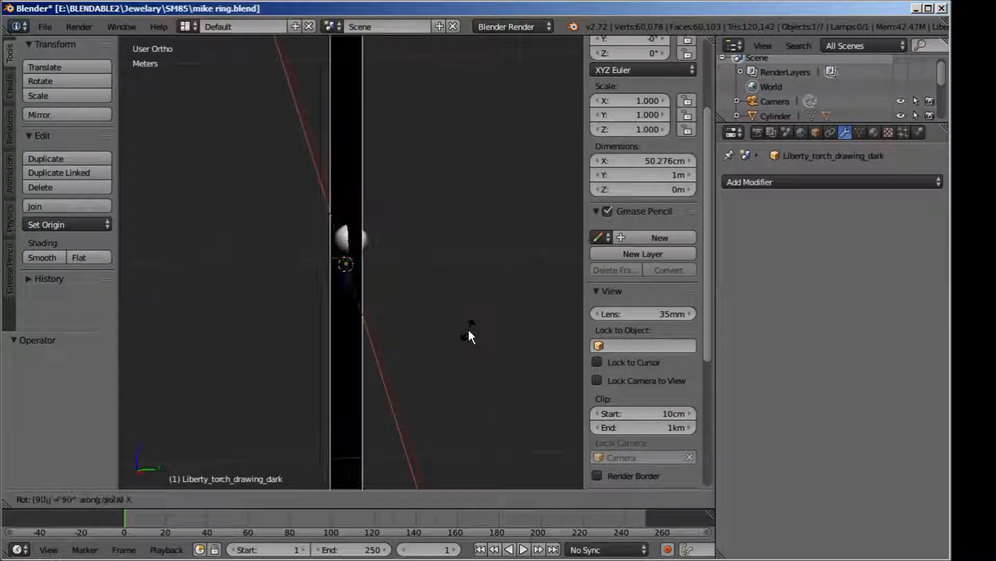
pyautogui.press('Return')
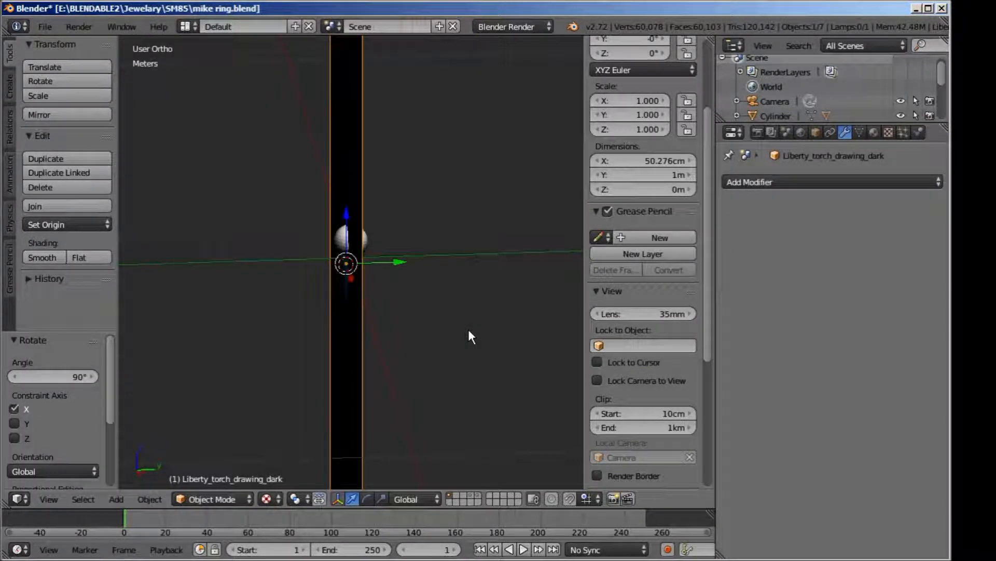
# Step: Rotate the torch drawing plane 90° about the global Z axis and view it from the right
pyautogui.press('r')
pyautogui.press('z')
pyautogui.press('9')
pyautogui.press('0')
pyautogui.press('Return')
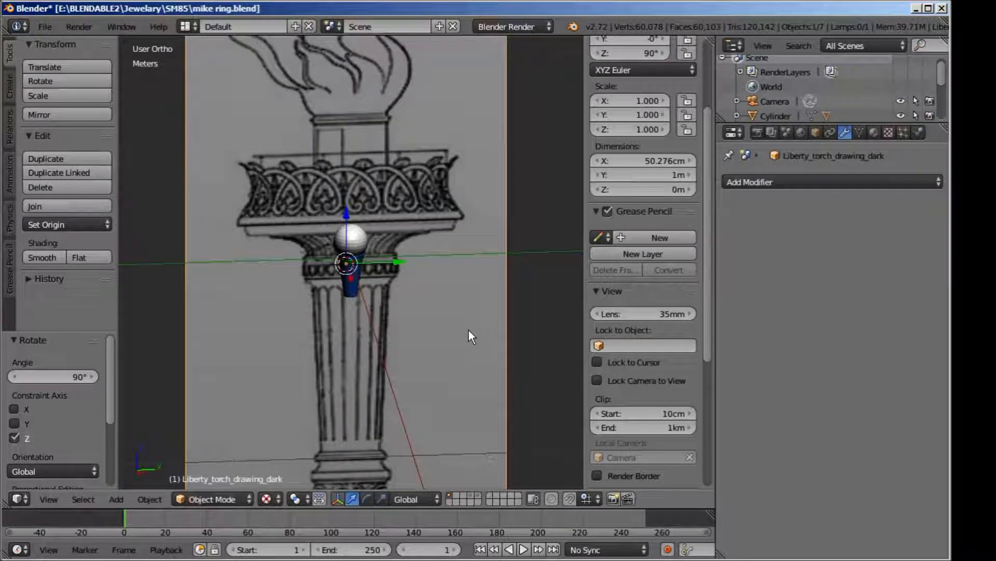
pyautogui.press('KP_1')
pyautogui.press('KP_3')
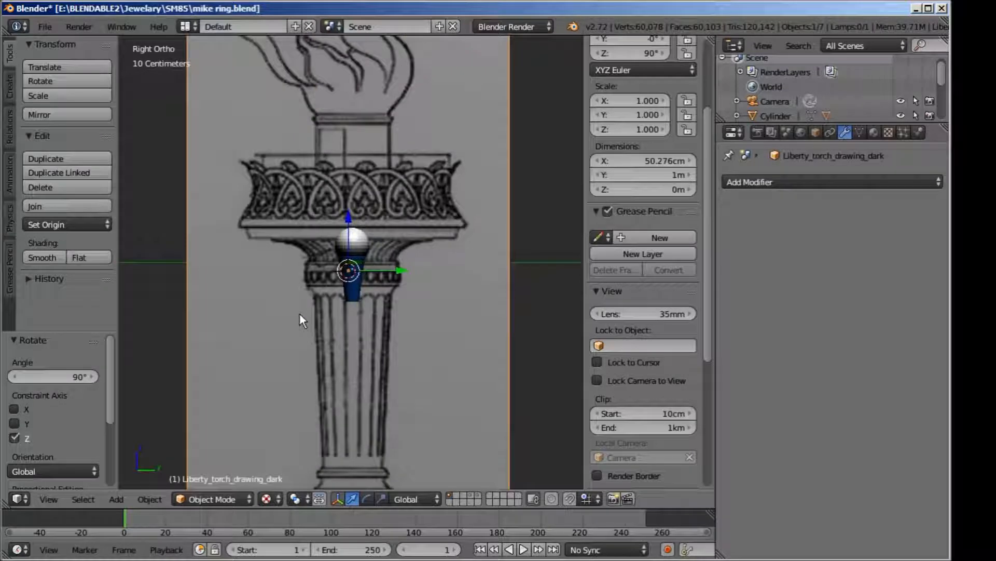
# Step: Scale the torch drawing plane uniformly by about 0.161, close to the microphone's size
pyautogui.scroll(6, 300, 314)
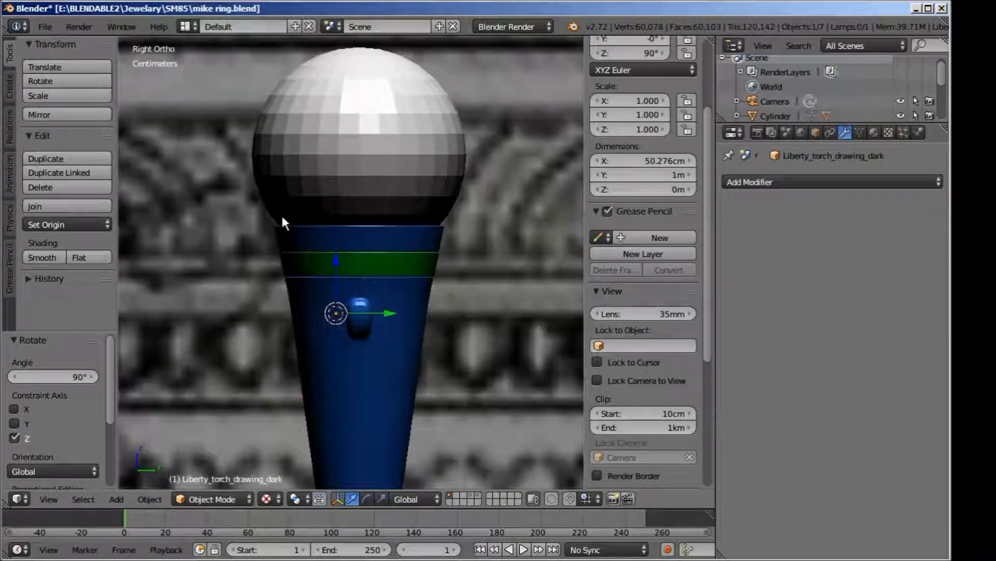
pyautogui.scroll(-8, 281, 213)
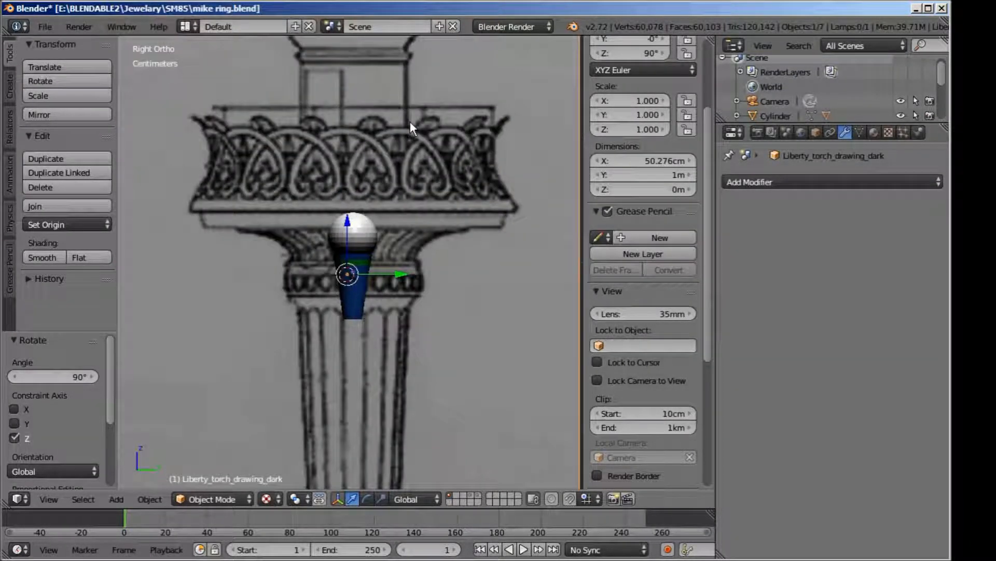
pyautogui.scroll(-3, 450, 376)
pyautogui.press('s')
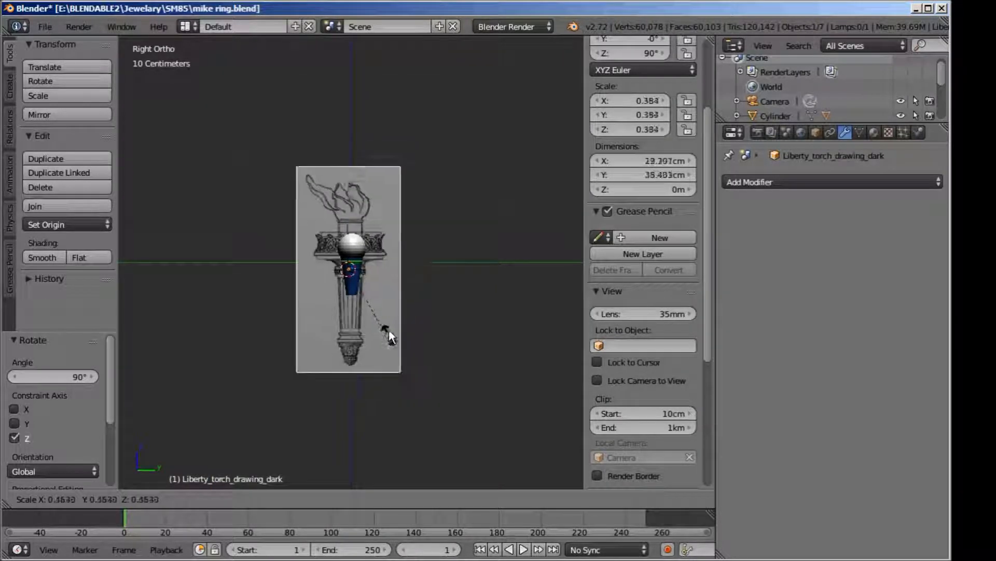
pyautogui.click(385, 281)
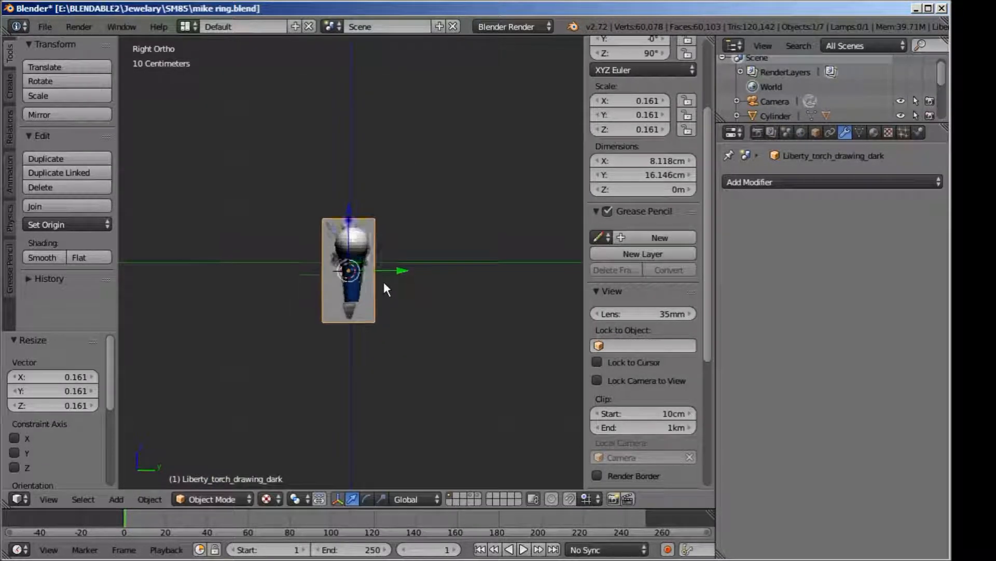
# Step: Move the torch drawing plane about -9.44 cm along the Y axis so it stands beside the microphone
pyautogui.scroll(2, 384, 281)
pyautogui.press('g')
pyautogui.moveTo(309, 268); pyautogui.dragTo(307, 267)
pyautogui.scroll(3, 307, 266)
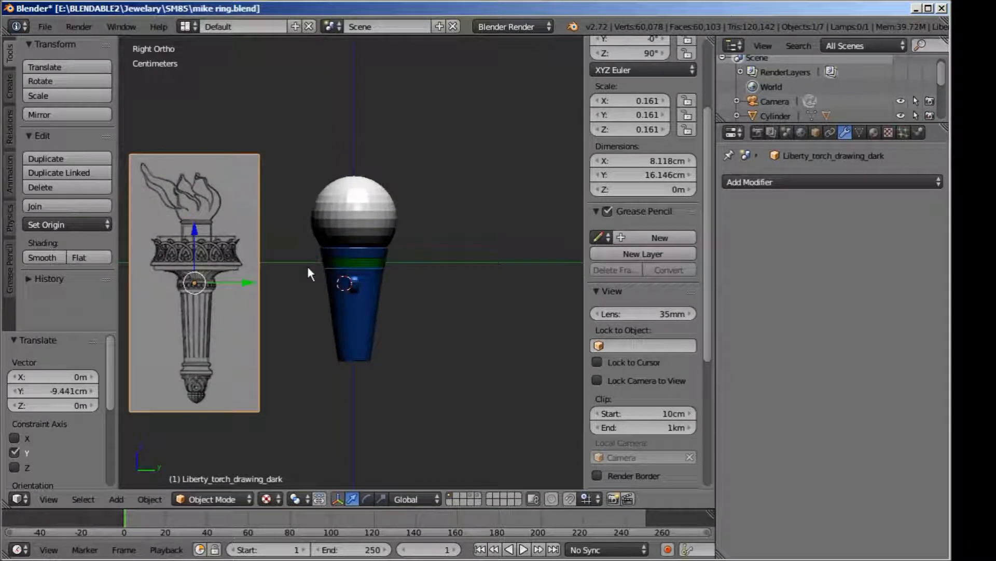
pyautogui.keyDown('shift'); pyautogui.moveTo(327, 264); pyautogui.dragTo(366, 265, button='middle'); pyautogui.keyUp('shift')
pyautogui.scroll(3, 428, 176)
pyautogui.scroll(-1, 371, 189)
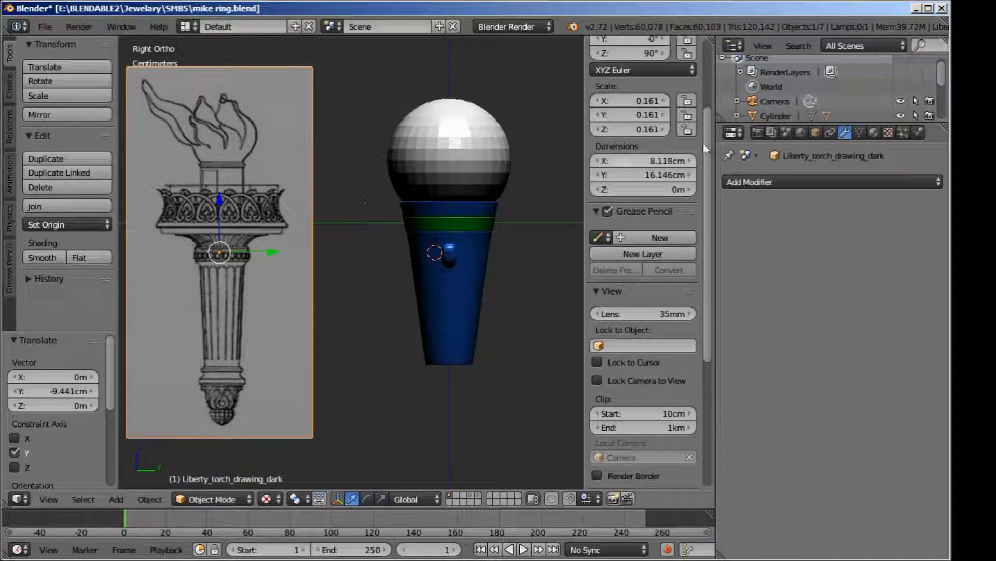
# Step: Review the material settings of the torch drawing plane, including its diffuse, specular and shading options
pyautogui.click(875, 132)
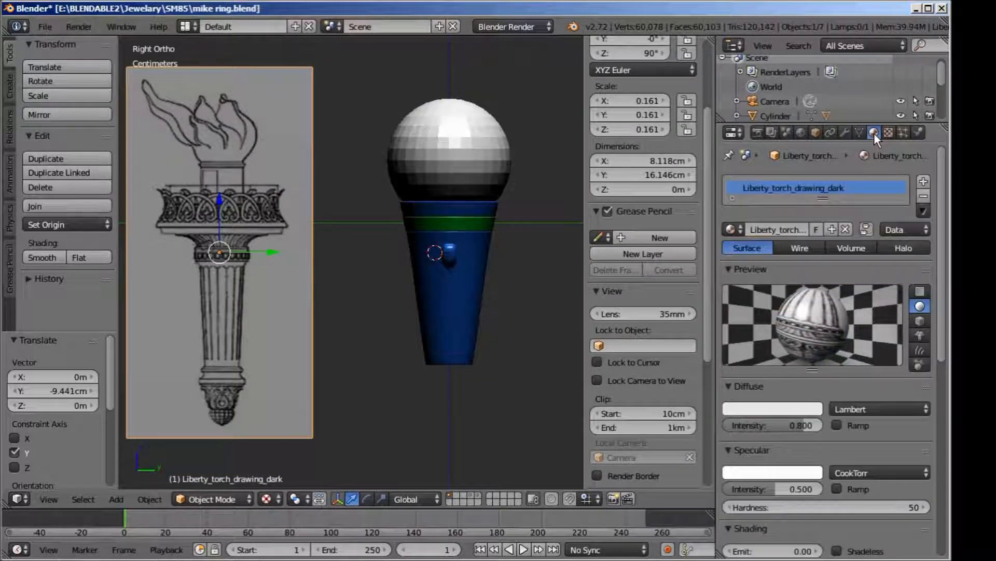
pyautogui.scroll(-2, 817, 314)
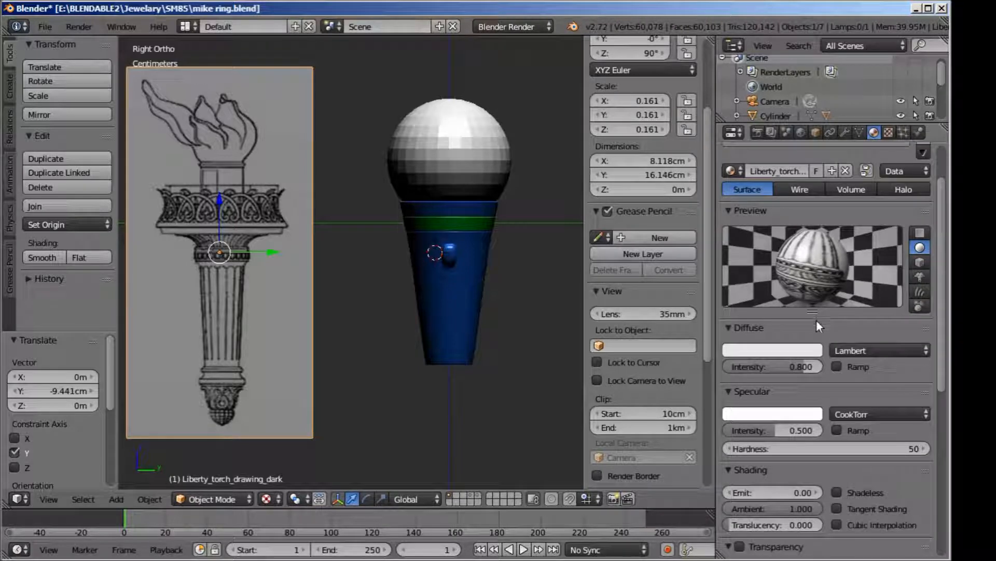
pyautogui.scroll(-1, 817, 320)
pyautogui.scroll(-1, 815, 329)
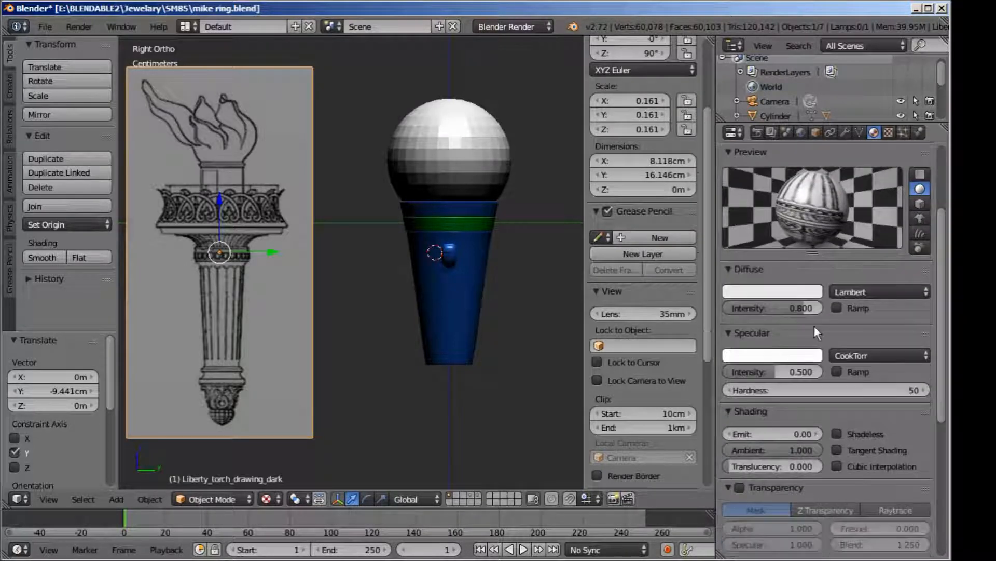
pyautogui.scroll(4, 814, 326)
# Step: Inspect the microphone's blue inside guide and green mike ring against the proportions of the torch drawing
pyautogui.scroll(-3, 226, 186)
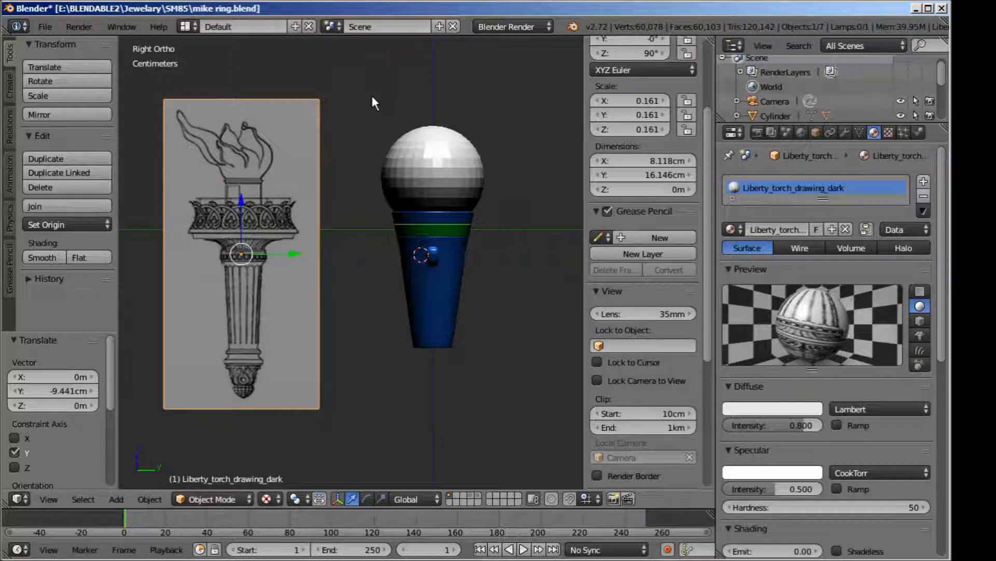
pyautogui.scroll(2, 480, 258)
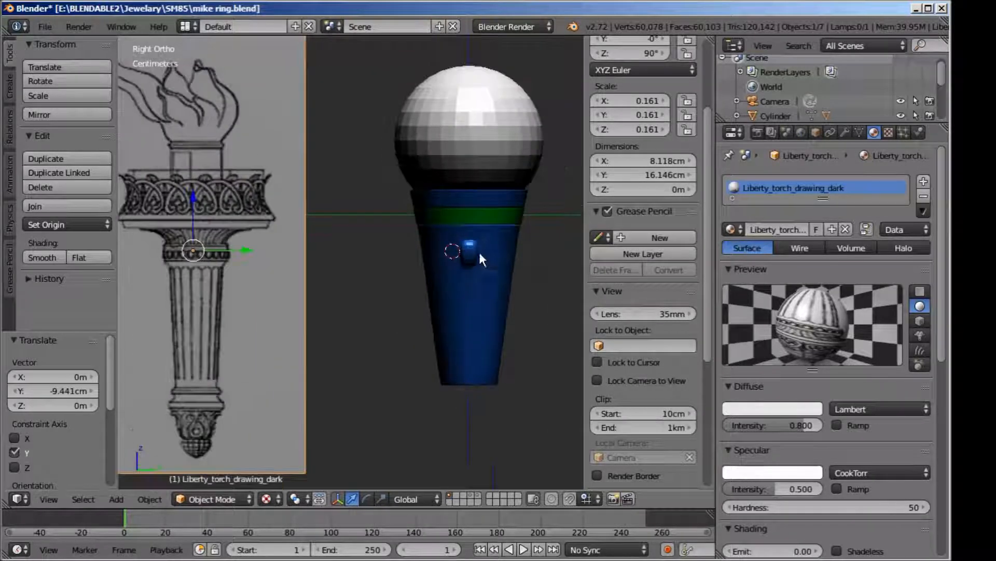
pyautogui.rightClick(478, 224)
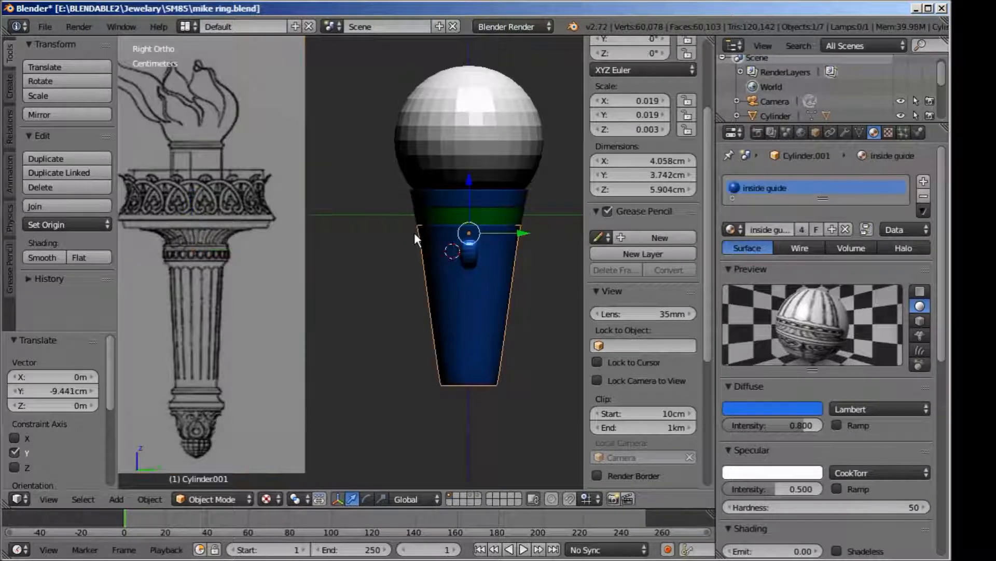
pyautogui.rightClick(443, 207)
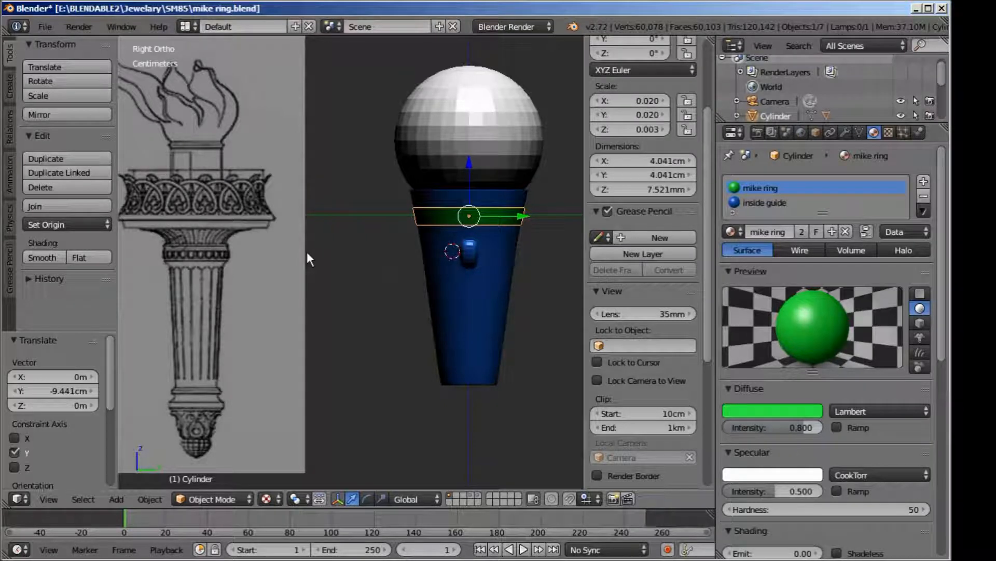
pyautogui.scroll(-1, 303, 266)
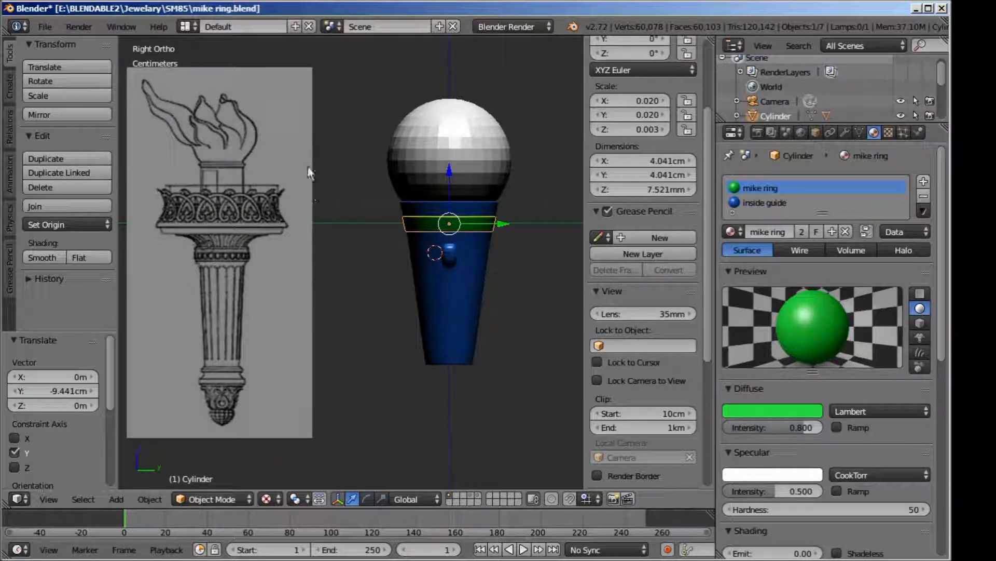
pyautogui.scroll(1, 328, 228)
pyautogui.scroll(2, 404, 262)
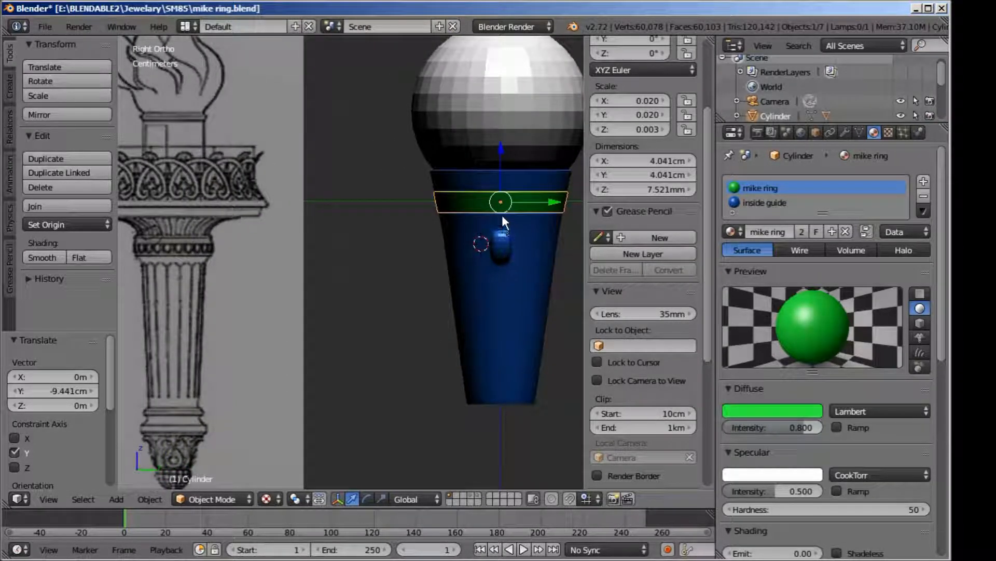
pyautogui.scroll(-1, 317, 236)
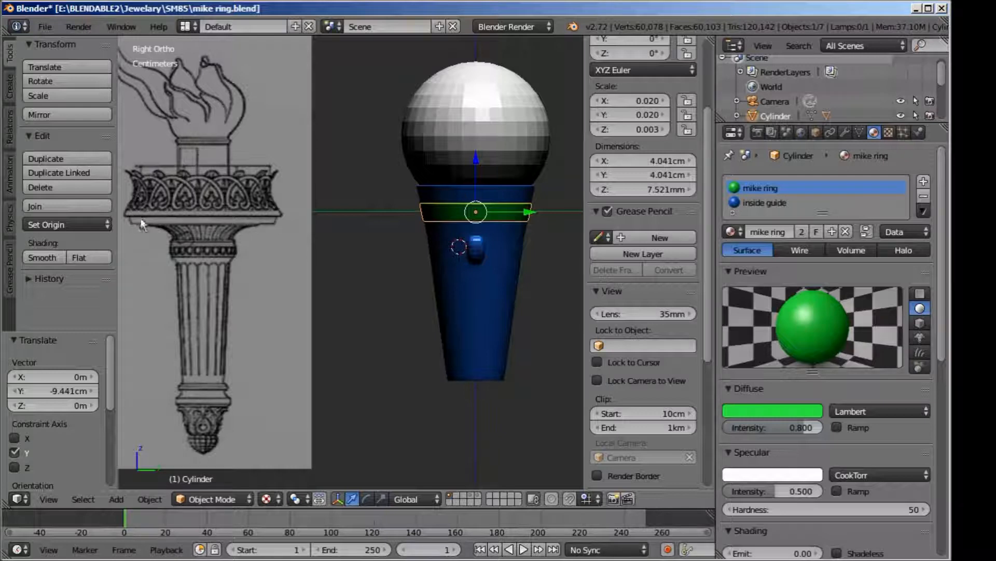
pyautogui.scroll(-2, 334, 228)
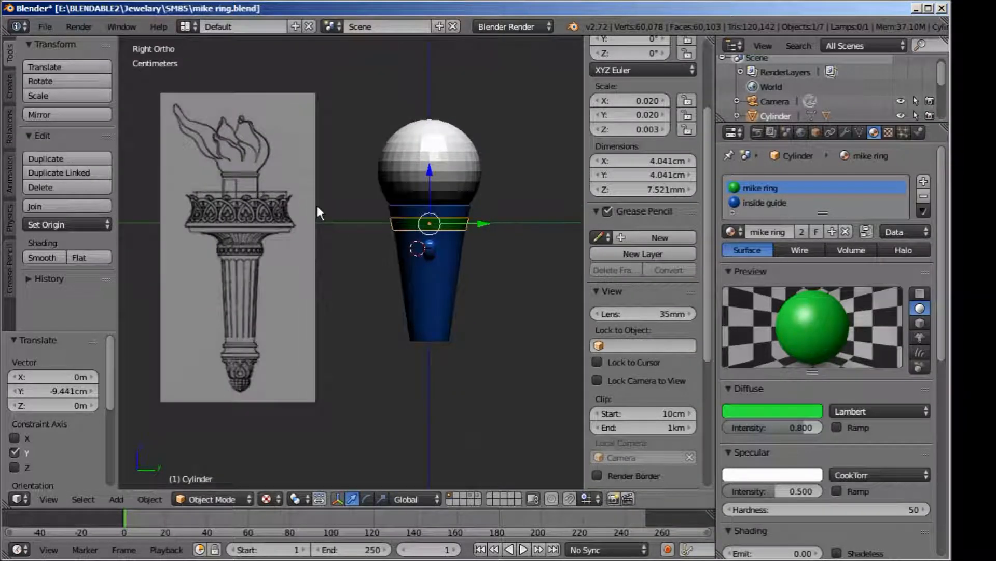
# Step: Deselect everything and add a cylinder mesh to the scene
pyautogui.moveTo(318, 216); pyautogui.dragTo(349, 268, button='middle')
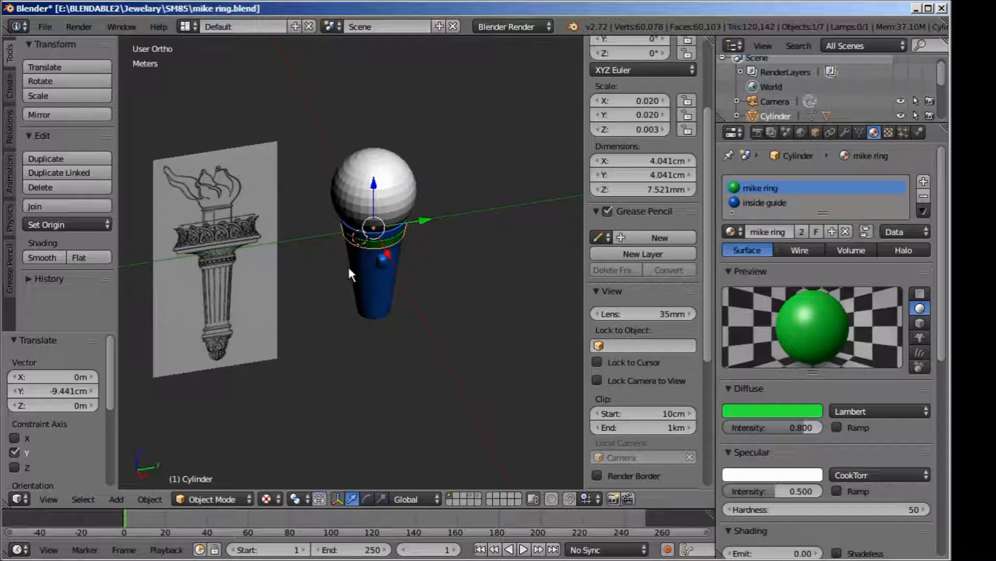
pyautogui.press('a')
pyautogui.press('space')
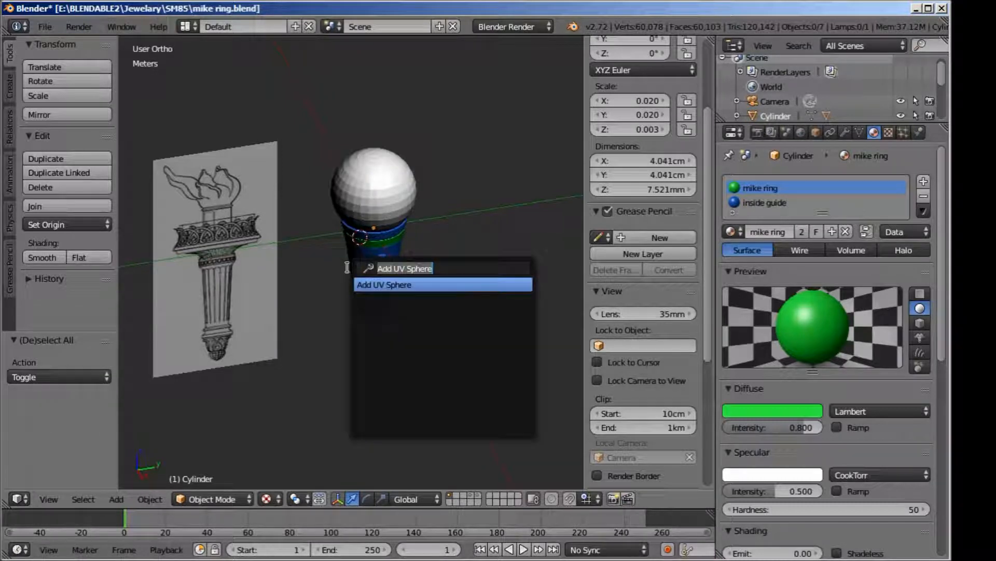
pyautogui.write('add')
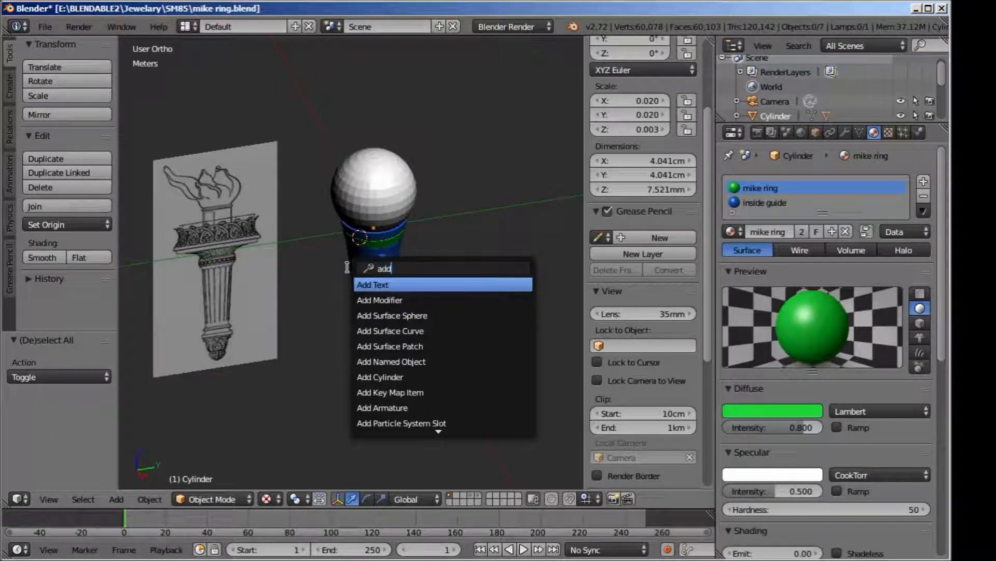
pyautogui.write(' cy')
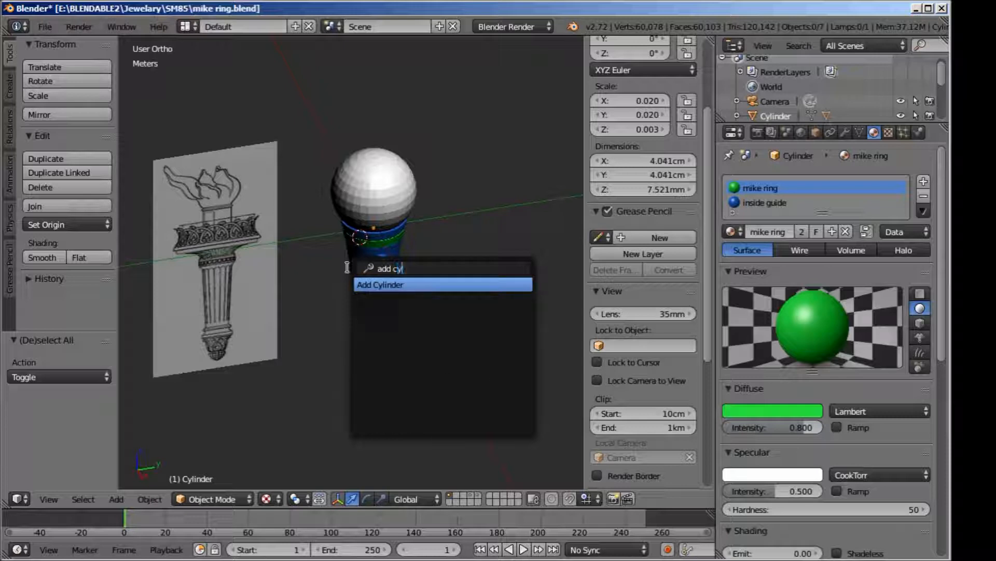
pyautogui.press('Return')
# Step: Scale the new cylinder uniformly down to about 8.83 cm in diameter and height
pyautogui.scroll(-6, 347, 267)
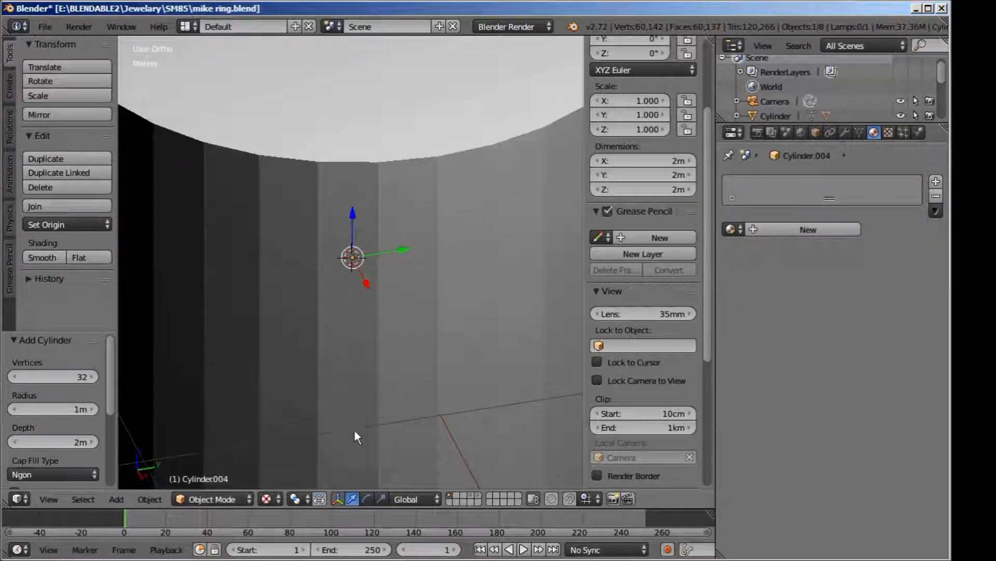
pyautogui.press('s')
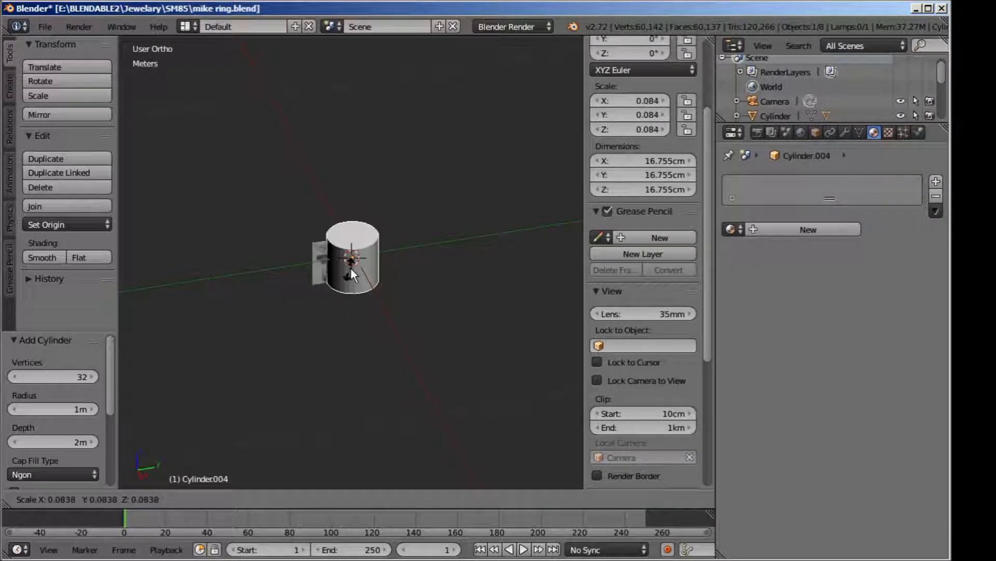
pyautogui.click(351, 267)
pyautogui.scroll(7, 350, 266)
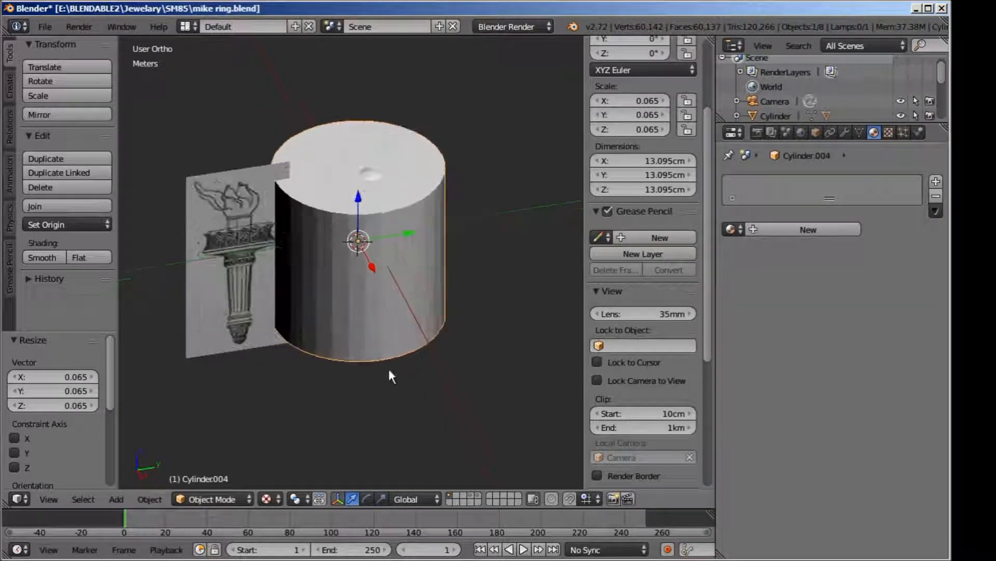
pyautogui.scroll(2, 389, 396)
pyautogui.press('s')
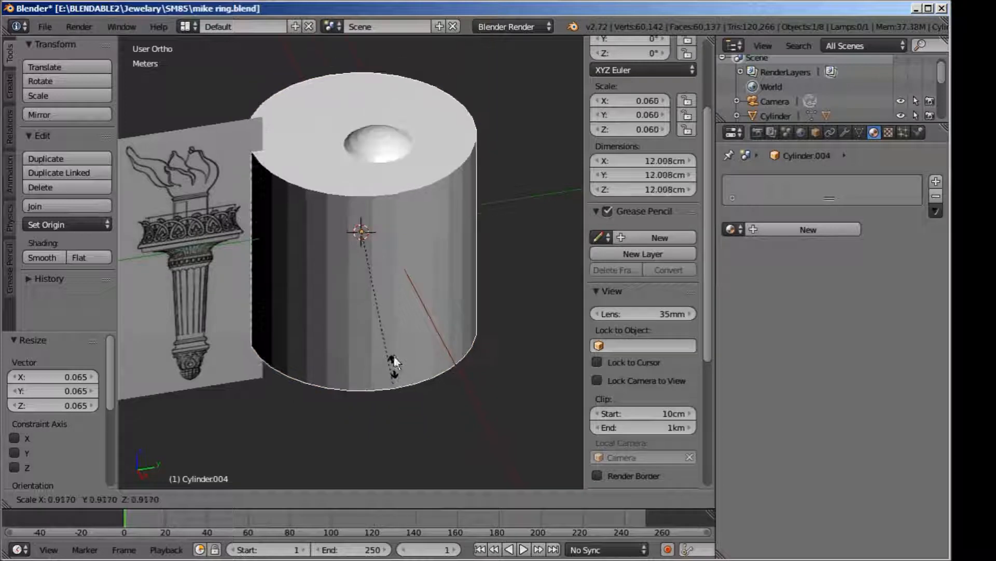
pyautogui.click(392, 342)
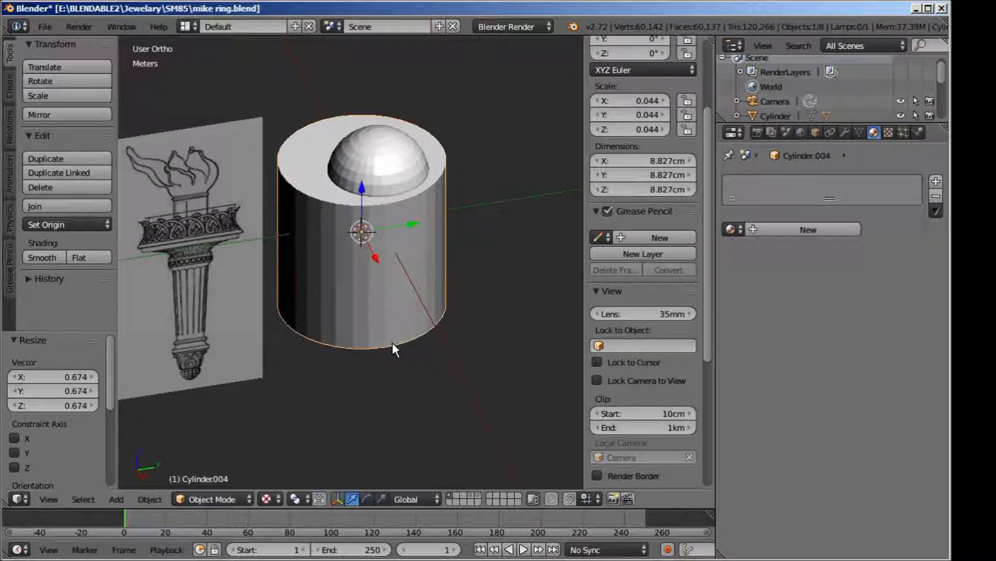
# Step: Set the new cylinder's X, Y and Z location to 0 so it is centred on the world origin
pyautogui.click(816, 132)
pyautogui.click(749, 240)
pyautogui.write('0')
pyautogui.press('Return')
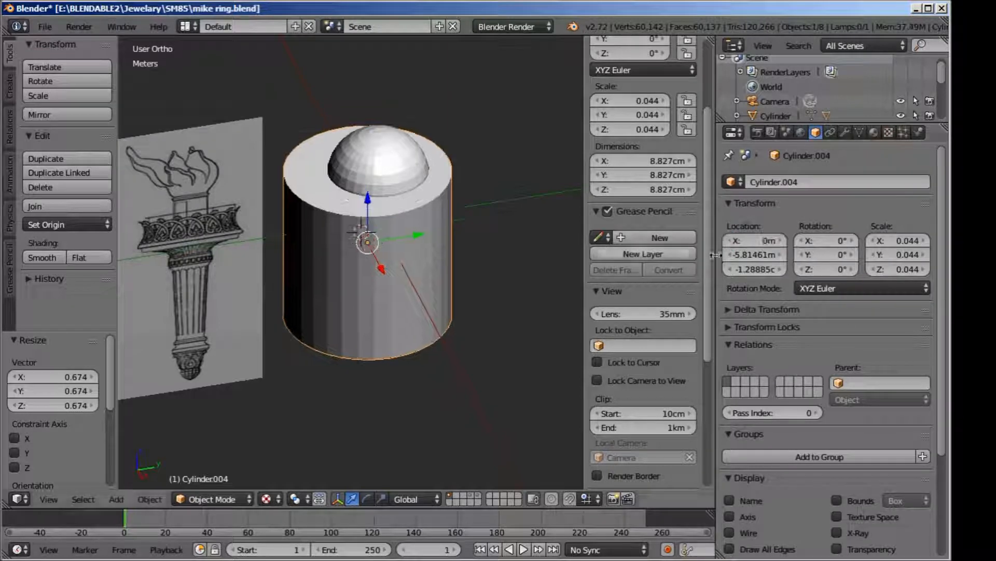
pyautogui.click(755, 255)
pyautogui.write('0')
pyautogui.press('Return')
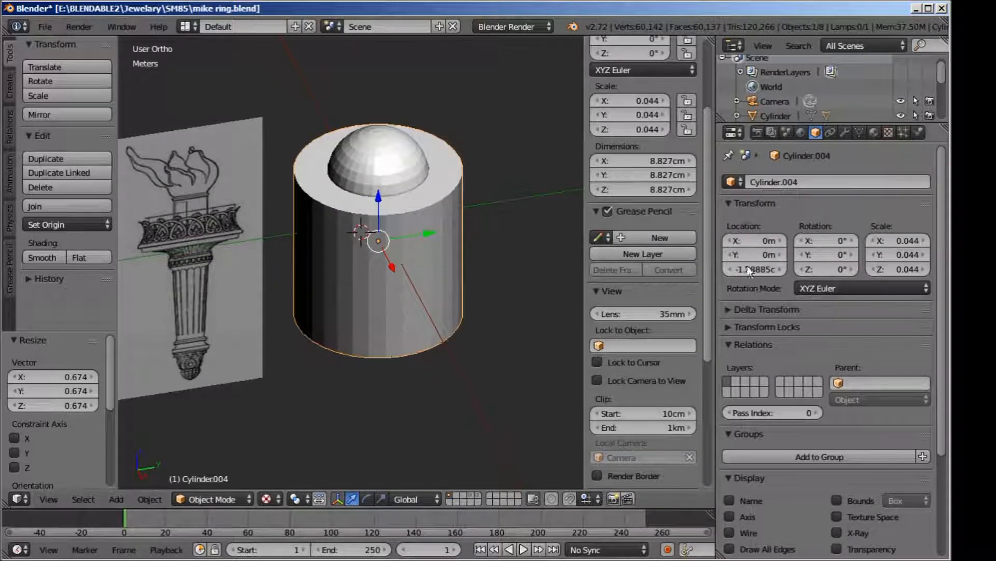
pyautogui.write('0')
pyautogui.press('Return')
# Step: In wireframe right view, flatten the cylinder along the Z axis to about 1.04 cm thick around the microphone's green ring
pyautogui.scroll(-1, 519, 282)
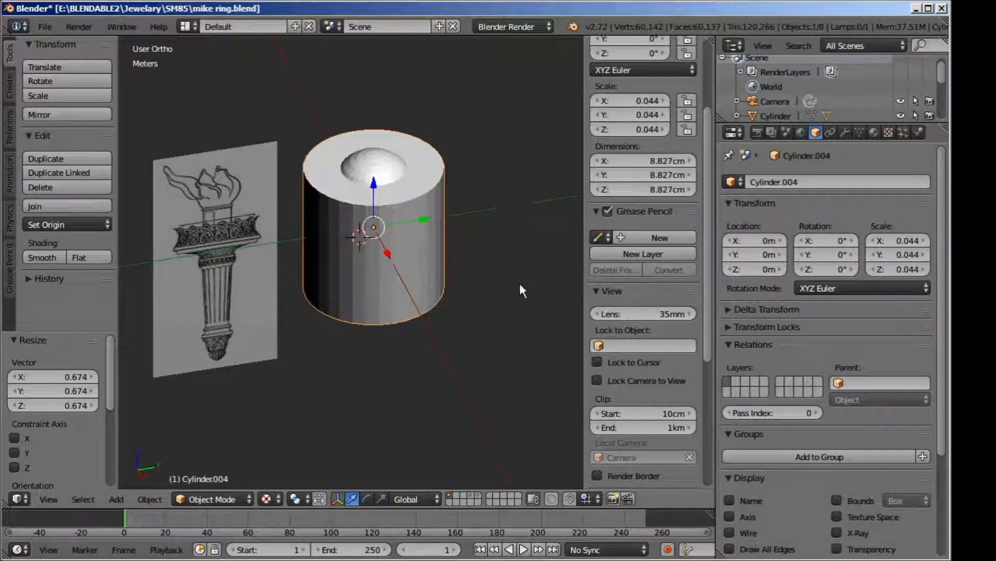
pyautogui.moveTo(513, 268); pyautogui.dragTo(511, 246, button='middle')
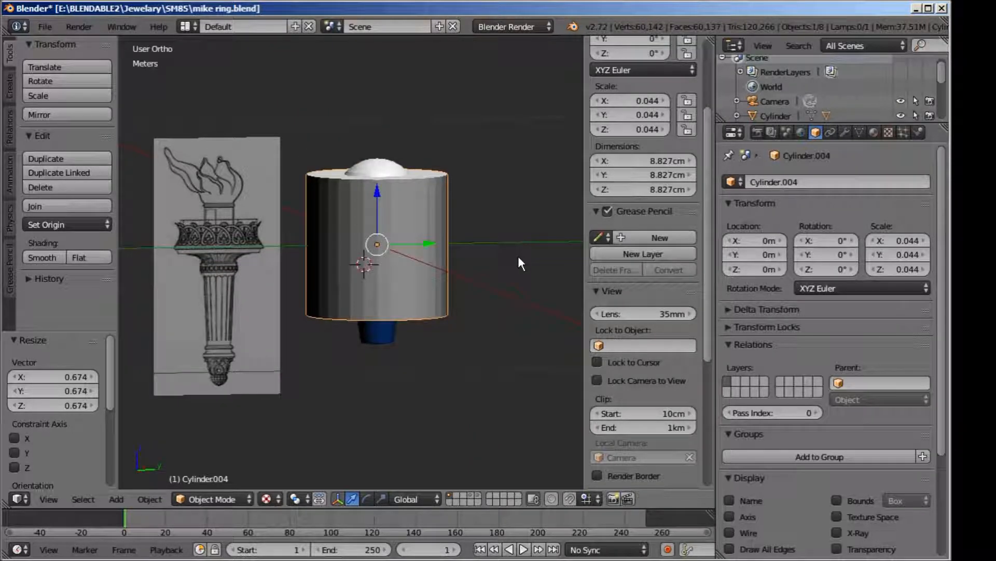
pyautogui.press('z')
pyautogui.scroll(1, 518, 257)
pyautogui.press('KP_1')
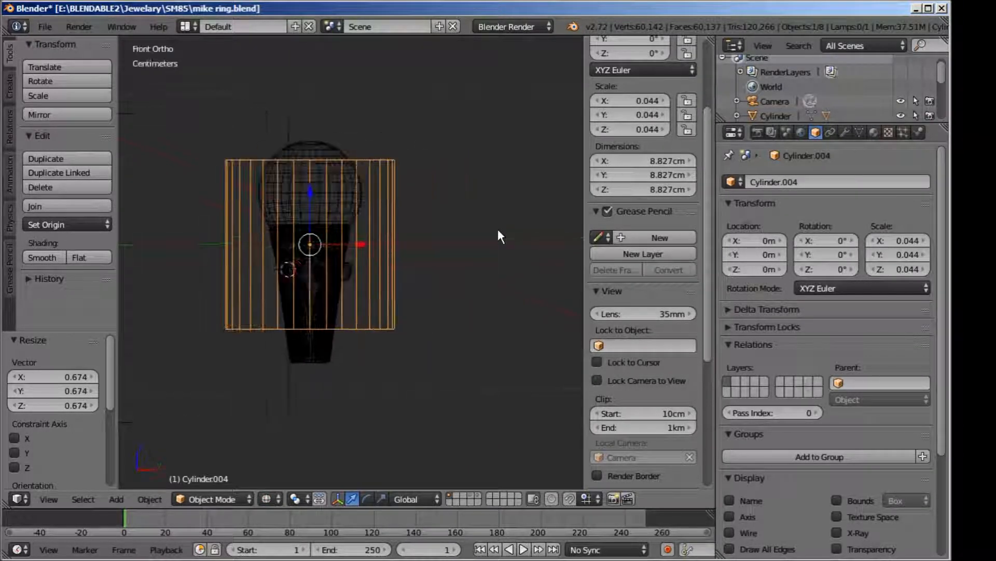
pyautogui.press('KP_3')
pyautogui.scroll(1, 487, 211)
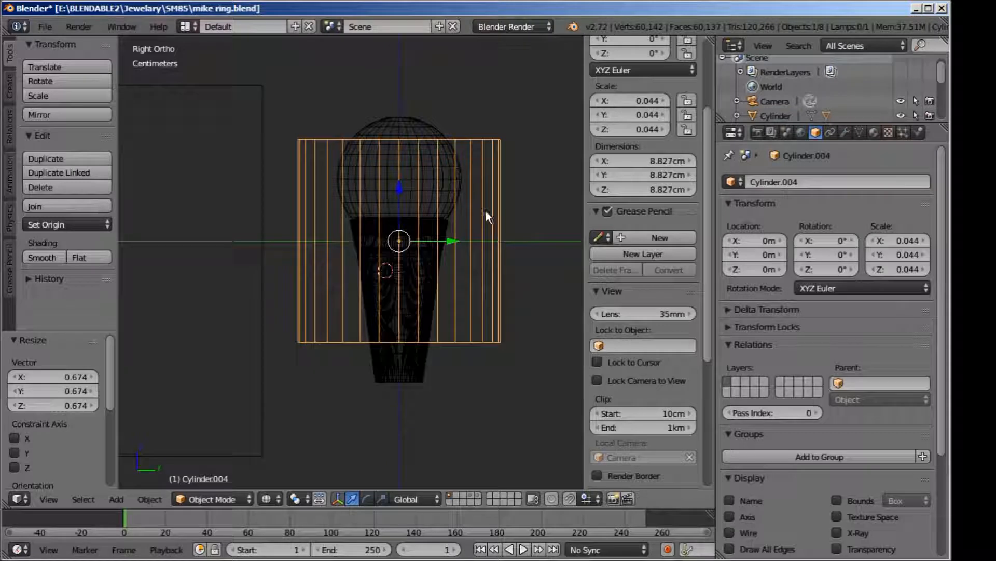
pyautogui.click(381, 498)
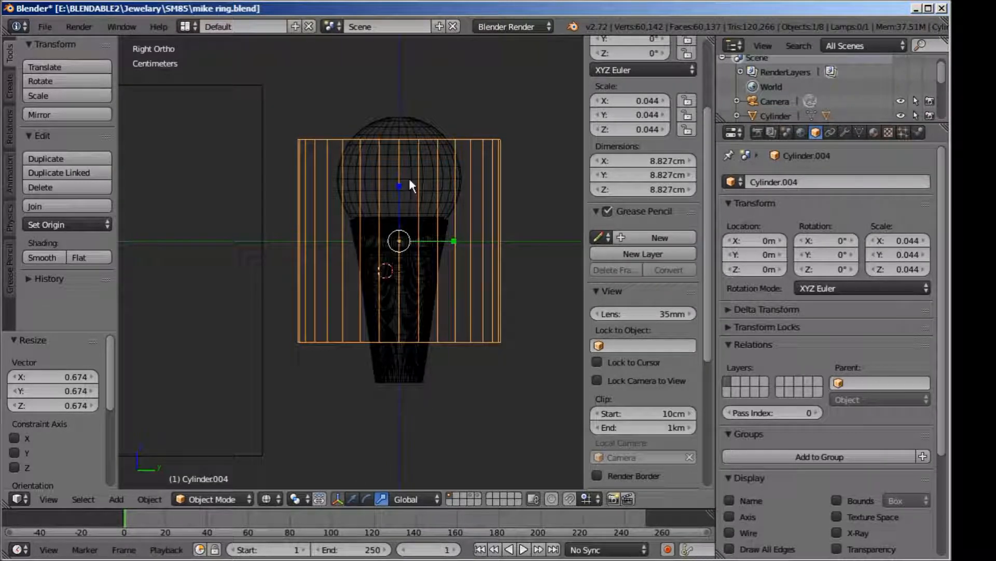
pyautogui.moveTo(397, 186); pyautogui.dragTo(393, 233)
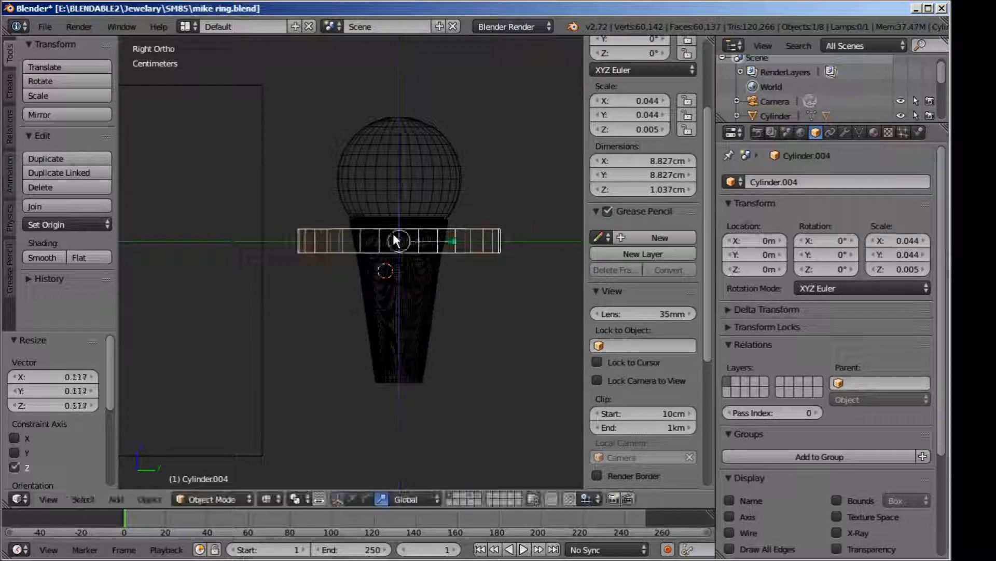
# Step: Thin the flattened cylinder along Z to about 5.67 mm and lower it about 0.43 mm to line up with the ring
pyautogui.scroll(3, 393, 233)
pyautogui.keyDown('shift'); pyautogui.moveTo(513, 260); pyautogui.dragTo(440, 266, button='middle'); pyautogui.keyUp('shift')
pyautogui.scroll(2, 440, 265)
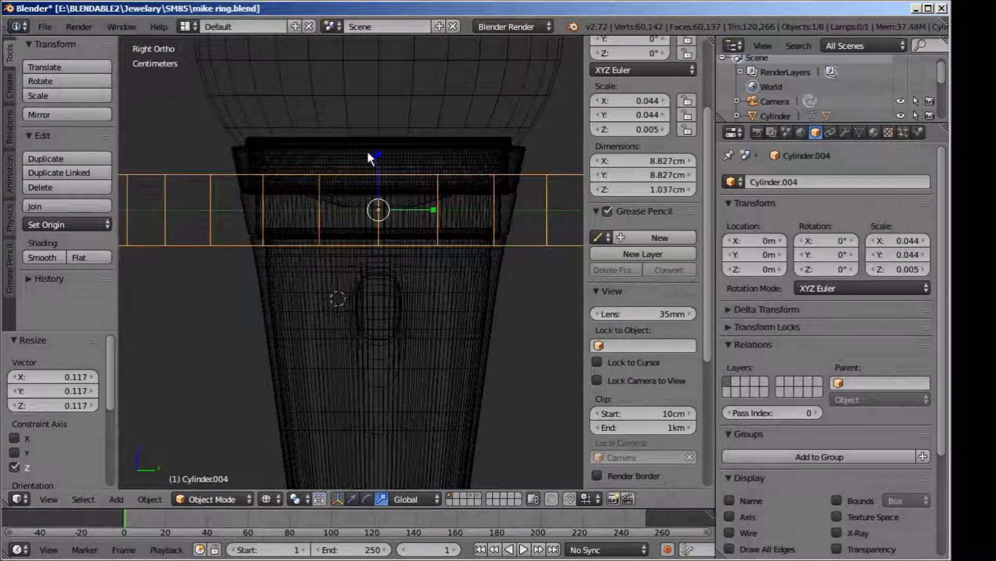
pyautogui.moveTo(380, 149); pyautogui.dragTo(378, 174)
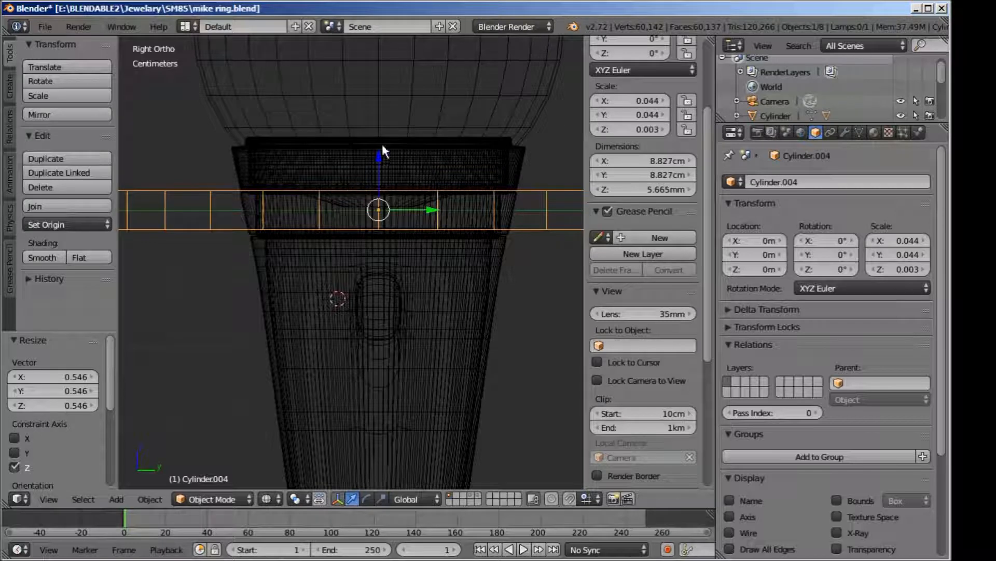
pyautogui.moveTo(378, 157); pyautogui.dragTo(378, 161)
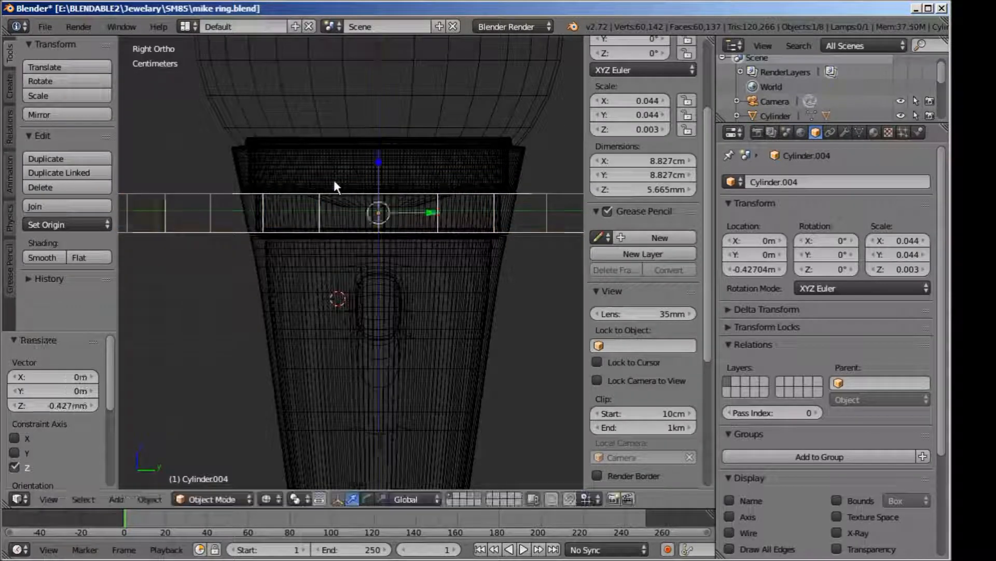
# Step: Return to solid shading and open the flat disc's mesh in Edit Mode
pyautogui.scroll(-4, 333, 182)
pyautogui.moveTo(305, 297); pyautogui.dragTo(312, 318, button='middle')
pyautogui.scroll(-2, 312, 318)
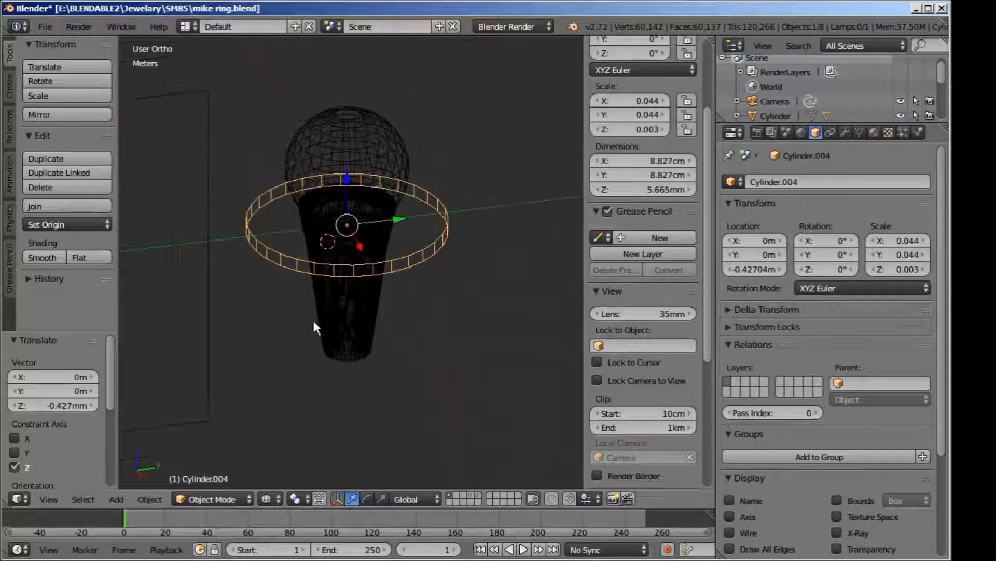
pyautogui.press('Tab')
pyautogui.press('Tab')
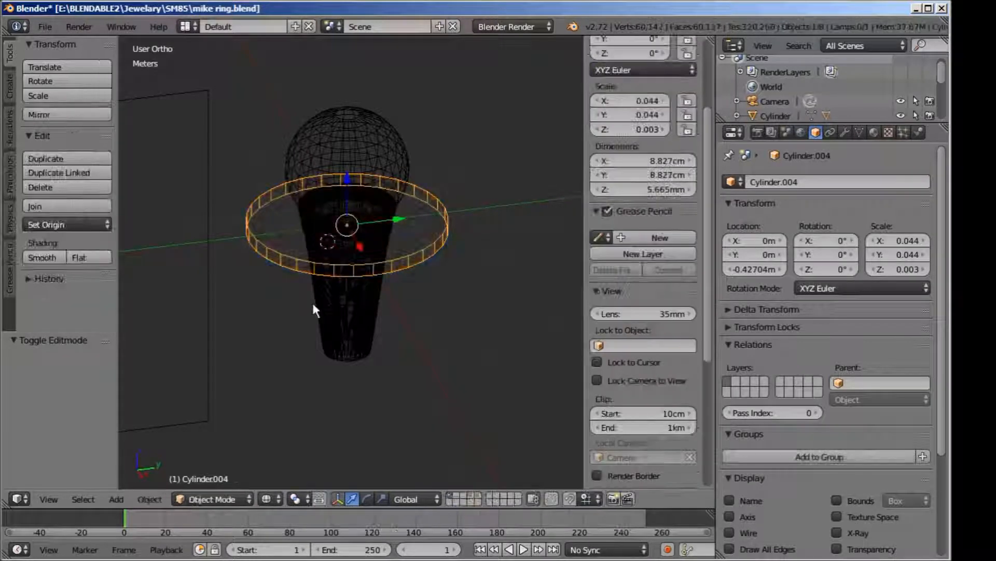
pyautogui.moveTo(316, 337)
pyautogui.mouseDown(button='middle')
pyautogui.moveTo(289, 297)
pyautogui.moveTo(291, 332)
pyautogui.moveTo(327, 326)
pyautogui.mouseUp(button='middle')
pyautogui.press('z')
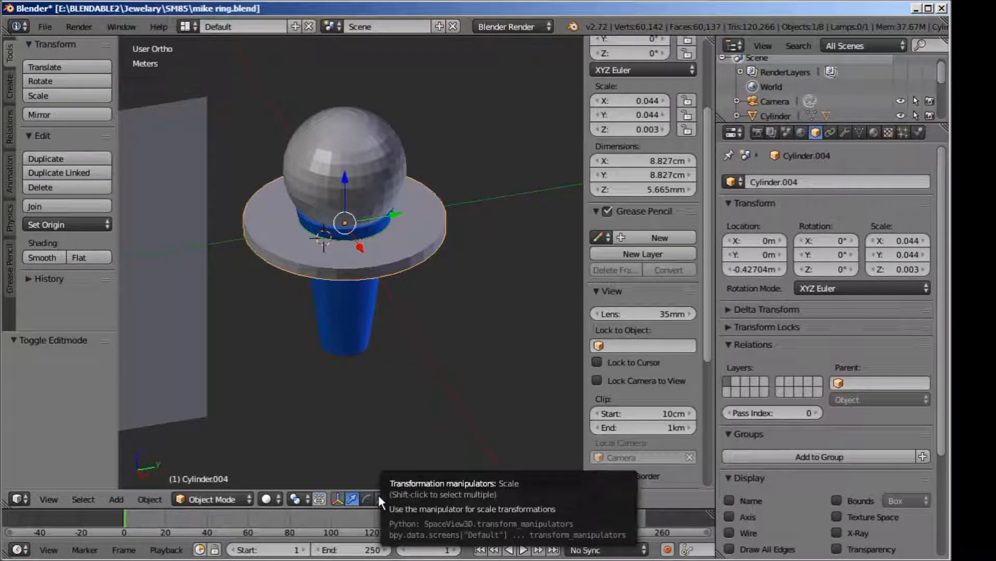
pyautogui.scroll(3, 336, 253)
pyautogui.press('Tab')
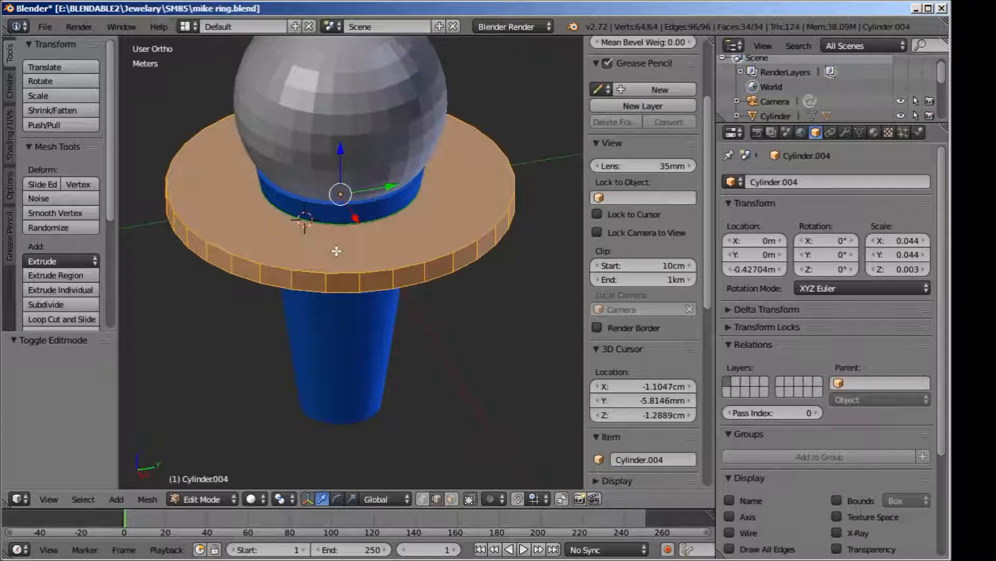
# Step: Delete the disc's top and bottom cap faces to leave an open ring, and return to Object Mode
pyautogui.click(451, 499)
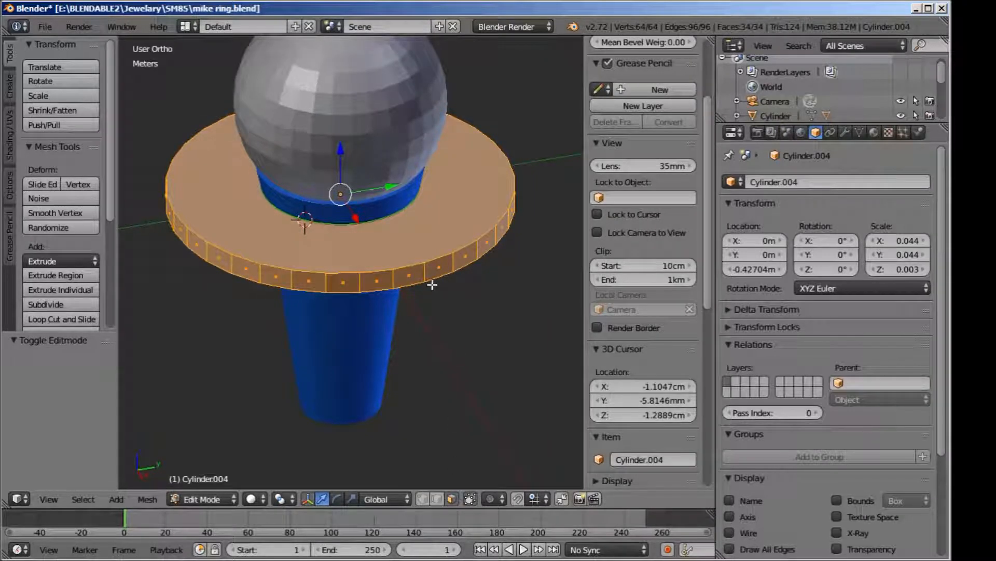
pyautogui.rightClick(426, 256)
pyautogui.moveTo(415, 298); pyautogui.dragTo(407, 239, button='middle')
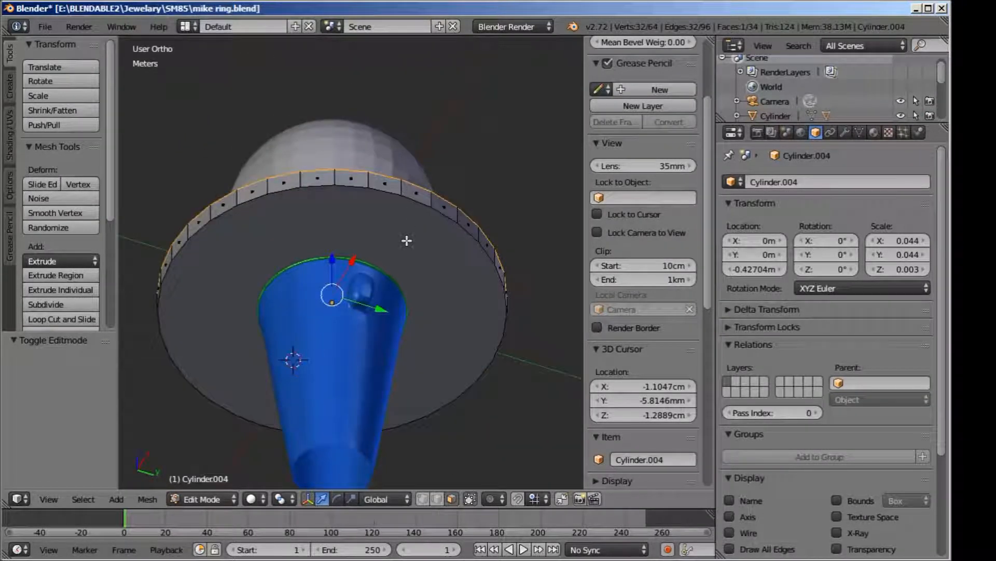
pyautogui.keyDown('shift'); pyautogui.rightClick(407, 242); pyautogui.keyUp('shift')
pyautogui.scroll(-2, 406, 254)
pyautogui.press('x')
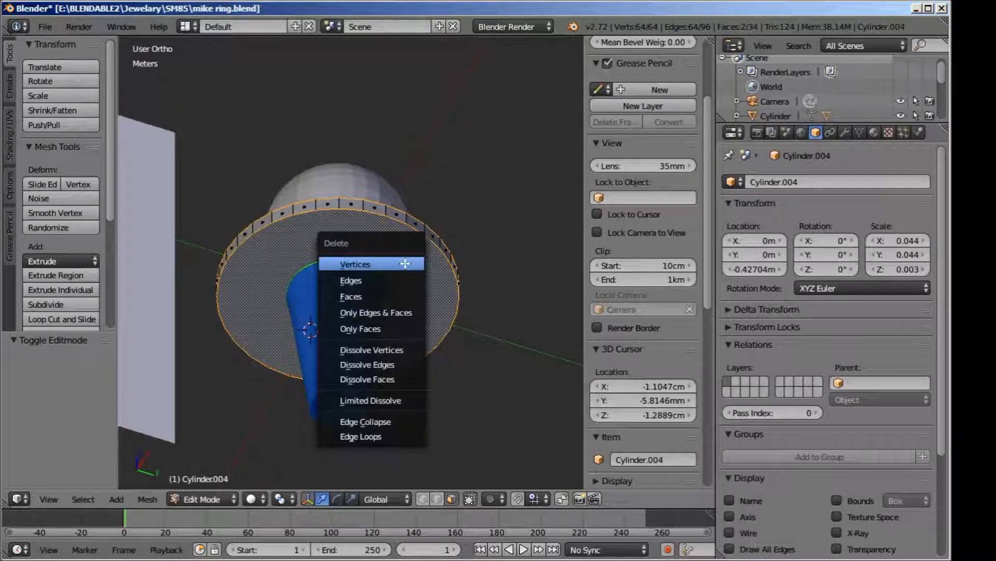
pyautogui.click(402, 297)
pyautogui.moveTo(434, 276); pyautogui.dragTo(424, 367, button='middle')
pyautogui.press('Tab')
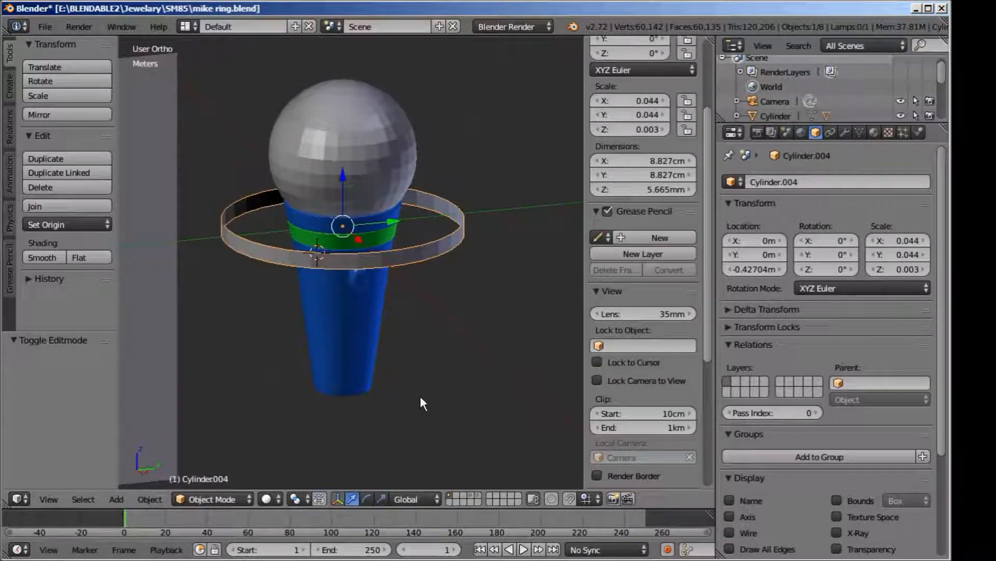
# Step: Scale the open ring down uniformly to about 7.24 cm in diameter and show it in right view
pyautogui.press('s')
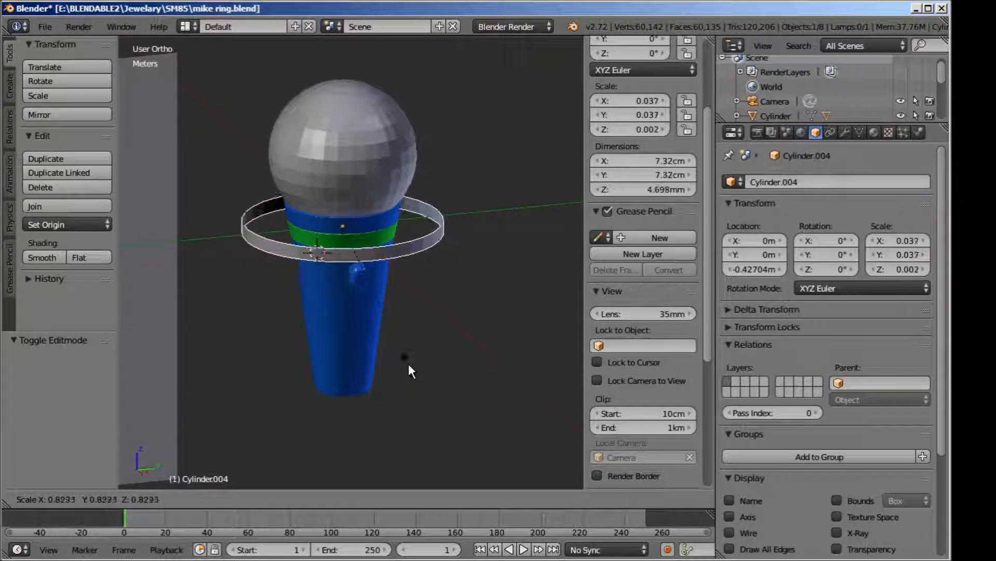
pyautogui.click(409, 364)
pyautogui.press('KP_1')
pyautogui.press('KP_3')
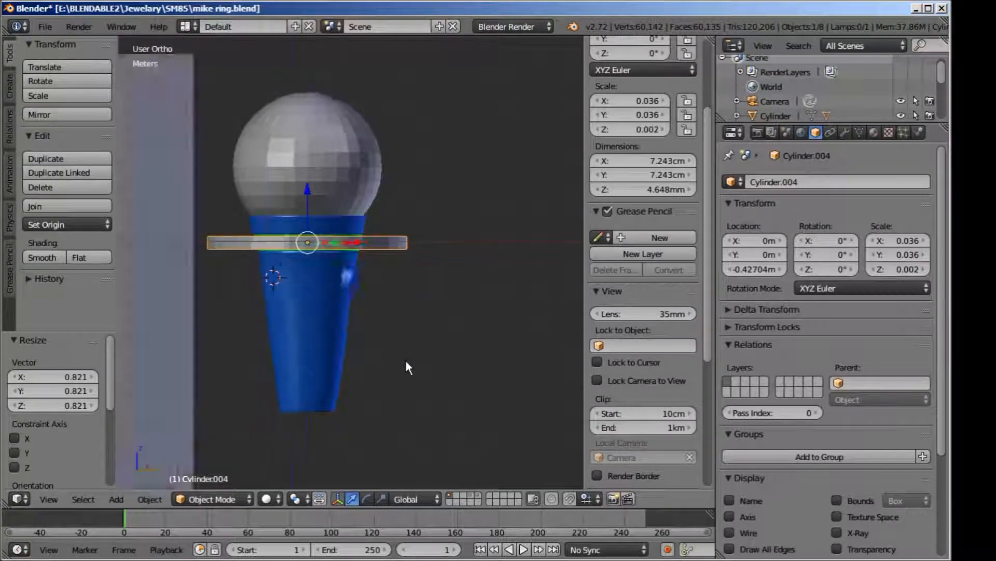
pyautogui.scroll(-3, 324, 328)
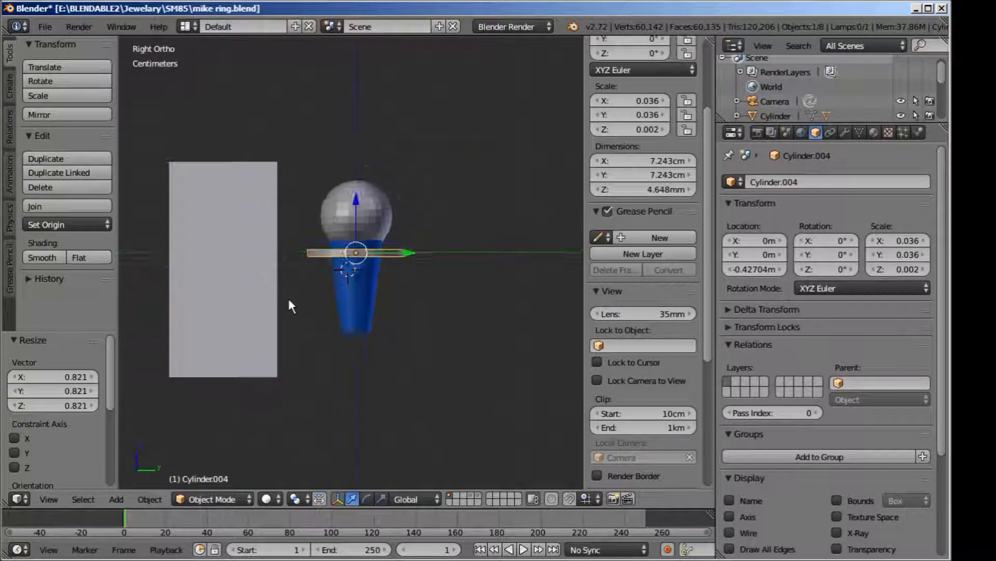
# Step: Switch the viewport to textured shading so the torch drawing shows beside the microphone
pyautogui.click(266, 498)
pyautogui.click(278, 435)
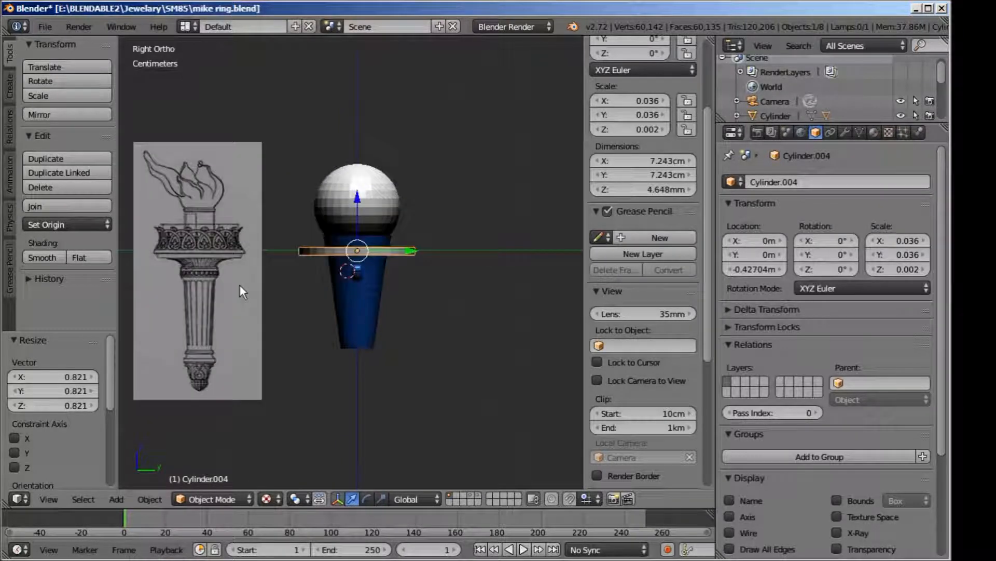
pyautogui.scroll(5, 301, 264)
pyautogui.scroll(1, 428, 238)
pyautogui.scroll(-1, 429, 237)
pyautogui.keyDown('shift'); pyautogui.moveTo(502, 259); pyautogui.dragTo(450, 219, button='middle'); pyautogui.keyUp('shift')
pyautogui.scroll(1, 450, 219)
# Step: Examine the collar and its tapered mouldings on the torch drawing and compare them with the ring around the microphone
pyautogui.press('Tab')
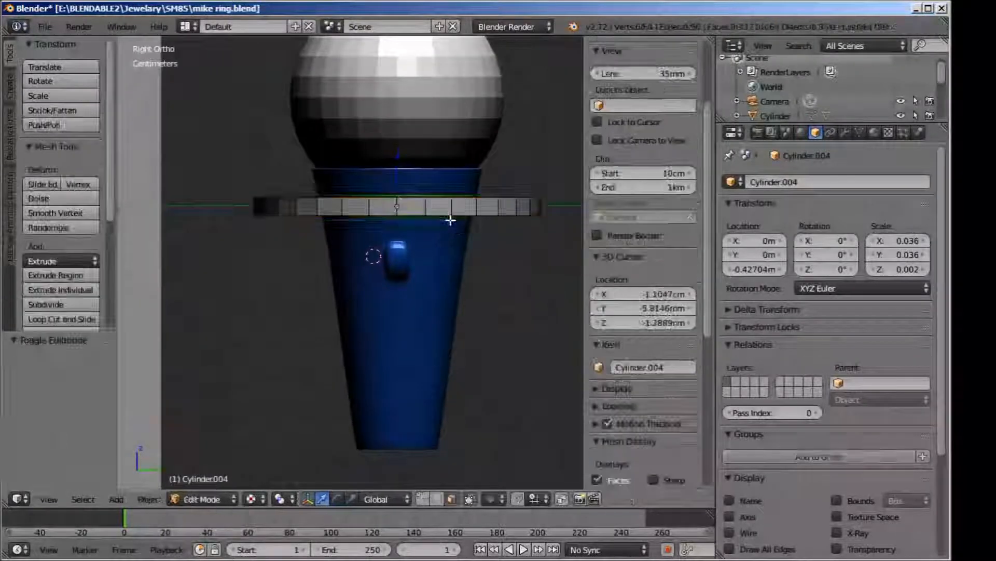
pyautogui.scroll(-3, 318, 287)
pyautogui.keyDown('shift'); pyautogui.moveTo(306, 298); pyautogui.dragTo(435, 345, button='middle'); pyautogui.keyUp('shift')
pyautogui.scroll(8, 320, 318)
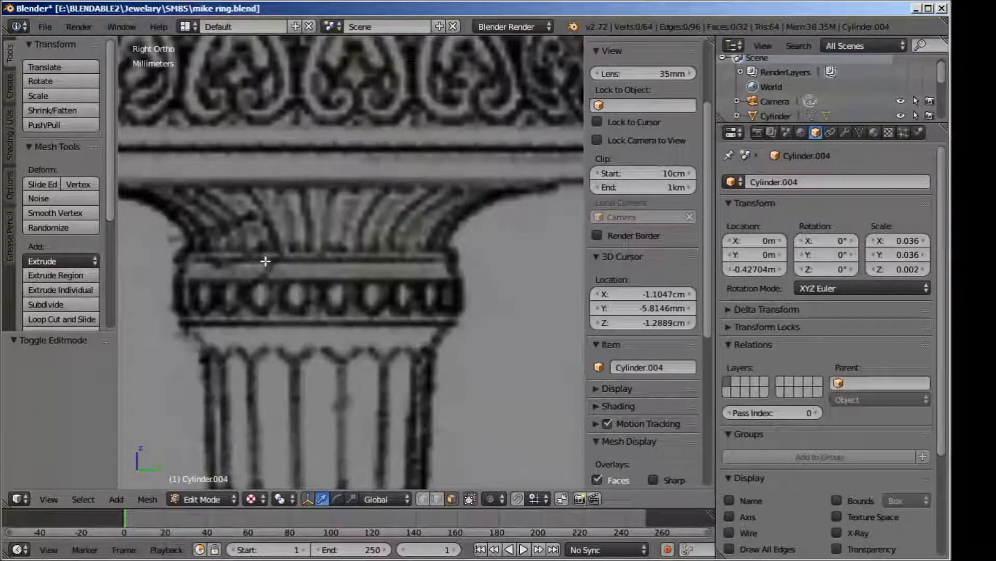
pyautogui.scroll(-6, 248, 245)
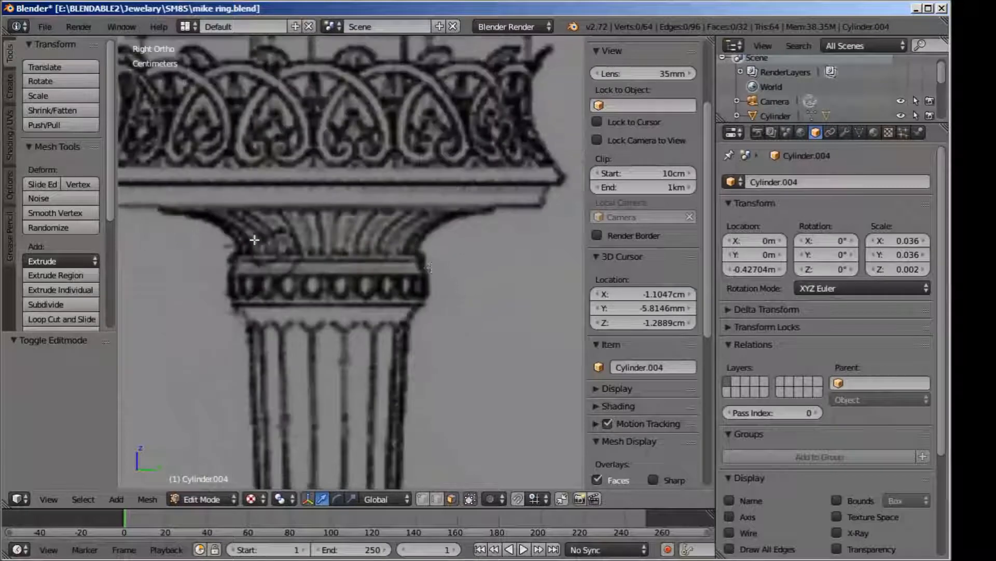
pyautogui.press('Tab')
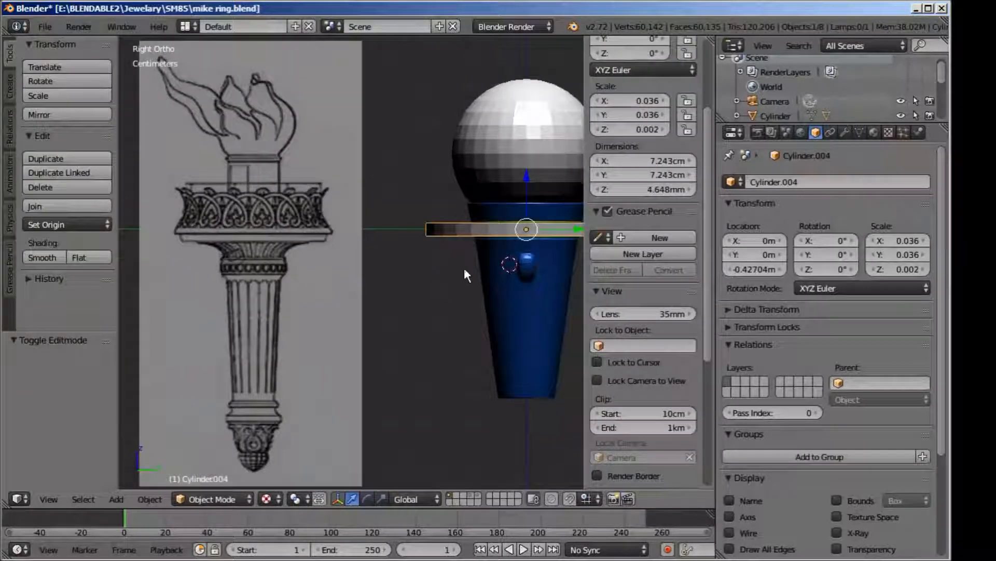
pyautogui.scroll(2, 486, 247)
pyautogui.keyDown('shift'); pyautogui.moveTo(474, 230); pyautogui.dragTo(443, 225, button='middle'); pyautogui.keyUp('shift')
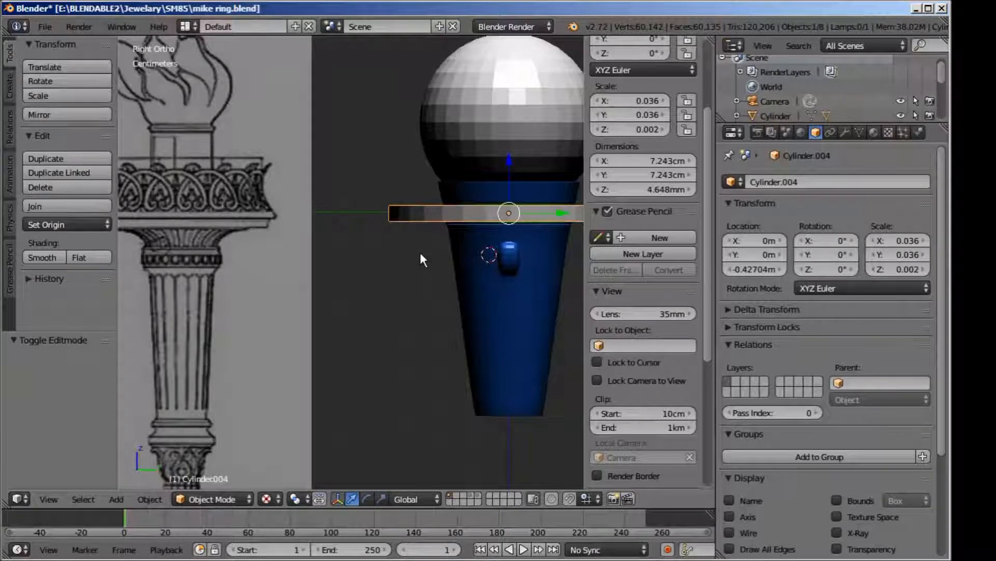
# Step: Raise the ring along Z to about 9.14 mm, just beneath the microphone's ball
pyautogui.scroll(1, 419, 252)
pyautogui.scroll(-2, 477, 224)
pyautogui.moveTo(483, 198); pyautogui.dragTo(485, 150)
pyautogui.scroll(1, 485, 149)
# Step: Scale the raised ring along Z to about 5.94 mm thick
pyautogui.press('Tab')
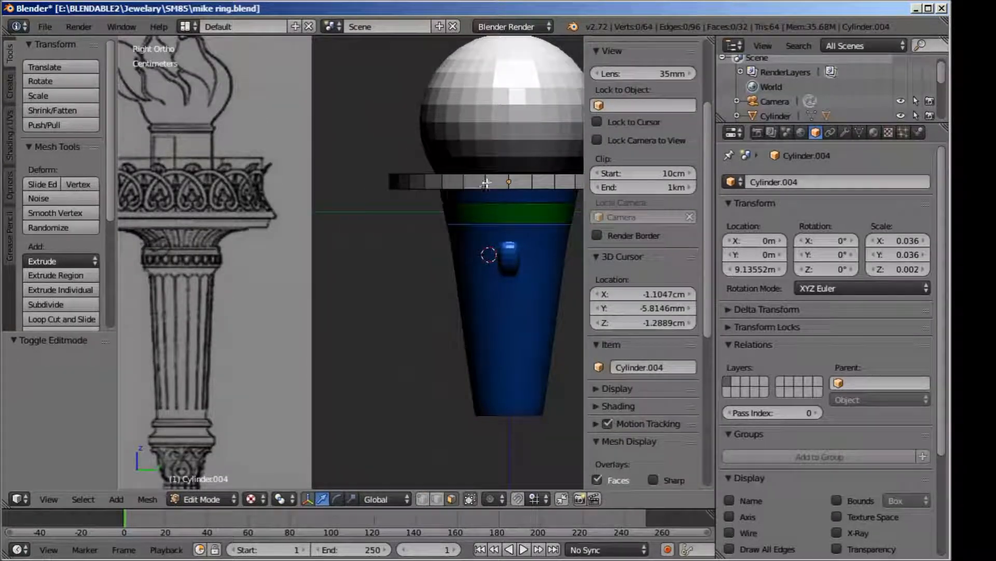
pyautogui.press('Tab')
pyautogui.click(382, 499)
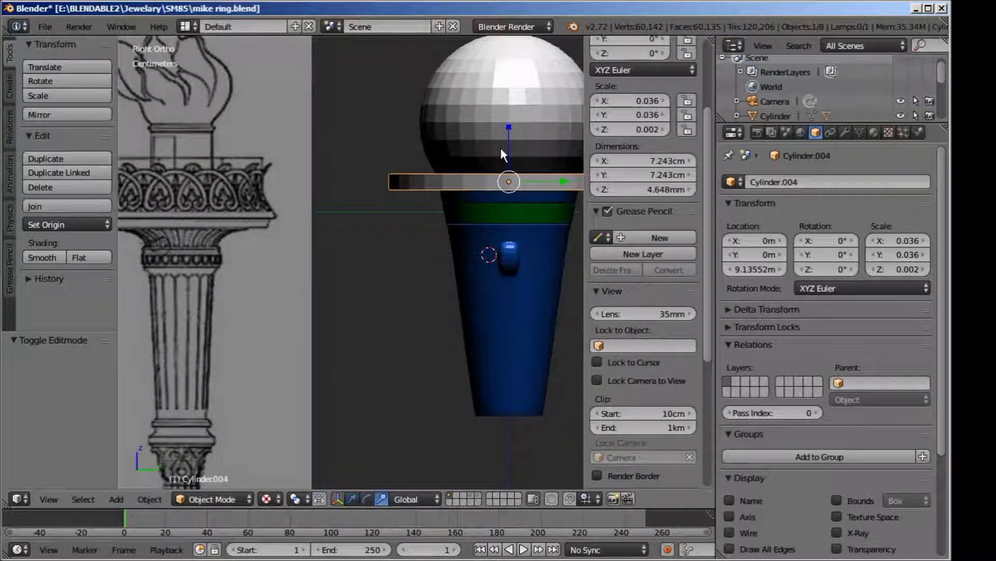
pyautogui.moveTo(509, 137); pyautogui.dragTo(512, 123)
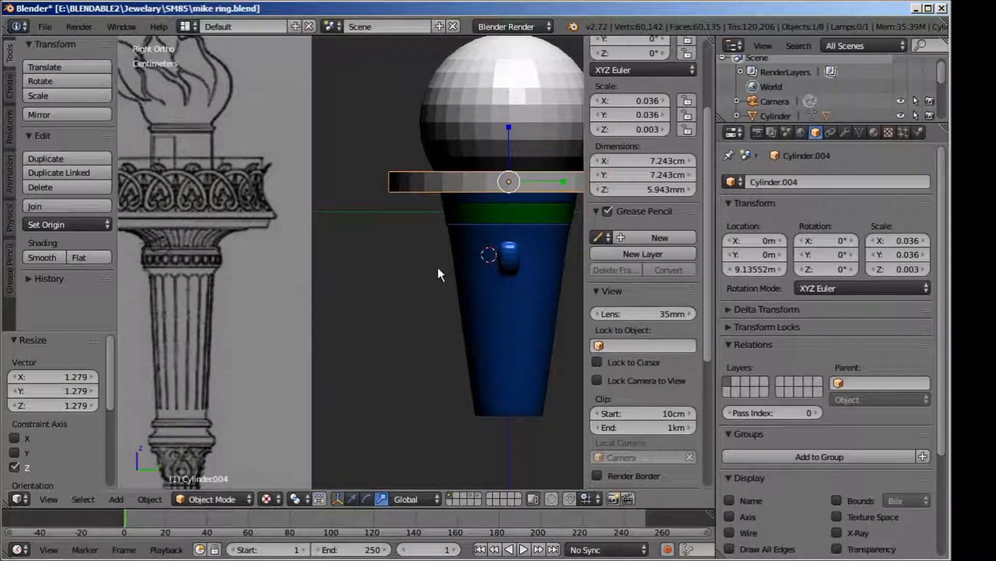
pyautogui.press('Tab')
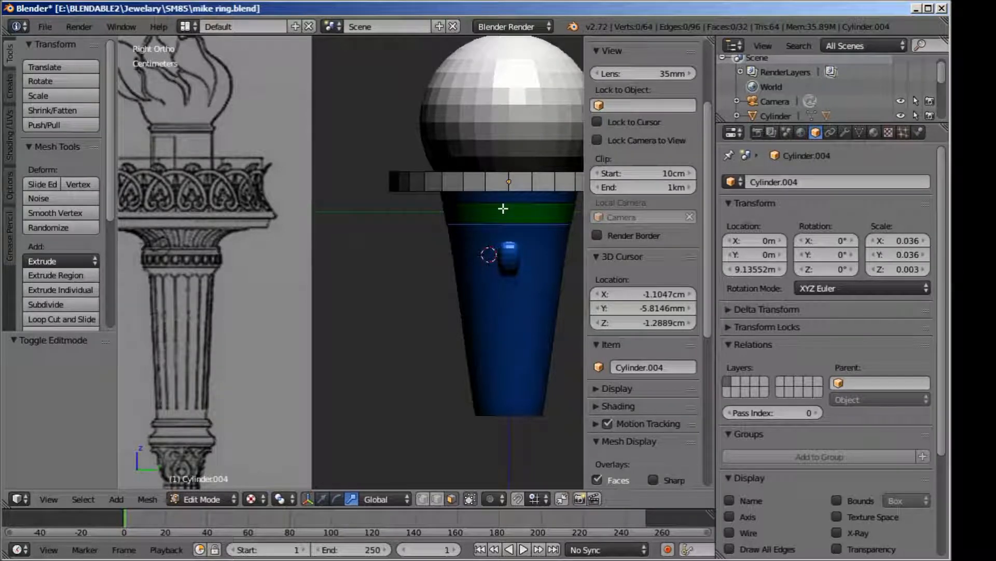
pyautogui.press('Tab')
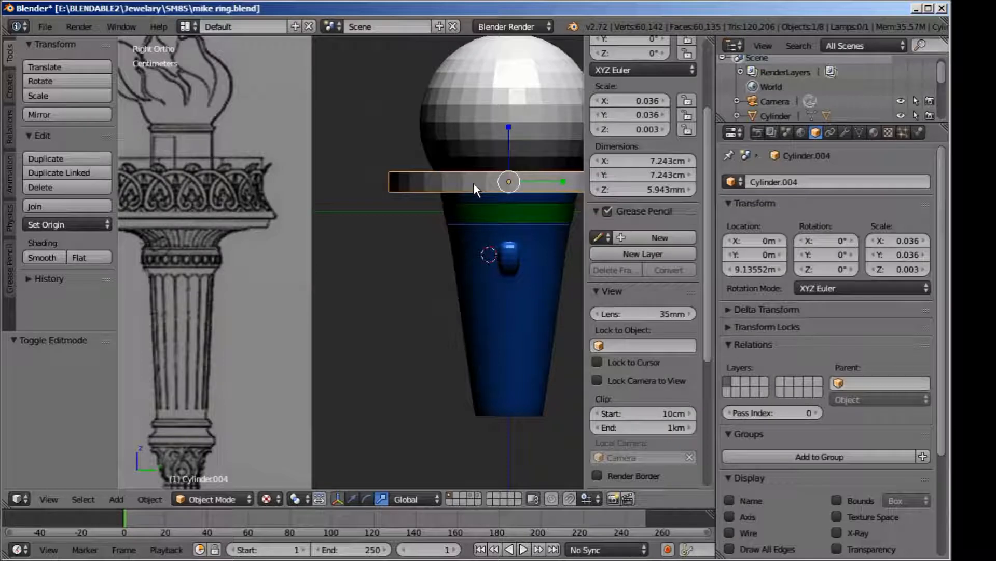
# Step: Duplicate the ring in place and lower the copy about 1.5 cm along Z, below the green band
pyautogui.hotkey('shift', 'd')
pyautogui.rightClick(473, 180)
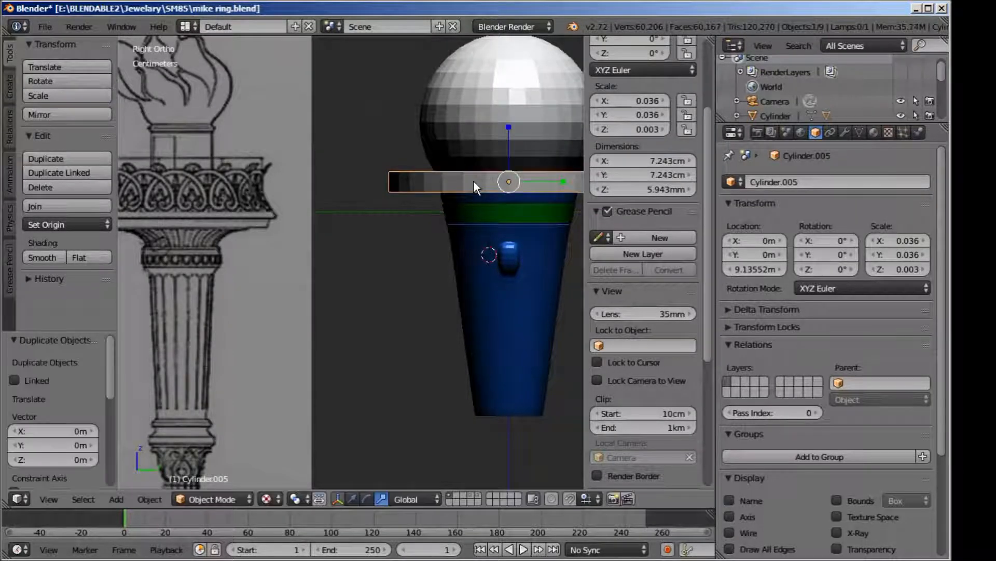
pyautogui.click(357, 496)
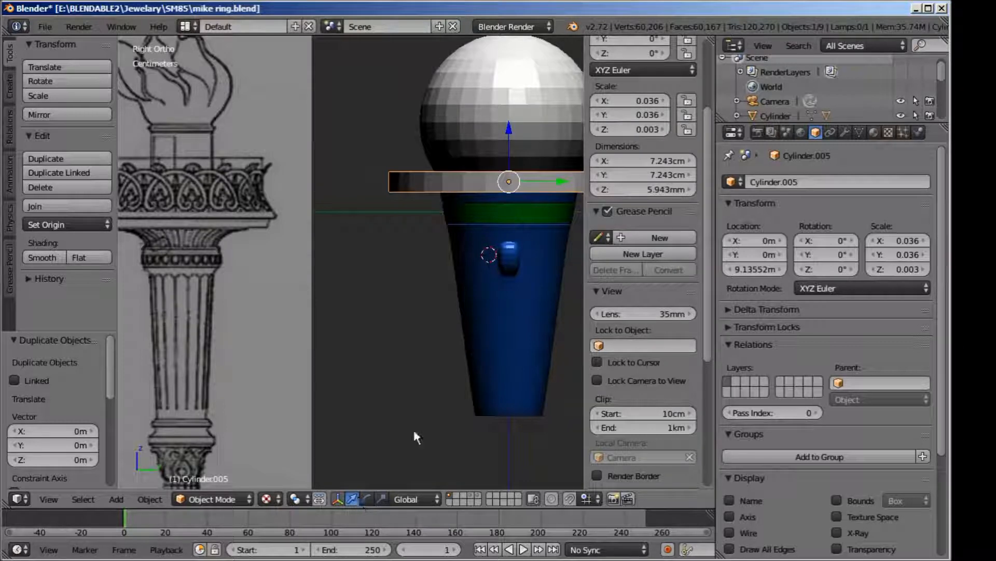
pyautogui.moveTo(506, 143); pyautogui.dragTo(504, 183)
# Step: Scale the lower ring copy down uniformly to about 5.3 cm in diameter
pyautogui.rightClick(510, 257)
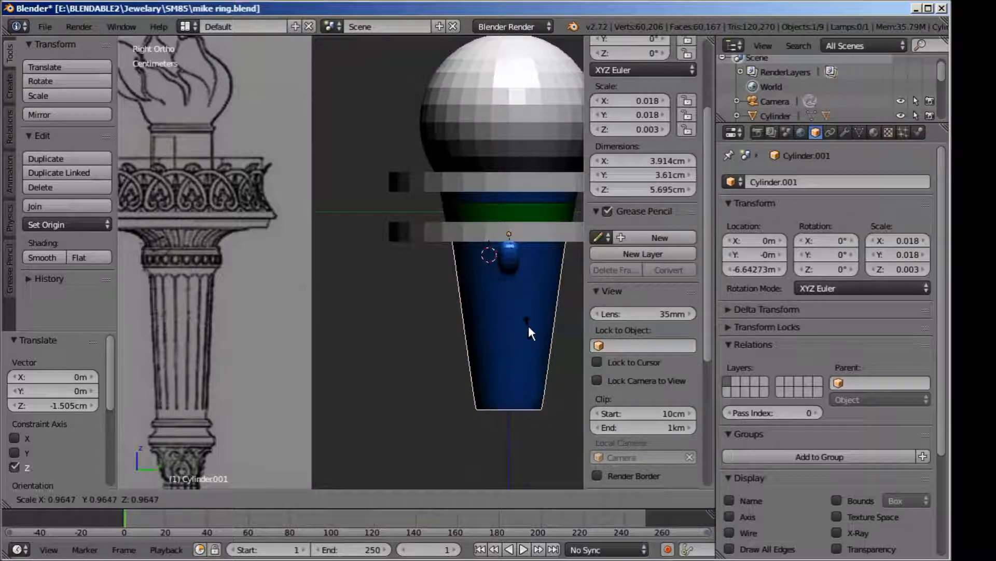
pyautogui.rightClick(440, 232)
pyautogui.scroll(-2, 439, 255)
pyautogui.moveTo(438, 276); pyautogui.dragTo(468, 308, button='middle')
pyautogui.scroll(3, 462, 301)
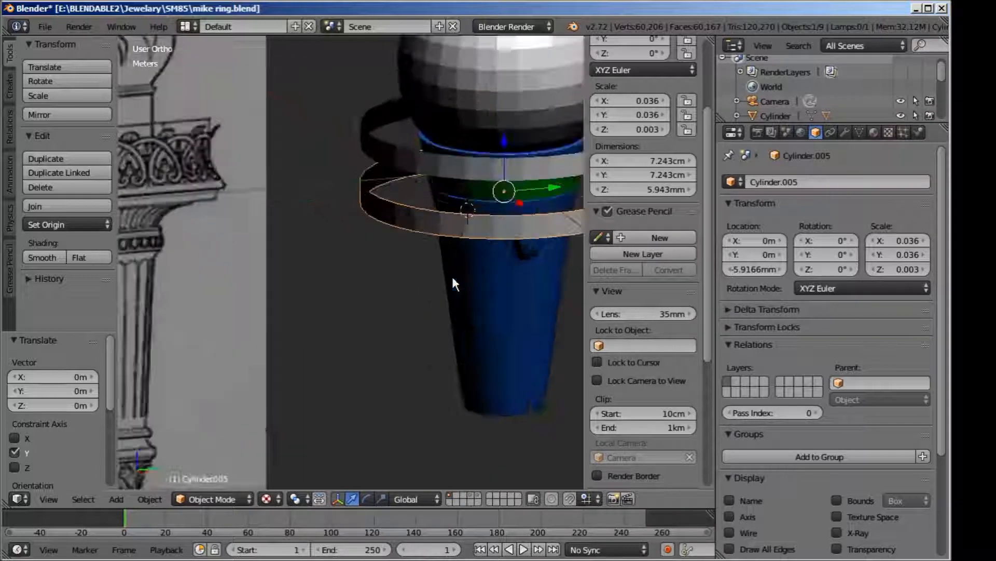
pyautogui.press('s')
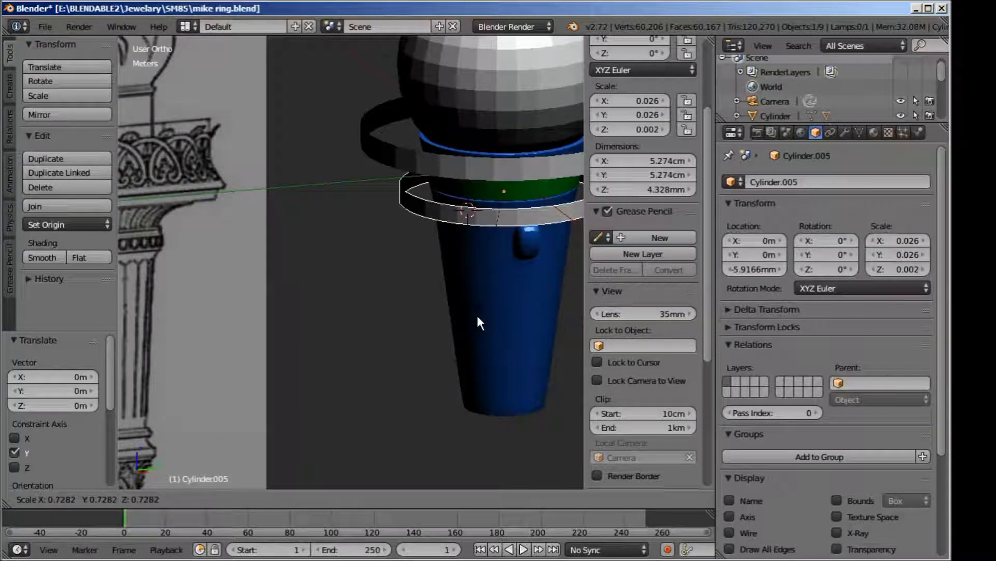
pyautogui.click(477, 318)
# Step: Frame the lower ring closely in right view and open its mesh in Edit Mode
pyautogui.scroll(-4, 477, 318)
pyautogui.press('KP_1')
pyautogui.press('KP_2')
pyautogui.press('KP_3')
pyautogui.scroll(2, 477, 316)
pyautogui.keyDown('shift'); pyautogui.moveTo(493, 312); pyautogui.dragTo(414, 287, button='middle'); pyautogui.keyUp('shift')
pyautogui.scroll(2, 453, 223)
pyautogui.keyDown('shift'); pyautogui.moveTo(487, 179); pyautogui.dragTo(391, 198, button='middle'); pyautogui.keyUp('shift')
pyautogui.press('Tab')
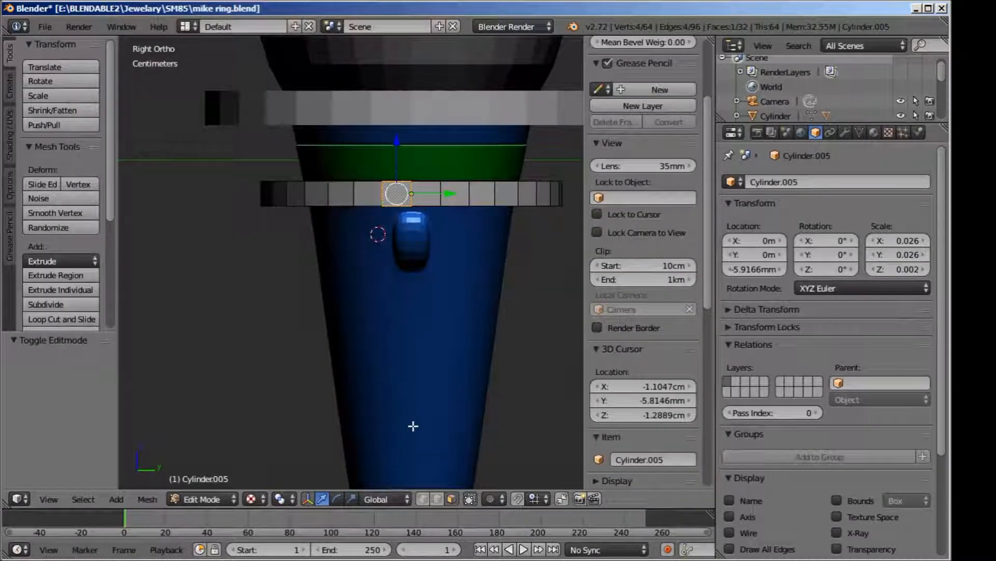
# Step: In edge selection mode, select the whole bottom edge loop of the lower ring
pyautogui.moveTo(410, 229); pyautogui.dragTo(447, 255, button='middle')
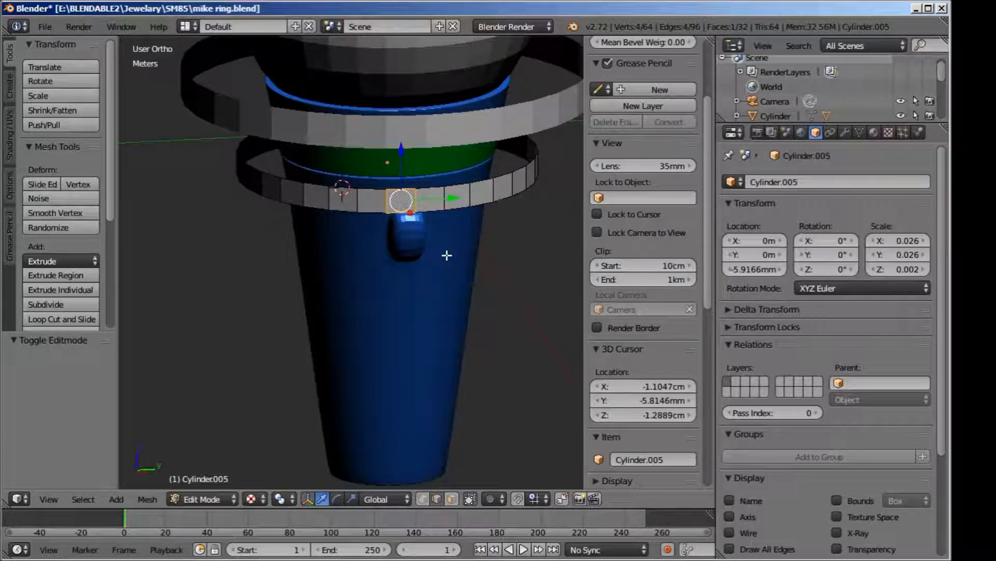
pyautogui.scroll(2, 444, 202)
pyautogui.keyDown('shift'); pyautogui.moveTo(462, 188); pyautogui.dragTo(422, 190, button='middle'); pyautogui.keyUp('shift')
pyautogui.rightClick(420, 192)
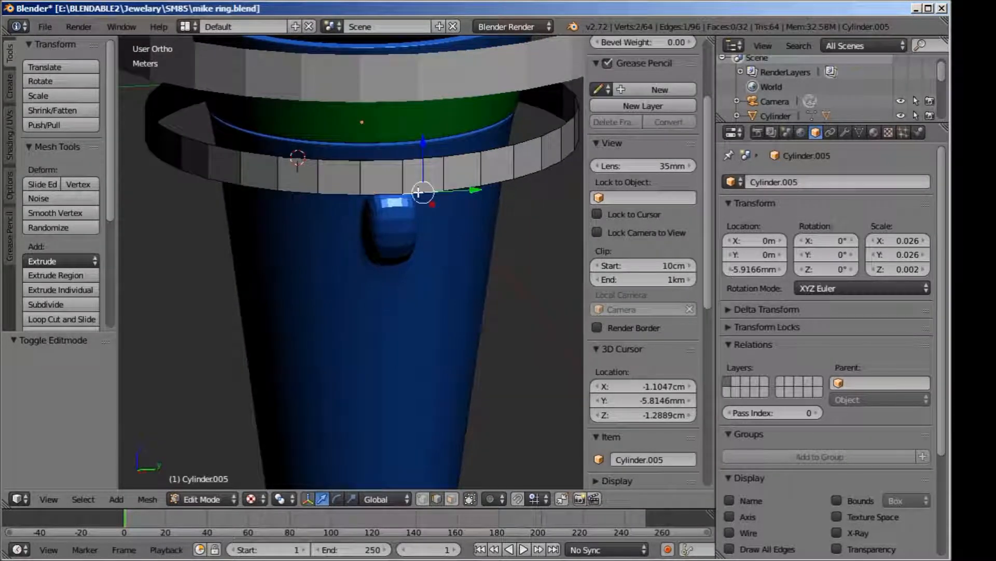
pyautogui.scroll(3, 418, 192)
pyautogui.rightClick(398, 141)
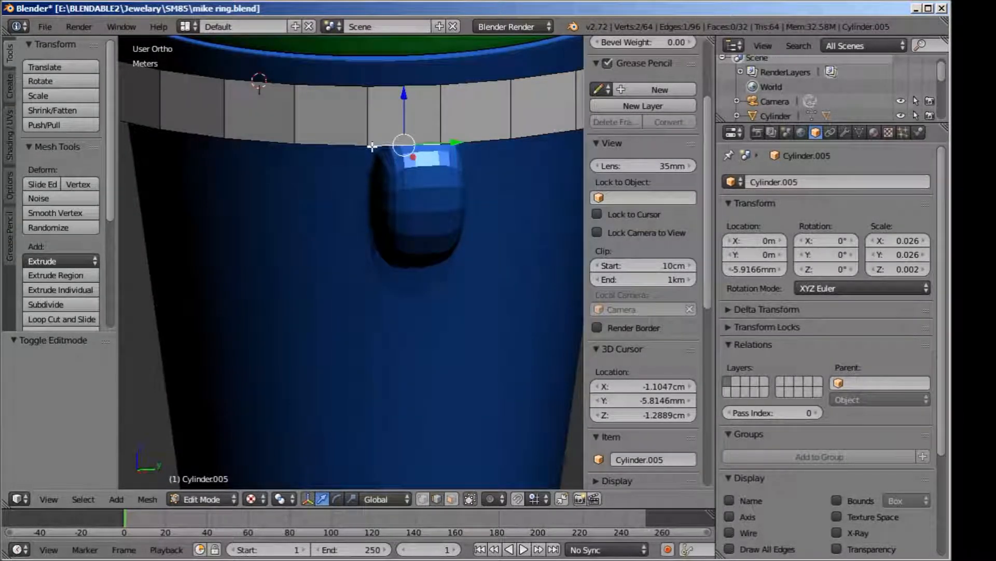
pyautogui.keyDown('alt'); pyautogui.rightClick(339, 148); pyautogui.keyUp('alt')
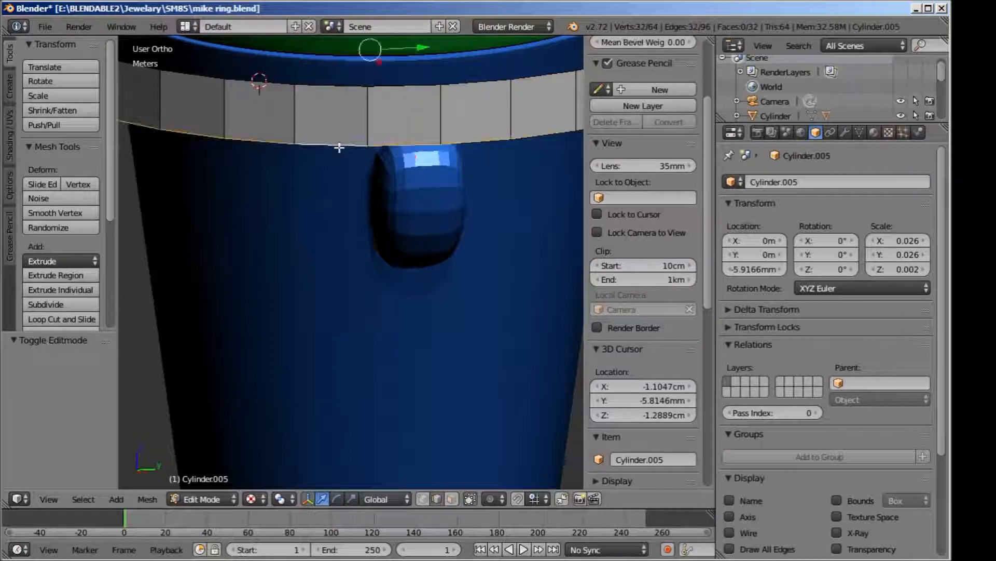
# Step: Extrude the lower ring's bottom edge loop in place in right view and scale the new loop to about 0.934
pyautogui.moveTo(340, 147); pyautogui.dragTo(420, 308, button='middle')
pyautogui.press('KP_1')
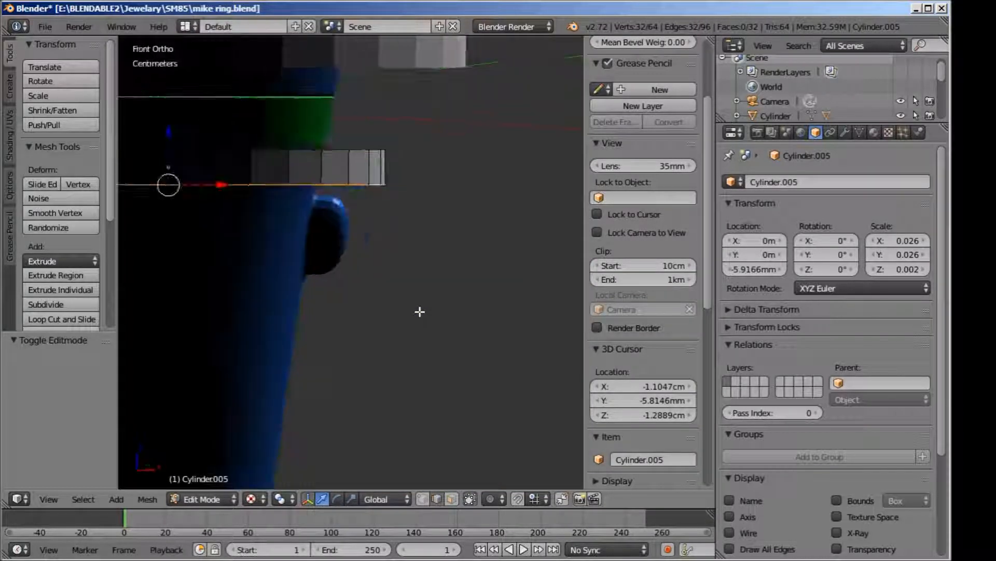
pyautogui.press('KP_3')
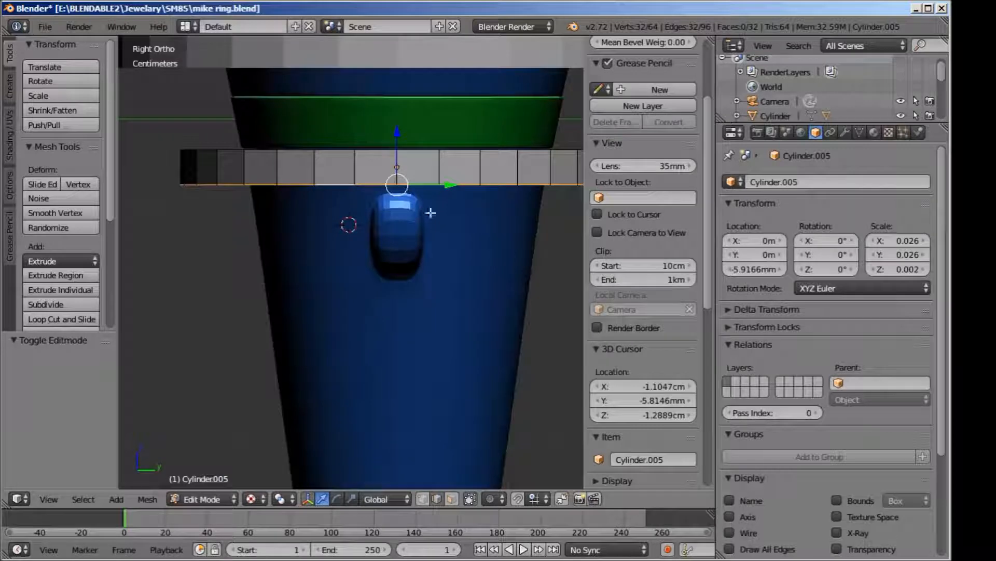
pyautogui.press('e')
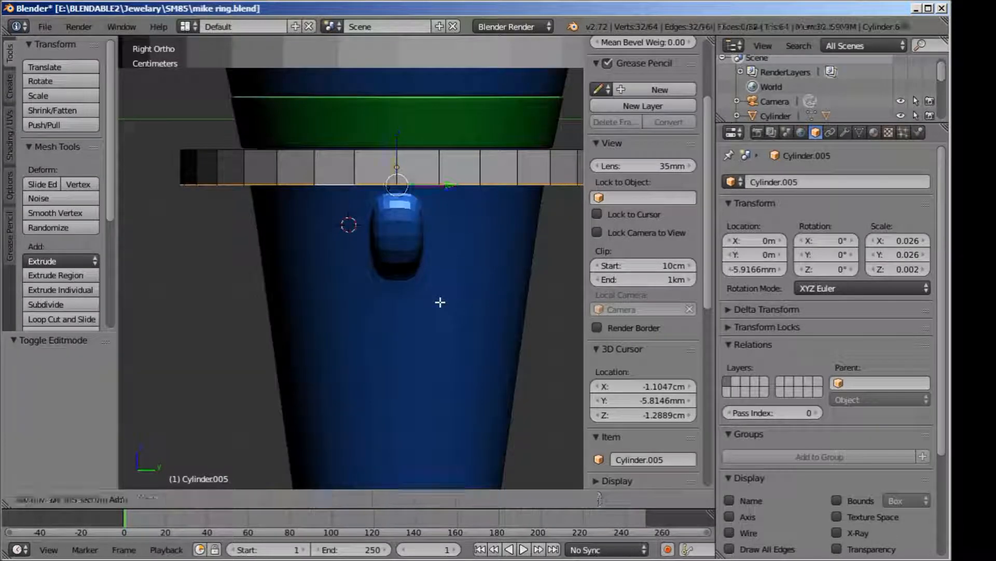
pyautogui.press('Escape')
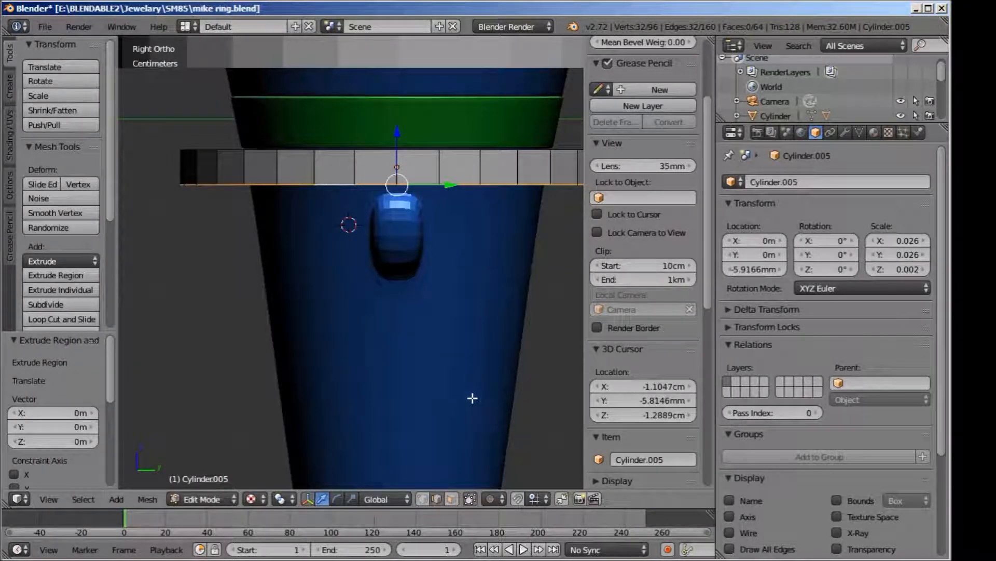
pyautogui.press('s')
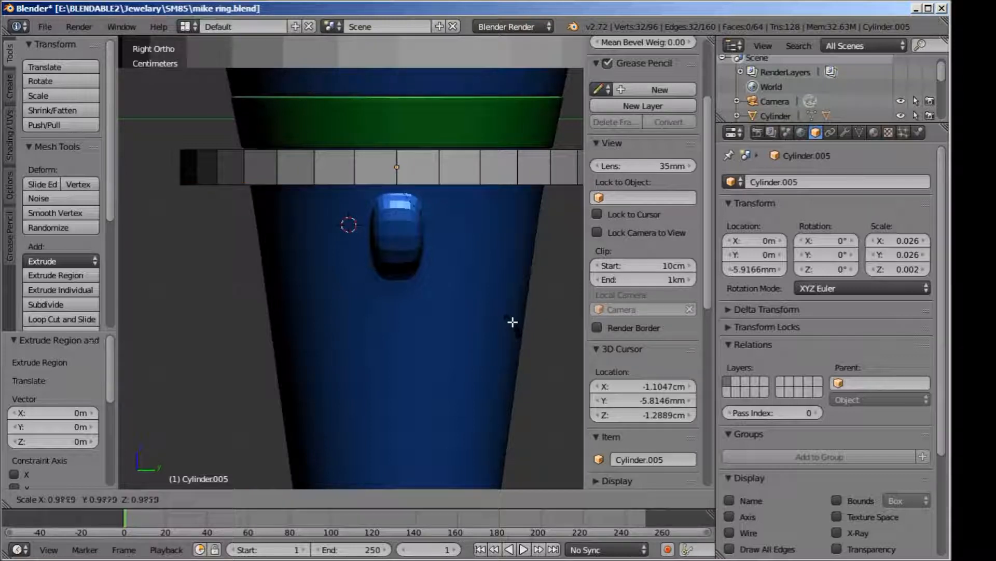
pyautogui.click(512, 318)
# Step: Lower the extruded bottom loop about 2 mm along Z, scale it in to about 0.881, and raise it about 0.13 mm
pyautogui.press('g')
pyautogui.press('z')
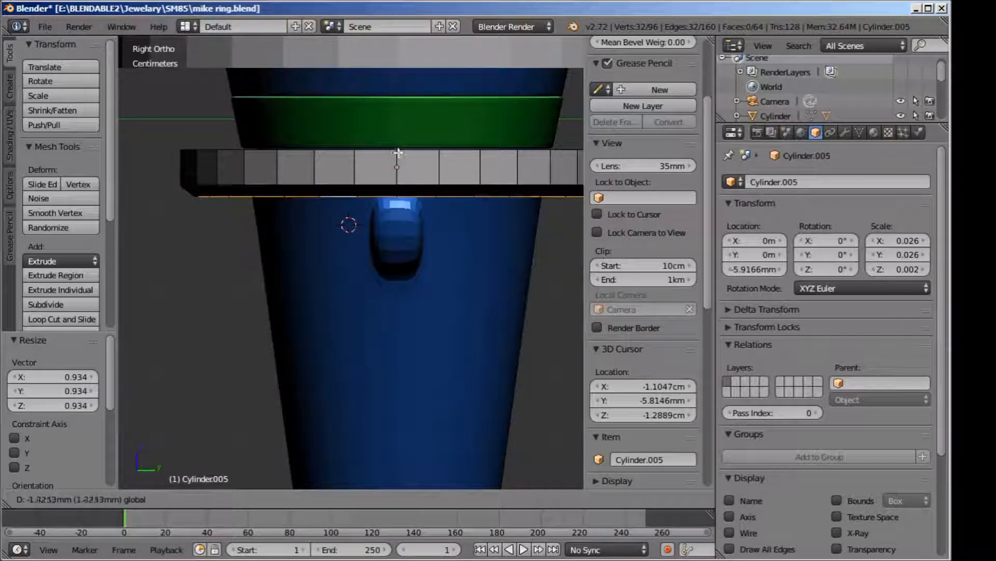
pyautogui.click(454, 312)
pyautogui.press('s')
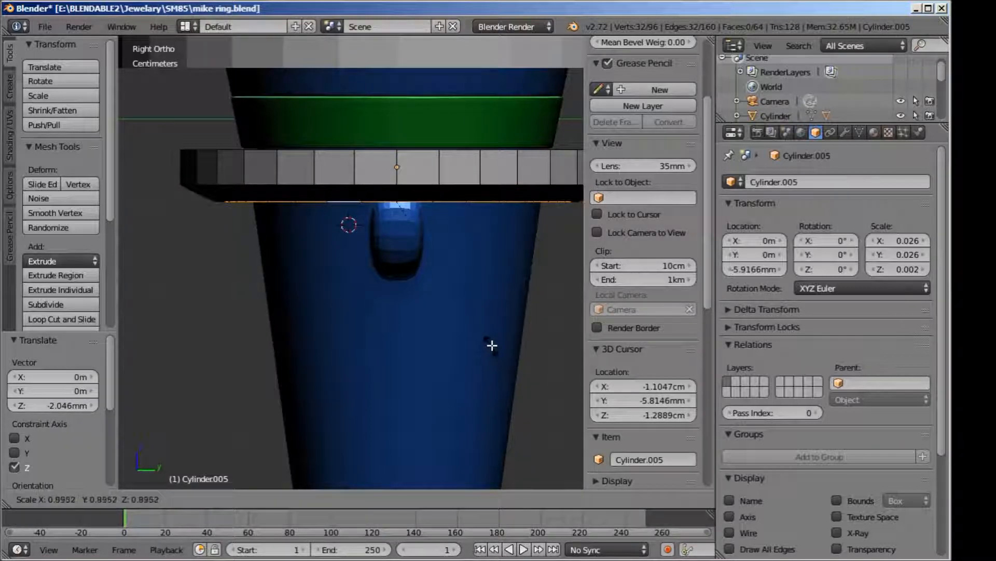
pyautogui.click(488, 343)
pyautogui.scroll(-4, 489, 345)
pyautogui.keyDown('shift'); pyautogui.moveTo(361, 339); pyautogui.dragTo(336, 351, button='middle'); pyautogui.keyUp('shift')
pyautogui.scroll(3, 336, 351)
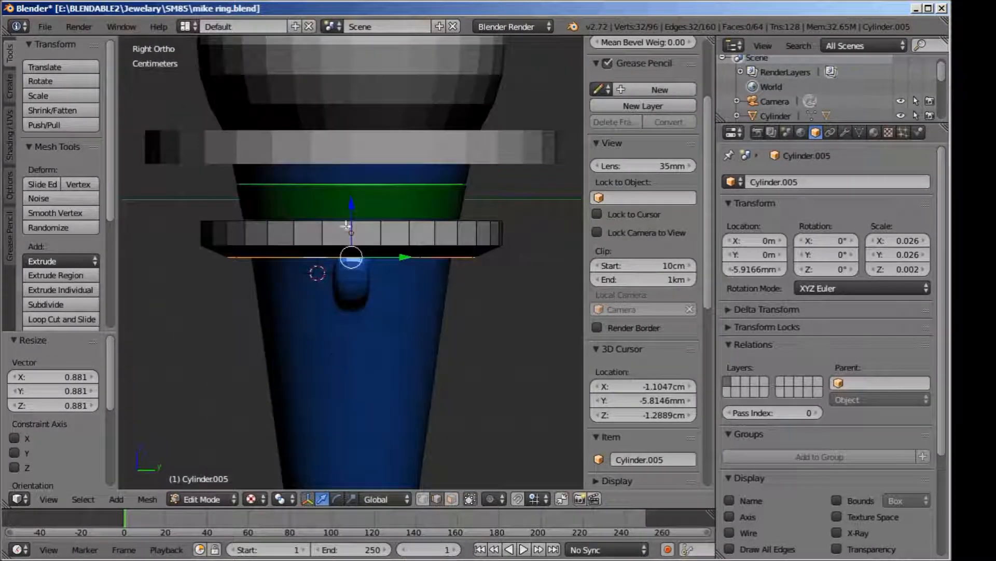
pyautogui.press('g')
pyautogui.click(354, 209)
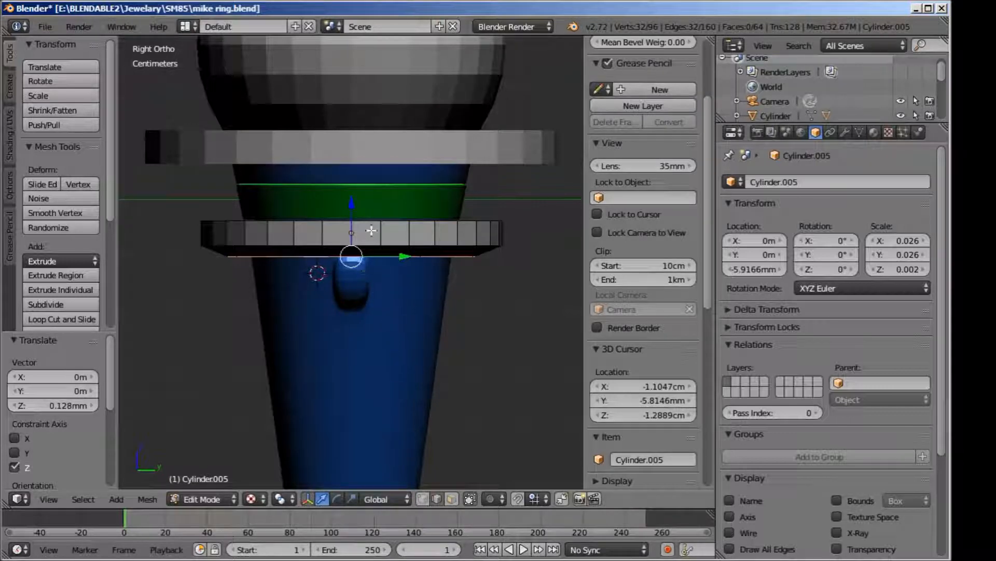
pyautogui.press('Tab')
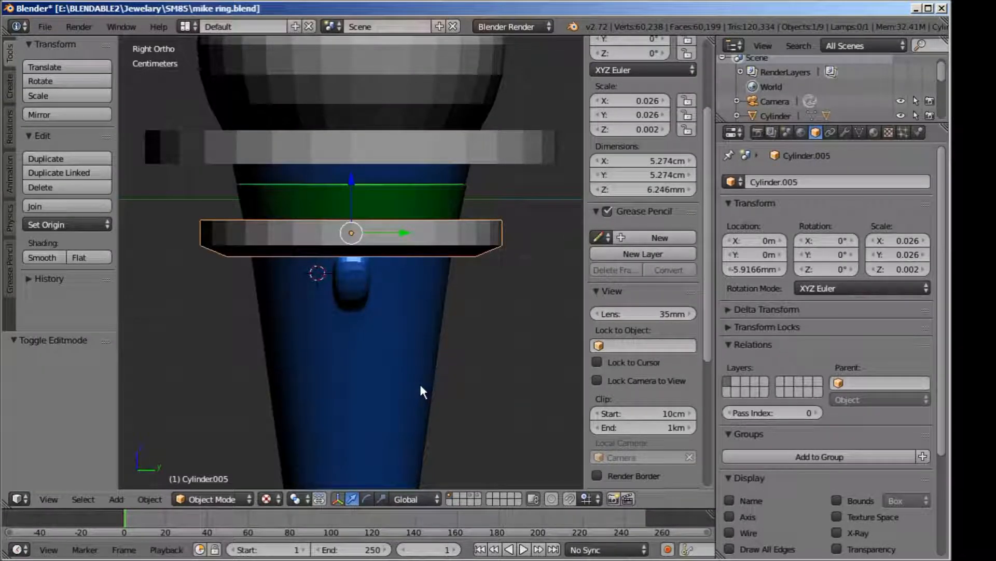
# Step: Scale the whole lower ring down uniformly to about 4.6 cm in diameter
pyautogui.press('s')
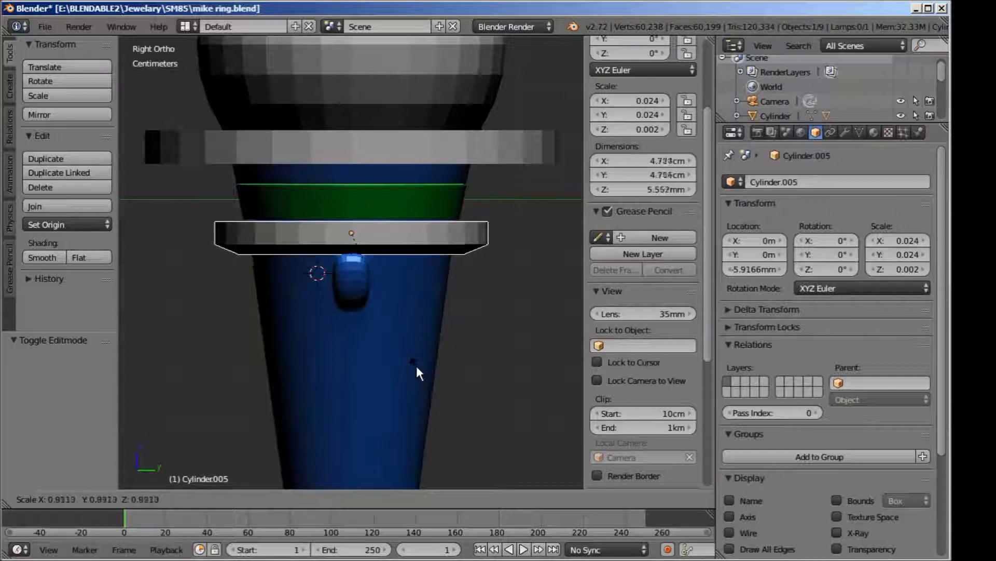
pyautogui.click(416, 364)
pyautogui.moveTo(416, 363); pyautogui.dragTo(378, 221, button='middle')
pyautogui.press('KP_1')
pyautogui.press('KP_3')
pyautogui.scroll(2, 375, 229)
# Step: Add a Multiresolution modifier to the lower ring and subdivide it twice
pyautogui.press('Tab')
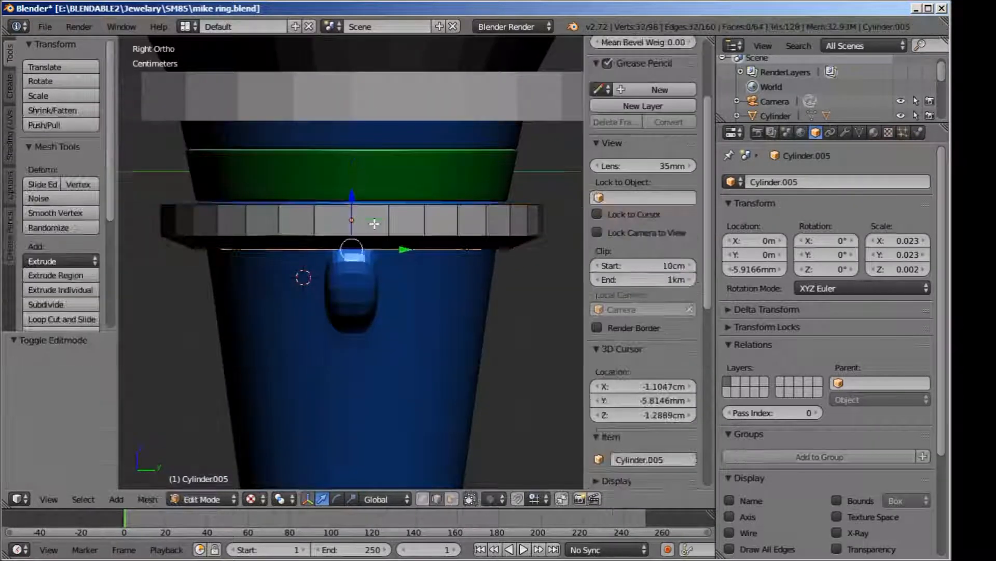
pyautogui.click(844, 132)
pyautogui.click(825, 179)
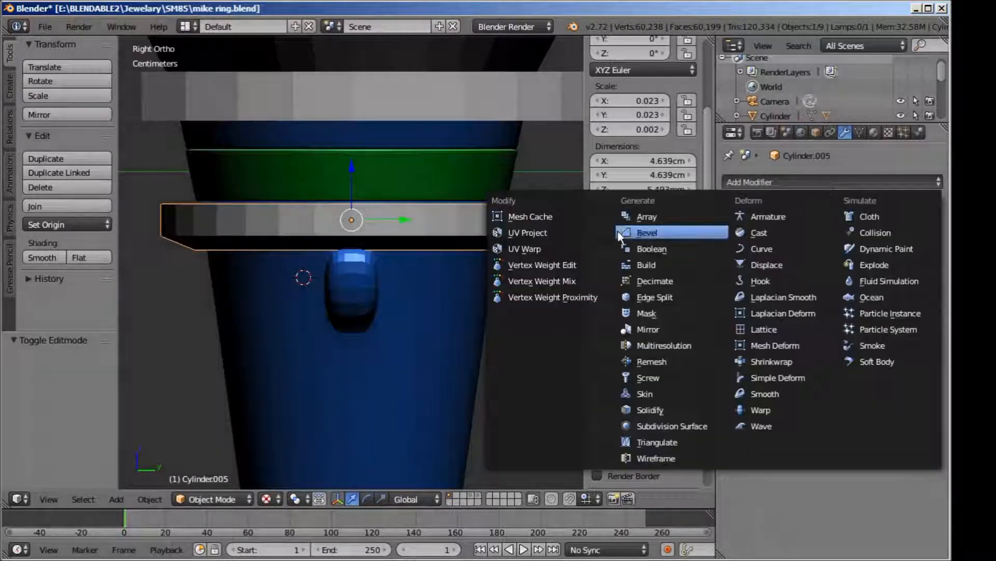
pyautogui.click(670, 347)
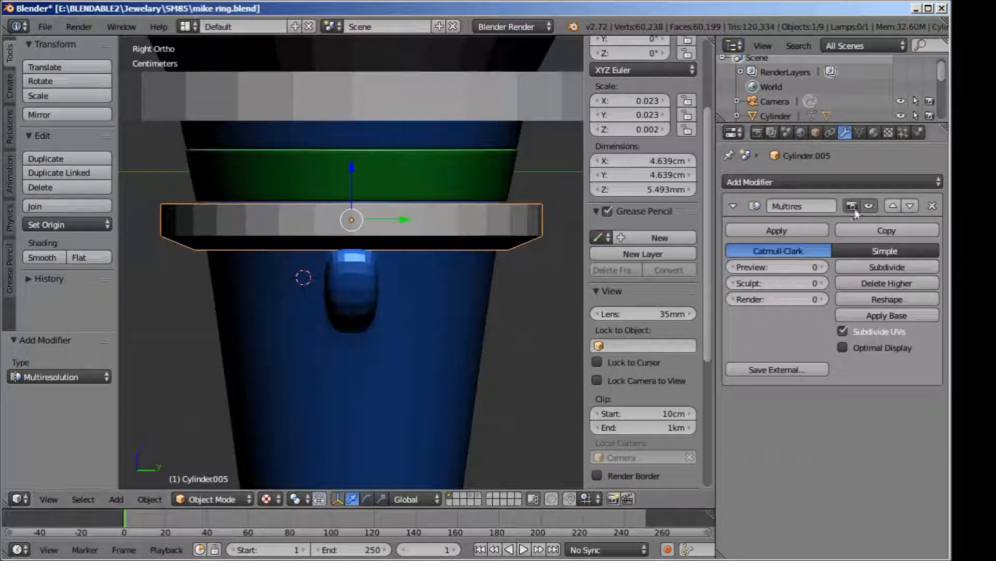
pyautogui.click(851, 267)
pyautogui.click(851, 267)
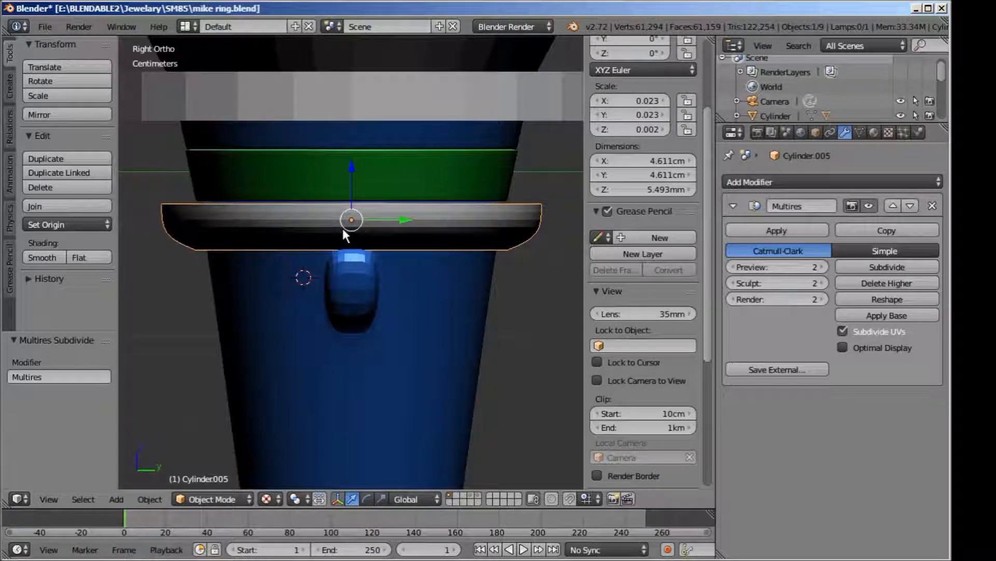
# Step: Add a loop cut to the lower ring's tapered band, slid close to the edge where the taper meets the vertical side
pyautogui.press('Tab')
pyautogui.press('Tab')
pyautogui.scroll(-6, 384, 239)
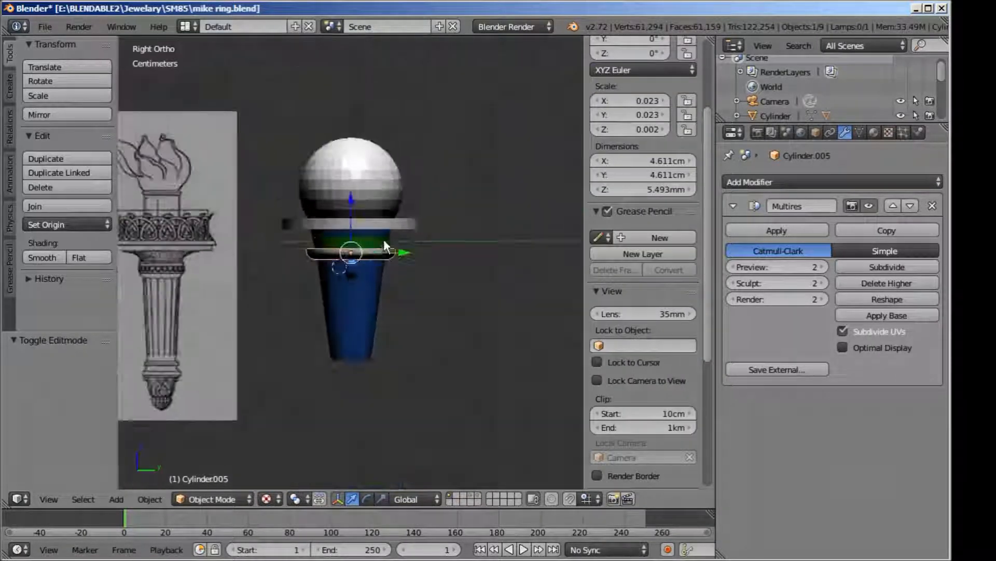
pyautogui.scroll(3, 285, 275)
pyautogui.press('Tab')
pyautogui.scroll(4, 283, 270)
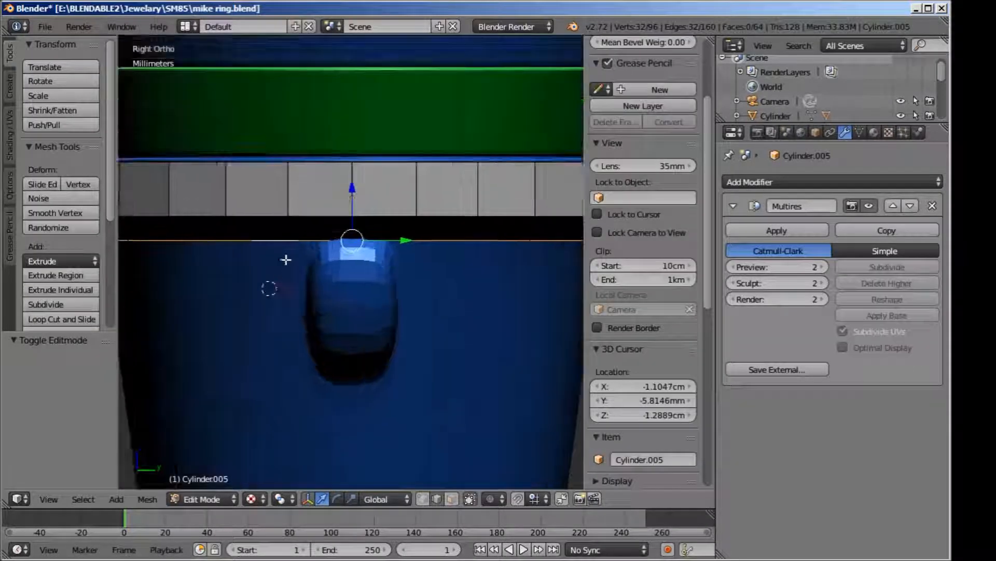
pyautogui.keyDown('shift'); pyautogui.moveTo(275, 248); pyautogui.dragTo(326, 255, button='middle'); pyautogui.keyUp('shift')
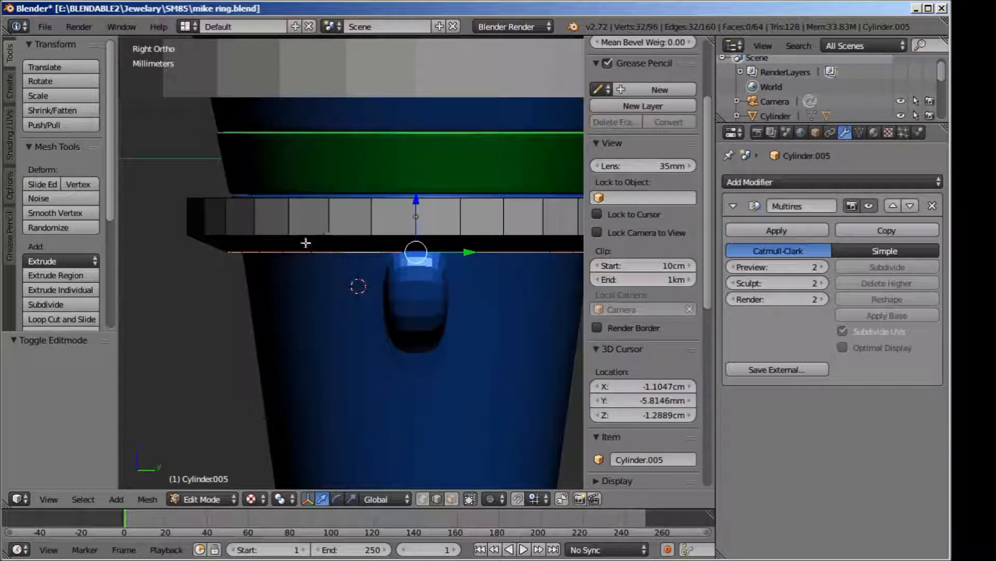
pyautogui.hotkey('ctrl', 'r')
pyautogui.click(267, 240)
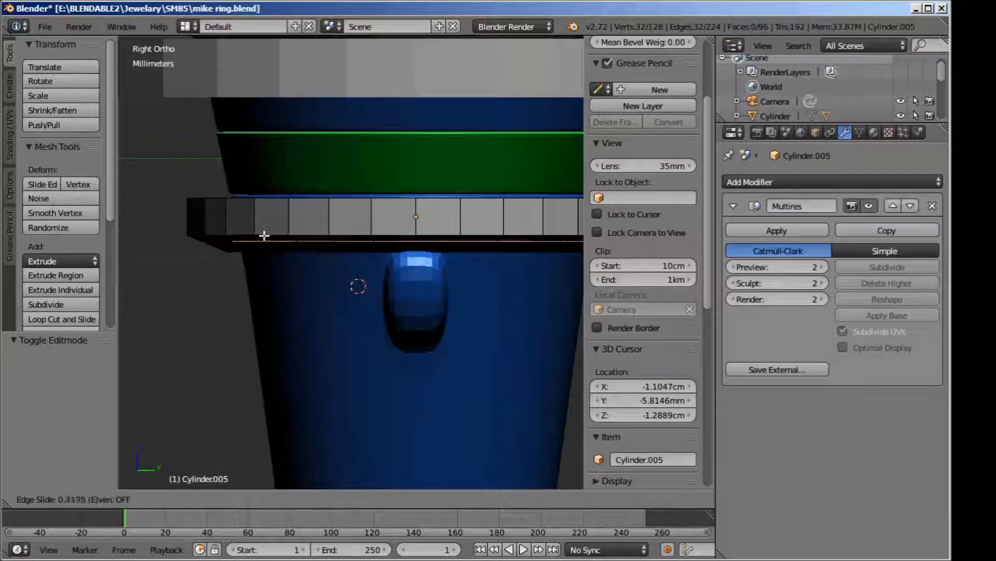
pyautogui.click(264, 235)
pyautogui.press('Tab')
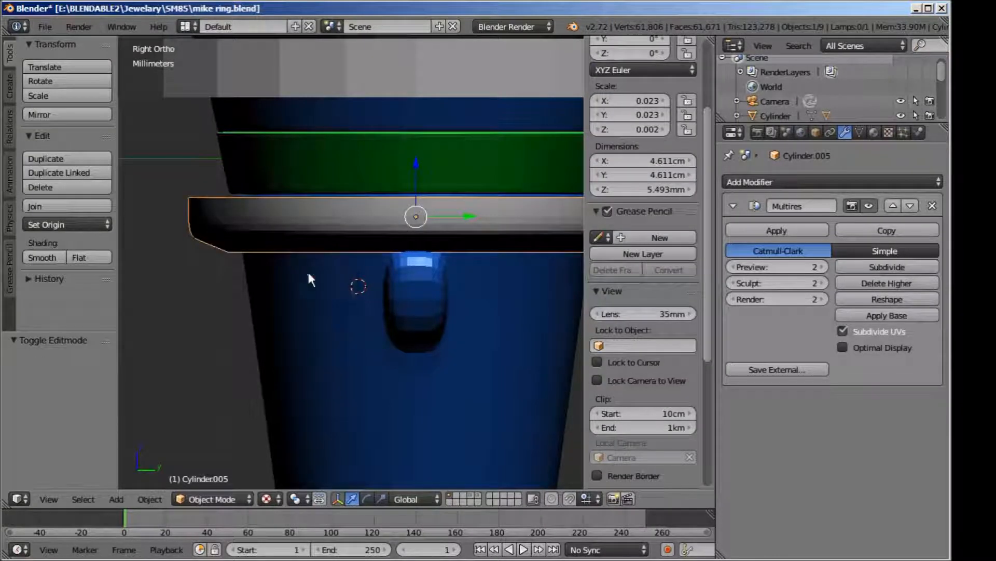
# Step: Select the lower ring's whole top edge loop, extrude it in place, and scale the new loop inward to about 0.961
pyautogui.press('Tab')
pyautogui.keyDown('alt'); pyautogui.rightClick(271, 236); pyautogui.keyUp('alt')
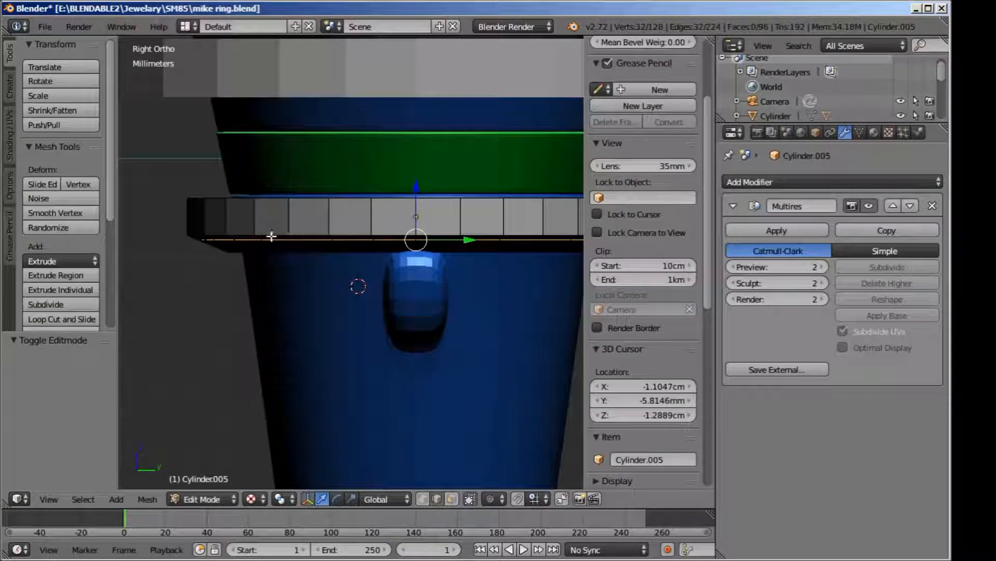
pyautogui.scroll(1, 271, 236)
pyautogui.scroll(1, 255, 233)
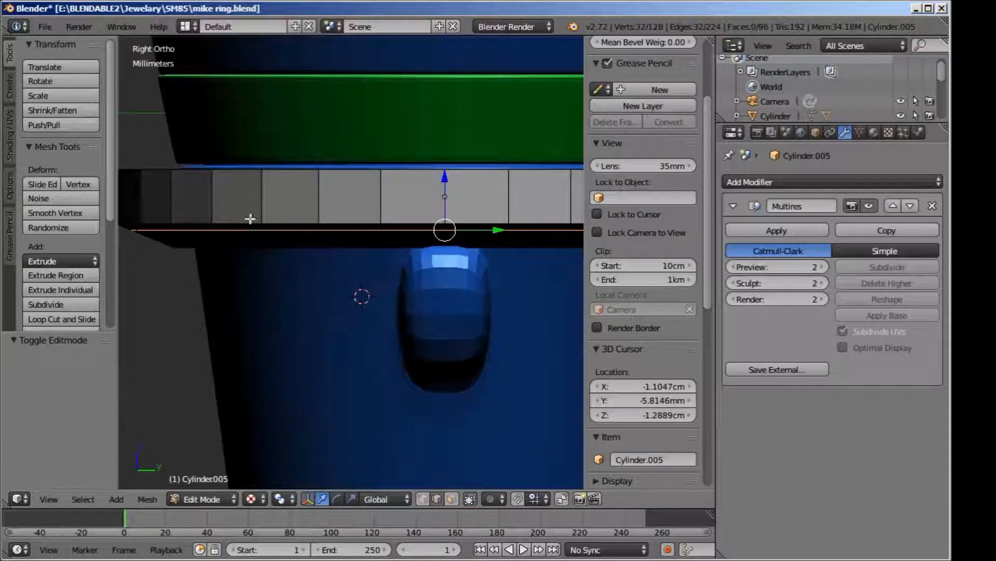
pyautogui.rightClick(251, 201)
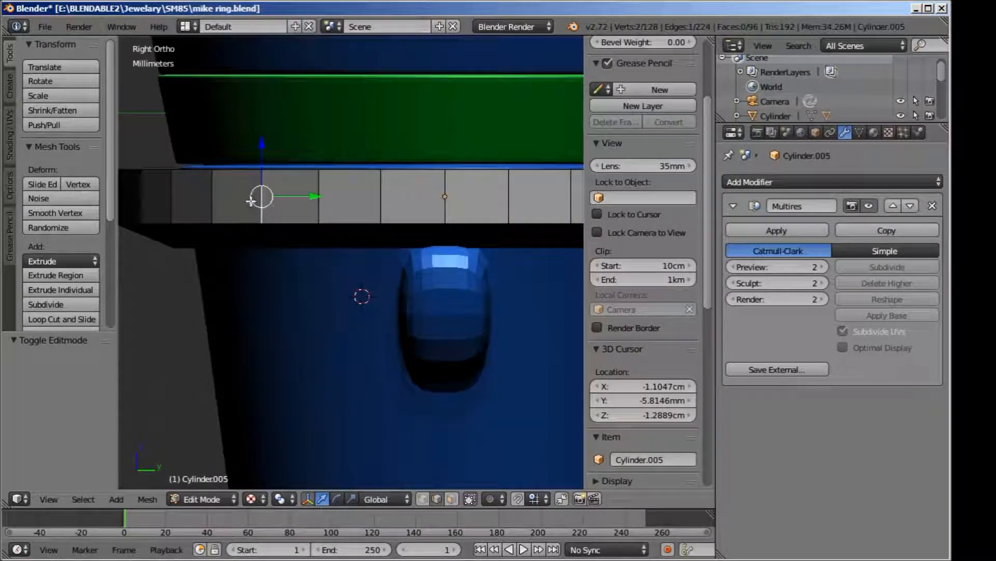
pyautogui.rightClick(246, 181)
pyautogui.scroll(-1, 250, 187)
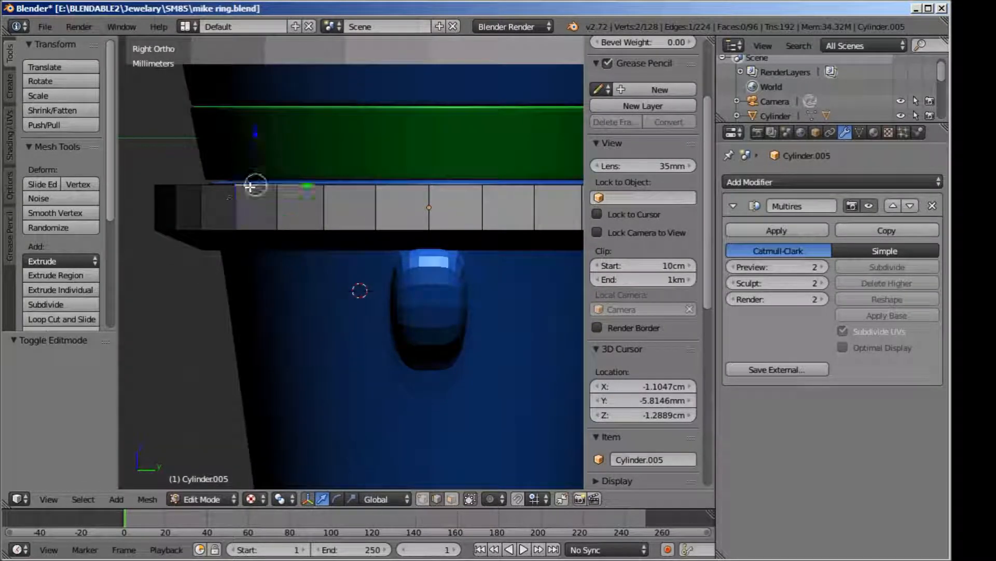
pyautogui.keyDown('alt'); pyautogui.rightClick(226, 188); pyautogui.keyUp('alt')
pyautogui.scroll(-2, 224, 187)
pyautogui.moveTo(225, 186); pyautogui.dragTo(295, 278, button='middle')
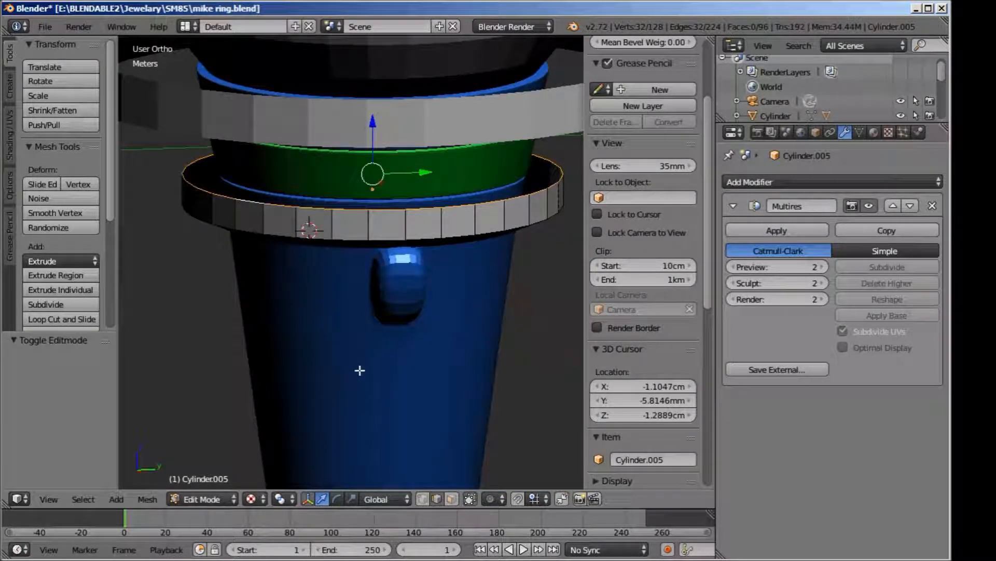
pyautogui.press('e')
pyautogui.rightClick(360, 400)
pyautogui.press('s')
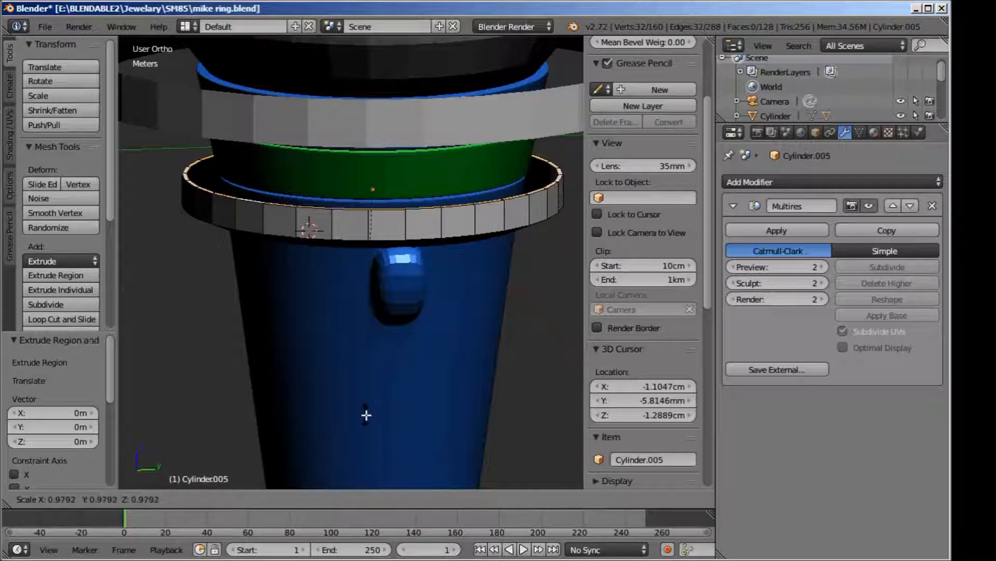
pyautogui.click(367, 406)
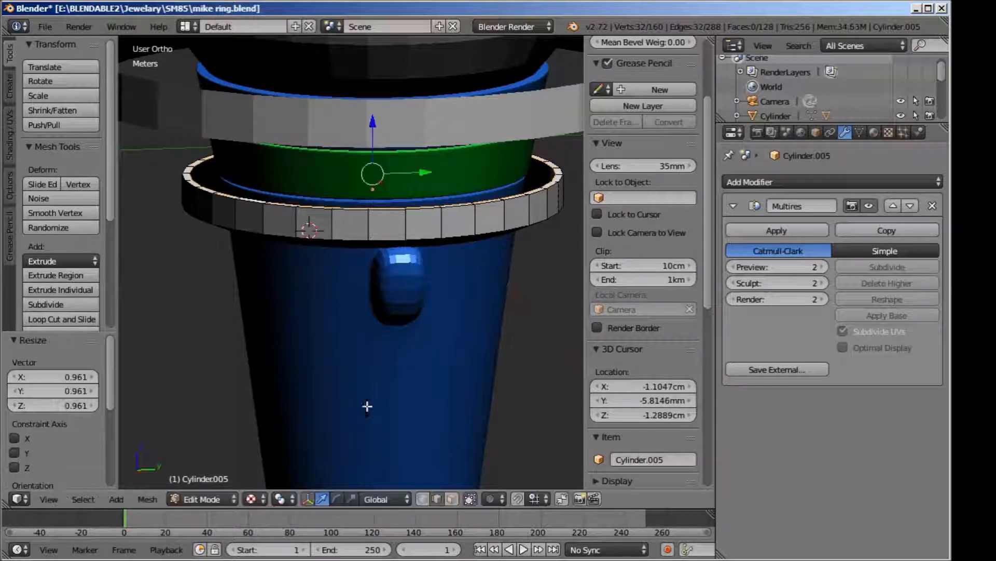
# Step: Extrude the inner top loop of the lower ring and shift it along Z, returning to Object Mode
pyautogui.press('e')
pyautogui.click(374, 140)
pyautogui.press('g')
pyautogui.click(376, 140)
pyautogui.press('Tab')
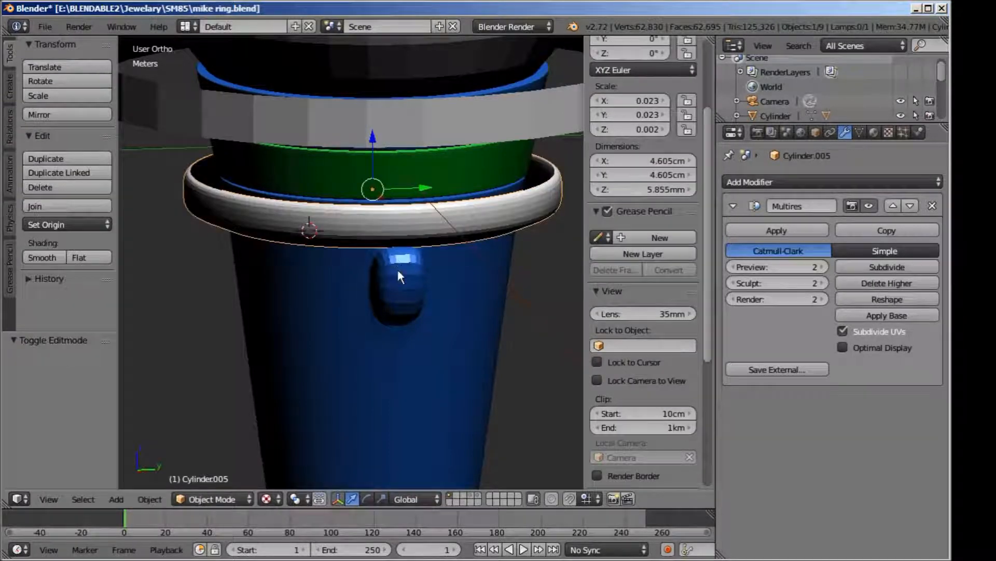
# Step: In face selection mode, select the full loop of outer vertical faces around the lower ring
pyautogui.scroll(3, 386, 257)
pyautogui.scroll(2, 373, 243)
pyautogui.press('Tab')
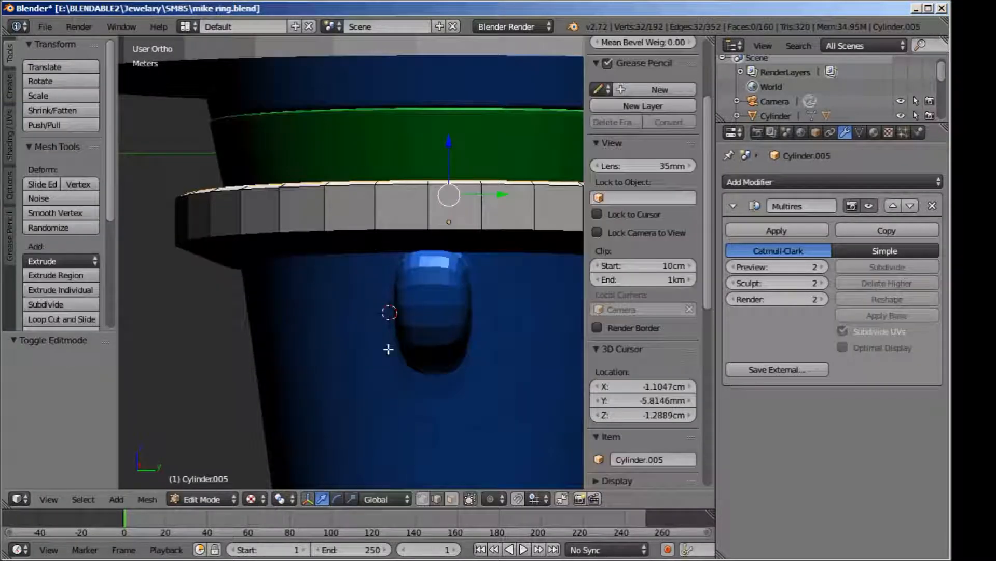
pyautogui.click(451, 498)
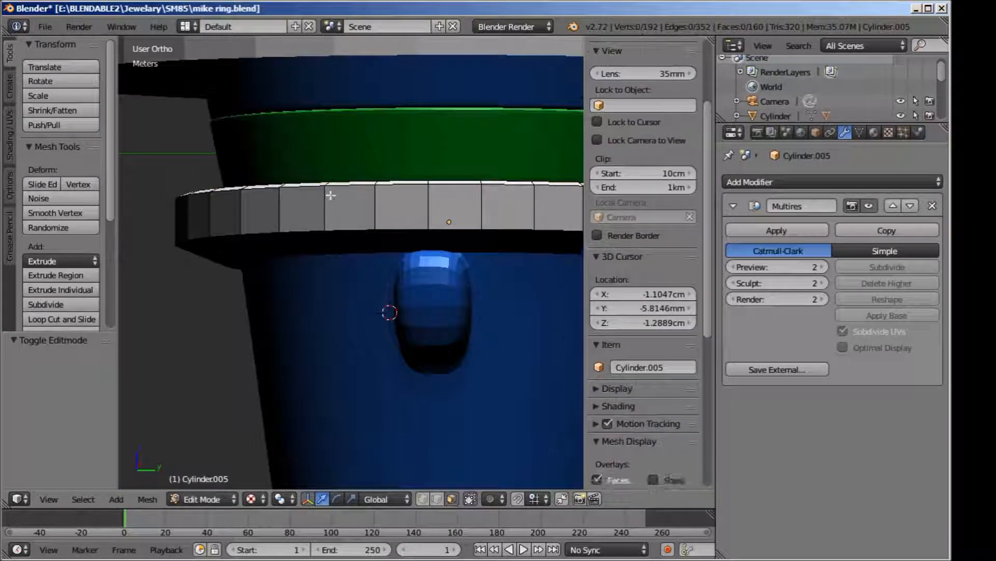
pyautogui.rightClick(376, 212)
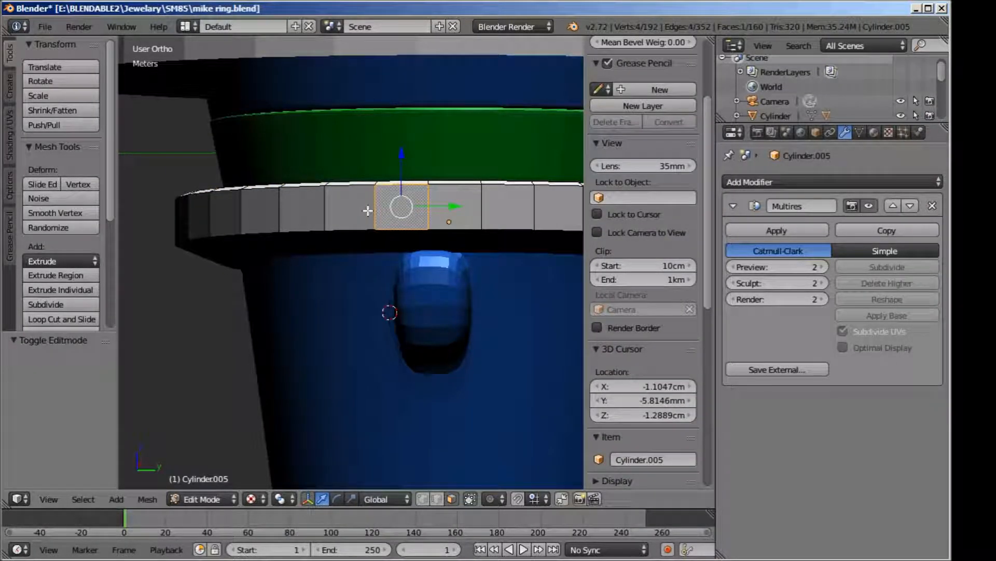
pyautogui.keyDown('alt'); pyautogui.rightClick(323, 206); pyautogui.keyUp('alt')
pyautogui.moveTo(323, 206); pyautogui.dragTo(352, 282, button='middle')
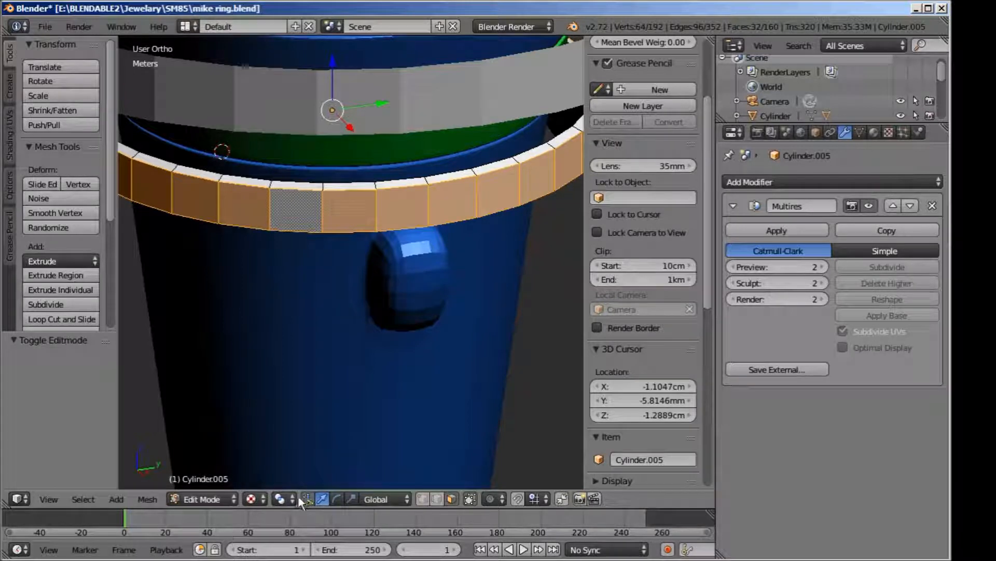
# Step: With the pivot point set to Individual Origins, extrude the lower ring's outer faces individually in place and scale them to 0.724
pyautogui.click(283, 499)
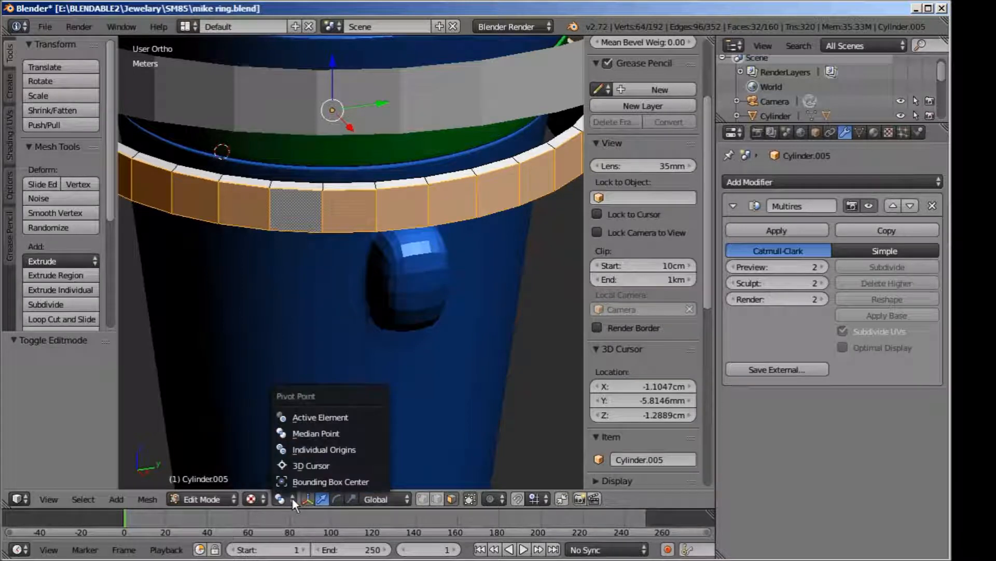
pyautogui.click(300, 449)
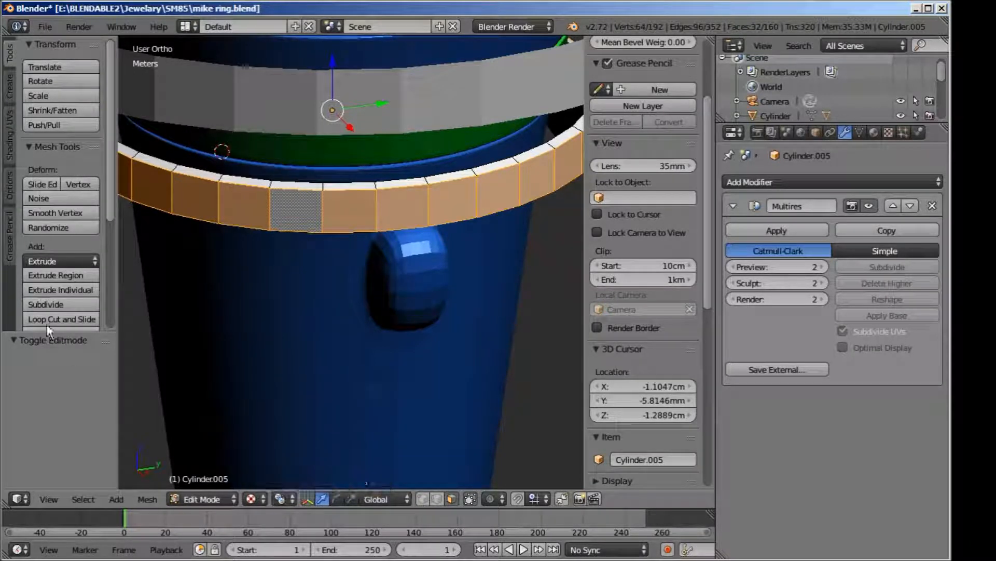
pyautogui.click(67, 291)
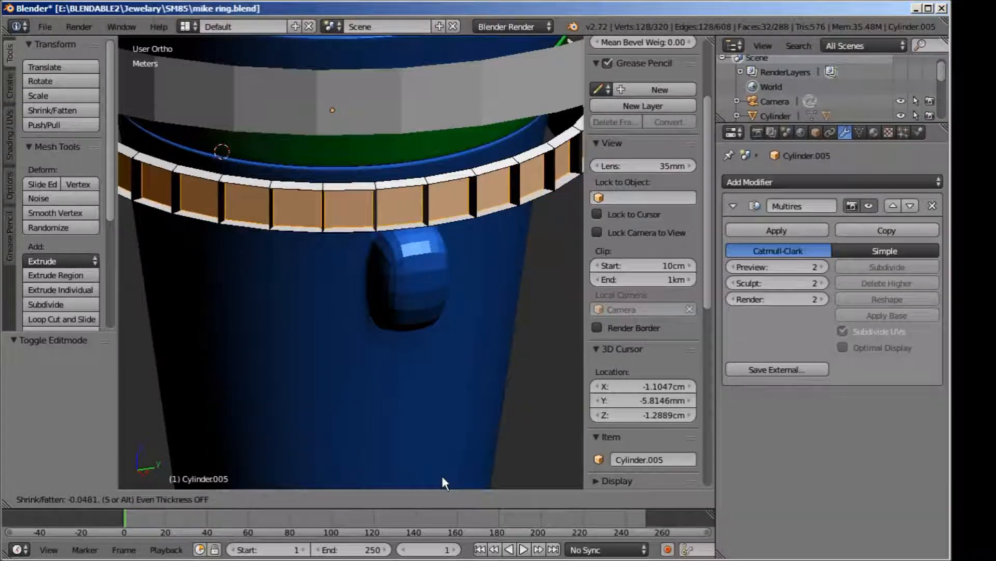
pyautogui.press('Escape')
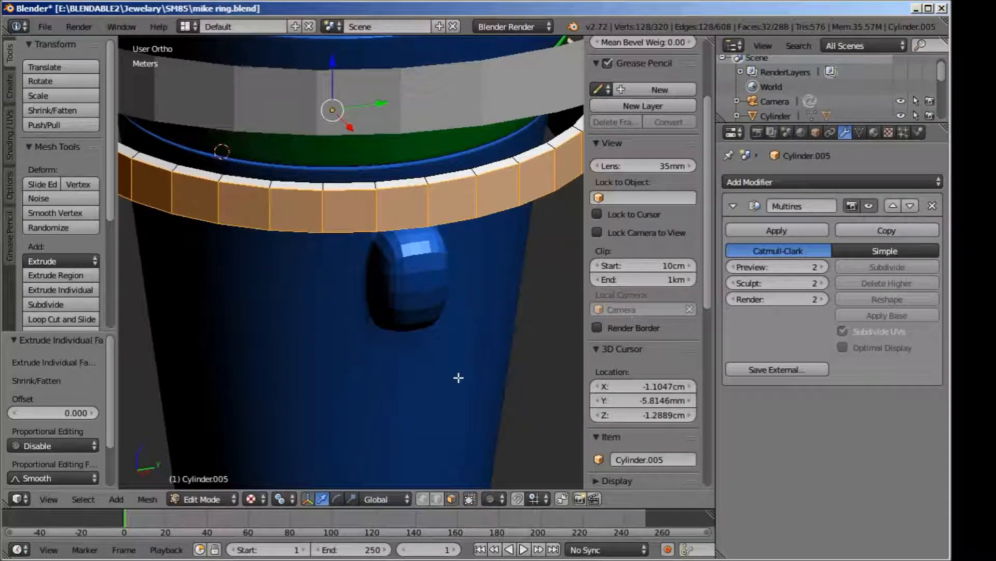
pyautogui.press('s')
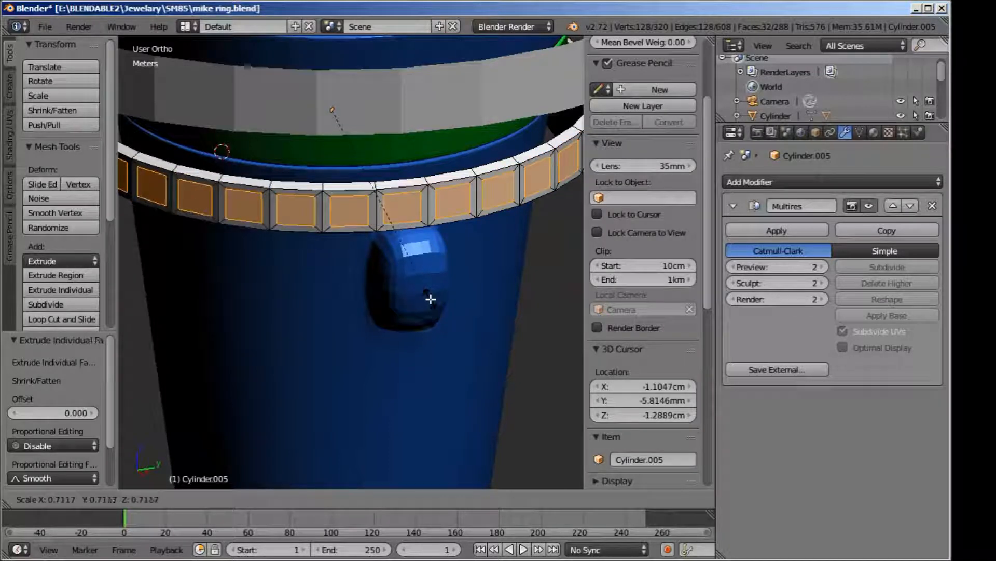
pyautogui.click(432, 299)
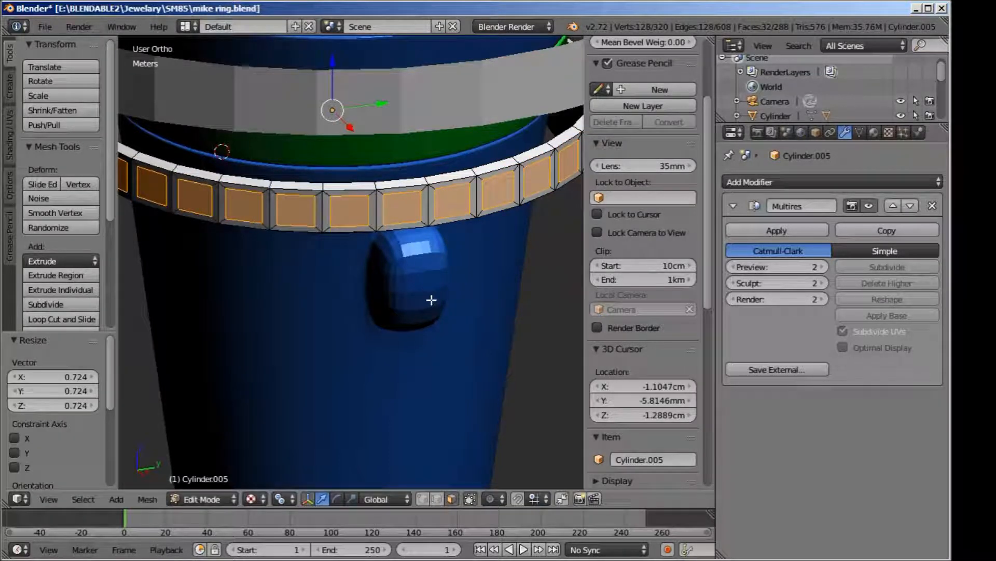
# Step: Undo the second extrusion and the inset scaling of the lower ring's side panels
pyautogui.moveTo(374, 407); pyautogui.dragTo(392, 374, button='middle')
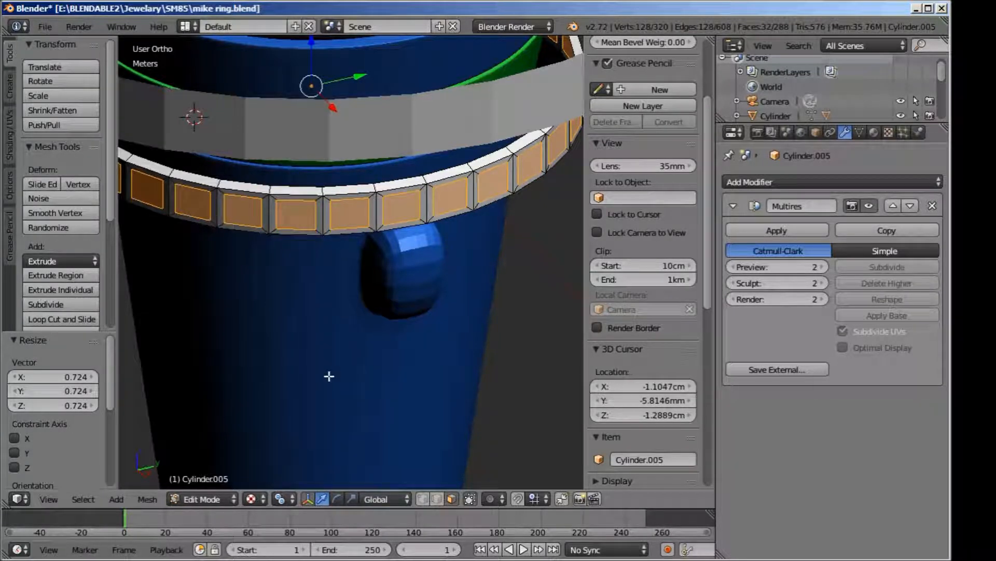
pyautogui.press('e')
pyautogui.rightClick(326, 416)
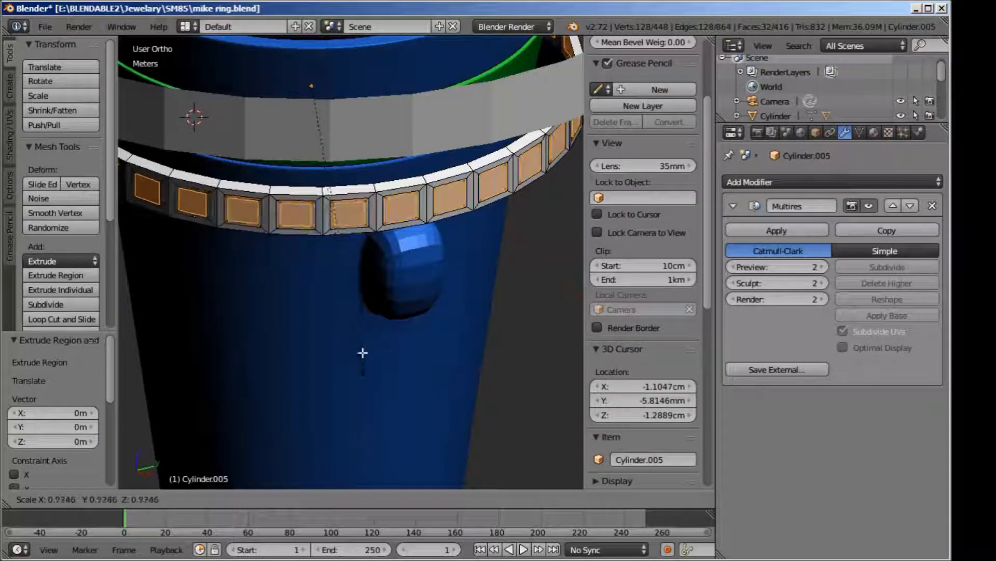
pyautogui.hotkey('ctrl', 'z')
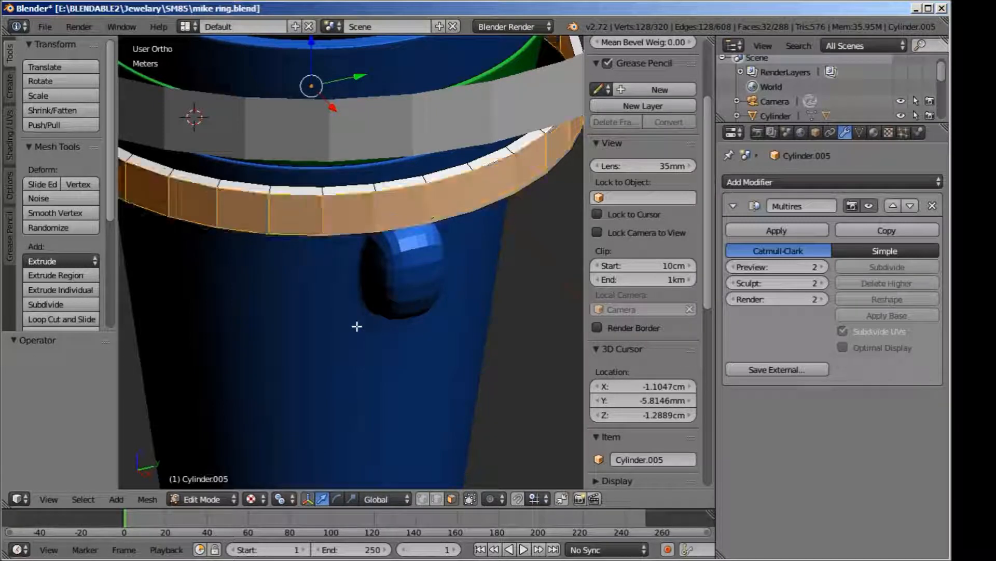
# Step: Scale the individually extruded side faces of the lower ring to 0.691 to form panel frames
pyautogui.press('e')
pyautogui.rightClick(380, 426)
pyautogui.press('s')
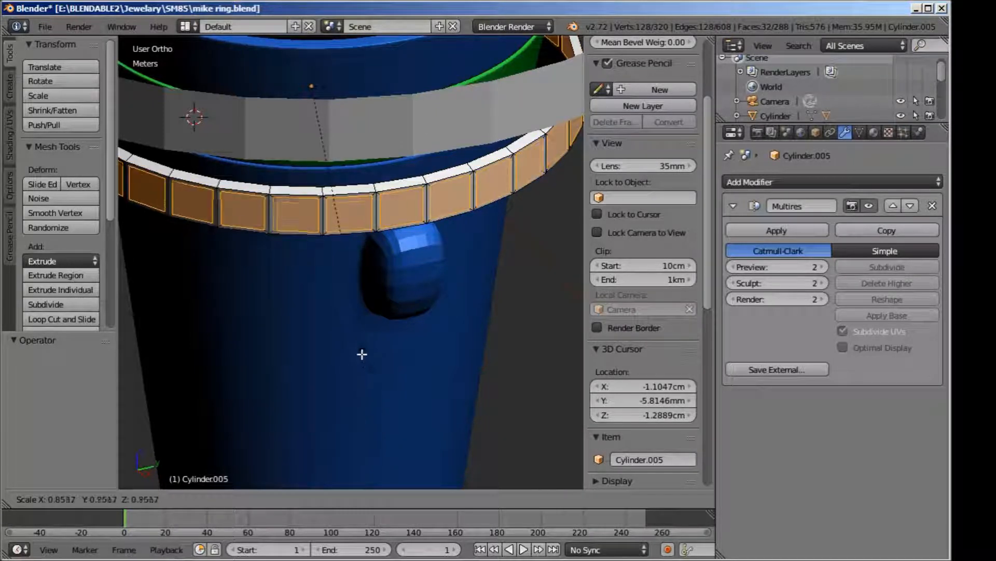
pyautogui.click(405, 461)
# Step: Extrude the panel faces inward about 1.4 mm, scale them to about 0.96, and return to Object Mode
pyautogui.press('e')
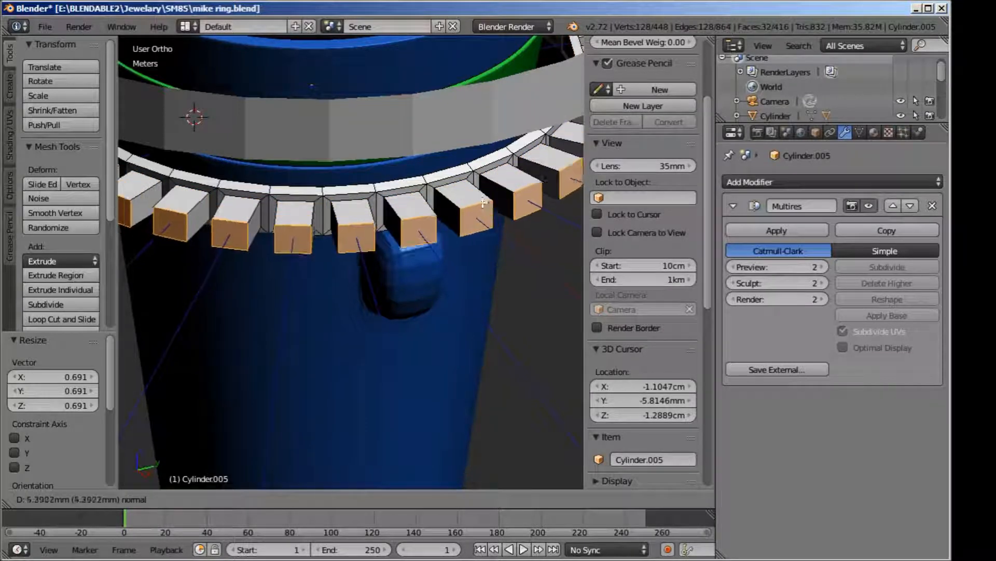
pyautogui.click(415, 156)
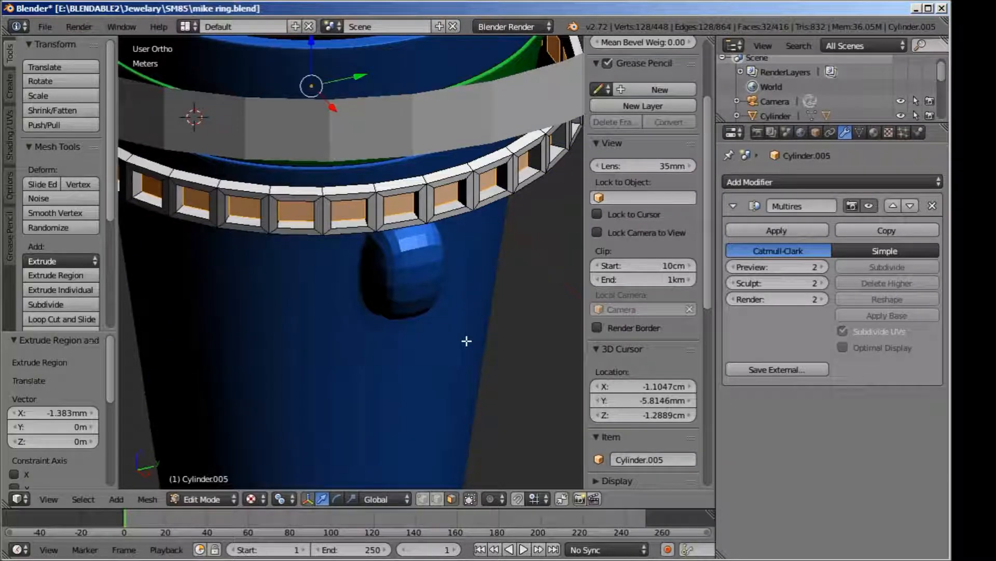
pyautogui.press('s')
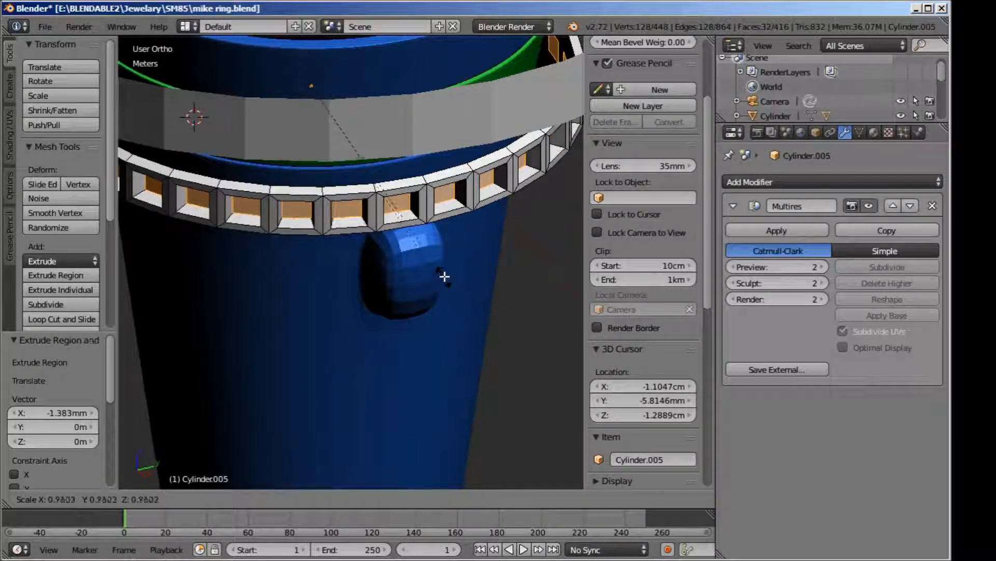
pyautogui.click(444, 276)
pyautogui.press('Tab')
# Step: Examine the smoothed recesses around the lower ring up close and against the whole microphone, comparing them with the unsmoothed mesh
pyautogui.scroll(-1, 444, 275)
pyautogui.moveTo(444, 275); pyautogui.dragTo(417, 336, button='middle')
pyautogui.scroll(4, 416, 336)
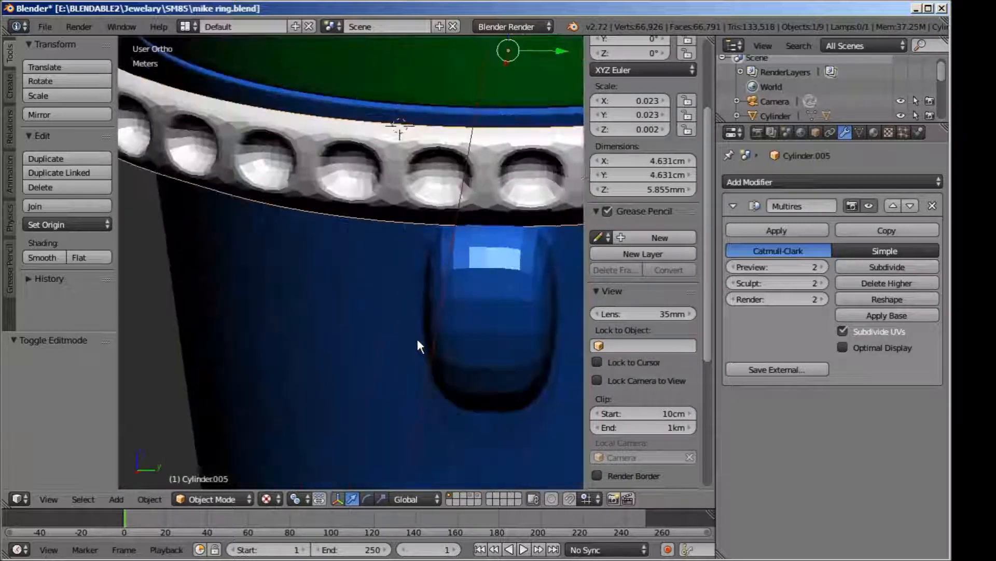
pyautogui.scroll(-10, 417, 337)
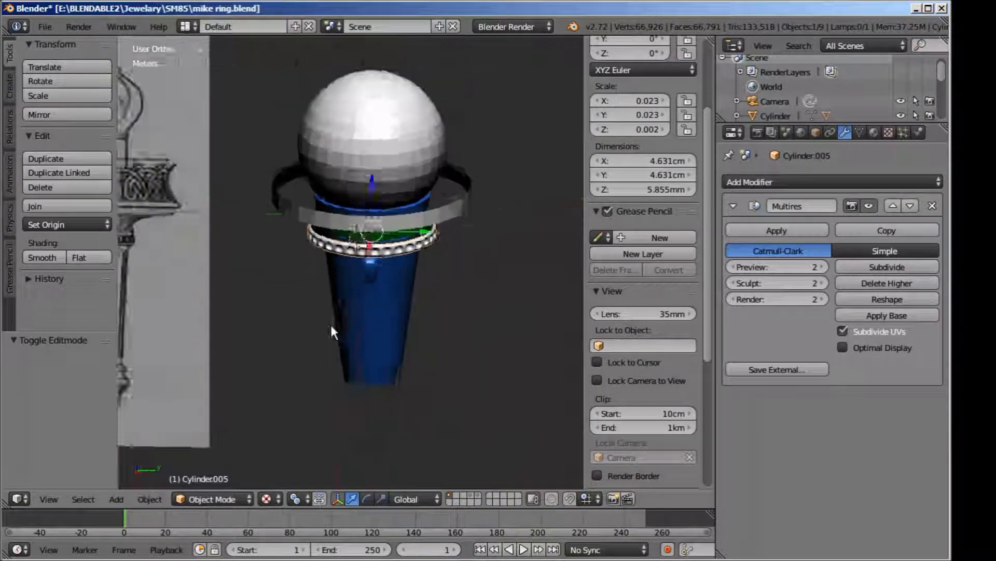
pyautogui.scroll(-2, 331, 327)
pyautogui.scroll(8, 331, 327)
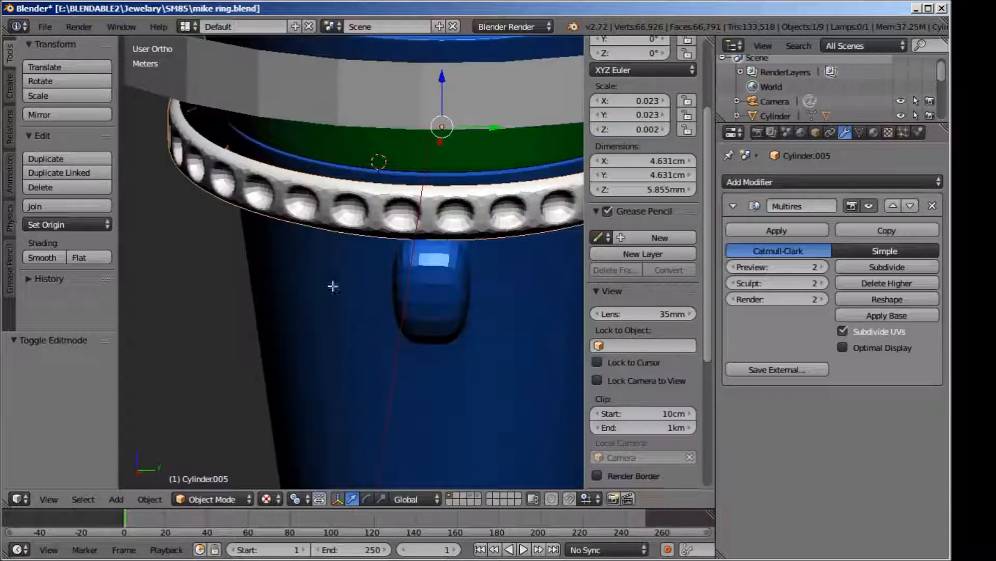
pyautogui.press('Tab')
pyautogui.scroll(4, 338, 232)
pyautogui.moveTo(338, 232); pyautogui.dragTo(354, 164, button='middle')
pyautogui.scroll(-2, 354, 229)
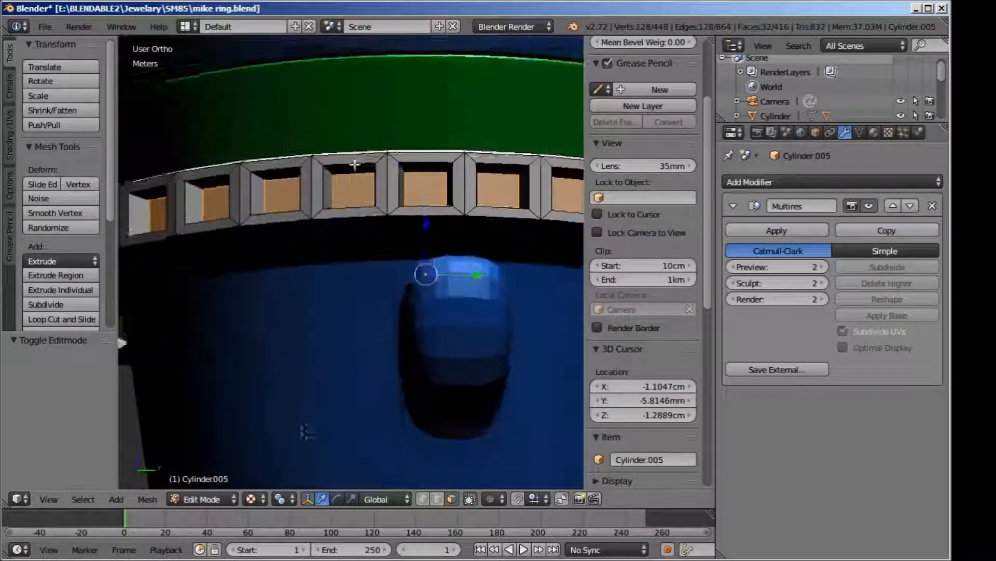
pyautogui.press('Tab')
pyautogui.moveTo(371, 229); pyautogui.dragTo(391, 266, button='middle')
pyautogui.scroll(3, 415, 273)
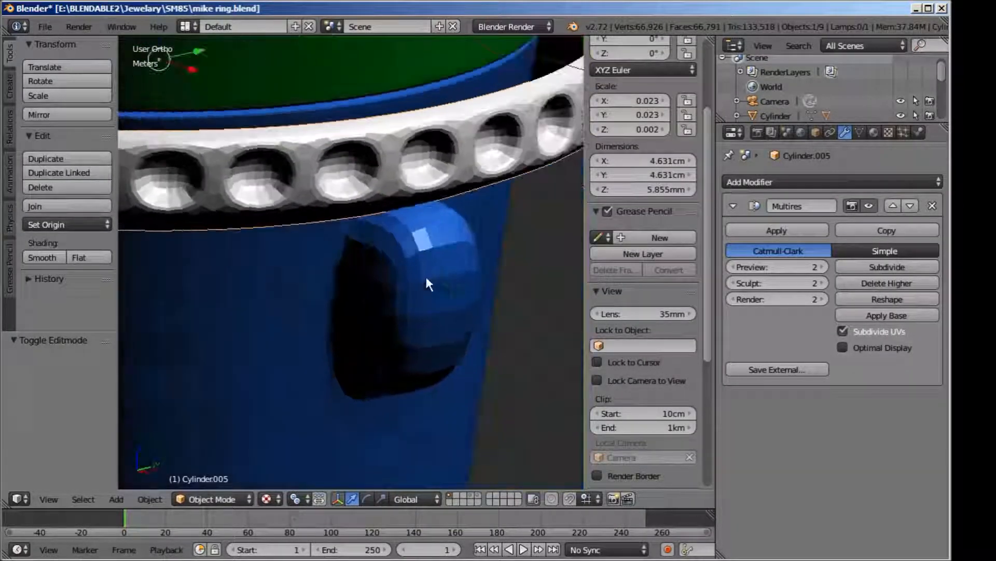
# Step: Add a horizontal loop cut through the lower ring's recessed panels, slid about 0.75 toward their upper edge
pyautogui.press('Tab')
pyautogui.hotkey('ctrl', 'r')
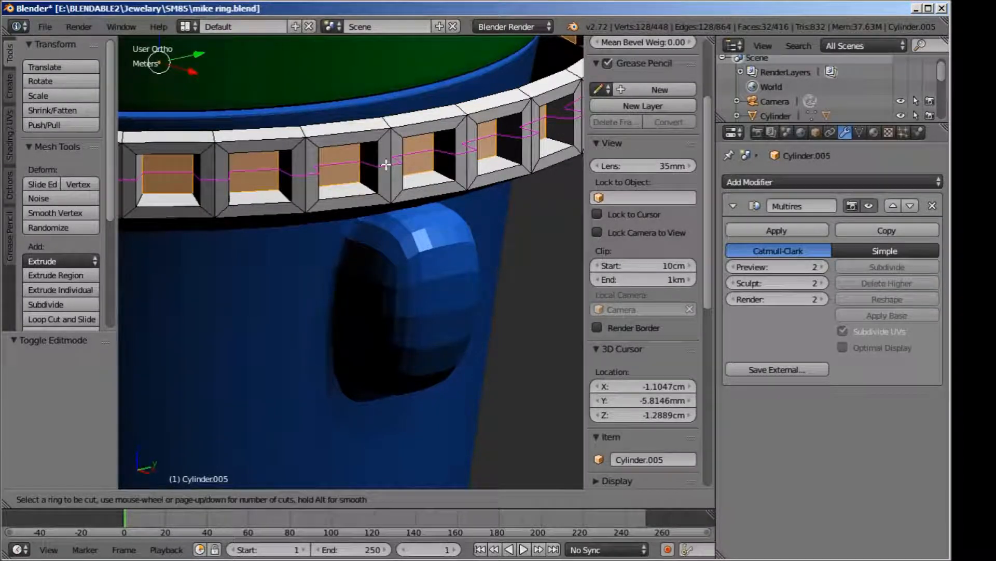
pyautogui.click(385, 165)
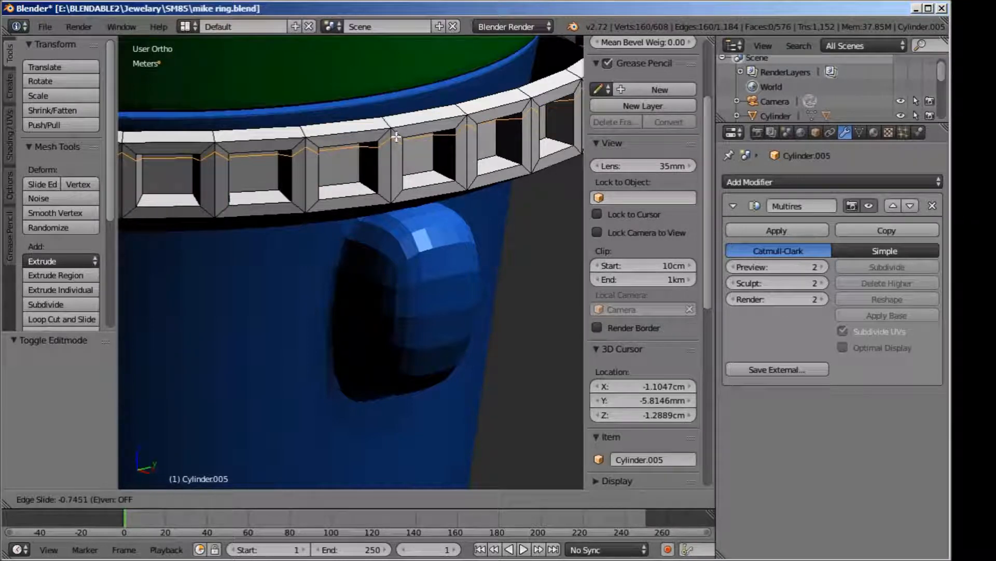
pyautogui.click(396, 137)
pyautogui.press('Tab')
pyautogui.press('Tab')
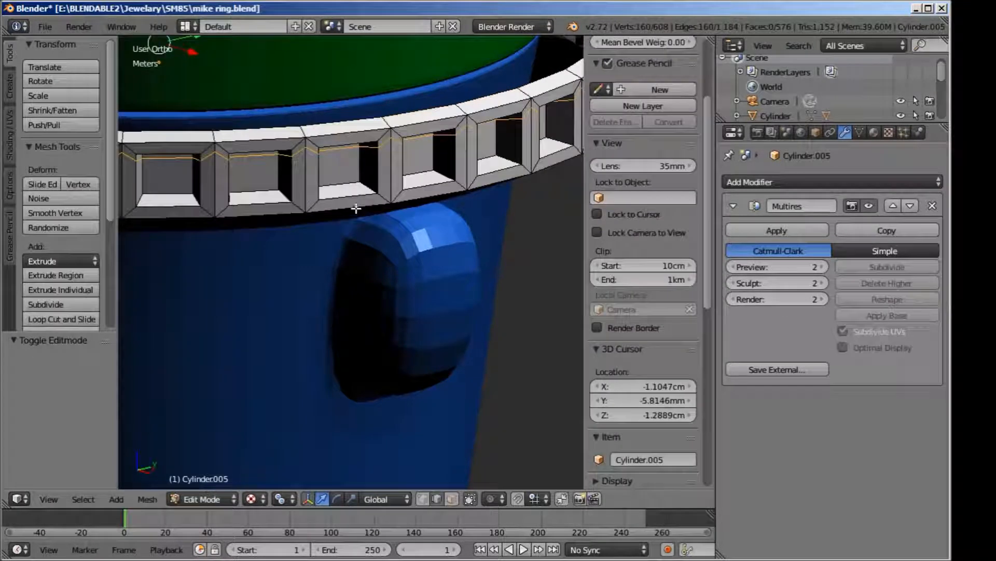
# Step: Add a second horizontal loop cut through the recessed panels, slid close to their lower edge, and check the smoothed ring in Object Mode
pyautogui.hotkey('ctrl', 'r')
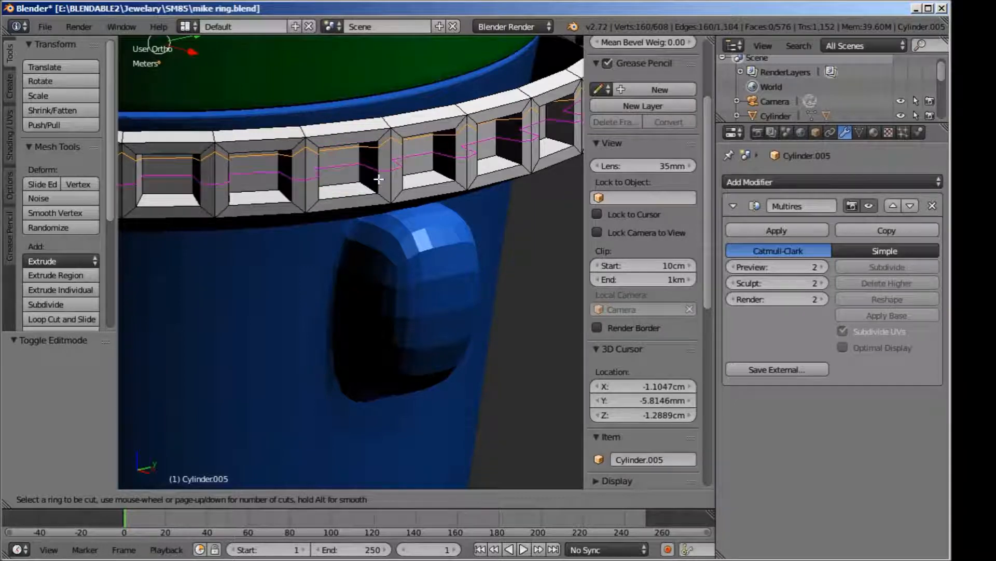
pyautogui.click(372, 180)
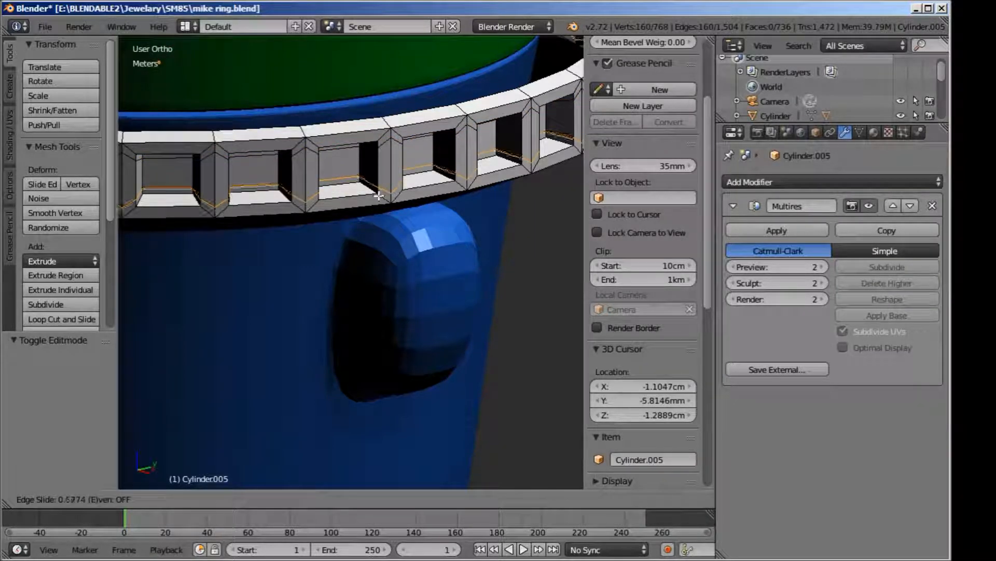
pyautogui.click(378, 198)
pyautogui.press('Tab')
pyautogui.scroll(-2, 378, 200)
pyautogui.scroll(-4, 378, 200)
pyautogui.moveTo(380, 207); pyautogui.dragTo(324, 216, button='middle')
pyautogui.scroll(4, 325, 221)
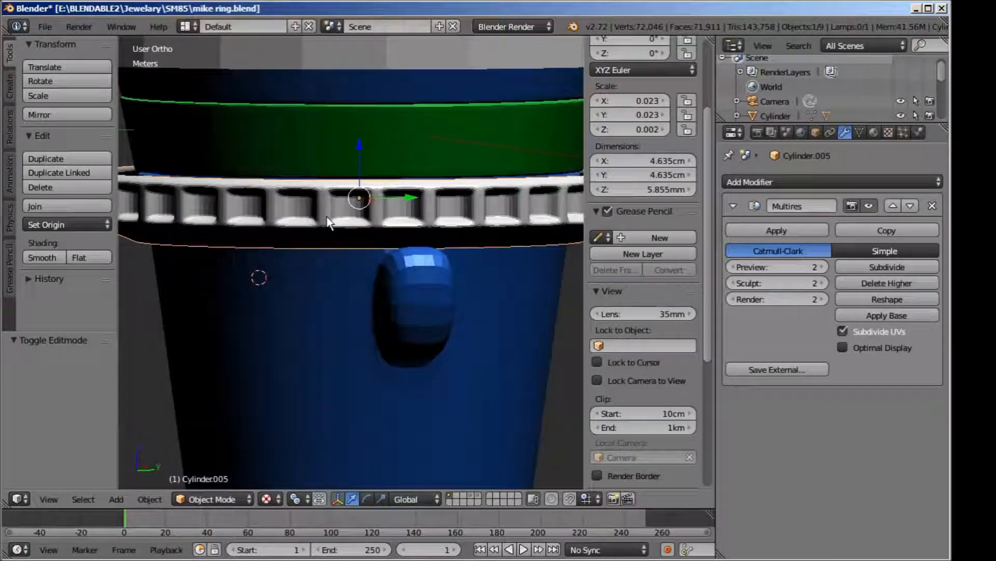
pyautogui.scroll(-3, 327, 218)
pyautogui.moveTo(326, 216); pyautogui.dragTo(340, 237, button='middle')
# Step: Back in Edit Mode, select a single face on the lower ring's top rim and switch to edge selection mode
pyautogui.press('Tab')
pyautogui.scroll(4, 352, 258)
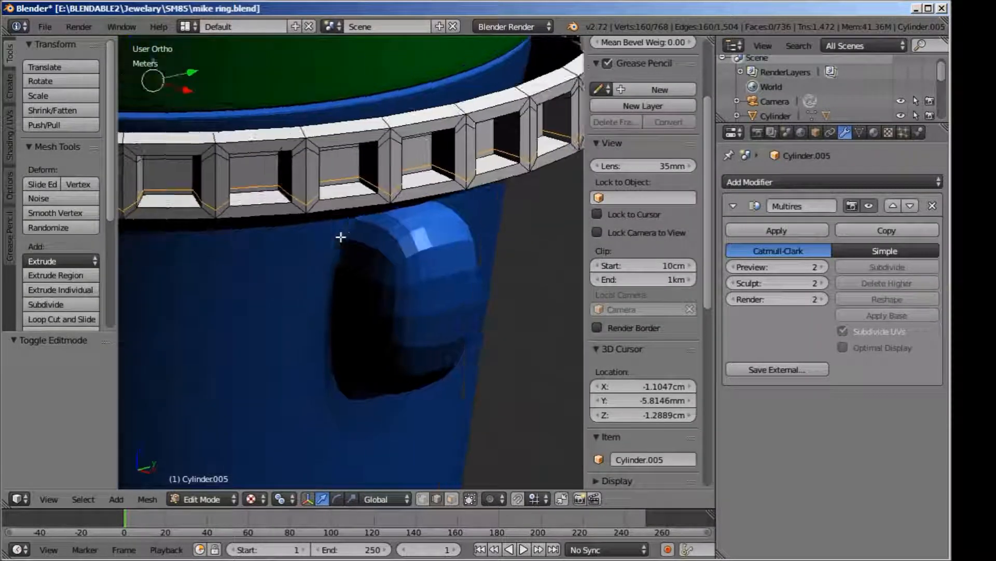
pyautogui.click(450, 498)
pyautogui.scroll(1, 405, 180)
pyautogui.keyDown('shift'); pyautogui.moveTo(359, 96); pyautogui.dragTo(398, 174, button='middle'); pyautogui.keyUp('shift')
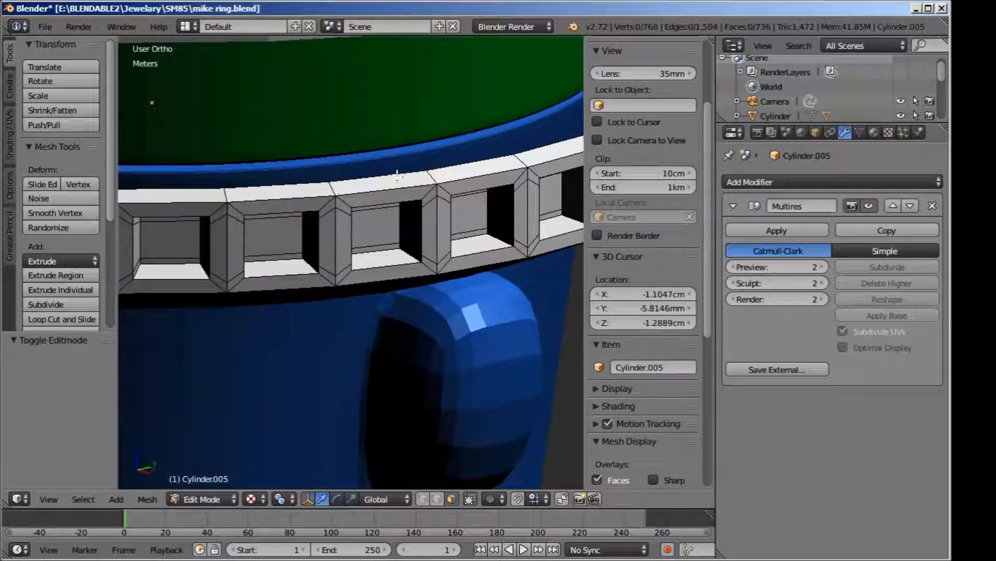
pyautogui.rightClick(398, 174)
pyautogui.scroll(-1, 397, 175)
pyautogui.click(435, 498)
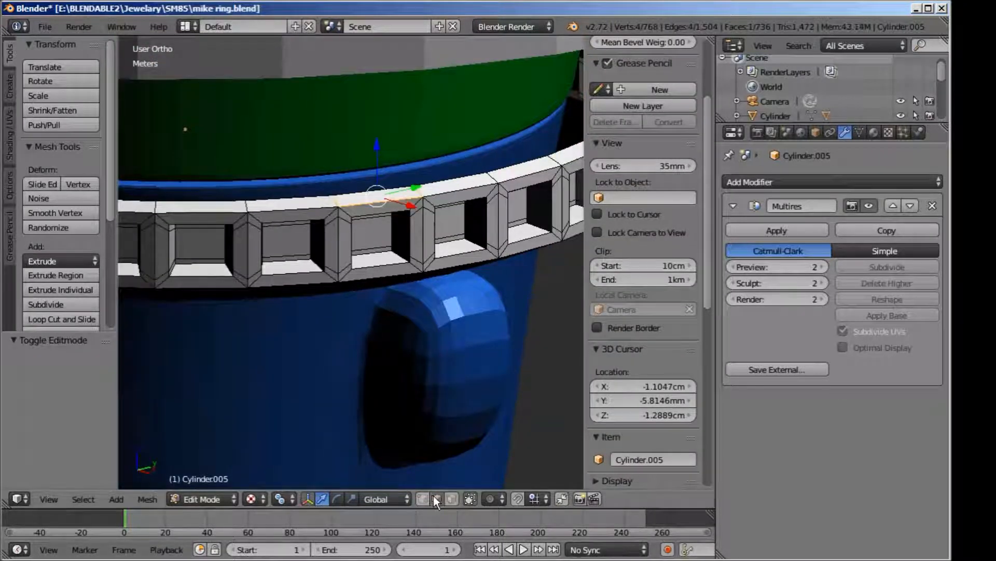
# Step: Examine the flared, fluted section above the beaded band in the torch drawing and compare it with the ring from the side
pyautogui.scroll(-5, 232, 332)
pyautogui.keyDown('shift'); pyautogui.moveTo(230, 333); pyautogui.dragTo(439, 331, button='middle'); pyautogui.keyUp('shift')
pyautogui.scroll(-6, 279, 267)
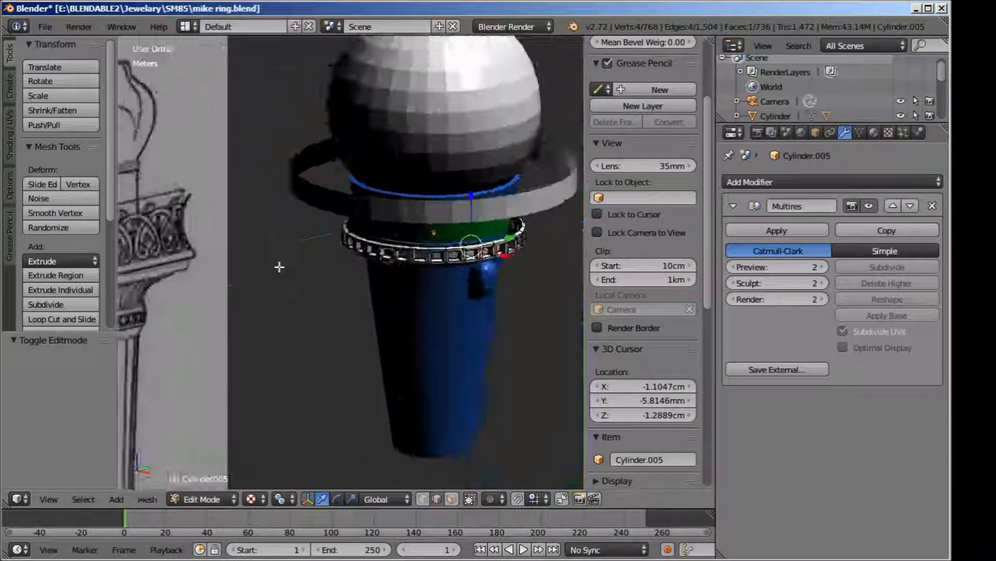
pyautogui.keyDown('shift'); pyautogui.moveTo(244, 285); pyautogui.dragTo(396, 256, button='middle'); pyautogui.keyUp('shift')
pyautogui.scroll(4, 332, 244)
pyautogui.scroll(4, 329, 253)
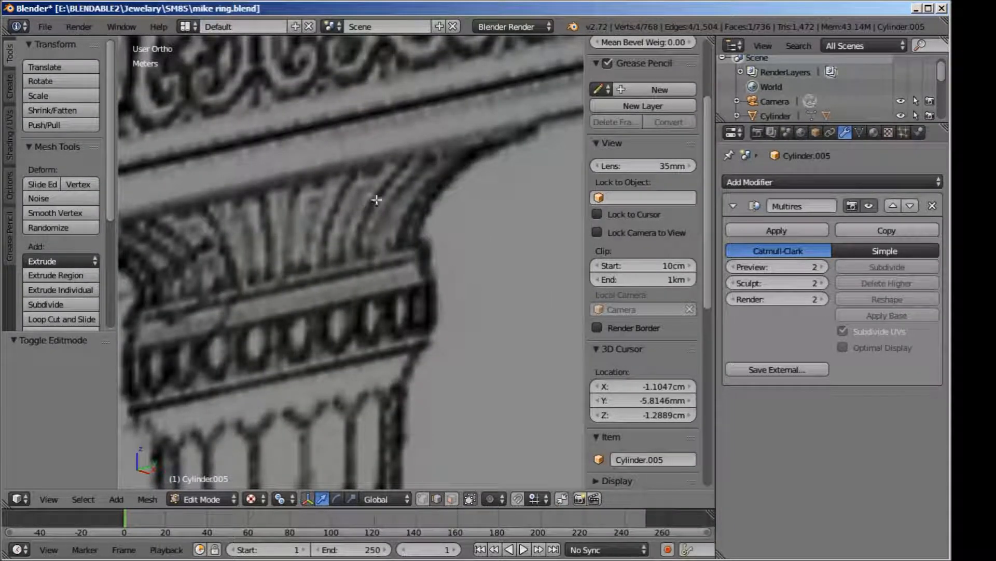
pyautogui.scroll(-8, 378, 198)
pyautogui.press('KP_1')
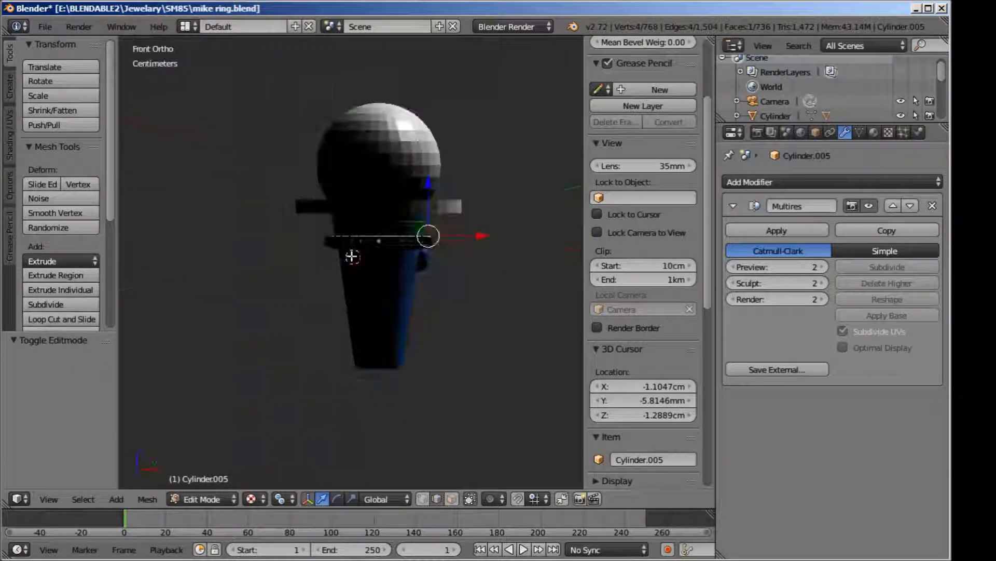
pyautogui.press('KP_3')
pyautogui.scroll(6, 358, 252)
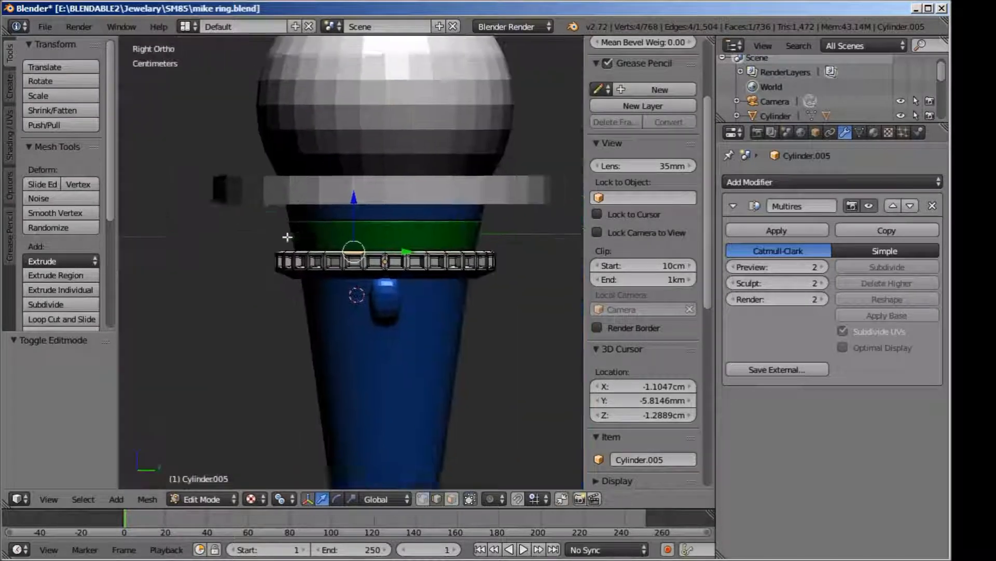
pyautogui.scroll(6, 229, 233)
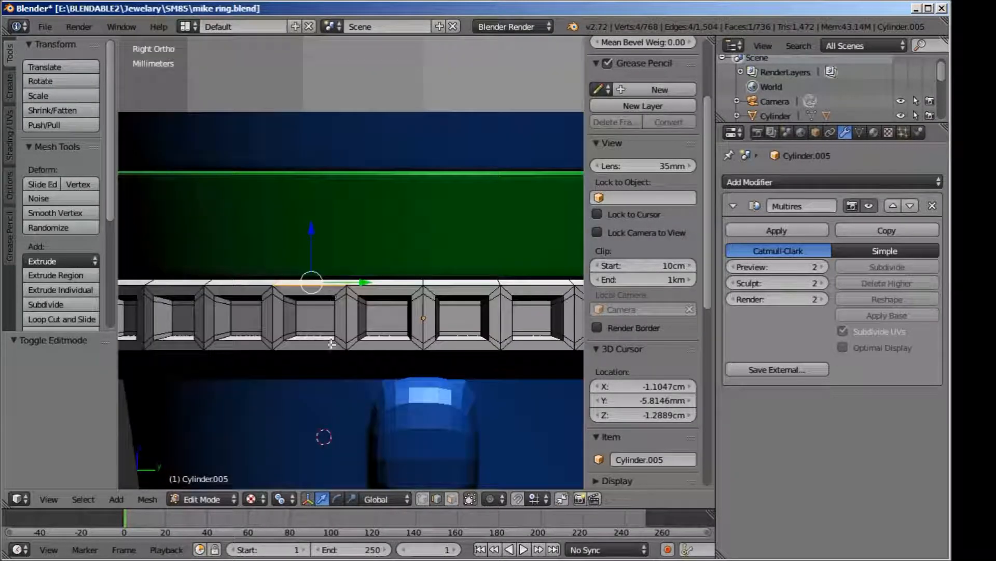
# Step: Clear the selection and select the full inner edge loop on top of the lower ring
pyautogui.moveTo(396, 335); pyautogui.dragTo(387, 284, button='middle')
pyautogui.scroll(-3, 400, 358)
pyautogui.press('a')
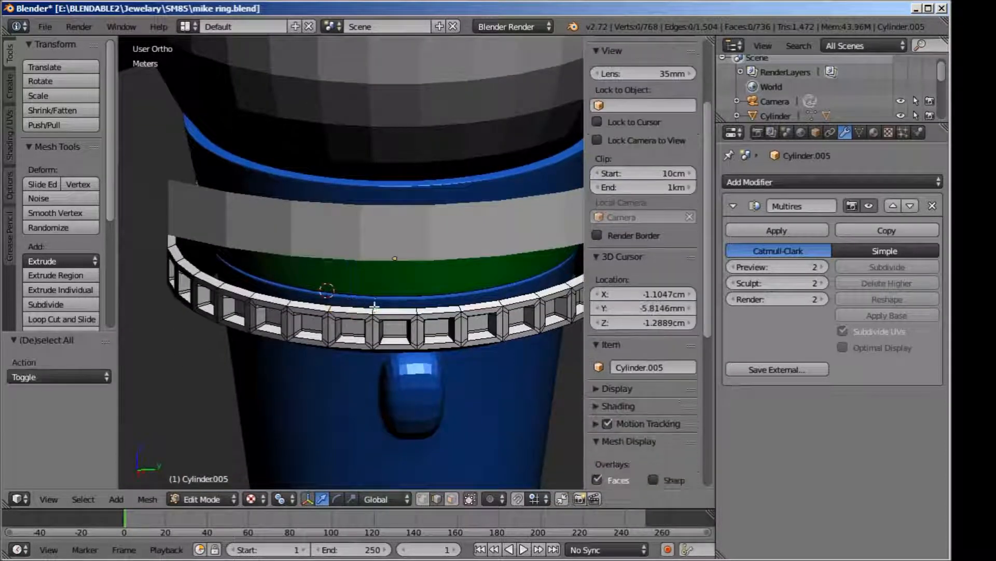
pyautogui.scroll(3, 368, 338)
pyautogui.keyDown('alt'); pyautogui.rightClick(367, 338); pyautogui.keyUp('alt')
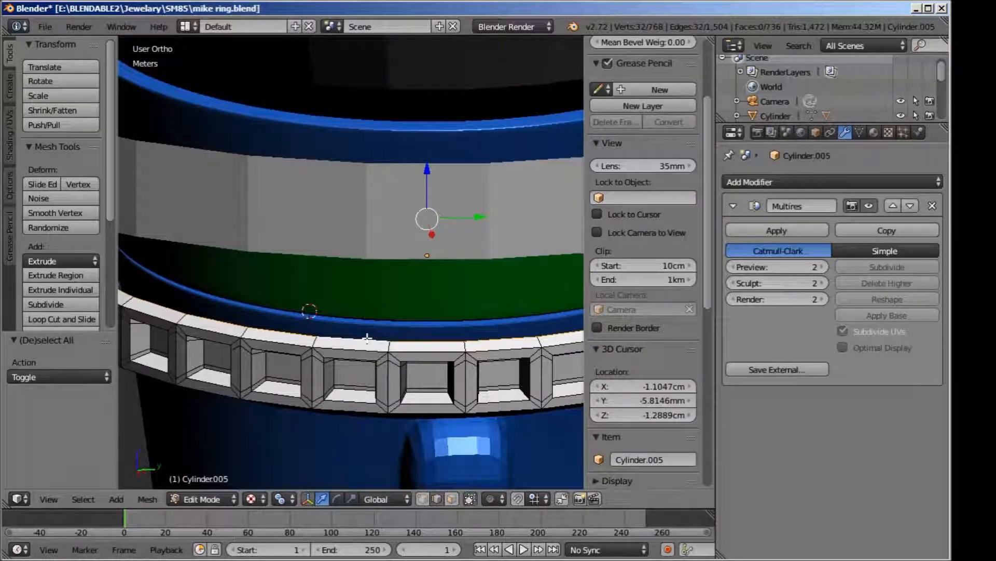
pyautogui.scroll(-1, 393, 399)
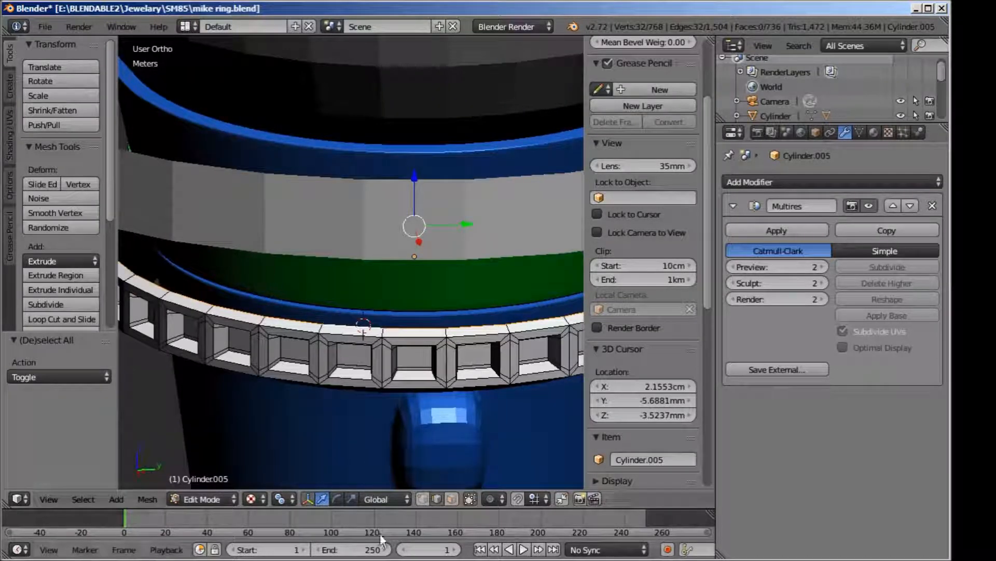
# Step: Reselect the inner edge loop on the panelled ring's top rim, extrude it in place and scale it inward to about 0.919
pyautogui.scroll(5, 423, 478)
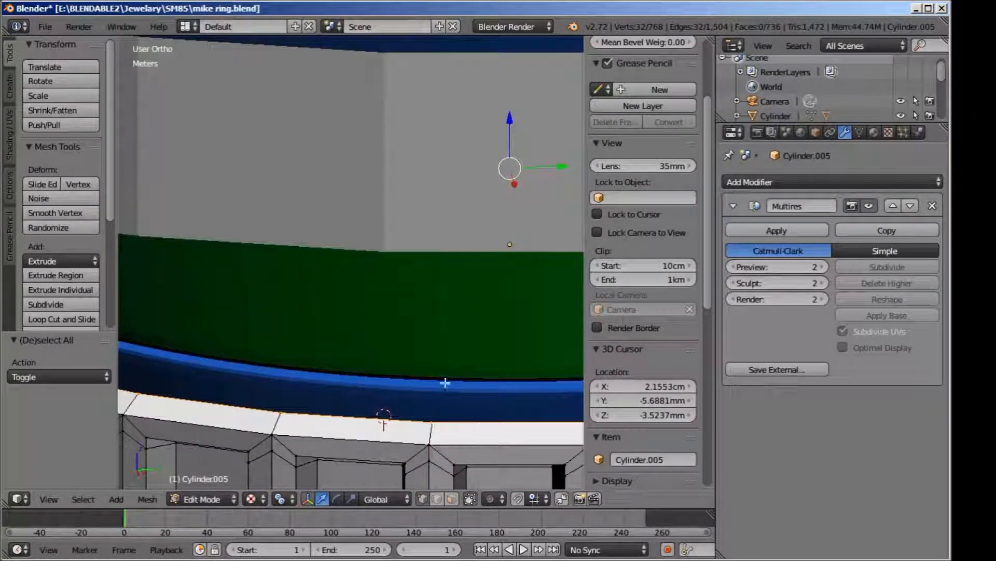
pyautogui.keyDown('shift'); pyautogui.moveTo(440, 414); pyautogui.dragTo(432, 194, button='middle'); pyautogui.keyUp('shift')
pyautogui.rightClick(444, 205)
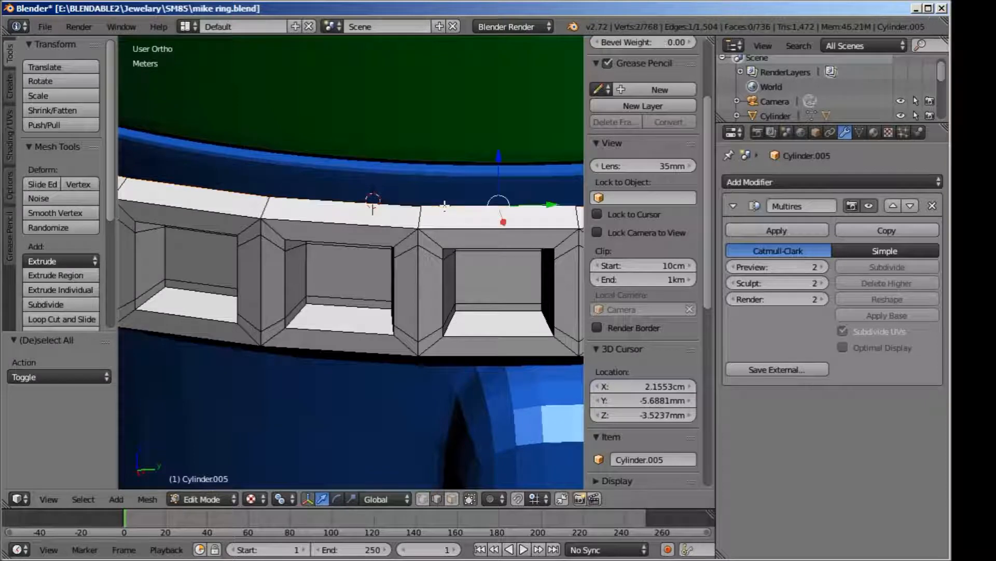
pyautogui.keyDown('alt'); pyautogui.rightClick(339, 202); pyautogui.keyUp('alt')
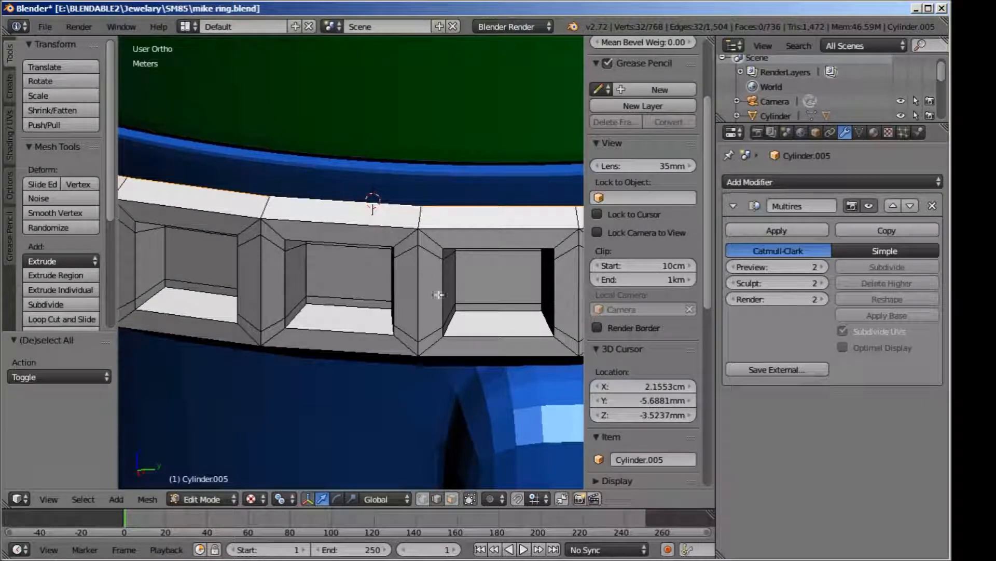
pyautogui.scroll(-3, 425, 278)
pyautogui.press('e')
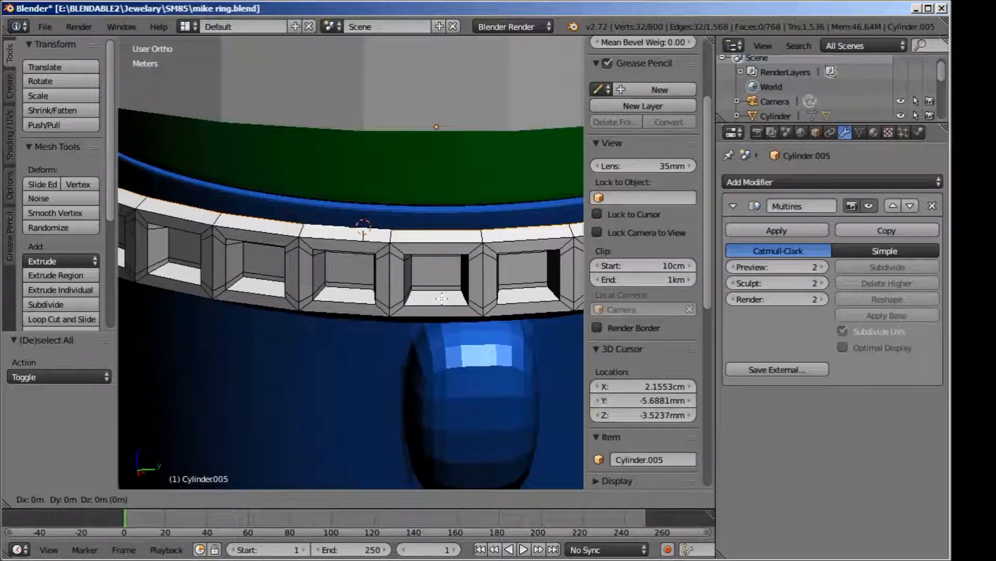
pyautogui.rightClick(441, 299)
pyautogui.scroll(-1, 410, 234)
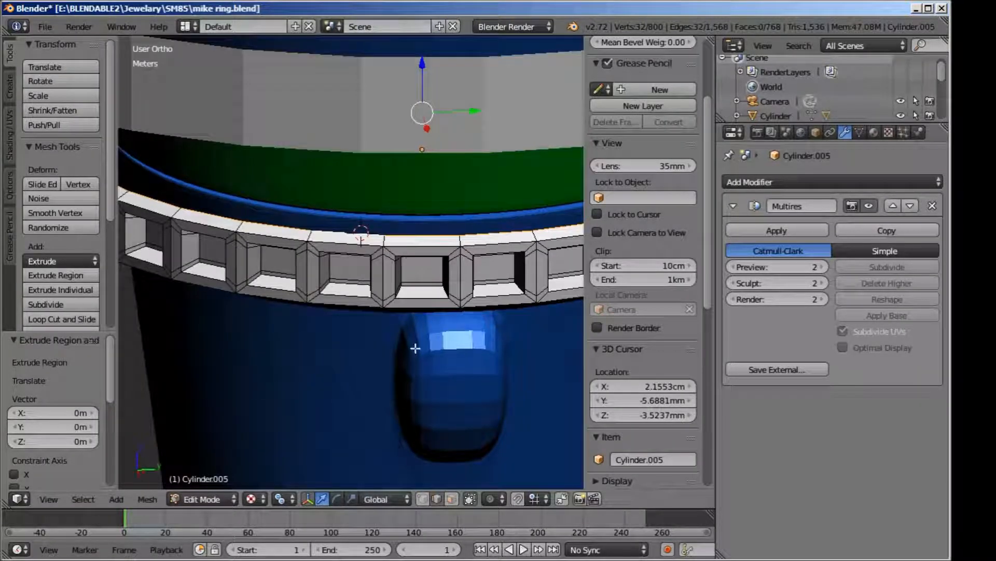
pyautogui.press('s')
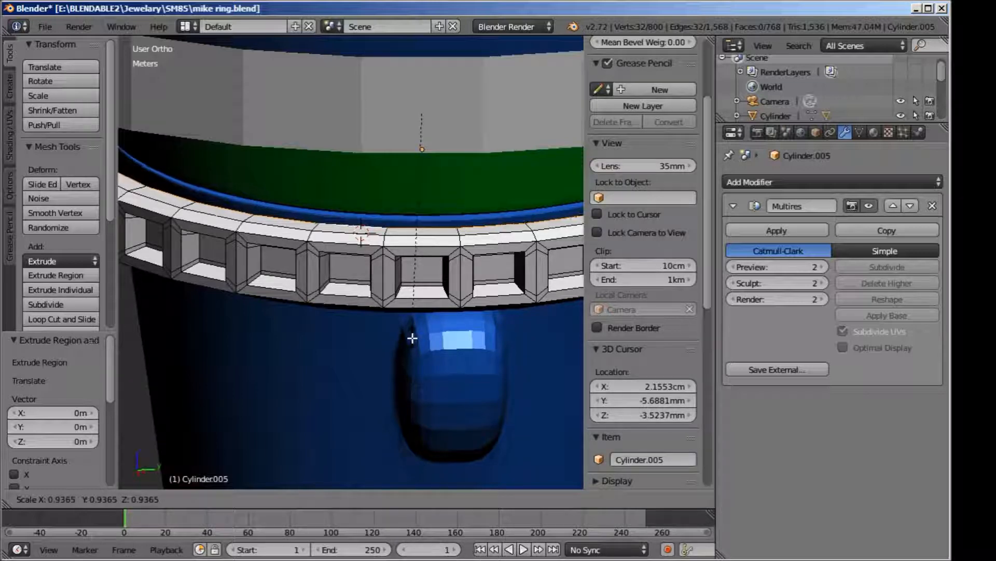
pyautogui.click(412, 338)
pyautogui.press('s')
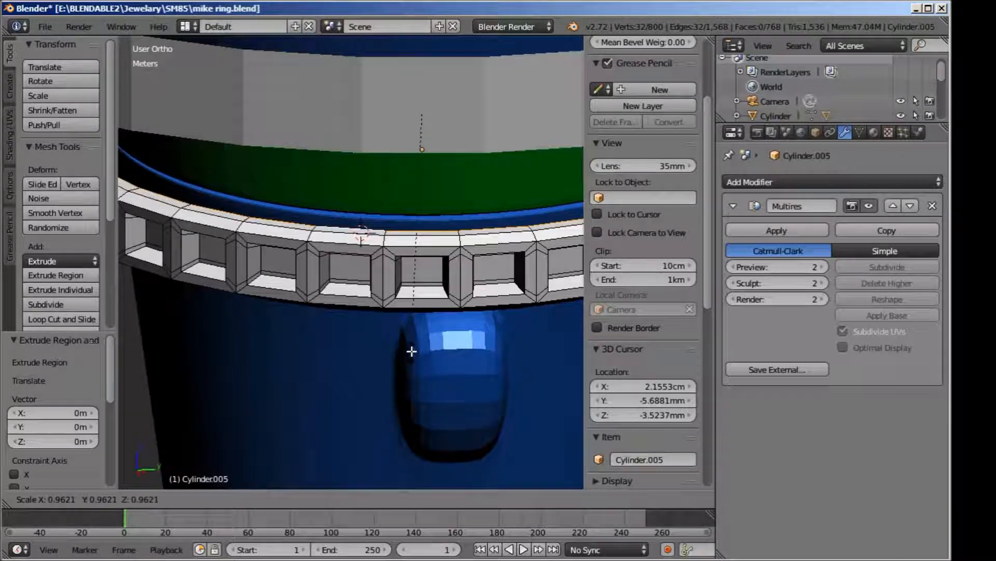
pyautogui.click(411, 344)
# Step: Raise the new inner edge loop about 0.978 mm along Z so the ring's top rim slopes upward
pyautogui.scroll(-4, 411, 344)
pyautogui.press('KP_1')
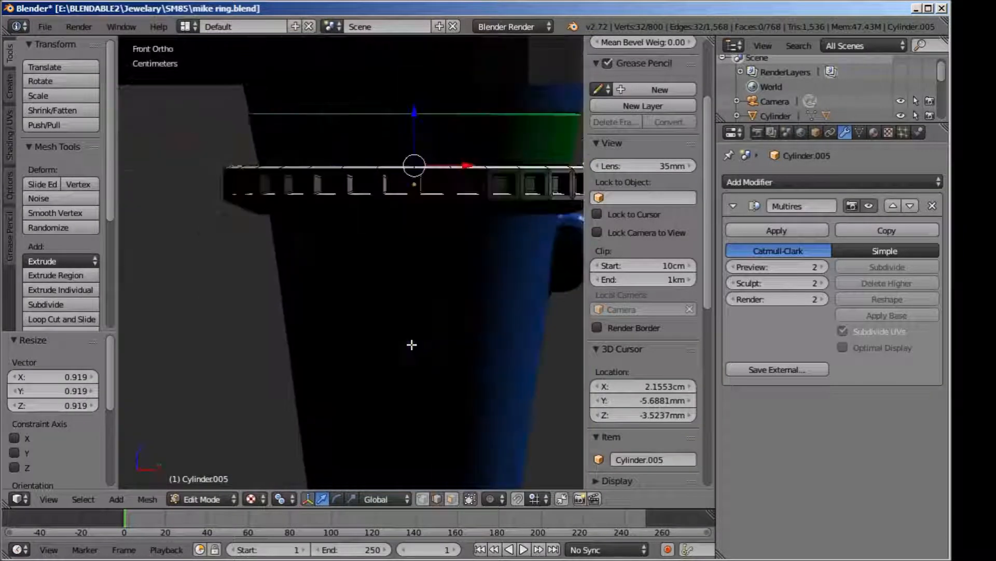
pyautogui.press('KP_3')
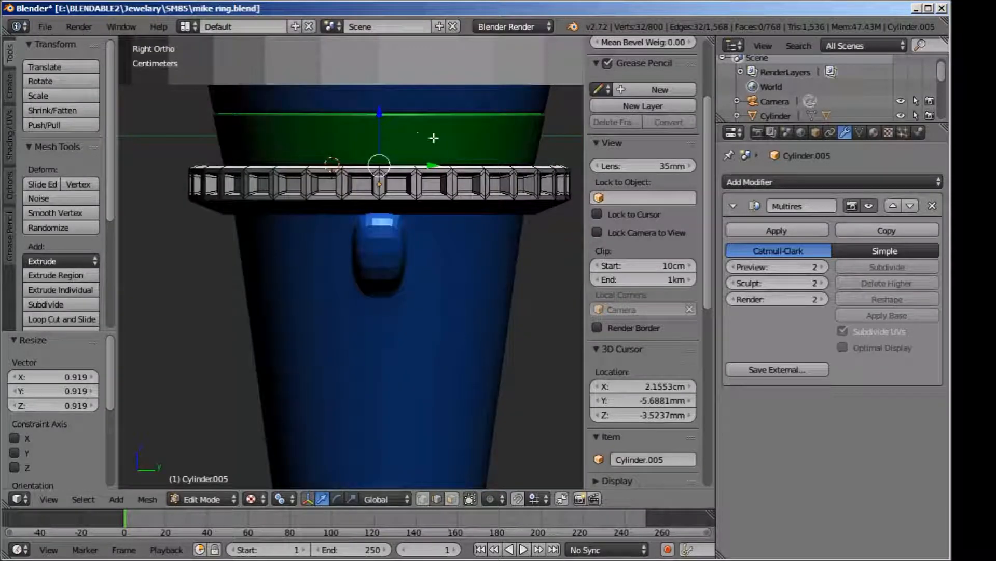
pyautogui.press('e')
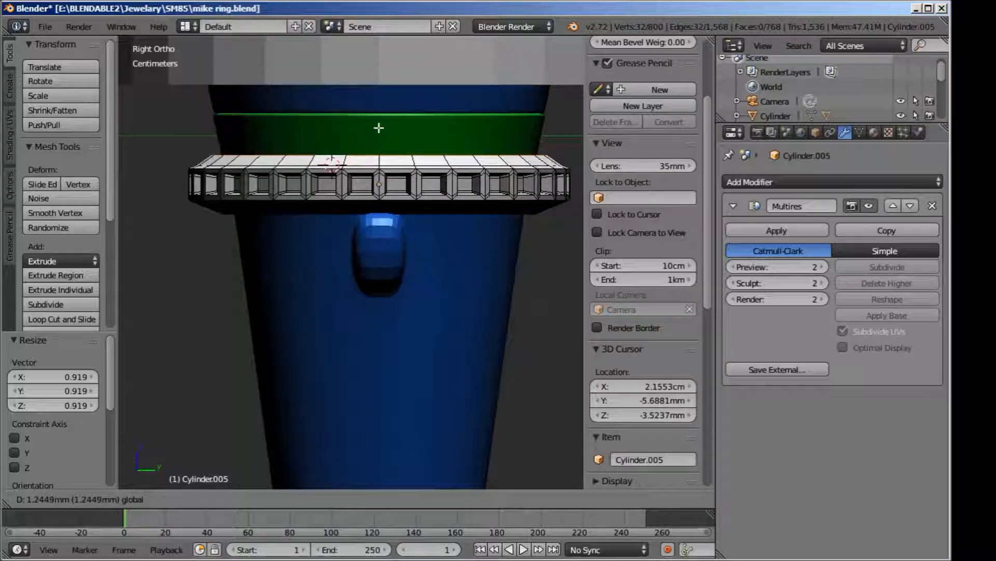
pyautogui.click(379, 130)
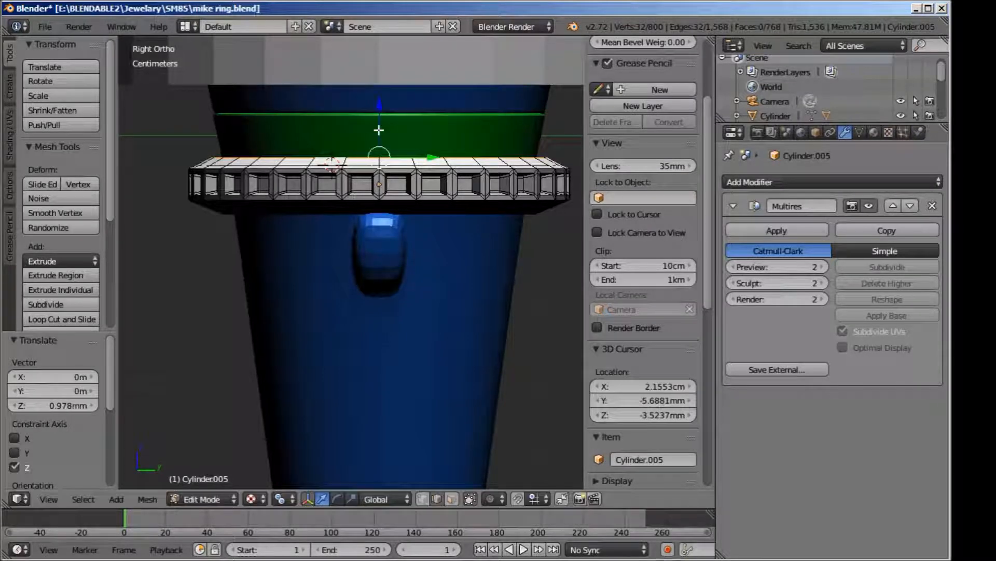
# Step: Extrude the raised edge loop upward about 2.87 mm into a short wall and scale its upper edge to about 1.011
pyautogui.scroll(3, 407, 187)
pyautogui.scroll(-1, 406, 189)
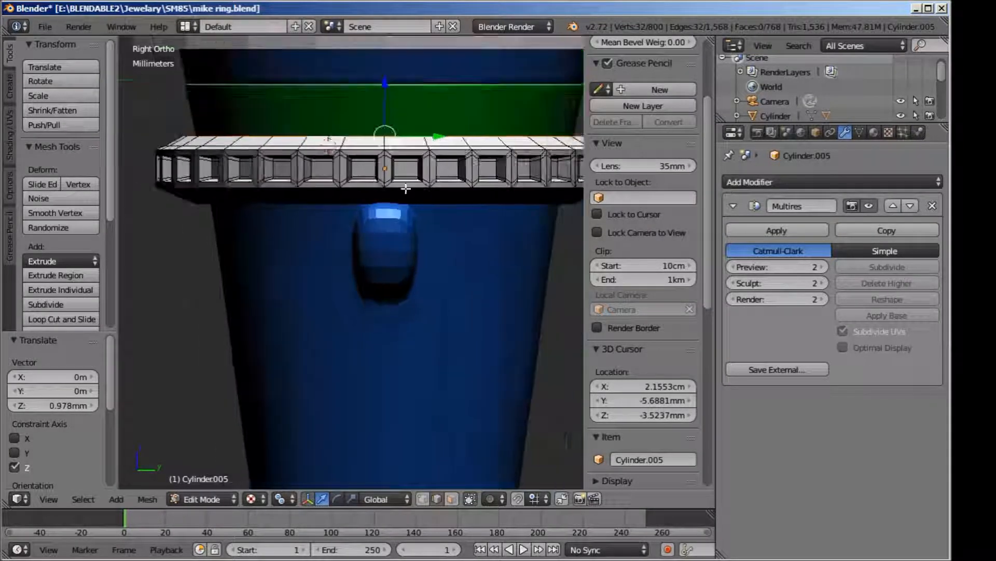
pyautogui.press('e')
pyautogui.rightClick(406, 188)
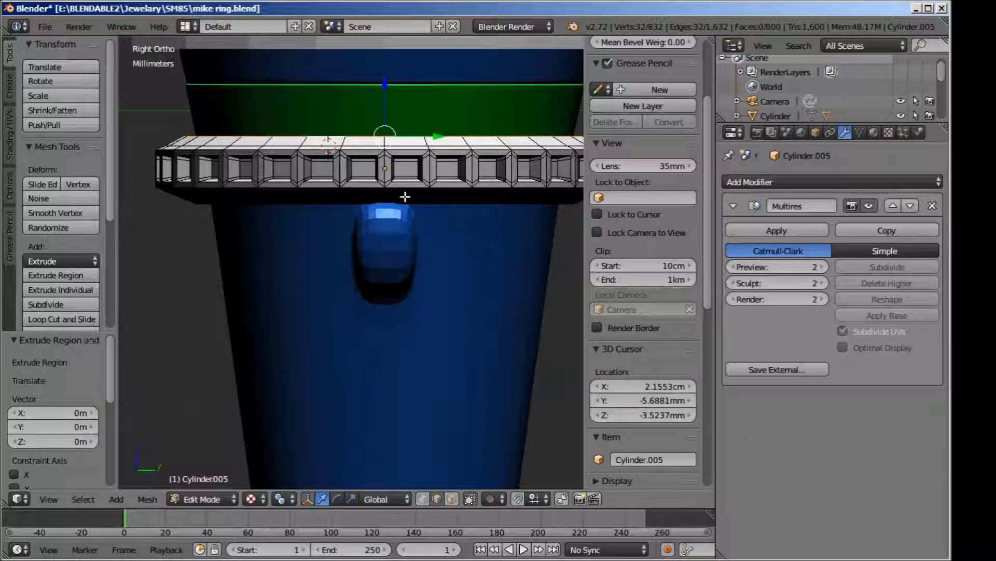
pyautogui.moveTo(388, 91); pyautogui.dragTo(390, 73)
pyautogui.scroll(-2, 389, 73)
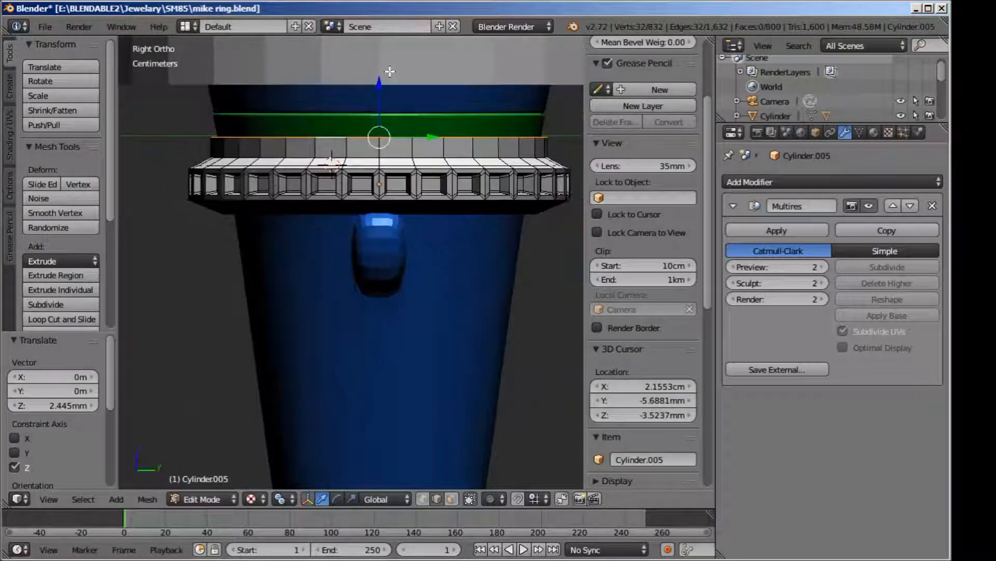
pyautogui.moveTo(376, 123); pyautogui.dragTo(376, 116)
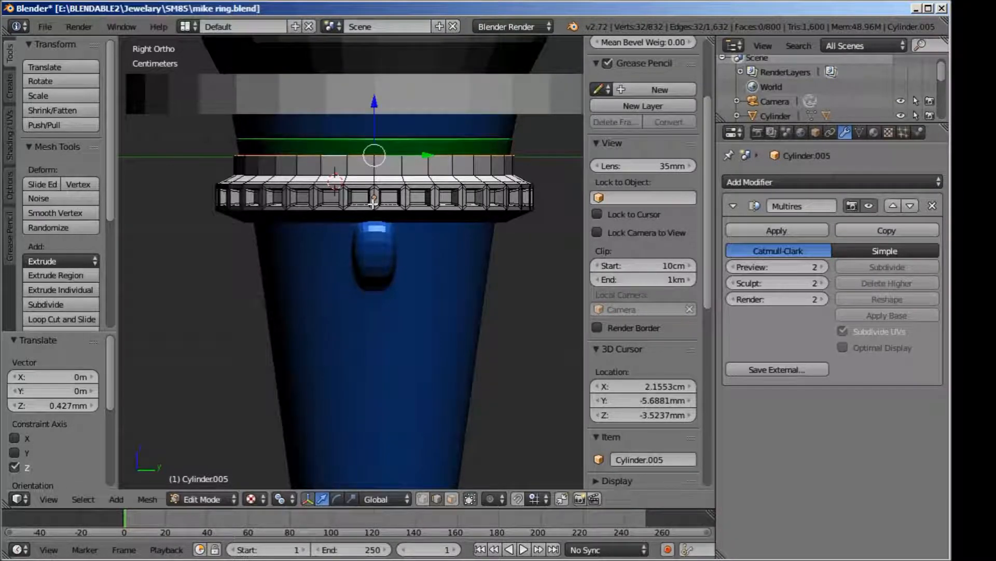
pyautogui.press('s')
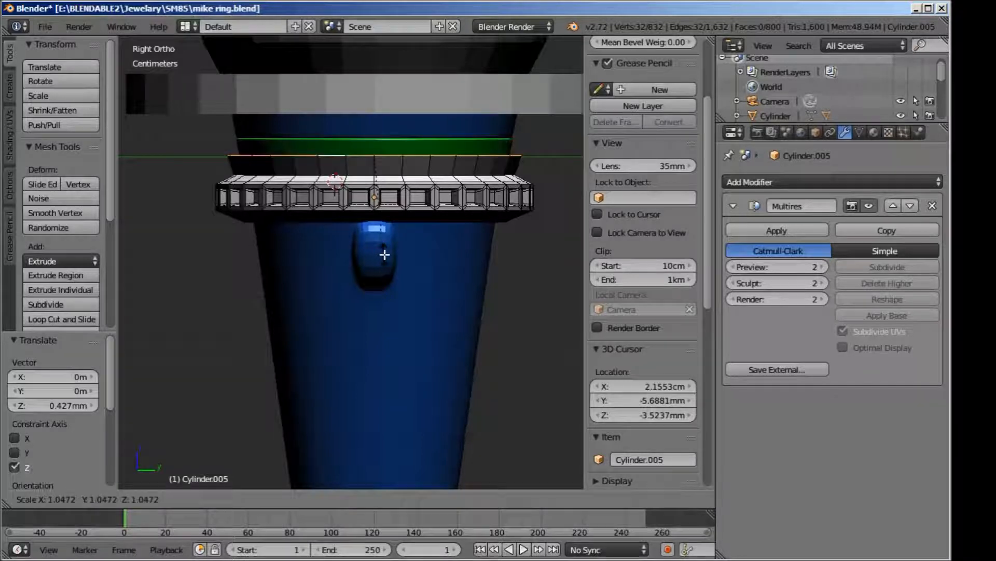
pyautogui.click(385, 251)
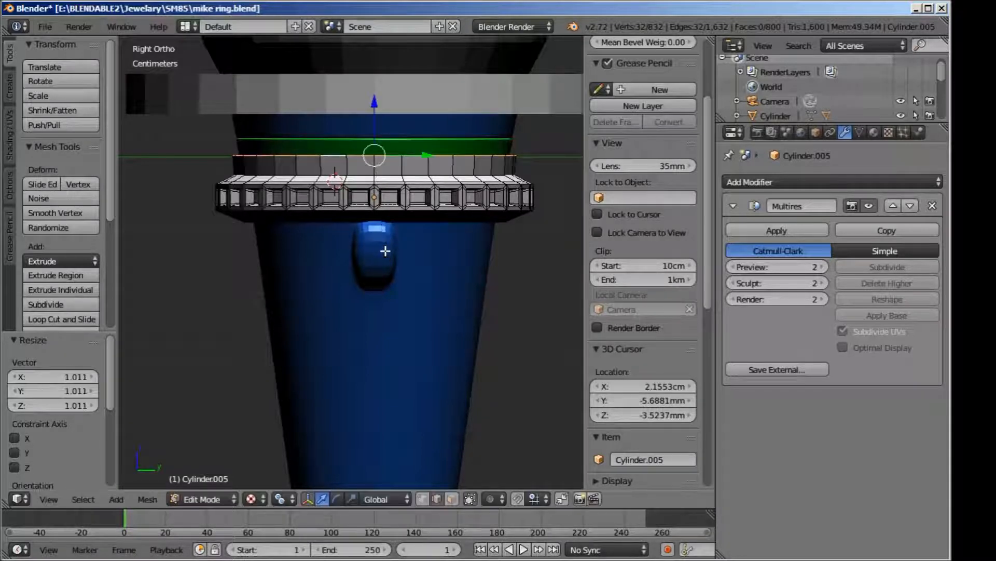
# Step: Extrude the wall's upper edge about 5.015 mm upward, flare it outward and raise it another 1.28 mm
pyautogui.press('e')
pyautogui.click(358, 181)
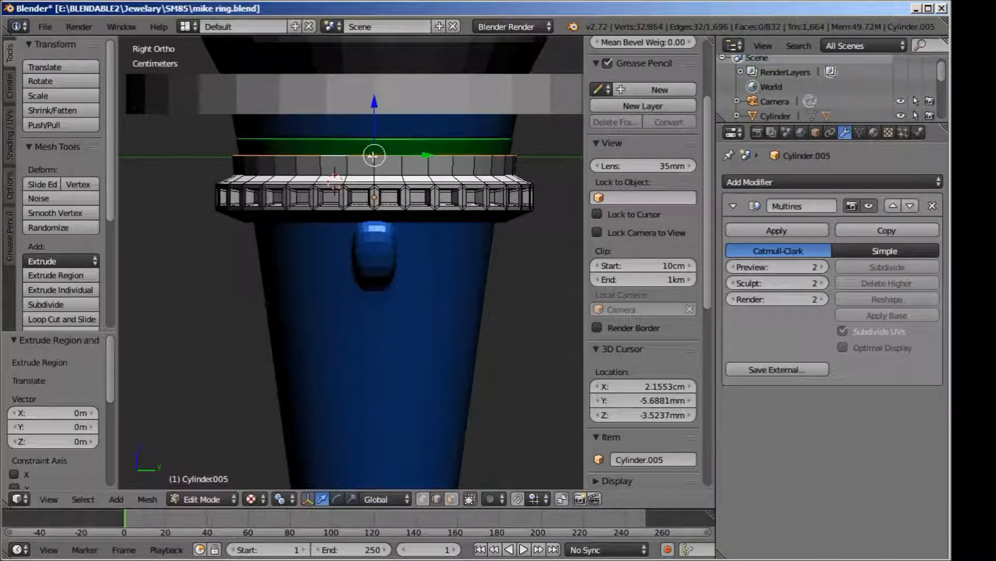
pyautogui.moveTo(377, 135); pyautogui.dragTo(380, 100)
pyautogui.click(380, 100)
pyautogui.press('s')
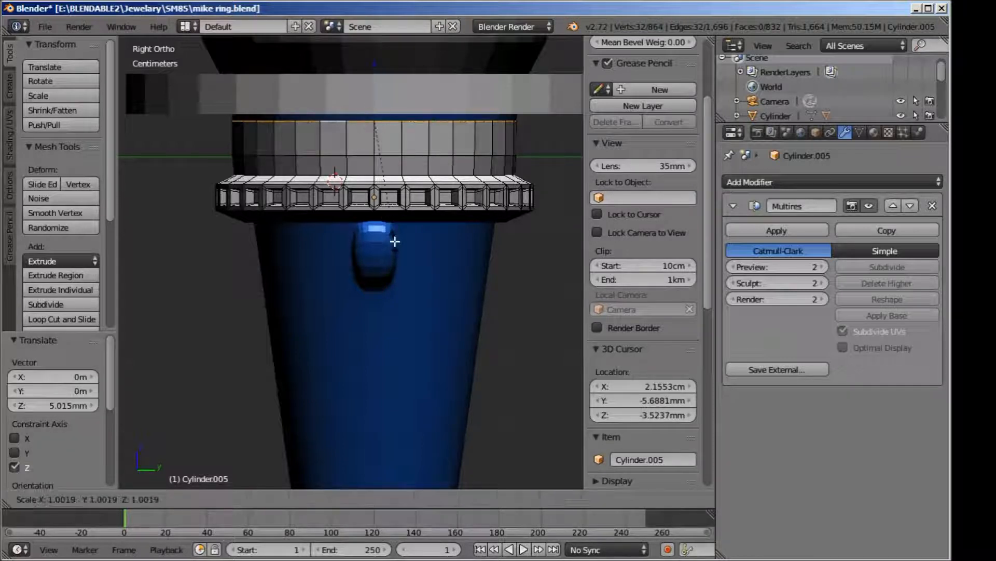
pyautogui.click(397, 247)
pyautogui.moveTo(377, 101); pyautogui.dragTo(379, 92)
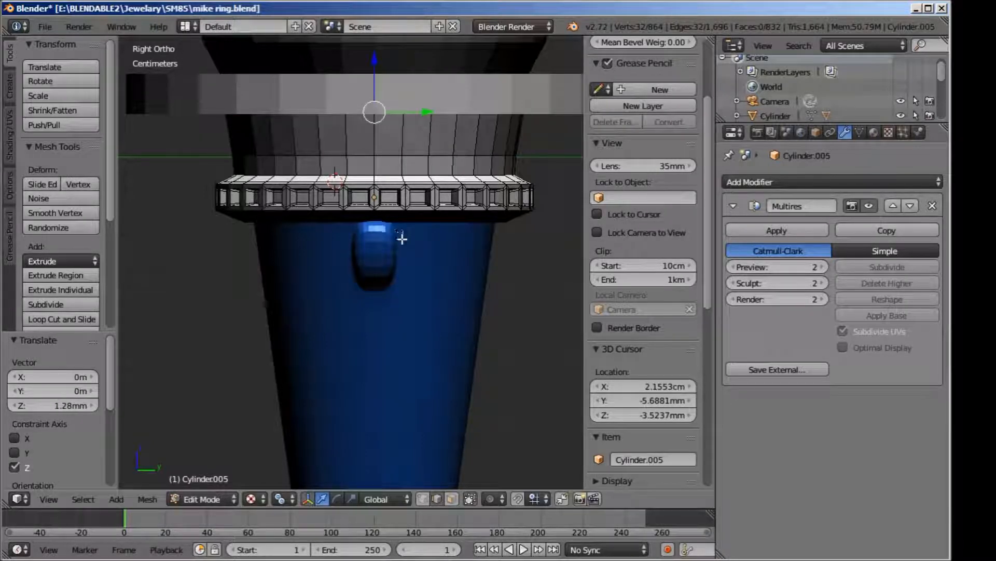
# Step: Examine the smoothed, flared ring profile in Object Mode from the side and at an angle
pyautogui.scroll(-2, 404, 246)
pyautogui.press('Tab')
pyautogui.scroll(2, 403, 250)
pyautogui.scroll(-1, 404, 250)
pyautogui.scroll(2, 403, 251)
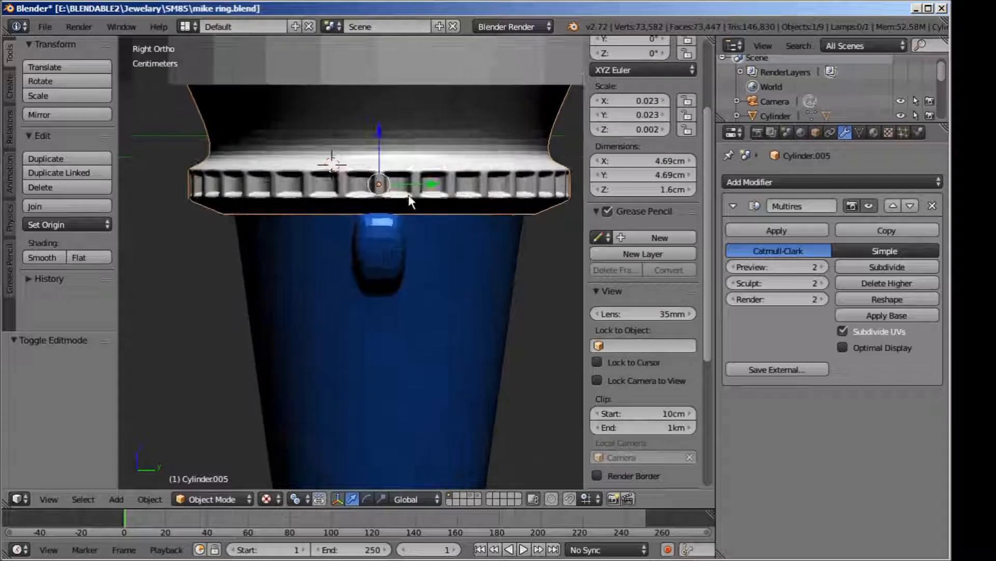
pyautogui.moveTo(409, 201); pyautogui.dragTo(416, 225, button='middle')
pyautogui.scroll(-6, 417, 225)
pyautogui.keyDown('shift'); pyautogui.moveTo(212, 289); pyautogui.dragTo(206, 242, button='middle'); pyautogui.keyUp('shift')
pyautogui.scroll(4, 205, 242)
# Step: Return the ring to Edit Mode and switch to face selection mode
pyautogui.press('Tab')
pyautogui.keyDown('shift'); pyautogui.moveTo(360, 298); pyautogui.dragTo(333, 262, button='middle'); pyautogui.keyUp('shift')
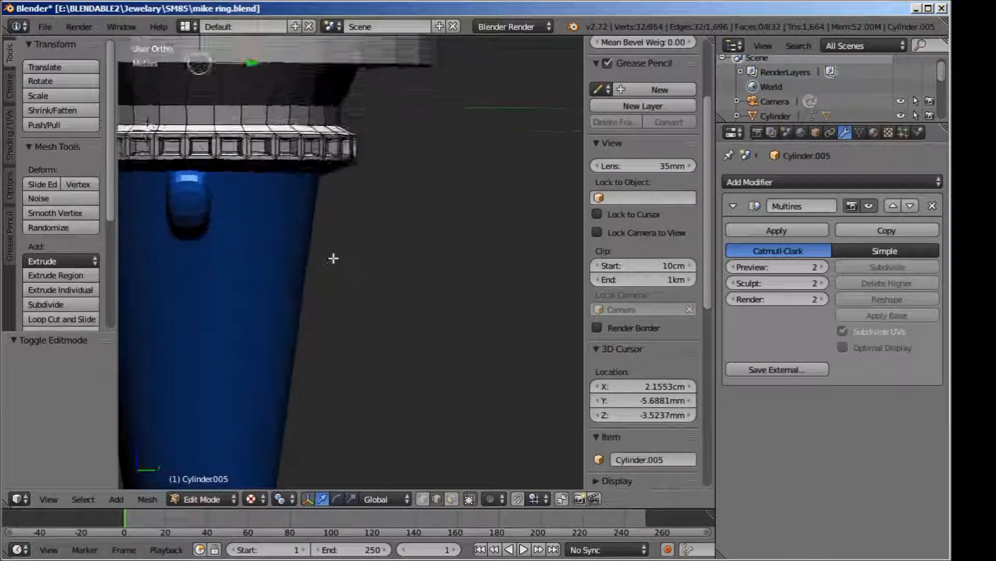
pyautogui.scroll(-2, 333, 262)
pyautogui.keyDown('shift'); pyautogui.moveTo(297, 206); pyautogui.dragTo(412, 220, button='middle'); pyautogui.keyUp('shift')
pyautogui.scroll(4, 364, 315)
pyautogui.scroll(-1, 350, 290)
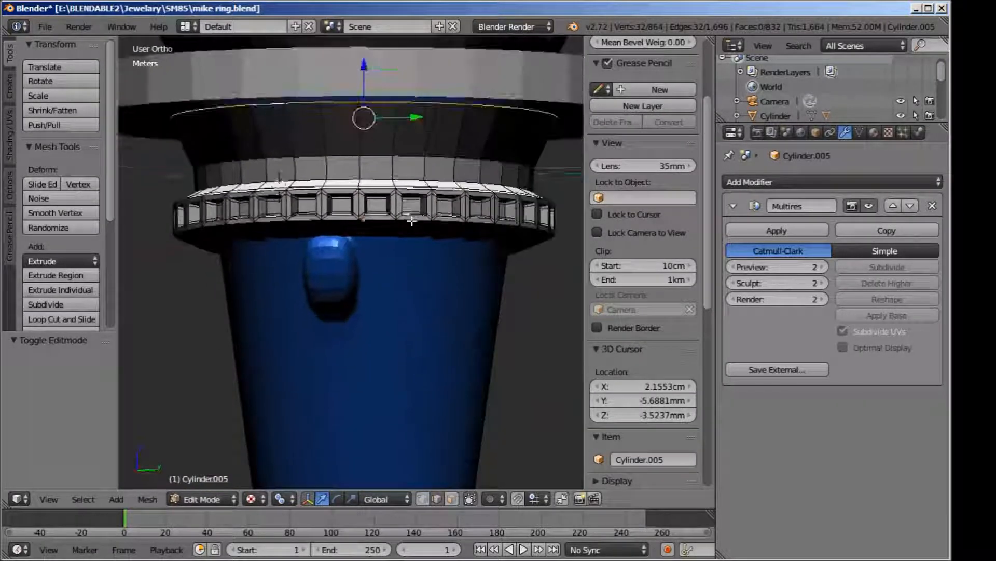
pyautogui.scroll(1, 412, 221)
pyautogui.click(452, 498)
pyautogui.rightClick(382, 124)
pyautogui.keyDown('shift'); pyautogui.rightClick(374, 149); pyautogui.keyUp('shift')
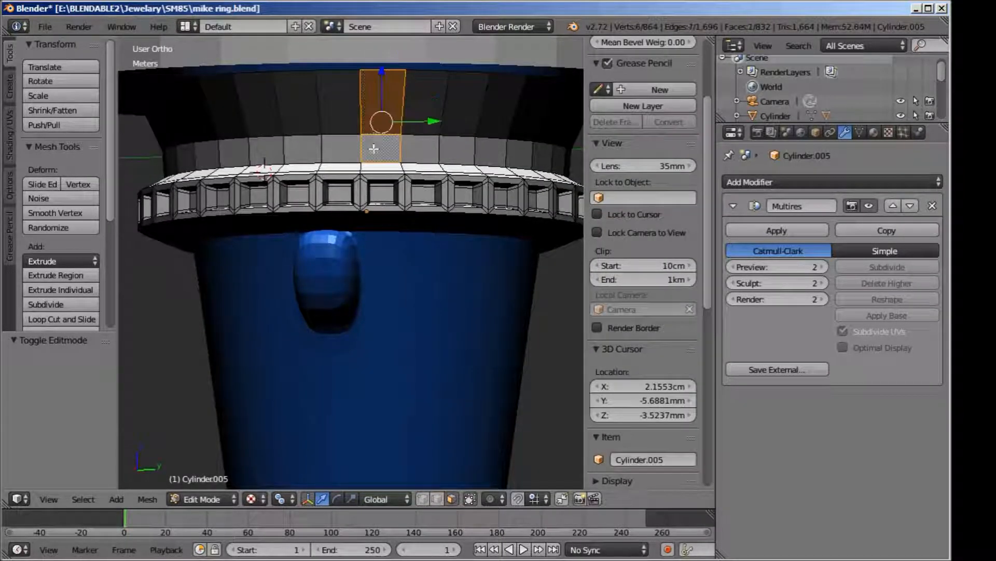
pyautogui.keyDown('alt'); pyautogui.keyDown('shift'); pyautogui.rightClick(357, 106); pyautogui.keyUp('shift'); pyautogui.keyUp('alt')
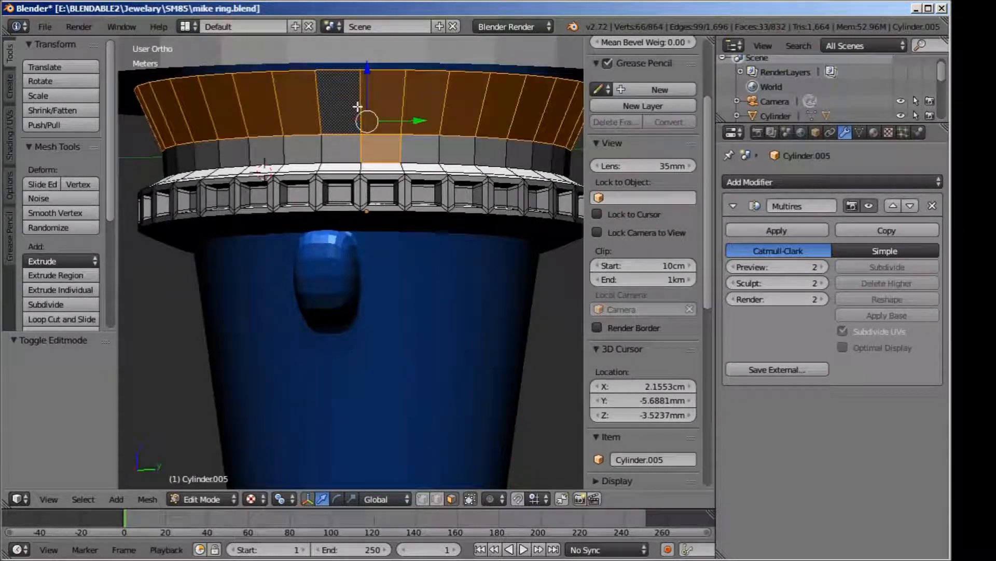
pyautogui.rightClick(350, 141)
pyautogui.press('a')
# Step: Select the complete wall and flared face loops above the panelled ring and delete their faces
pyautogui.keyDown('alt'); pyautogui.rightClick(362, 146); pyautogui.keyUp('alt')
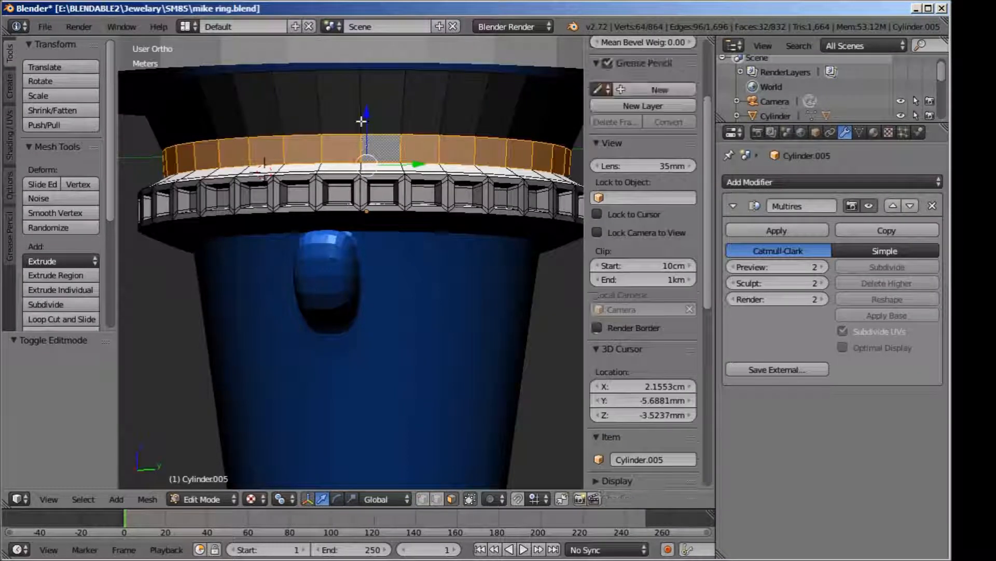
pyautogui.keyDown('alt'); pyautogui.keyDown('shift'); pyautogui.rightClick(357, 114); pyautogui.keyUp('shift'); pyautogui.keyUp('alt')
pyautogui.moveTo(327, 145); pyautogui.dragTo(352, 171, button='middle')
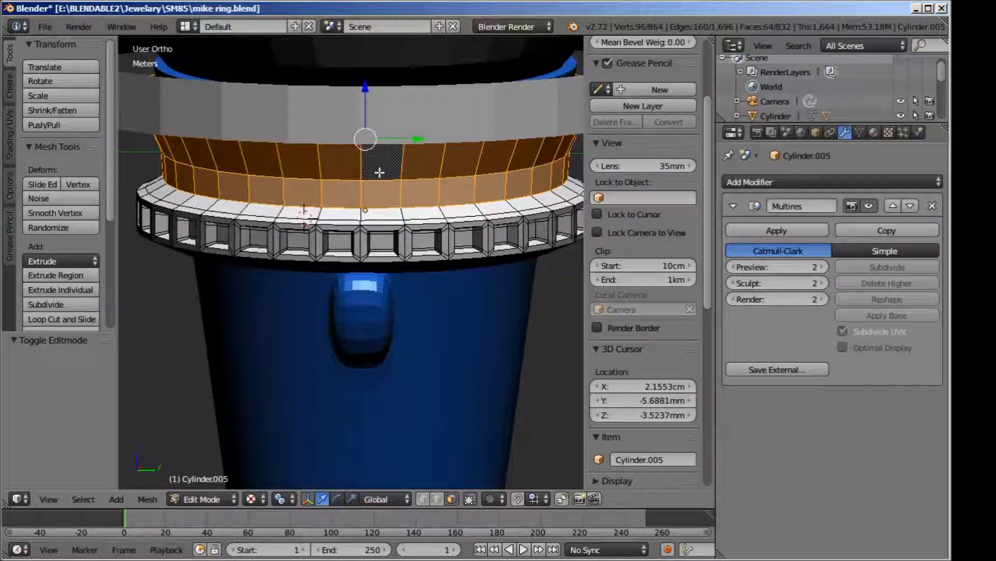
pyautogui.press('x')
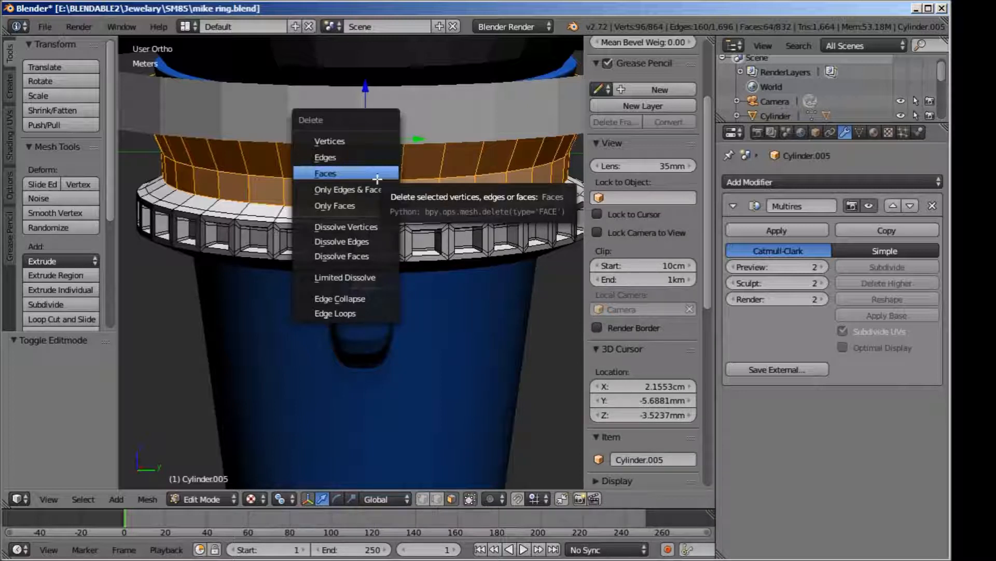
pyautogui.click(335, 206)
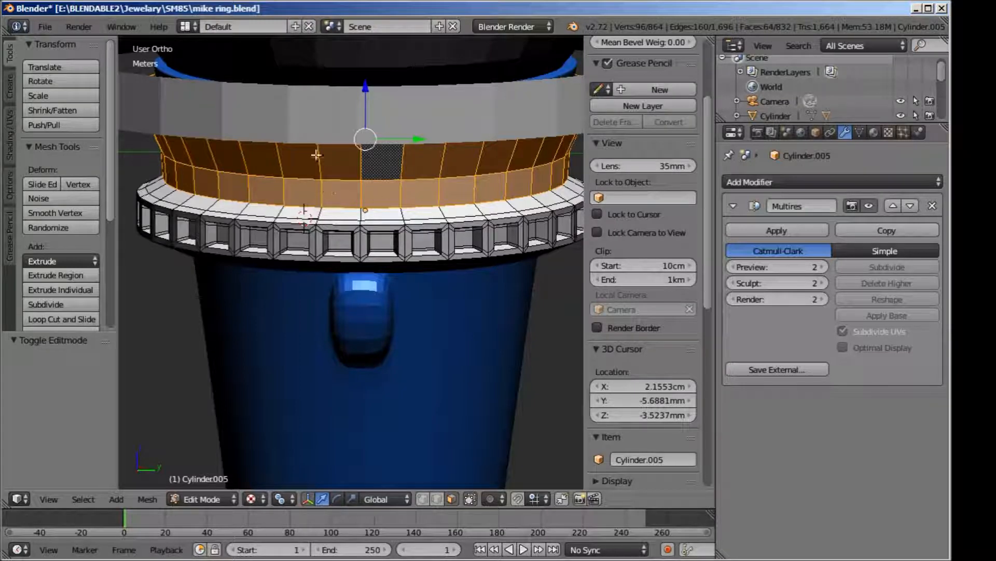
pyautogui.moveTo(385, 199)
pyautogui.mouseDown(button='middle')
pyautogui.moveTo(442, 211)
pyautogui.moveTo(396, 188)
pyautogui.mouseUp(button='middle')
pyautogui.press('x')
pyautogui.click(396, 188)
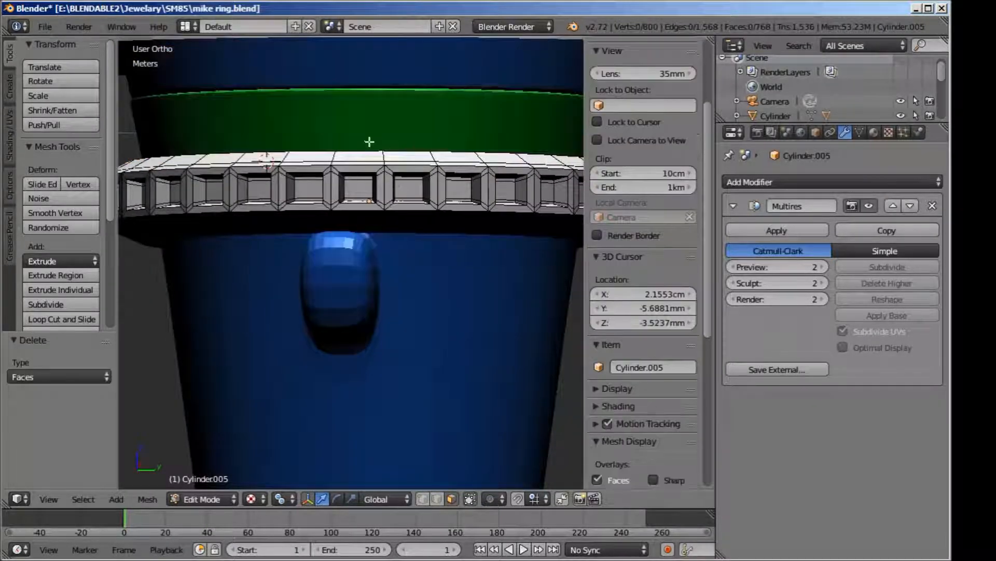
# Step: Select the full inner face loop on the ring's sloping top rim
pyautogui.scroll(3, 372, 142)
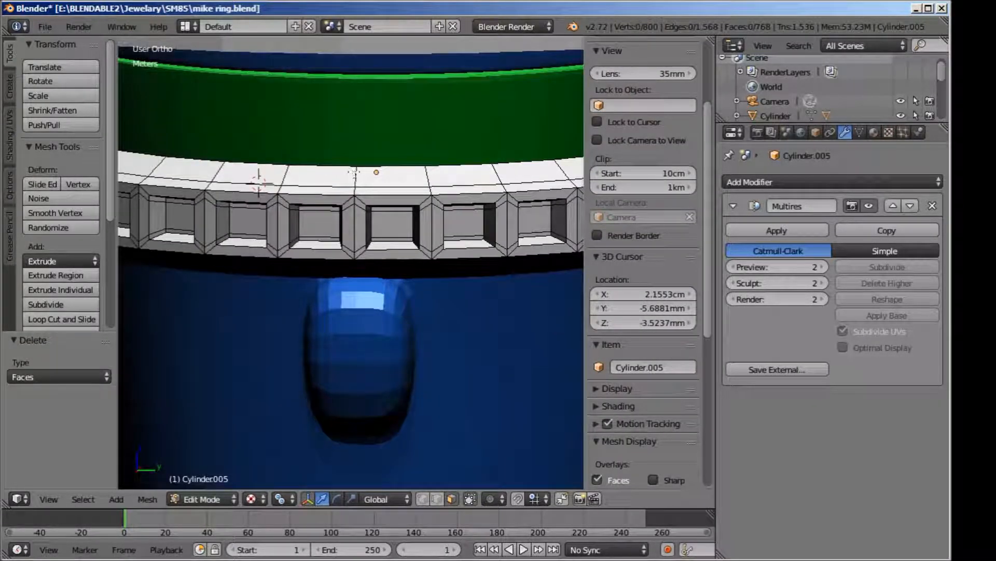
pyautogui.keyDown('alt'); pyautogui.rightClick(355, 172); pyautogui.keyUp('alt')
pyautogui.moveTo(355, 172); pyautogui.dragTo(446, 294, button='middle')
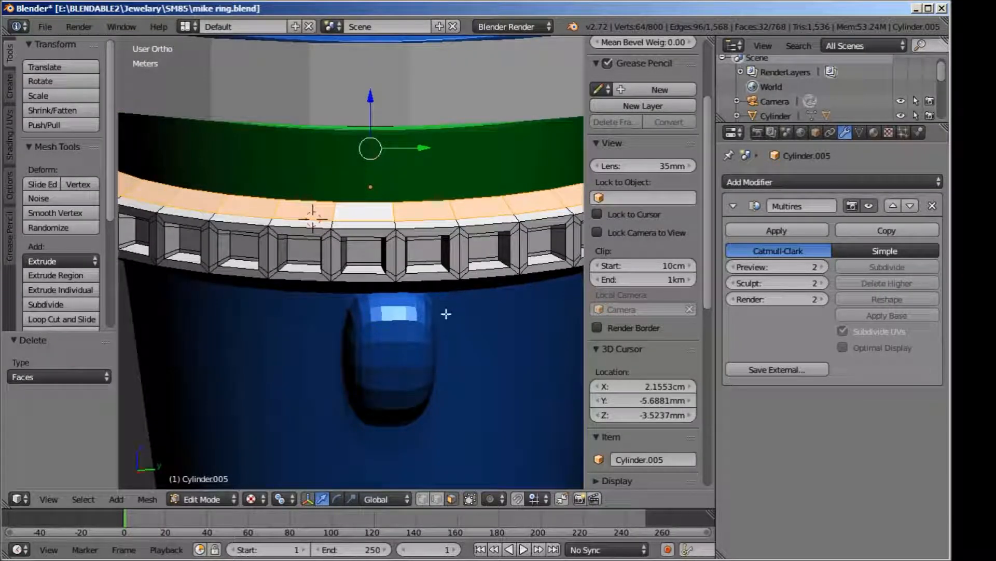
# Step: Try to extrude the selected face loop in place and scale it inward to about 0.9
pyautogui.press('e')
pyautogui.rightClick(446, 314)
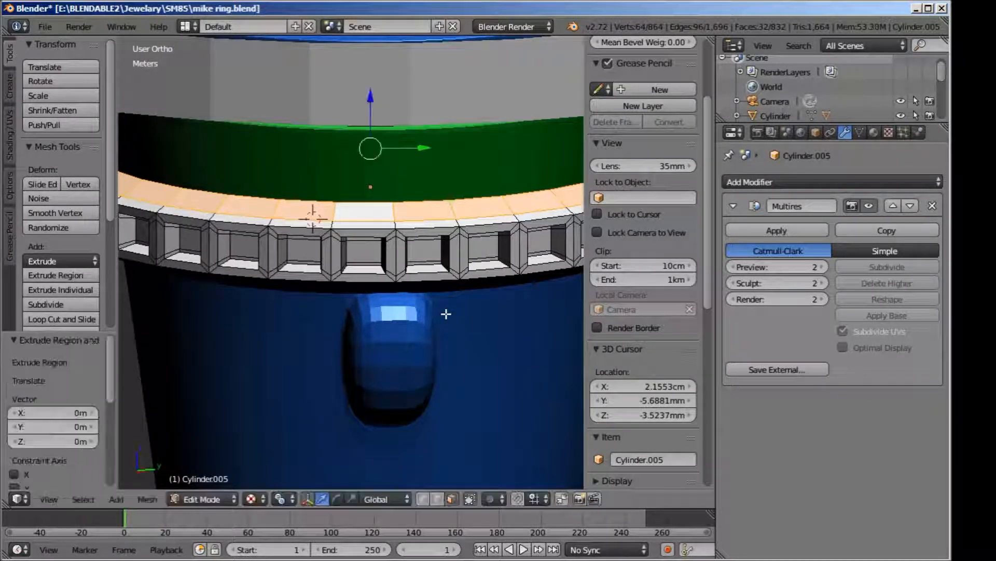
pyautogui.press('s')
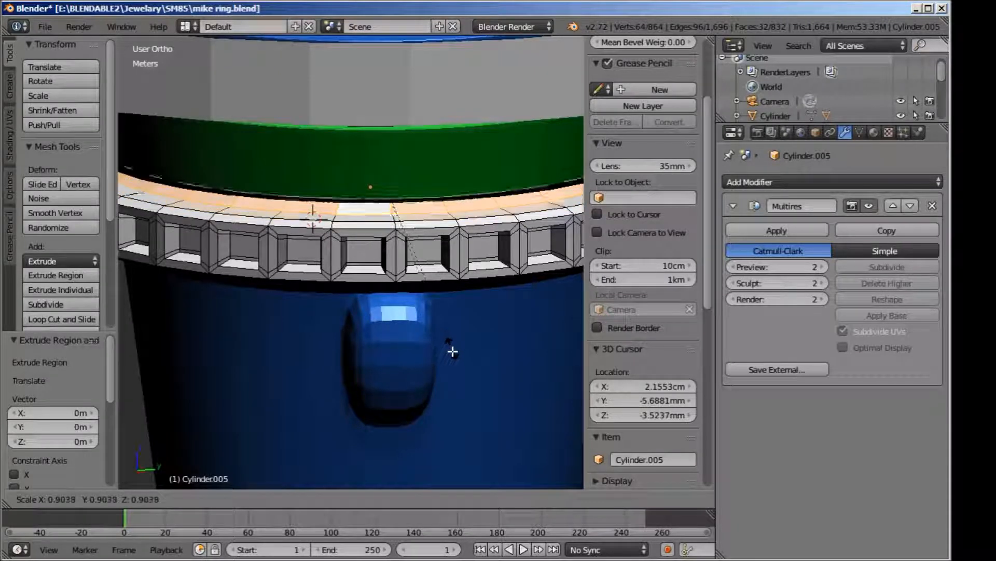
pyautogui.click(454, 351)
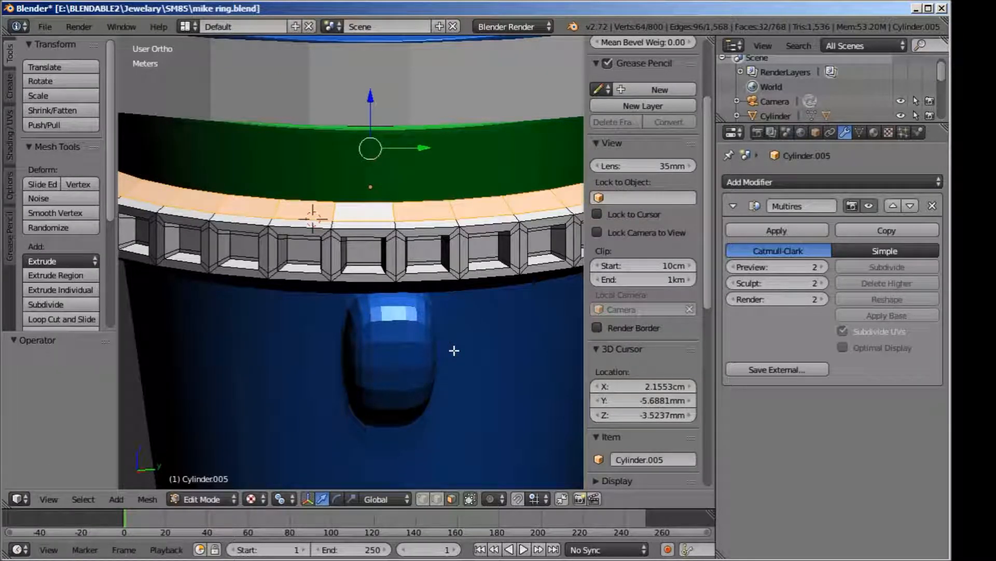
# Step: Clear the selection and reselect the complete inner face loop on the ring's sloping top rim
pyautogui.press('a')
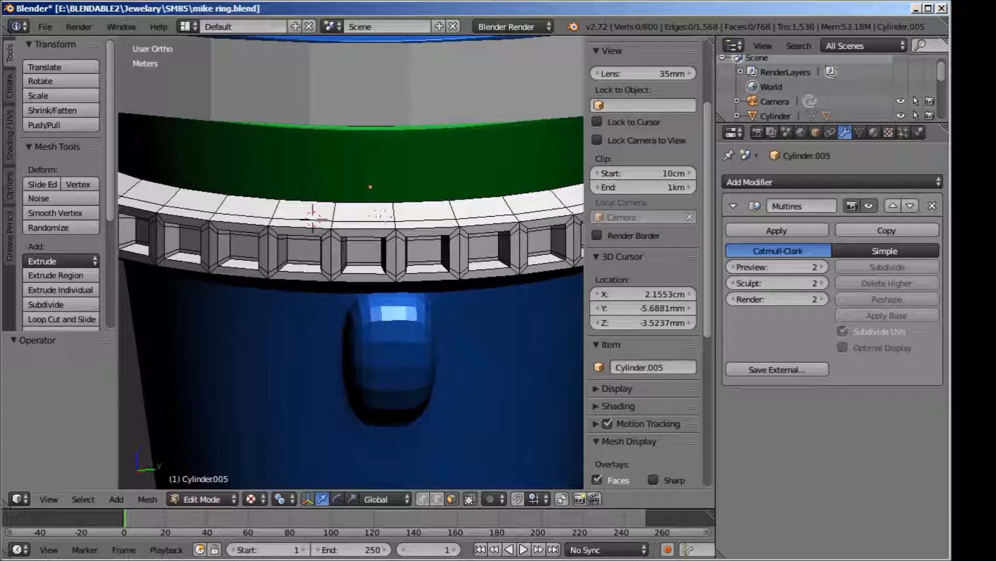
pyautogui.rightClick(381, 215)
pyautogui.click(388, 215)
pyautogui.scroll(1, 389, 213)
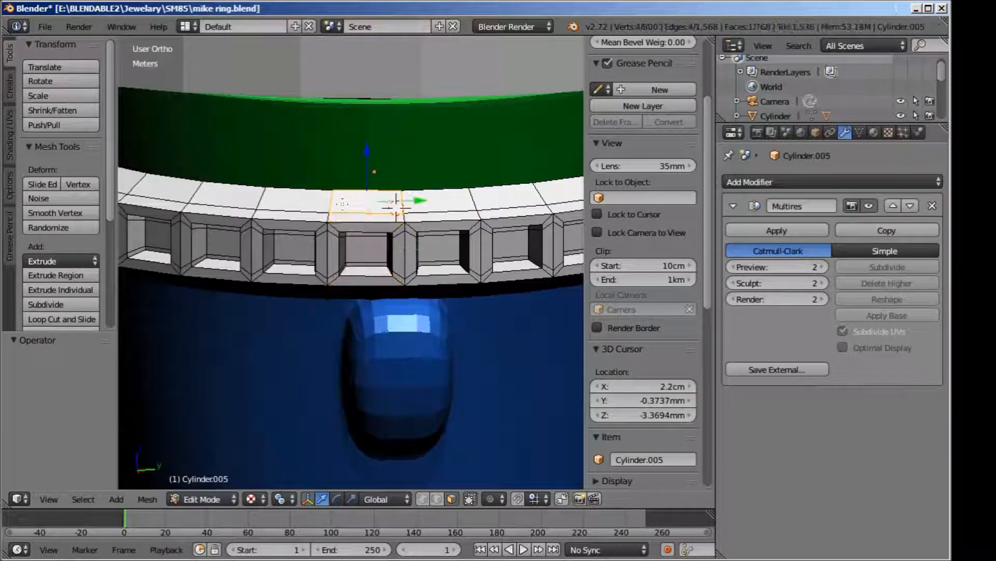
pyautogui.keyDown('alt'); pyautogui.rightClick(330, 204); pyautogui.keyUp('alt')
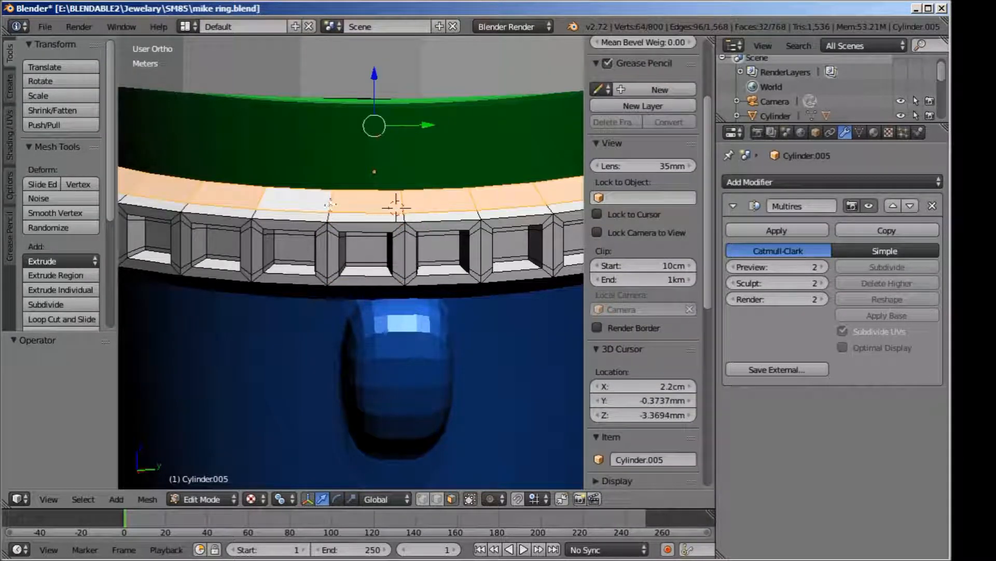
pyautogui.press('s')
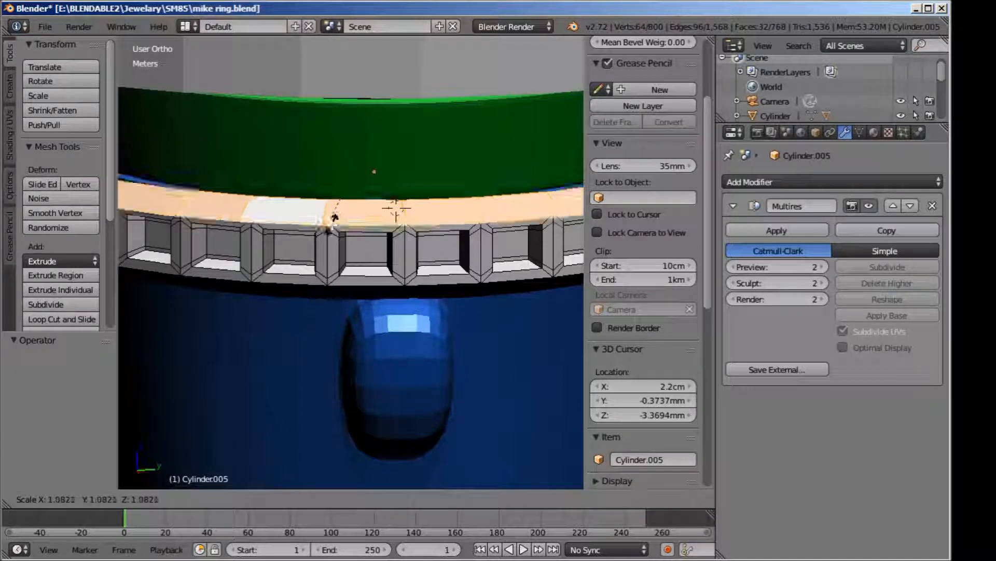
pyautogui.rightClick(331, 366)
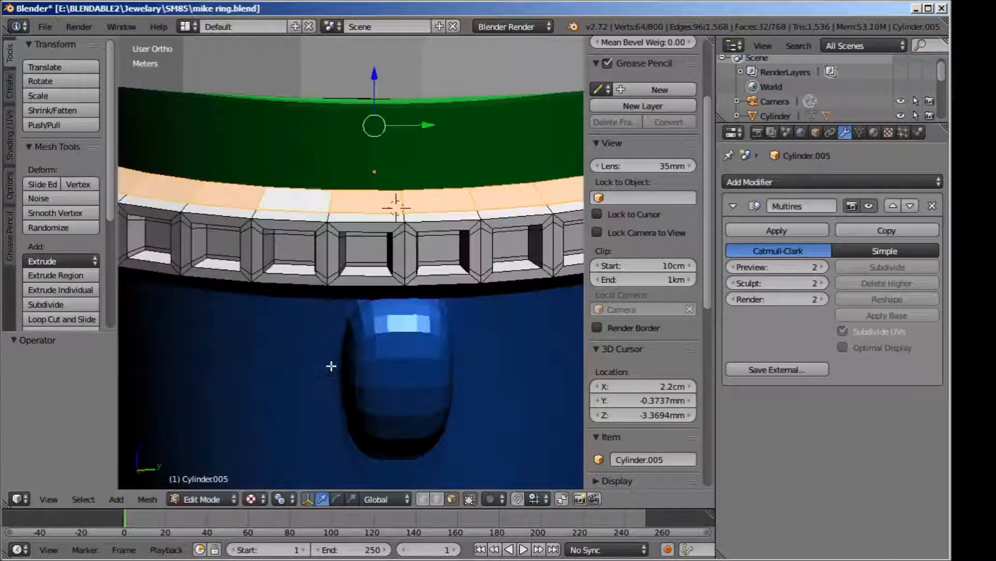
# Step: Extrude the rim loop's faces individually in place and scale them to about 0.69 with the pivot at Individual Origins
pyautogui.scroll(-4, 332, 364)
pyautogui.scroll(1, 330, 333)
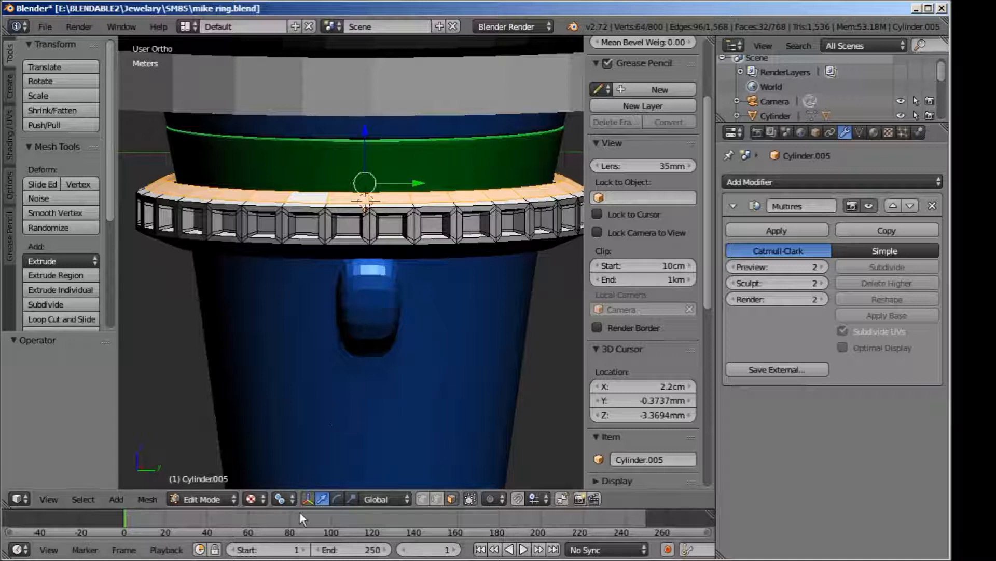
pyautogui.click(283, 499)
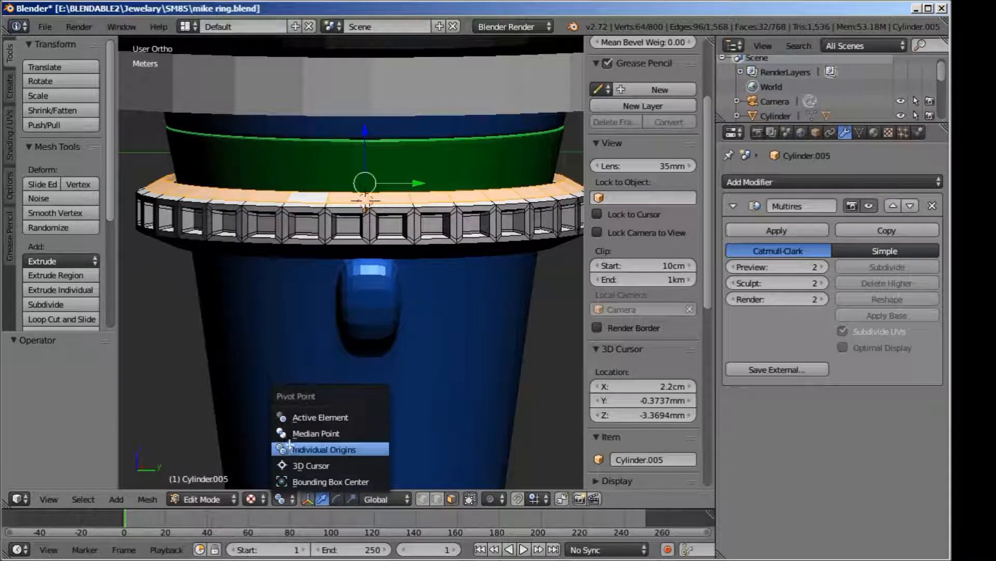
pyautogui.click(301, 449)
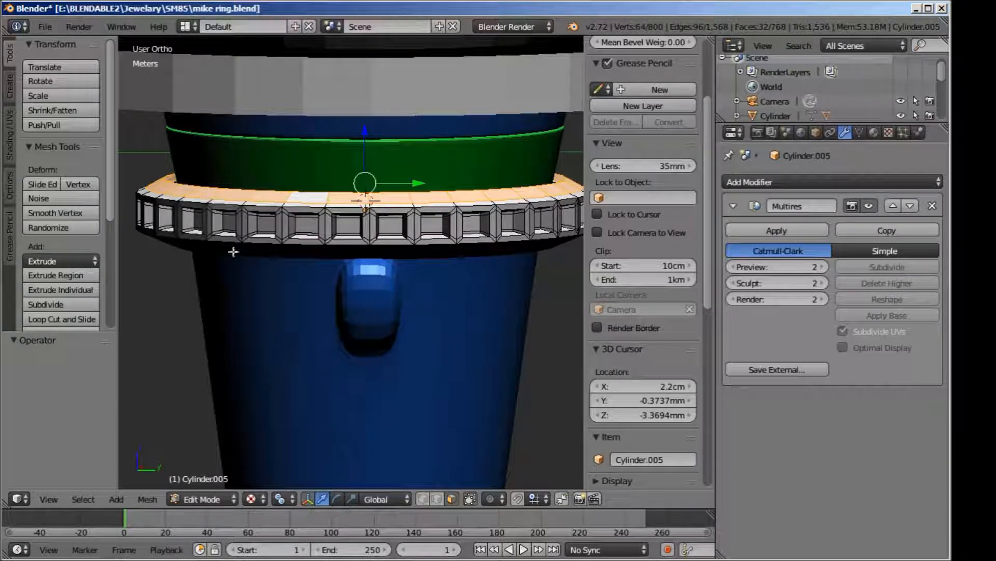
pyautogui.click(65, 289)
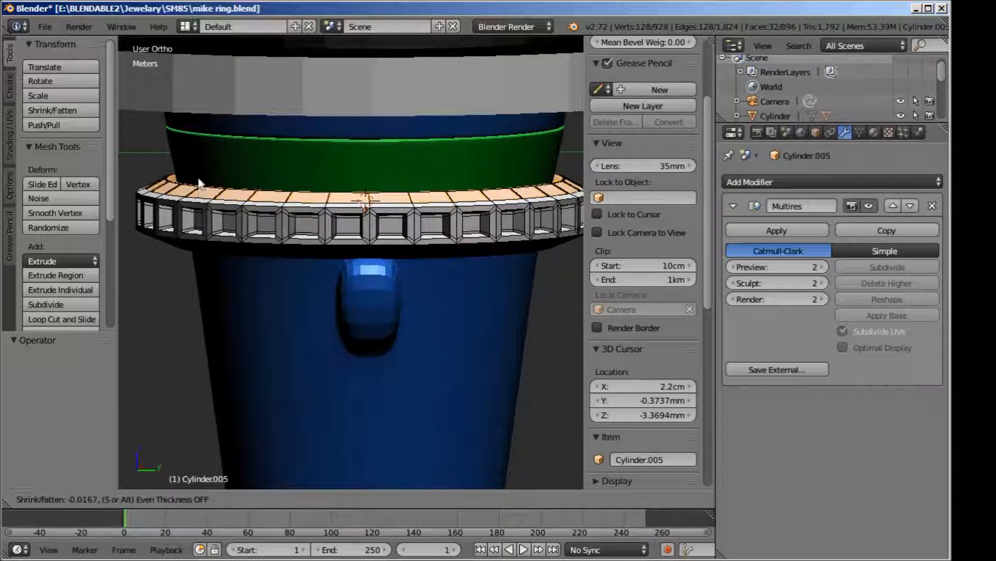
pyautogui.rightClick(148, 170)
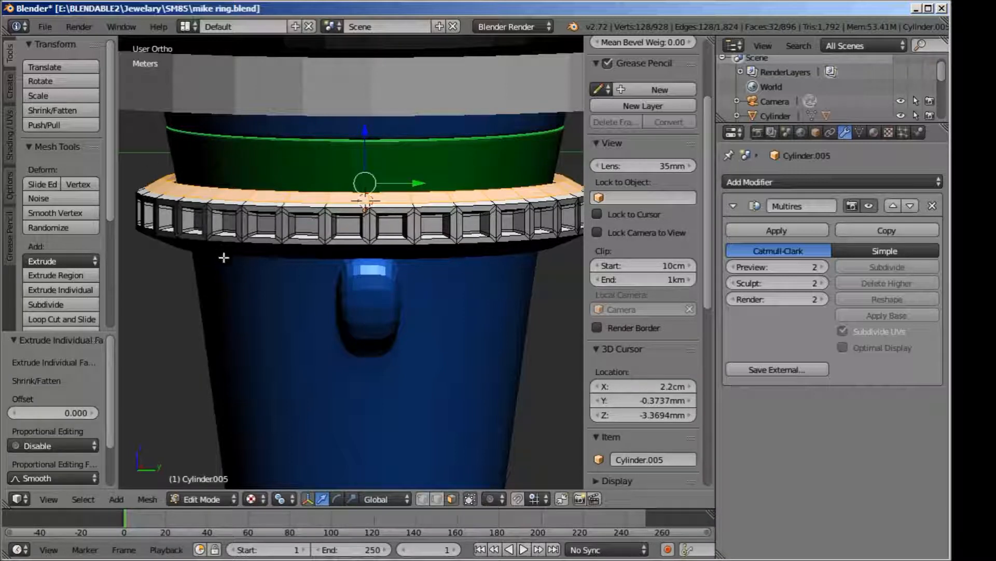
pyautogui.press('s')
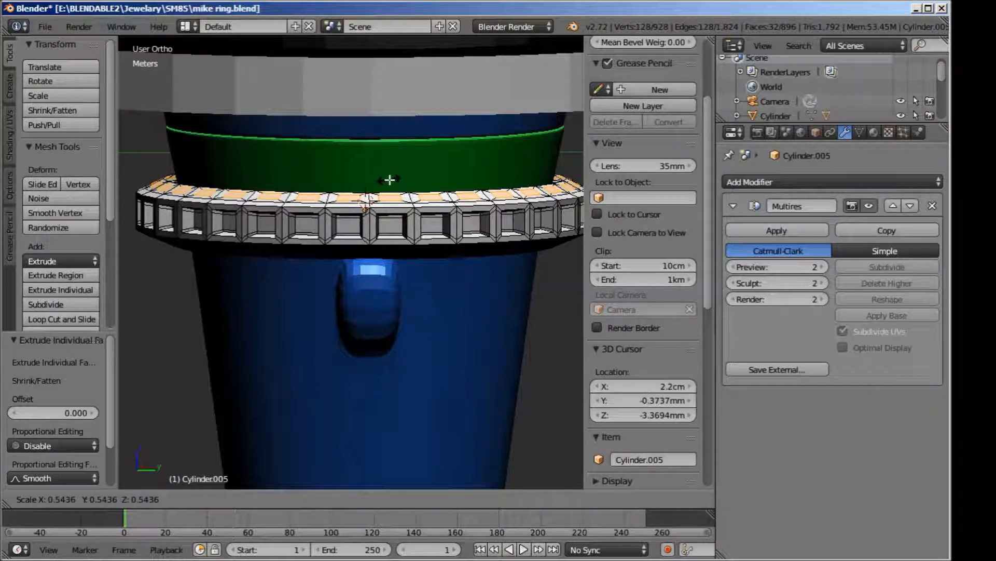
pyautogui.click(395, 200)
pyautogui.scroll(3, 400, 223)
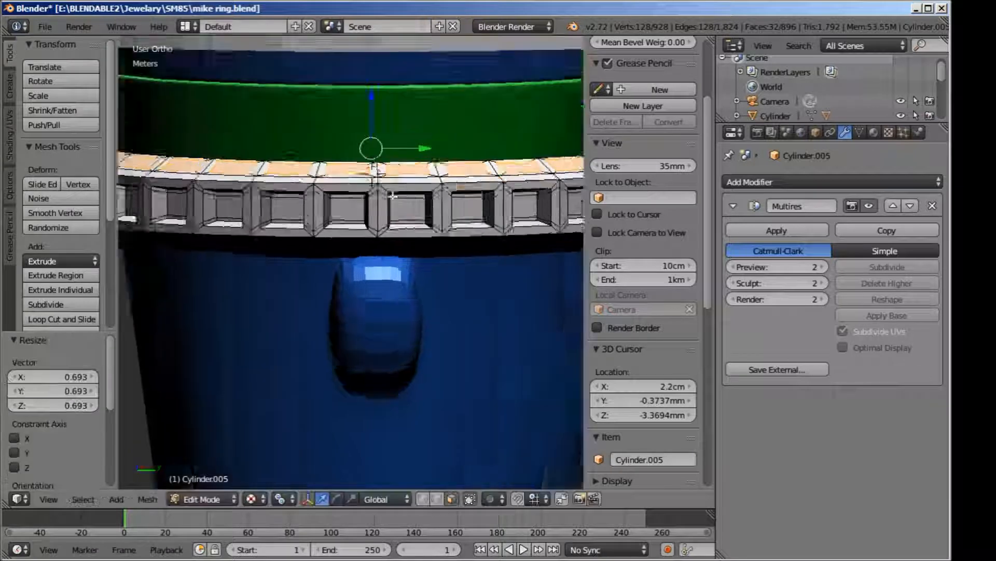
# Step: Inspect the inset panel faces on the rim up close, briefly leaving Edit Mode and returning to it
pyautogui.press('Tab')
pyautogui.press('Tab')
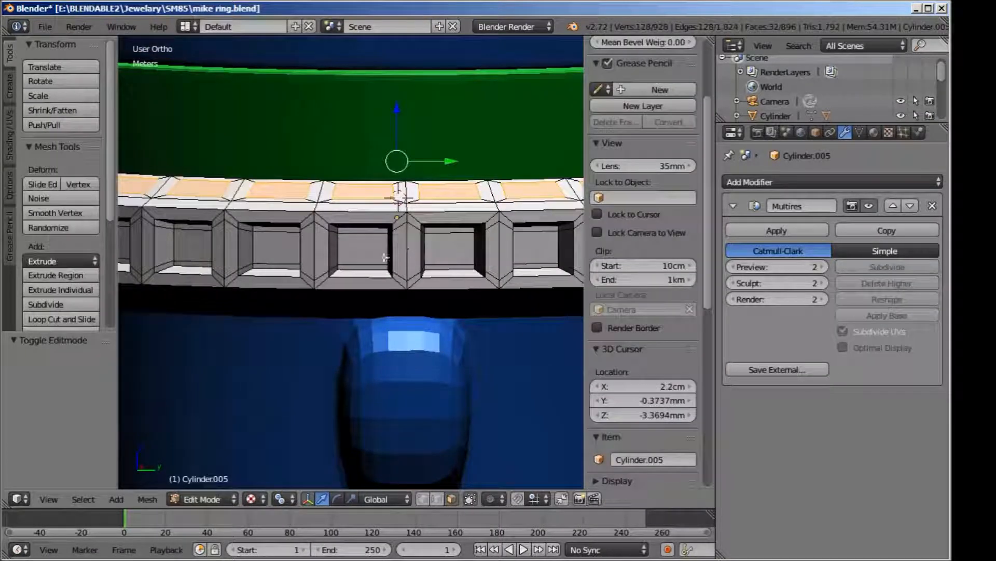
pyautogui.moveTo(408, 251); pyautogui.dragTo(478, 322, button='middle')
pyautogui.scroll(-5, 478, 323)
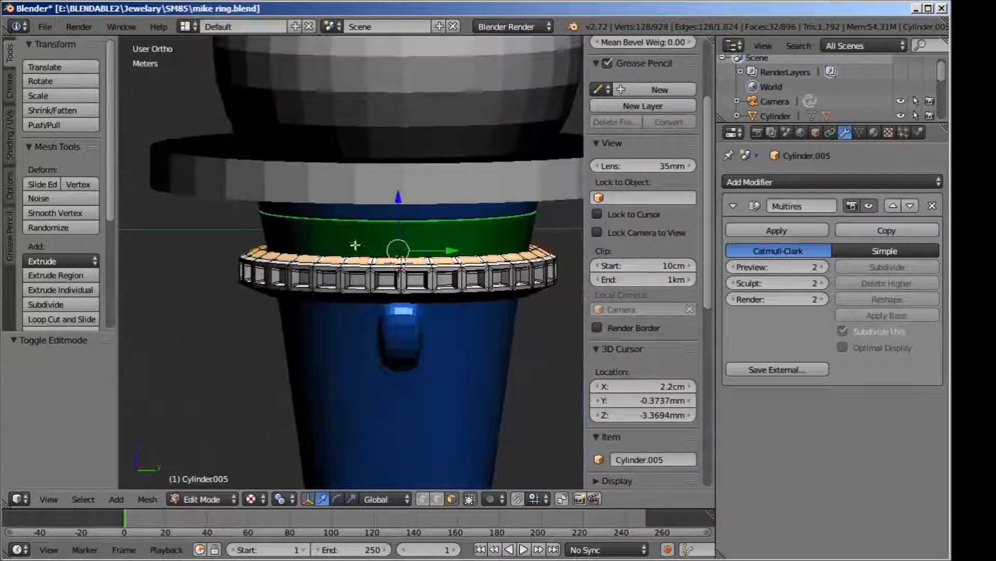
pyautogui.moveTo(353, 287); pyautogui.dragTo(371, 301, button='middle')
pyautogui.scroll(4, 380, 295)
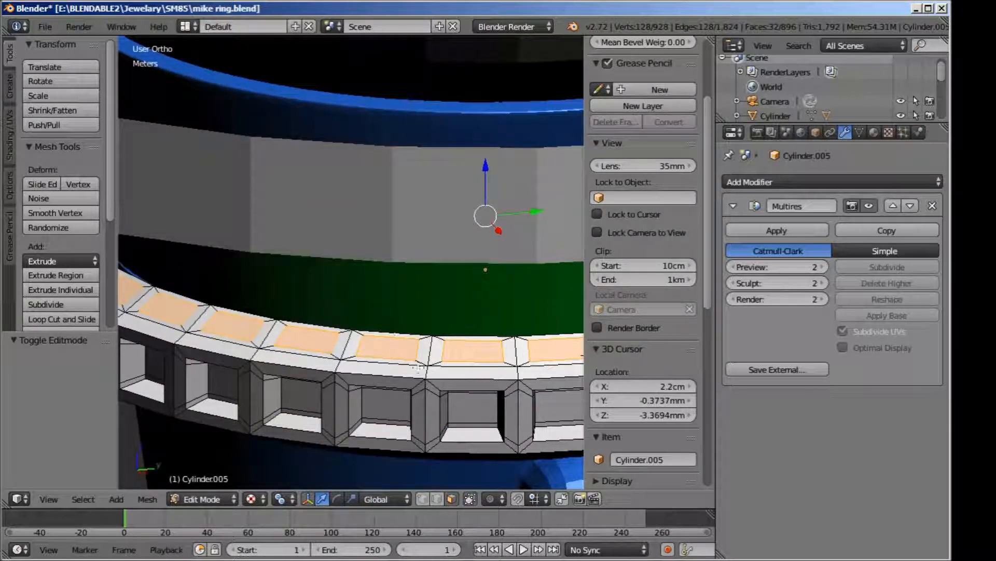
pyautogui.scroll(1, 419, 367)
pyautogui.keyDown('shift'); pyautogui.moveTo(422, 321); pyautogui.dragTo(338, 243, button='middle'); pyautogui.keyUp('shift')
pyautogui.press('Tab')
pyautogui.press('Tab')
pyautogui.scroll(2, 338, 278)
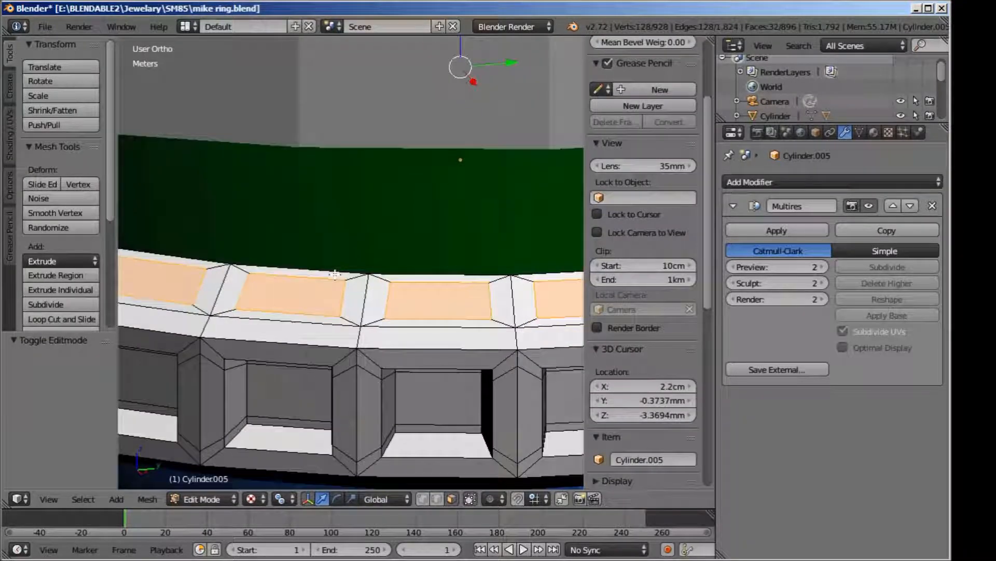
# Step: Isolate the panelled ring in local view and bring its rim up close
pyautogui.rightClick(335, 274)
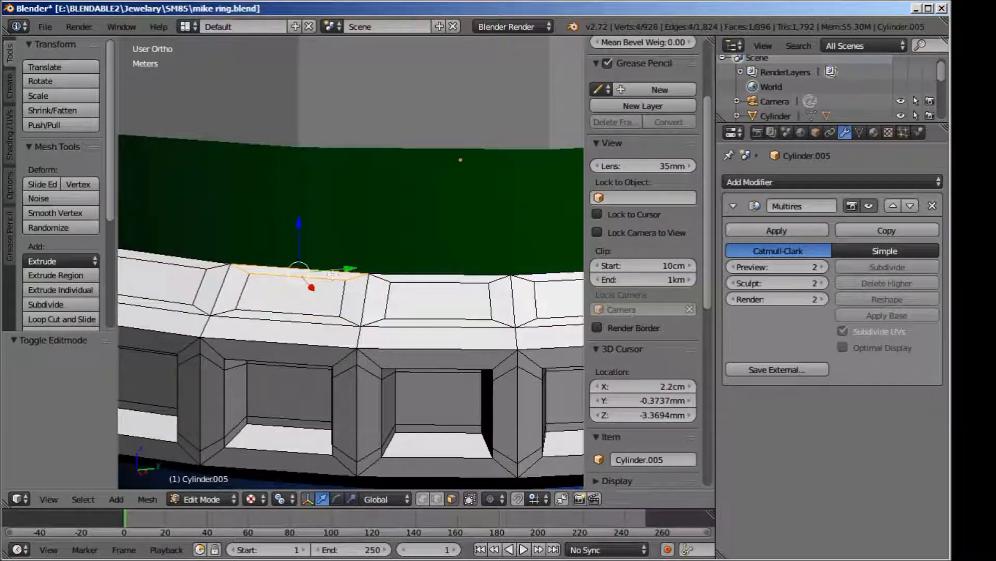
pyautogui.rightClick(411, 278)
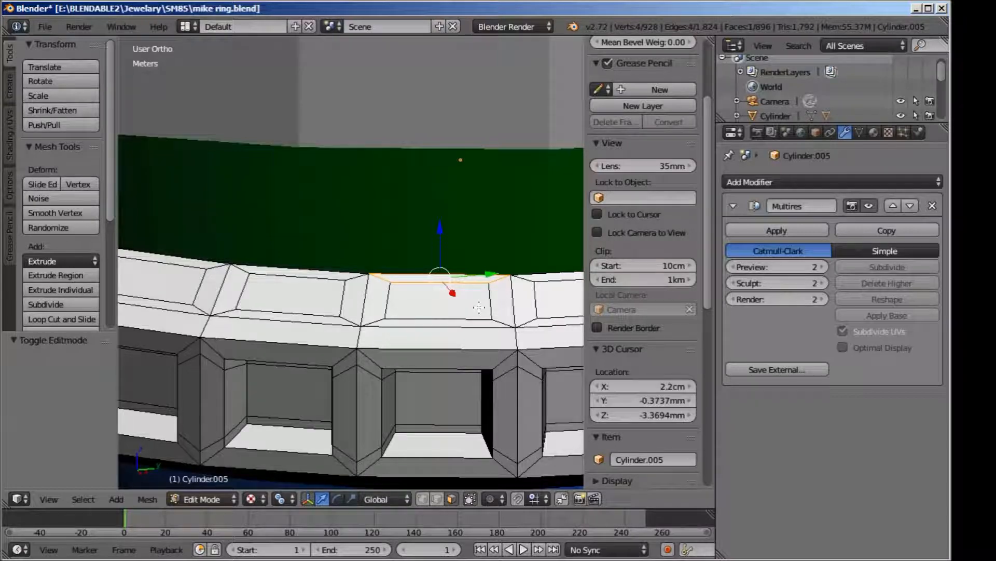
pyautogui.press('KP_Divide')
pyautogui.scroll(6, 411, 325)
pyautogui.keyDown('shift'); pyautogui.moveTo(378, 334); pyautogui.dragTo(388, 196, button='middle'); pyautogui.keyUp('shift')
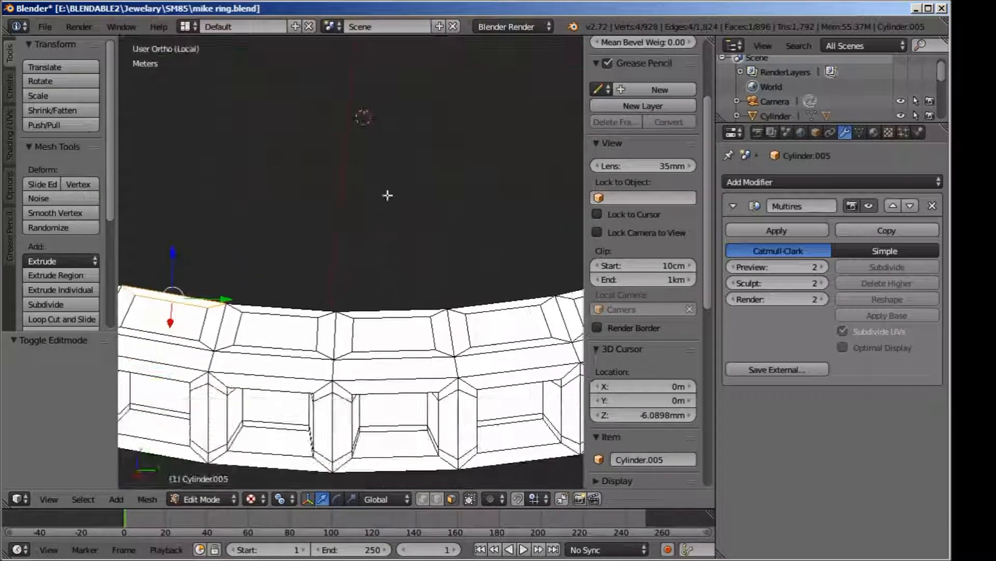
pyautogui.scroll(-1, 387, 195)
# Step: Select the narrow border faces on the rim's inner edge one by one along the first stretch of the ring
pyautogui.rightClick(375, 308)
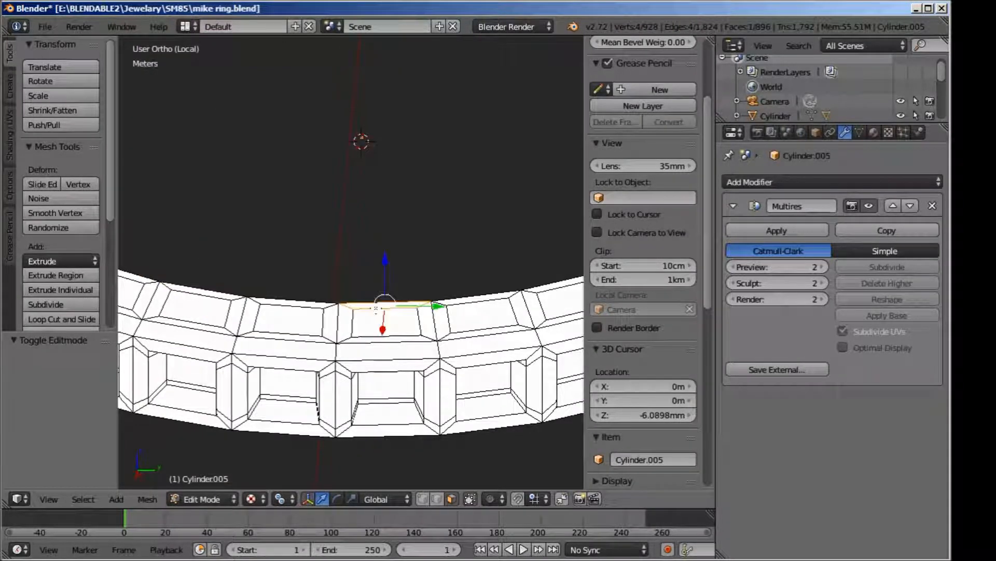
pyautogui.scroll(3, 376, 290)
pyautogui.keyDown('shift'); pyautogui.rightClick(327, 270); pyautogui.keyUp('shift')
pyautogui.keyDown('shift'); pyautogui.moveTo(323, 270); pyautogui.dragTo(323, 233, button='middle'); pyautogui.keyUp('shift')
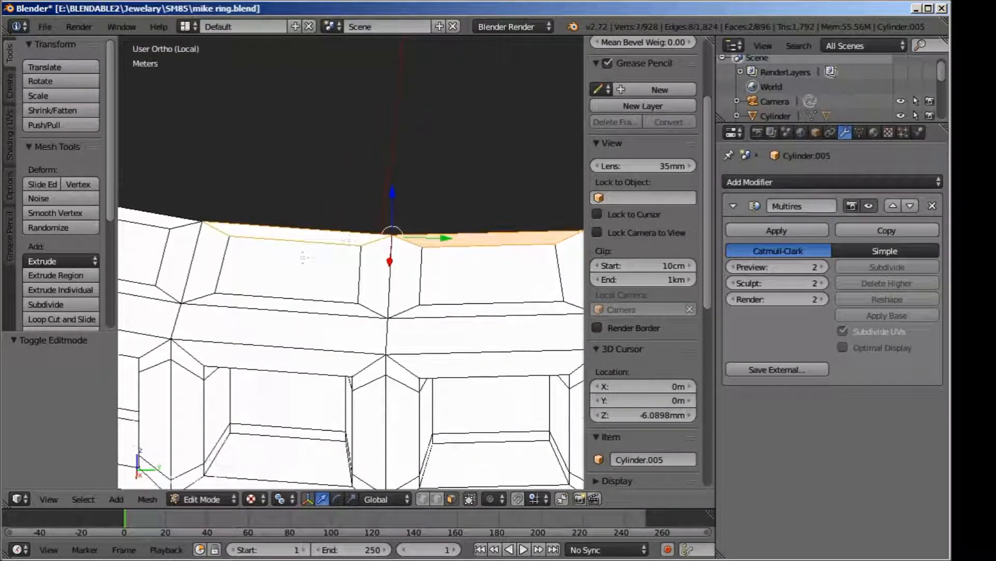
pyautogui.keyDown('shift'); pyautogui.moveTo(148, 212); pyautogui.dragTo(337, 261, button='middle'); pyautogui.keyUp('shift')
pyautogui.keyDown('shift'); pyautogui.rightClick(337, 264); pyautogui.keyUp('shift')
pyautogui.scroll(-4, 291, 228)
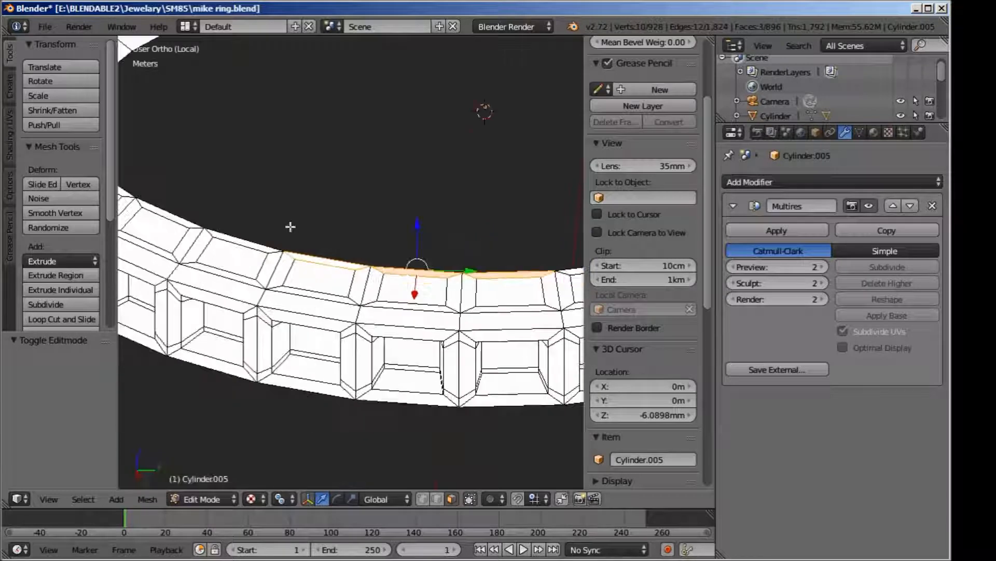
pyautogui.keyDown('shift'); pyautogui.moveTo(290, 227); pyautogui.dragTo(460, 310, button='middle'); pyautogui.keyUp('shift')
pyautogui.keyDown('shift'); pyautogui.rightClick(383, 307); pyautogui.keyUp('shift')
pyautogui.keyDown('shift'); pyautogui.rightClick(335, 285); pyautogui.keyUp('shift')
pyautogui.keyDown('shift'); pyautogui.rightClick(259, 237); pyautogui.keyUp('shift')
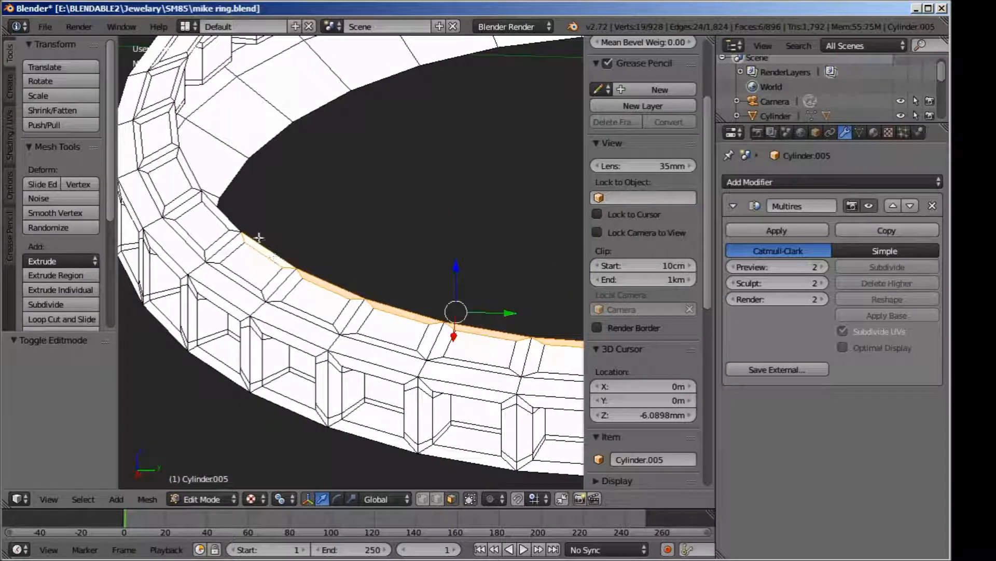
pyautogui.keyDown('shift'); pyautogui.rightClick(226, 217); pyautogui.keyUp('shift')
# Step: Extend the selection with the narrow inner border faces along the next stretch of the rim
pyautogui.moveTo(226, 217); pyautogui.dragTo(393, 251, button='middle')
pyautogui.keyDown('shift'); pyautogui.rightClick(395, 252); pyautogui.keyUp('shift')
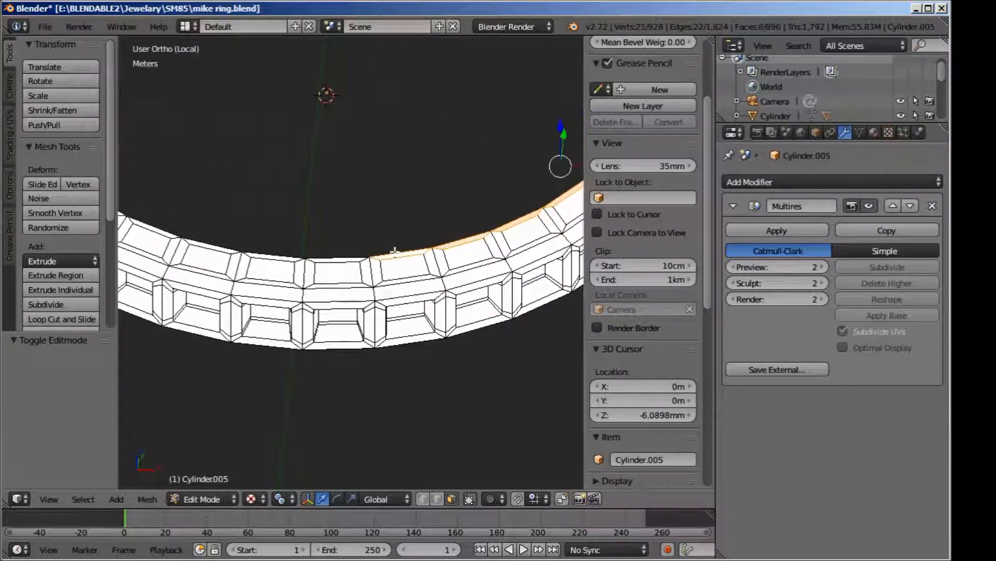
pyautogui.keyDown('shift'); pyautogui.rightClick(326, 259); pyautogui.keyUp('shift')
pyautogui.keyDown('shift'); pyautogui.rightClick(292, 258); pyautogui.keyUp('shift')
pyautogui.scroll(-2, 276, 253)
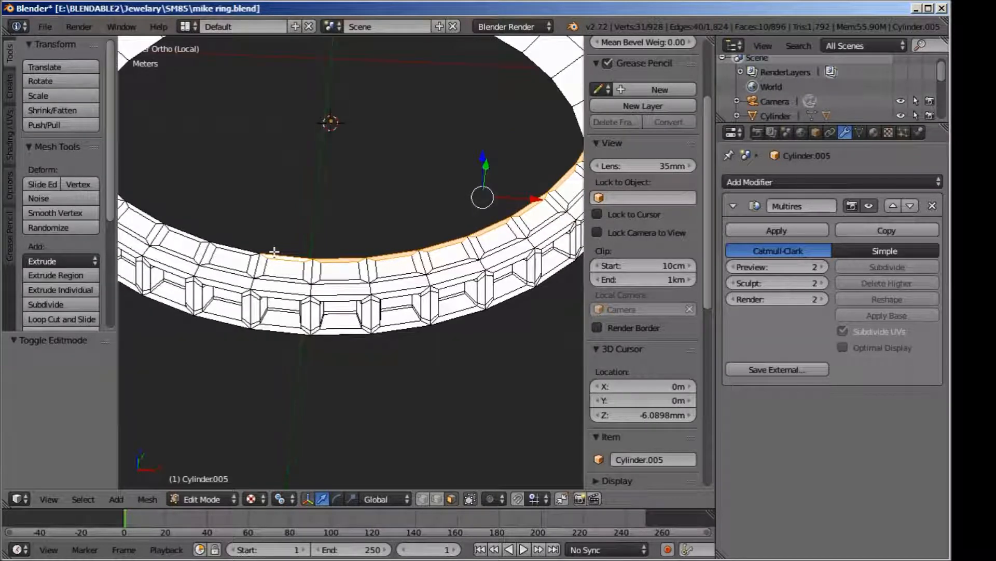
pyautogui.keyDown('shift'); pyautogui.moveTo(289, 272); pyautogui.dragTo(363, 283, button='middle'); pyautogui.keyUp('shift')
pyautogui.scroll(6, 433, 313)
pyautogui.keyDown('shift'); pyautogui.rightClick(355, 278); pyautogui.keyUp('shift')
pyautogui.keyDown('shift'); pyautogui.rightClick(329, 273); pyautogui.keyUp('shift')
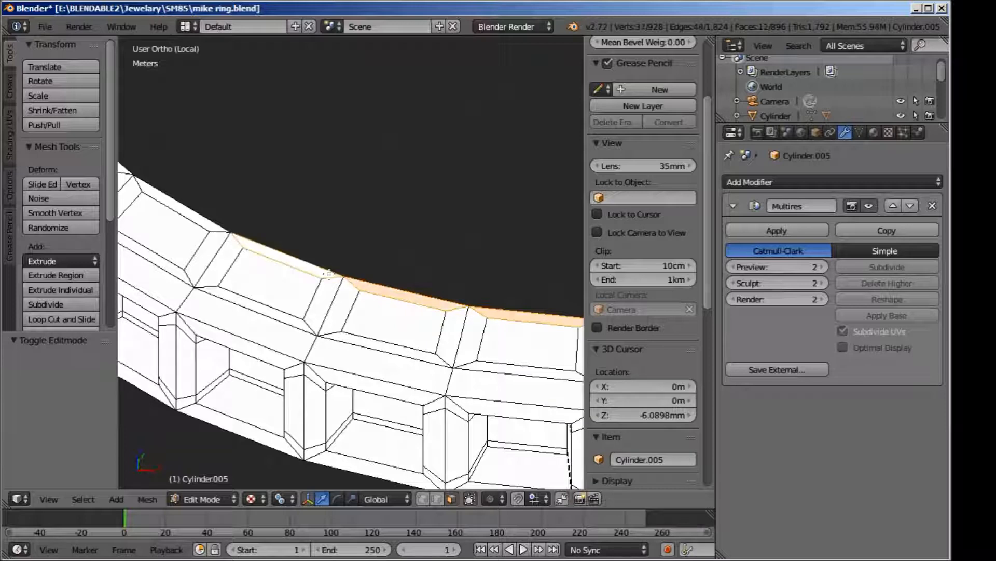
pyautogui.keyDown('shift'); pyautogui.rightClick(218, 230); pyautogui.keyUp('shift')
# Step: Try loop-selecting the rim's faces through the inset panels and the divider faces between them
pyautogui.scroll(-7, 367, 196)
pyautogui.moveTo(362, 198); pyautogui.dragTo(326, 282, button='middle')
pyautogui.press('KP_1')
pyautogui.scroll(6, 311, 233)
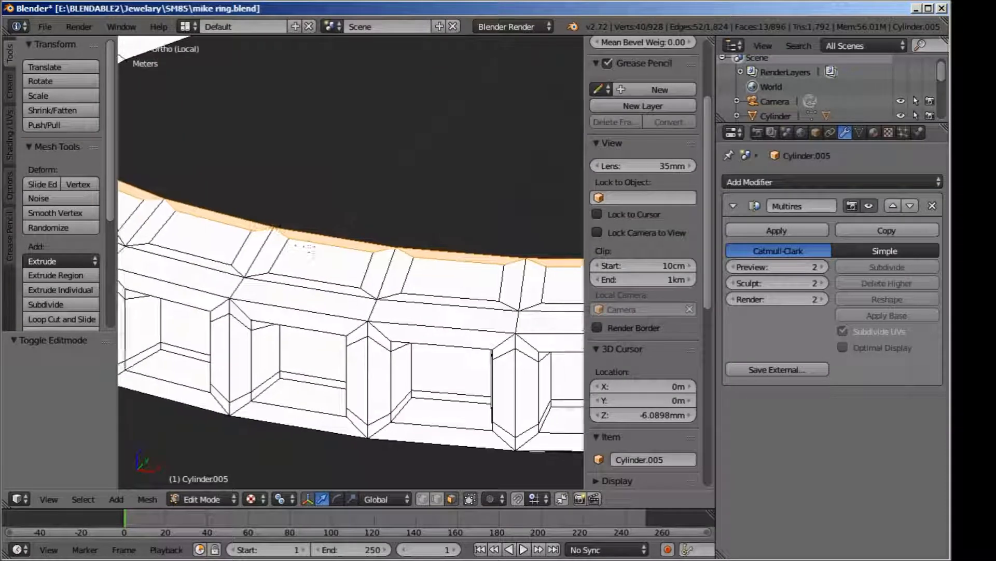
pyautogui.rightClick(412, 275)
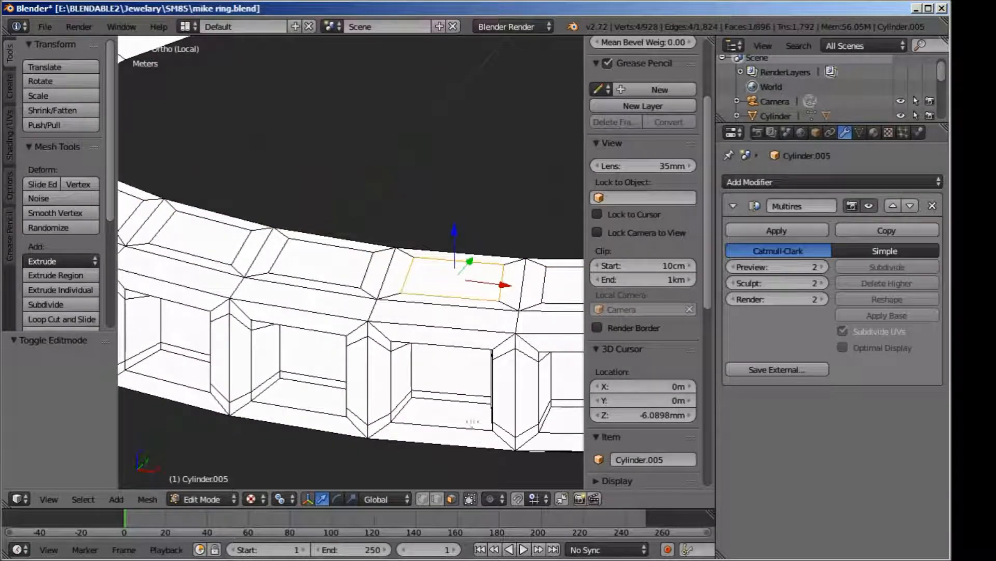
pyautogui.keyDown('alt'); pyautogui.keyDown('shift'); pyautogui.rightClick(346, 266); pyautogui.keyUp('shift'); pyautogui.keyUp('alt')
pyautogui.rightClick(385, 276)
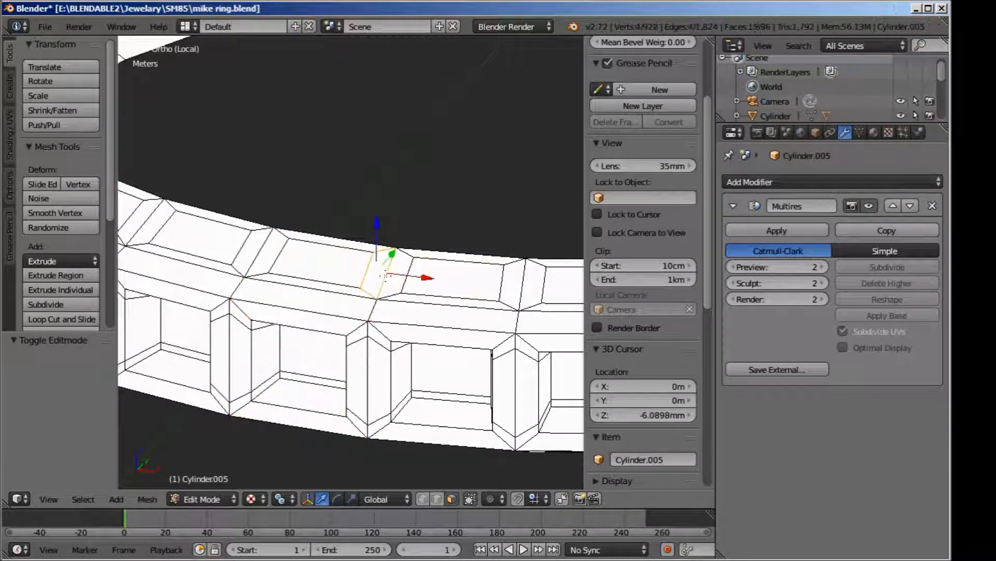
pyautogui.keyDown('alt'); pyautogui.rightClick(414, 280); pyautogui.keyUp('alt')
pyautogui.rightClick(443, 286)
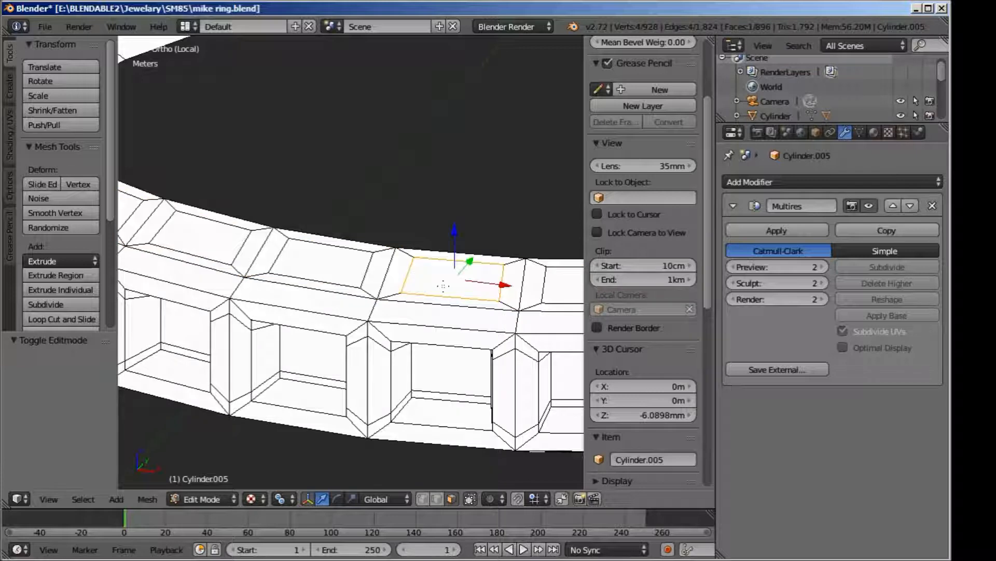
# Step: Undo the border and loop face selections back to the selection of all inset panel faces around the rim
pyautogui.moveTo(488, 325); pyautogui.dragTo(472, 301, button='middle')
pyautogui.scroll(-2, 471, 303)
pyautogui.hotkey('ctrl', 'z')
pyautogui.hotkey('ctrl', 'z')
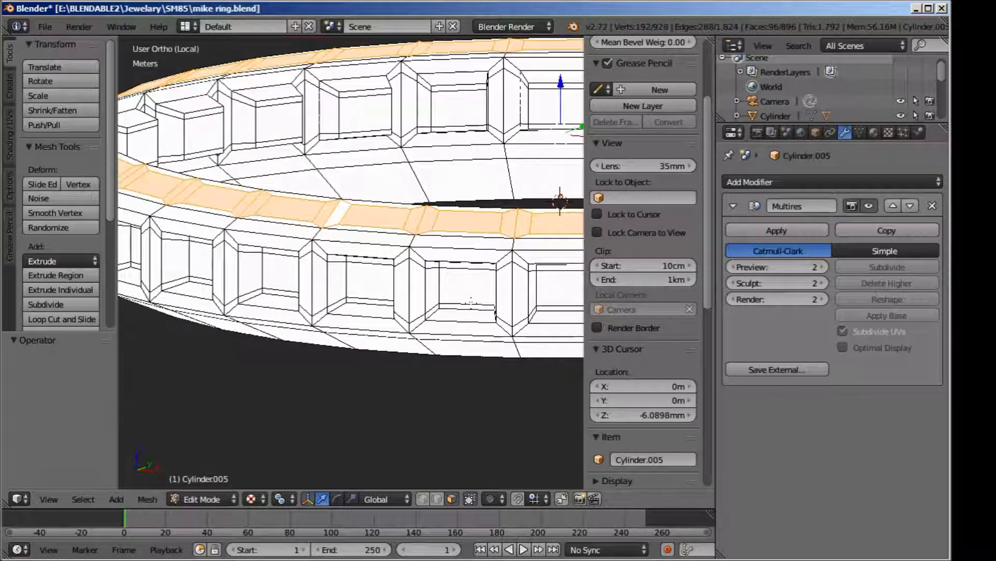
pyautogui.hotkey('ctrl', 'z')
pyautogui.hotkey('ctrl', 'z')
pyautogui.hotkey('ctrl', 'z')
pyautogui.hotkey('ctrl', 'z')
pyautogui.hotkey('ctrl', 'z')
pyautogui.hotkey('ctrl', 'z')
pyautogui.hotkey('ctrl', 'z')
pyautogui.hotkey('ctrl', 'z')
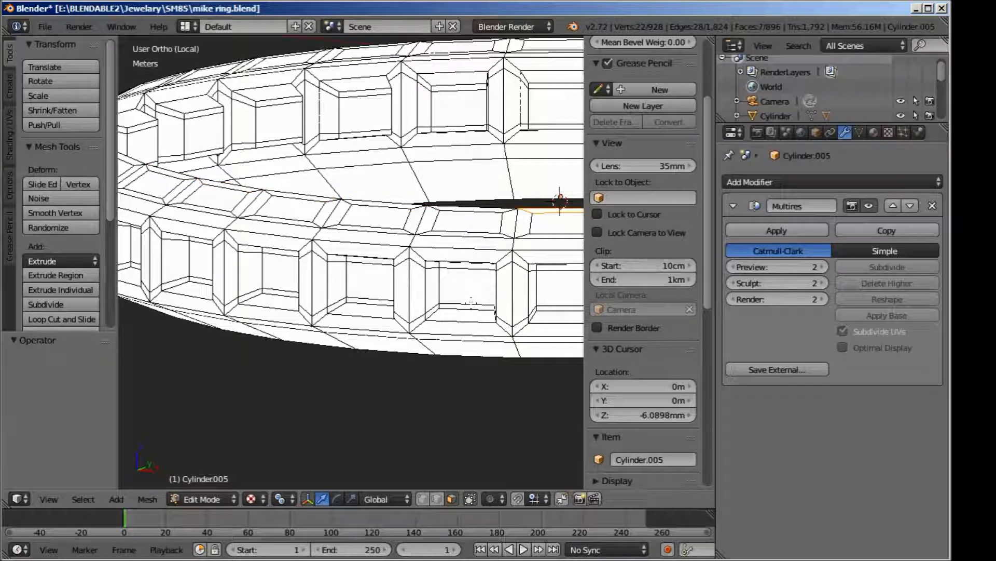
pyautogui.scroll(-2, 471, 303)
pyautogui.hotkey('ctrl', 'z')
pyautogui.hotkey('ctrl', 'z')
pyautogui.scroll(-2, 472, 303)
pyautogui.keyDown('shift'); pyautogui.moveTo(471, 302); pyautogui.dragTo(385, 325, button='middle'); pyautogui.keyUp('shift')
pyautogui.hotkey('ctrl', 'z')
pyautogui.hotkey('ctrl', 'z')
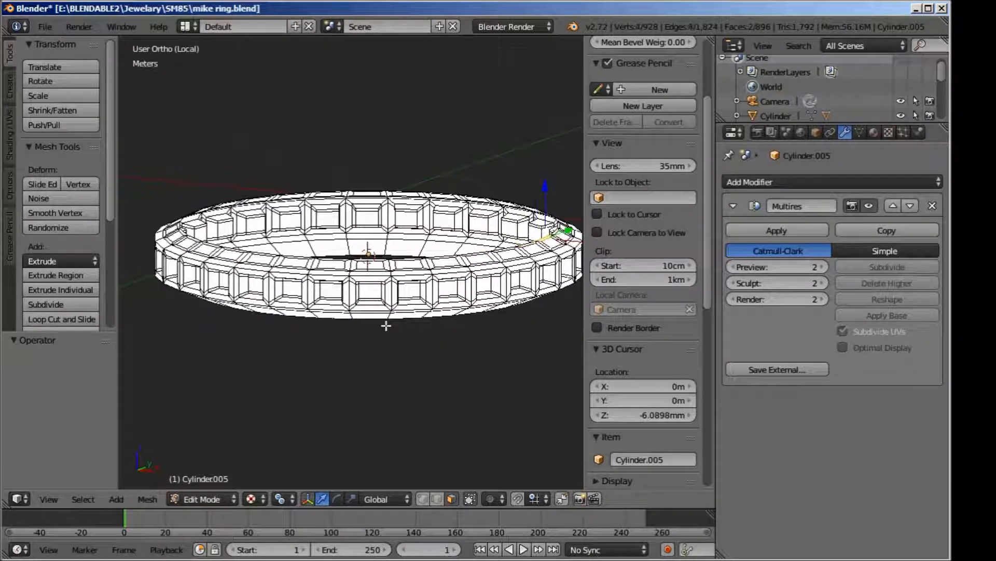
pyautogui.hotkey('ctrl', 'z')
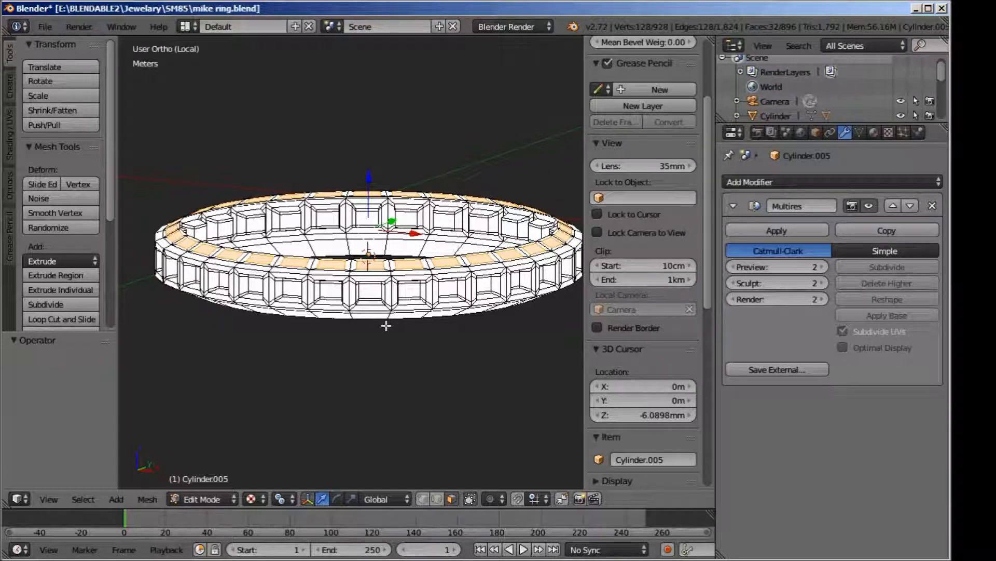
pyautogui.moveTo(464, 297); pyautogui.dragTo(436, 326, button='middle')
pyautogui.scroll(2, 436, 326)
pyautogui.moveTo(566, 278); pyautogui.dragTo(580, 272, button='middle')
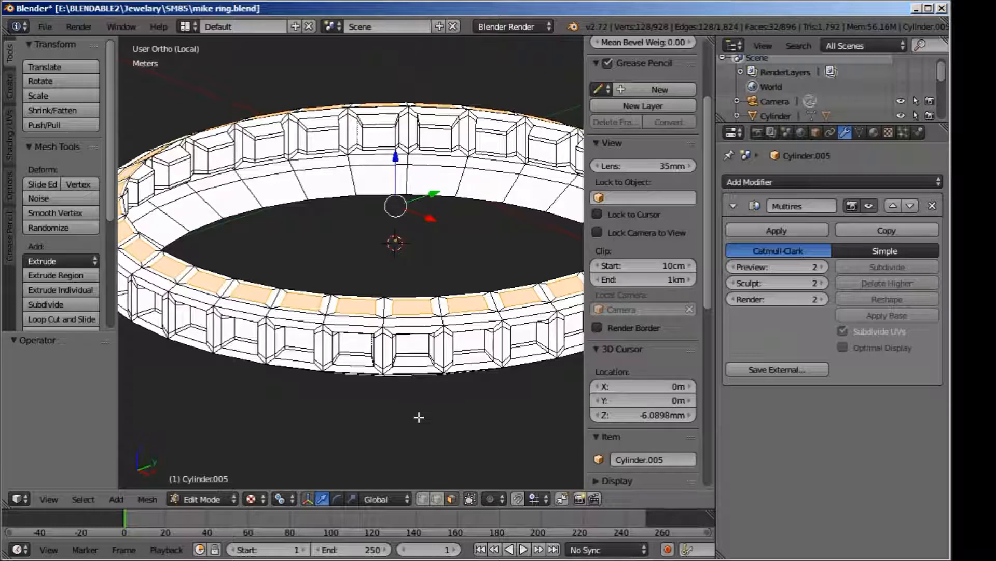
# Step: Extrude the selected rim panel faces about 1.485 mm inward to recess them around the ring
pyautogui.press('e')
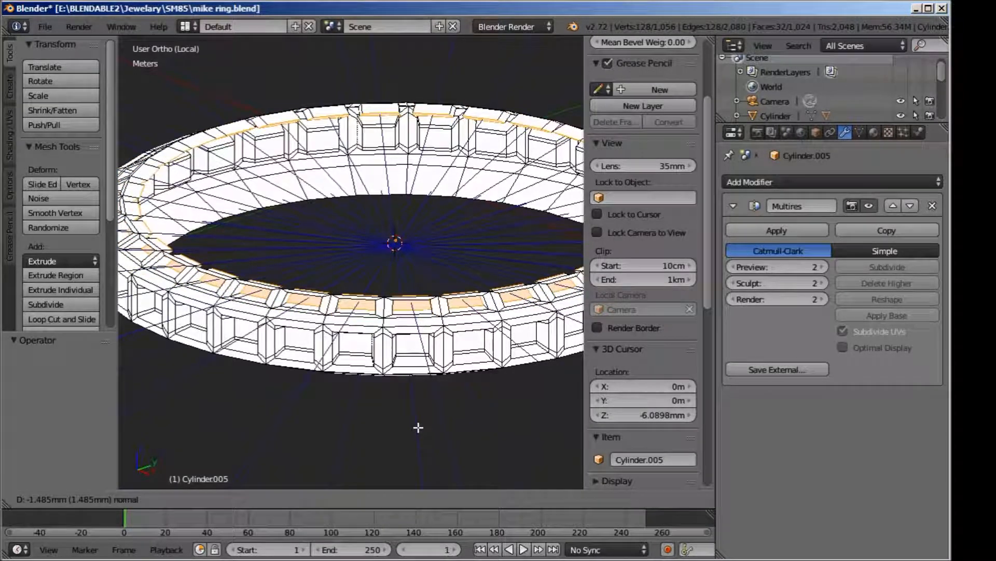
pyautogui.click(419, 427)
pyautogui.scroll(2, 416, 426)
pyautogui.keyDown('shift'); pyautogui.moveTo(382, 387); pyautogui.dragTo(409, 343, button='middle'); pyautogui.keyUp('shift')
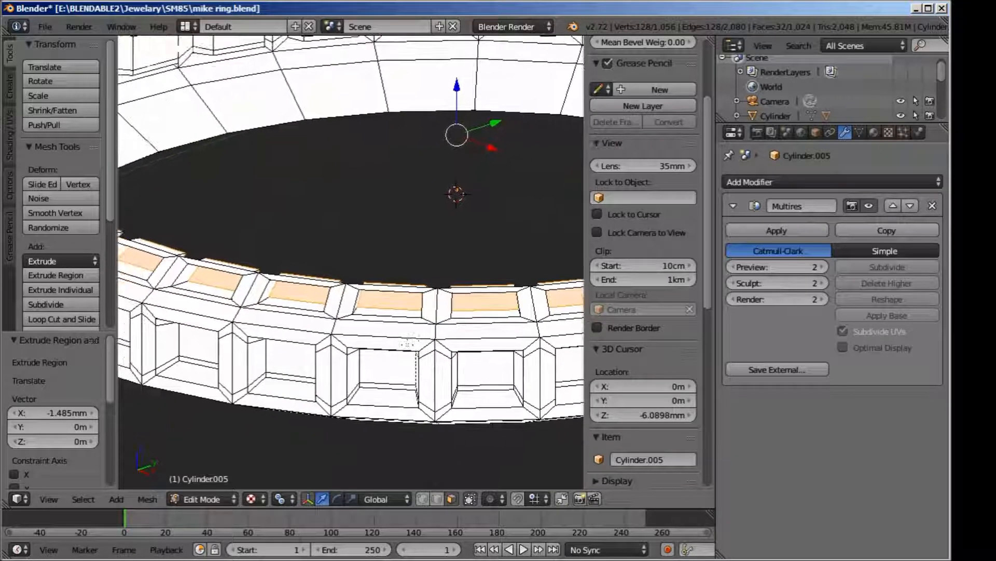
# Step: Add a single loop cut around the rim through the recessed panels and dividers, slid slightly towards the inner edge
pyautogui.press('KP_1')
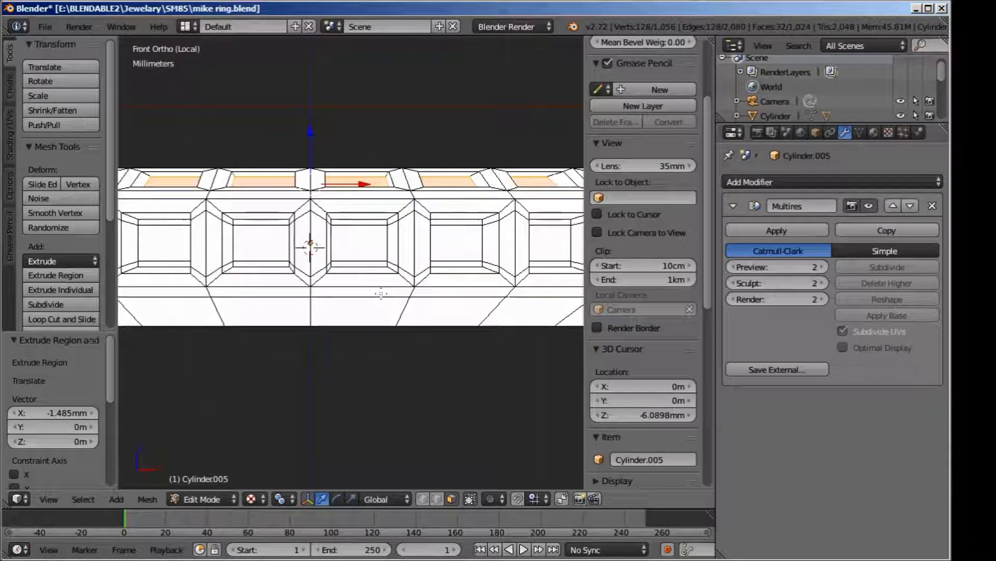
pyautogui.press('KP_Divide')
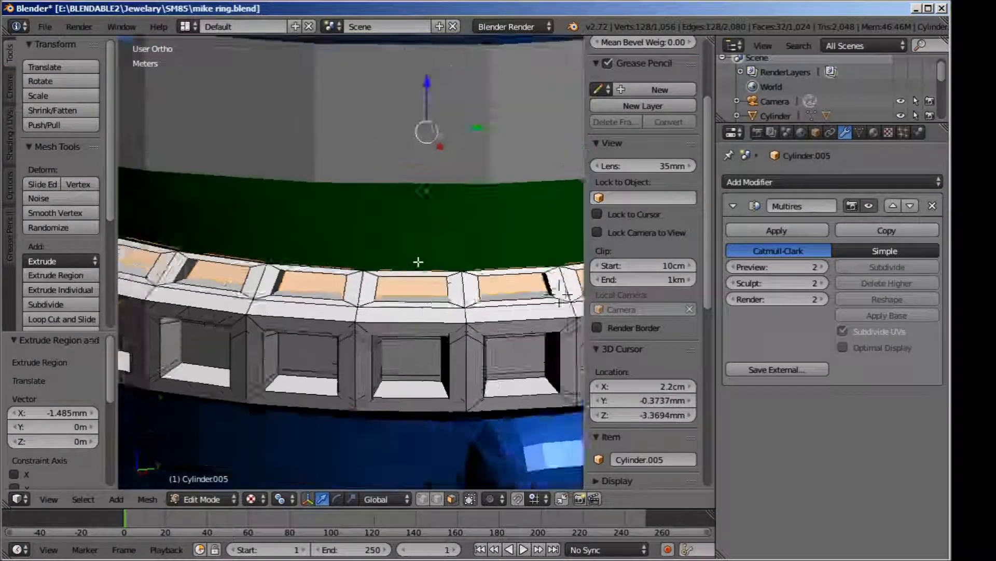
pyautogui.press('KP_1')
pyautogui.scroll(2, 412, 254)
pyautogui.moveTo(412, 254); pyautogui.dragTo(240, 264, button='middle')
pyautogui.press('KP_3')
pyautogui.scroll(-1, 240, 264)
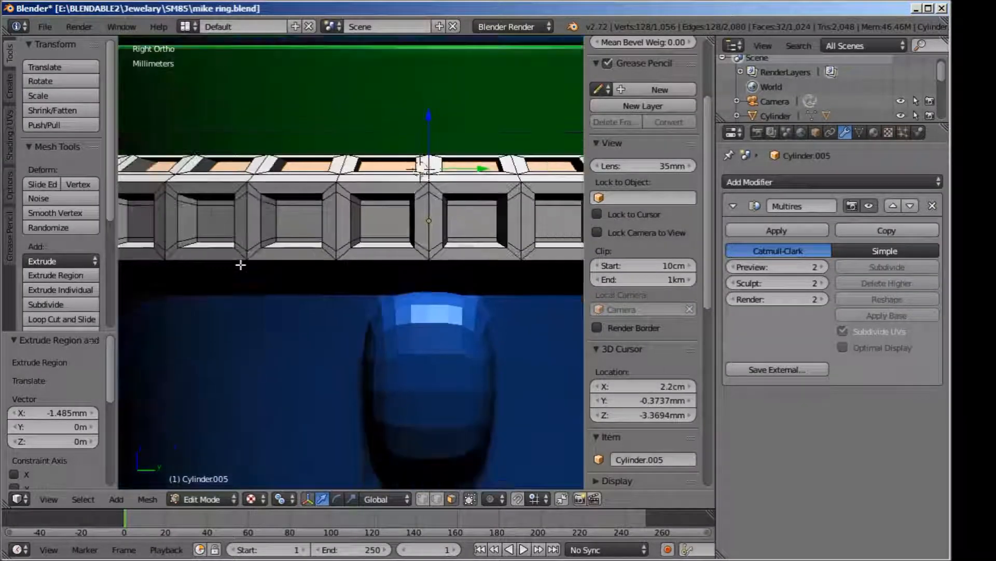
pyautogui.keyDown('shift'); pyautogui.moveTo(314, 163); pyautogui.dragTo(280, 273, button='middle'); pyautogui.keyUp('shift')
pyautogui.scroll(2, 280, 272)
pyautogui.scroll(-7, 280, 273)
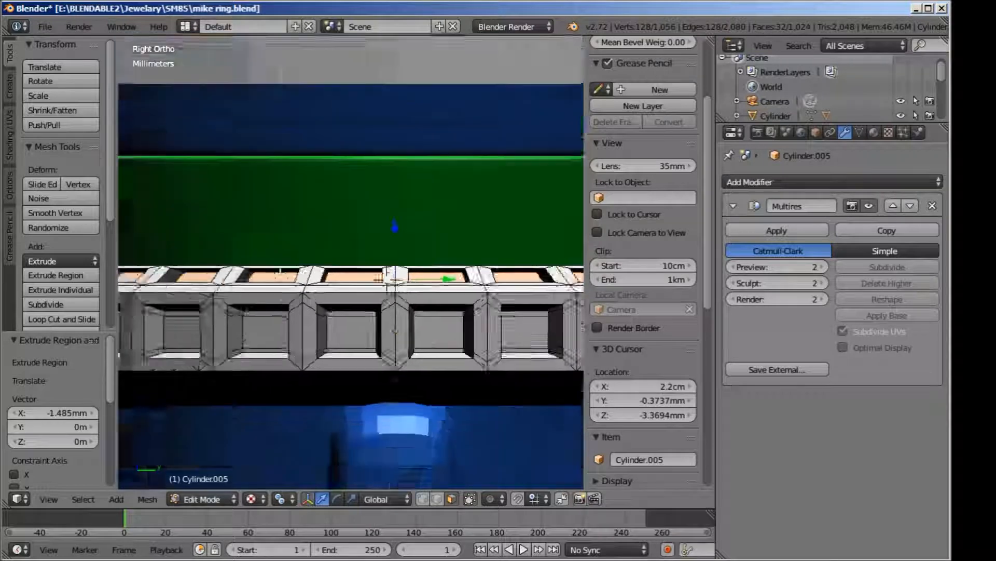
pyautogui.scroll(2, 281, 273)
pyautogui.scroll(6, 307, 279)
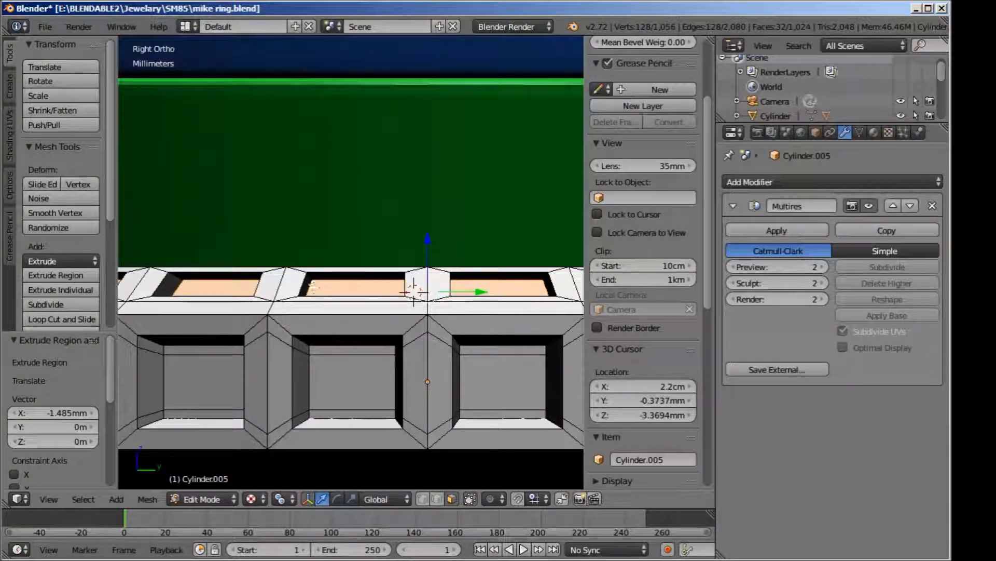
pyautogui.hotkey('ctrl', 'r')
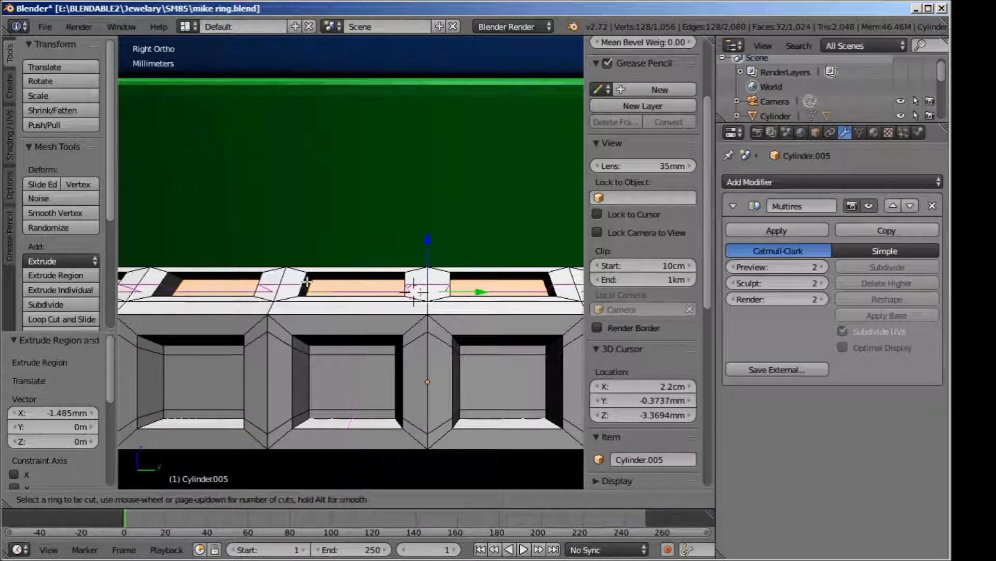
pyautogui.click(305, 284)
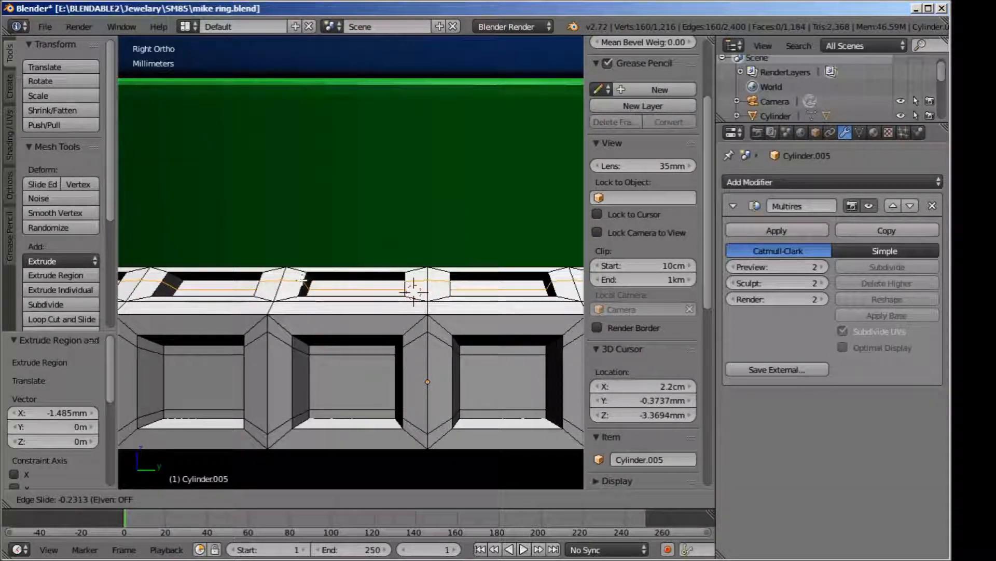
pyautogui.click(303, 281)
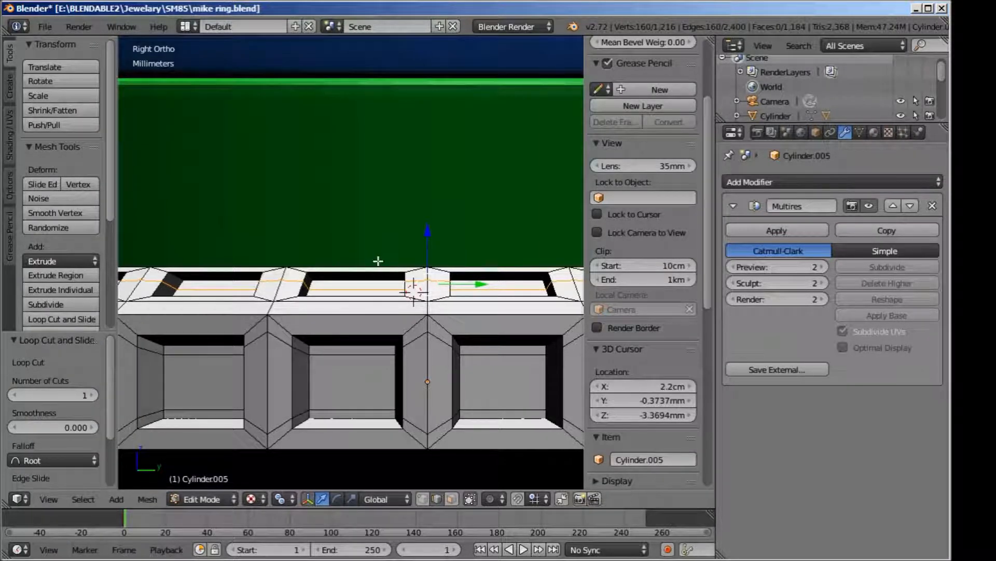
# Step: Isolate the ring in local view and examine the new loop cut across the recessed rim panels and dividers
pyautogui.moveTo(377, 258); pyautogui.dragTo(415, 296, button='middle')
pyautogui.keyDown('shift'); pyautogui.moveTo(452, 336); pyautogui.dragTo(337, 311, button='middle'); pyautogui.keyUp('shift')
pyautogui.scroll(3, 341, 337)
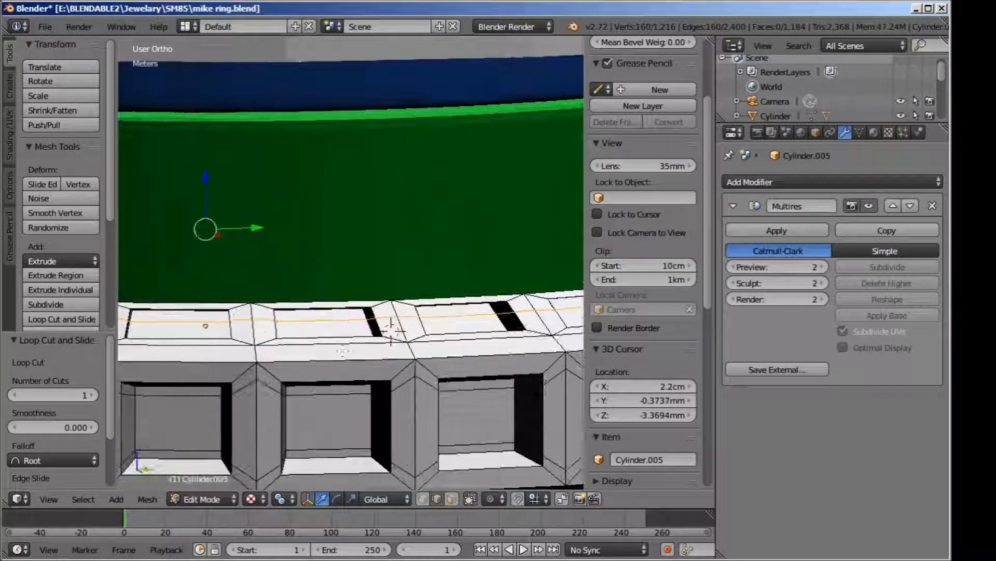
pyautogui.press('KP_Divide')
pyautogui.scroll(7, 422, 458)
pyautogui.scroll(4, 435, 379)
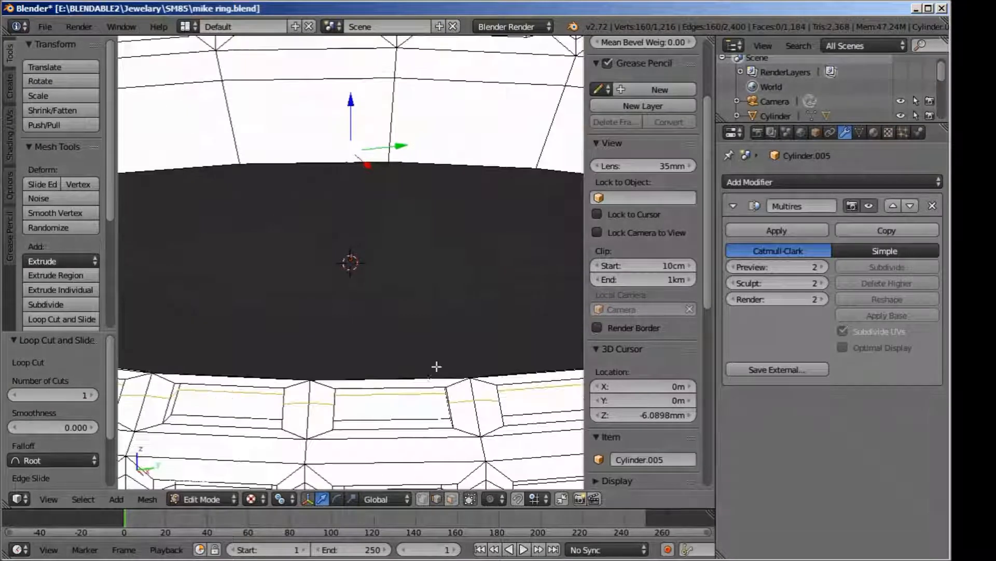
pyautogui.keyDown('shift'); pyautogui.moveTo(435, 379); pyautogui.dragTo(423, 273, button='middle'); pyautogui.keyUp('shift')
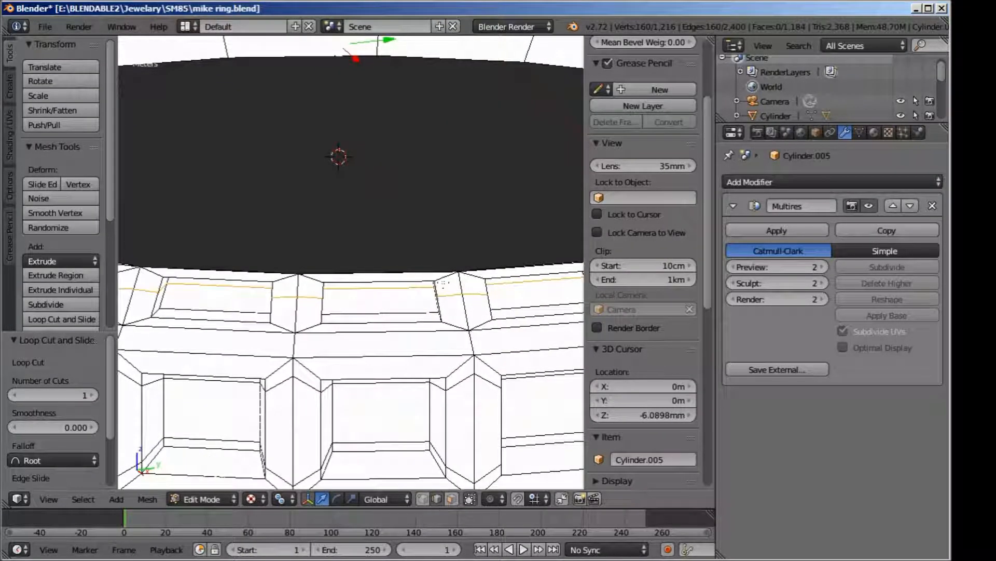
pyautogui.scroll(2, 429, 274)
pyautogui.moveTo(430, 276); pyautogui.dragTo(398, 275, button='middle')
pyautogui.scroll(-3, 443, 317)
pyautogui.scroll(-1, 397, 280)
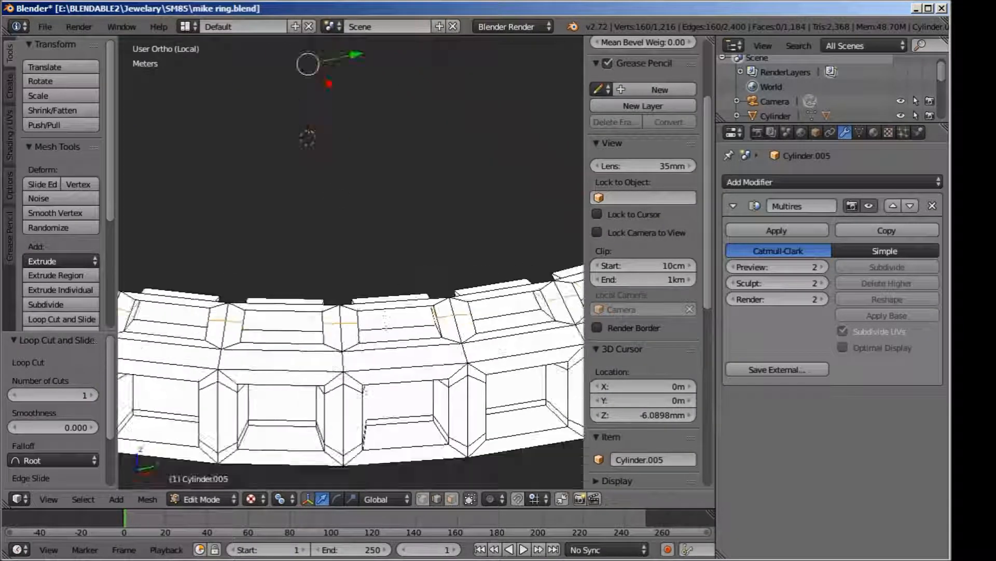
pyautogui.scroll(4, 384, 332)
# Step: Clear the selection and box-select the vertices along the rim's topmost edge in the front wireframe view
pyautogui.press('KP_1')
pyautogui.scroll(-10, 350, 350)
pyautogui.keyDown('shift'); pyautogui.moveTo(342, 216); pyautogui.dragTo(381, 258, button='middle'); pyautogui.keyUp('shift')
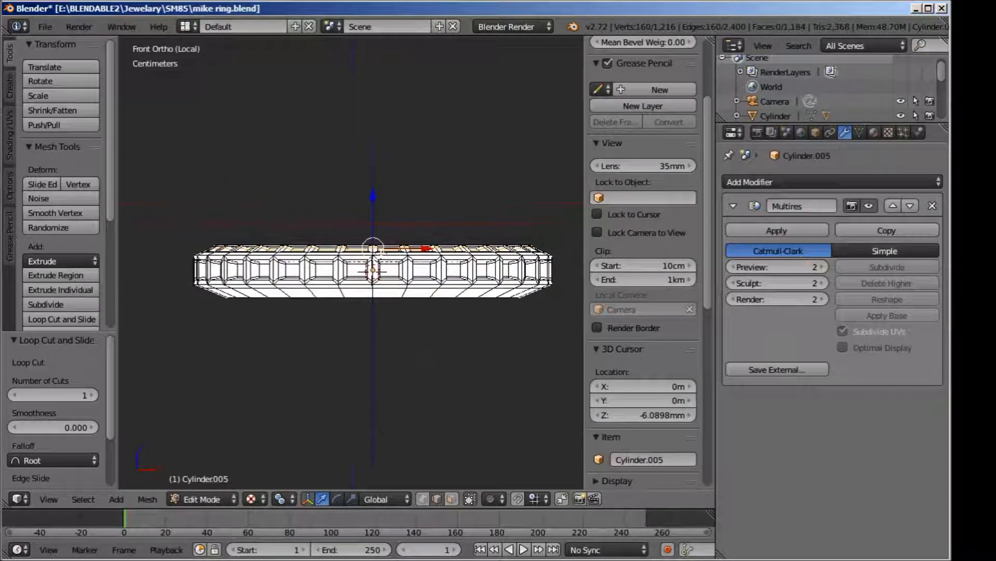
pyautogui.press('z')
pyautogui.scroll(2, 363, 225)
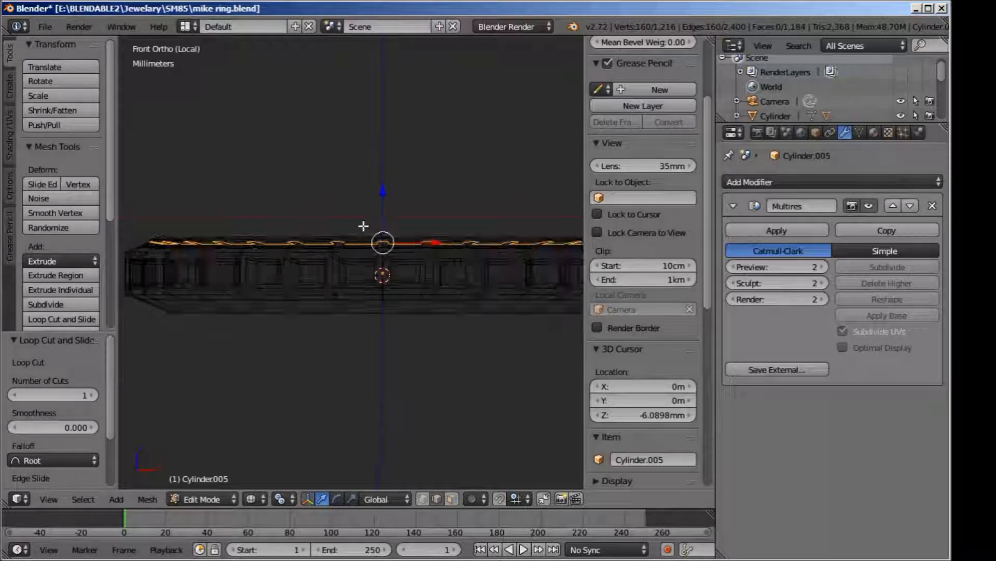
pyautogui.press('a')
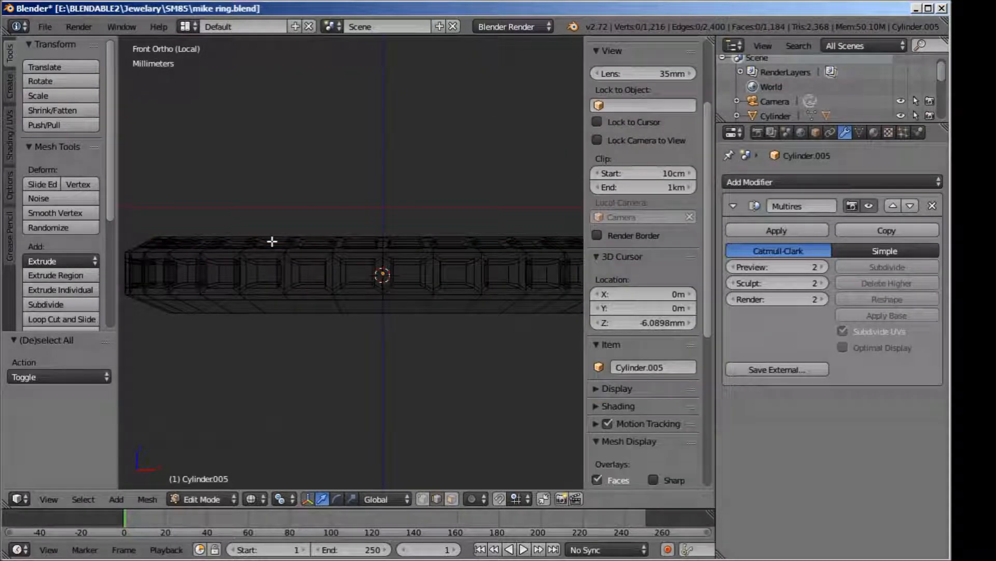
pyautogui.press('b')
pyautogui.press('Escape')
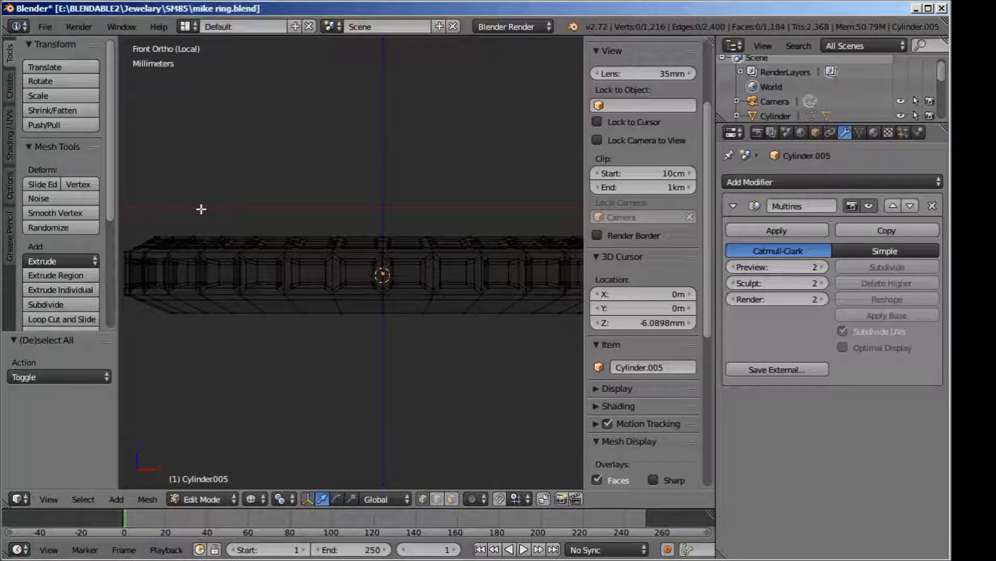
pyautogui.press('b')
pyautogui.moveTo(140, 208); pyautogui.dragTo(580, 238)
# Step: Examine from several angles which vertices along the rim's inner edge are selected
pyautogui.scroll(-2, 463, 185)
pyautogui.moveTo(460, 211); pyautogui.dragTo(443, 161, button='middle')
pyautogui.scroll(6, 488, 251)
pyautogui.scroll(2, 443, 160)
pyautogui.scroll(-5, 441, 163)
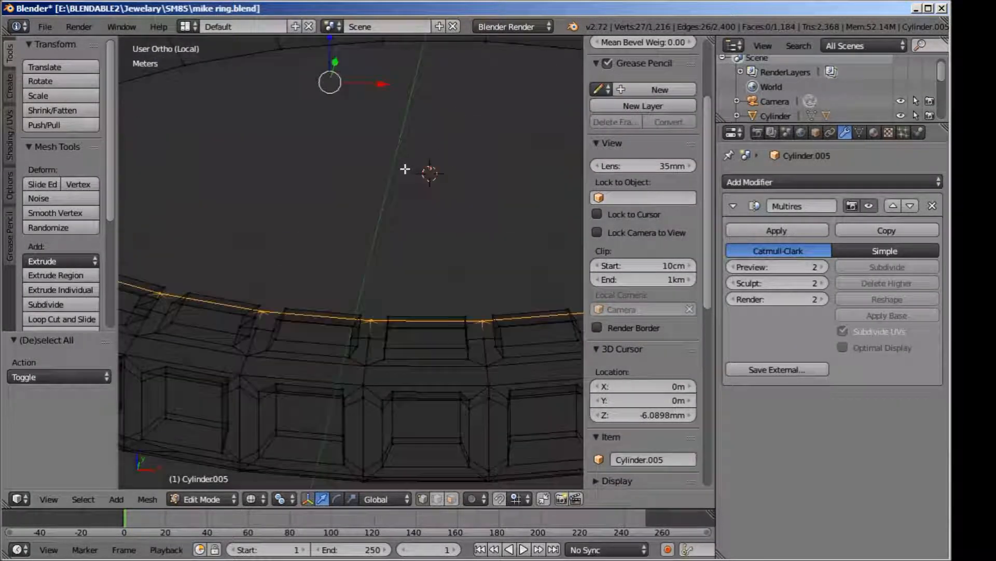
pyautogui.scroll(-1, 428, 230)
pyautogui.moveTo(427, 235); pyautogui.dragTo(338, 193, button='middle')
pyautogui.scroll(5, 343, 231)
pyautogui.scroll(5, 320, 201)
pyautogui.scroll(-3, 321, 200)
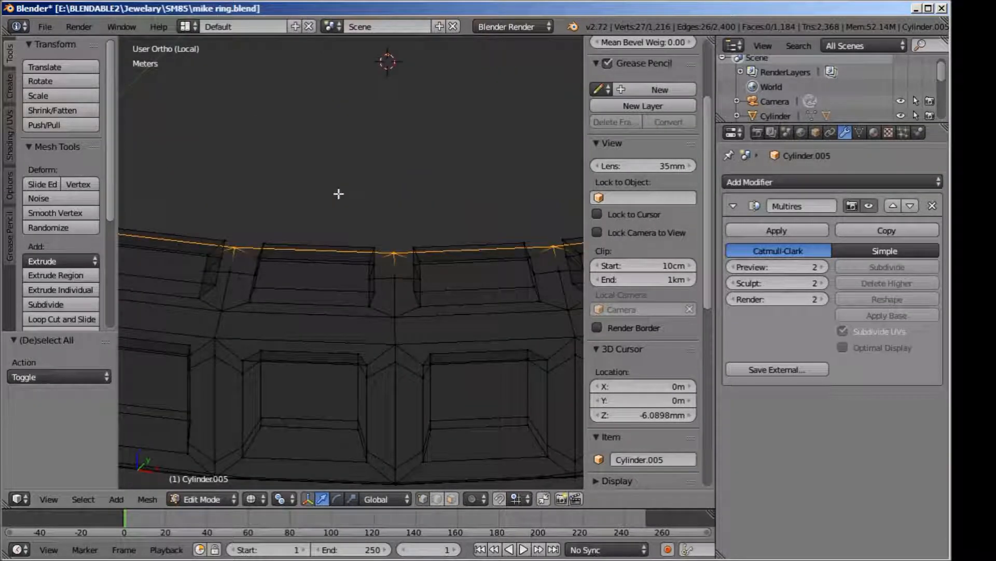
# Step: Return to solid display and replace the selection with the entire upper inner edge loop of the rim
pyautogui.press('z')
pyautogui.scroll(-4, 339, 194)
pyautogui.moveTo(406, 261); pyautogui.dragTo(278, 161, button='middle')
pyautogui.scroll(3, 424, 283)
pyautogui.scroll(-1, 419, 272)
pyautogui.scroll(4, 386, 224)
pyautogui.press('a')
pyautogui.keyDown('alt'); pyautogui.rightClick(387, 177); pyautogui.keyUp('alt')
# Step: Raise the selected inner edge loop about 1.8 mm along Z, and pull it higher in the front view
pyautogui.scroll(-10, 386, 177)
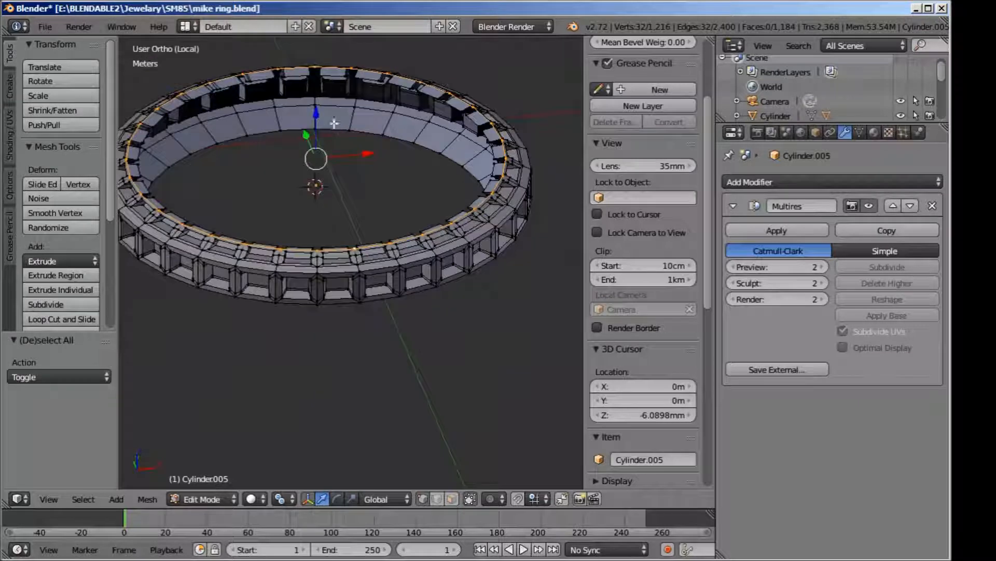
pyautogui.moveTo(318, 113); pyautogui.dragTo(318, 100)
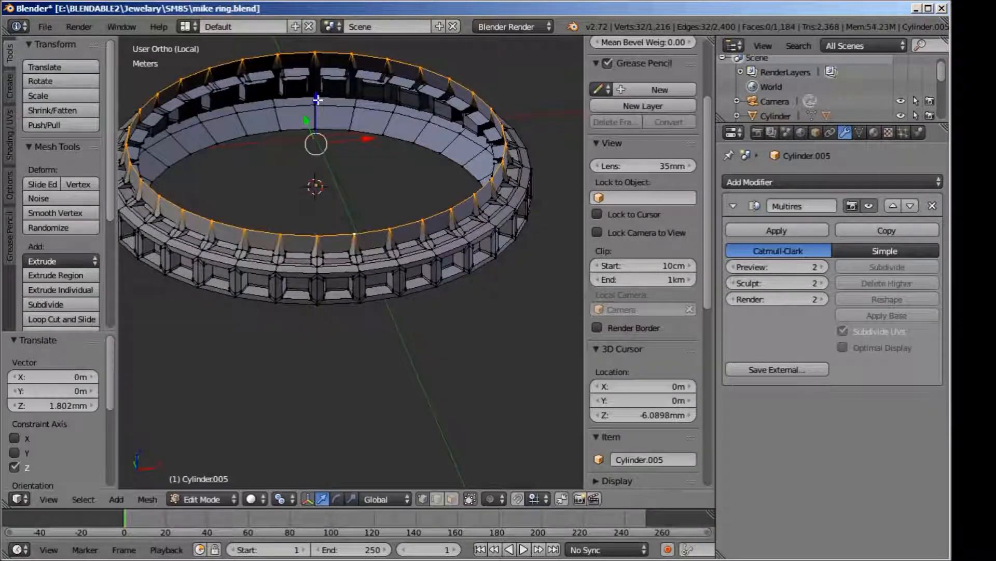
pyautogui.press('KP_1')
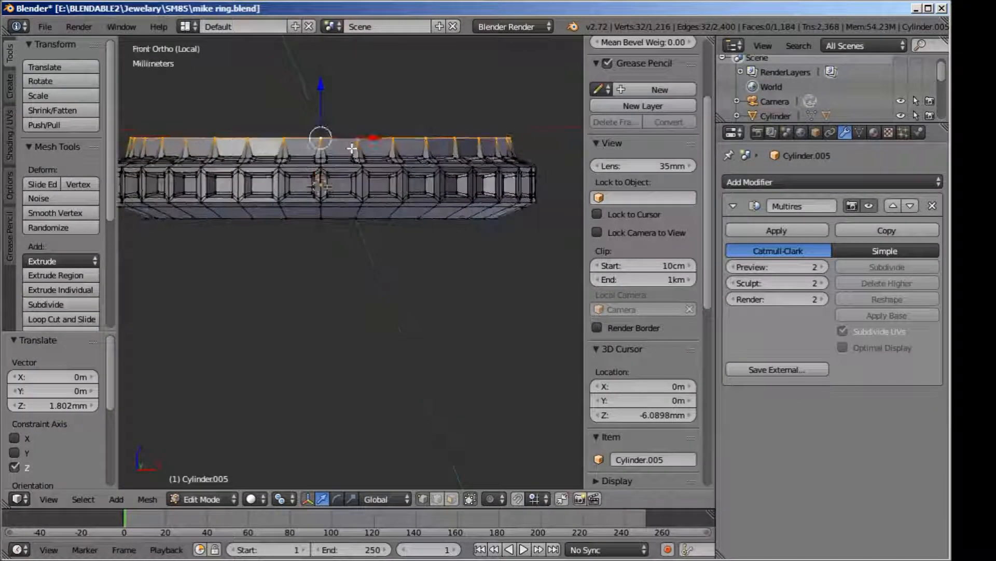
pyautogui.press('Tab')
pyautogui.scroll(2, 339, 115)
pyautogui.press('Tab')
pyautogui.scroll(1, 339, 114)
pyautogui.keyDown('shift'); pyautogui.moveTo(327, 56); pyautogui.dragTo(355, 190, button='middle'); pyautogui.keyUp('shift')
pyautogui.moveTo(327, 134); pyautogui.dragTo(329, 107)
# Step: Inspect the smoothed shape of the raised rim in Object Mode, and return to mesh editing
pyautogui.scroll(5, 321, 193)
pyautogui.keyDown('shift'); pyautogui.moveTo(322, 167); pyautogui.dragTo(368, 243, button='middle'); pyautogui.keyUp('shift')
pyautogui.scroll(-2, 353, 134)
pyautogui.press('Tab')
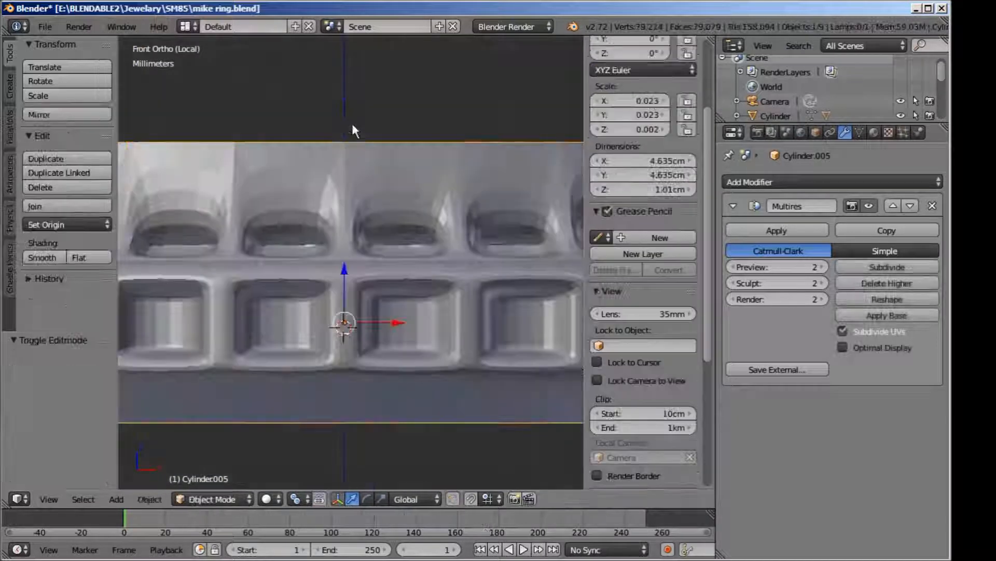
pyautogui.scroll(-1, 327, 127)
pyautogui.press('Tab')
# Step: Try toggling vertices at the base of a raised rim spike in the current selection
pyautogui.moveTo(322, 158); pyautogui.dragTo(383, 218, button='middle')
pyautogui.scroll(2, 448, 299)
pyautogui.keyDown('shift'); pyautogui.moveTo(448, 299); pyautogui.dragTo(369, 247, button='middle'); pyautogui.keyUp('shift')
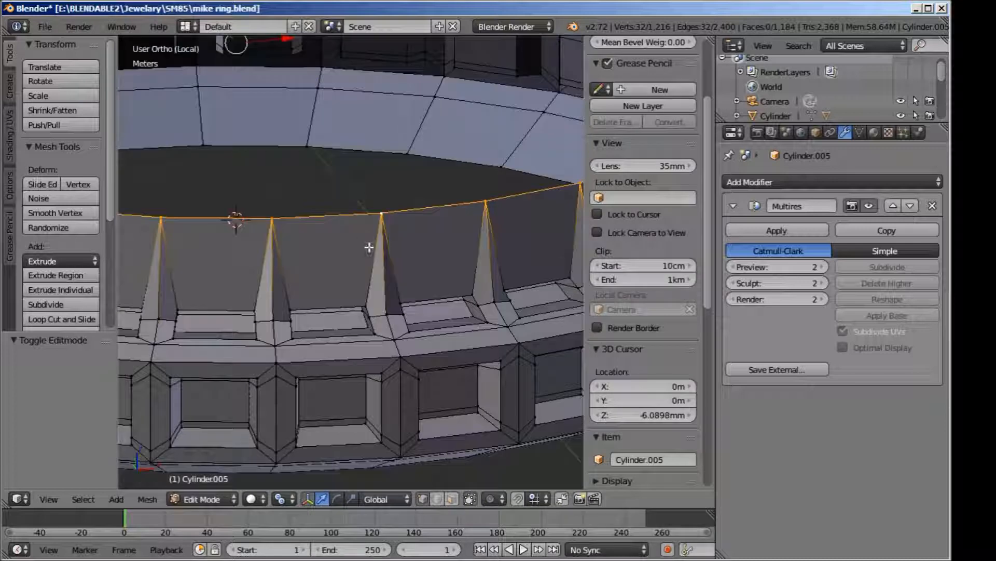
pyautogui.scroll(2, 369, 247)
pyautogui.scroll(-4, 369, 248)
pyautogui.scroll(3, 369, 249)
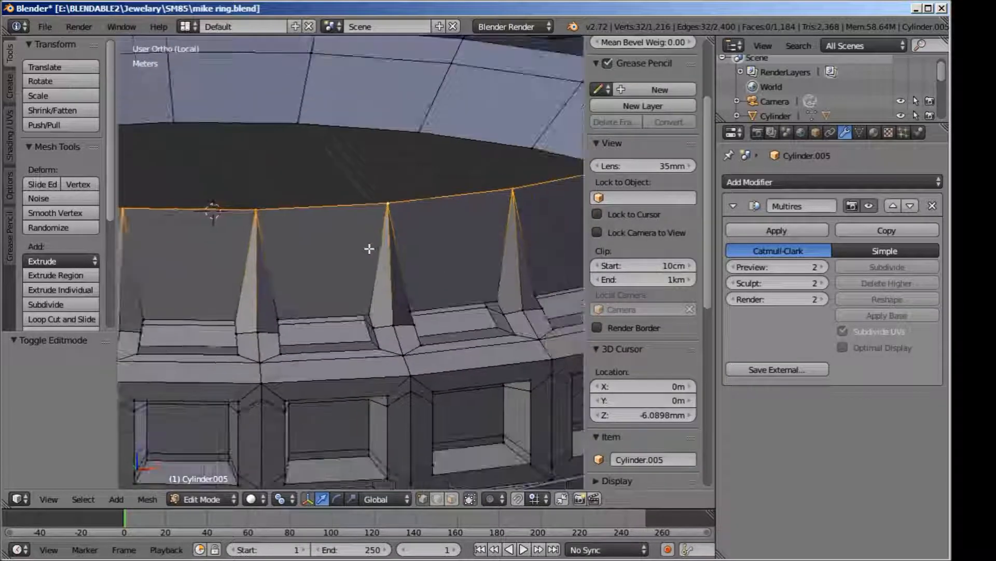
pyautogui.keyDown('shift'); pyautogui.rightClick(363, 306); pyautogui.keyUp('shift')
pyautogui.scroll(4, 362, 310)
pyautogui.keyDown('shift'); pyautogui.moveTo(353, 267); pyautogui.dragTo(334, 259, button='middle'); pyautogui.keyUp('shift')
pyautogui.keyDown('shift'); pyautogui.rightClick(336, 244); pyautogui.keyUp('shift')
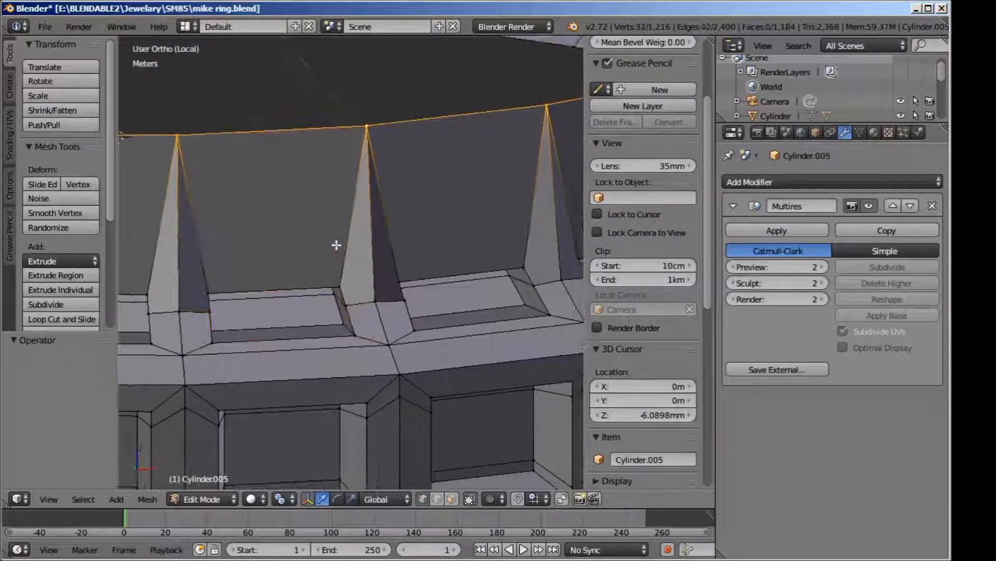
pyautogui.keyDown('shift'); pyautogui.rightClick(367, 304); pyautogui.keyUp('shift')
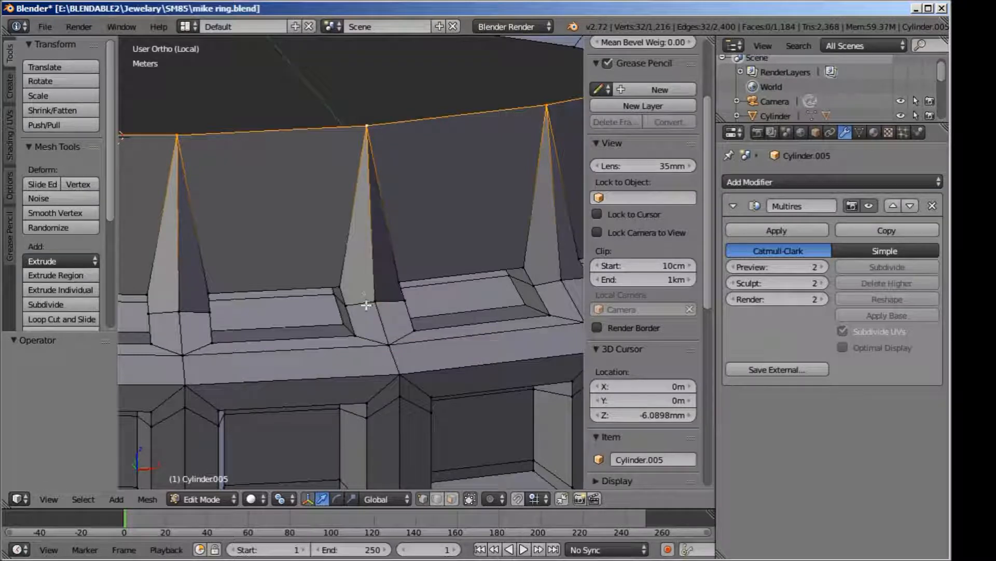
# Step: Delete the vertices of the raised edge loop and check the ring in Object Mode
pyautogui.moveTo(418, 275); pyautogui.dragTo(413, 260, button='middle')
pyautogui.scroll(-2, 414, 260)
pyautogui.scroll(3, 409, 228)
pyautogui.scroll(-1, 404, 192)
pyautogui.scroll(-3, 402, 179)
pyautogui.scroll(1, 402, 178)
pyautogui.press('x')
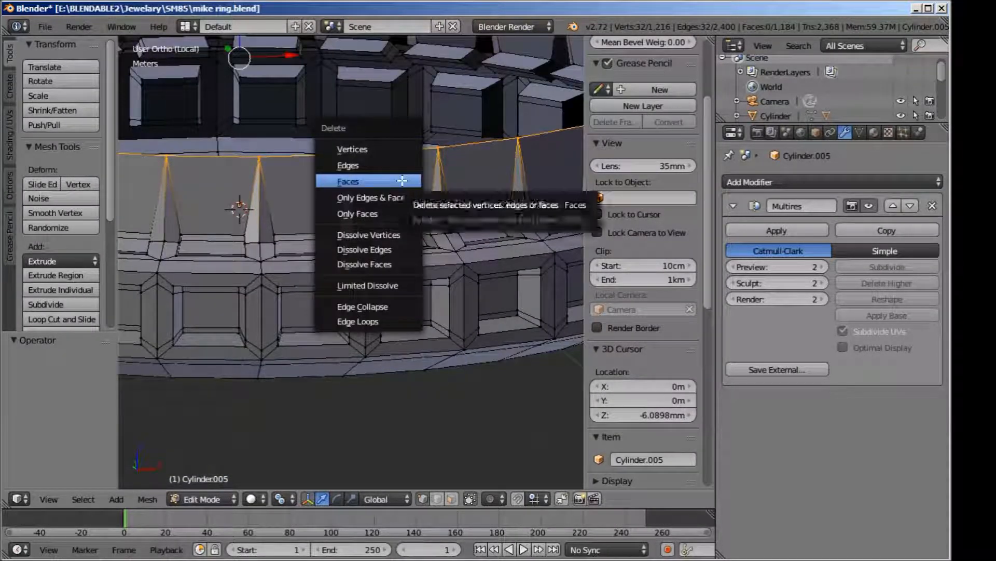
pyautogui.click(405, 149)
pyautogui.press('Tab')
pyautogui.press('Tab')
# Step: Select individual corner vertices beside a gap in the rim, and undo back to before the raised loop's deletion
pyautogui.scroll(5, 389, 258)
pyautogui.moveTo(314, 178); pyautogui.dragTo(386, 198, button='middle')
pyautogui.rightClick(384, 200)
pyautogui.scroll(4, 375, 200)
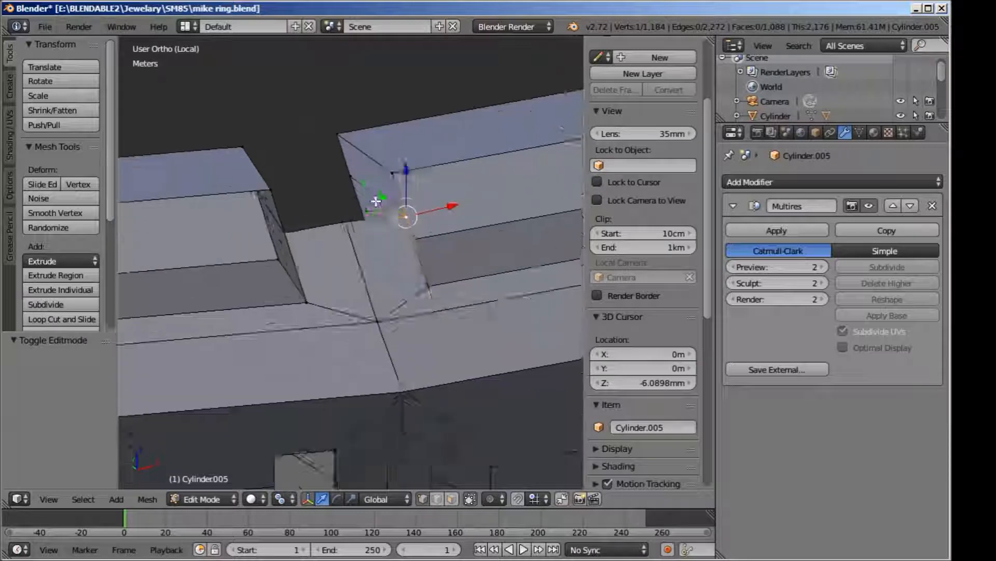
pyautogui.rightClick(402, 160)
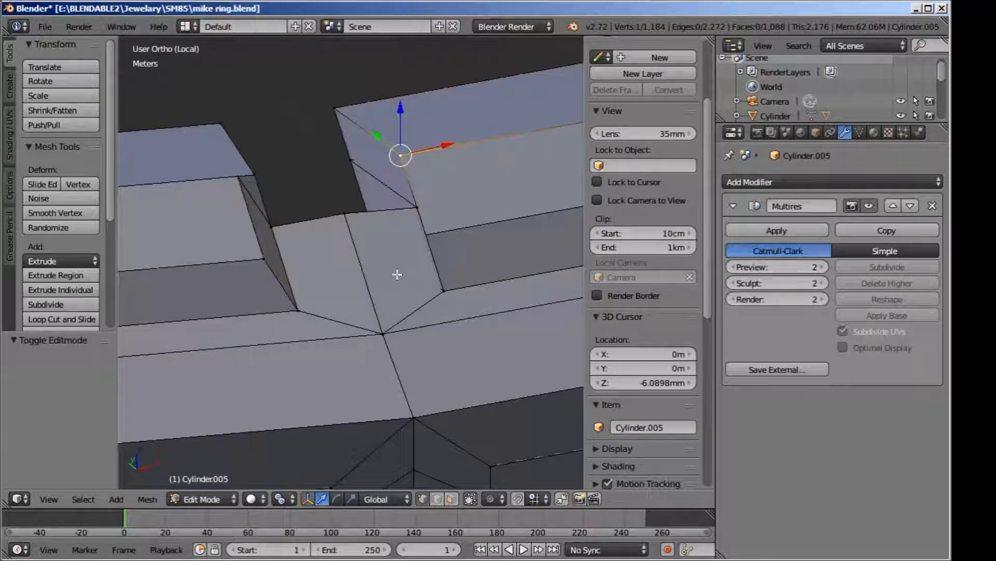
pyautogui.hotkey('ctrl', 'z')
pyautogui.hotkey('ctrl', 'z')
pyautogui.hotkey('ctrl', 'z')
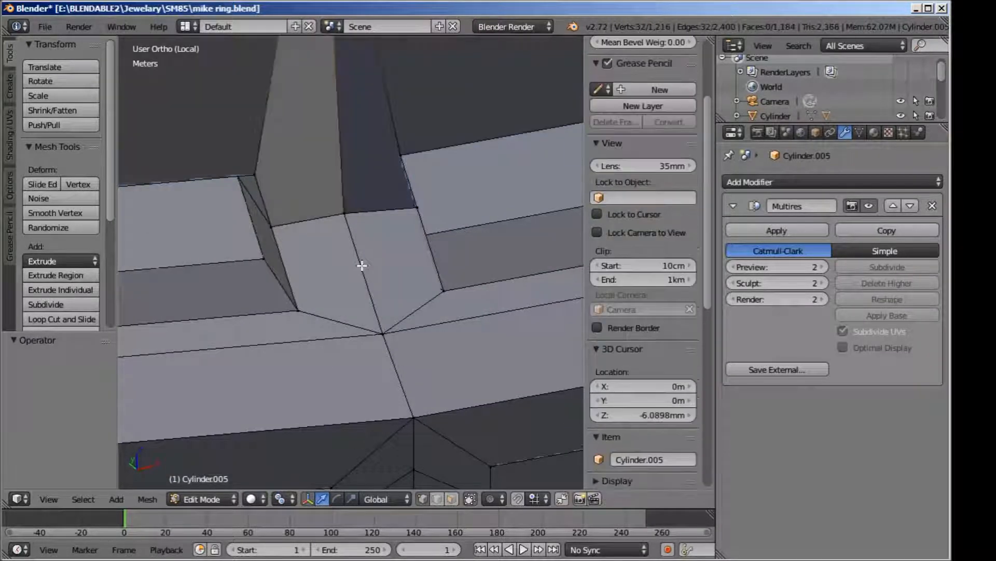
# Step: Extend the raised edge loop selection with two vertices at the base of the rim spikes
pyautogui.scroll(-5, 362, 264)
pyautogui.scroll(2, 383, 228)
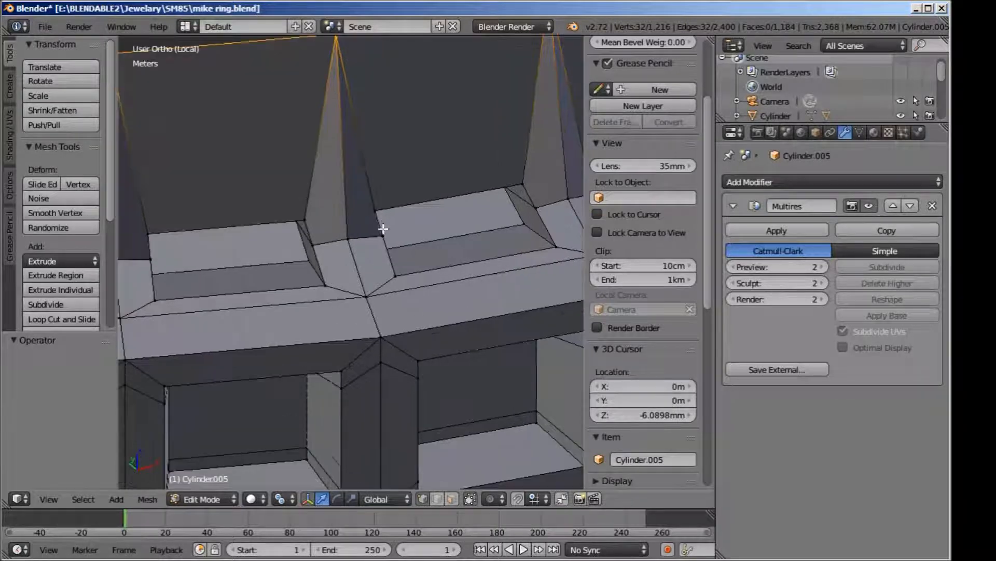
pyautogui.moveTo(384, 228); pyautogui.dragTo(402, 216, button='middle')
pyautogui.scroll(-3, 404, 217)
pyautogui.moveTo(436, 156); pyautogui.dragTo(436, 225, button='middle')
pyautogui.scroll(2, 436, 225)
pyautogui.scroll(1, 436, 225)
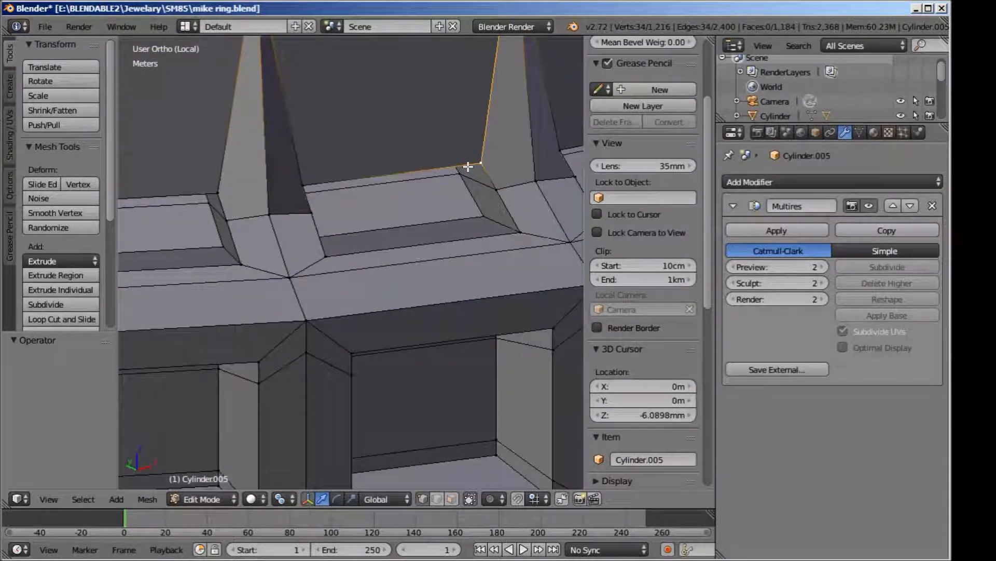
# Step: Examine the raised spikes and selected vertices from the front in wireframe and solid display
pyautogui.press('KP_1')
pyautogui.scroll(-5, 467, 166)
pyautogui.keyDown('shift'); pyautogui.moveTo(432, 148); pyautogui.dragTo(486, 276, button='middle'); pyautogui.keyUp('shift')
pyautogui.scroll(-3, 481, 268)
pyautogui.press('z')
pyautogui.scroll(4, 423, 258)
pyautogui.scroll(3, 328, 174)
pyautogui.press('z')
pyautogui.scroll(-3, 329, 176)
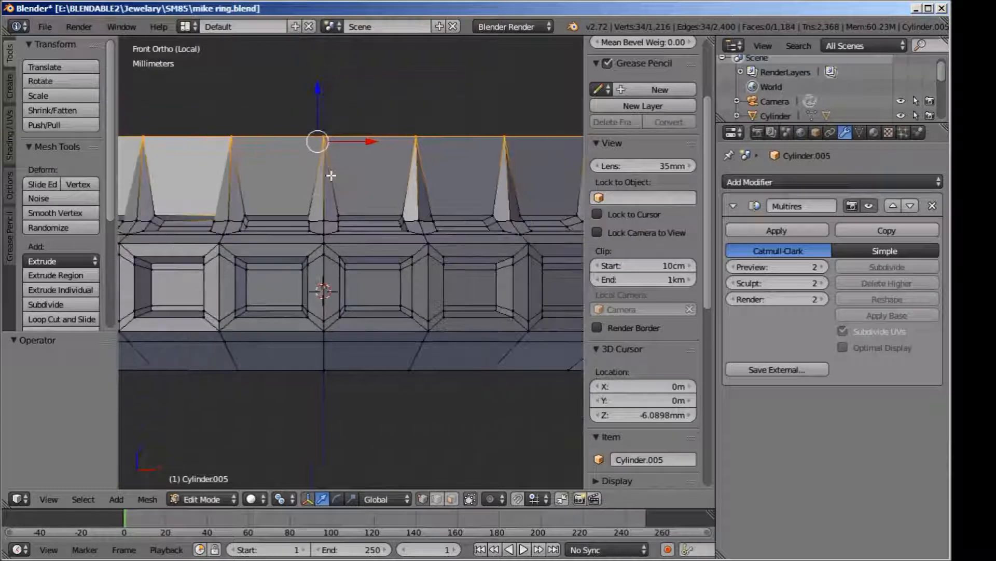
# Step: Try to fill a face from the selected vertices at the base of the rim spikes
pyautogui.keyDown('shift'); pyautogui.scroll(2, 330, 175); pyautogui.keyUp('shift')
pyautogui.scroll(6, 309, 204)
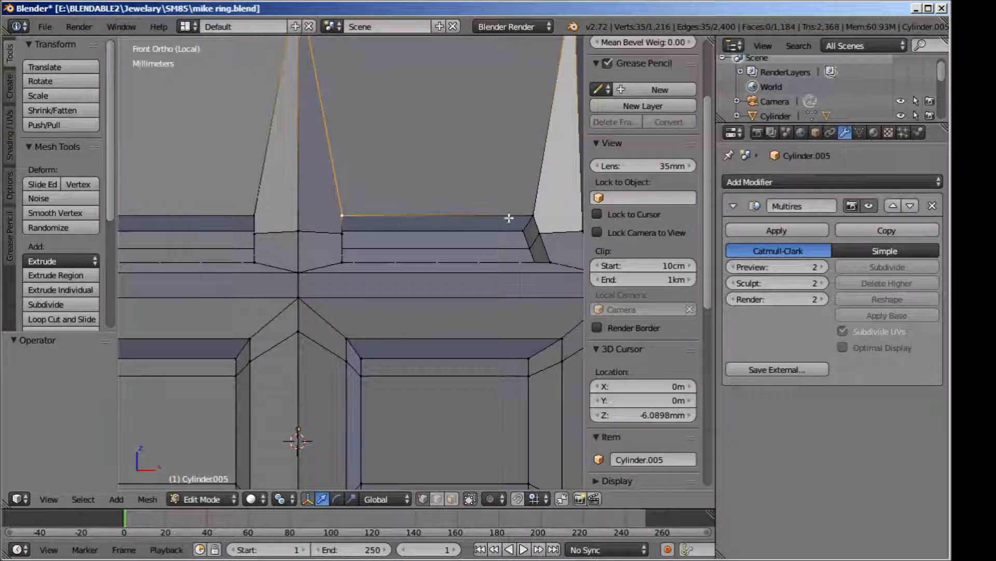
pyautogui.press('f')
pyautogui.moveTo(544, 208)
pyautogui.keyDown('shift'); pyautogui.mouseDown(button='middle')
pyautogui.moveTo(356, 212)
pyautogui.moveTo(344, 220)
pyautogui.moveTo(380, 242)
pyautogui.moveTo(391, 238)
pyautogui.moveTo(327, 250)
pyautogui.moveTo(329, 280)
pyautogui.moveTo(414, 155)
pyautogui.mouseUp(button='middle'); pyautogui.keyUp('shift')
pyautogui.press('z')
pyautogui.scroll(5, 327, 278)
# Step: Select all faces of the raised spiked band around the rim and move them up about 1.06 mm along Z
pyautogui.rightClick(319, 209)
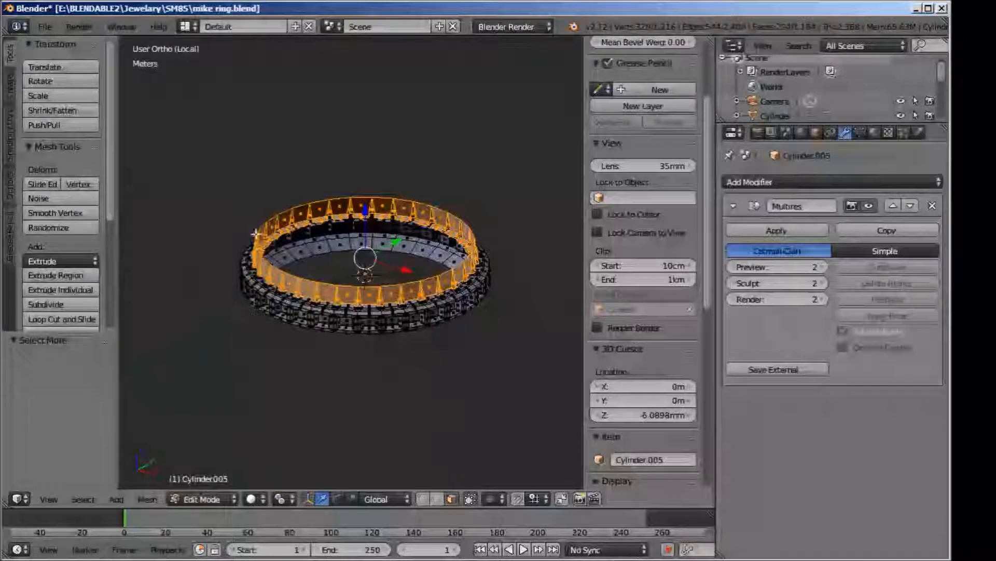
pyautogui.scroll(10, 456, 267)
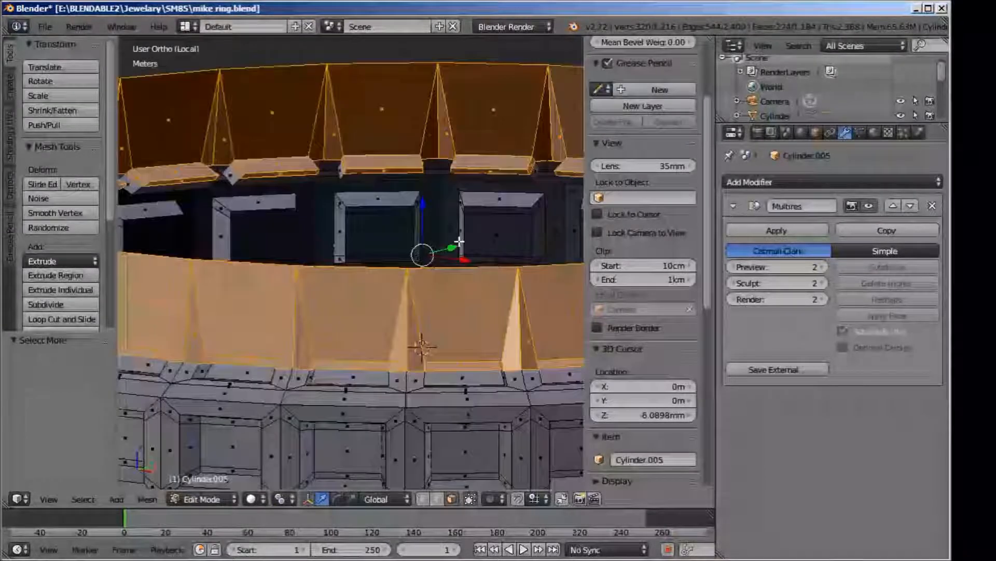
pyautogui.scroll(-1, 340, 191)
pyautogui.moveTo(410, 197); pyautogui.dragTo(416, 171)
pyautogui.scroll(-1, 415, 171)
pyautogui.moveTo(351, 276); pyautogui.dragTo(430, 266, button='middle')
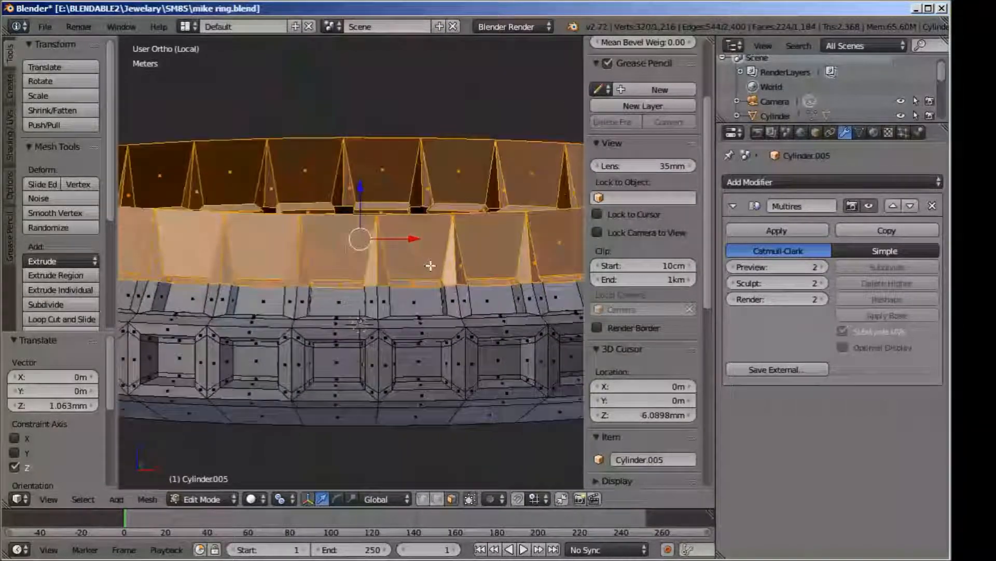
# Step: Show the full scene from the side, raise the spiked band about 3.19 mm along Z and scale it by about 1.105
pyautogui.press('KP_1')
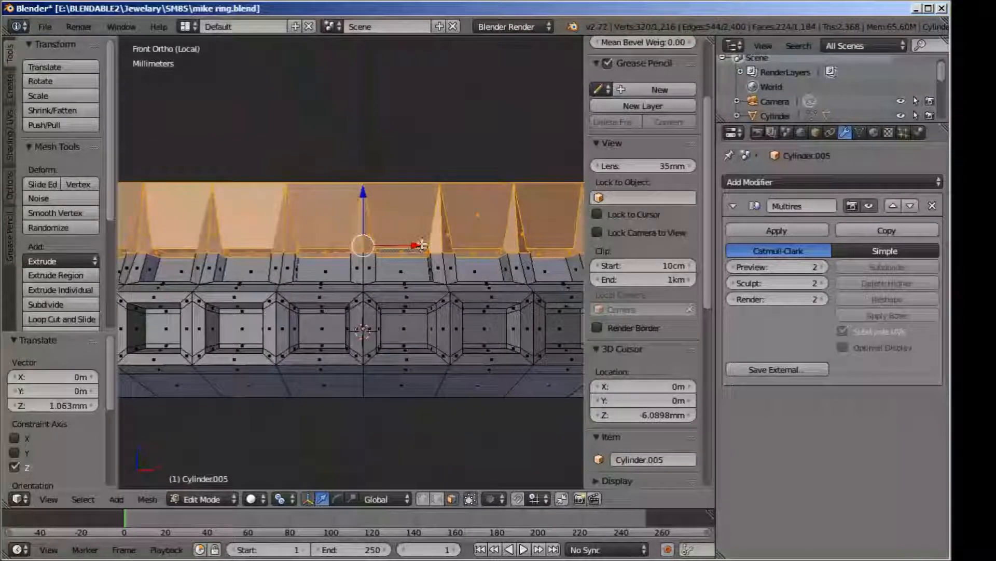
pyautogui.press('KP_Divide')
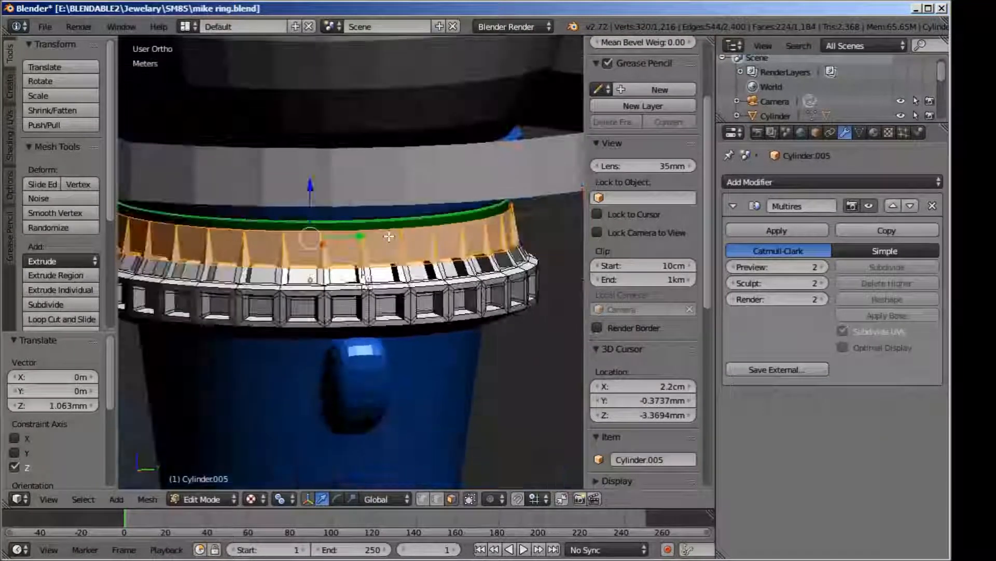
pyautogui.press('KP_1')
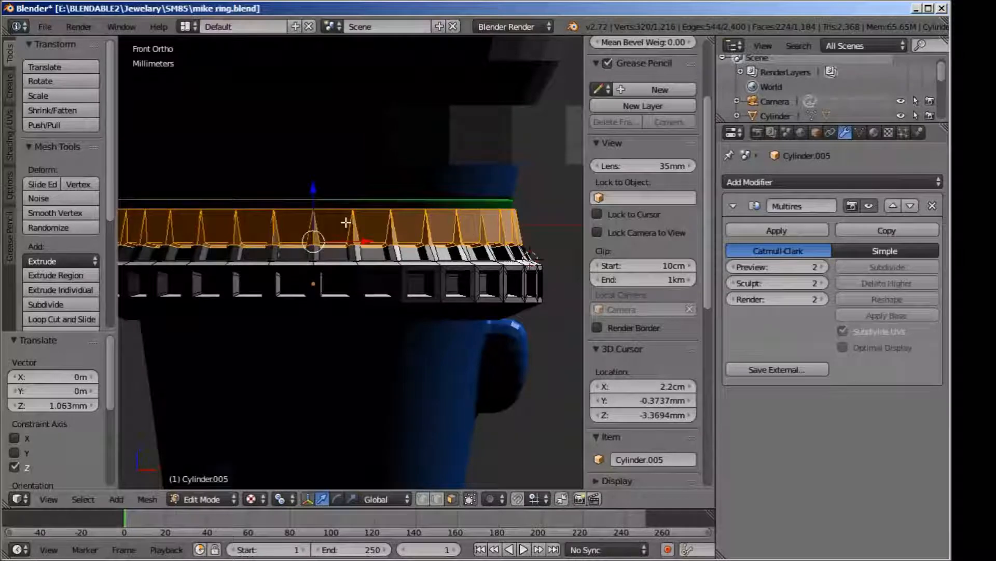
pyautogui.press('KP_3')
pyautogui.moveTo(321, 187); pyautogui.dragTo(321, 158)
pyautogui.moveTo(337, 275); pyautogui.dragTo(338, 276)
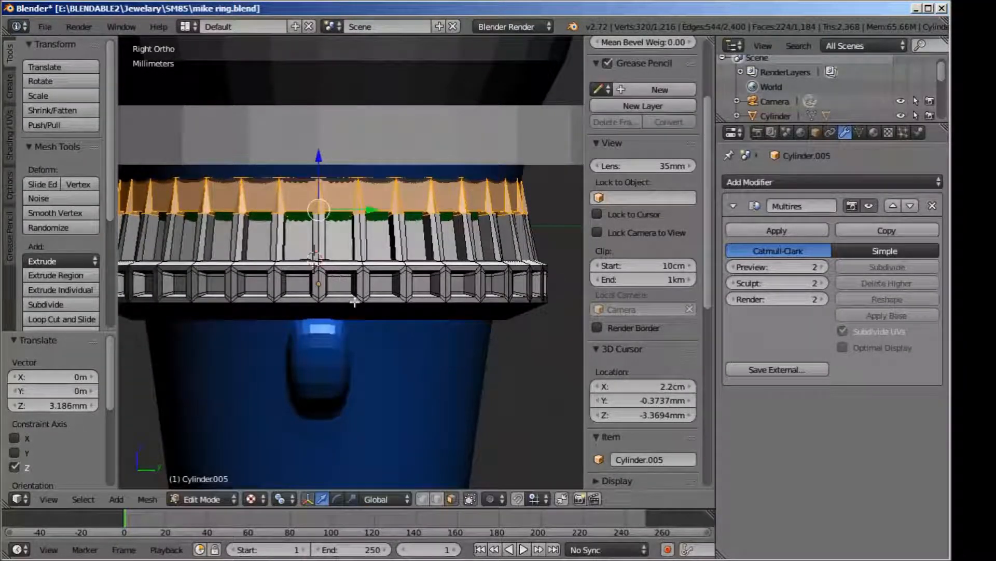
pyautogui.press('s')
pyautogui.click(369, 326)
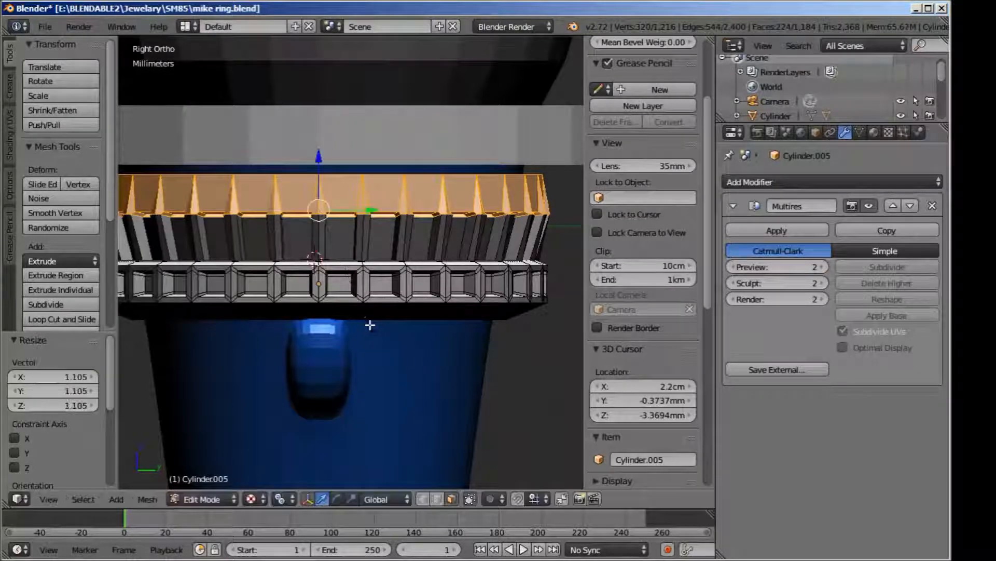
# Step: Raise the spiked band further along Z, ending with a move of about 2.35 mm, and check the smoothed ring in Object Mode between moves
pyautogui.scroll(-2, 346, 246)
pyautogui.moveTo(328, 175); pyautogui.dragTo(328, 156)
pyautogui.press('Tab')
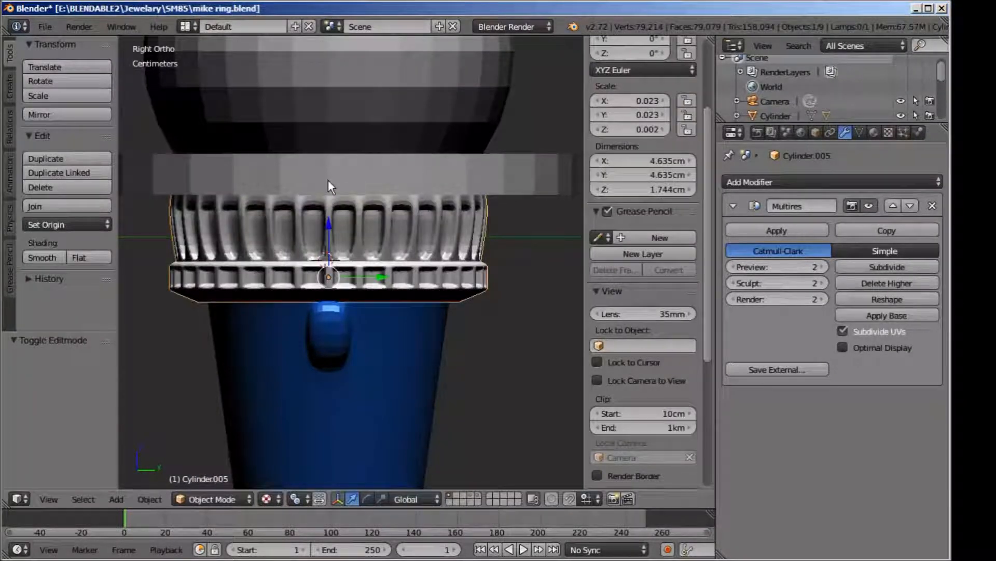
pyautogui.press('Tab')
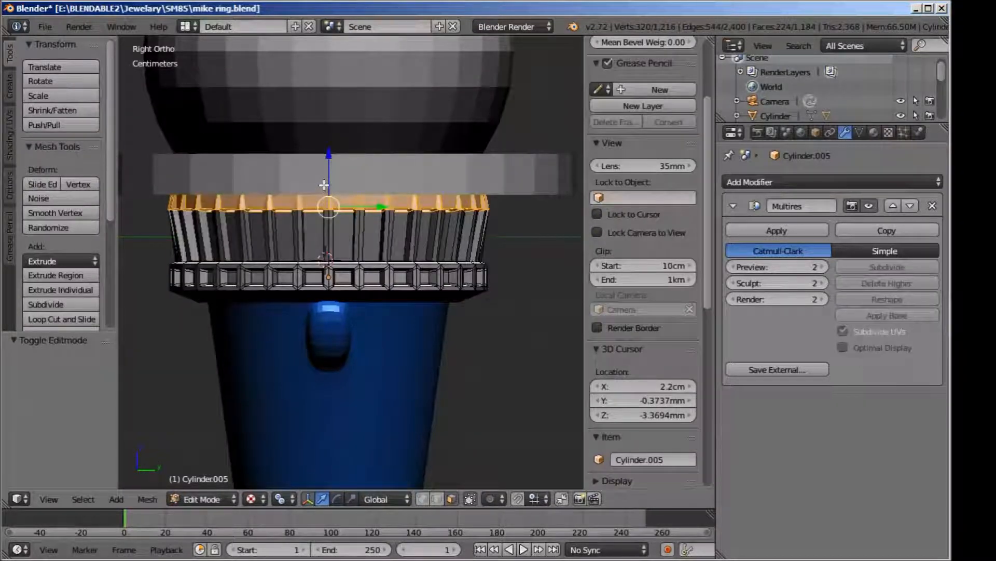
pyautogui.moveTo(327, 154); pyautogui.dragTo(334, 143)
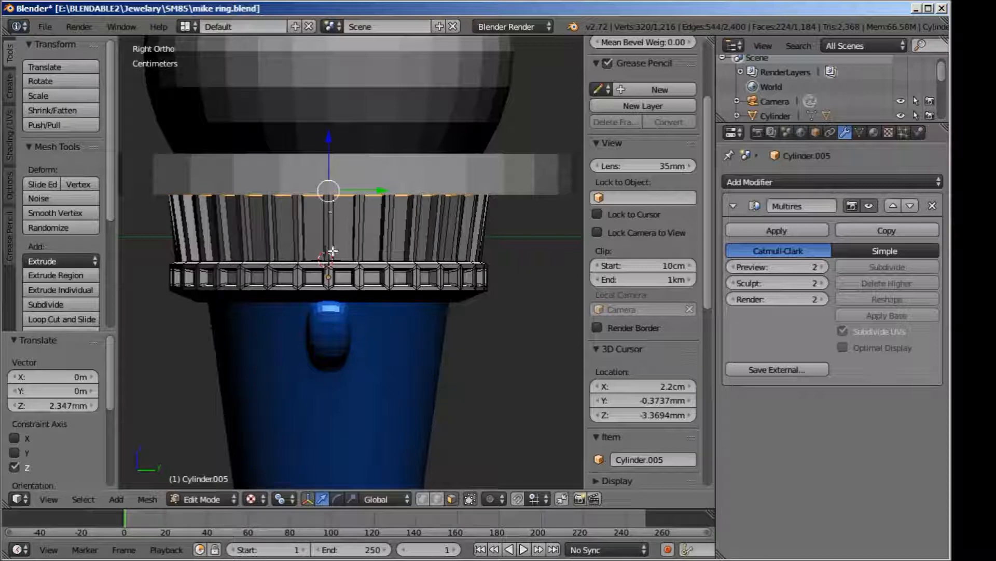
# Step: Flare the upper band by scaling it outward, raising it about 0.32 mm and scaling it again by about 1.023
pyautogui.press('s')
pyautogui.click(339, 258)
pyautogui.press('Tab')
pyautogui.press('Tab')
pyautogui.moveTo(333, 157); pyautogui.dragTo(333, 154)
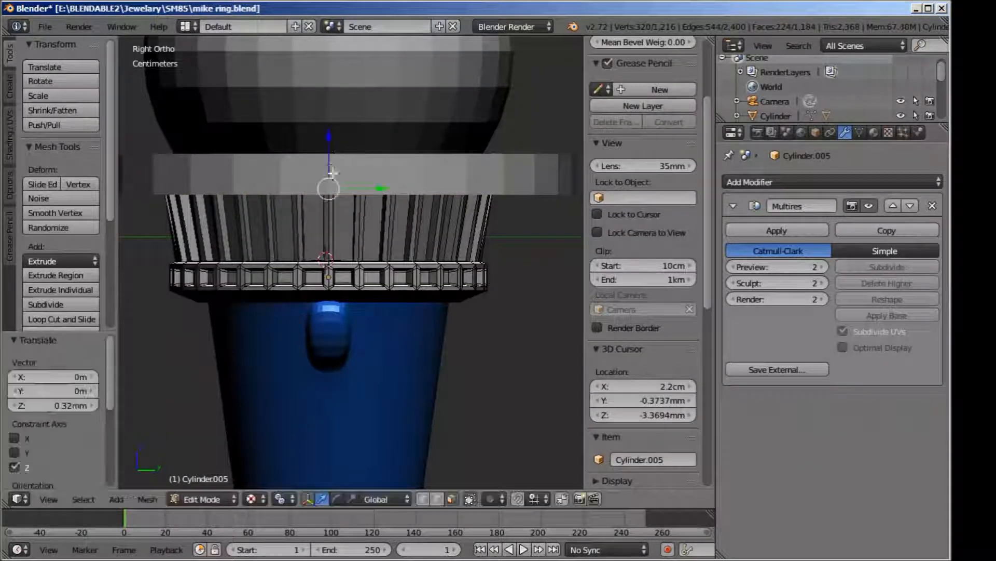
pyautogui.press('Tab')
pyautogui.press('Tab')
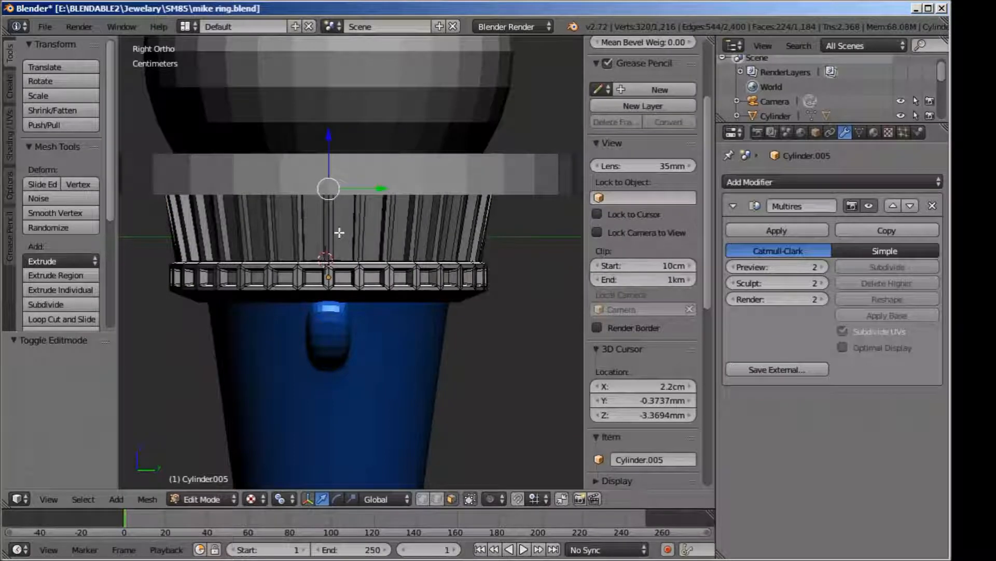
pyautogui.press('s')
pyautogui.click(341, 234)
# Step: Isolate the ring in local view and delete the faces of the selected top band
pyautogui.press('Home')
pyautogui.press('Delete')
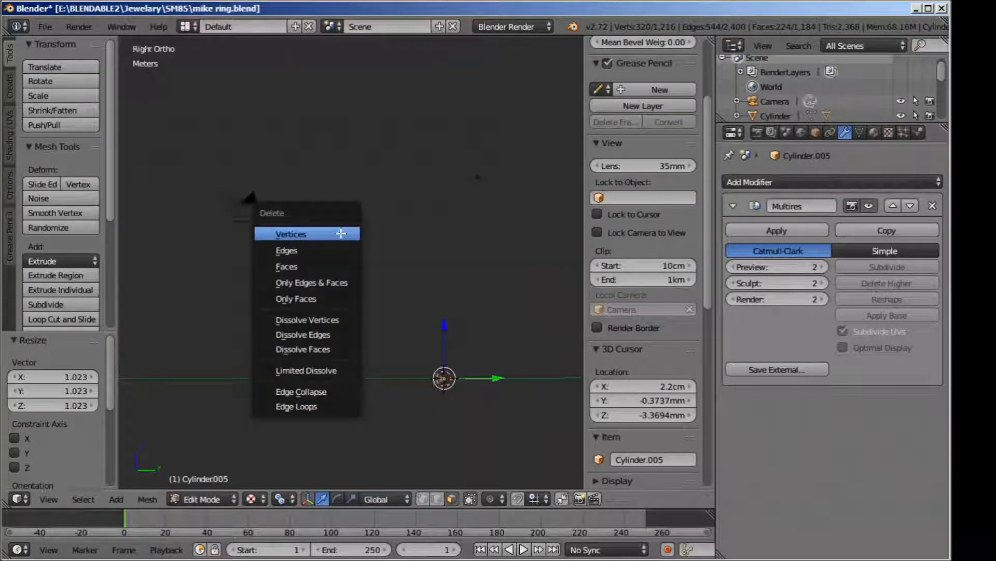
pyautogui.rightClick(340, 233)
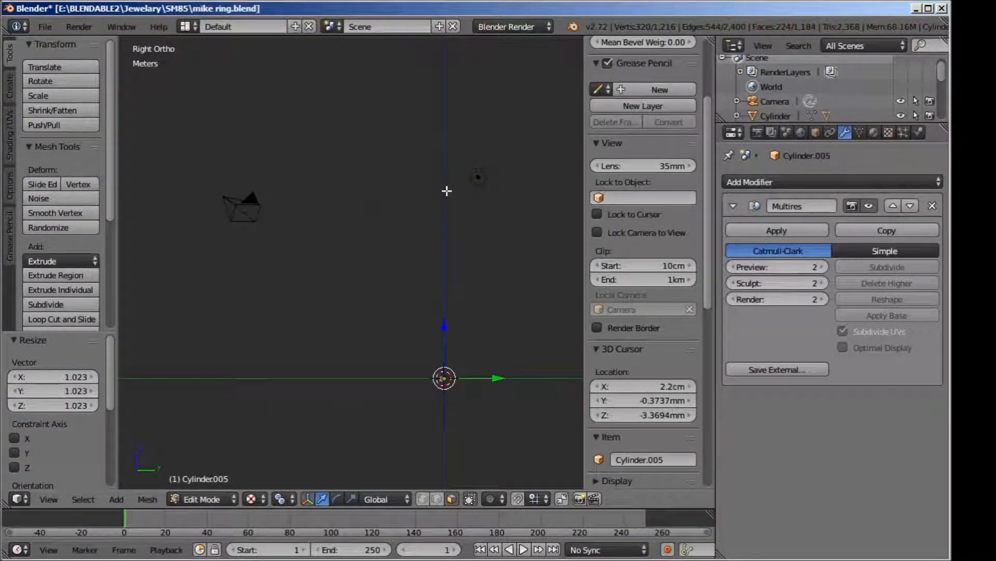
pyautogui.press('KP_Divide')
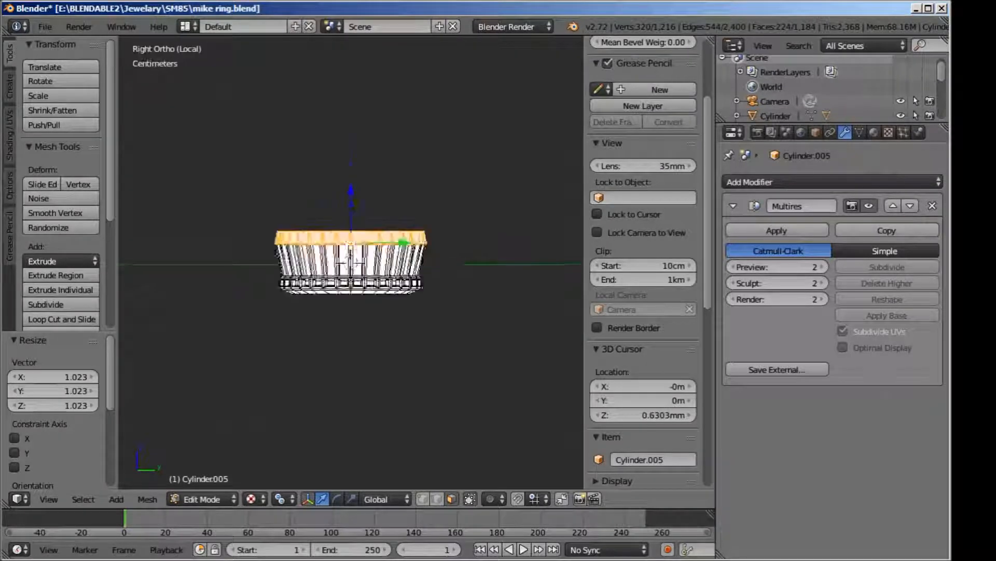
pyautogui.press('Delete')
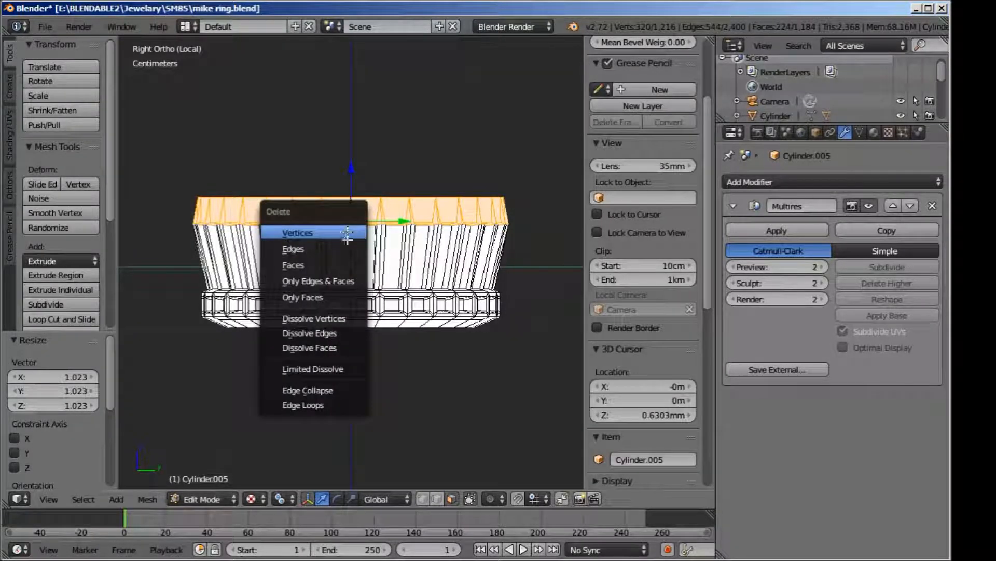
pyautogui.click(346, 265)
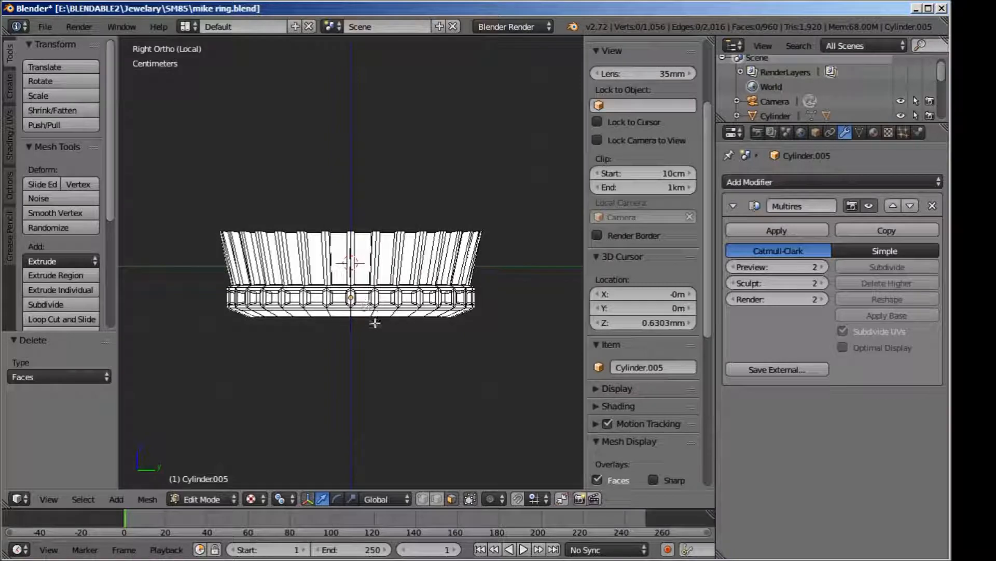
# Step: Examine the collar's open top edge in local view and the collar's fit around the microphone in the full scene
pyautogui.moveTo(361, 308); pyautogui.dragTo(411, 353, button='middle')
pyautogui.moveTo(319, 363); pyautogui.dragTo(406, 363, button='middle')
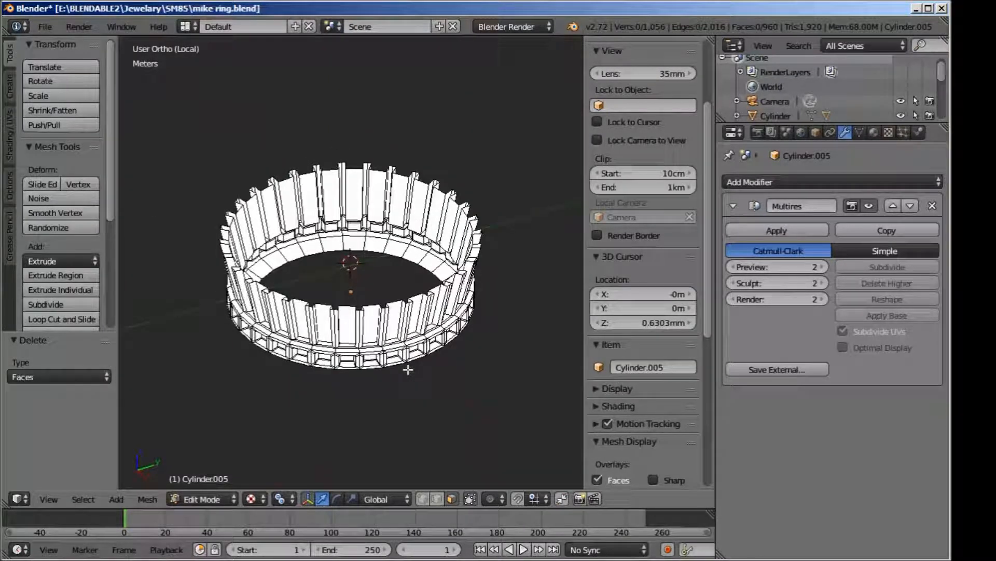
pyautogui.press('KP_Divide')
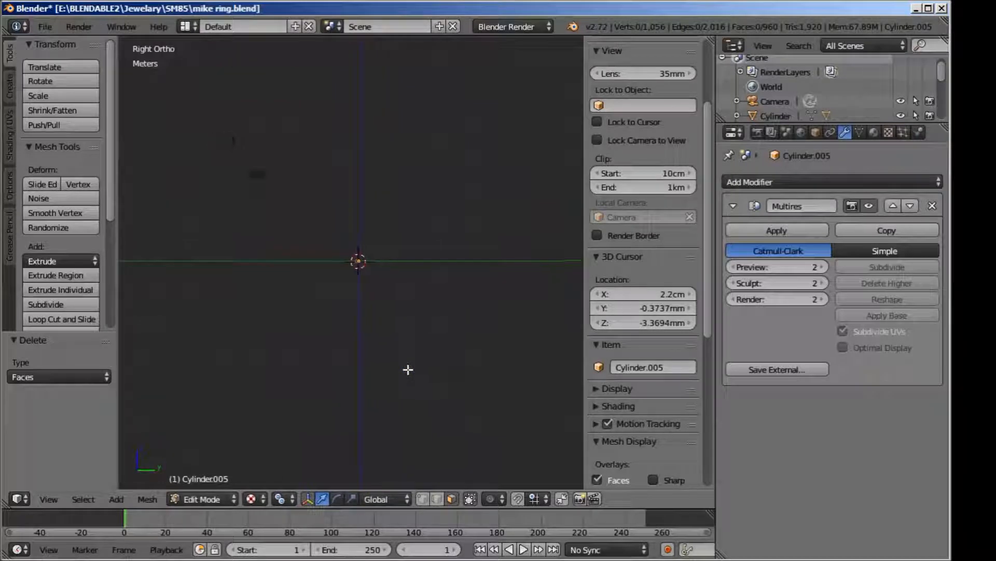
pyautogui.scroll(20, 338, 221)
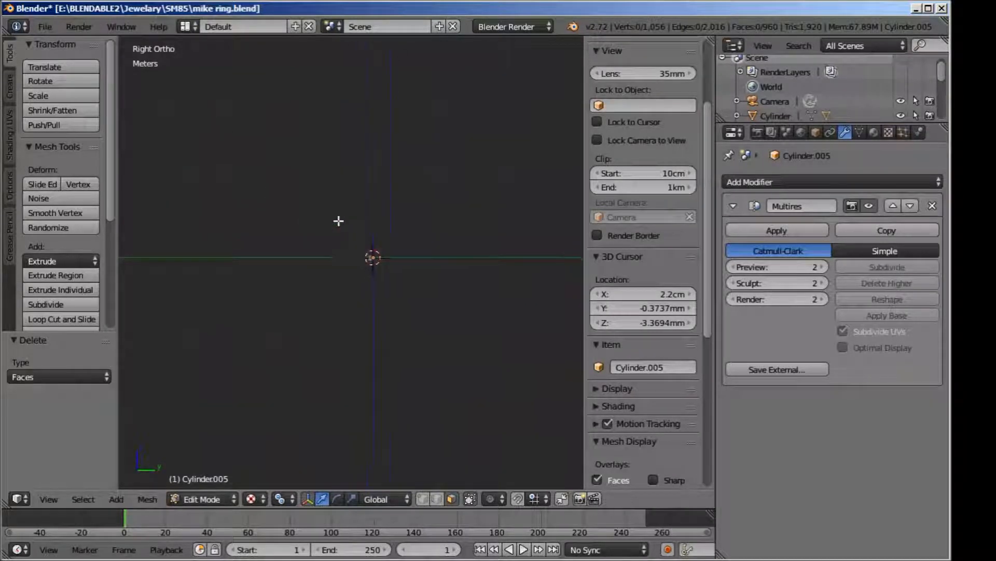
pyautogui.keyDown('shift'); pyautogui.moveTo(510, 287); pyautogui.dragTo(401, 254, button='middle'); pyautogui.keyUp('shift')
pyautogui.scroll(8, 429, 278)
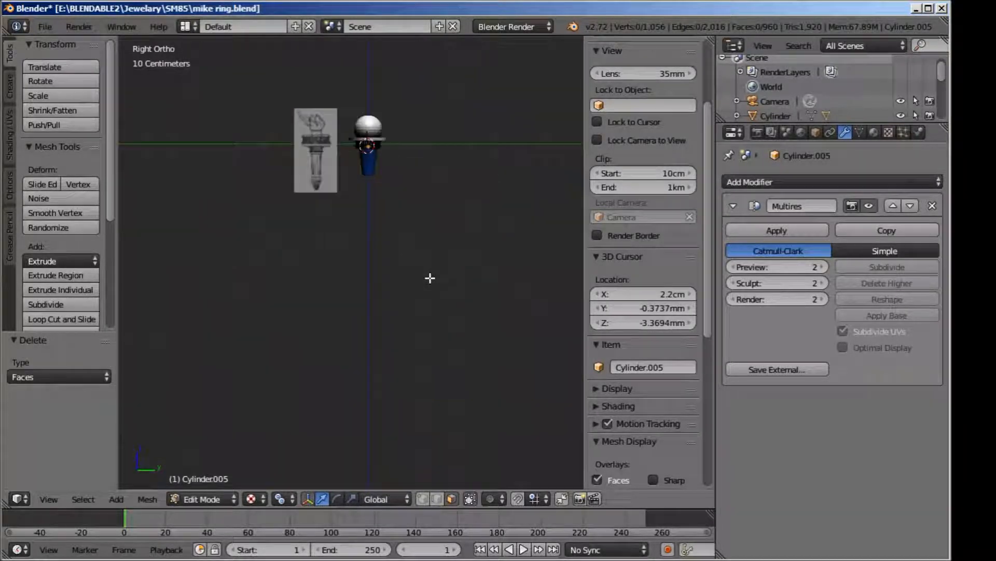
pyautogui.keyDown('shift'); pyautogui.moveTo(468, 164); pyautogui.dragTo(448, 314, button='middle'); pyautogui.keyUp('shift')
pyautogui.scroll(4, 447, 311)
pyautogui.keyDown('shift'); pyautogui.moveTo(432, 188); pyautogui.dragTo(394, 347, button='middle'); pyautogui.keyUp('shift')
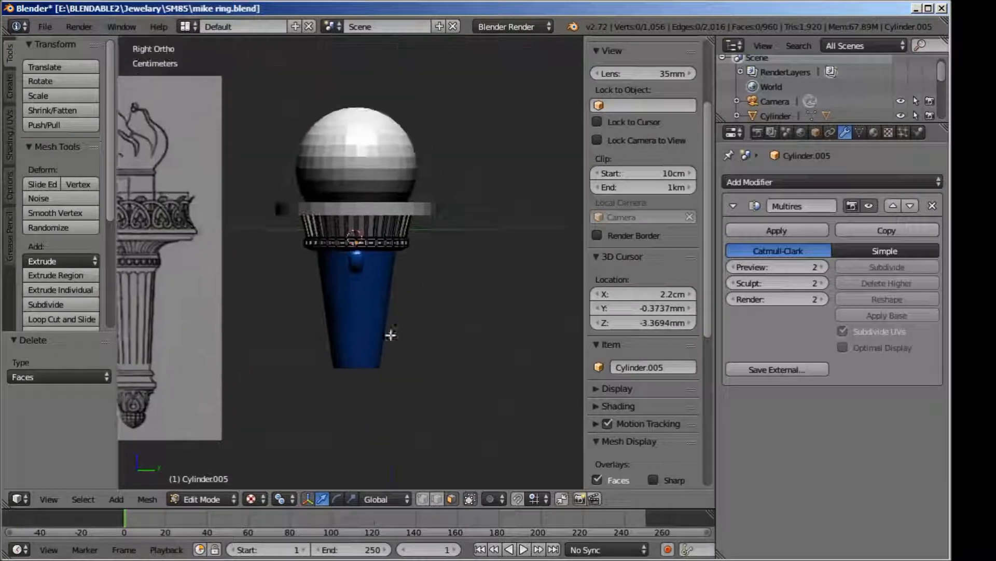
pyautogui.scroll(5, 394, 337)
pyautogui.keyDown('shift'); pyautogui.moveTo(409, 275); pyautogui.dragTo(458, 370, button='middle'); pyautogui.keyUp('shift')
pyautogui.scroll(3, 458, 370)
pyautogui.keyDown('shift'); pyautogui.moveTo(425, 313); pyautogui.dragTo(354, 282, button='middle'); pyautogui.keyUp('shift')
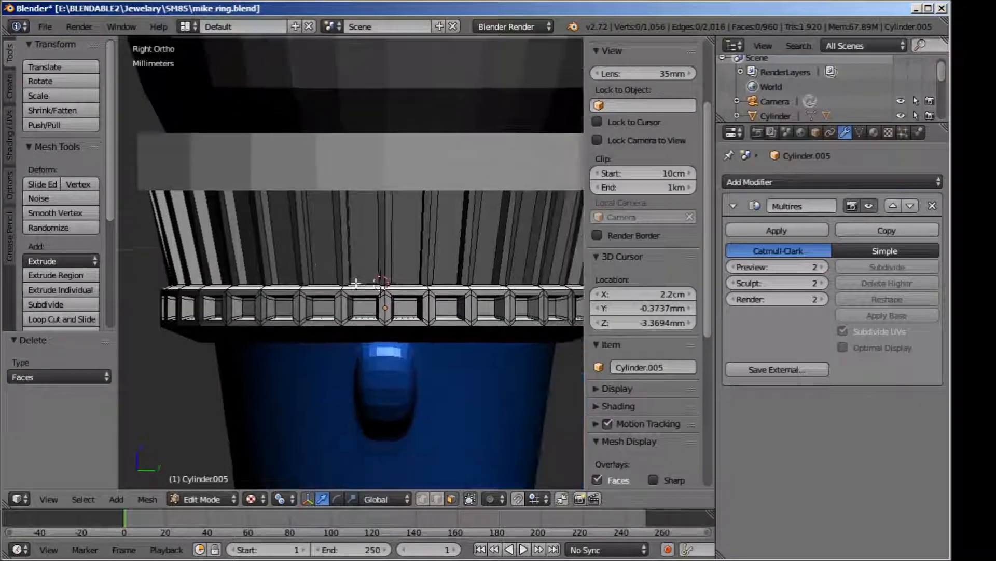
pyautogui.scroll(-1, 354, 281)
# Step: Preview the smoothed flutes in Object Mode and examine the collar's fluted section up close in Edit Mode
pyautogui.rightClick(378, 258)
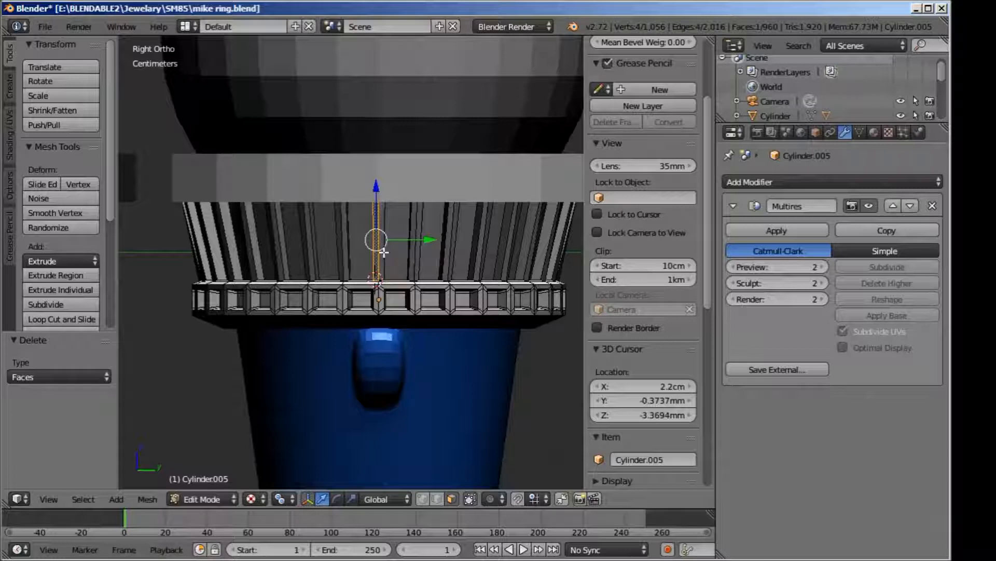
pyautogui.press('Tab')
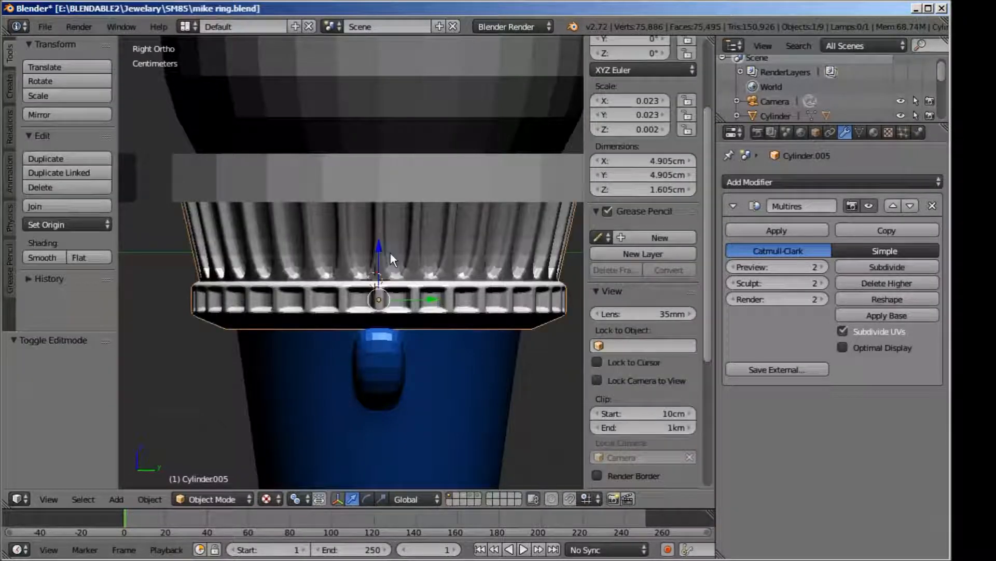
pyautogui.press('Tab')
pyautogui.scroll(1, 369, 252)
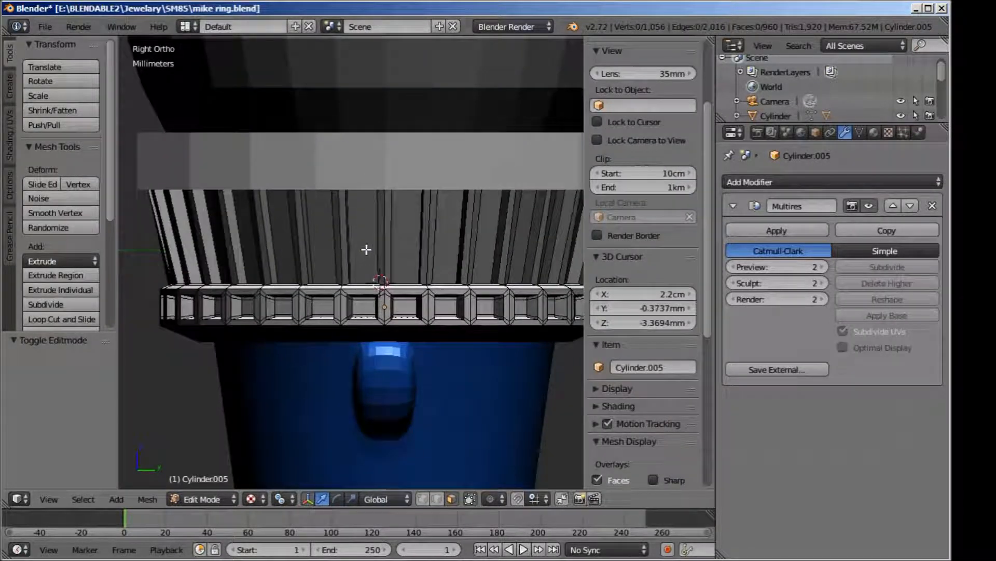
pyautogui.scroll(1, 367, 250)
pyautogui.moveTo(367, 248); pyautogui.dragTo(377, 196, button='middle')
pyautogui.scroll(-6, 408, 326)
pyautogui.keyDown('shift'); pyautogui.moveTo(347, 170); pyautogui.dragTo(382, 303, button='middle'); pyautogui.keyUp('shift')
pyautogui.scroll(4, 415, 296)
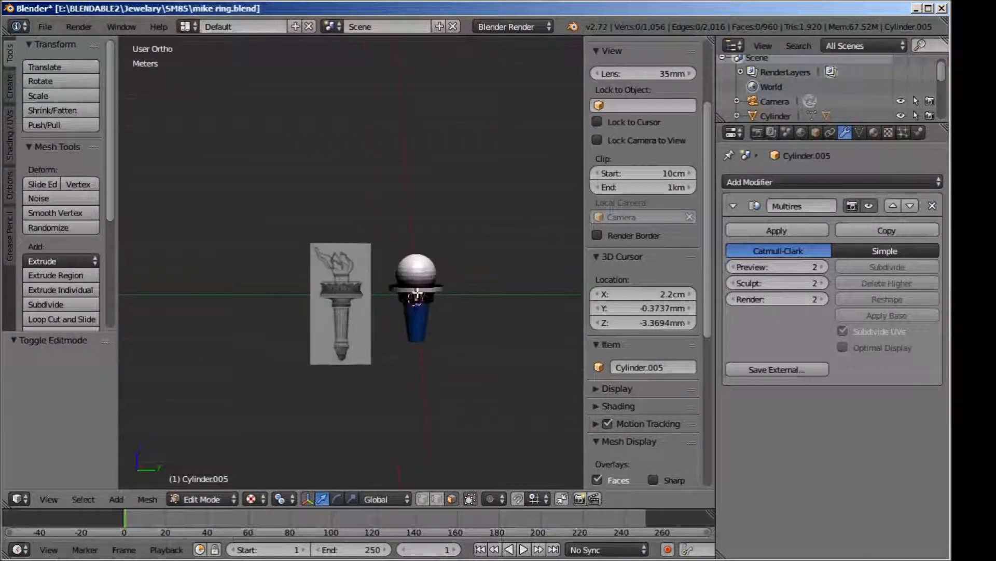
pyautogui.scroll(4, 417, 295)
pyautogui.keyDown('shift'); pyautogui.moveTo(439, 282); pyautogui.dragTo(381, 344, button='middle'); pyautogui.keyUp('shift')
pyautogui.scroll(5, 310, 196)
pyautogui.scroll(8, 310, 195)
pyautogui.scroll(-1, 384, 216)
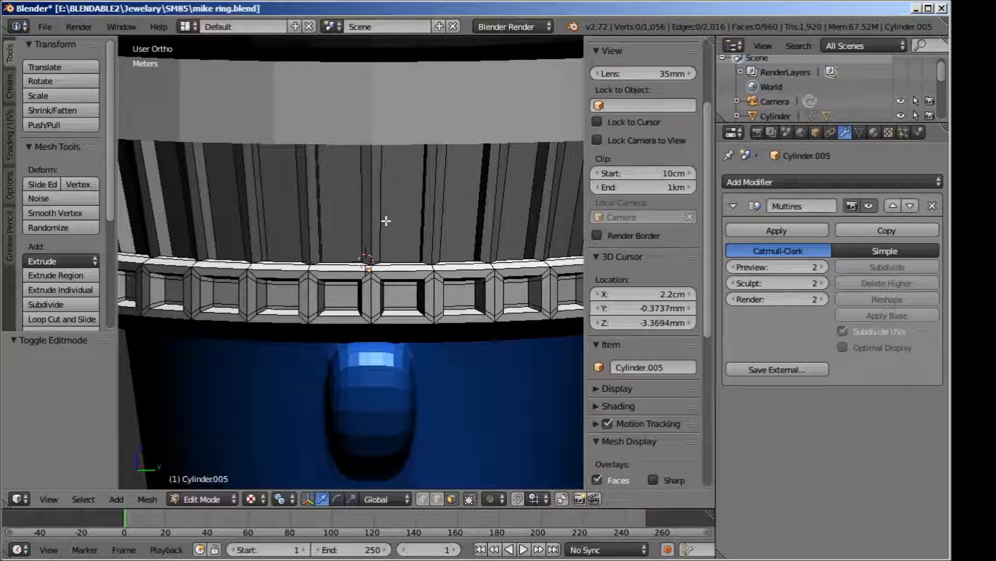
# Step: Compare the microphone collar with the torch reference drawing in the right side view
pyautogui.press('KP_Divide')
pyautogui.press('KP_Divide')
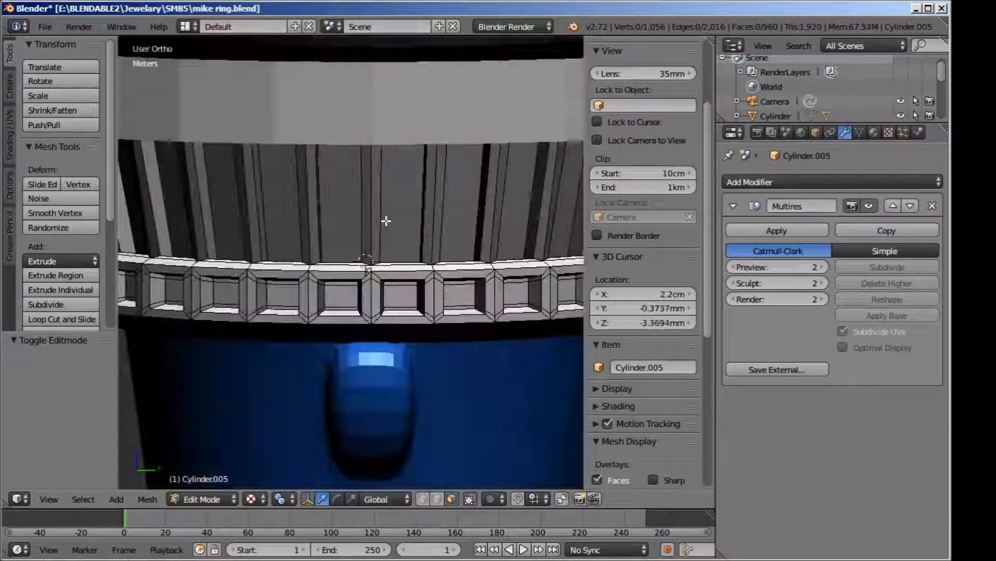
pyautogui.scroll(-1, 386, 220)
pyautogui.press('KP_3')
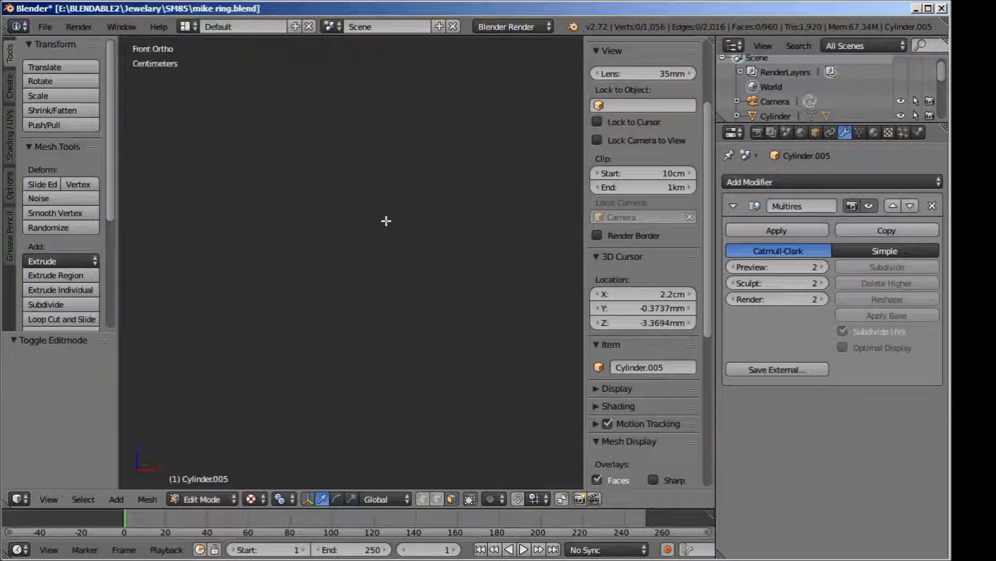
pyautogui.scroll(-3, 386, 221)
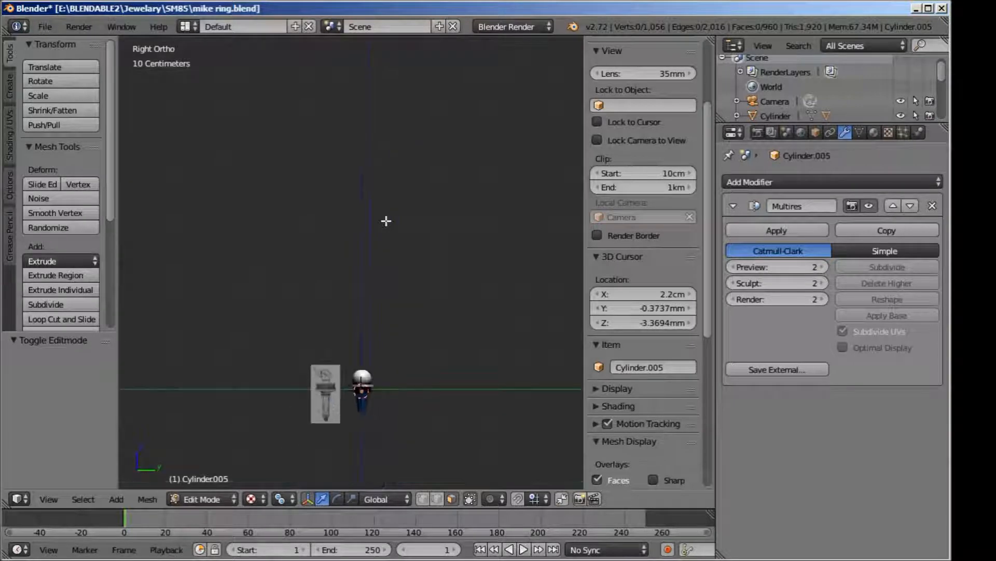
pyautogui.keyDown('shift'); pyautogui.moveTo(381, 384); pyautogui.dragTo(332, 272, button='middle'); pyautogui.keyUp('shift')
pyautogui.scroll(2, 447, 206)
pyautogui.scroll(3, 332, 271)
pyautogui.keyDown('shift'); pyautogui.moveTo(276, 237); pyautogui.dragTo(372, 236, button='middle'); pyautogui.keyUp('shift')
pyautogui.scroll(4, 372, 232)
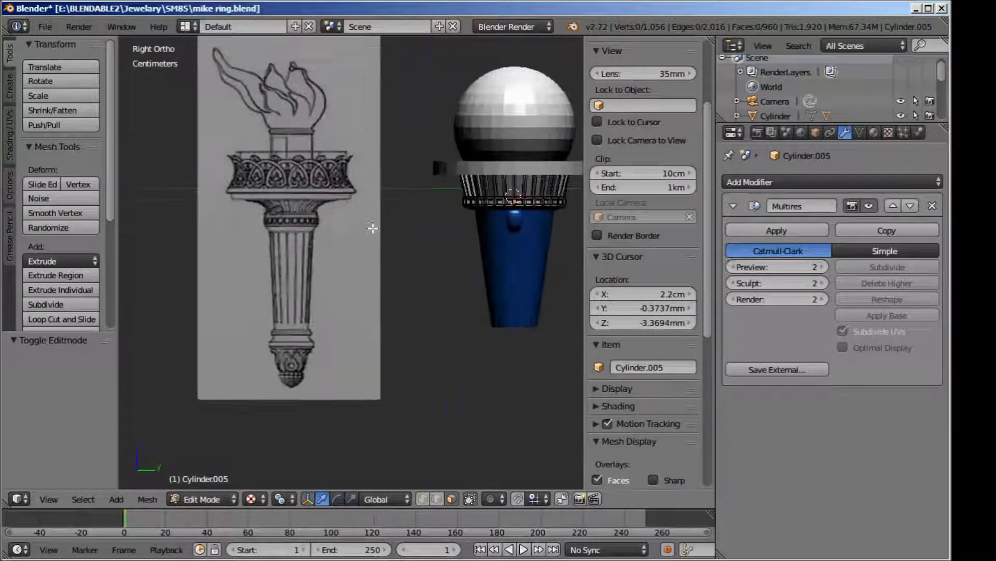
pyautogui.keyDown('shift'); pyautogui.moveTo(445, 228); pyautogui.dragTo(346, 257, button='middle'); pyautogui.keyUp('shift')
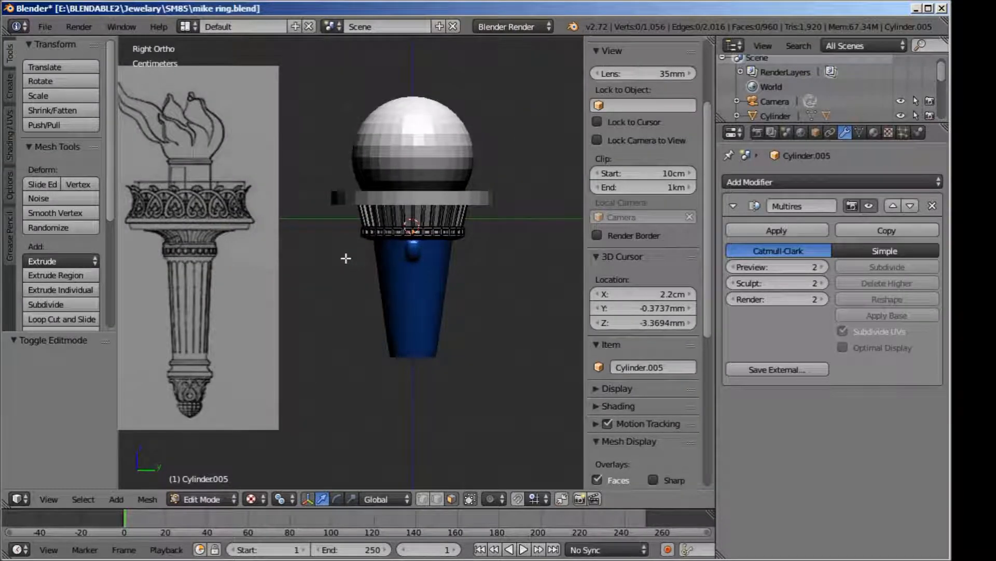
# Step: Switch the viewport to solid shading and examine the smoothed flute bases where they meet the collar's panelled ring
pyautogui.scroll(4, 345, 258)
pyautogui.keyDown('shift'); pyautogui.moveTo(397, 254); pyautogui.dragTo(276, 320, button='middle'); pyautogui.keyUp('shift')
pyautogui.scroll(3, 317, 274)
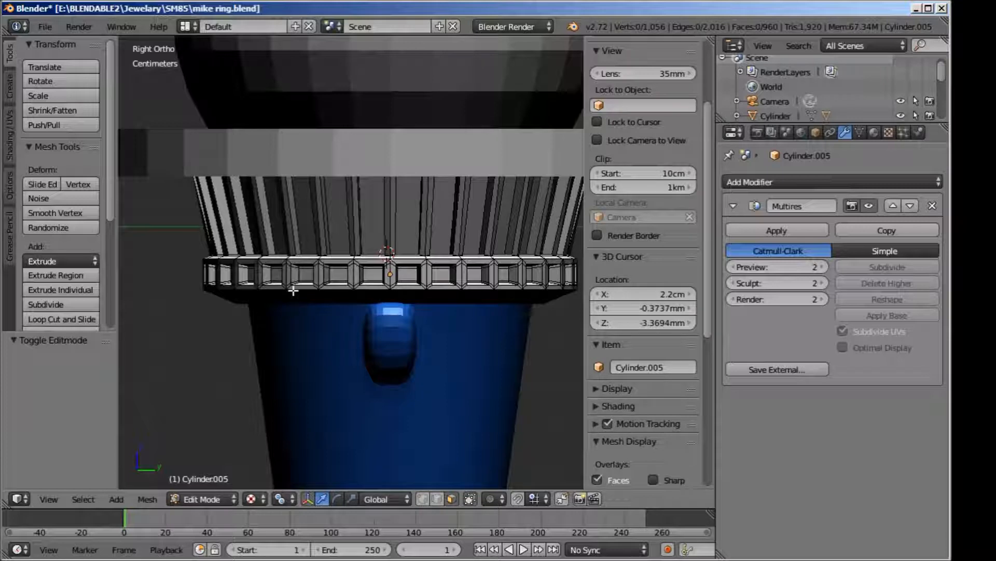
pyautogui.press('z')
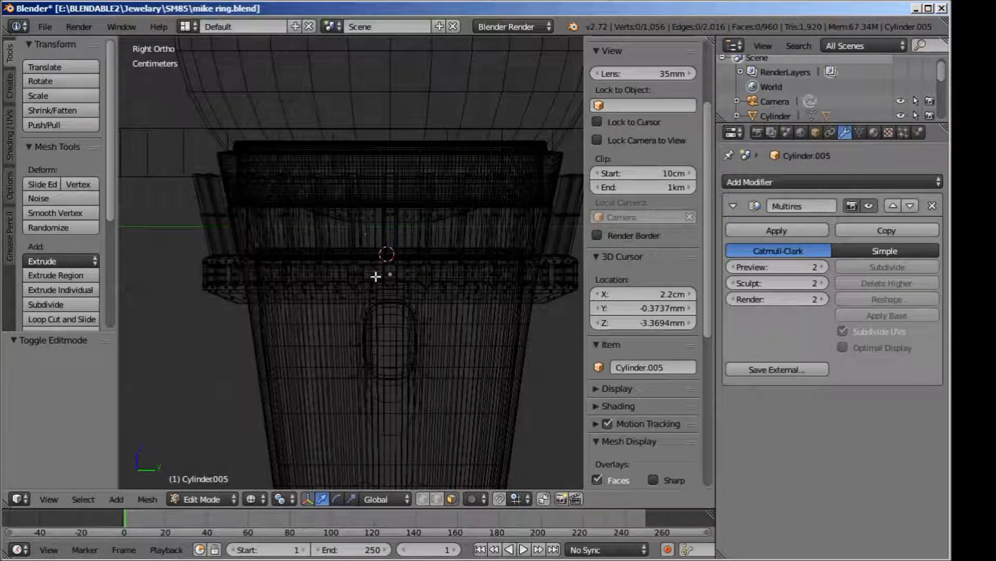
pyautogui.press('z')
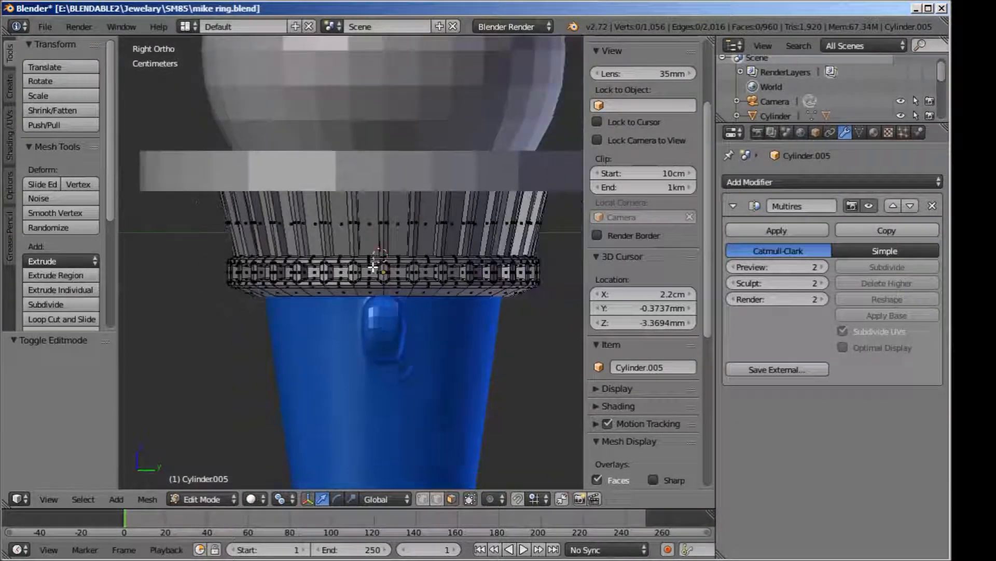
pyautogui.scroll(1, 374, 249)
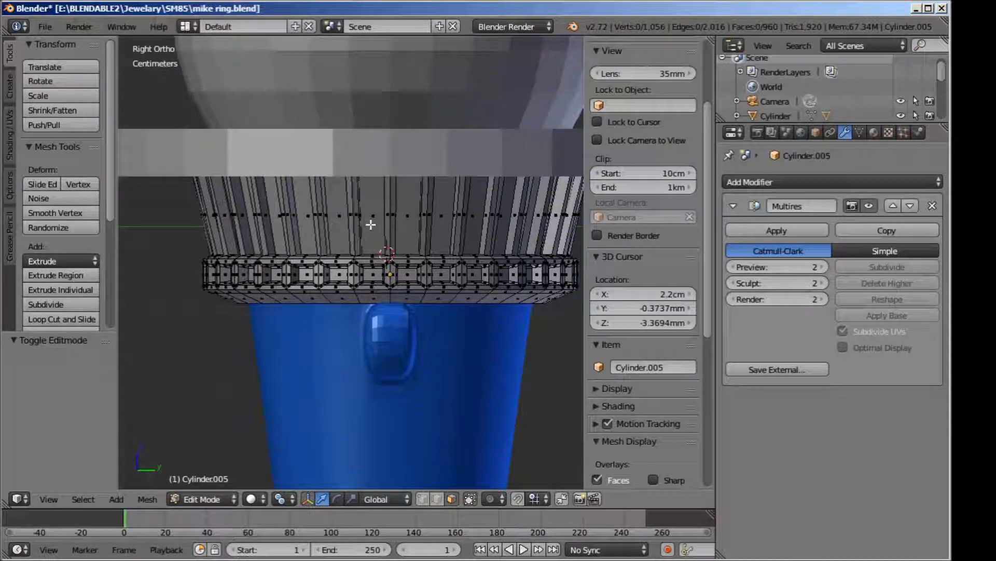
pyautogui.press('Tab')
pyautogui.scroll(1, 371, 225)
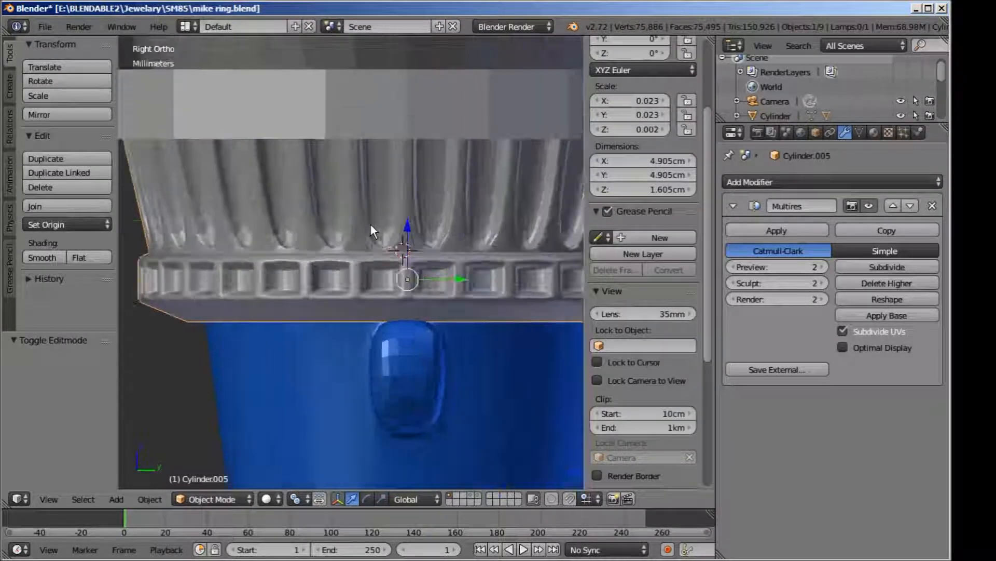
# Step: Add one edge loop around the fluted section and slide it down to just above the panelled ring
pyautogui.press('Tab')
pyautogui.hotkey('ctrl', 'r')
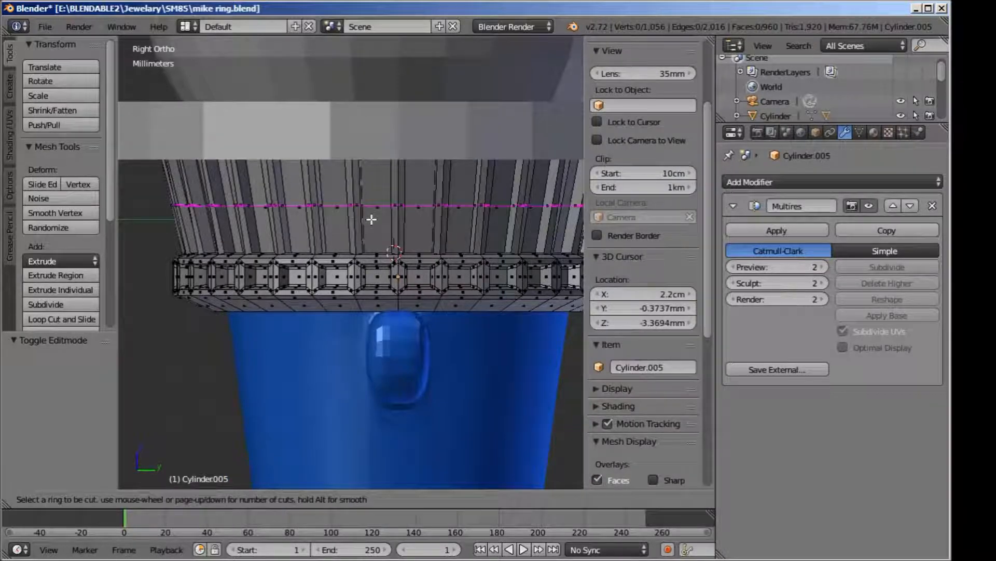
pyautogui.click(371, 220)
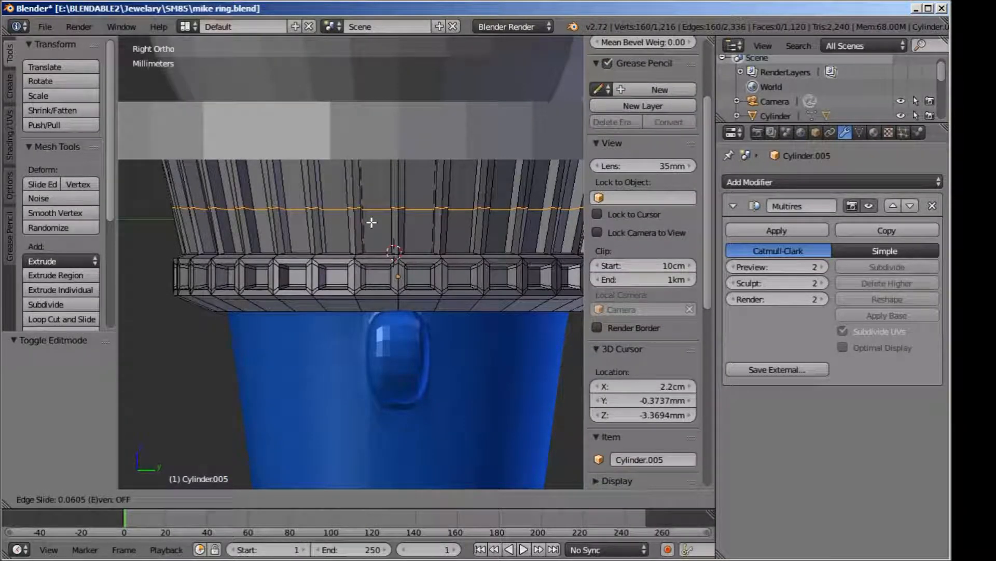
pyautogui.click(373, 257)
pyautogui.press('Tab')
pyautogui.scroll(4, 373, 256)
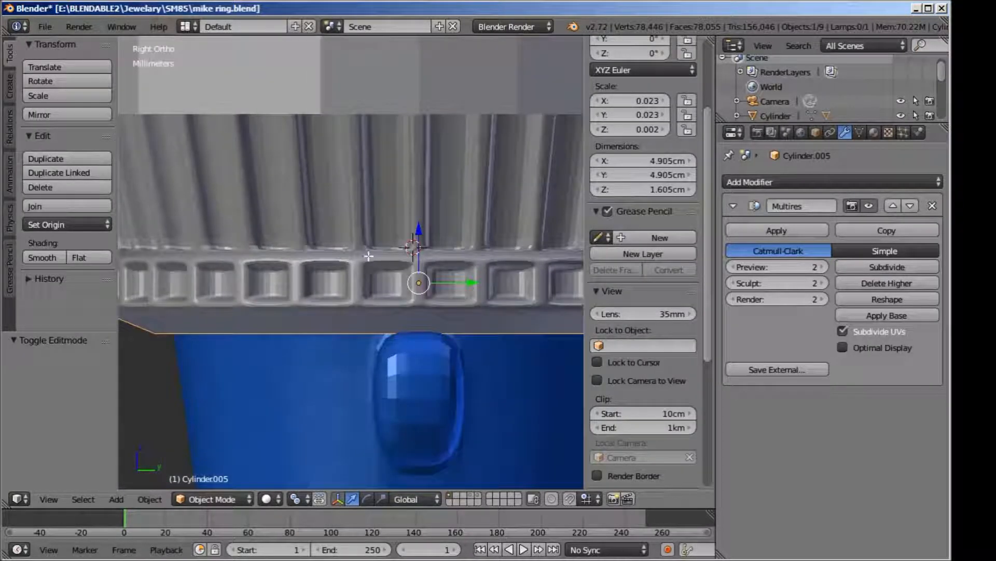
# Step: Raise the new edge loop by about 0.37 mm and preview the smoothed flute bases
pyautogui.press('Tab')
pyautogui.press('g')
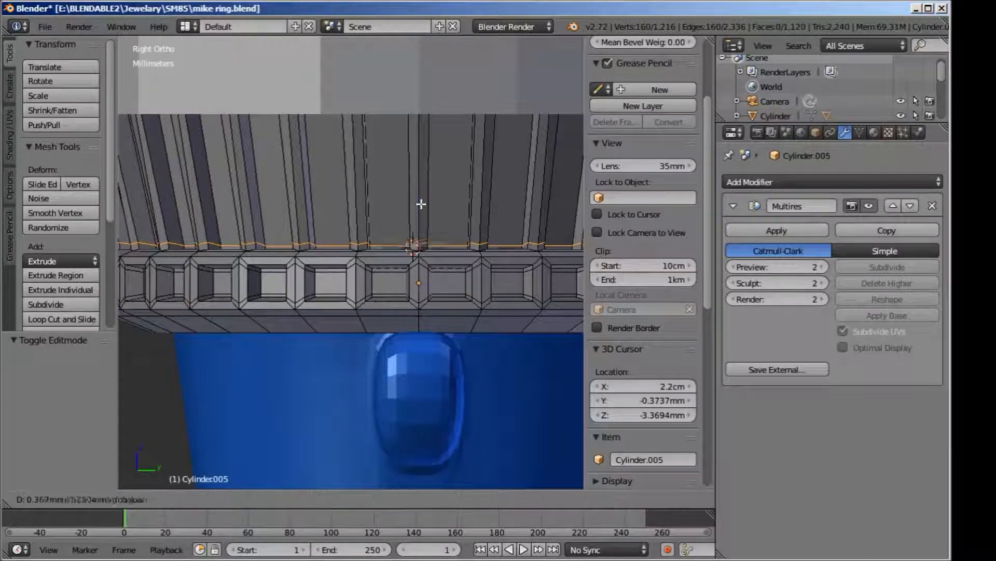
pyautogui.click(422, 202)
pyautogui.press('Tab')
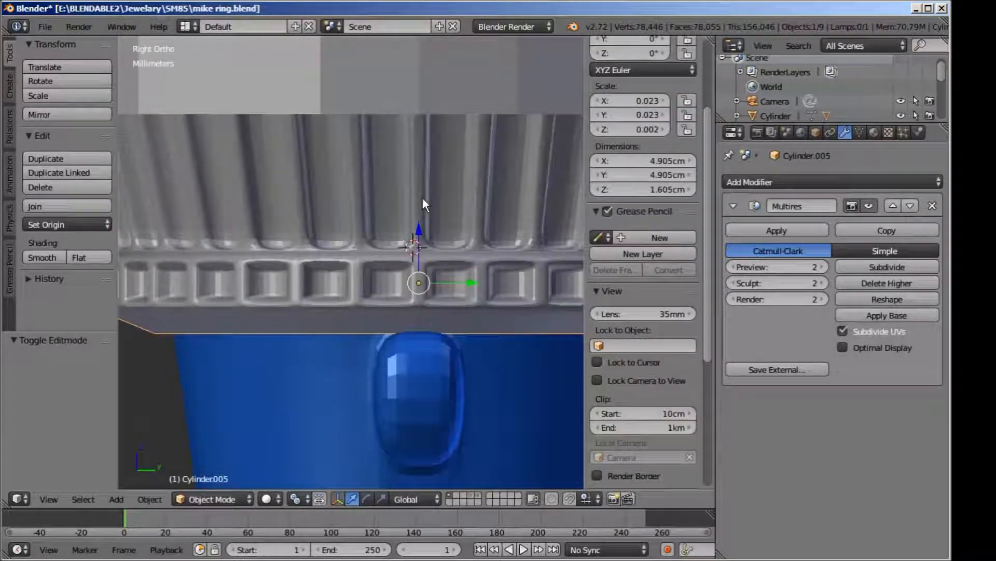
# Step: Raise the lower flute edge loop 0.755 mm along Z and scale it slightly inward
pyautogui.press('Tab')
pyautogui.scroll(-2, 422, 197)
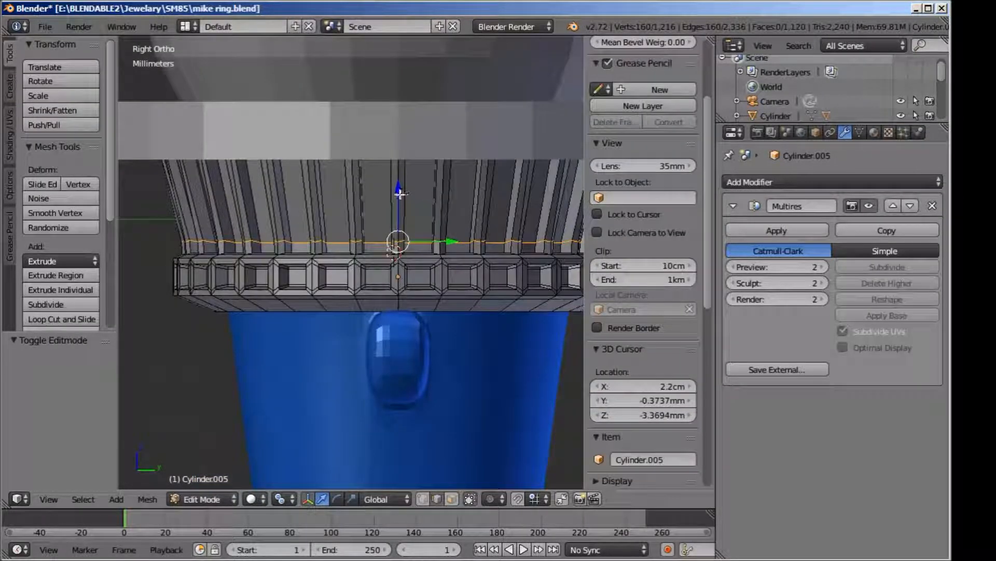
pyautogui.press('g')
pyautogui.press('z')
pyautogui.click(401, 186)
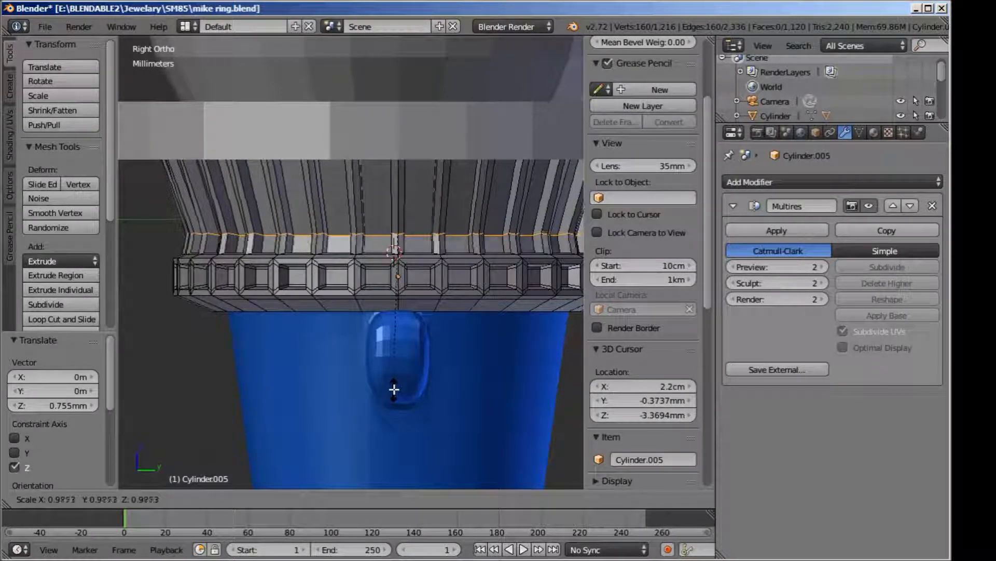
pyautogui.press('Tab')
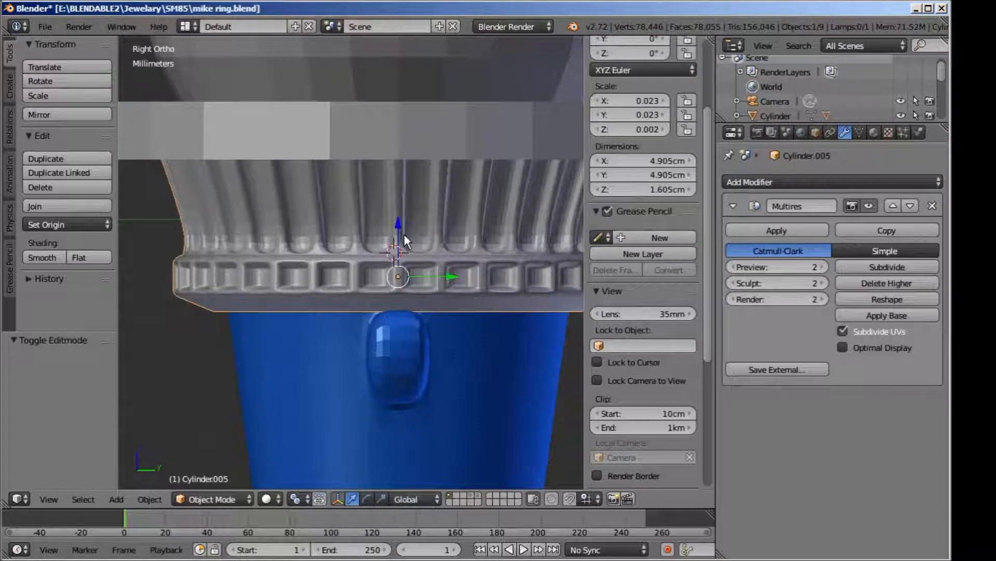
# Step: Switch the viewport to textured shading and compare the collar's profile with the torch reference drawing
pyautogui.press('Tab')
pyautogui.scroll(-4, 384, 201)
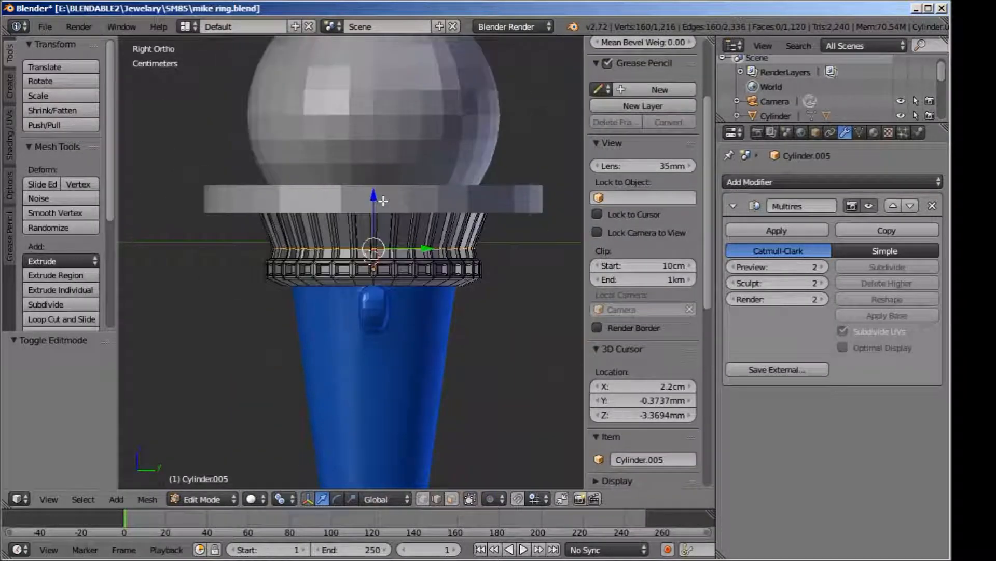
pyautogui.scroll(-4, 296, 318)
pyautogui.moveTo(296, 318)
pyautogui.keyDown('shift'); pyautogui.mouseDown(button='middle')
pyautogui.moveTo(497, 276)
pyautogui.moveTo(446, 281)
pyautogui.mouseUp(button='middle'); pyautogui.keyUp('shift')
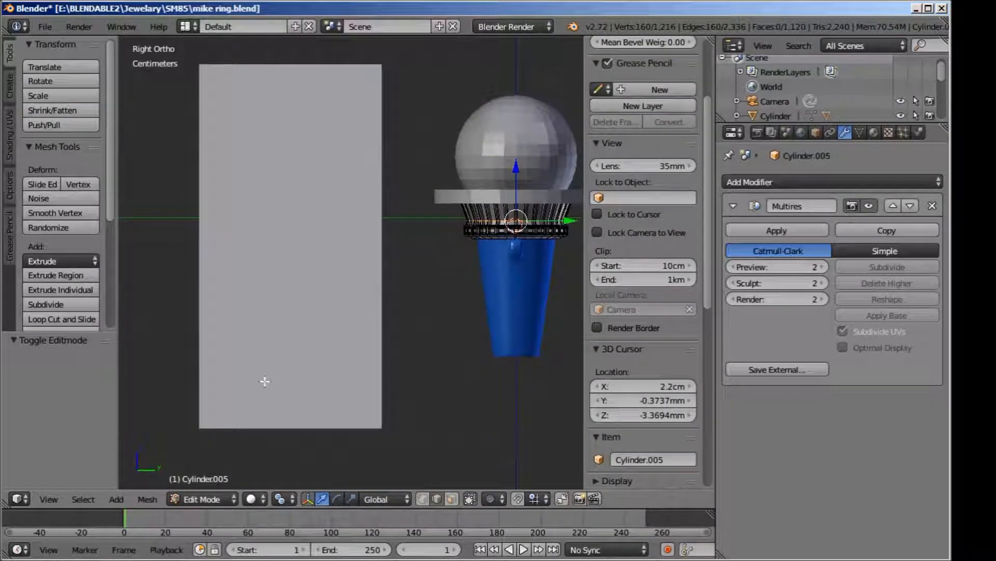
pyautogui.click(258, 498)
pyautogui.click(277, 433)
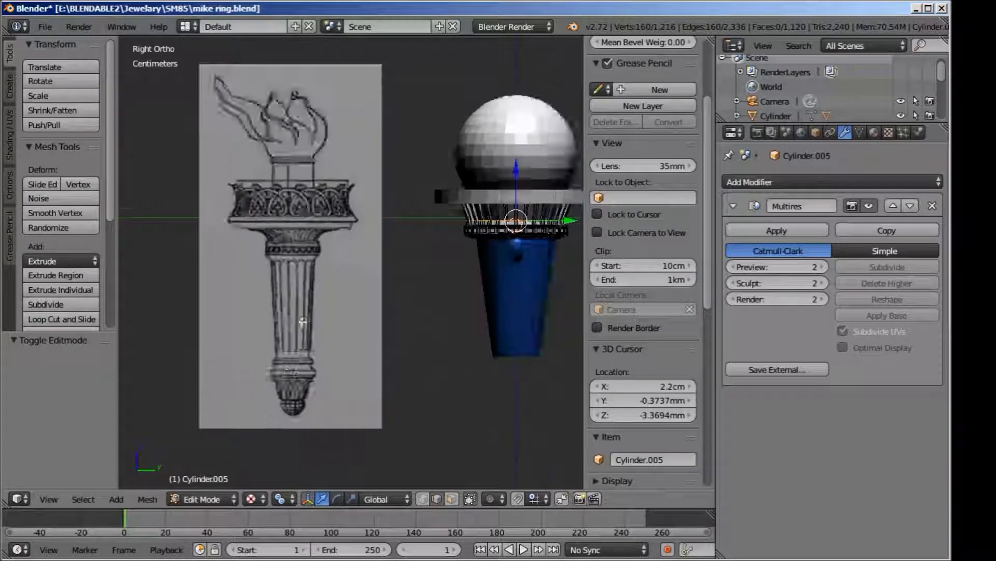
pyautogui.scroll(4, 279, 311)
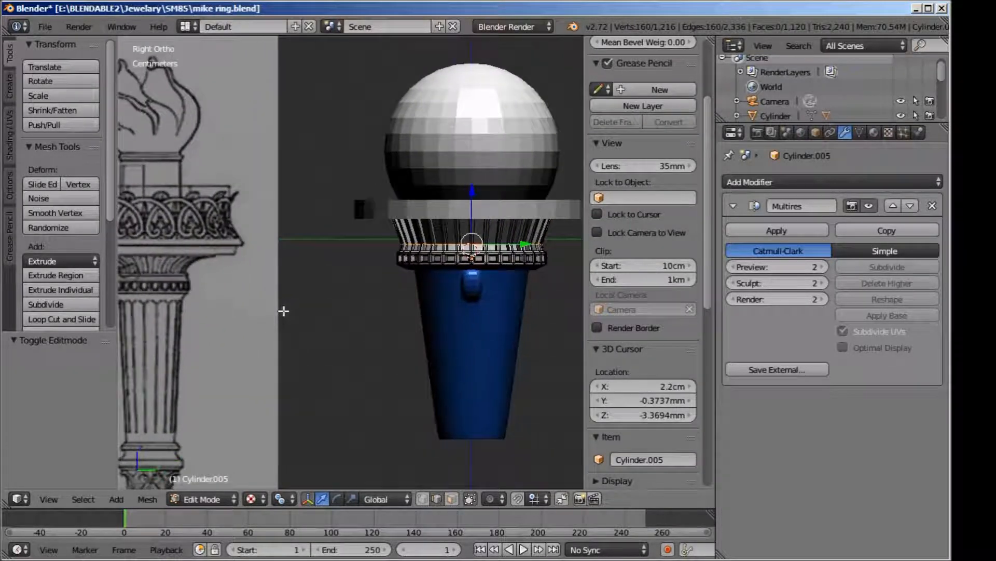
# Step: Add a centred edge loop across the upper part of the flutes and scale it inward to curve the profile
pyautogui.scroll(3, 382, 276)
pyautogui.press('Tab')
pyautogui.press('Tab')
pyautogui.press('KP_Decimal')
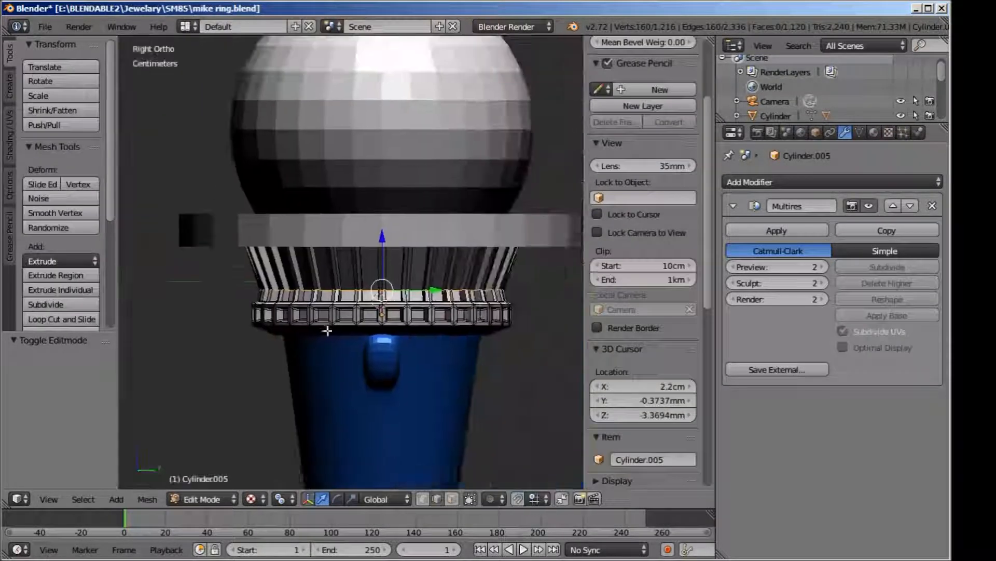
pyautogui.hotkey('ctrl', 'r')
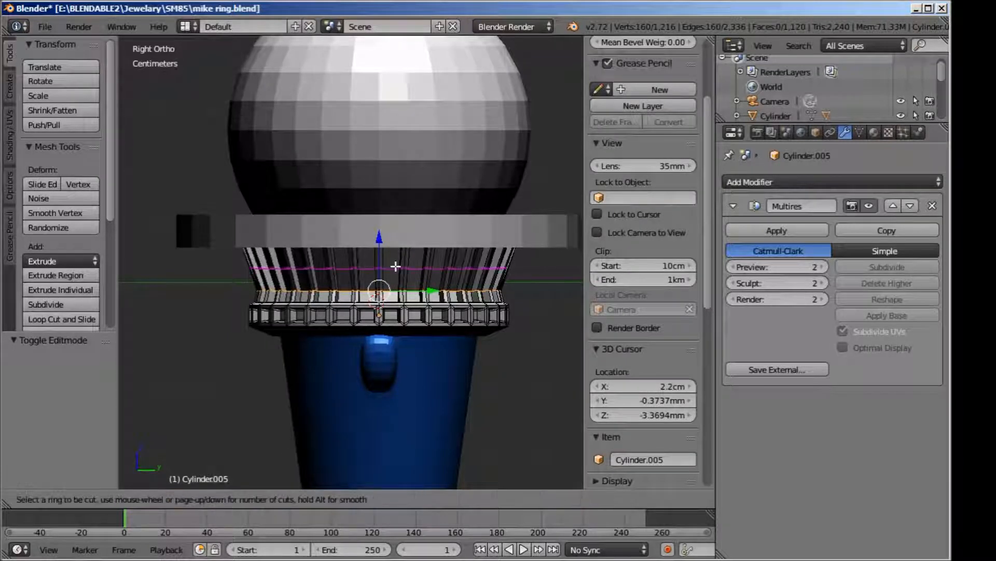
pyautogui.click(396, 266)
pyautogui.rightClick(395, 266)
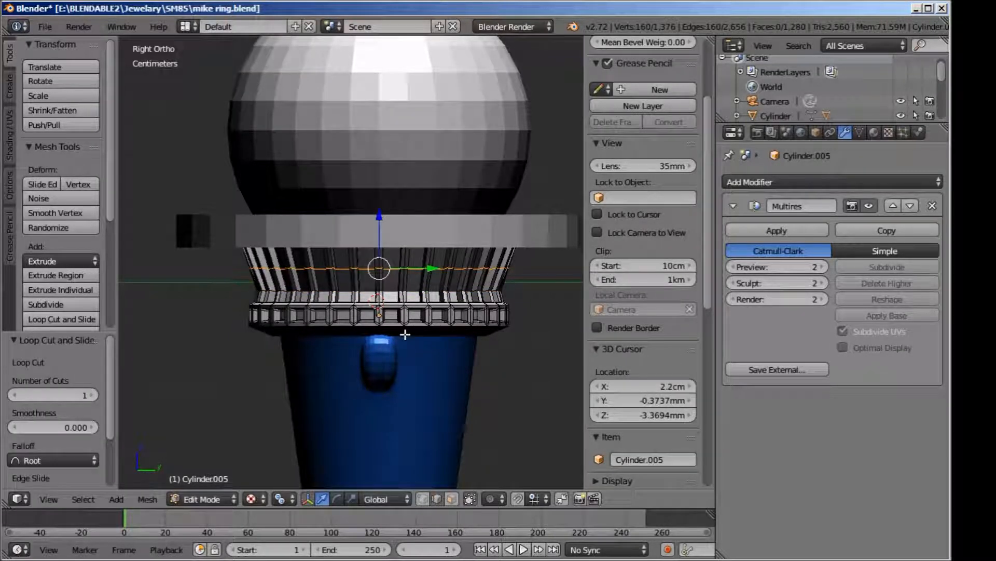
pyautogui.press('s')
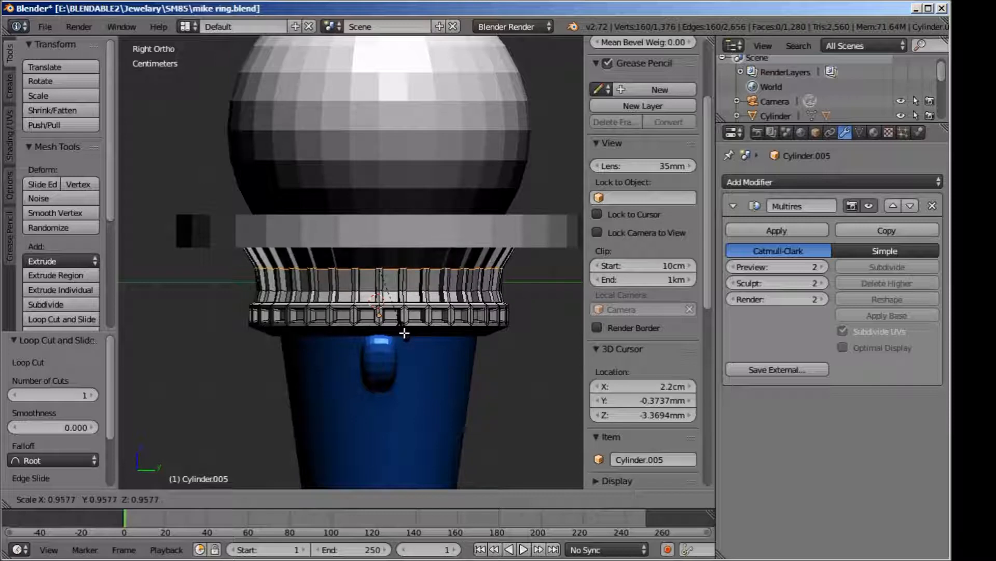
pyautogui.click(403, 318)
# Step: Preview the narrowed flutes, isolate the collar in local view and examine its open top up close
pyautogui.press('Tab')
pyautogui.scroll(2, 404, 317)
pyautogui.press('Tab')
pyautogui.moveTo(402, 264); pyautogui.dragTo(407, 281, button='middle')
pyautogui.press('KP_Divide')
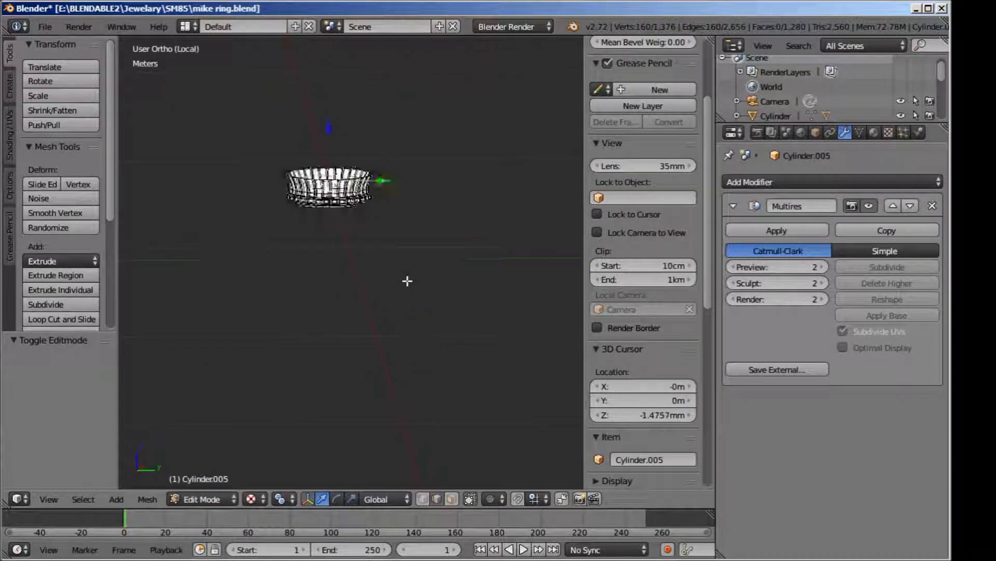
pyautogui.scroll(4, 408, 281)
pyautogui.scroll(2, 408, 281)
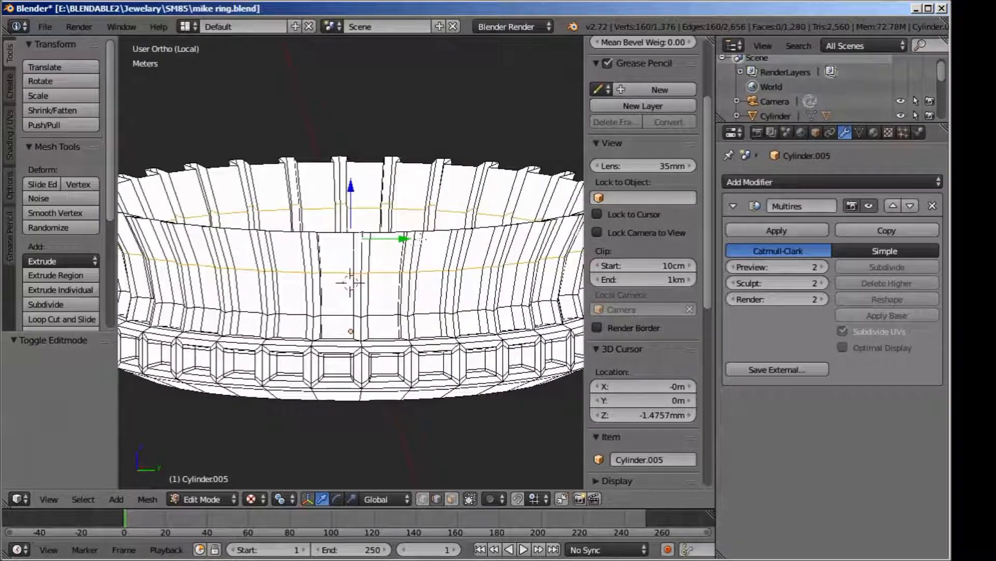
# Step: Select the collar's top edge loop, return to the full scene and scale the loop outward to about 1.19 in right side view
pyautogui.press('a')
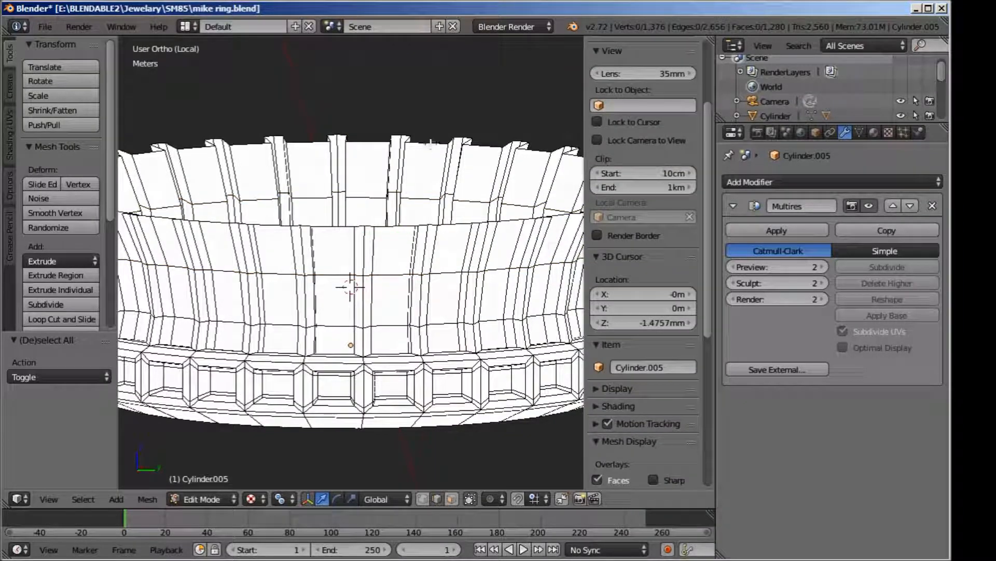
pyautogui.keyDown('alt'); pyautogui.rightClick(431, 143); pyautogui.keyUp('alt')
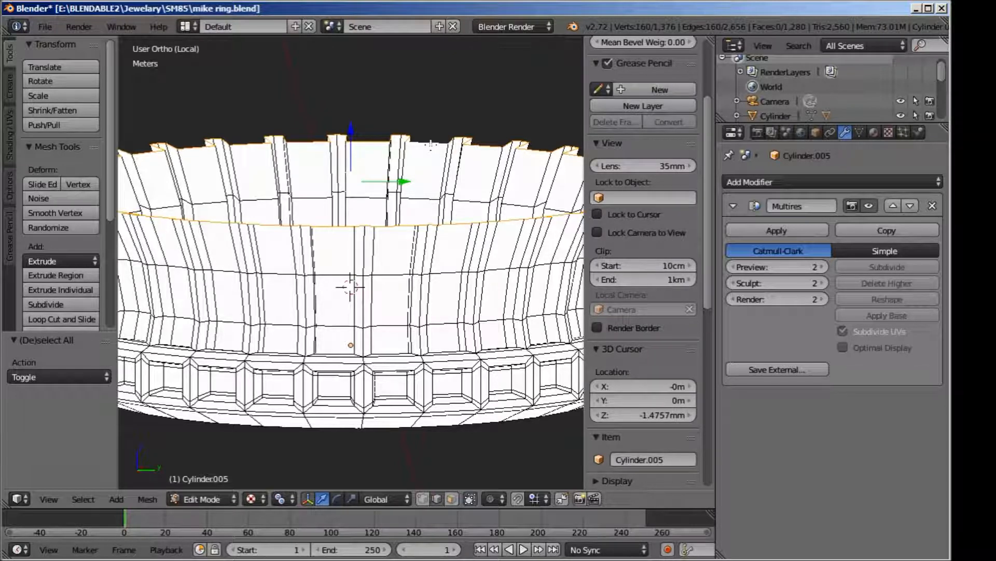
pyautogui.press('KP_Divide')
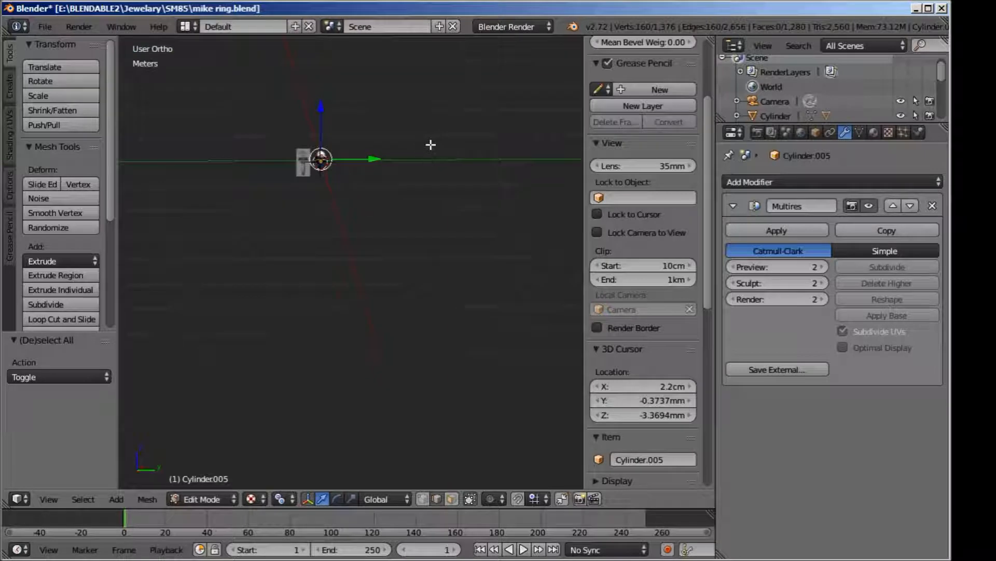
pyautogui.press('KP_3')
pyautogui.scroll(3, 460, 208)
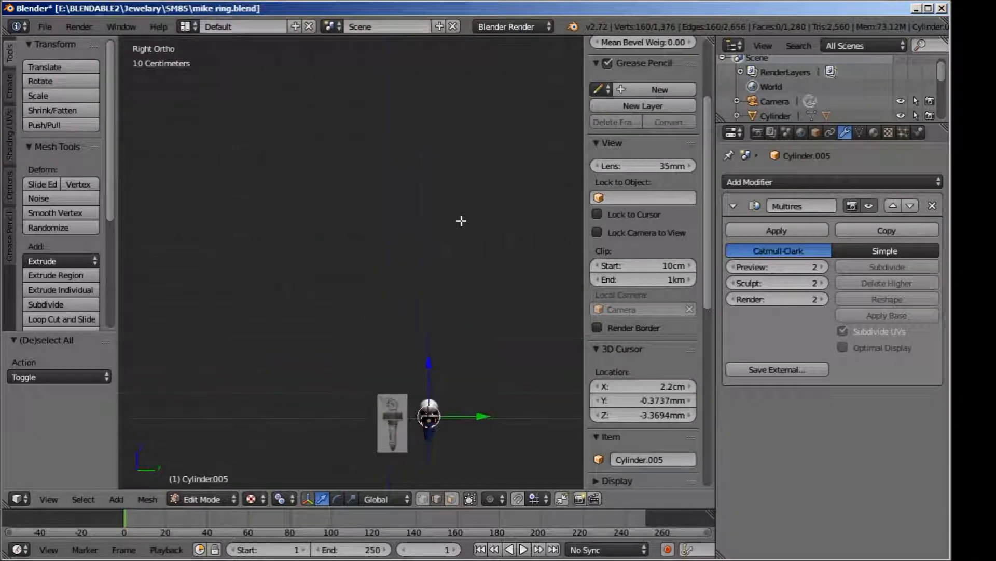
pyautogui.keyDown('shift'); pyautogui.moveTo(414, 109); pyautogui.dragTo(382, 4, button='middle'); pyautogui.keyUp('shift')
pyautogui.scroll(8, 373, 207)
pyautogui.keyDown('shift'); pyautogui.moveTo(374, 207); pyautogui.dragTo(423, 400, button='middle'); pyautogui.keyUp('shift')
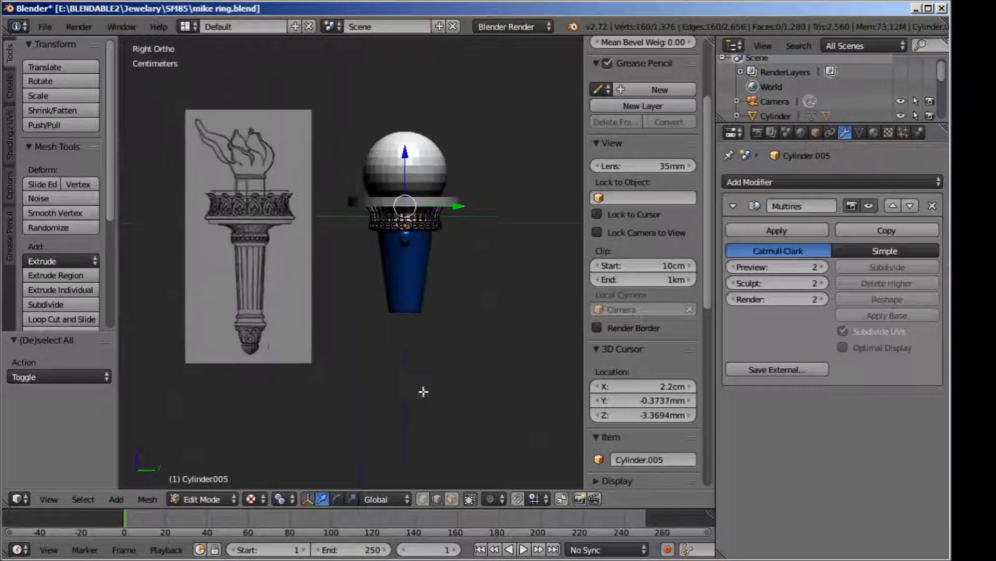
pyautogui.scroll(4, 415, 264)
pyautogui.keyDown('shift'); pyautogui.moveTo(467, 243); pyautogui.dragTo(434, 251, button='middle'); pyautogui.keyUp('shift')
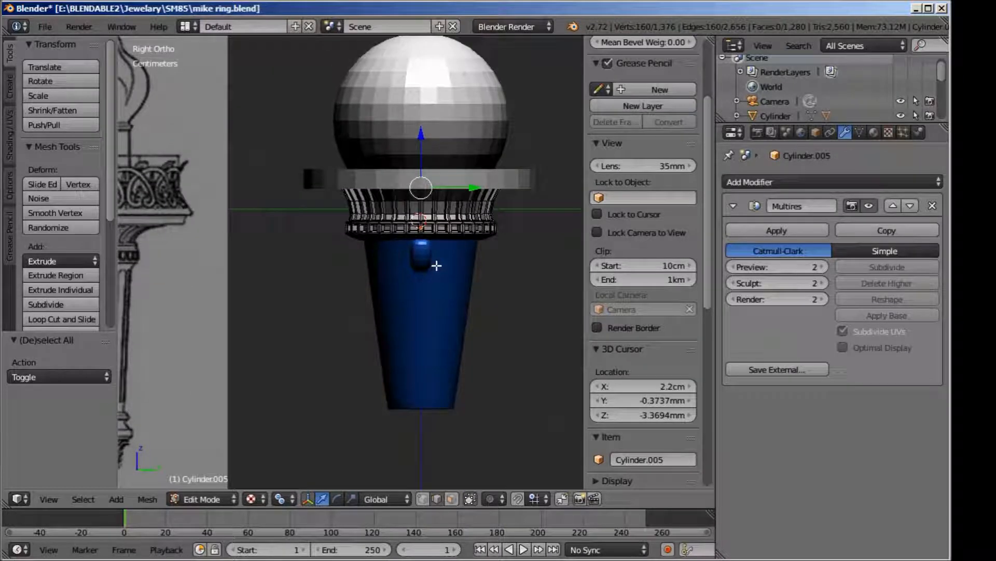
pyautogui.press('s')
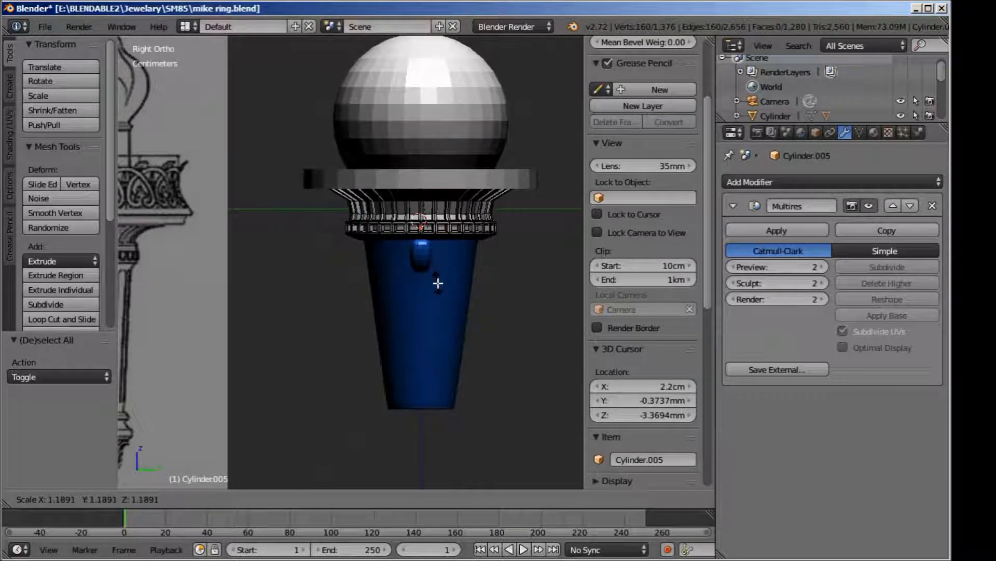
pyautogui.click(438, 283)
# Step: Preview the smoothed, flared collar in Object Mode and examine its side profile around the microphone
pyautogui.press('Tab')
pyautogui.scroll(2, 434, 267)
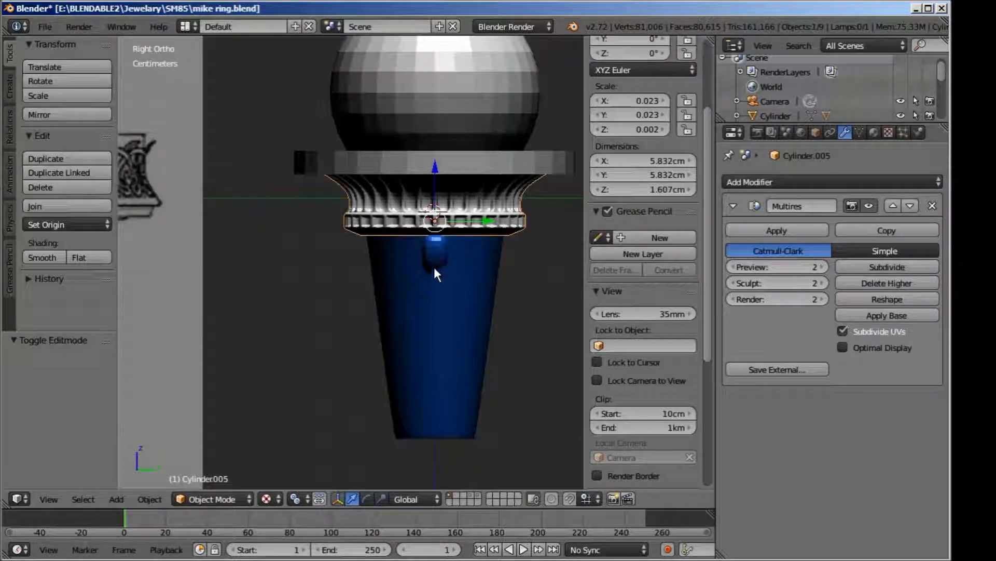
pyautogui.scroll(-2, 321, 286)
pyautogui.moveTo(322, 286)
pyautogui.keyDown('shift'); pyautogui.mouseDown(button='middle')
pyautogui.moveTo(454, 303)
pyautogui.moveTo(326, 292)
pyautogui.mouseUp(button='middle'); pyautogui.keyUp('shift')
pyautogui.scroll(3, 326, 293)
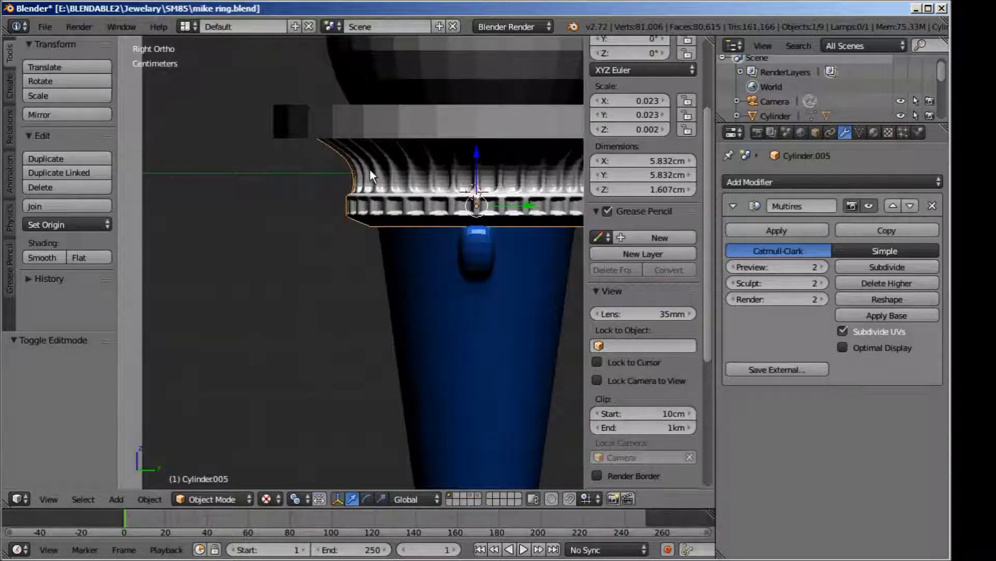
# Step: Lower the whole collar 2.192 mm along Z on the microphone handle
pyautogui.keyDown('shift'); pyautogui.moveTo(394, 150); pyautogui.dragTo(380, 171, button='middle'); pyautogui.keyUp('shift')
pyautogui.rightClick(407, 197)
pyautogui.rightClick(435, 205)
pyautogui.moveTo(442, 202); pyautogui.dragTo(441, 206)
pyautogui.scroll(-1, 399, 251)
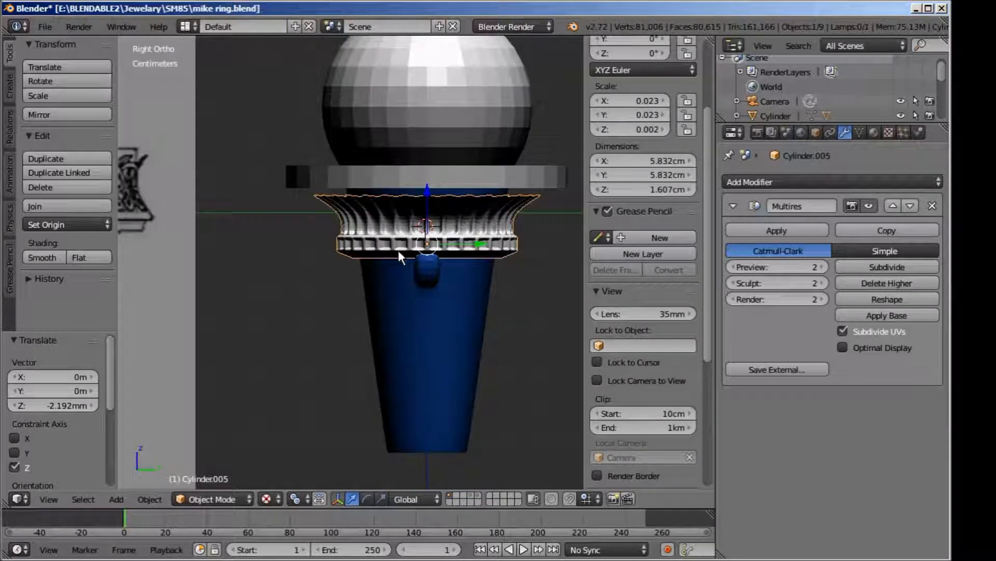
# Step: Raise the collar 0.812 mm along Z toward the flat disc, using the torch drawing for comparison
pyautogui.scroll(-2, 249, 235)
pyautogui.keyDown('shift'); pyautogui.moveTo(245, 233); pyautogui.dragTo(338, 238, button='middle'); pyautogui.keyUp('shift')
pyautogui.moveTo(494, 211); pyautogui.dragTo(494, 207)
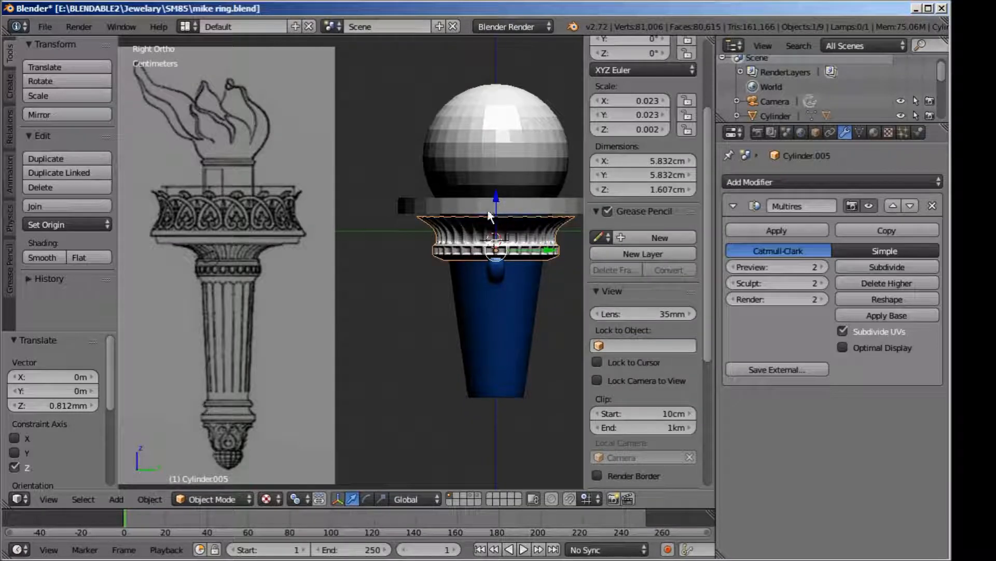
pyautogui.scroll(2, 490, 232)
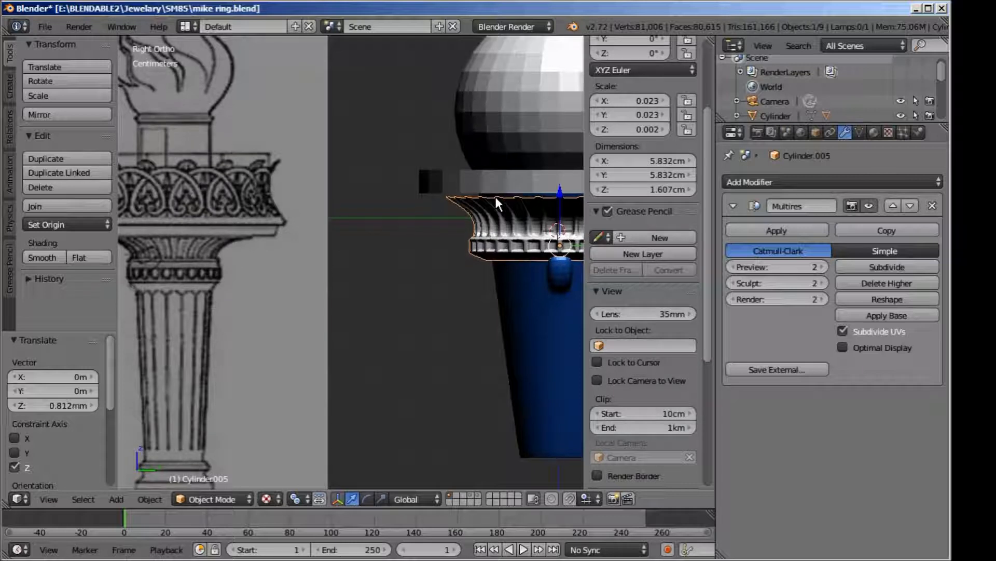
# Step: Select the flat ring above the fluted collar and thicken it by scaling 1.293 along Z in right side view
pyautogui.keyDown('shift'); pyautogui.moveTo(494, 195); pyautogui.dragTo(438, 173, button='middle'); pyautogui.keyUp('shift')
pyautogui.rightClick(439, 178)
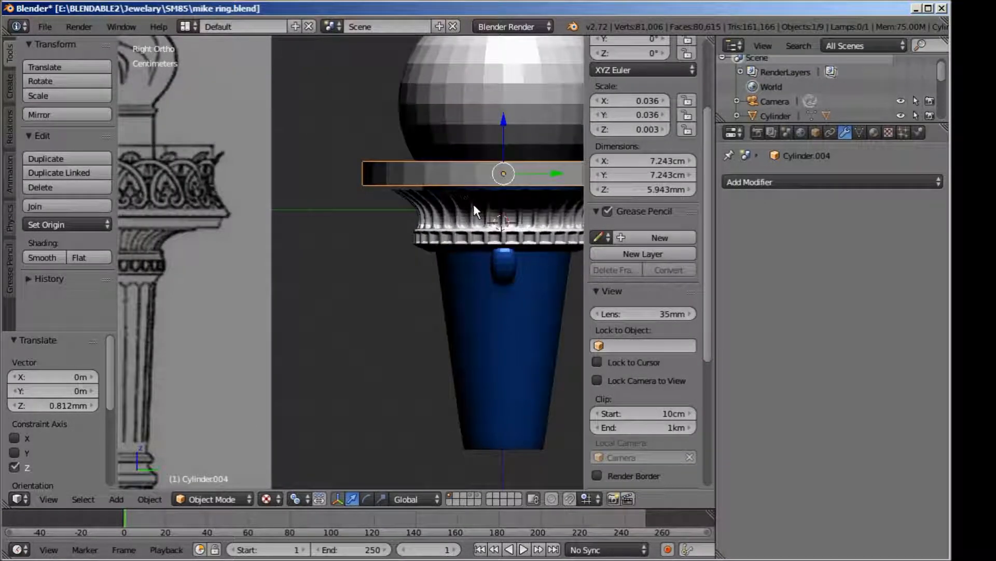
pyautogui.rightClick(473, 203)
pyautogui.rightClick(476, 175)
pyautogui.keyDown('shift'); pyautogui.moveTo(475, 179); pyautogui.dragTo(462, 180, button='middle'); pyautogui.keyUp('shift')
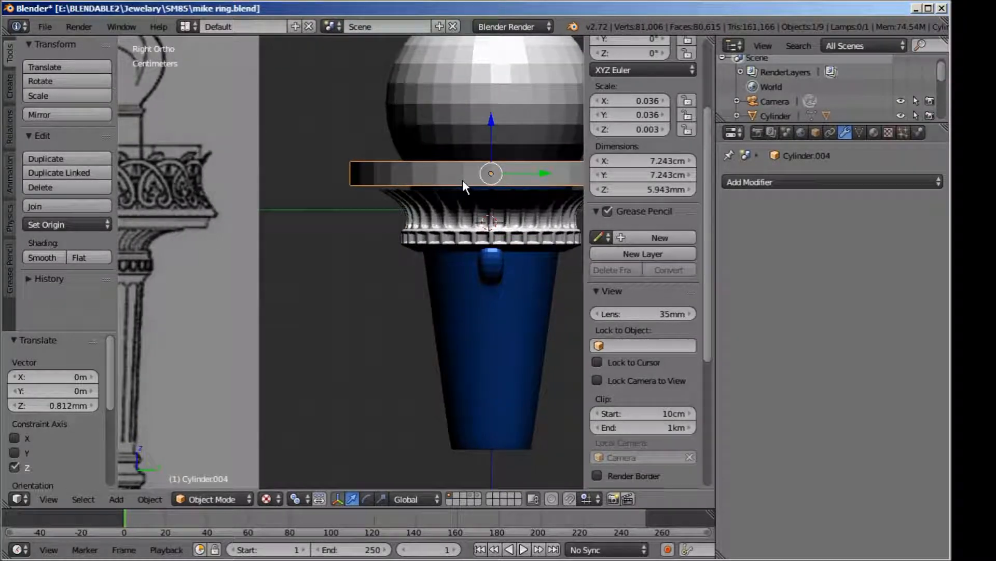
pyautogui.click(378, 497)
pyautogui.moveTo(493, 119); pyautogui.dragTo(496, 106)
# Step: Examine the flat ring in isolation and around the microphone in the full scene, returning to right side view
pyautogui.keyDown('shift'); pyautogui.moveTo(469, 181); pyautogui.dragTo(346, 212, button='middle'); pyautogui.keyUp('shift')
pyautogui.scroll(1, 384, 199)
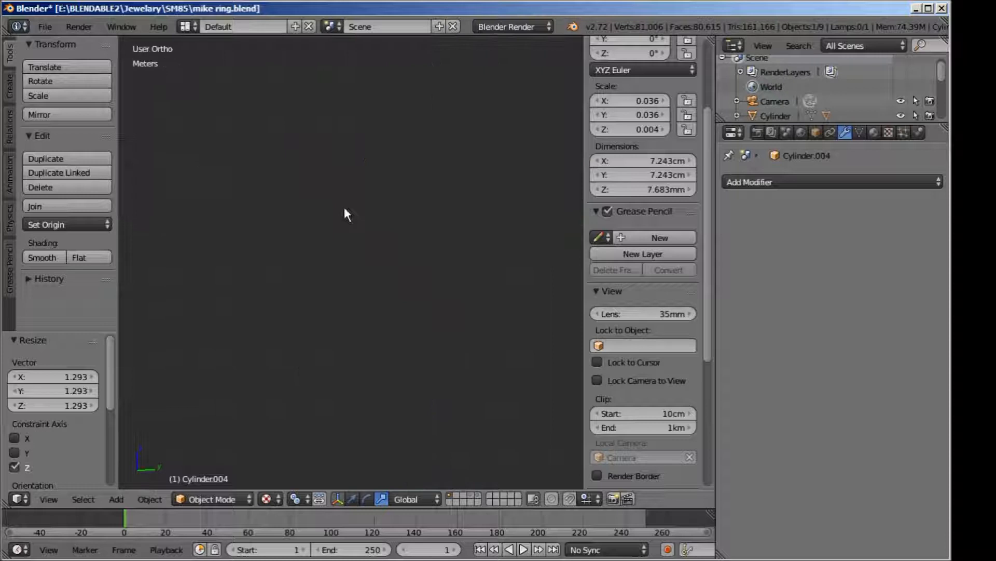
pyautogui.press('KP_Divide')
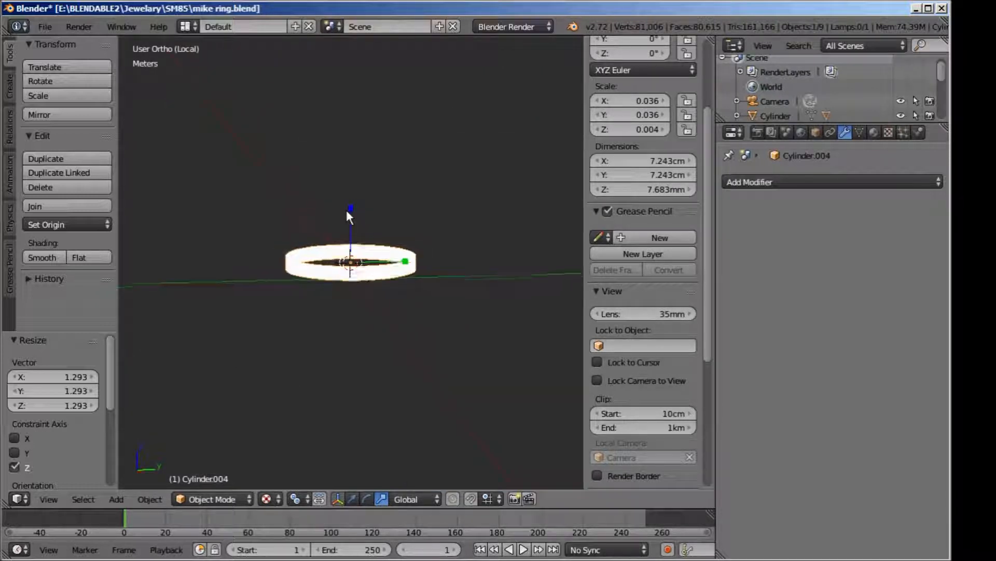
pyautogui.press('KP_Divide')
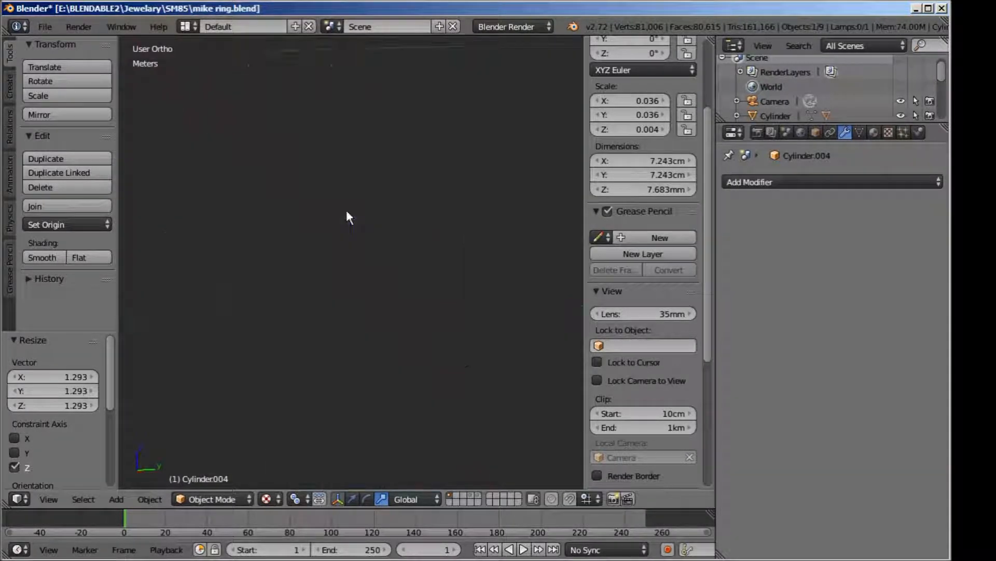
pyautogui.moveTo(345, 262); pyautogui.dragTo(354, 309, button='middle')
pyautogui.scroll(-2, 323, 227)
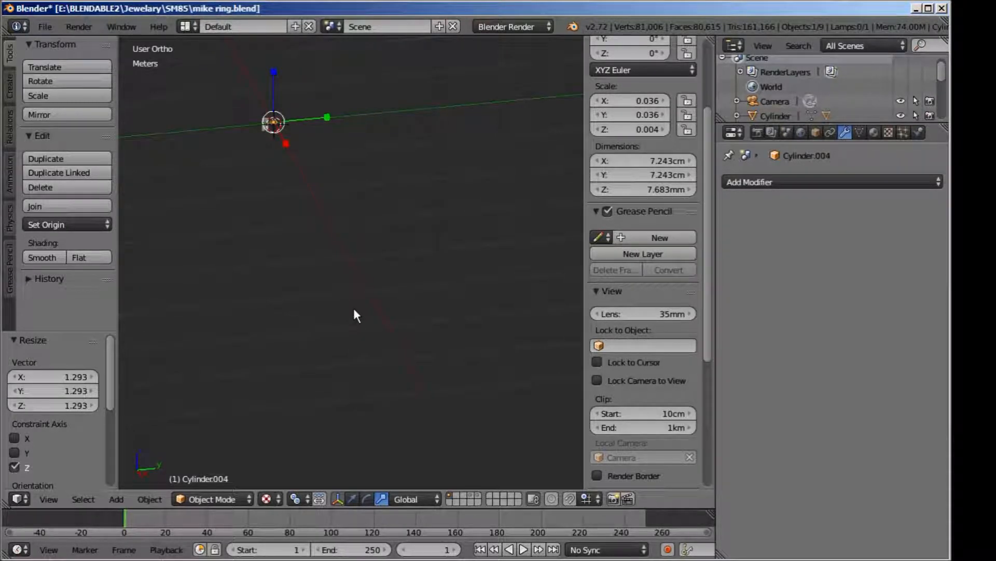
pyautogui.scroll(5, 355, 310)
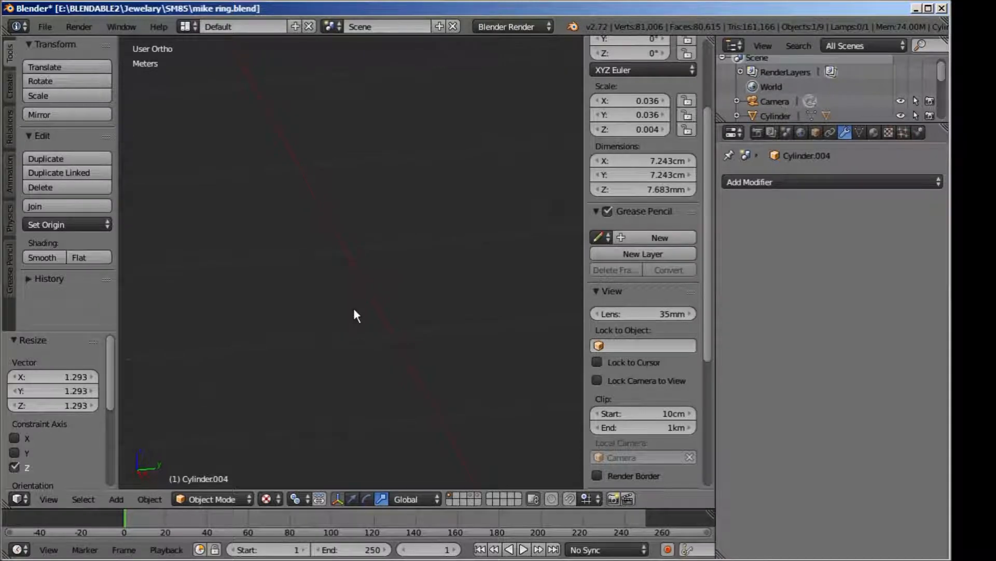
pyautogui.scroll(-4, 332, 184)
pyautogui.keyDown('shift'); pyautogui.moveTo(293, 155); pyautogui.dragTo(363, 323, button='middle'); pyautogui.keyUp('shift')
pyautogui.scroll(6, 362, 307)
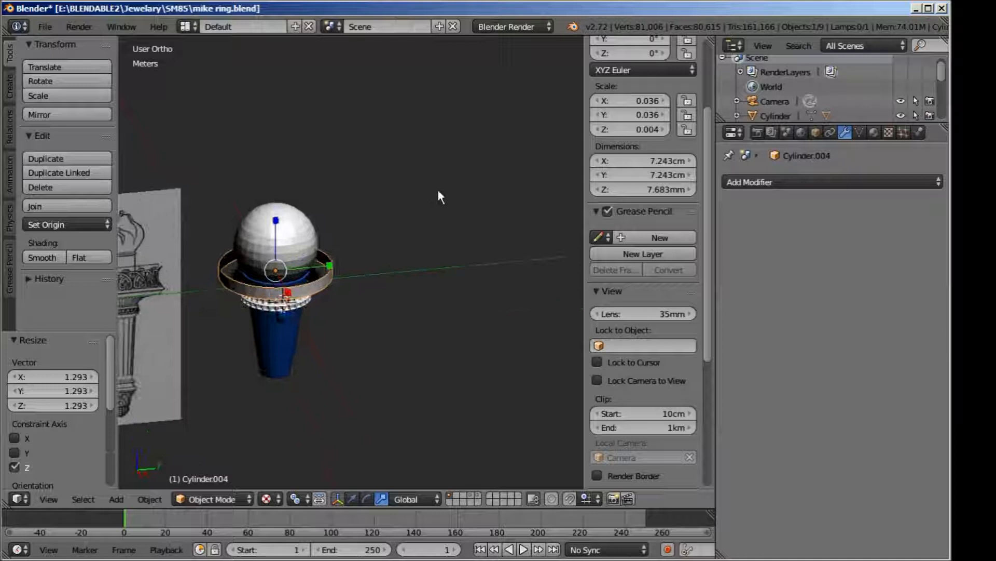
pyautogui.press('KP_3')
pyautogui.scroll(-12, 434, 197)
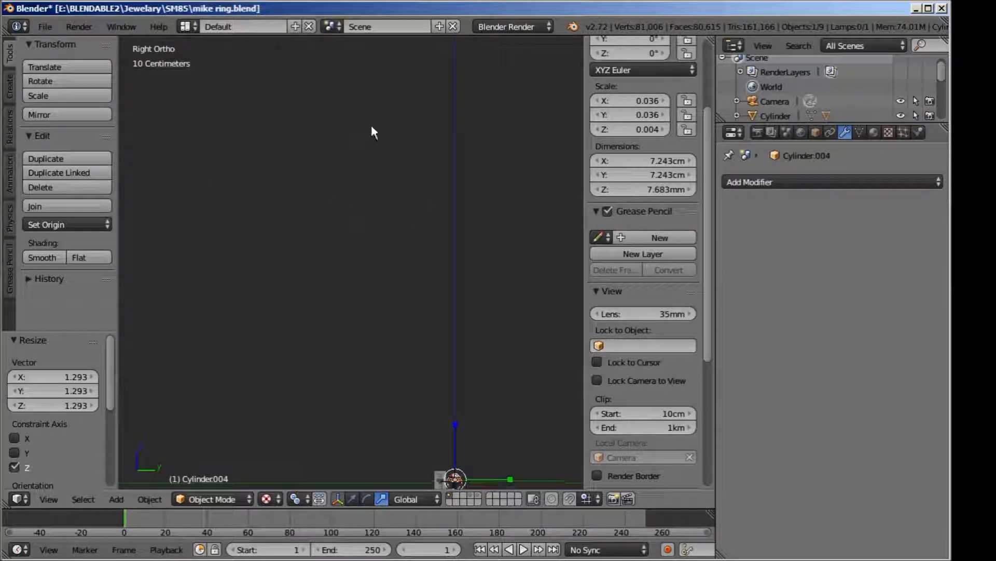
# Step: Add two evenly spaced horizontal loop cuts around the rim of the disc below the sphere, working in Edit Mode
pyautogui.keyDown('shift'); pyautogui.moveTo(360, 148); pyautogui.dragTo(402, 55, button='middle'); pyautogui.keyUp('shift')
pyautogui.keyDown('shift'); pyautogui.moveTo(421, 302); pyautogui.dragTo(326, 249, button='middle'); pyautogui.keyUp('shift')
pyautogui.scroll(3, 276, 127)
pyautogui.scroll(5, 326, 249)
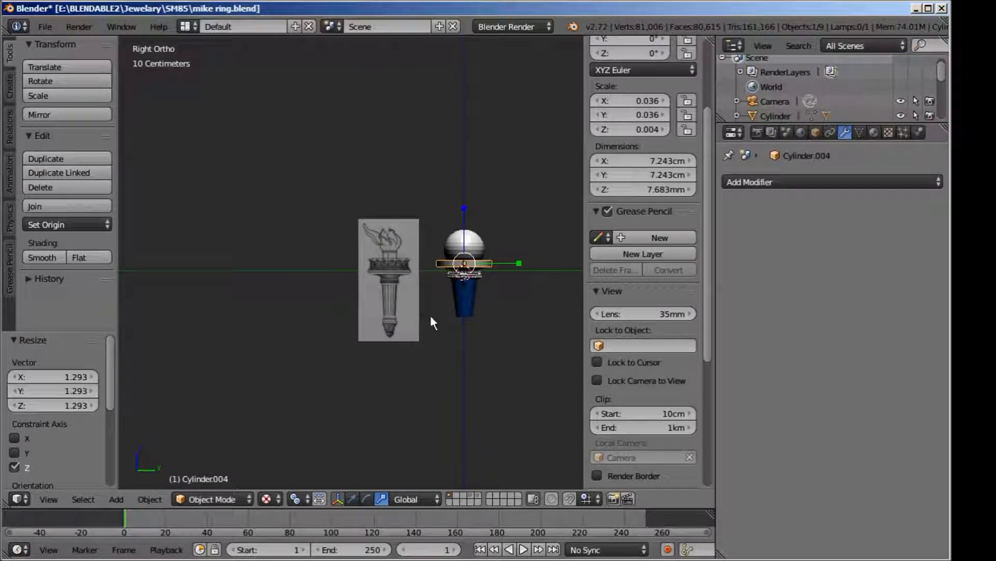
pyautogui.keyDown('shift'); pyautogui.moveTo(428, 317); pyautogui.dragTo(329, 281, button='middle'); pyautogui.keyUp('shift')
pyautogui.scroll(7, 327, 281)
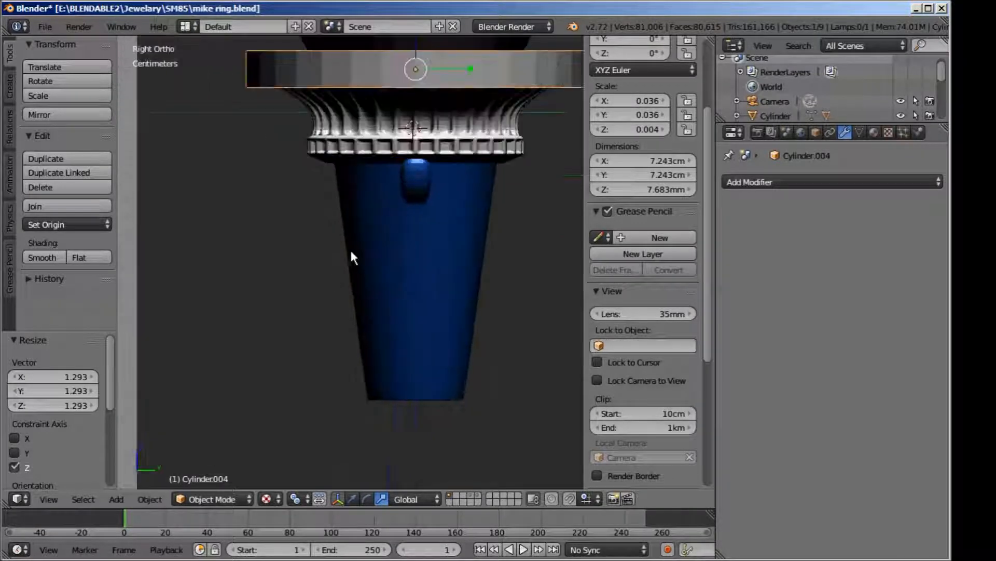
pyautogui.scroll(-5, 352, 256)
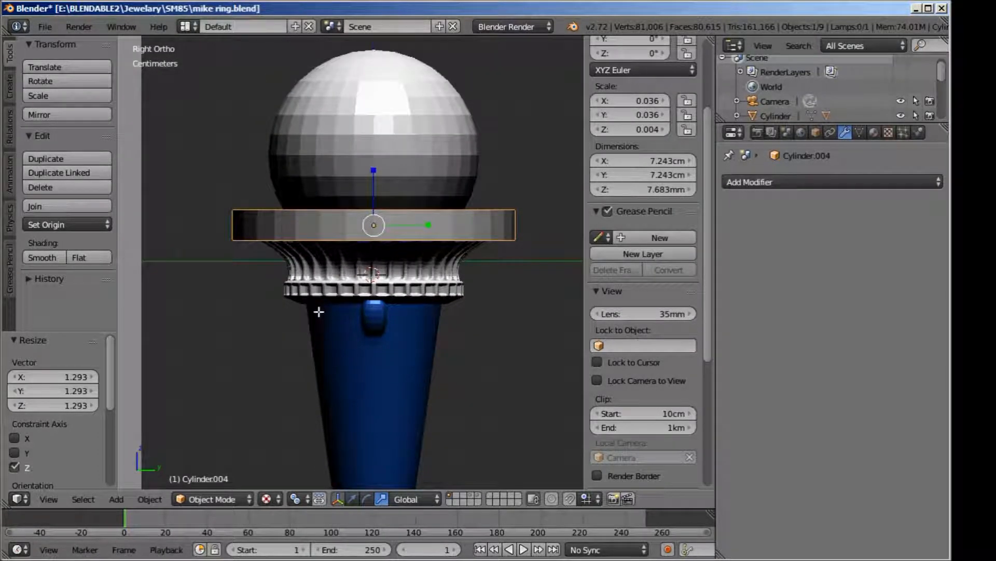
pyautogui.press('Tab')
pyautogui.scroll(1, 384, 242)
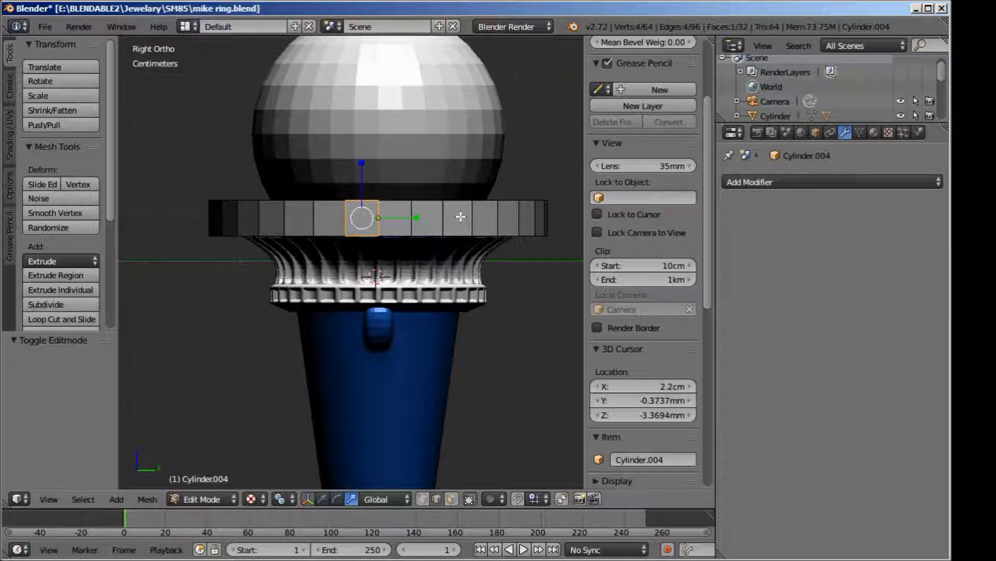
pyautogui.hotkey('ctrl', 'r')
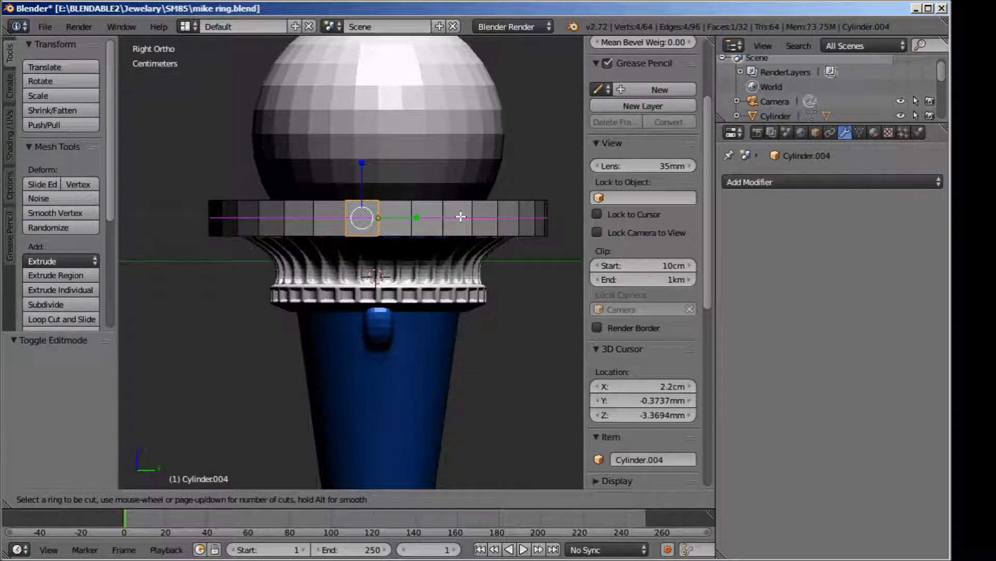
pyautogui.scroll(1, 461, 217)
pyautogui.scroll(1, 461, 217)
pyautogui.scroll(-1, 461, 216)
pyautogui.scroll(2, 461, 217)
pyautogui.scroll(-1, 461, 216)
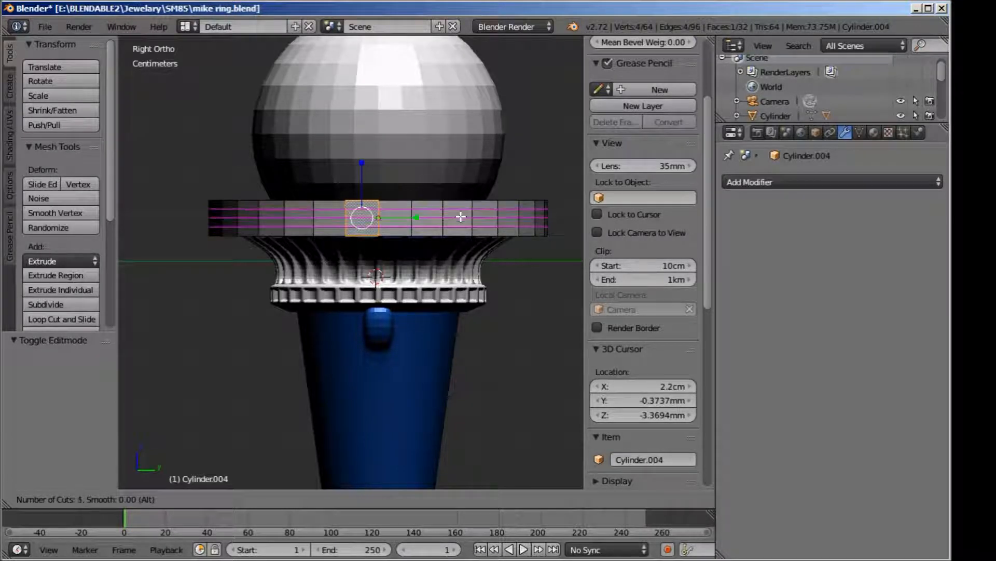
pyautogui.scroll(-1, 461, 217)
pyautogui.click(461, 216)
pyautogui.click(461, 217)
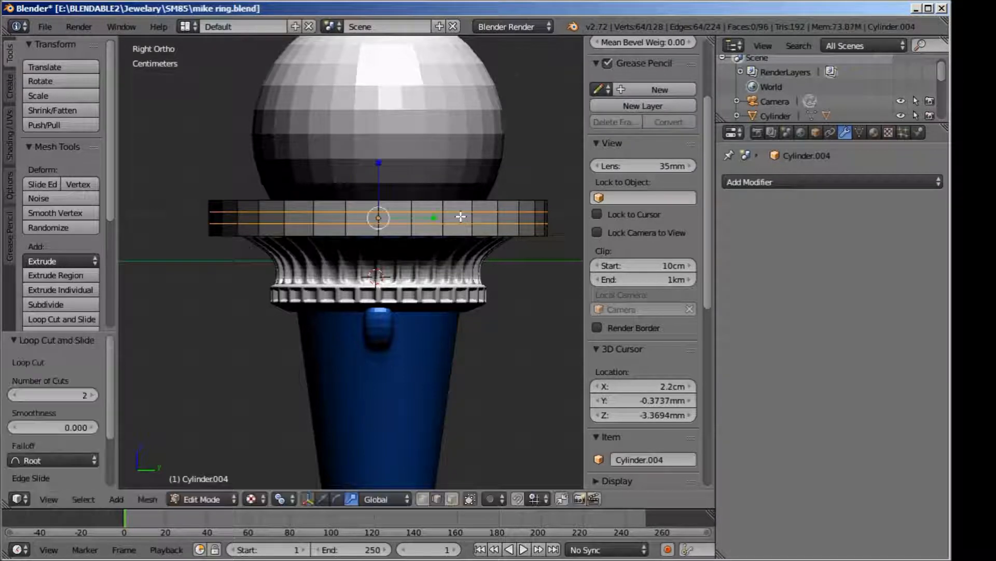
# Step: Try to spread the two rim edge loops apart by scaling them along the Z axis
pyautogui.scroll(2, 461, 216)
pyautogui.scroll(1, 461, 216)
pyautogui.press('s')
pyautogui.press('z')
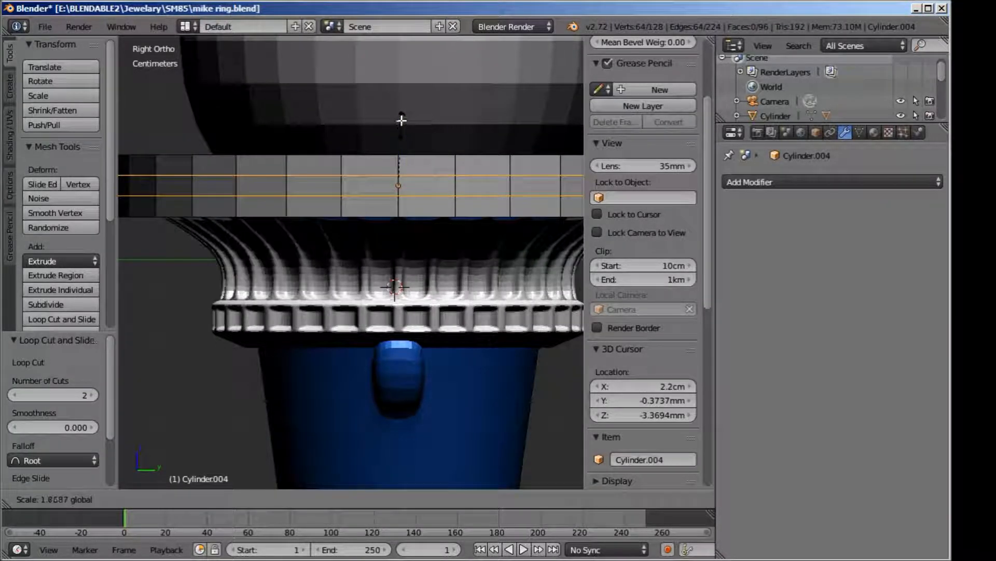
pyautogui.click(403, 107)
pyautogui.rightClick(421, 179)
pyautogui.keyDown('alt'); pyautogui.rightClick(381, 174); pyautogui.keyUp('alt')
pyautogui.keyDown('alt'); pyautogui.keyDown('shift'); pyautogui.rightClick(420, 197); pyautogui.keyUp('shift'); pyautogui.keyUp('alt')
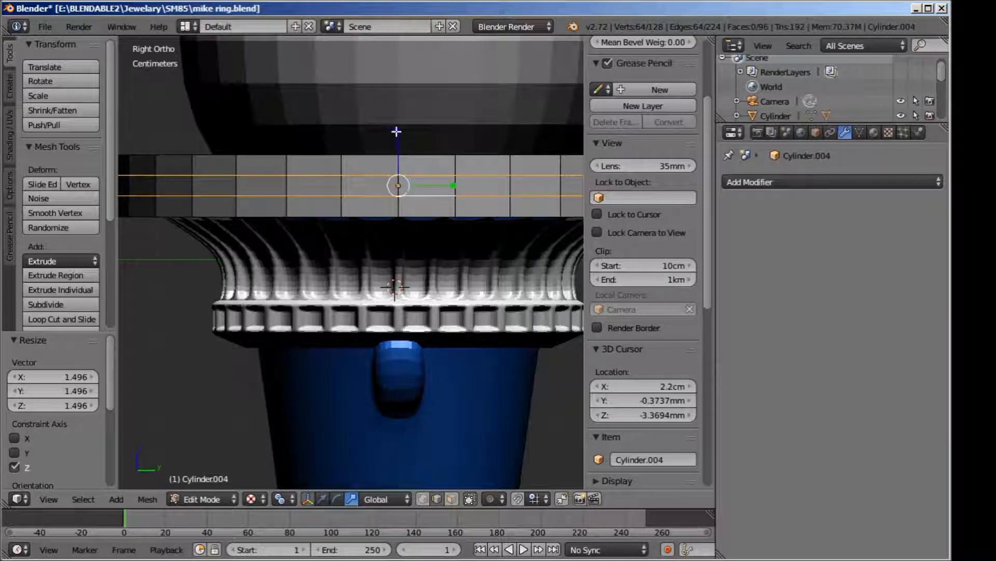
pyautogui.press('s')
pyautogui.moveTo(396, 160); pyautogui.dragTo(396, 155)
# Step: Set the pivot point to Median Point and scale the two rim edge loops apart by about 2.375 along Z
pyautogui.moveTo(396, 147); pyautogui.dragTo(405, 189, button='middle')
pyautogui.scroll(-9, 412, 190)
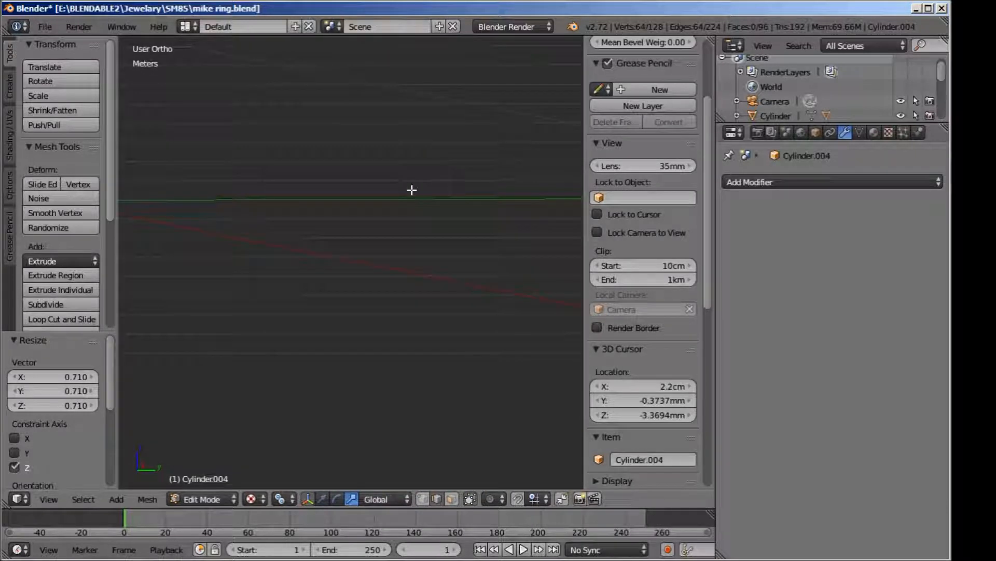
pyautogui.press('ctrl+KP_3')
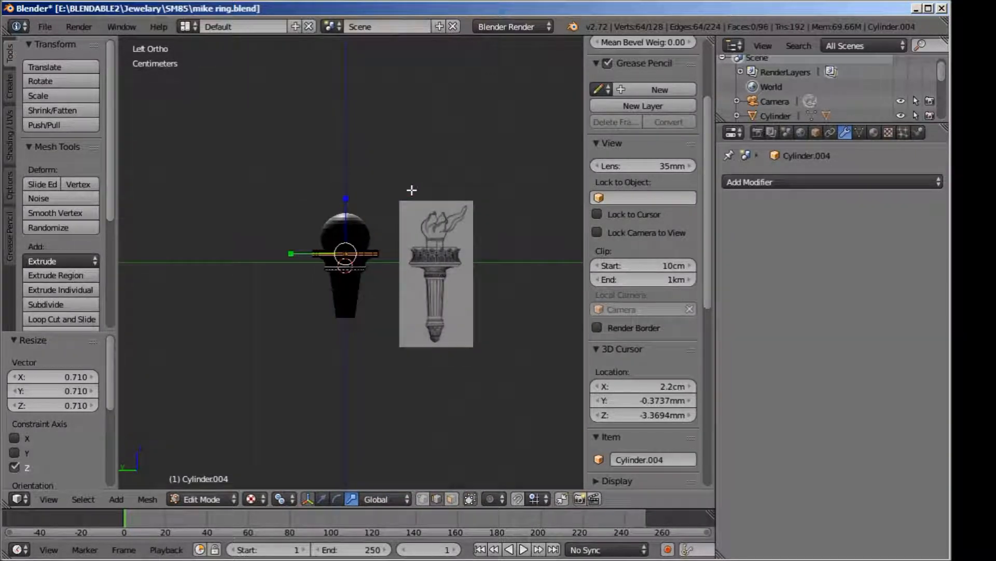
pyautogui.press('KP_3')
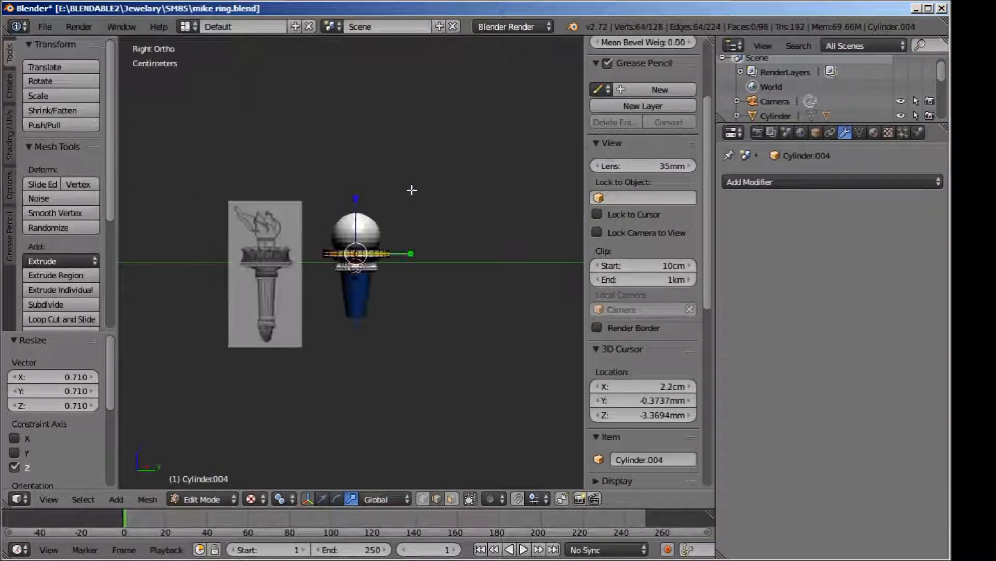
pyautogui.scroll(6, 412, 190)
pyautogui.scroll(2, 411, 189)
pyautogui.click(280, 499)
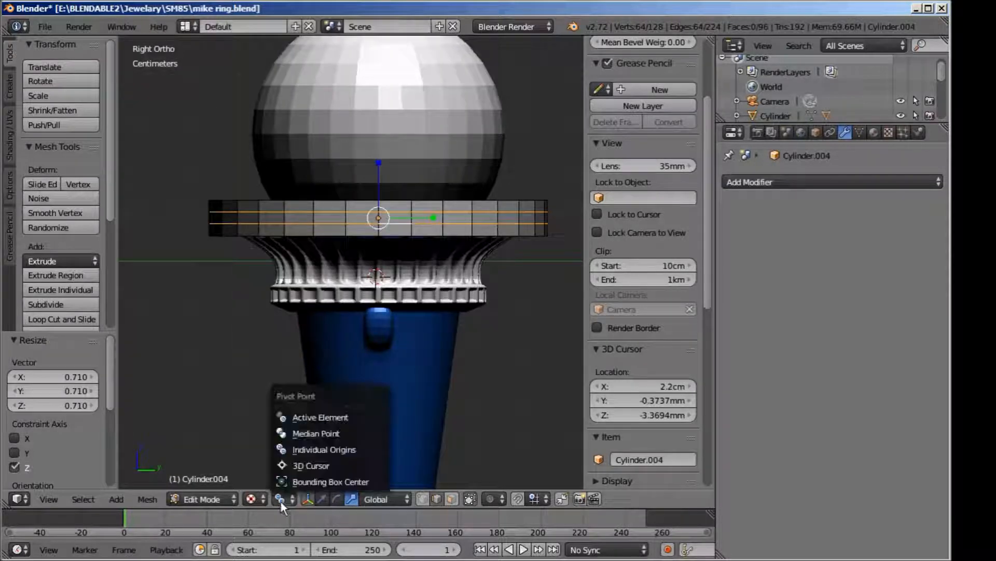
pyautogui.click(310, 441)
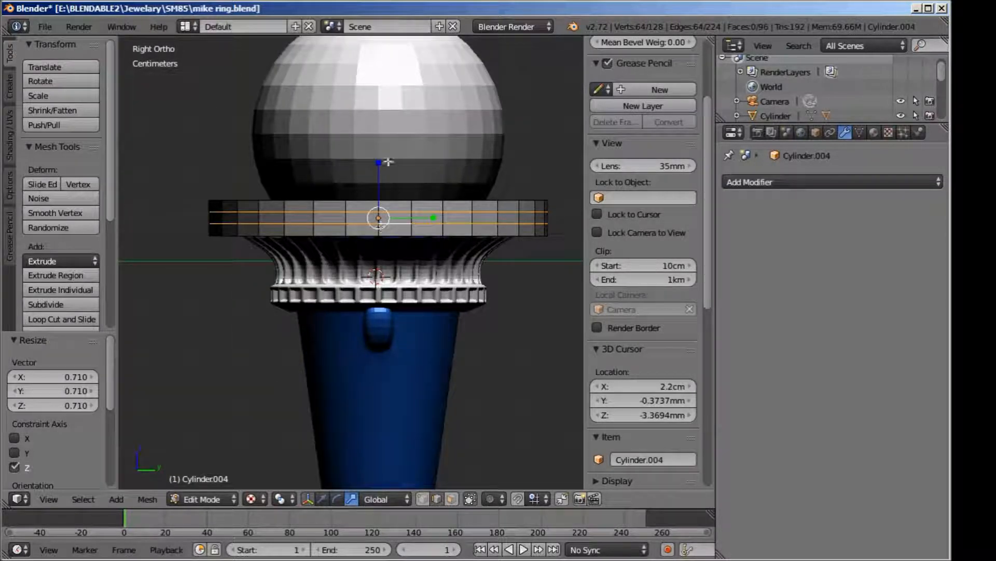
pyautogui.press('s')
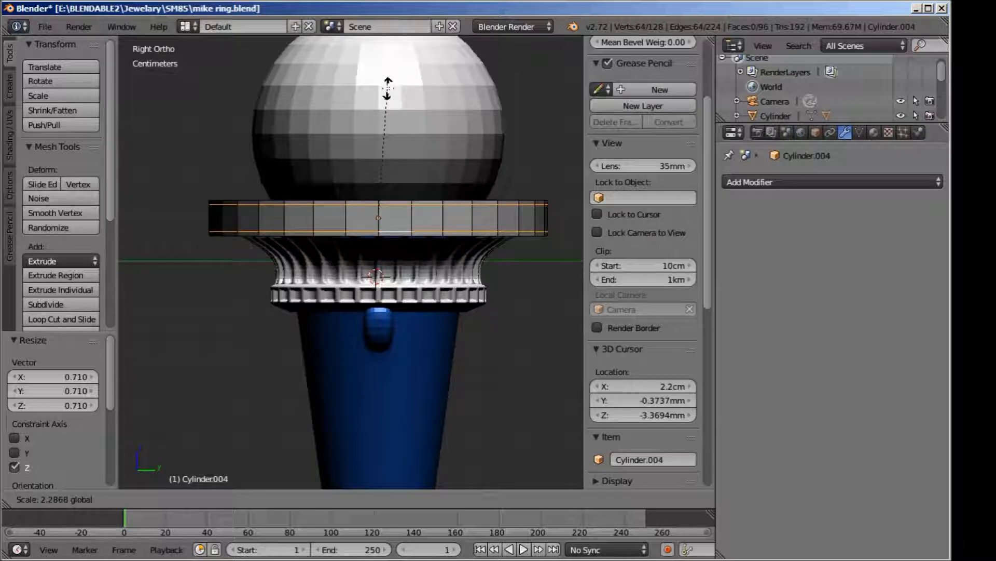
pyautogui.click(388, 80)
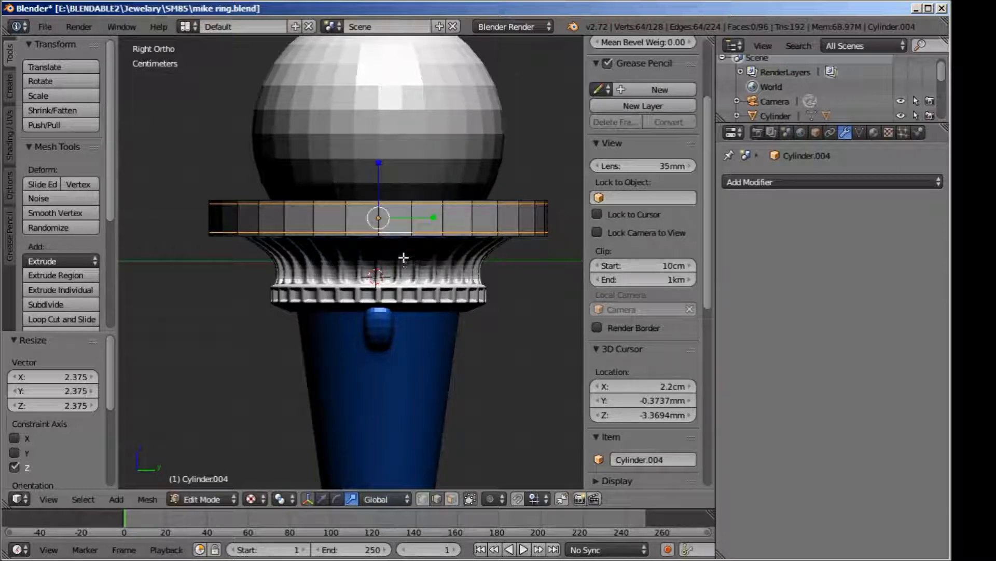
# Step: Select only the face loop between the two rim edge loops and set the pivot point to Individual Origins
pyautogui.scroll(1, 403, 257)
pyautogui.press('Tab')
pyautogui.press('Tab')
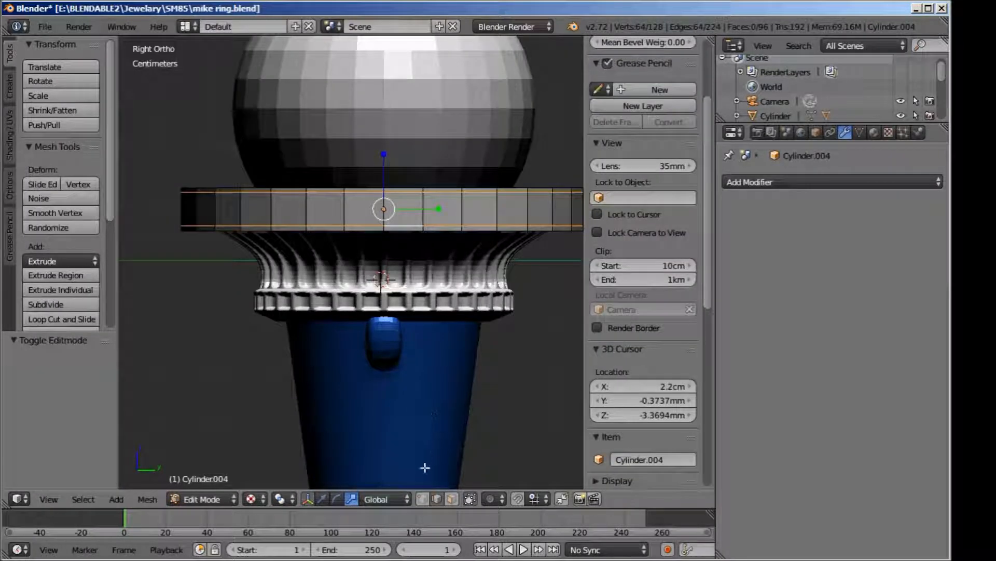
pyautogui.press('a')
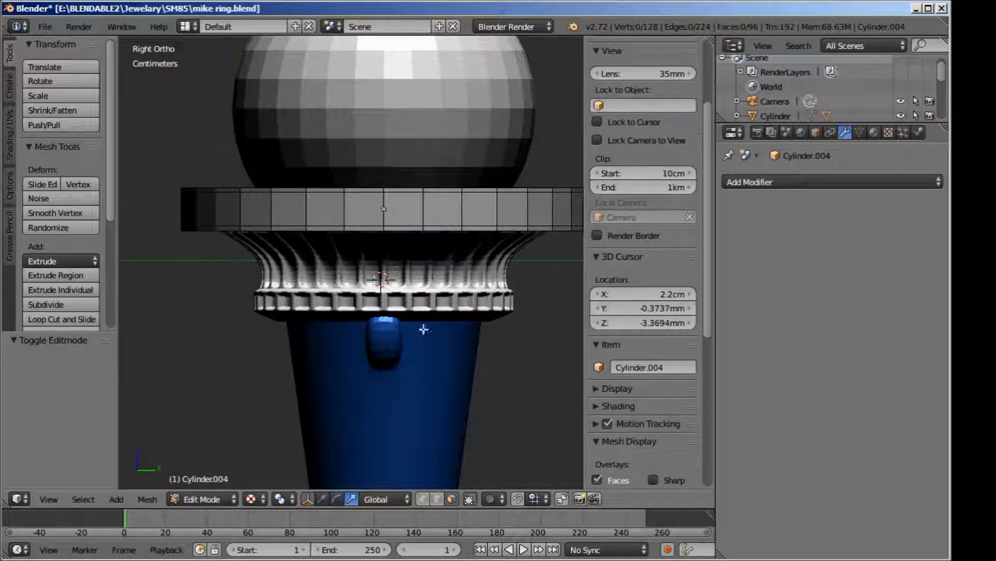
pyautogui.keyDown('alt'); pyautogui.rightClick(310, 215); pyautogui.keyUp('alt')
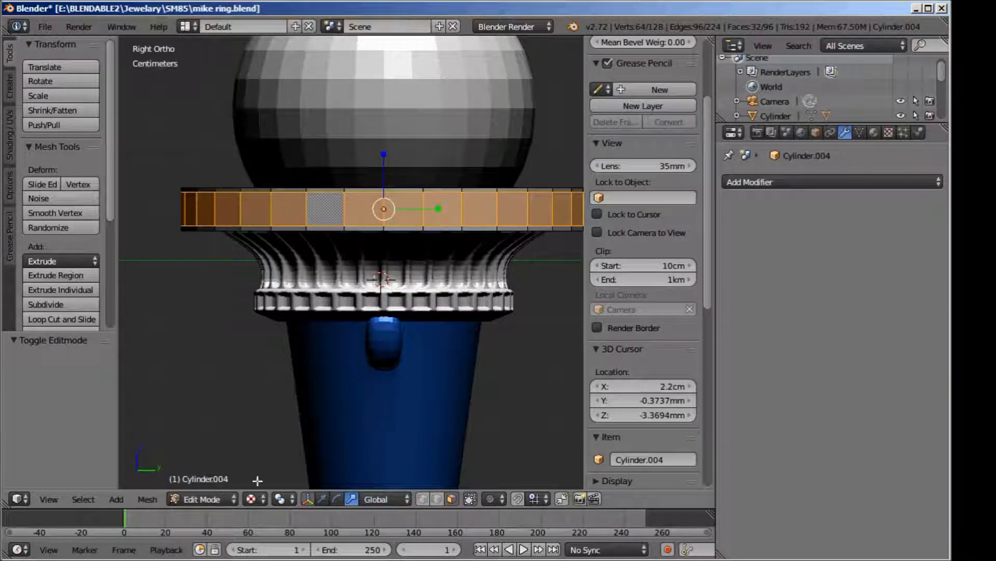
pyautogui.click(254, 499)
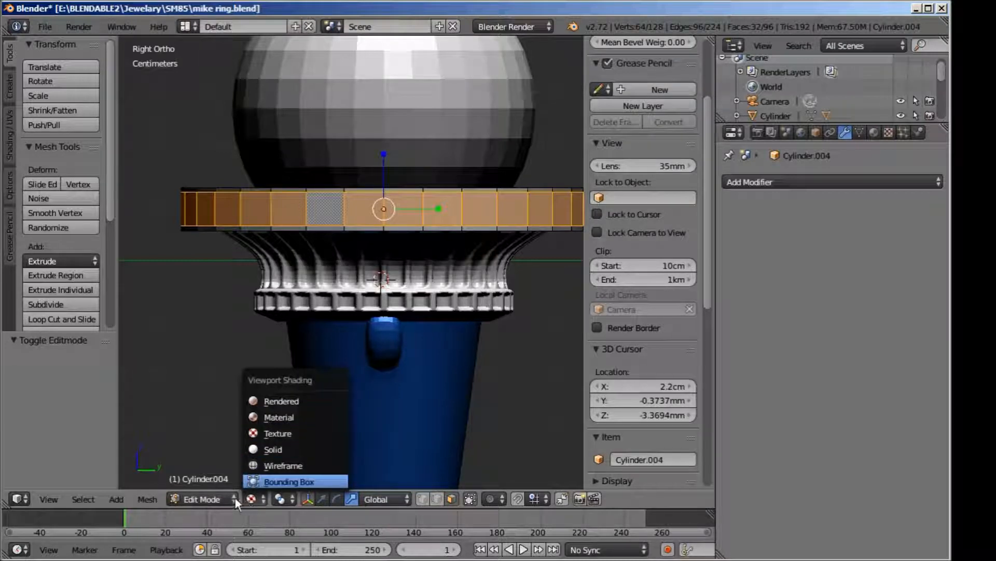
pyautogui.click(280, 498)
pyautogui.click(284, 449)
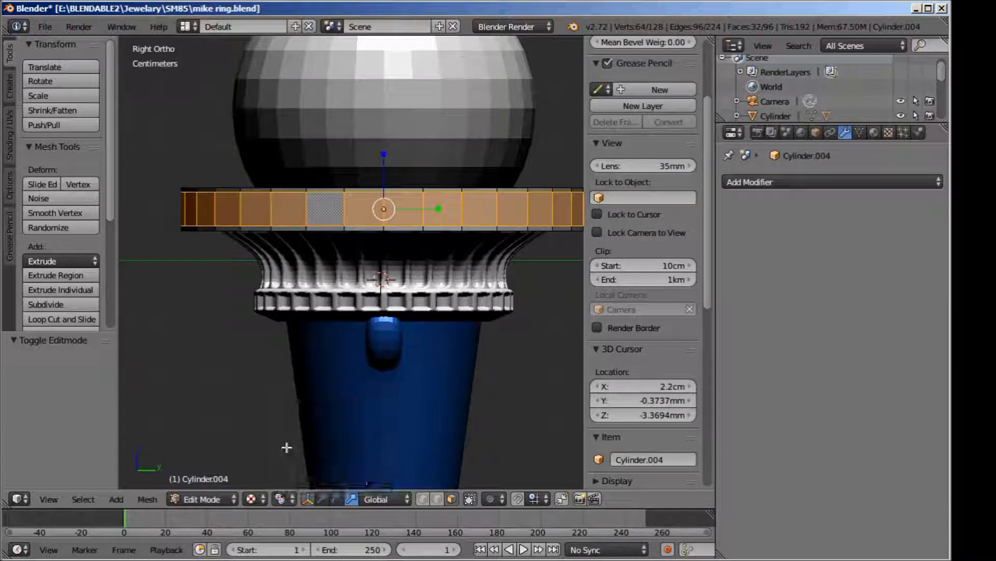
# Step: Extrude the selected rim faces individually with zero offset, scaling the new faces by about 0.535 uniformly and 1.53 along Z
pyautogui.click(79, 290)
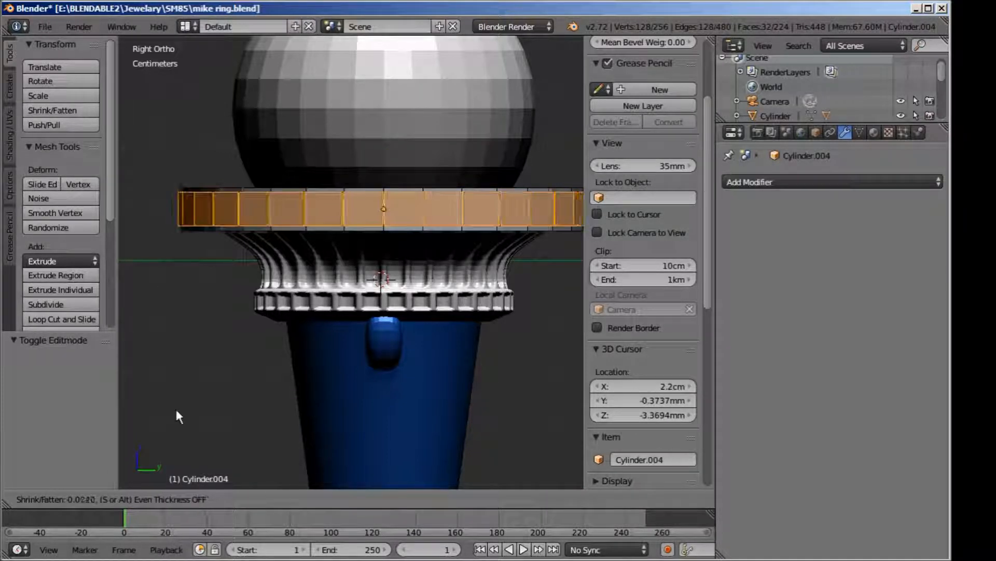
pyautogui.rightClick(310, 278)
pyautogui.press('s')
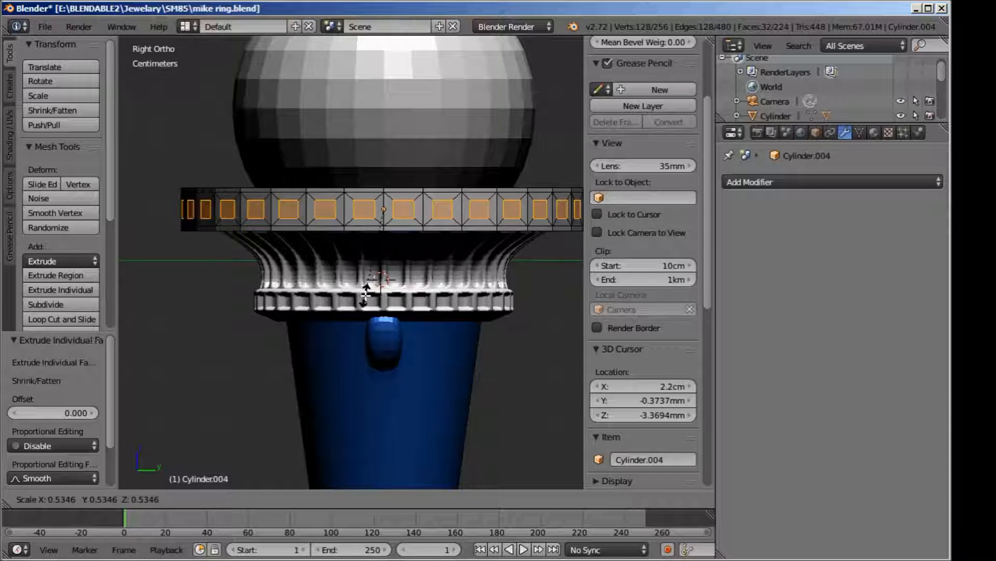
pyautogui.click(366, 294)
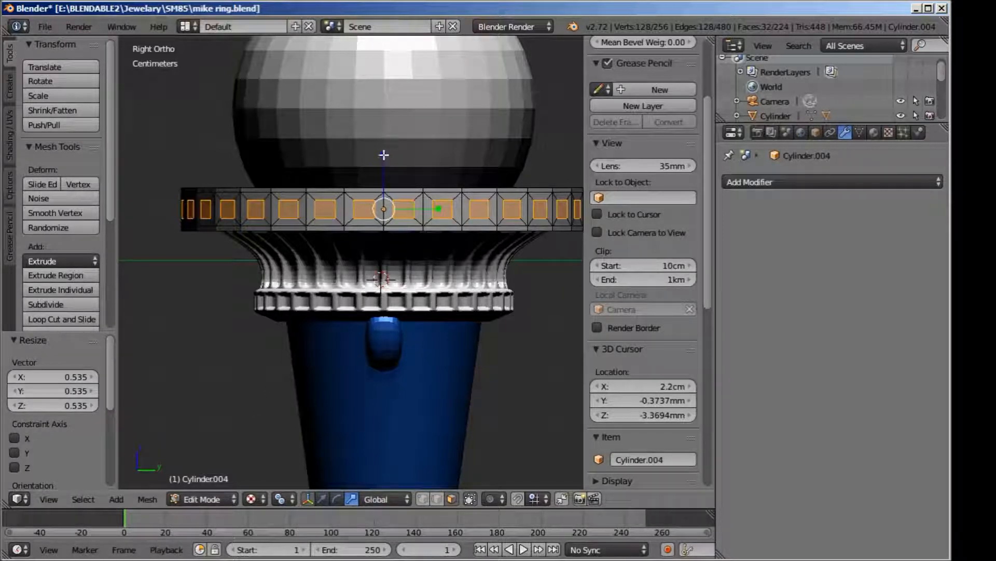
pyautogui.press('s')
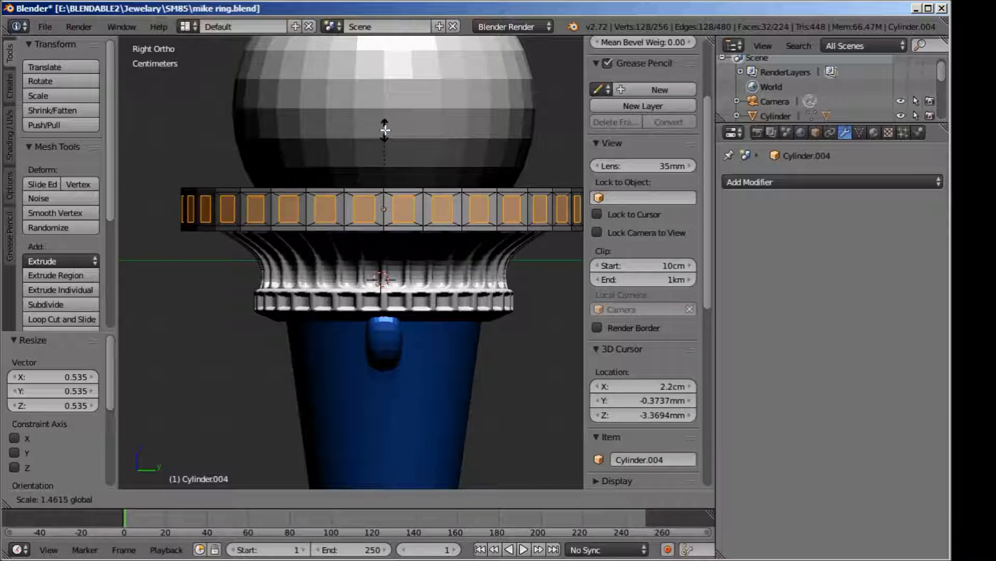
pyautogui.click(387, 126)
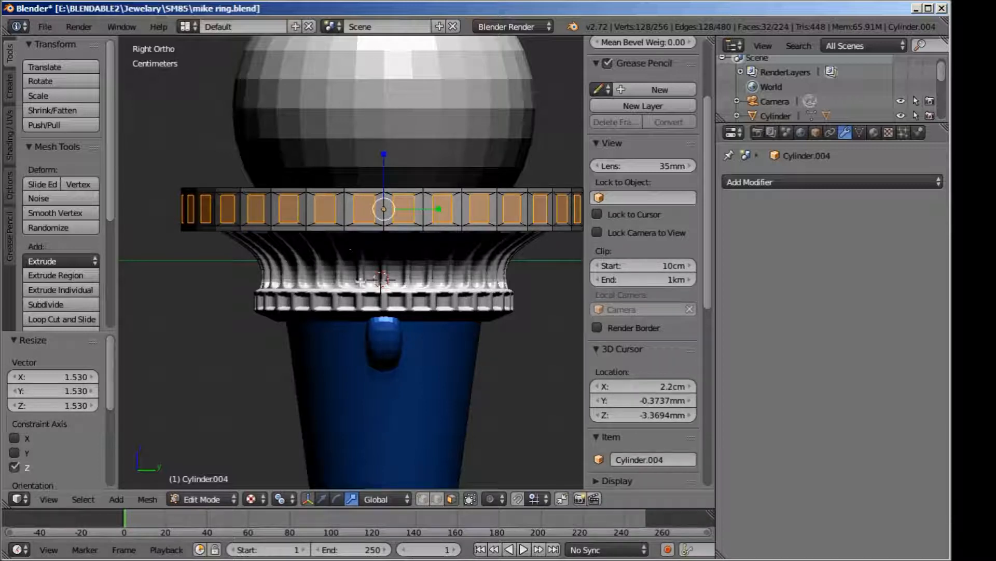
# Step: Compare the disc's rim panels with the collar of the torch in the reference image
pyautogui.moveTo(361, 373); pyautogui.dragTo(361, 392, button='middle')
pyautogui.scroll(-12, 345, 218)
pyautogui.keyDown('shift'); pyautogui.moveTo(343, 211); pyautogui.dragTo(352, 322, button='middle'); pyautogui.keyUp('shift')
pyautogui.scroll(4, 352, 300)
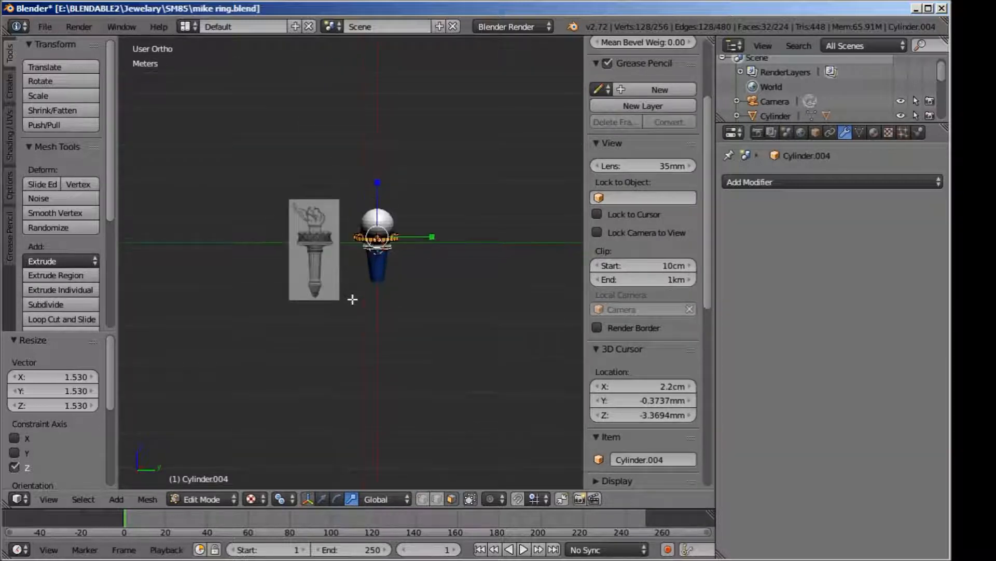
pyautogui.scroll(6, 353, 299)
pyautogui.keyDown('shift'); pyautogui.moveTo(443, 245); pyautogui.dragTo(350, 360, button='middle'); pyautogui.keyUp('shift')
pyautogui.scroll(4, 375, 327)
pyautogui.keyDown('shift'); pyautogui.moveTo(373, 326); pyautogui.dragTo(424, 193, button='middle'); pyautogui.keyUp('shift')
pyautogui.scroll(4, 424, 193)
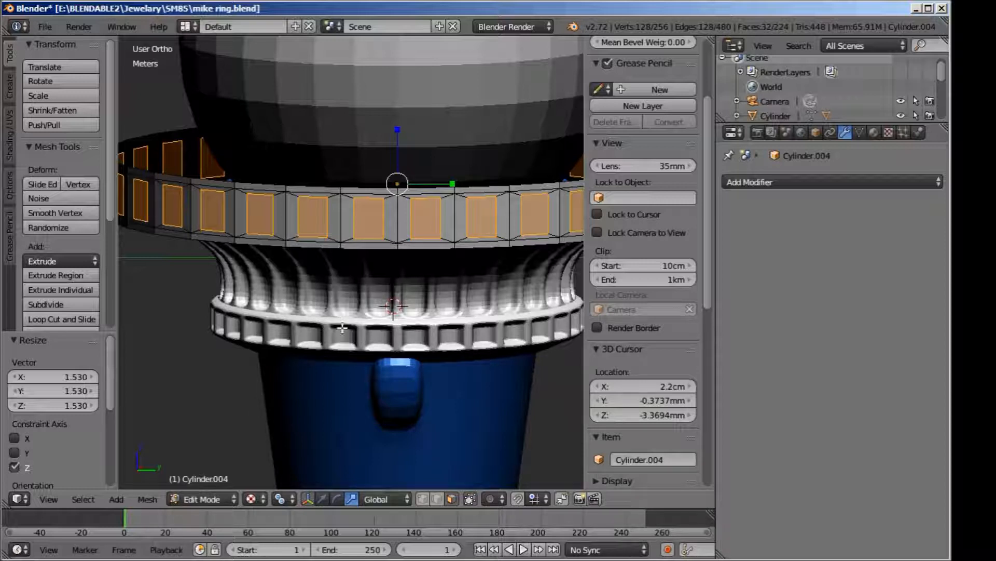
# Step: Extrude the small rim faces outward along their normals by about 1.01 cm to form radial blocks
pyautogui.press('s')
pyautogui.rightClick(346, 357)
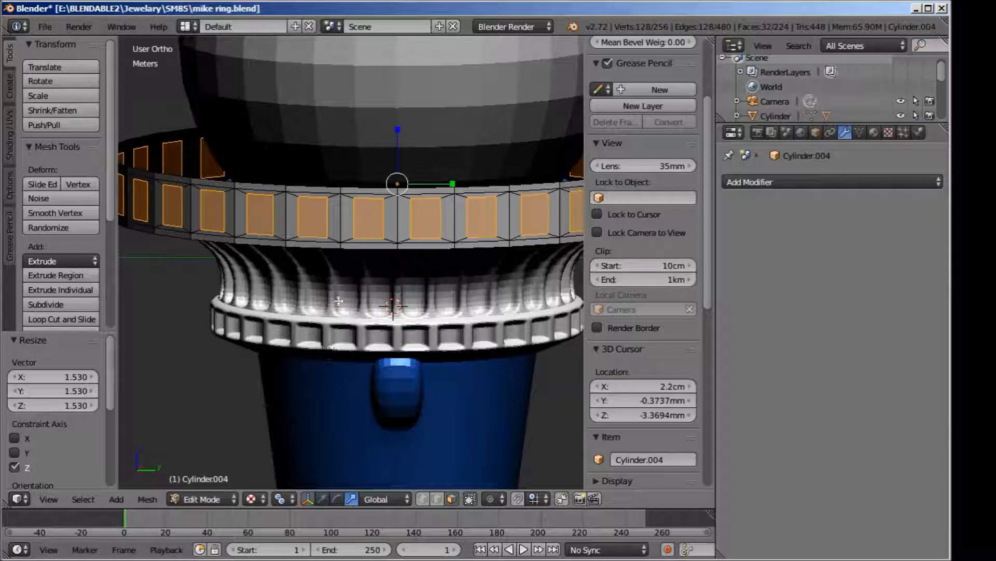
pyautogui.press('e')
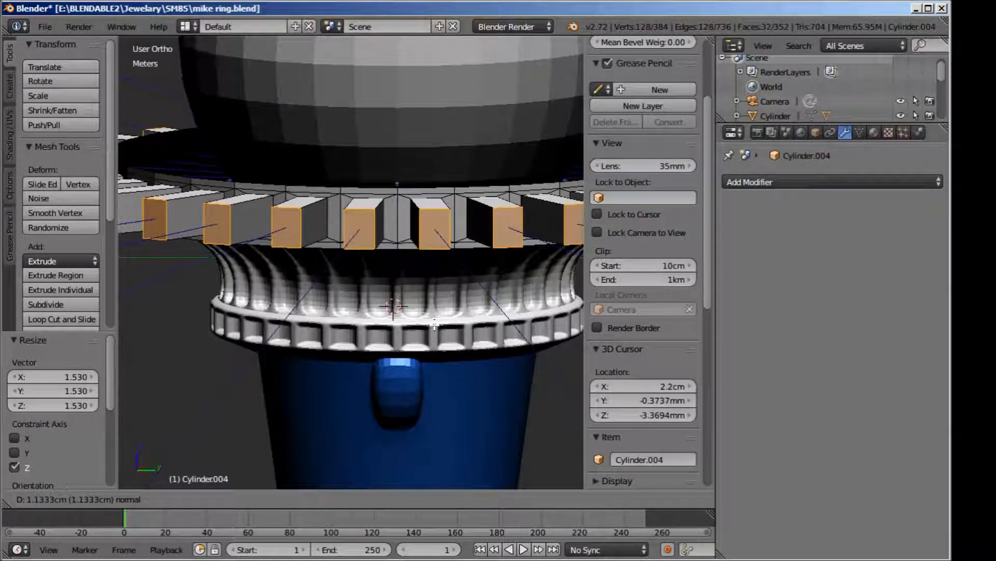
pyautogui.click(424, 352)
# Step: Isolate the toothed ring in local view and switch the viewport shading to Solid
pyautogui.press('KP_Divide')
pyautogui.moveTo(408, 287); pyautogui.dragTo(304, 463, button='middle')
pyautogui.click(260, 499)
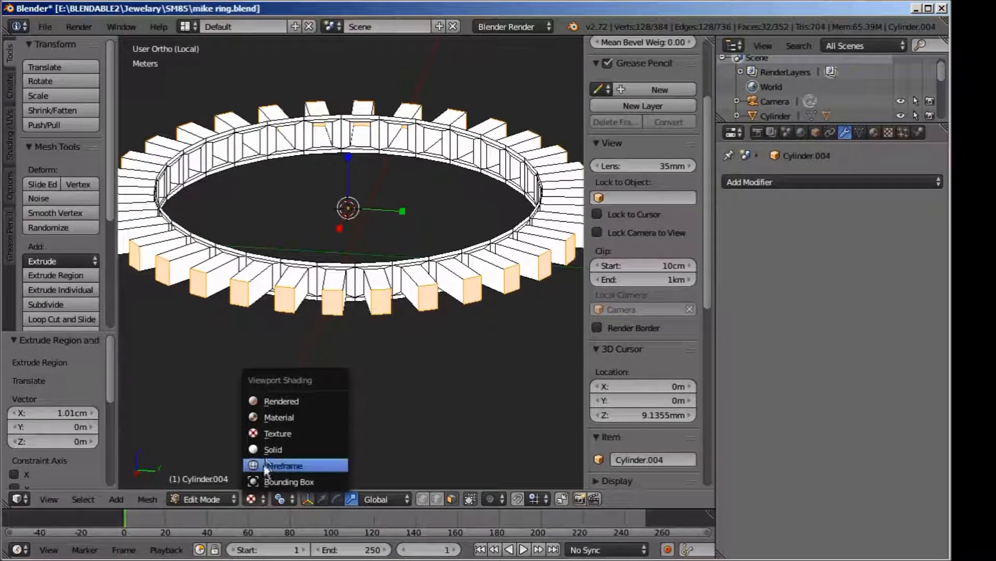
pyautogui.click(311, 448)
# Step: Taper the radial blocks by scaling down their outer end faces, with a stretch of about 1.369 along Z
pyautogui.scroll(1, 302, 282)
pyautogui.scroll(-2, 302, 283)
pyautogui.scroll(1, 363, 377)
pyautogui.moveTo(363, 377); pyautogui.dragTo(342, 388, button='middle')
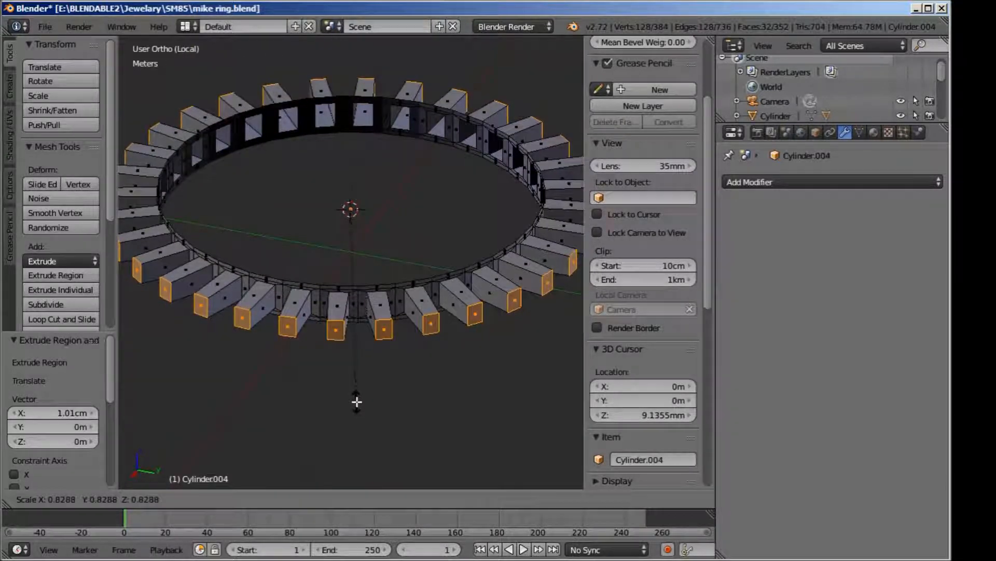
pyautogui.scroll(3, 347, 397)
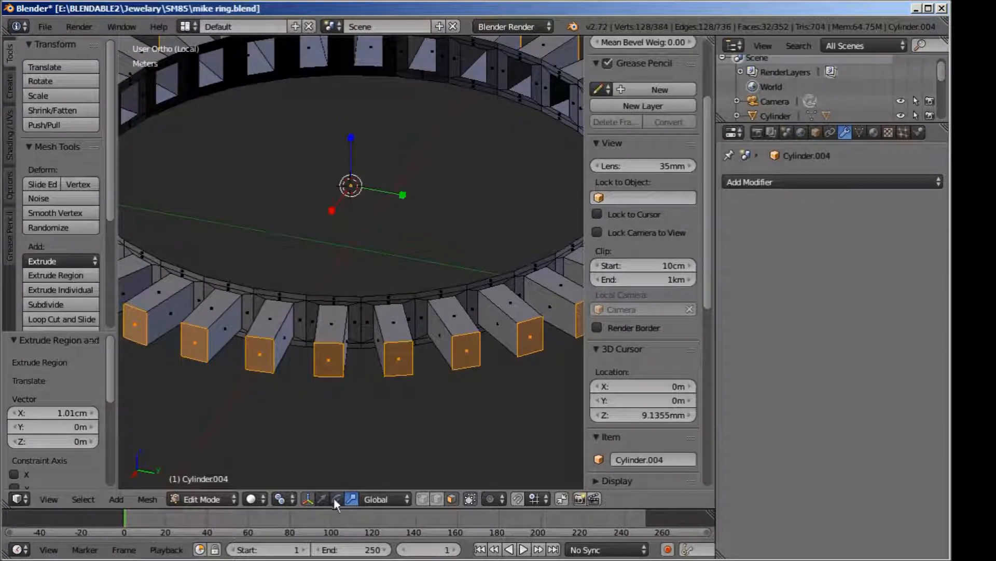
pyautogui.press('s')
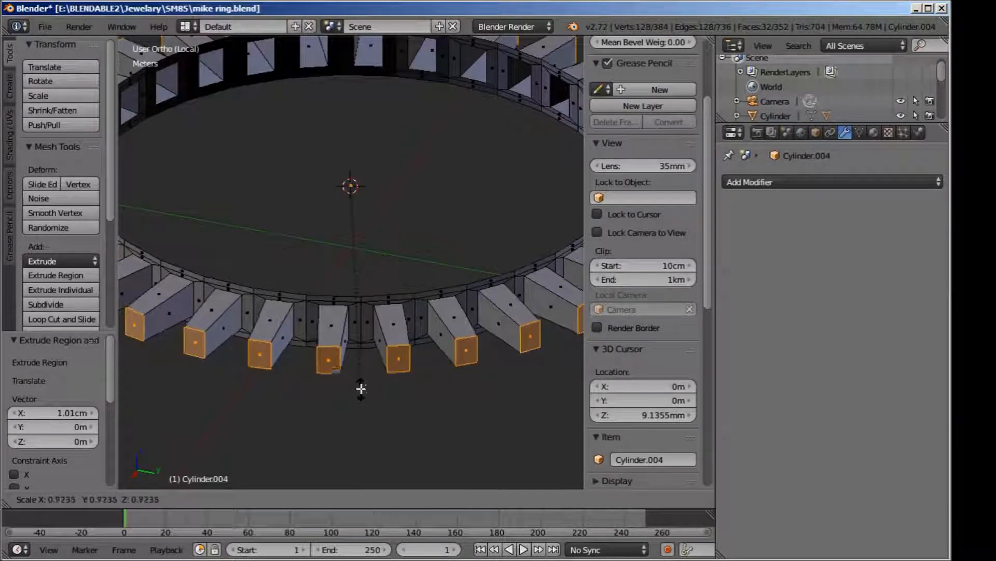
pyautogui.click(358, 329)
pyautogui.press('s')
pyautogui.press('z')
pyautogui.click(356, 111)
pyautogui.press('KP_1')
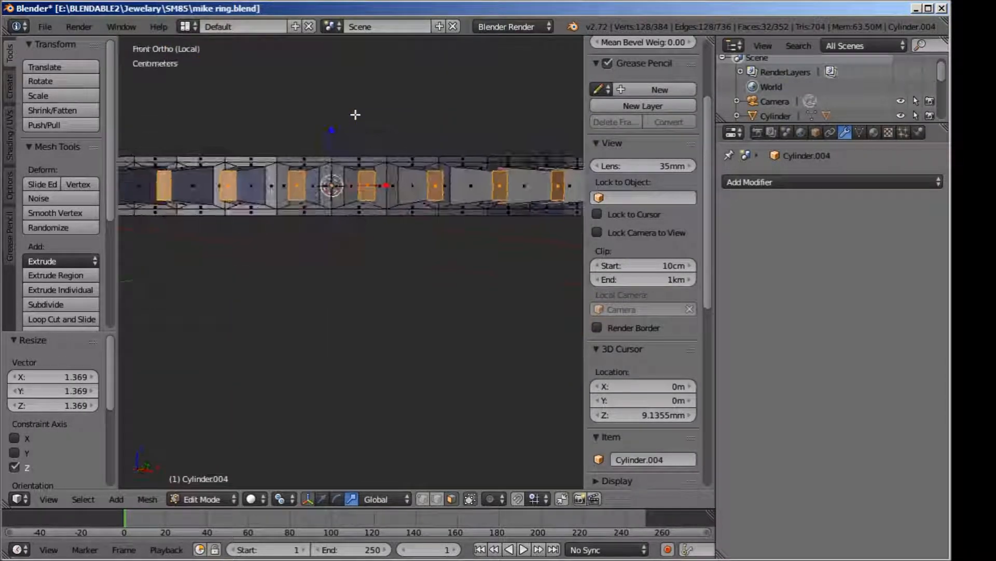
# Step: Stretch the outer end faces of the radial blocks along Z by a factor of about 1.2
pyautogui.press('s')
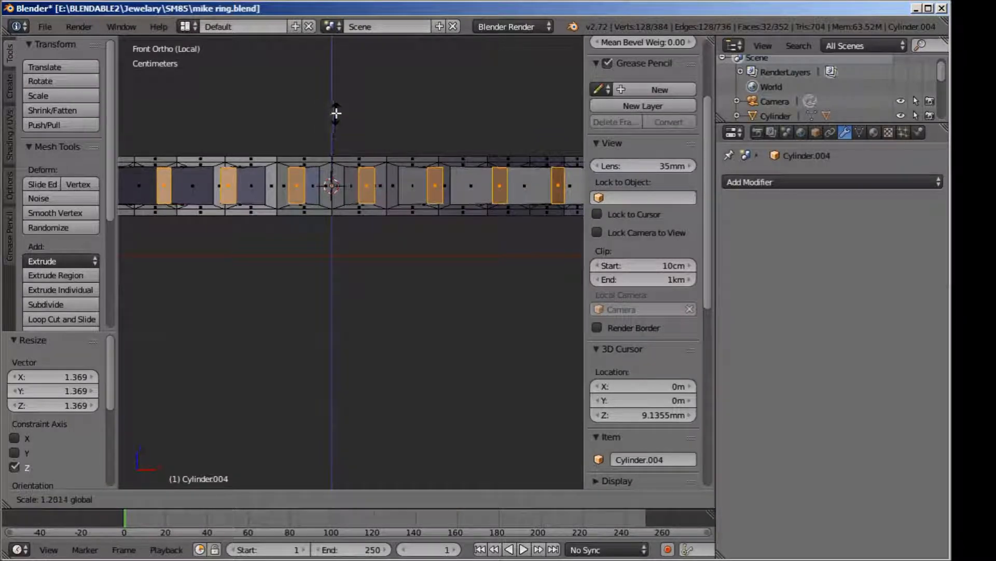
pyautogui.moveTo(338, 114); pyautogui.dragTo(337, 113)
pyautogui.scroll(-3, 338, 113)
pyautogui.moveTo(338, 159); pyautogui.dragTo(318, 283, button='middle')
pyautogui.scroll(-3, 325, 209)
pyautogui.press('Tab')
pyautogui.scroll(5, 325, 209)
pyautogui.press('Tab')
pyautogui.scroll(3, 296, 313)
pyautogui.scroll(4, 290, 287)
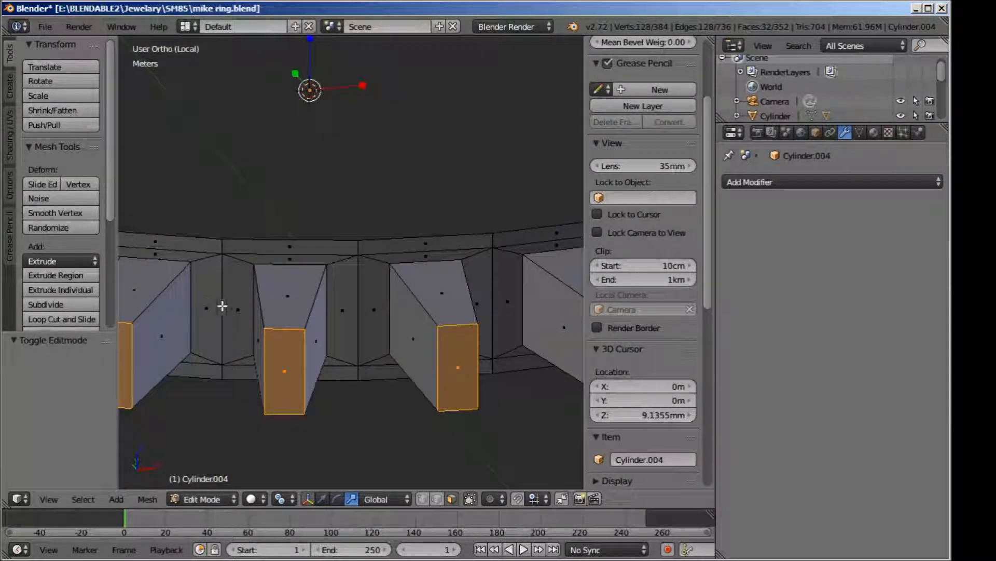
pyautogui.scroll(-4, 360, 300)
pyautogui.scroll(3, 344, 276)
pyautogui.moveTo(342, 276); pyautogui.dragTo(300, 237, button='middle')
pyautogui.scroll(-5, 337, 243)
# Step: Leave local view and compare the toothed ring with the collar of the torch reference in the right orthographic view
pyautogui.press('Tab')
pyautogui.press('KP_Divide')
pyautogui.scroll(-5, 300, 235)
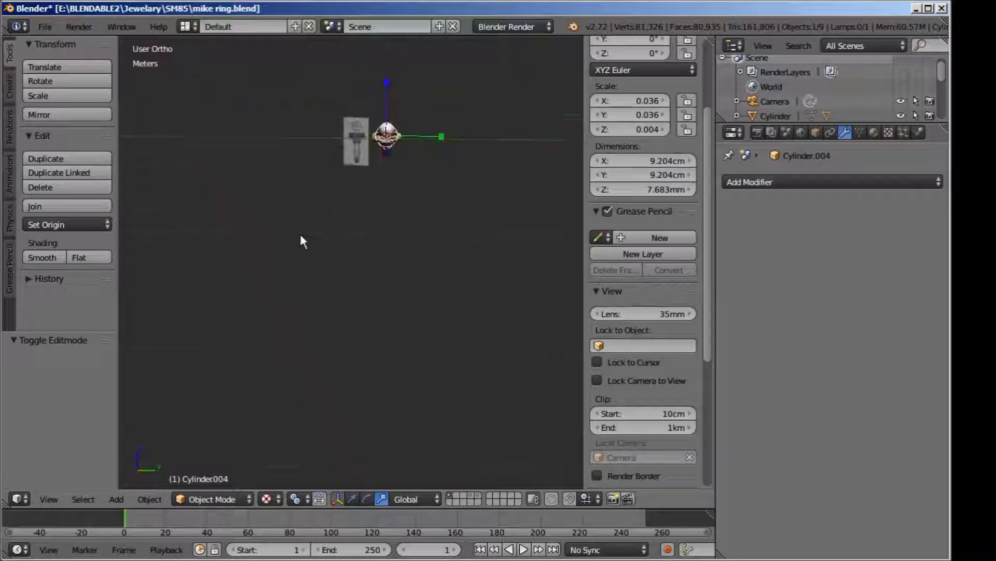
pyautogui.keyDown('shift'); pyautogui.moveTo(335, 139); pyautogui.dragTo(284, 233, button='middle'); pyautogui.keyUp('shift')
pyautogui.scroll(6, 283, 233)
pyautogui.scroll(4, 284, 234)
pyautogui.press('KP_3')
pyautogui.scroll(-8, 284, 234)
pyautogui.keyDown('shift'); pyautogui.moveTo(335, 359); pyautogui.dragTo(415, 327, button='middle'); pyautogui.keyUp('shift')
pyautogui.scroll(5, 352, 194)
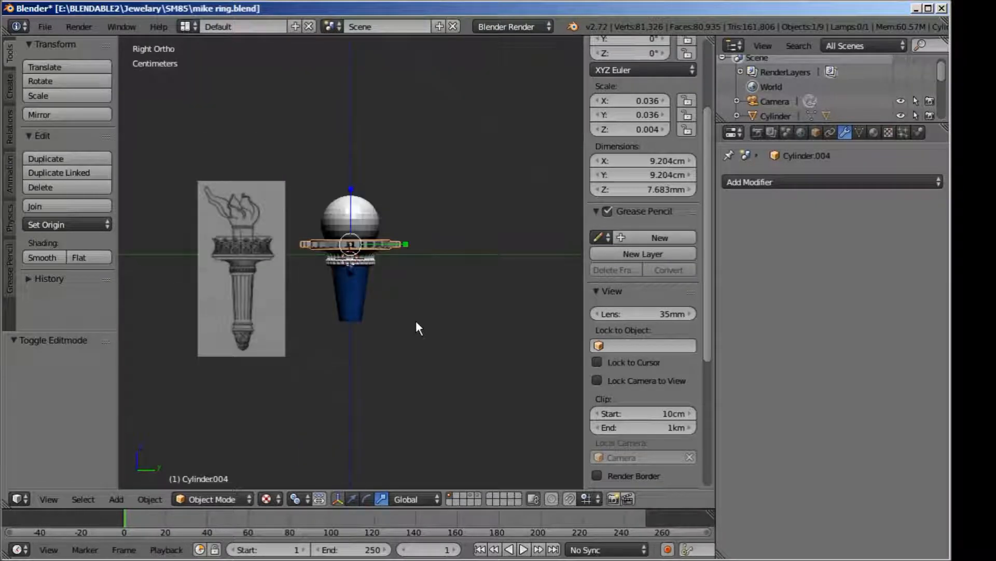
pyautogui.scroll(6, 404, 318)
pyautogui.keyDown('shift'); pyautogui.moveTo(312, 275); pyautogui.dragTo(317, 225, button='middle'); pyautogui.keyUp('shift')
pyautogui.scroll(3, 320, 207)
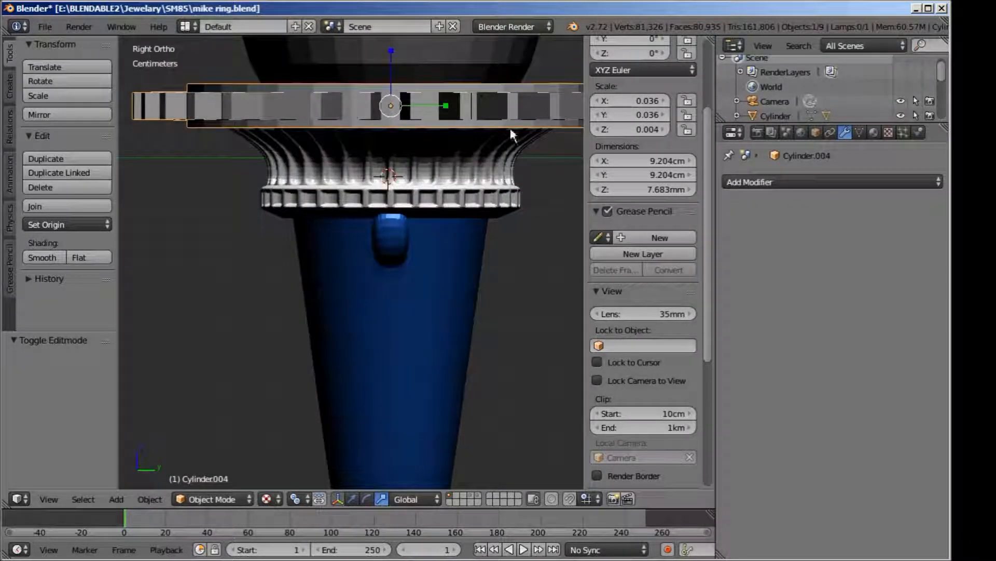
# Step: Add a Multiresolution modifier to the toothed ring and subdivide it twice with Catmull-Clark
pyautogui.click(810, 181)
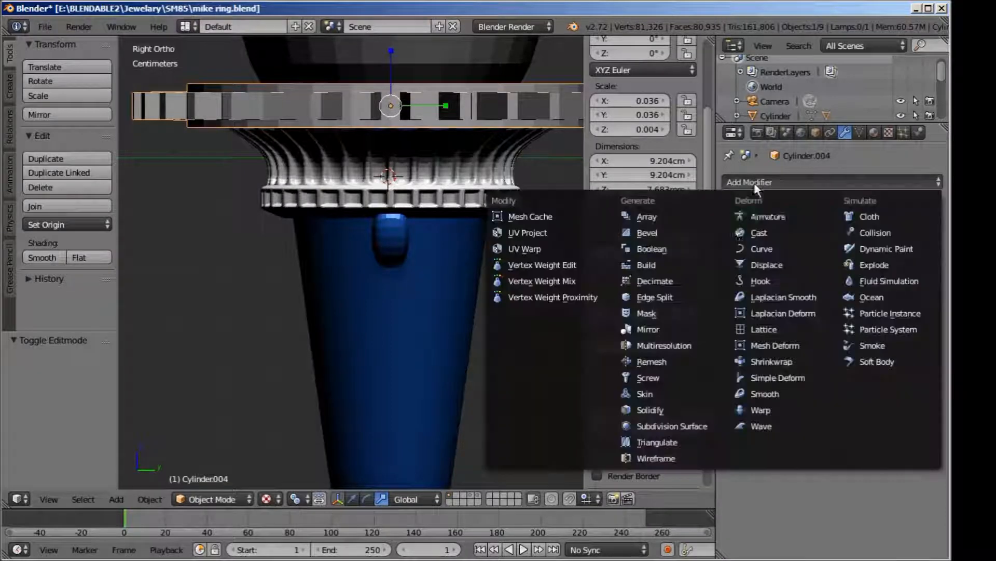
pyautogui.click(677, 345)
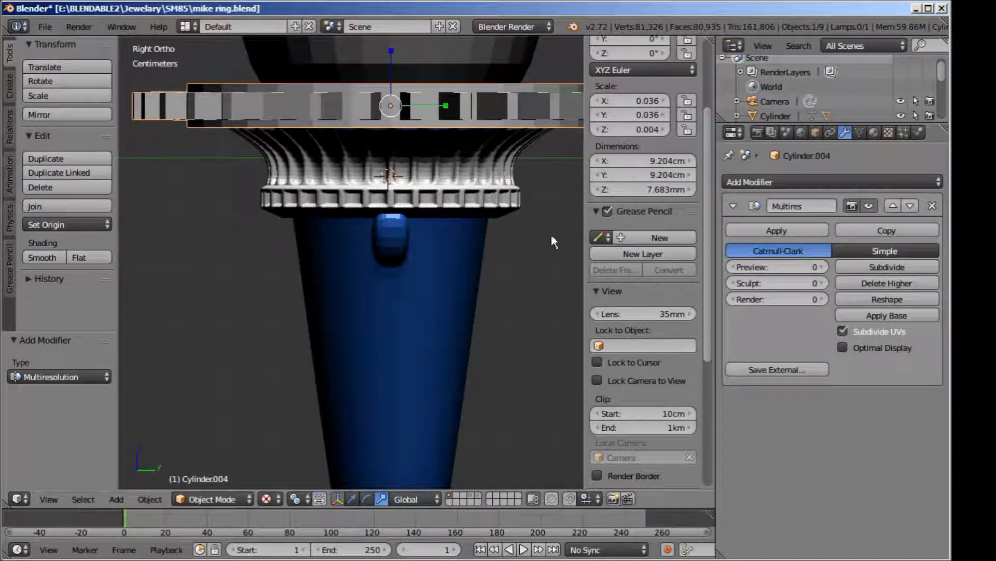
pyautogui.press('Tab')
pyautogui.press('Tab')
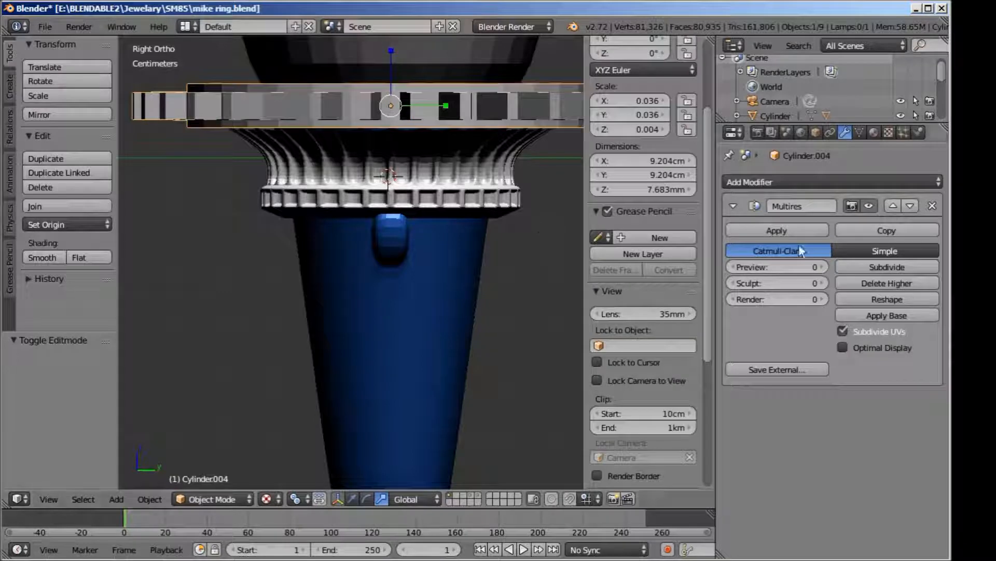
pyautogui.click(857, 267)
pyautogui.click(856, 267)
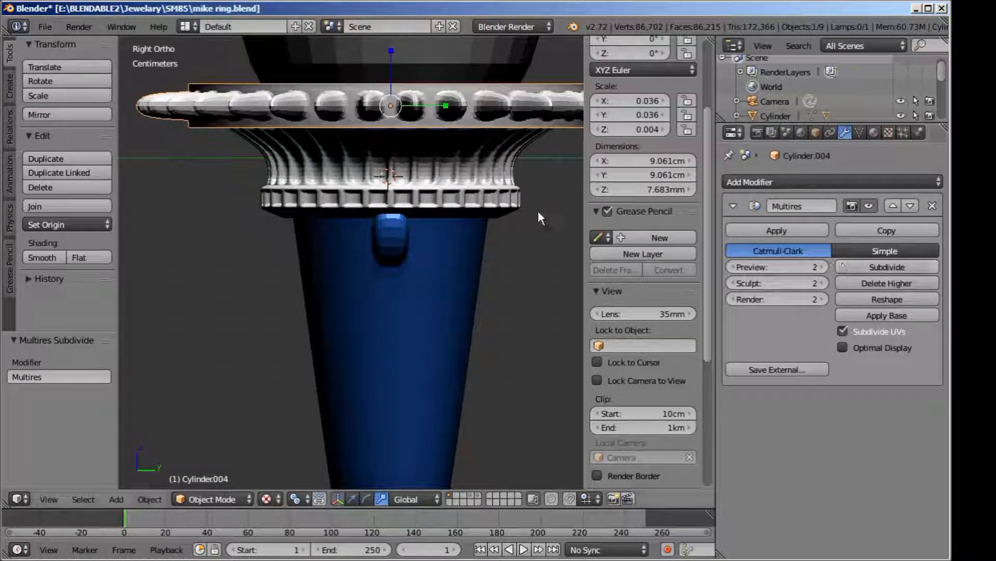
# Step: Isolate the toothed ring in local view and set the viewport shading to Solid
pyautogui.scroll(-1, 401, 166)
pyautogui.moveTo(396, 155); pyautogui.dragTo(366, 218, button='middle')
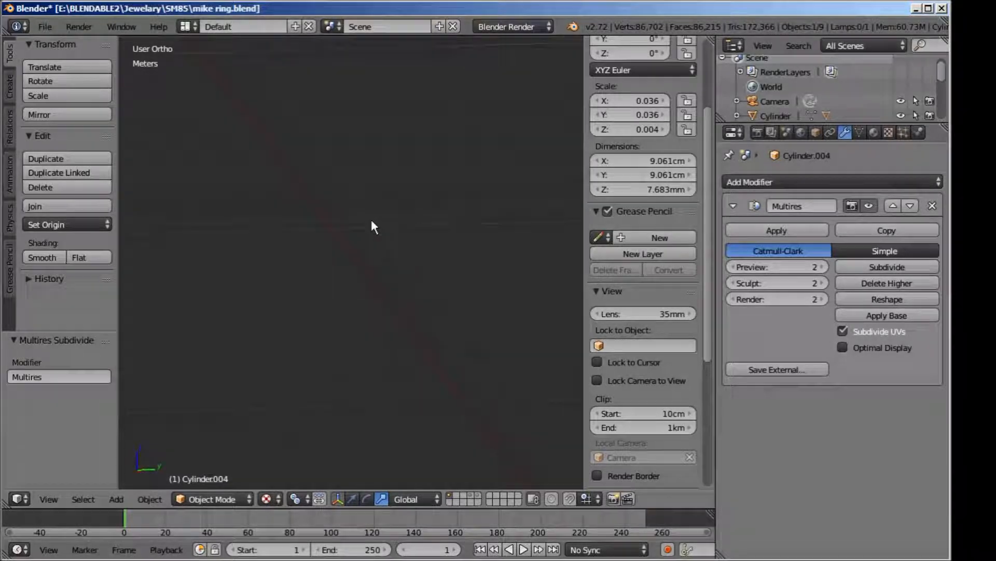
pyautogui.press('KP_Divide')
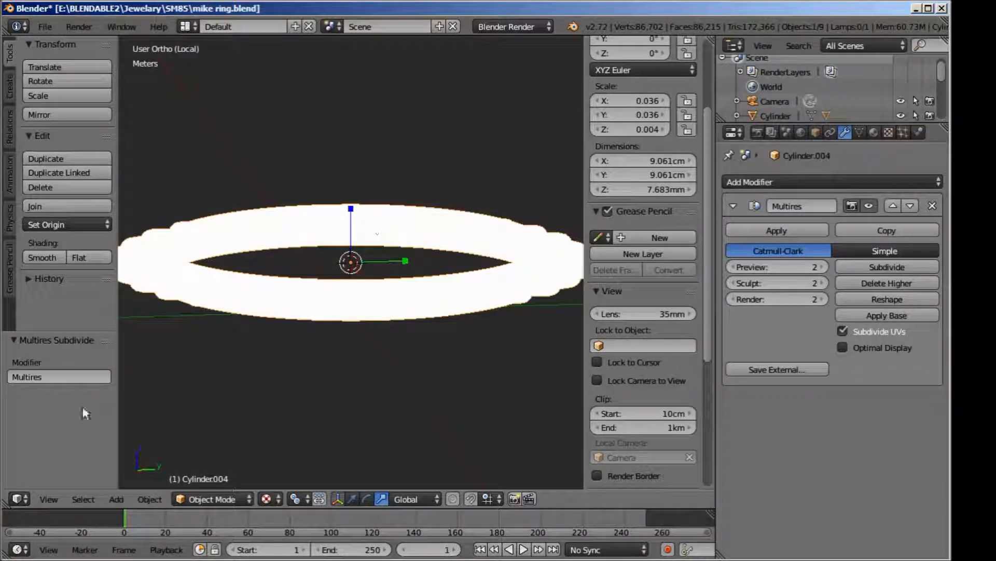
pyautogui.click(267, 498)
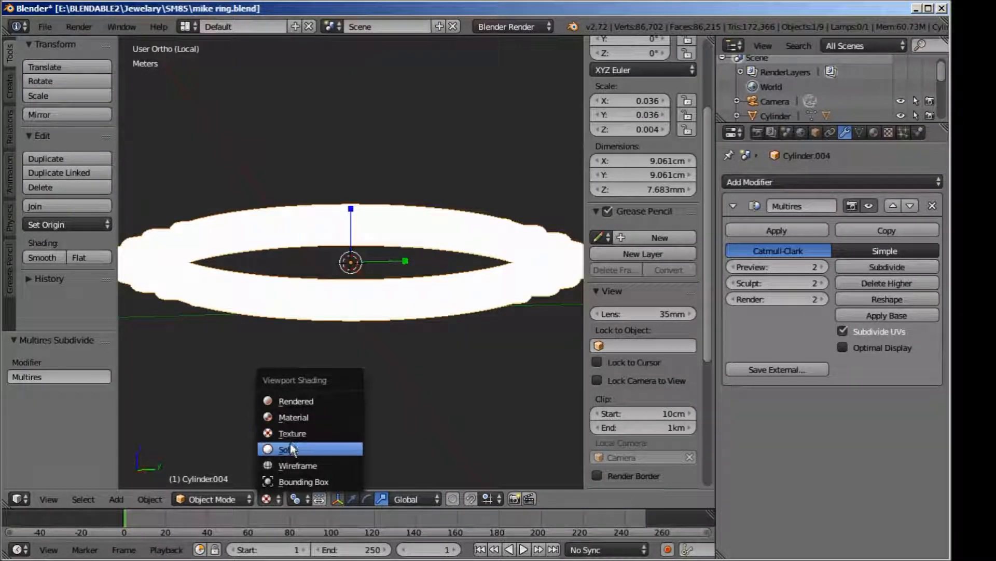
pyautogui.click(286, 450)
pyautogui.moveTo(285, 406)
pyautogui.mouseDown(button='middle')
pyautogui.moveTo(290, 289)
pyautogui.moveTo(304, 310)
pyautogui.moveTo(396, 336)
pyautogui.moveTo(394, 311)
pyautogui.mouseUp(button='middle')
# Step: Add a horizontal loop cut around the whole ring and slide it close to the upper edge of the teeth
pyautogui.press('Tab')
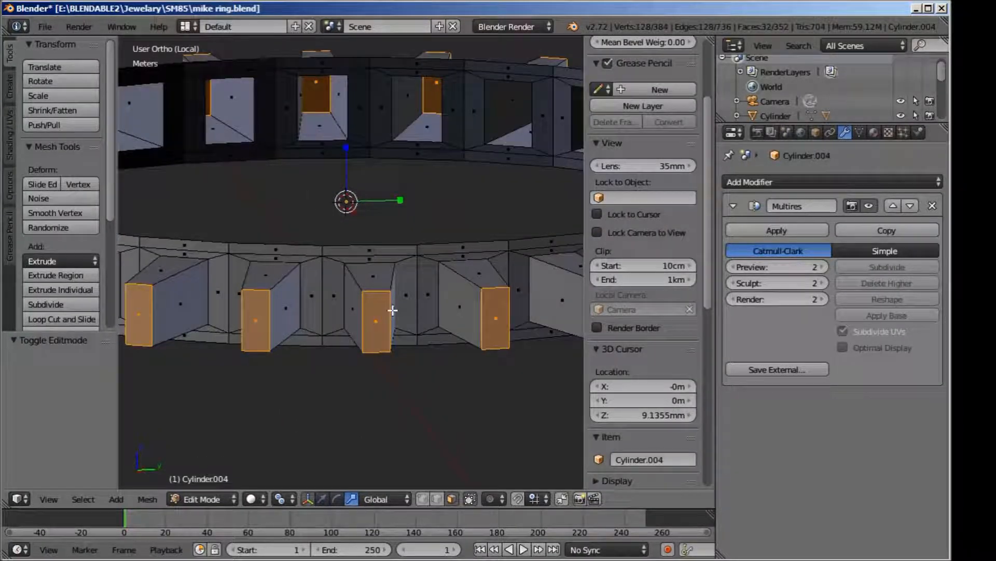
pyautogui.hotkey('ctrl', 'r')
pyautogui.click(388, 292)
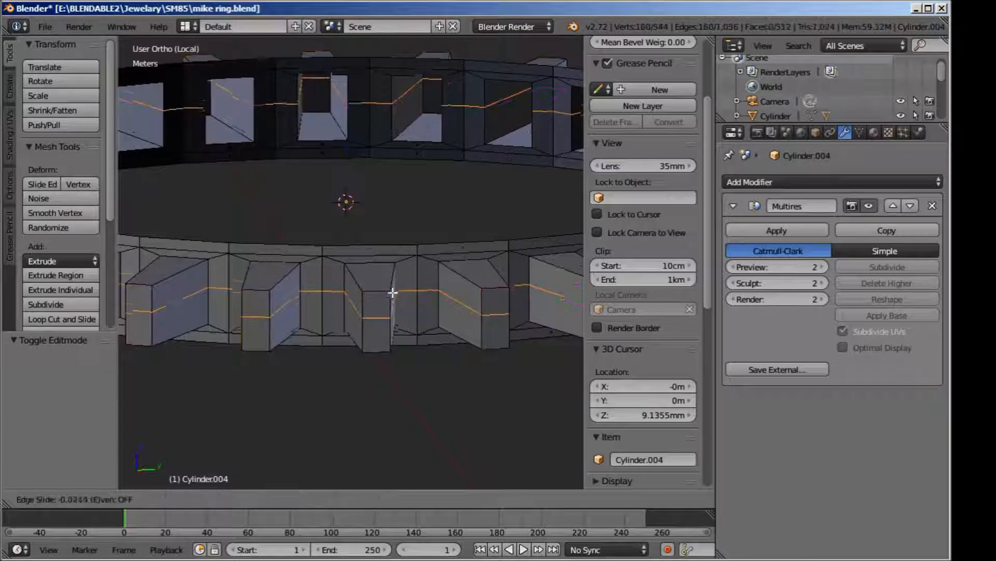
pyautogui.click(398, 275)
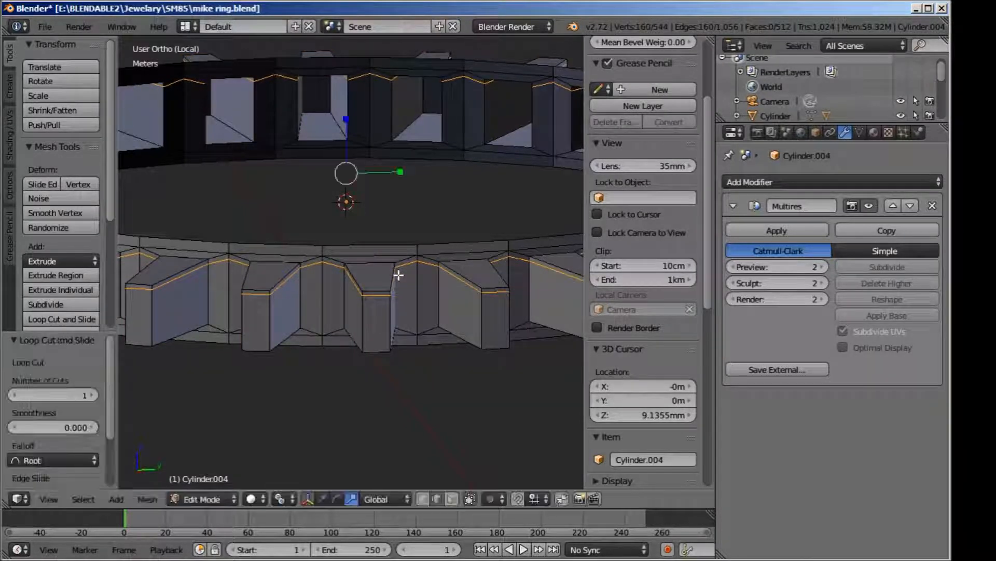
pyautogui.hotkey('ctrl', 'r')
pyautogui.click(398, 322)
pyautogui.click(399, 321)
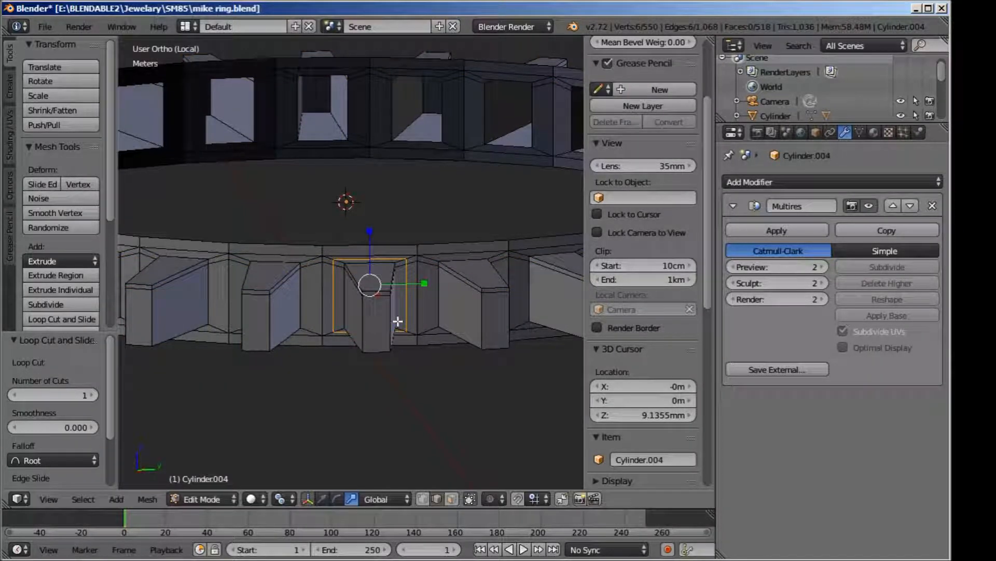
pyautogui.hotkey('ctrl', 'z')
# Step: Add a second horizontal loop cut around the ring close to the teeth's lower edge and check the smoothed teeth in Object Mode
pyautogui.hotkey('ctrl', 'r')
pyautogui.click(394, 316)
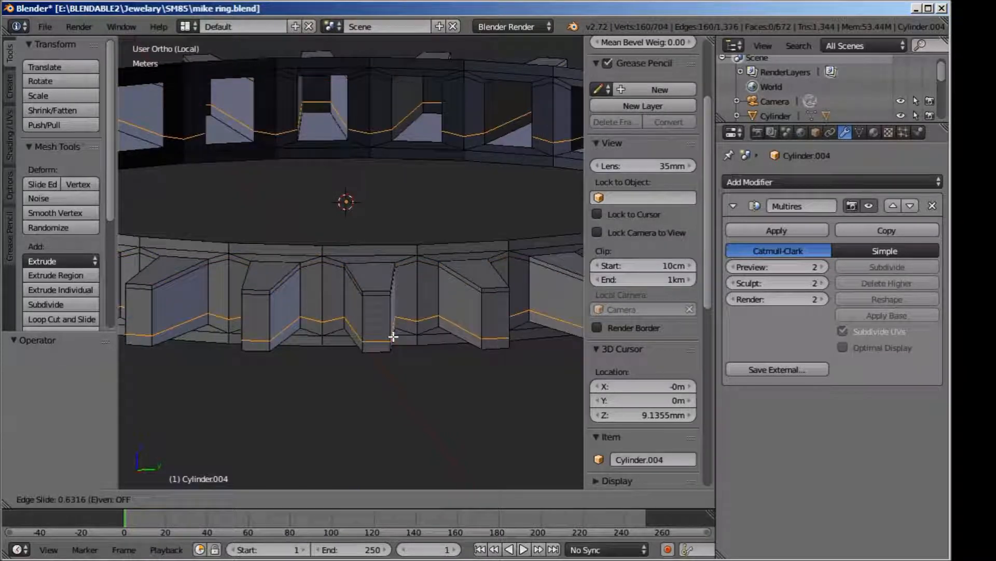
pyautogui.click(396, 341)
pyautogui.press('Tab')
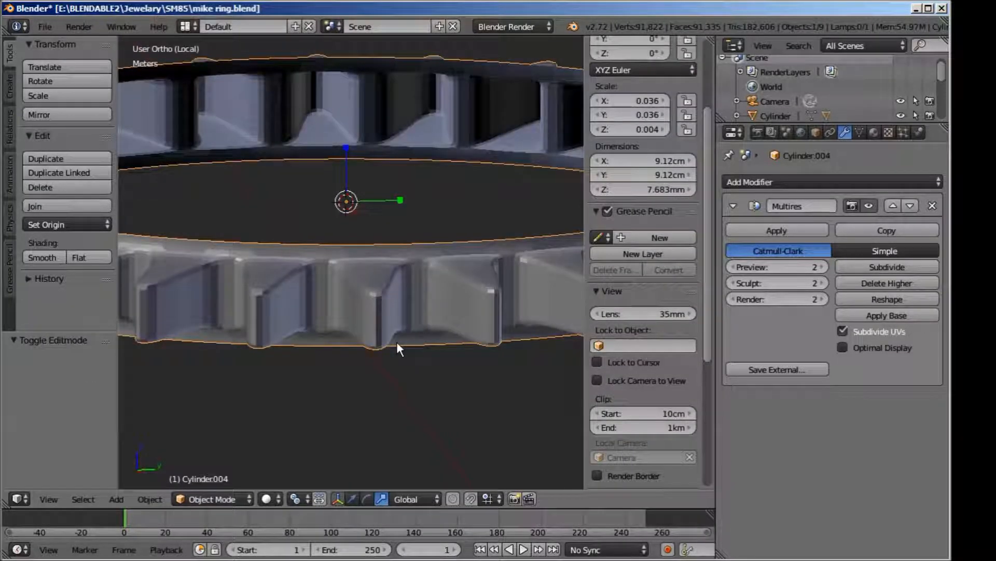
pyautogui.scroll(-6, 397, 341)
pyautogui.moveTo(397, 342); pyautogui.dragTo(337, 401, button='middle')
pyautogui.scroll(4, 334, 387)
pyautogui.scroll(6, 356, 233)
# Step: In face selection mode, select the three outer end faces on each of two neighbouring teeth
pyautogui.press('Tab')
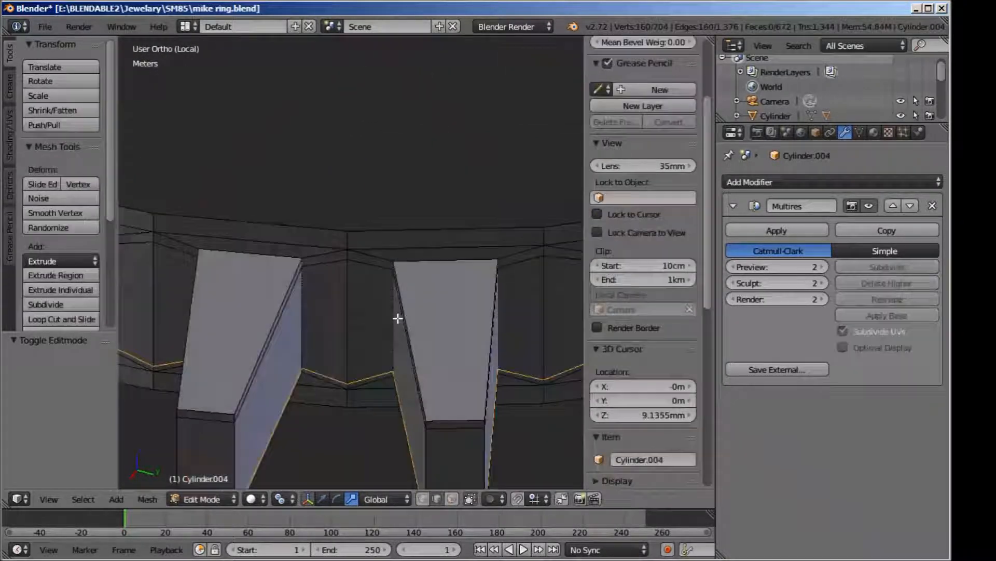
pyautogui.keyDown('shift'); pyautogui.moveTo(399, 317); pyautogui.dragTo(390, 122, button='middle'); pyautogui.keyUp('shift')
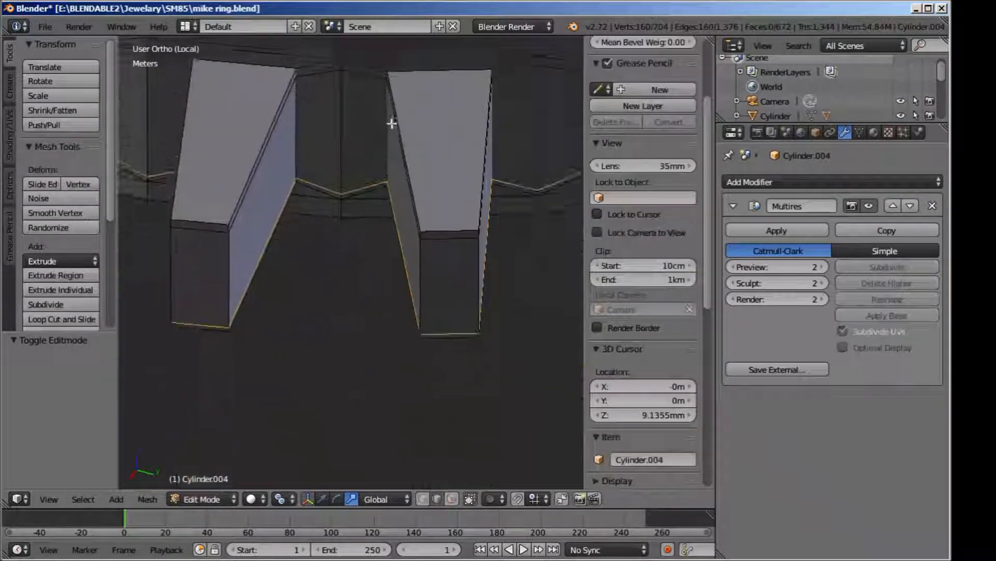
pyautogui.click(448, 499)
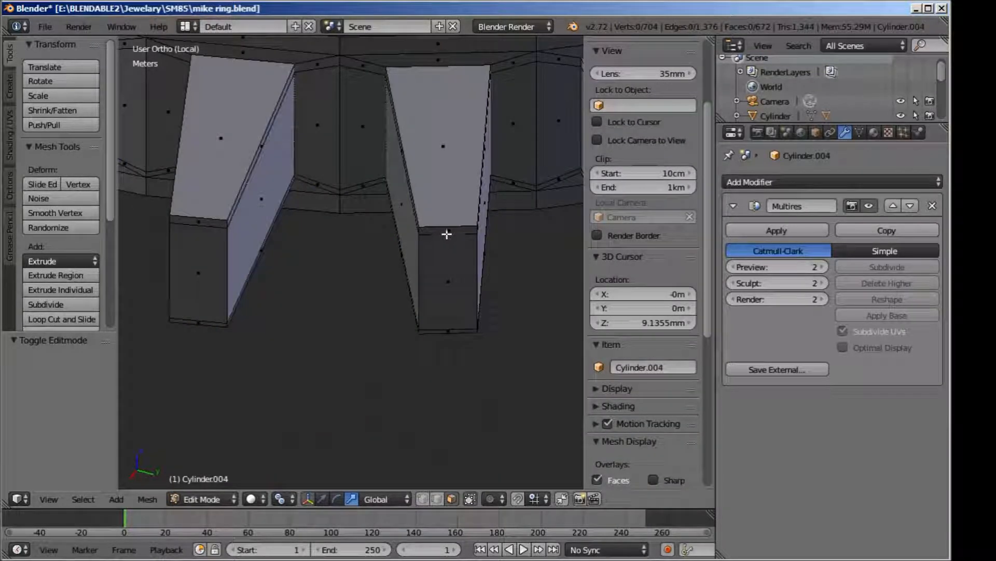
pyautogui.rightClick(447, 234)
pyautogui.keyDown('shift'); pyautogui.rightClick(448, 266); pyautogui.keyUp('shift')
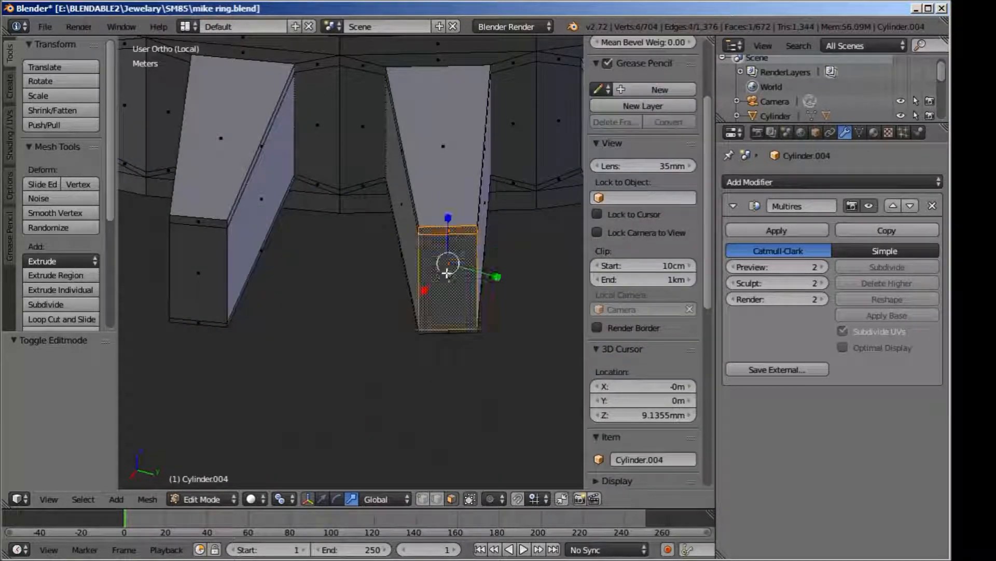
pyautogui.keyDown('shift'); pyautogui.rightClick(445, 332); pyautogui.keyUp('shift')
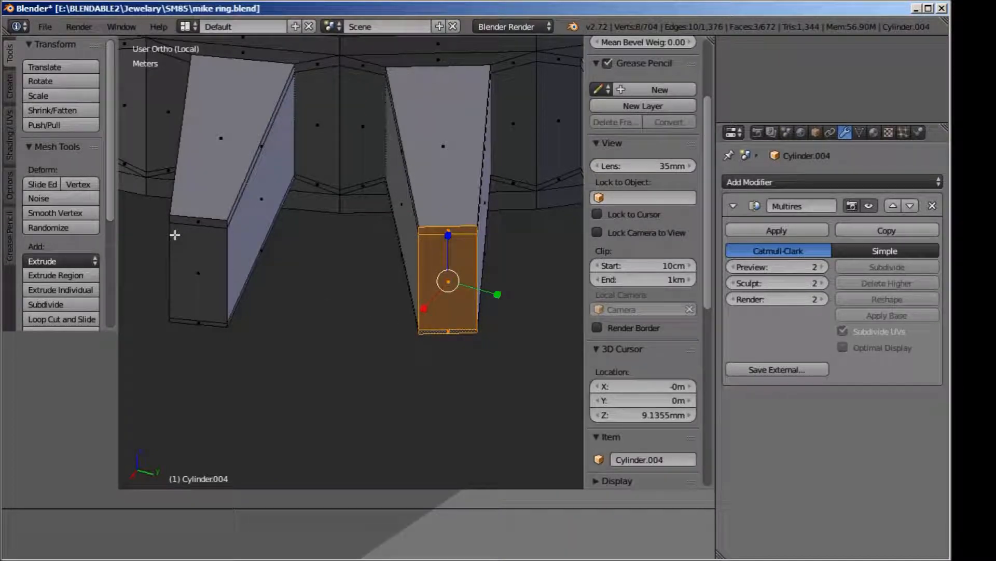
pyautogui.keyDown('shift'); pyautogui.rightClick(189, 222); pyautogui.keyUp('shift')
pyautogui.keyDown('shift'); pyautogui.rightClick(194, 247); pyautogui.keyUp('shift')
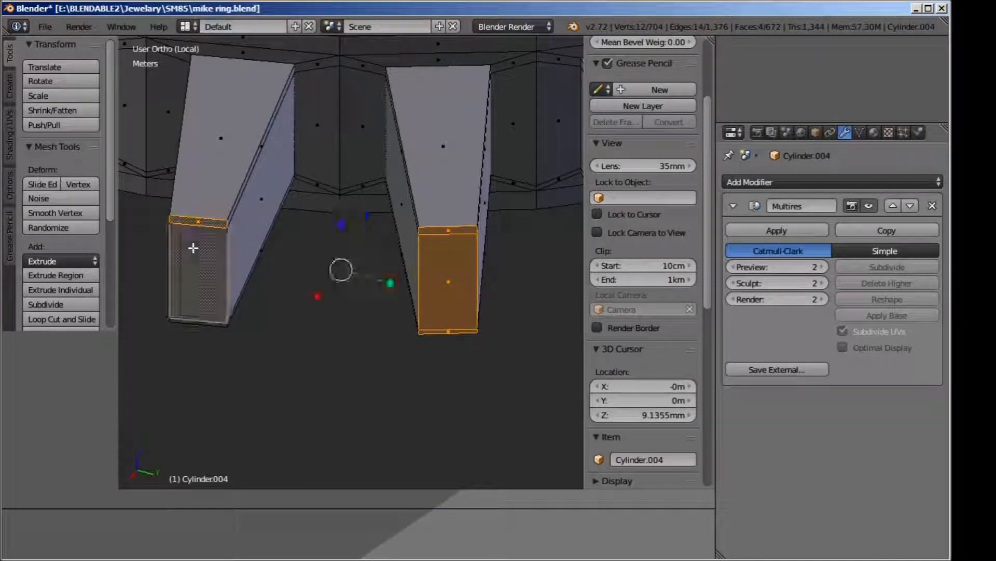
pyautogui.keyDown('shift'); pyautogui.rightClick(205, 322); pyautogui.keyUp('shift')
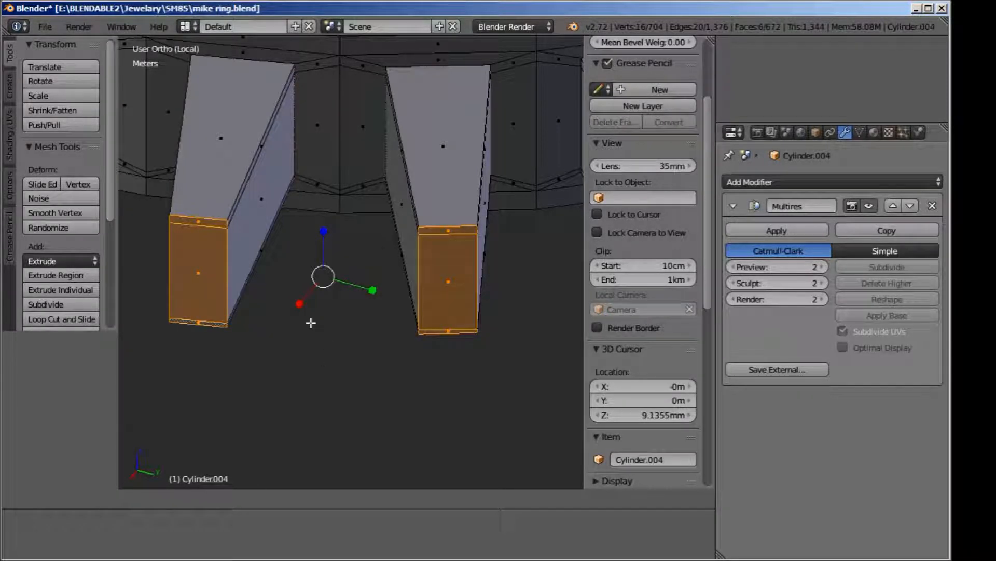
pyautogui.press('Tab')
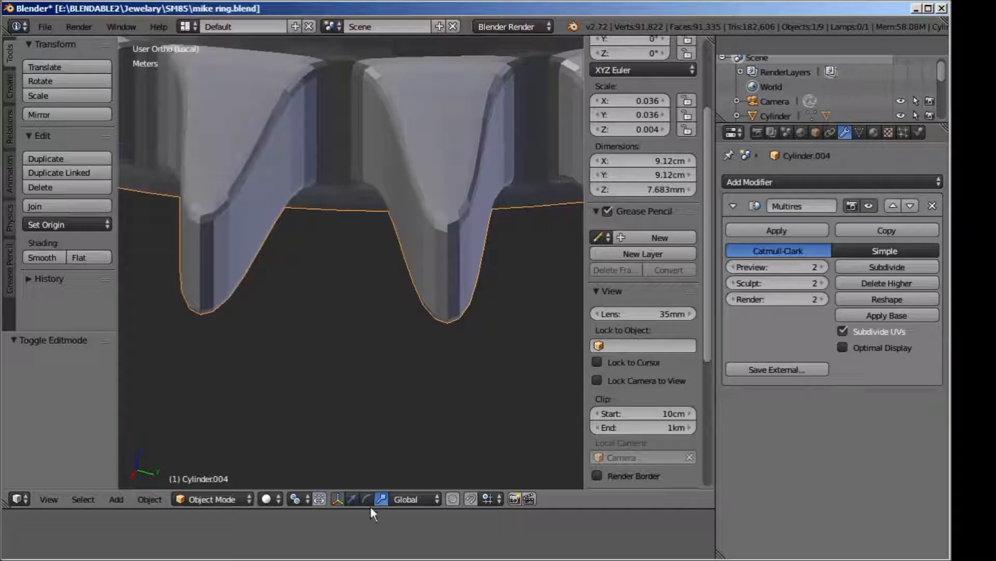
pyautogui.press('Tab')
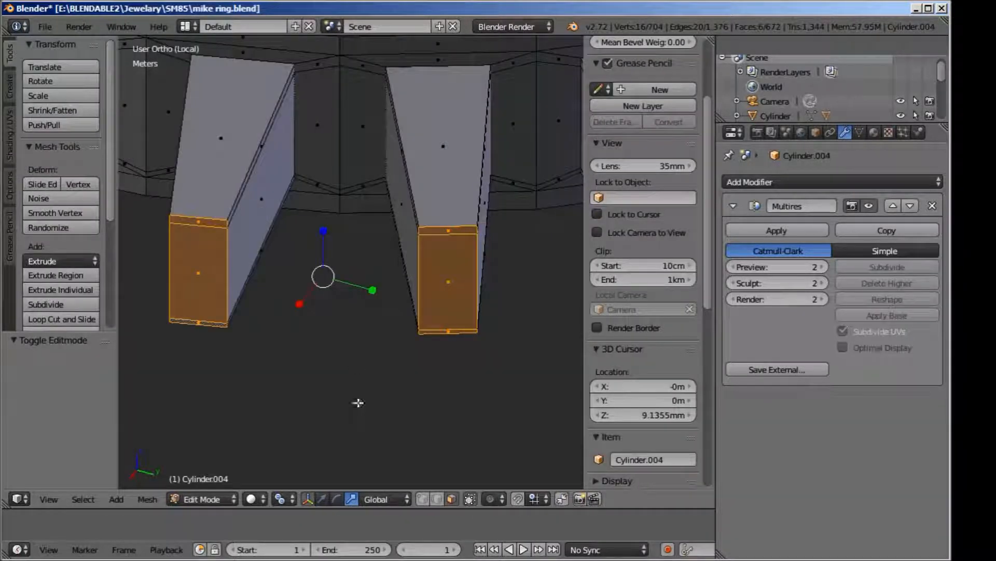
# Step: Add the outer end faces of the next two teeth to the selection with Circle Select
pyautogui.press('c')
pyautogui.rightClick(326, 369)
pyautogui.scroll(-2, 327, 369)
pyautogui.keyDown('shift'); pyautogui.moveTo(308, 376); pyautogui.dragTo(557, 411, button='middle'); pyautogui.keyUp('shift')
pyautogui.press('c')
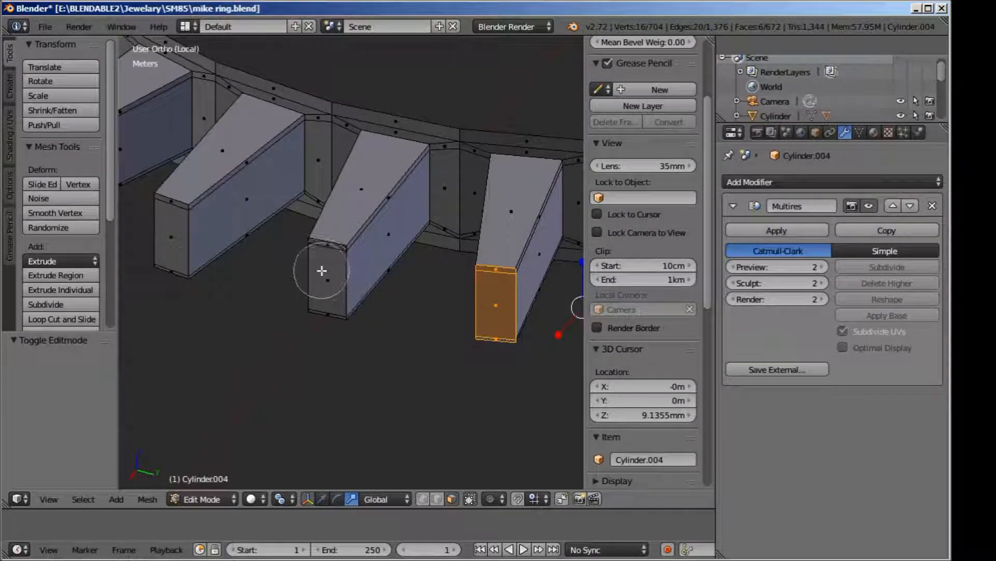
pyautogui.moveTo(323, 267); pyautogui.dragTo(329, 312)
pyautogui.moveTo(383, 312); pyautogui.dragTo(387, 239, button='middle')
pyautogui.moveTo(227, 279); pyautogui.dragTo(296, 269, button='middle')
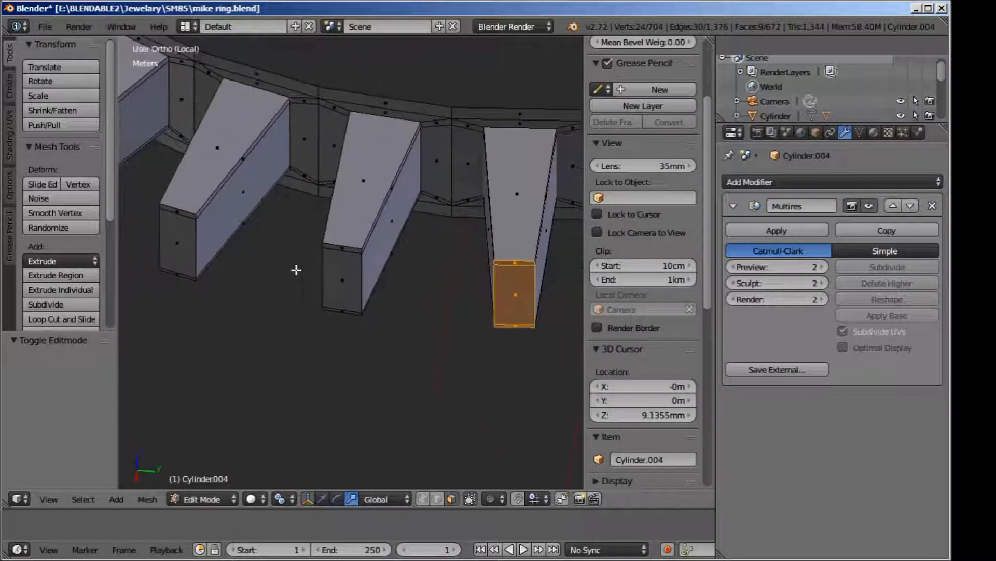
pyautogui.press('c')
pyautogui.moveTo(347, 325)
pyautogui.mouseDown()
pyautogui.moveTo(353, 267)
pyautogui.moveTo(343, 257)
pyautogui.moveTo(394, 280)
pyautogui.mouseUp()
# Step: Add the three outer end faces of the fifth and sixth teeth to the selection with Circle Select
pyautogui.moveTo(394, 280); pyautogui.dragTo(372, 195, button='middle')
pyautogui.moveTo(323, 273); pyautogui.dragTo(374, 260, button='middle')
pyautogui.scroll(3, 374, 261)
pyautogui.keyDown('shift'); pyautogui.moveTo(426, 279); pyautogui.dragTo(335, 197, button='middle'); pyautogui.keyUp('shift')
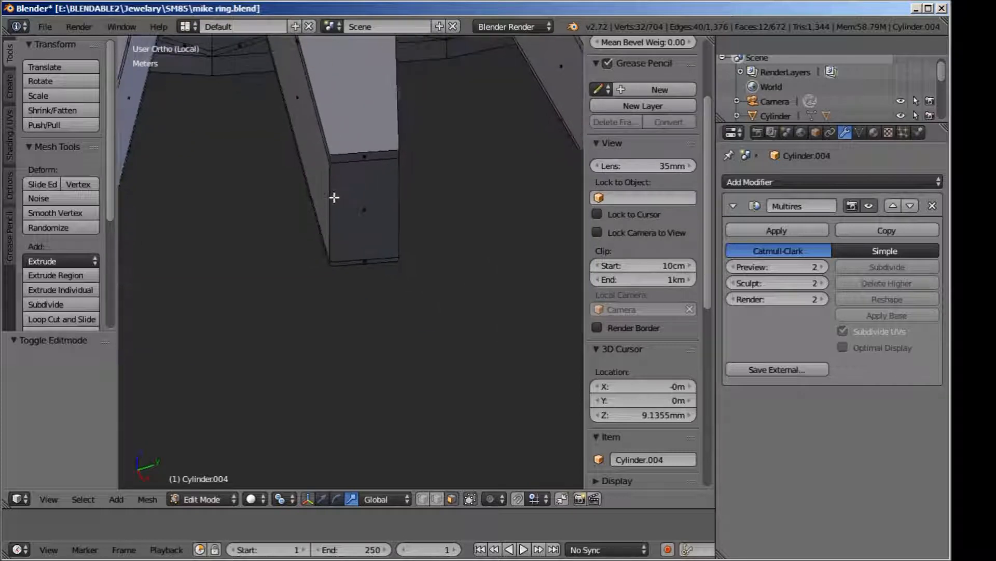
pyautogui.moveTo(333, 197)
pyautogui.mouseDown()
pyautogui.moveTo(356, 227)
pyautogui.moveTo(358, 251)
pyautogui.moveTo(367, 162)
pyautogui.moveTo(371, 170)
pyautogui.mouseUp()
pyautogui.moveTo(371, 104); pyautogui.dragTo(280, 146, button='middle')
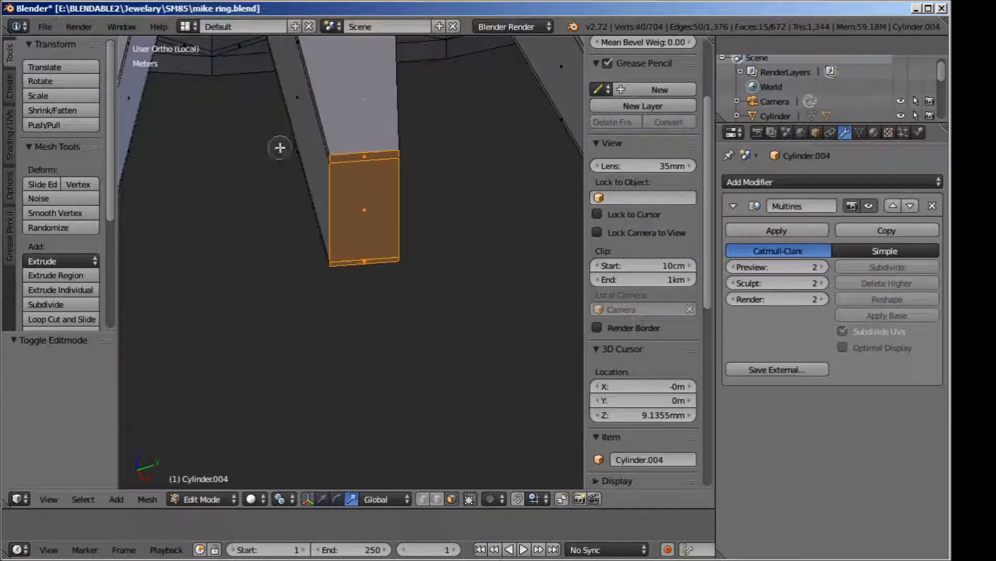
pyautogui.moveTo(224, 159); pyautogui.dragTo(338, 223, button='middle')
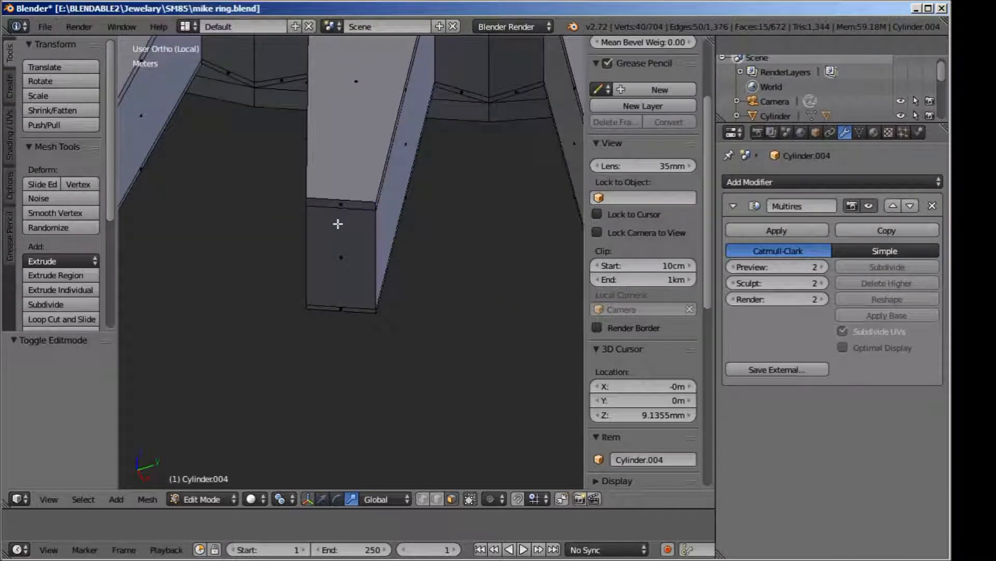
pyautogui.moveTo(336, 317); pyautogui.dragTo(347, 217)
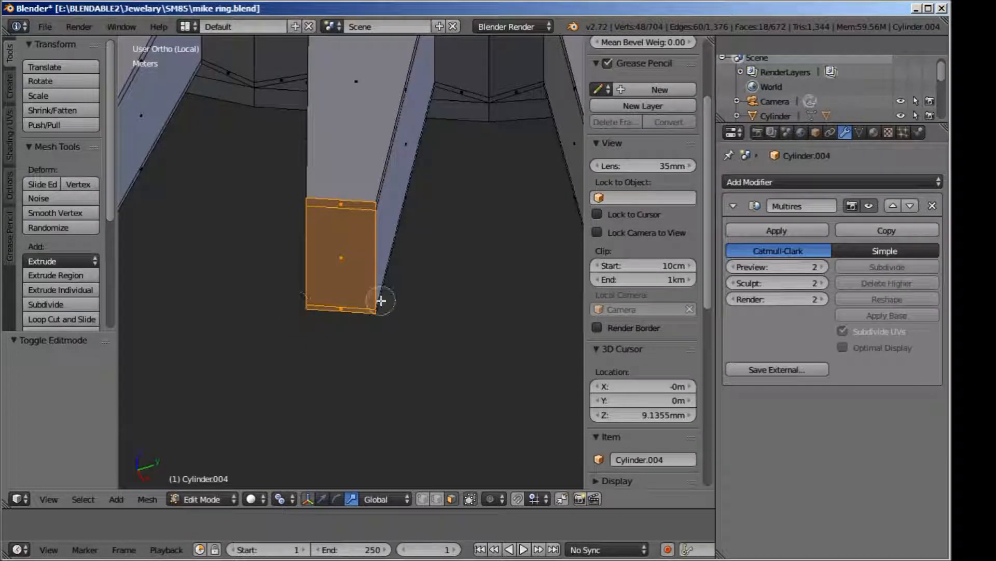
# Step: Circle-select the end faces of the seventh and eighth teeth, removing the eighth tooth's accidentally included large upper face
pyautogui.moveTo(383, 289); pyautogui.dragTo(435, 354, button='middle')
pyautogui.press('c')
pyautogui.moveTo(316, 405)
pyautogui.mouseDown()
pyautogui.moveTo(306, 228)
pyautogui.moveTo(318, 190)
pyautogui.mouseUp()
pyautogui.moveTo(318, 187); pyautogui.dragTo(306, 200, button='middle')
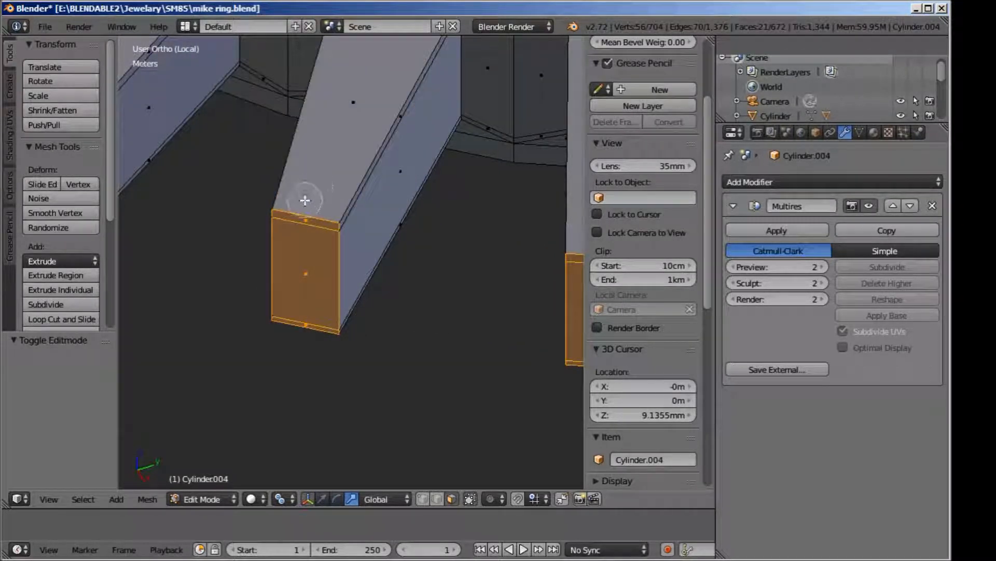
pyautogui.moveTo(258, 284); pyautogui.dragTo(322, 281, button='middle')
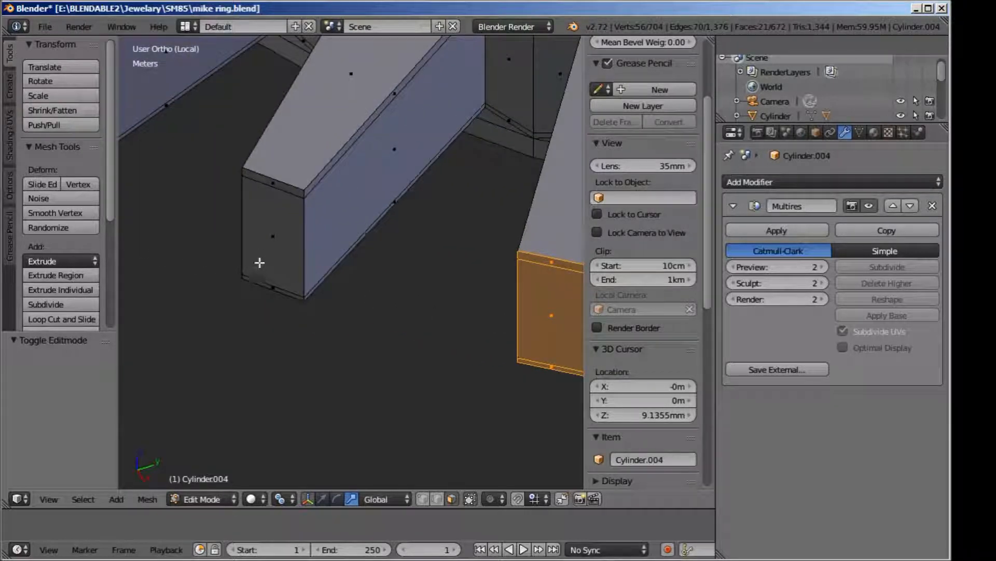
pyautogui.press('c')
pyautogui.moveTo(267, 289); pyautogui.dragTo(277, 196)
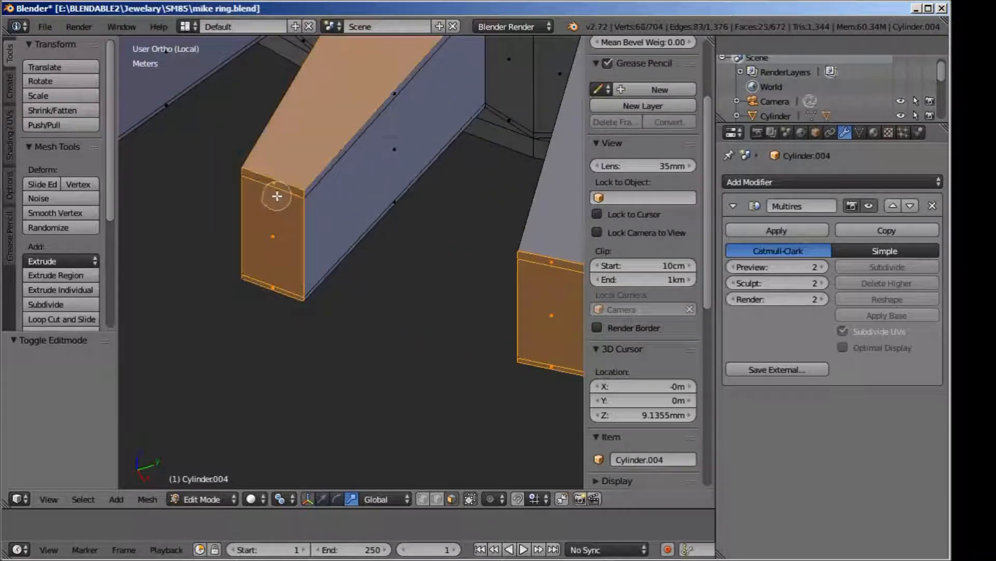
pyautogui.press('c')
pyautogui.middleClick(325, 146)
pyautogui.rightClick(325, 146)
# Step: Extend the selection to the three outer end faces on each of the ninth and tenth teeth
pyautogui.moveTo(251, 171); pyautogui.dragTo(318, 175, button='middle')
pyautogui.moveTo(281, 287); pyautogui.dragTo(293, 193)
pyautogui.rightClick(294, 191)
pyautogui.scroll(-4, 285, 191)
pyautogui.moveTo(246, 212)
pyautogui.mouseDown(button='middle')
pyautogui.moveTo(274, 254)
pyautogui.moveTo(372, 329)
pyautogui.moveTo(421, 332)
pyautogui.moveTo(273, 330)
pyautogui.moveTo(272, 298)
pyautogui.mouseUp(button='middle')
pyautogui.scroll(2, 272, 326)
pyautogui.scroll(1, 276, 295)
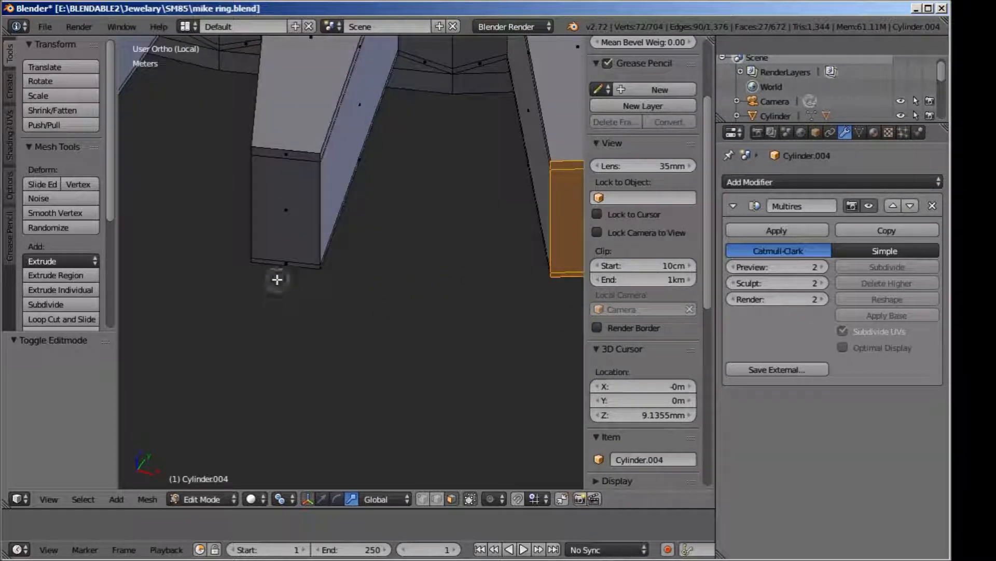
pyautogui.moveTo(284, 251)
pyautogui.mouseDown()
pyautogui.moveTo(285, 263)
pyautogui.moveTo(294, 162)
pyautogui.mouseUp()
pyautogui.rightClick(294, 173)
# Step: Continue around the ring, adding the outer end faces of the following three teeth to the selection
pyautogui.keyDown('shift'); pyautogui.moveTo(252, 230); pyautogui.dragTo(521, 332, button='middle'); pyautogui.keyUp('shift')
pyautogui.moveTo(268, 308); pyautogui.dragTo(274, 228)
pyautogui.moveTo(273, 231); pyautogui.dragTo(309, 387, button='middle')
pyautogui.moveTo(306, 409); pyautogui.dragTo(305, 290)
pyautogui.moveTo(305, 289)
pyautogui.keyDown('shift'); pyautogui.mouseDown(button='middle')
pyautogui.moveTo(483, 415)
pyautogui.moveTo(322, 402)
pyautogui.mouseUp(button='middle'); pyautogui.keyUp('shift')
pyautogui.moveTo(323, 403); pyautogui.dragTo(326, 294)
pyautogui.rightClick(326, 295)
# Step: Add the three end faces of the fourteenth and fifteenth teeth with Circle Select
pyautogui.keyDown('shift'); pyautogui.moveTo(189, 278); pyautogui.dragTo(443, 416, button='middle'); pyautogui.keyUp('shift')
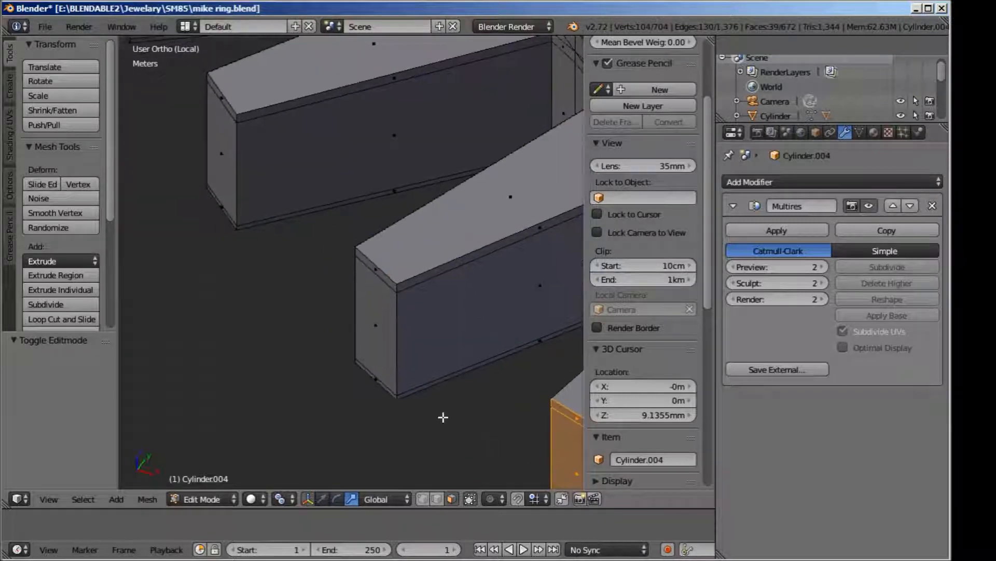
pyautogui.press('c')
pyautogui.moveTo(377, 393); pyautogui.dragTo(379, 294)
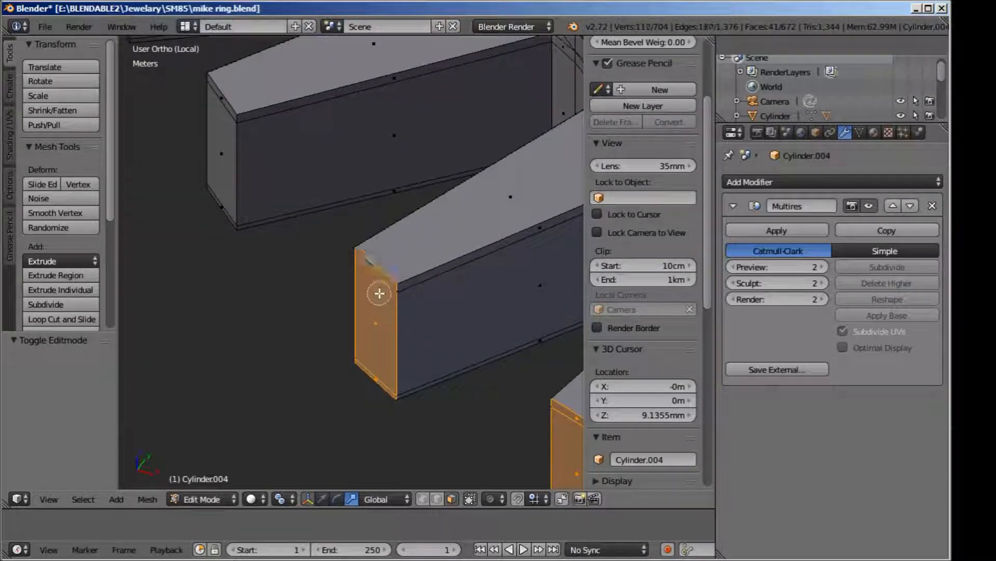
pyautogui.keyDown('shift'); pyautogui.moveTo(332, 287); pyautogui.dragTo(479, 404, button='middle'); pyautogui.keyUp('shift')
pyautogui.moveTo(357, 339)
pyautogui.mouseDown()
pyautogui.moveTo(373, 301)
pyautogui.moveTo(367, 229)
pyautogui.moveTo(513, 223)
pyautogui.mouseUp()
pyautogui.rightClick(487, 275)
# Step: Add the large end face and both narrow edge strips of the sixteenth tooth to the selection
pyautogui.scroll(-5, 483, 289)
pyautogui.moveTo(363, 278); pyautogui.dragTo(466, 309, button='middle')
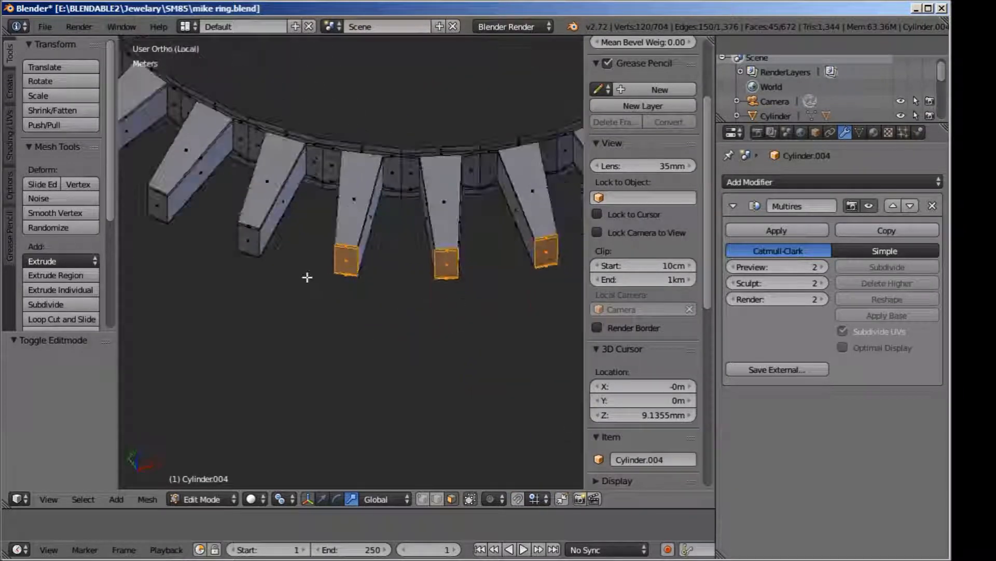
pyautogui.scroll(6, 307, 277)
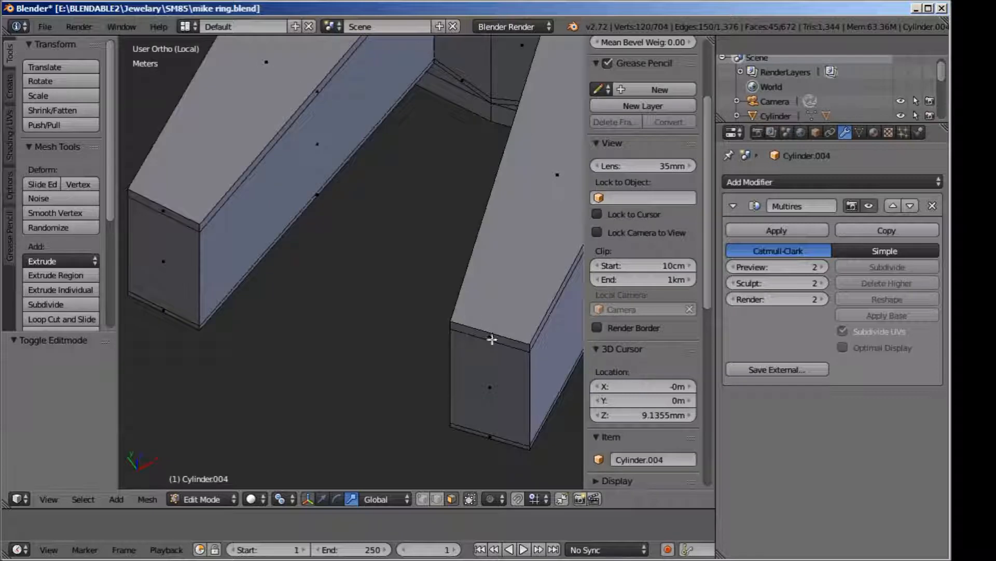
pyautogui.keyDown('shift'); pyautogui.moveTo(492, 339); pyautogui.dragTo(365, 252, button='middle'); pyautogui.keyUp('shift')
pyautogui.press('c')
pyautogui.click(398, 357)
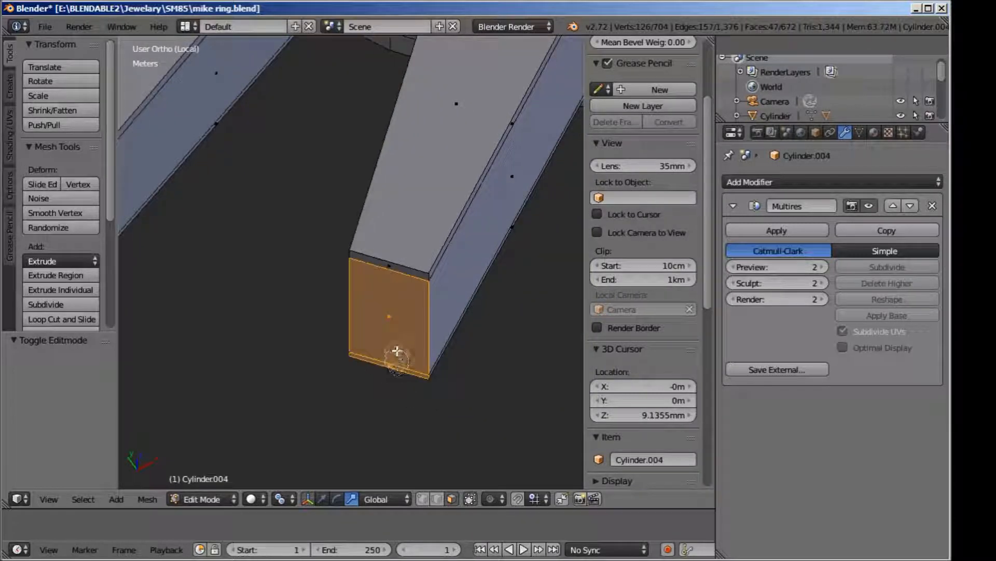
pyautogui.click(389, 267)
pyautogui.press('Escape')
# Step: Circle-select the three outer end faces of the seventeenth tooth, keeping the earlier teeth selected
pyautogui.scroll(-4, 391, 276)
pyautogui.keyDown('shift'); pyautogui.moveTo(318, 265); pyautogui.dragTo(532, 362, button='middle'); pyautogui.keyUp('shift')
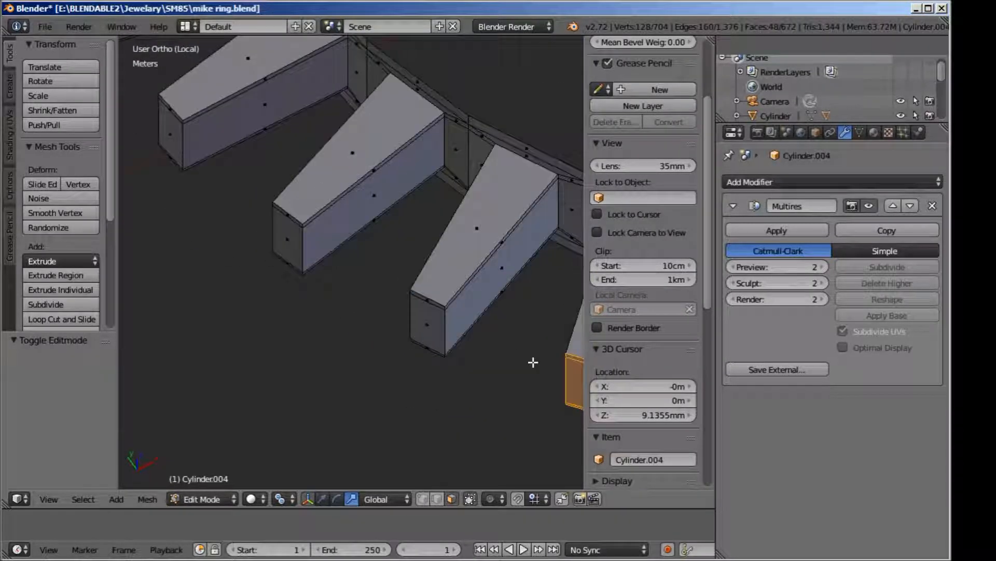
pyautogui.scroll(2, 412, 317)
pyautogui.keyDown('shift'); pyautogui.moveTo(410, 306); pyautogui.dragTo(315, 196, button='middle'); pyautogui.keyUp('shift')
pyautogui.scroll(4, 291, 202)
pyautogui.press('c')
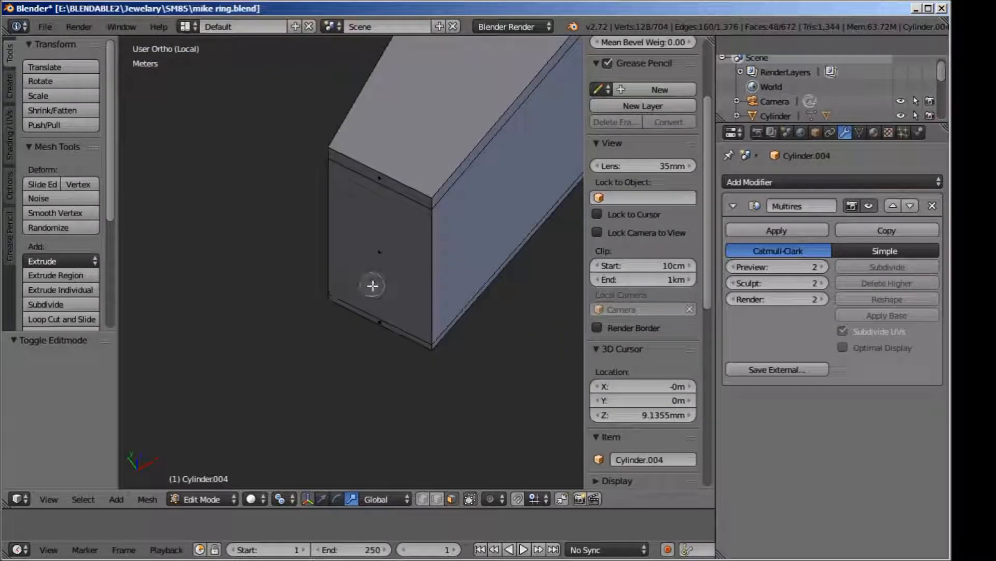
pyautogui.moveTo(384, 312); pyautogui.dragTo(387, 247)
pyautogui.moveTo(390, 205); pyautogui.dragTo(390, 202)
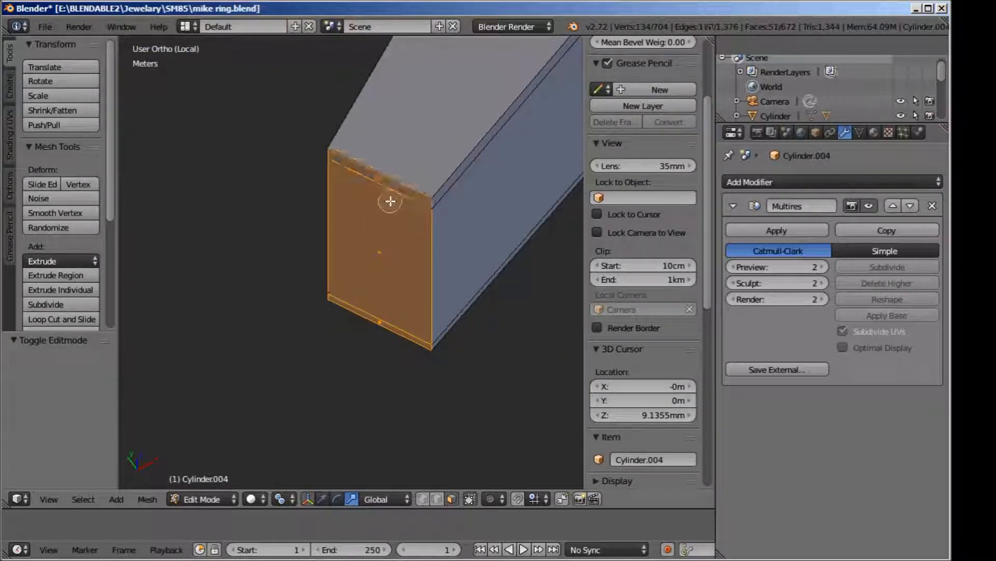
# Step: Add the eighteenth tooth's end face and its two narrow edge strips to the selection
pyautogui.scroll(-5, 390, 201)
pyautogui.keyDown('shift'); pyautogui.moveTo(319, 191); pyautogui.dragTo(418, 297, button='middle'); pyautogui.keyUp('shift')
pyautogui.scroll(3, 332, 267)
pyautogui.keyDown('shift'); pyautogui.moveTo(332, 267); pyautogui.dragTo(443, 282, button='middle'); pyautogui.keyUp('shift')
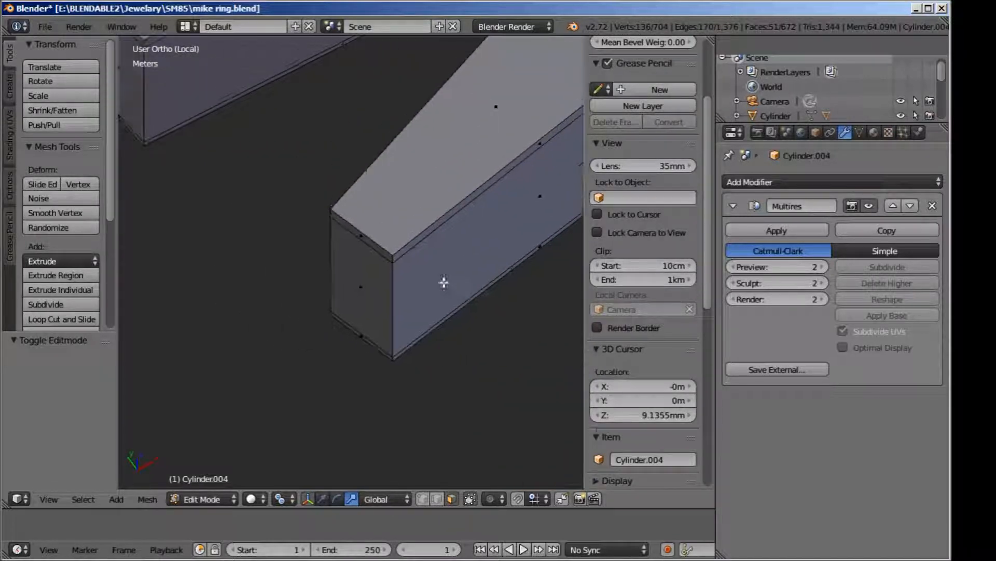
pyautogui.scroll(1, 303, 295)
pyautogui.press('c')
pyautogui.moveTo(357, 336)
pyautogui.mouseDown()
pyautogui.moveTo(367, 351)
pyautogui.moveTo(363, 236)
pyautogui.mouseUp()
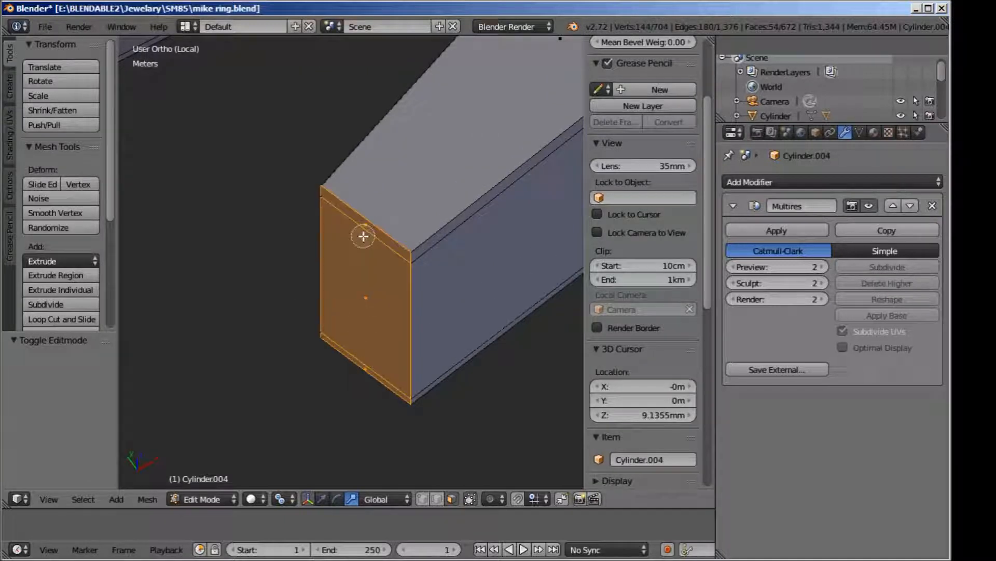
pyautogui.rightClick(362, 237)
# Step: Extend the selection to the three outer end faces of the nineteenth tooth
pyautogui.scroll(-4, 358, 239)
pyautogui.keyDown('shift'); pyautogui.moveTo(325, 235); pyautogui.dragTo(449, 367, button='middle'); pyautogui.keyUp('shift')
pyautogui.moveTo(290, 248); pyautogui.dragTo(368, 265, button='middle')
pyautogui.keyDown('shift'); pyautogui.moveTo(214, 290); pyautogui.dragTo(476, 352, button='middle'); pyautogui.keyUp('shift')
pyautogui.scroll(3, 469, 361)
pyautogui.press('c')
pyautogui.moveTo(459, 423); pyautogui.dragTo(484, 334)
pyautogui.keyDown('shift'); pyautogui.scroll(-5, 332, 289); pyautogui.keyUp('shift')
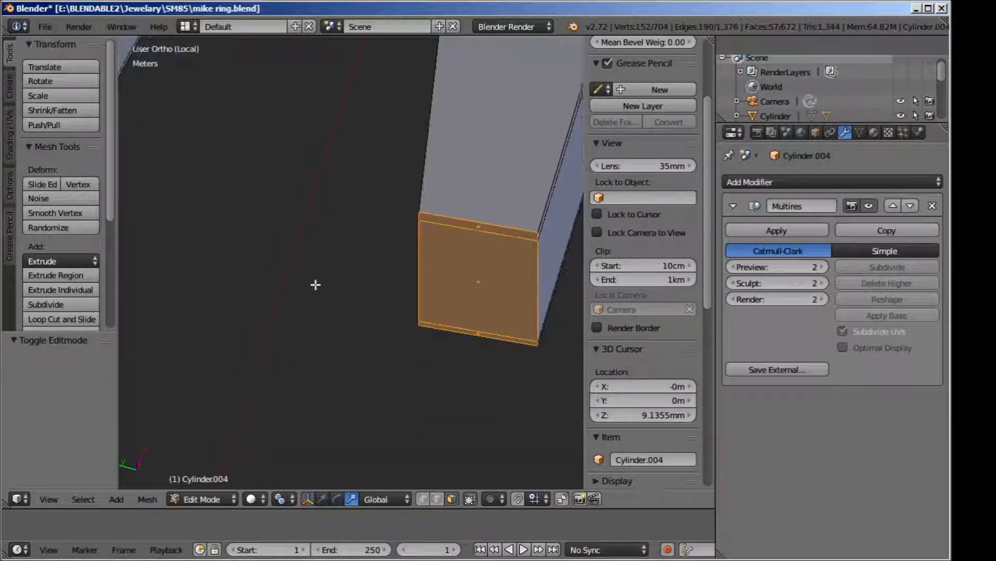
# Step: Add the outer end faces of the twentieth and twenty-first teeth to the selection
pyautogui.scroll(-4, 312, 283)
pyautogui.keyDown('shift'); pyautogui.moveTo(304, 281); pyautogui.dragTo(473, 387, button='middle'); pyautogui.keyUp('shift')
pyautogui.scroll(4, 408, 347)
pyautogui.keyDown('shift'); pyautogui.moveTo(407, 346); pyautogui.dragTo(432, 315, button='middle'); pyautogui.keyUp('shift')
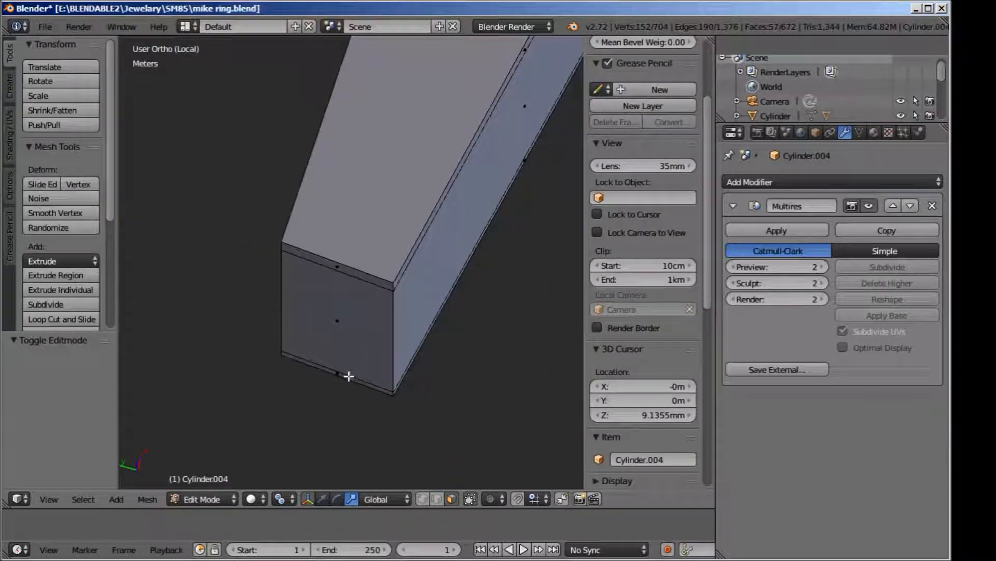
pyautogui.moveTo(333, 392); pyautogui.dragTo(340, 281)
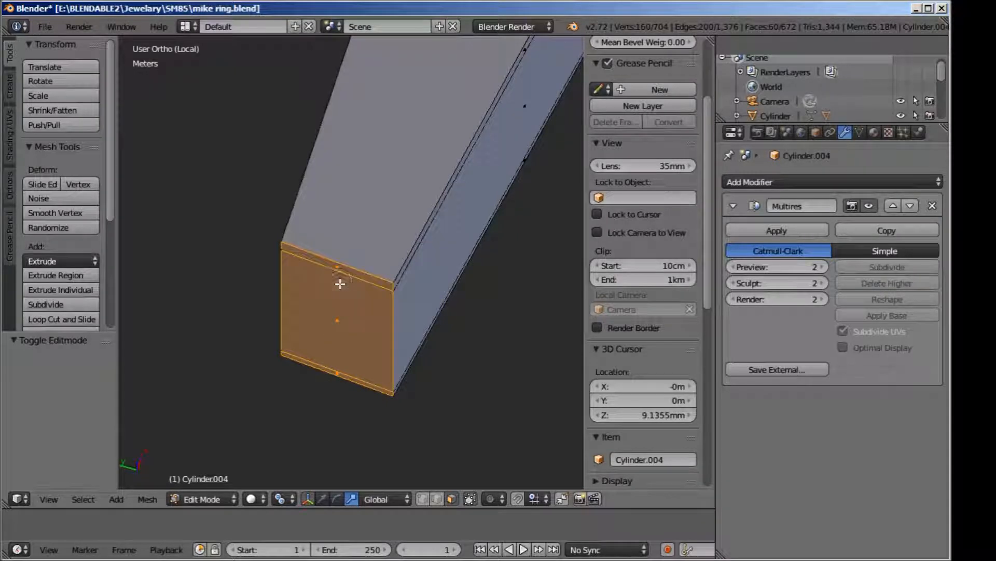
pyautogui.scroll(-6, 322, 284)
pyautogui.moveTo(253, 282); pyautogui.dragTo(323, 285, button='middle')
pyautogui.keyDown('shift'); pyautogui.moveTo(220, 287); pyautogui.dragTo(453, 272, button='middle'); pyautogui.keyUp('shift')
pyautogui.scroll(4, 370, 287)
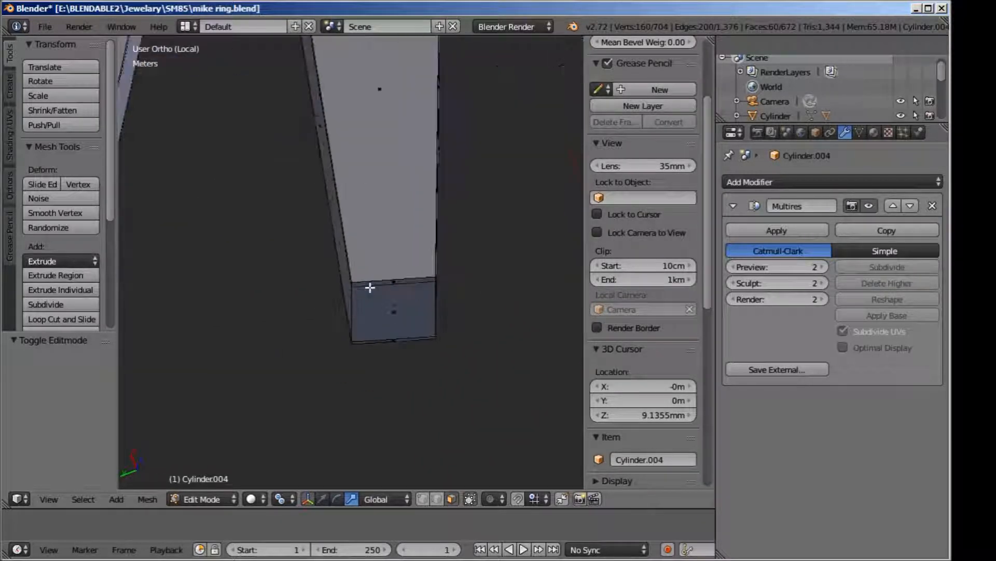
pyautogui.keyDown('shift'); pyautogui.moveTo(370, 287); pyautogui.dragTo(334, 227, button='middle'); pyautogui.keyUp('shift')
pyautogui.scroll(4, 326, 249)
pyautogui.moveTo(341, 270); pyautogui.dragTo(345, 149)
# Step: Add the twenty-second tooth's three end faces to the selection and deselect its large upper face
pyautogui.scroll(-3, 347, 150)
pyautogui.scroll(-3, 347, 150)
pyautogui.keyDown('shift'); pyautogui.moveTo(294, 204); pyautogui.dragTo(516, 211, button='middle'); pyautogui.keyUp('shift')
pyautogui.scroll(3, 345, 262)
pyautogui.keyDown('shift'); pyautogui.moveTo(342, 262); pyautogui.dragTo(382, 268, button='middle'); pyautogui.keyUp('shift')
pyautogui.scroll(2, 381, 261)
pyautogui.moveTo(332, 284); pyautogui.dragTo(335, 187)
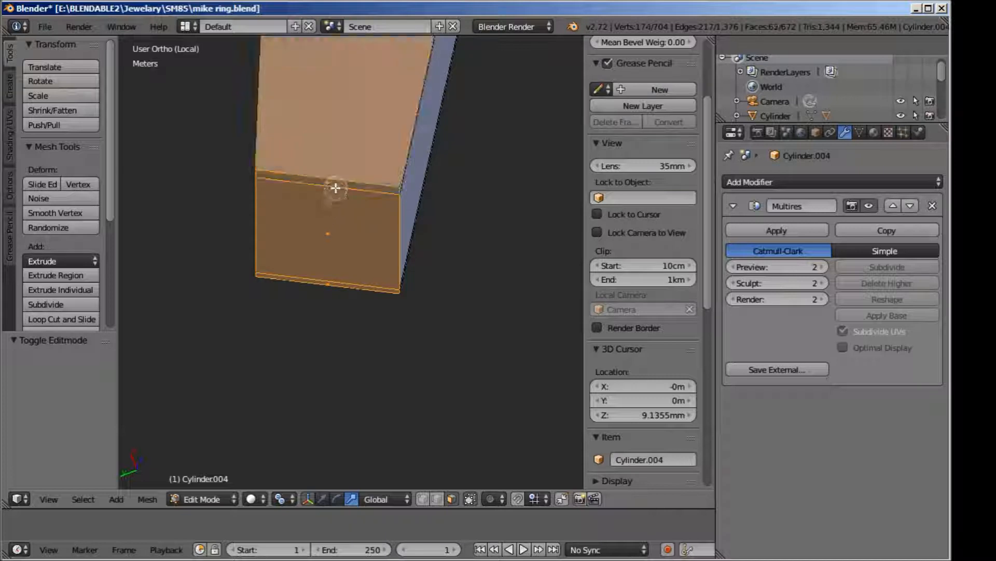
pyautogui.keyDown('shift'); pyautogui.rightClick(340, 154); pyautogui.keyUp('shift')
# Step: Select the three end faces of the twenty-third tooth as well, leaving its large upper face out of the selection
pyautogui.scroll(-5, 340, 155)
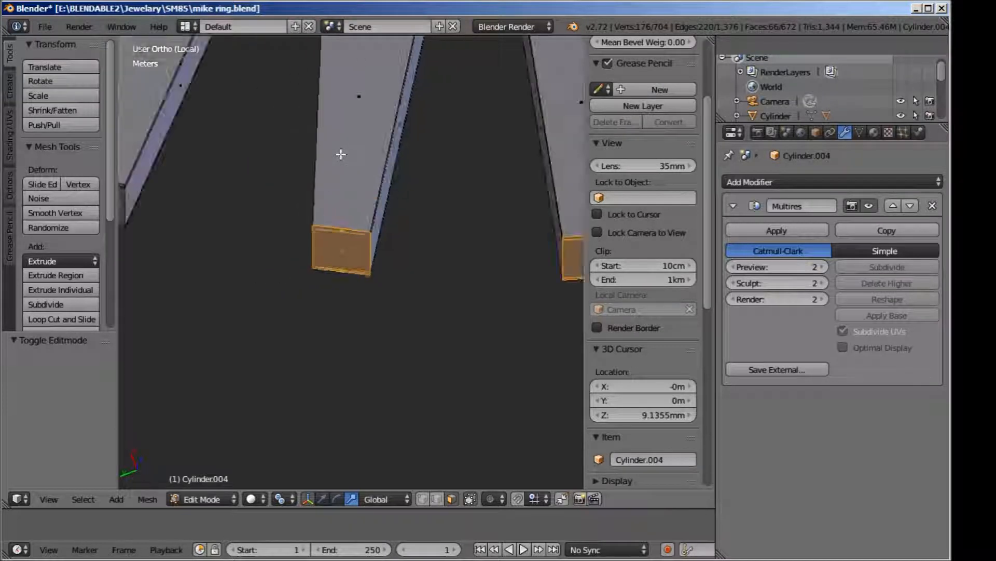
pyautogui.keyDown('shift'); pyautogui.moveTo(333, 209); pyautogui.dragTo(572, 267, button='middle'); pyautogui.keyUp('shift')
pyautogui.scroll(1, 317, 314)
pyautogui.scroll(1, 316, 314)
pyautogui.moveTo(317, 315); pyautogui.dragTo(307, 233, button='middle')
pyautogui.scroll(-4, 309, 276)
pyautogui.scroll(4, 307, 233)
pyautogui.scroll(2, 306, 233)
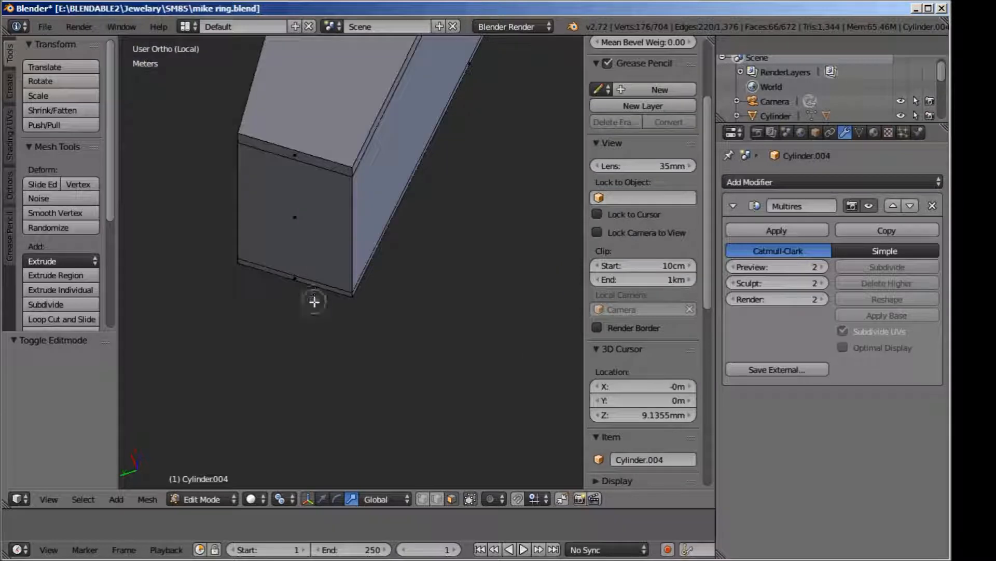
pyautogui.keyDown('shift'); pyautogui.rightClick(315, 301); pyautogui.keyUp('shift')
pyautogui.keyDown('shift'); pyautogui.rightClick(307, 218); pyautogui.keyUp('shift')
pyautogui.keyDown('shift'); pyautogui.rightClick(303, 162); pyautogui.keyUp('shift')
pyautogui.keyDown('shift'); pyautogui.rightClick(302, 162); pyautogui.keyUp('shift')
pyautogui.keyDown('shift'); pyautogui.rightClick(339, 120); pyautogui.keyUp('shift')
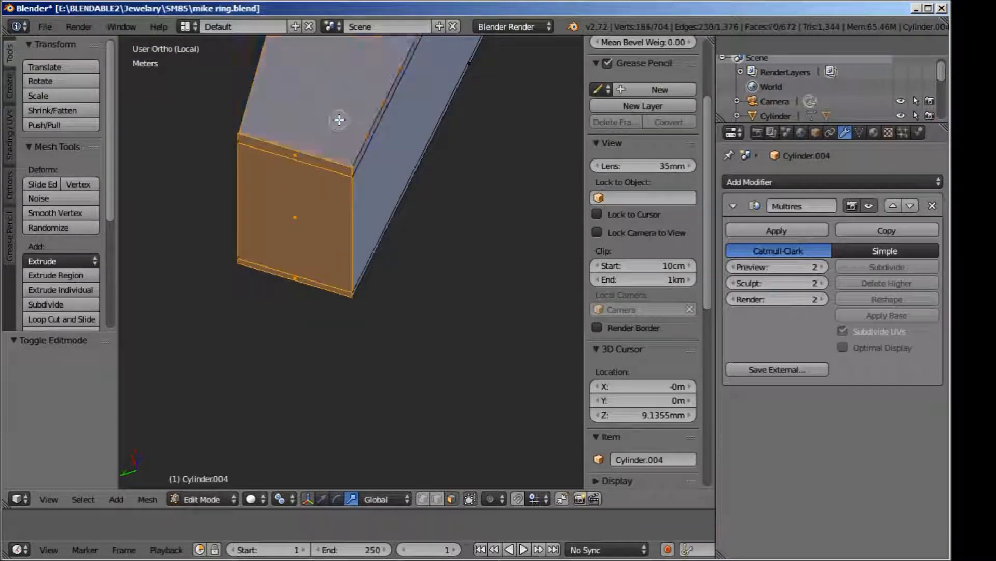
# Step: Add the three outer end faces on each of the twenty-fourth and twenty-fifth teeth to the selection
pyautogui.scroll(-4, 338, 125)
pyautogui.scroll(4, 363, 182)
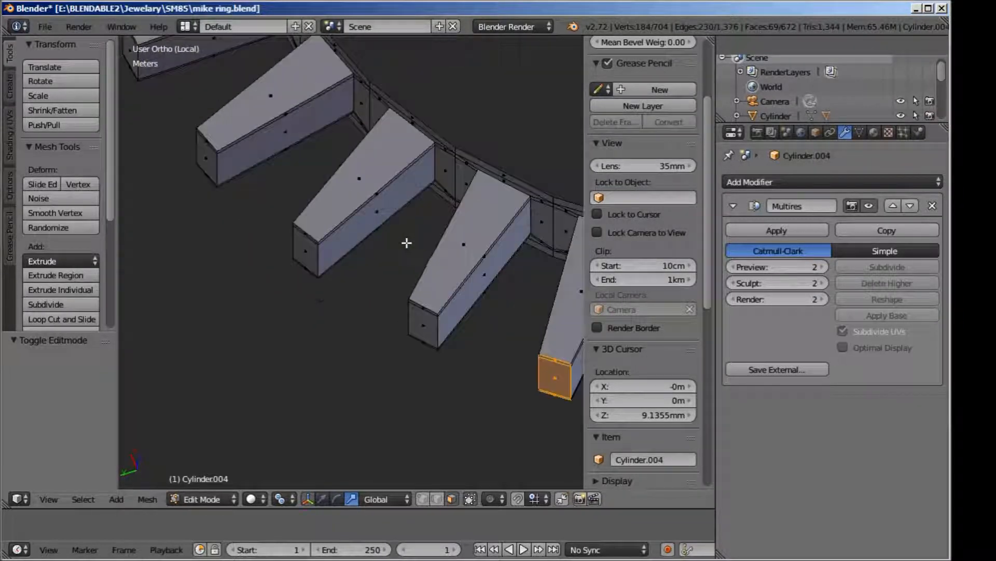
pyautogui.scroll(-1, 404, 223)
pyautogui.scroll(4, 353, 209)
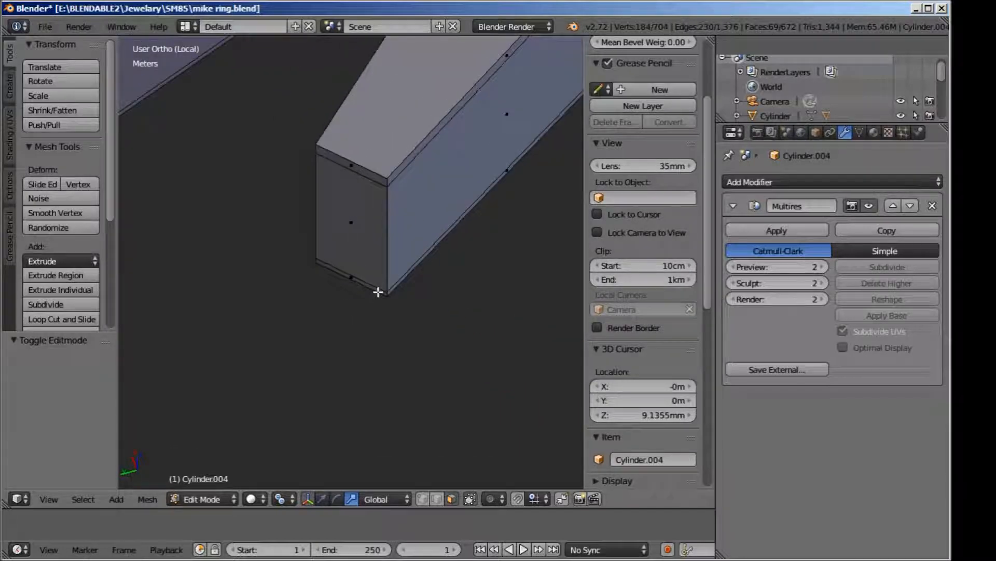
pyautogui.keyDown('alt'); pyautogui.keyDown('shift'); pyautogui.rightClick(362, 273); pyautogui.keyUp('shift'); pyautogui.keyUp('alt')
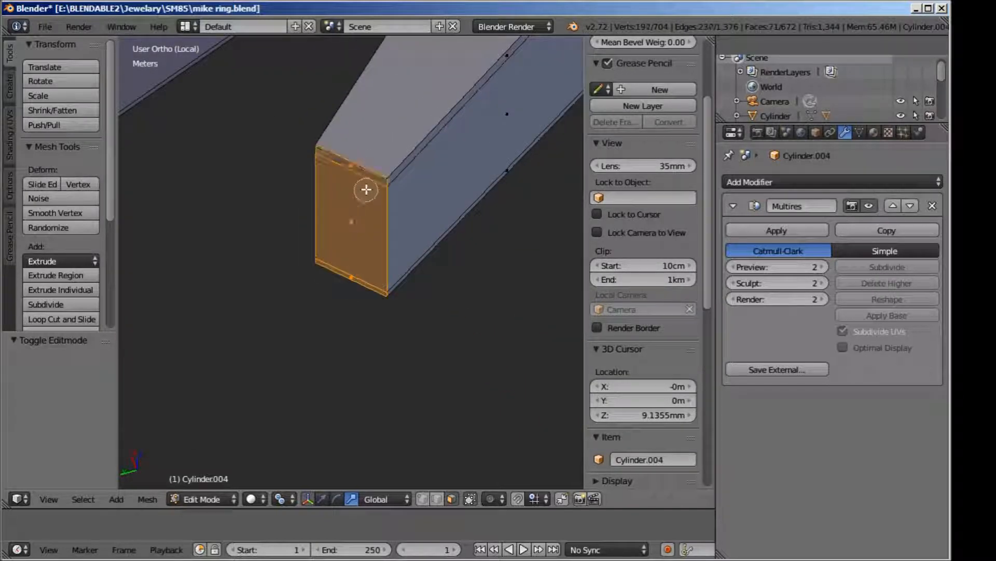
pyautogui.scroll(-3, 367, 188)
pyautogui.moveTo(282, 185); pyautogui.dragTo(496, 301, button='middle')
pyautogui.scroll(3, 448, 294)
pyautogui.keyDown('alt'); pyautogui.keyDown('shift'); pyautogui.rightClick(509, 268); pyautogui.keyUp('shift'); pyautogui.keyUp('alt')
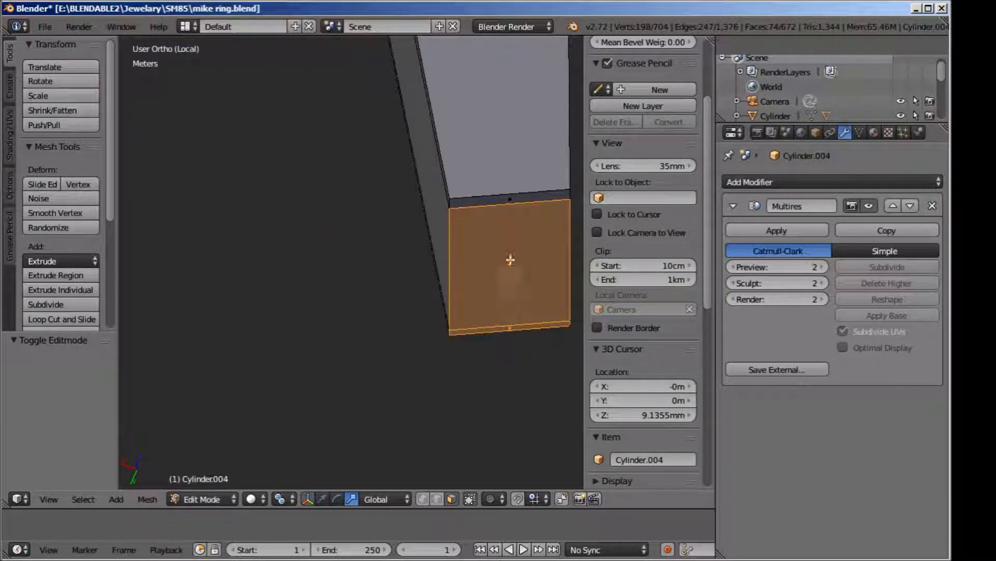
pyautogui.click(514, 207)
pyautogui.rightClick(516, 213)
# Step: Circle-select the end face and both narrow edge strips of the twenty-sixth tooth
pyautogui.scroll(-5, 516, 213)
pyautogui.moveTo(344, 271); pyautogui.dragTo(394, 216, button='middle')
pyautogui.scroll(3, 490, 302)
pyautogui.press('c')
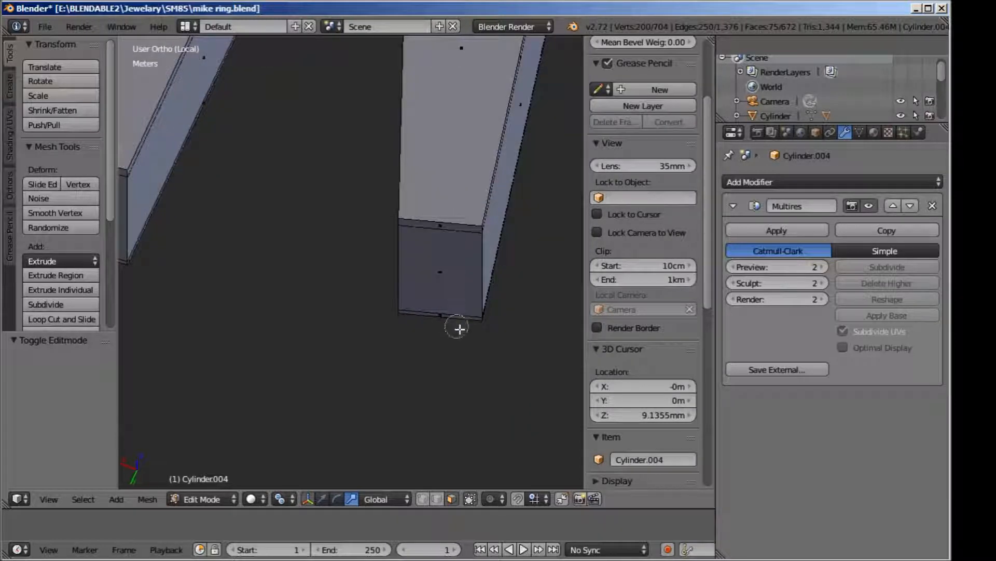
pyautogui.click(441, 308)
pyautogui.click(447, 239)
pyautogui.rightClick(447, 241)
# Step: Add the three outer end faces of the twenty-seventh tooth to the selection
pyautogui.scroll(-9, 447, 240)
pyautogui.moveTo(355, 281); pyautogui.dragTo(398, 242, button='middle')
pyautogui.scroll(1, 308, 296)
pyautogui.scroll(-5, 351, 280)
pyautogui.scroll(5, 389, 221)
pyautogui.keyDown('shift'); pyautogui.moveTo(374, 156); pyautogui.dragTo(356, 317, button='middle'); pyautogui.keyUp('shift')
pyautogui.scroll(6, 349, 275)
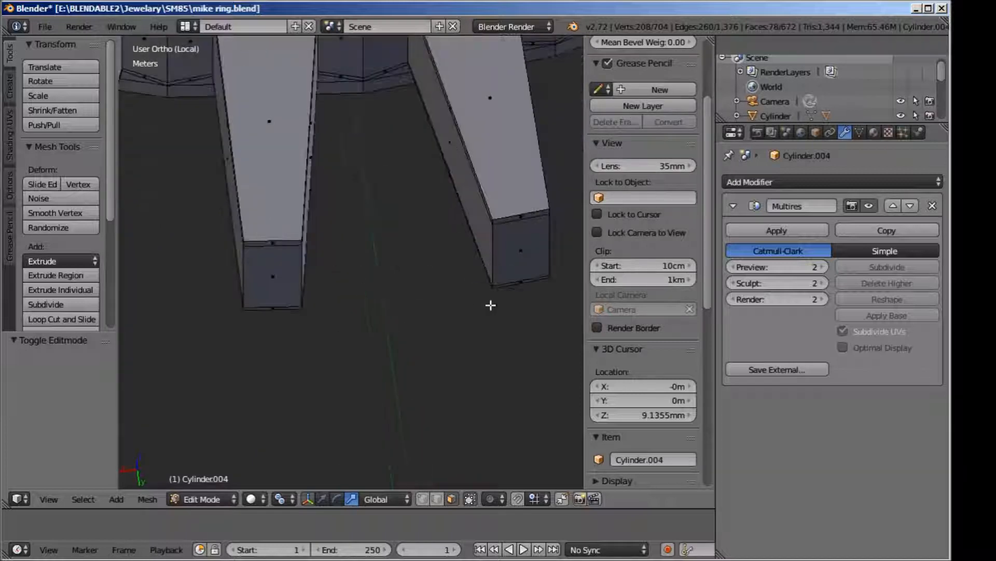
pyautogui.keyDown('shift'); pyautogui.moveTo(503, 313); pyautogui.dragTo(389, 315, button='middle'); pyautogui.keyUp('shift')
pyautogui.keyDown('shift'); pyautogui.rightClick(402, 264); pyautogui.keyUp('shift')
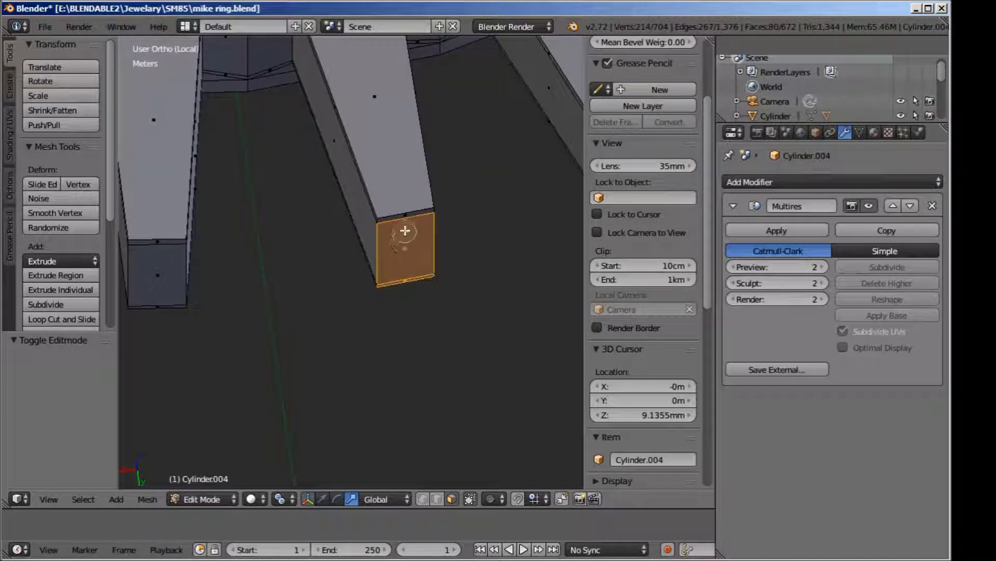
# Step: Extend the selection to the end face and narrow edge strips of the twenty-eighth tooth
pyautogui.scroll(-3, 405, 228)
pyautogui.keyDown('shift'); pyautogui.moveTo(338, 245); pyautogui.dragTo(462, 278, button='middle'); pyautogui.keyUp('shift')
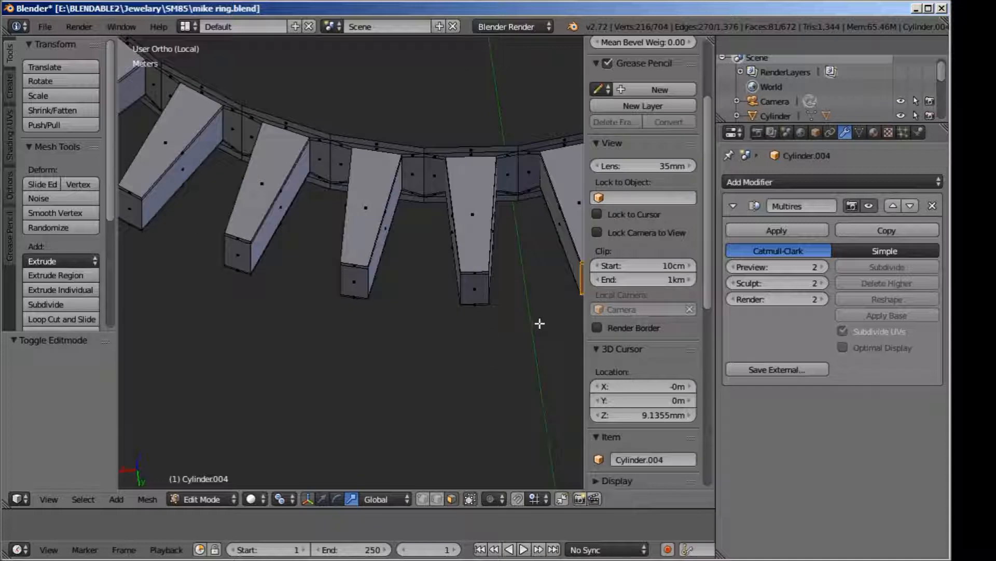
pyautogui.keyDown('shift'); pyautogui.moveTo(540, 323); pyautogui.dragTo(462, 275, button='middle'); pyautogui.keyUp('shift')
pyautogui.scroll(4, 465, 285)
pyautogui.keyDown('shift'); pyautogui.rightClick(478, 224); pyautogui.keyUp('shift')
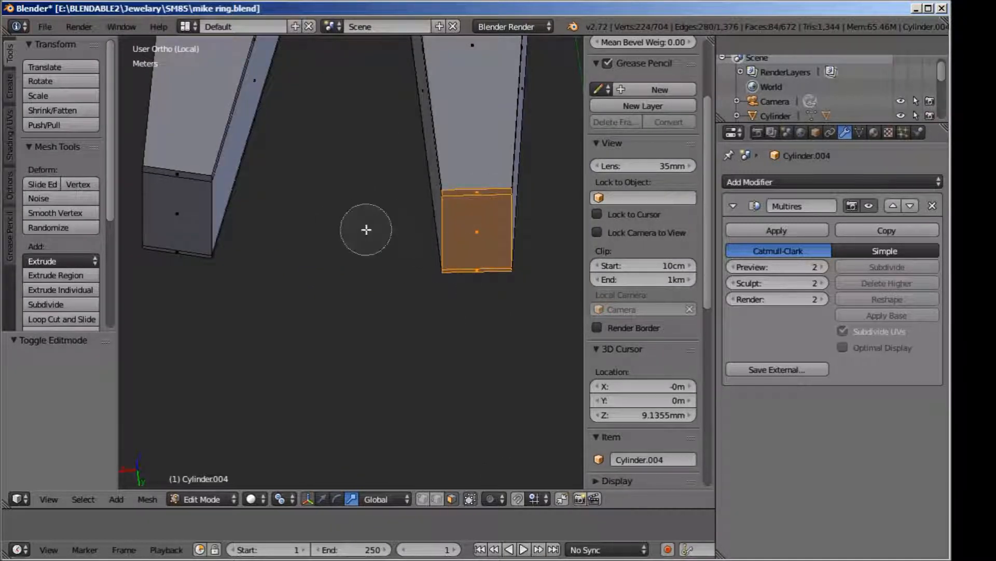
# Step: Add the end face and both narrow edge strips of the twenty-ninth tooth to the selection
pyautogui.scroll(-3, 293, 239)
pyautogui.moveTo(292, 239); pyautogui.dragTo(390, 247, button='middle')
pyautogui.scroll(3, 467, 270)
pyautogui.scroll(2, 389, 254)
pyautogui.scroll(1, 390, 254)
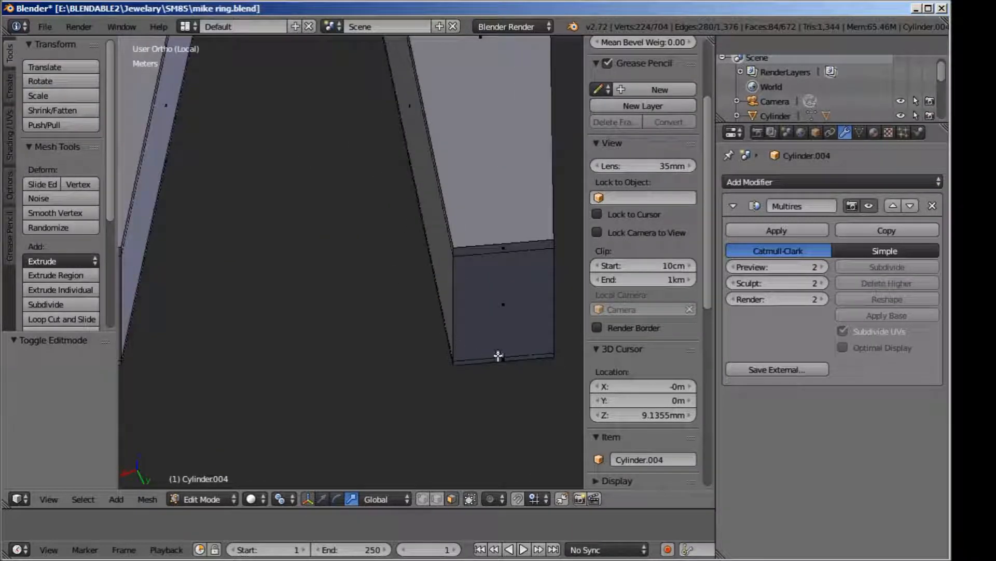
pyautogui.moveTo(501, 353); pyautogui.dragTo(500, 260)
pyautogui.rightClick(500, 259)
# Step: Circle-select the three outer end faces of the thirtieth tooth, keeping the existing selection
pyautogui.scroll(-4, 339, 299)
pyautogui.moveTo(340, 281)
pyautogui.keyDown('shift'); pyautogui.mouseDown(button='middle')
pyautogui.moveTo(452, 261)
pyautogui.moveTo(510, 213)
pyautogui.moveTo(459, 243)
pyautogui.moveTo(456, 286)
pyautogui.mouseUp(button='middle'); pyautogui.keyUp('shift')
pyautogui.scroll(2, 470, 222)
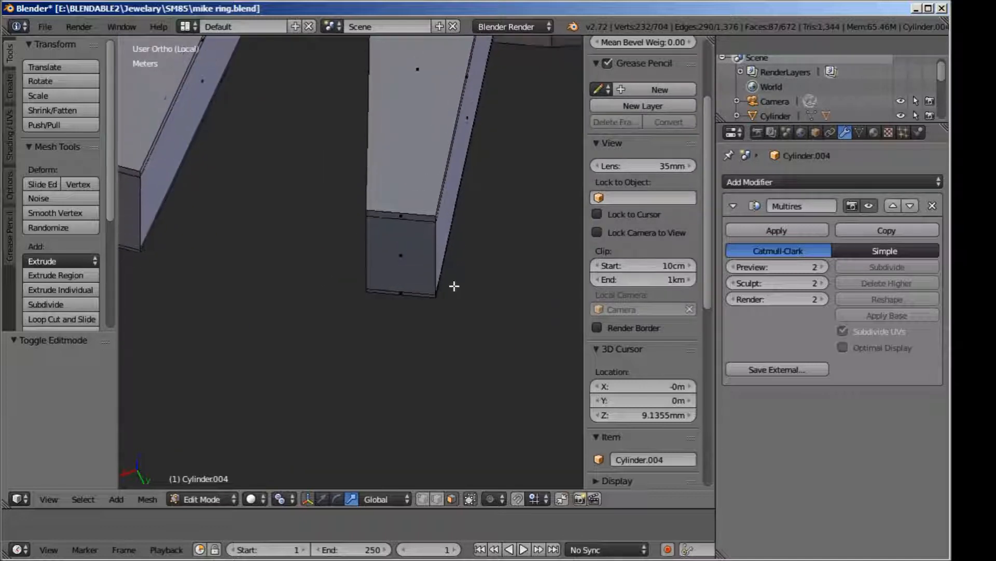
pyautogui.moveTo(407, 304); pyautogui.dragTo(399, 229)
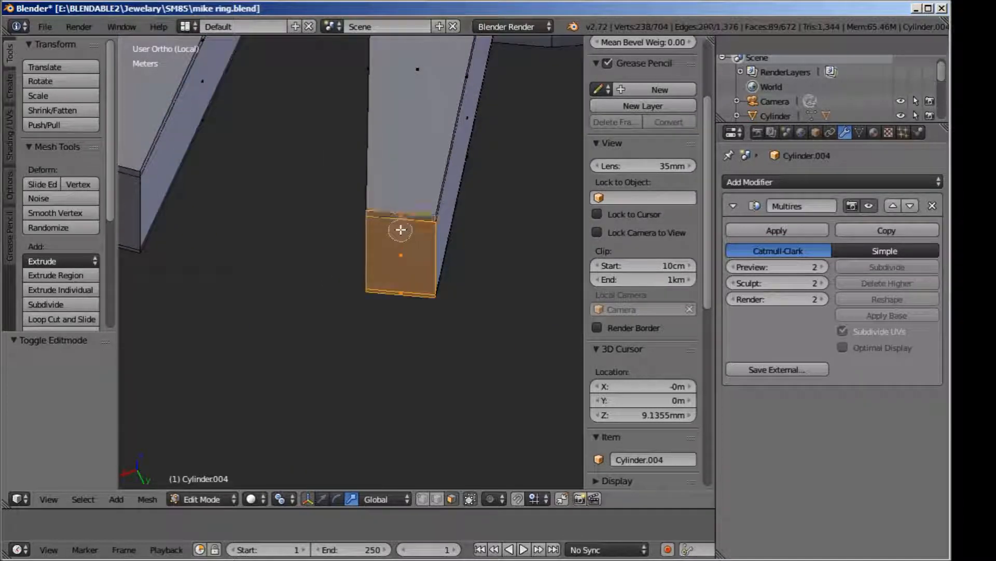
pyautogui.rightClick(398, 229)
# Step: Extend the selection to the three outer end faces of the thirty-first tooth
pyautogui.scroll(-4, 352, 229)
pyautogui.keyDown('shift'); pyautogui.moveTo(307, 198); pyautogui.dragTo(390, 263, button='middle'); pyautogui.keyUp('shift')
pyautogui.scroll(4, 433, 140)
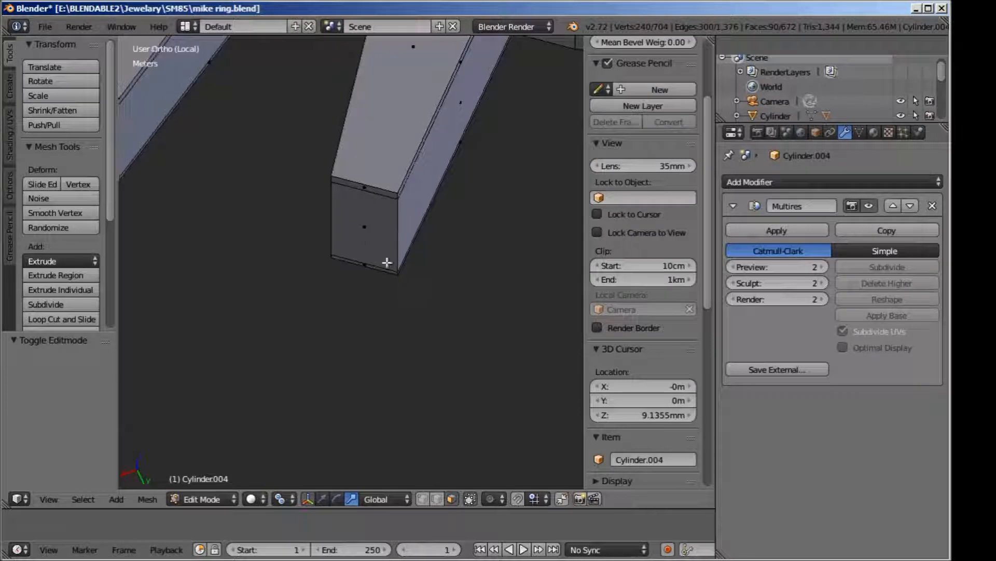
pyautogui.press('c')
pyautogui.moveTo(376, 267); pyautogui.dragTo(365, 199)
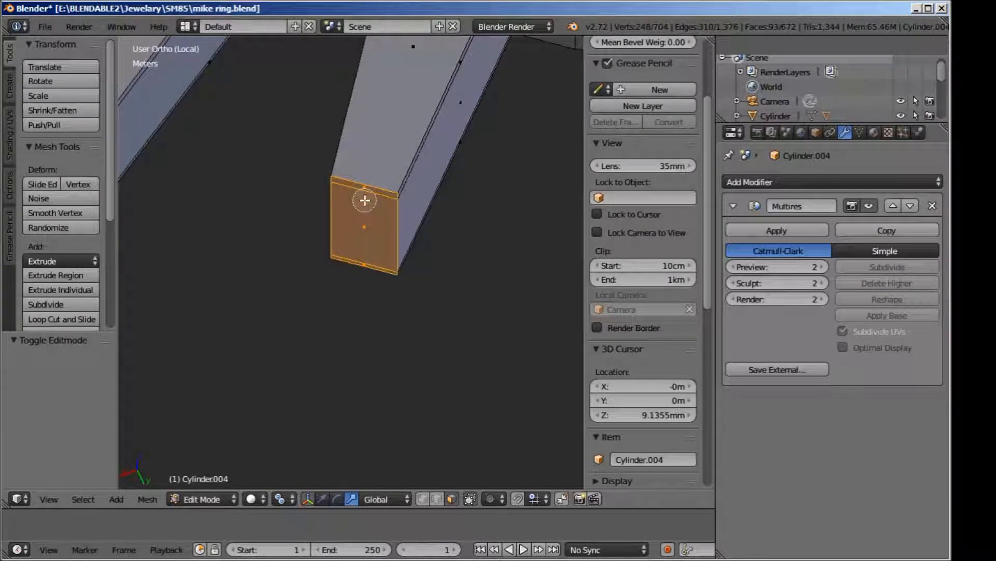
pyautogui.rightClick(365, 199)
# Step: Complete the tooth selection with the end face and narrow edge strips of the last remaining tooth
pyautogui.scroll(-4, 303, 218)
pyautogui.moveTo(302, 218); pyautogui.dragTo(426, 307, button='middle')
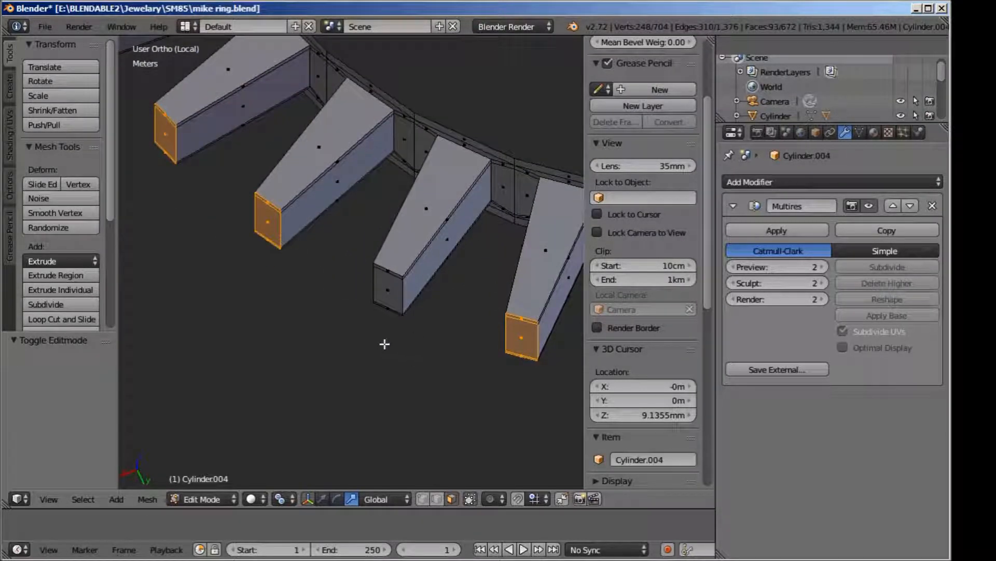
pyautogui.moveTo(386, 313); pyautogui.dragTo(389, 297)
pyautogui.click(389, 283)
pyautogui.middleClick(395, 208)
pyautogui.rightClick(428, 233)
# Step: Extrude all selected tooth end faces in place and scale them to about 0.994 around the Median Point pivot
pyautogui.scroll(-6, 426, 234)
pyautogui.moveTo(457, 355); pyautogui.dragTo(398, 285, button='middle')
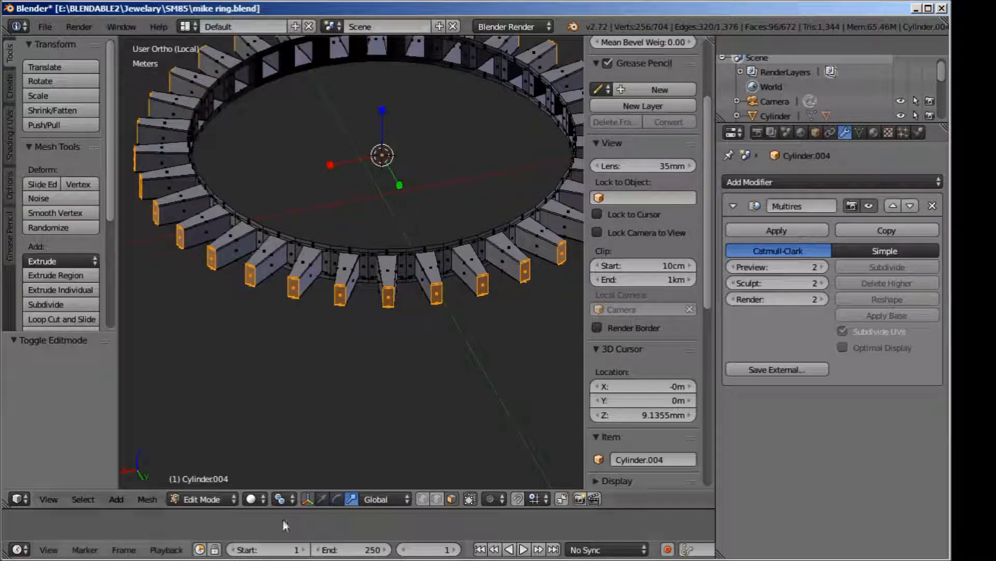
pyautogui.click(282, 500)
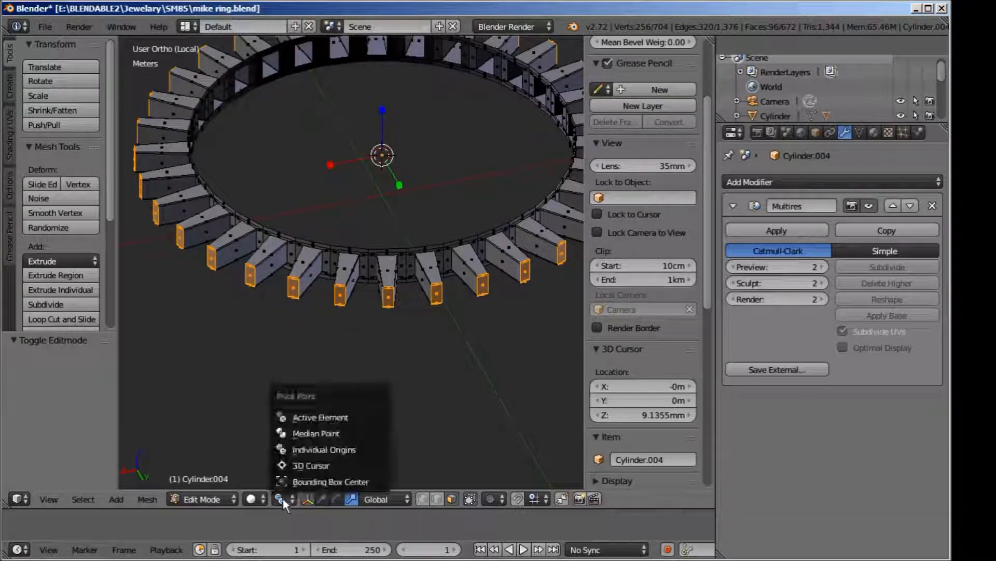
pyautogui.click(301, 433)
pyautogui.scroll(2, 486, 311)
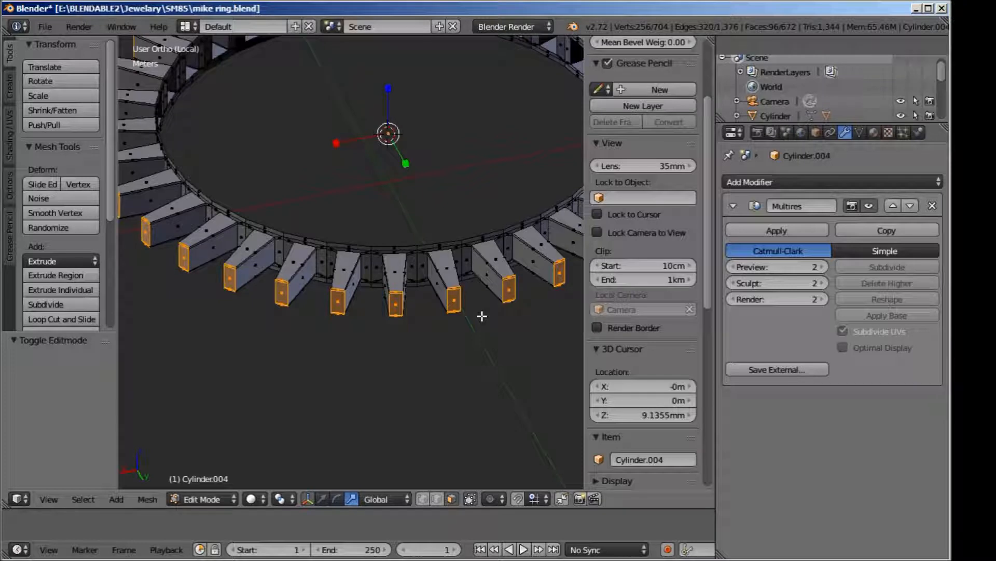
pyautogui.press('e')
pyautogui.rightClick(482, 316)
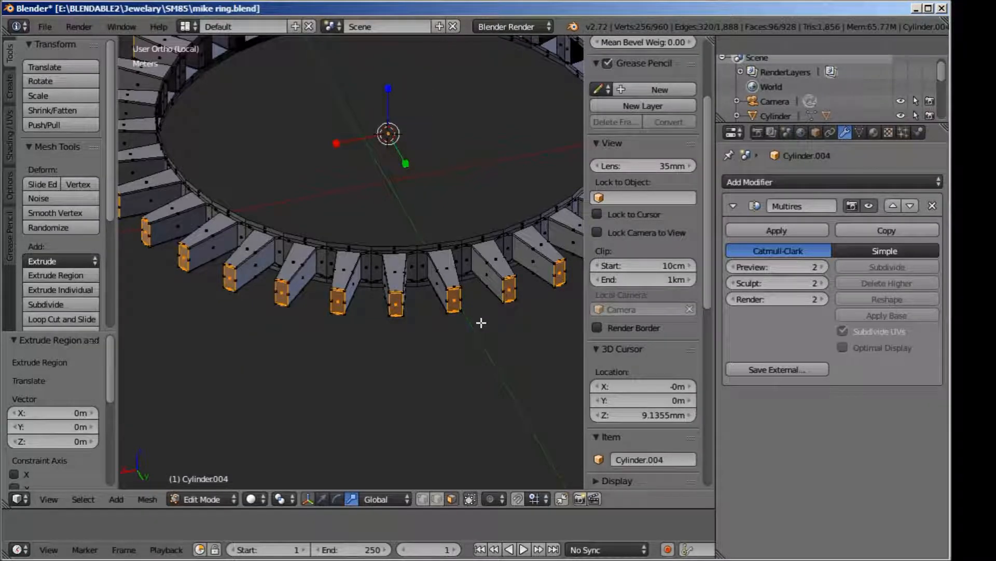
pyautogui.press('s')
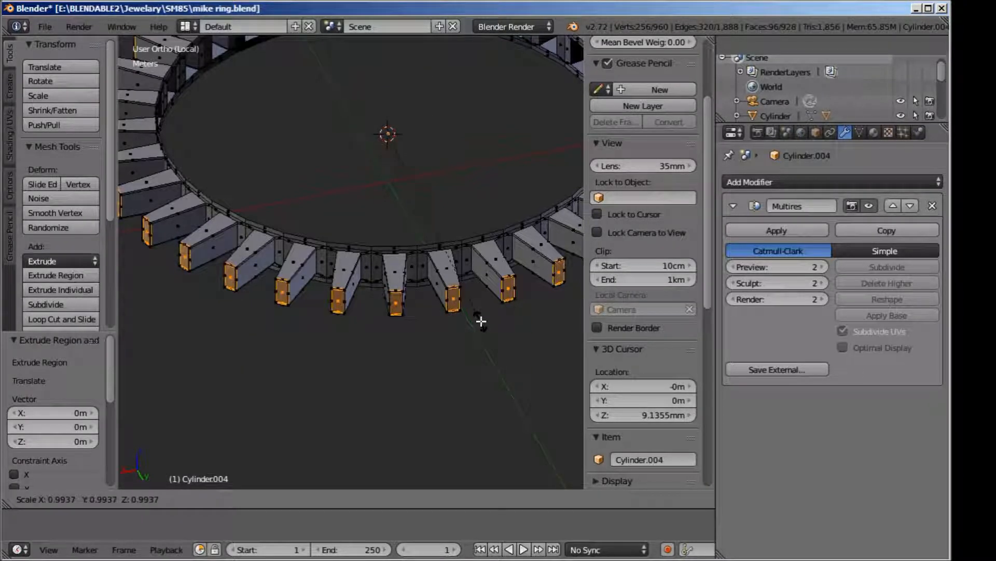
pyautogui.click(481, 321)
# Step: Check the smoothed teeth in Object Mode, then scale the extruded end faces by about 1.003 in Edit Mode
pyautogui.press('Tab')
pyautogui.moveTo(444, 331); pyautogui.dragTo(316, 254, button='middle')
pyautogui.scroll(8, 315, 255)
pyautogui.moveTo(258, 178); pyautogui.dragTo(419, 380, button='middle')
pyautogui.scroll(5, 283, 155)
pyautogui.moveTo(398, 344); pyautogui.dragTo(391, 325, button='middle')
pyautogui.press('Tab')
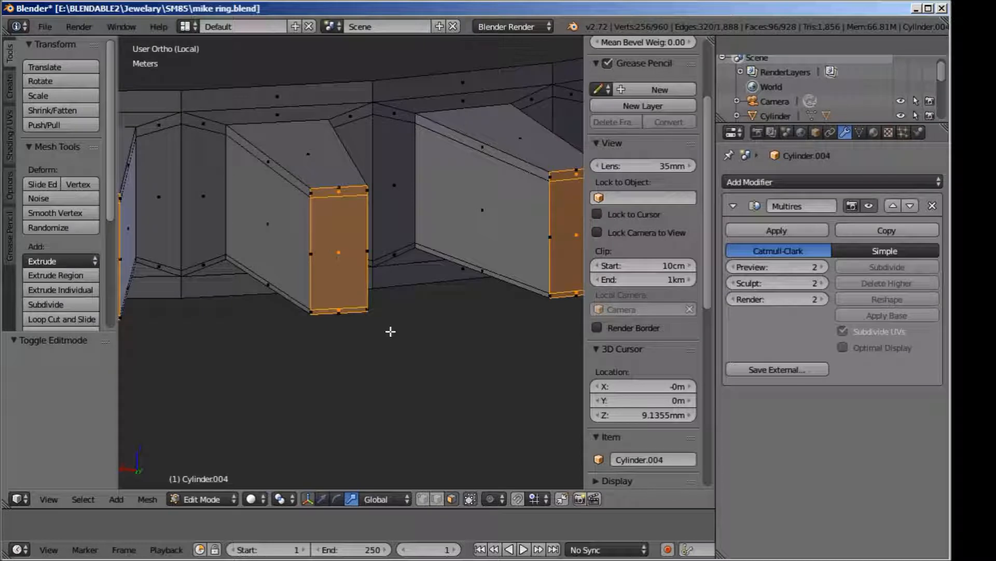
pyautogui.press('s')
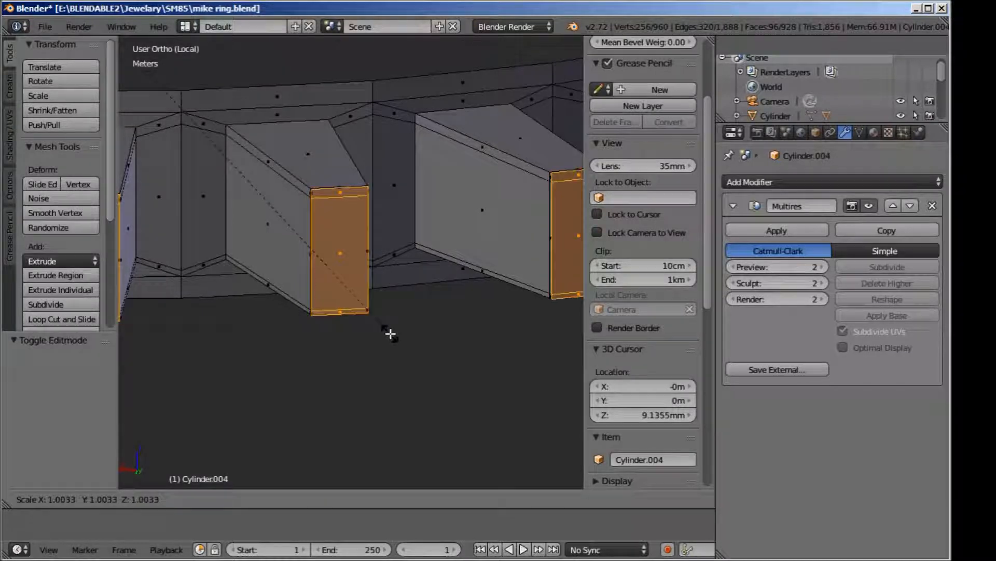
pyautogui.click(391, 334)
# Step: Return to Object Mode, leave local view and show the whole torch beside the reference in the right view
pyautogui.press('Tab')
pyautogui.scroll(-4, 389, 331)
pyautogui.moveTo(426, 347); pyautogui.dragTo(363, 345, button='middle')
pyautogui.scroll(4, 358, 341)
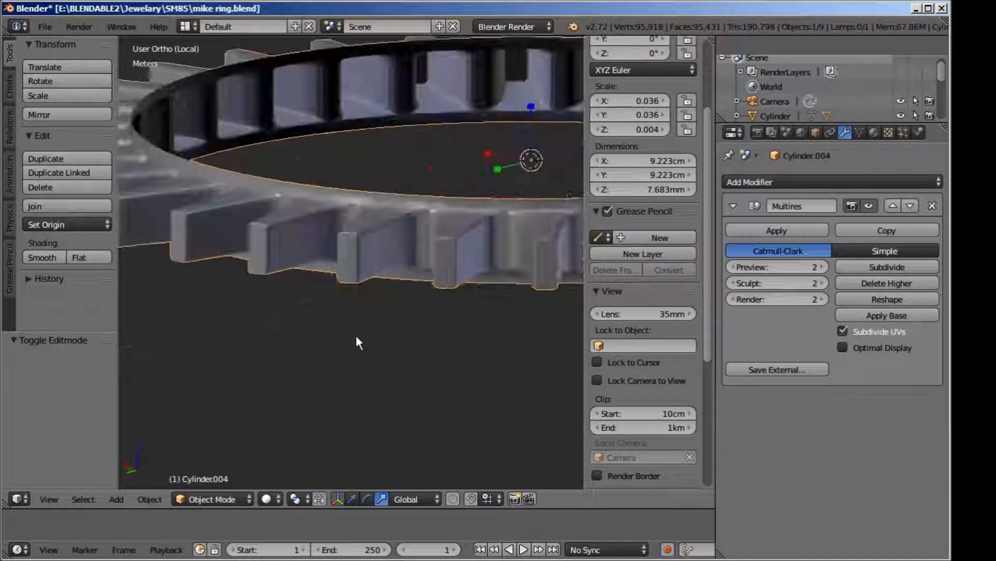
pyautogui.moveTo(372, 394); pyautogui.dragTo(322, 344, button='middle')
pyautogui.press('KP_Divide')
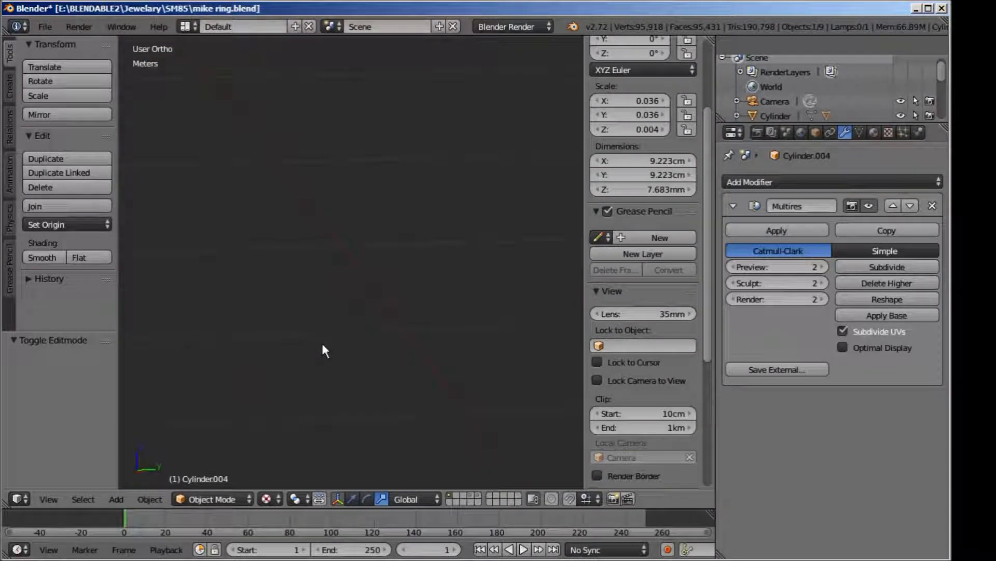
pyautogui.scroll(-4, 322, 343)
pyautogui.keyDown('shift'); pyautogui.moveTo(297, 230); pyautogui.dragTo(438, 339, button='middle'); pyautogui.keyUp('shift')
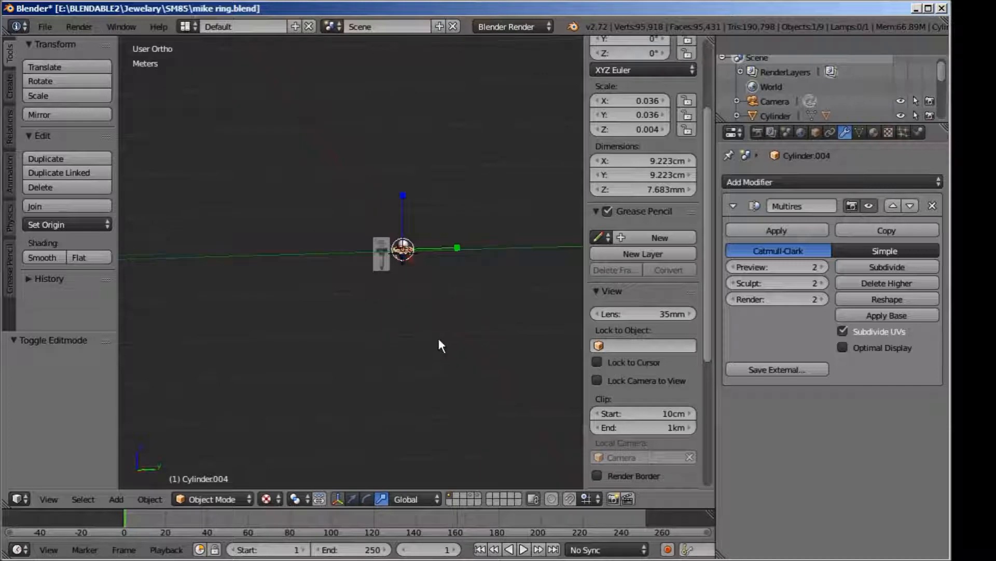
pyautogui.scroll(3, 439, 339)
pyautogui.press('KP_3')
pyautogui.keyDown('shift'); pyautogui.moveTo(481, 353); pyautogui.dragTo(349, 194, button='middle'); pyautogui.keyUp('shift')
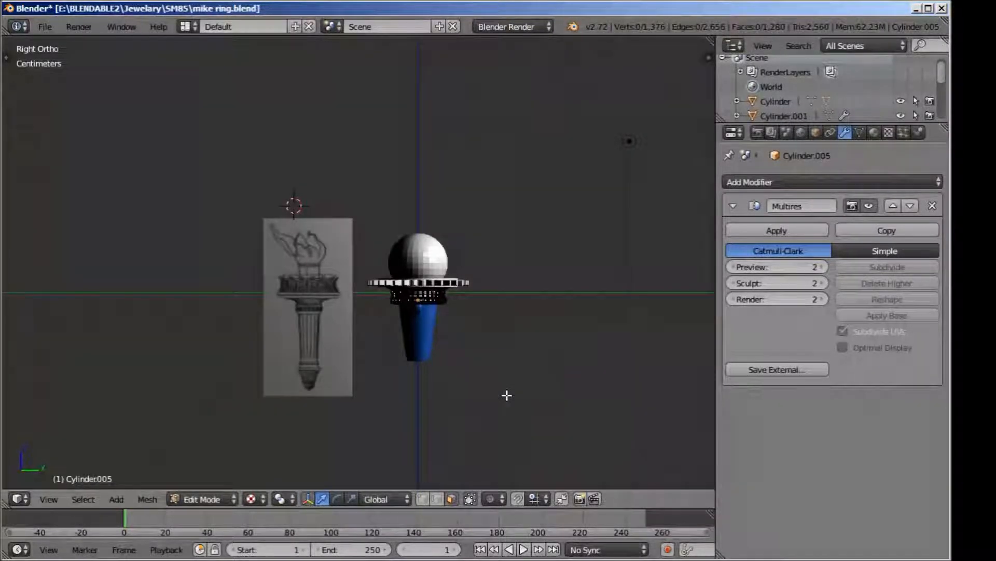
# Step: Exit Edit Mode on the lower collar and select the toothed collar in Object Mode
pyautogui.scroll(7, 506, 395)
pyautogui.keyDown('shift'); pyautogui.moveTo(513, 421); pyautogui.dragTo(422, 209, button='middle'); pyautogui.keyUp('shift')
pyautogui.scroll(2, 431, 235)
pyautogui.keyDown('shift'); pyautogui.moveTo(508, 210); pyautogui.dragTo(395, 267, button='middle'); pyautogui.keyUp('shift')
pyautogui.press('Tab')
pyautogui.scroll(-2, 416, 206)
pyautogui.rightClick(383, 170)
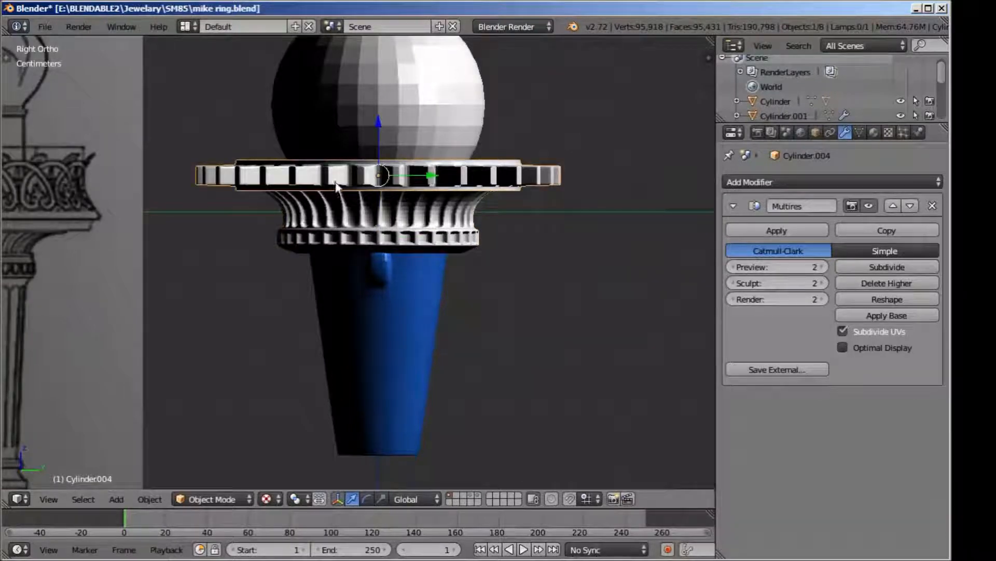
# Step: Examine how the toothed collar sits around the sphere and above the fluted lower collar
pyautogui.scroll(4, 382, 165)
pyautogui.scroll(-3, 351, 116)
pyautogui.moveTo(350, 116); pyautogui.dragTo(356, 235, button='middle')
pyautogui.scroll(1, 355, 221)
pyautogui.scroll(2, 355, 221)
pyautogui.scroll(-1, 356, 235)
pyautogui.moveTo(377, 204); pyautogui.dragTo(381, 264, button='middle')
pyautogui.scroll(-1, 386, 276)
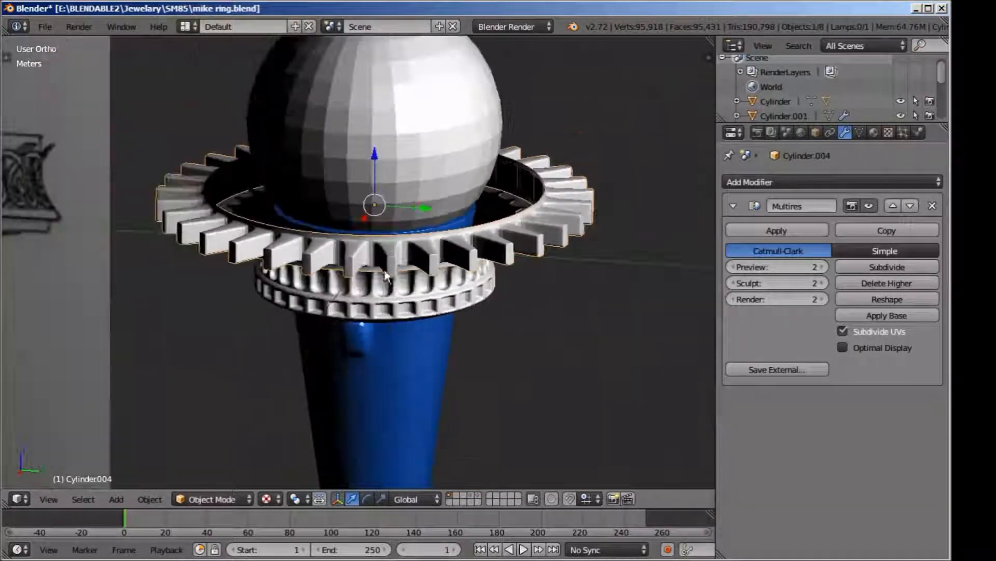
# Step: Hide the sphere and the blue tapered handle to expose the inside of the collars
pyautogui.rightClick(382, 373)
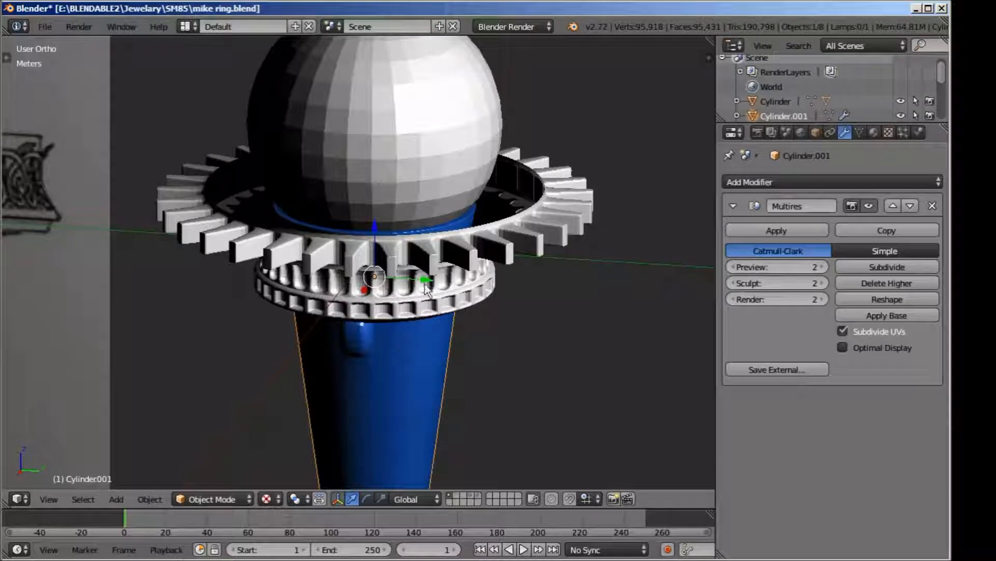
pyautogui.rightClick(435, 128)
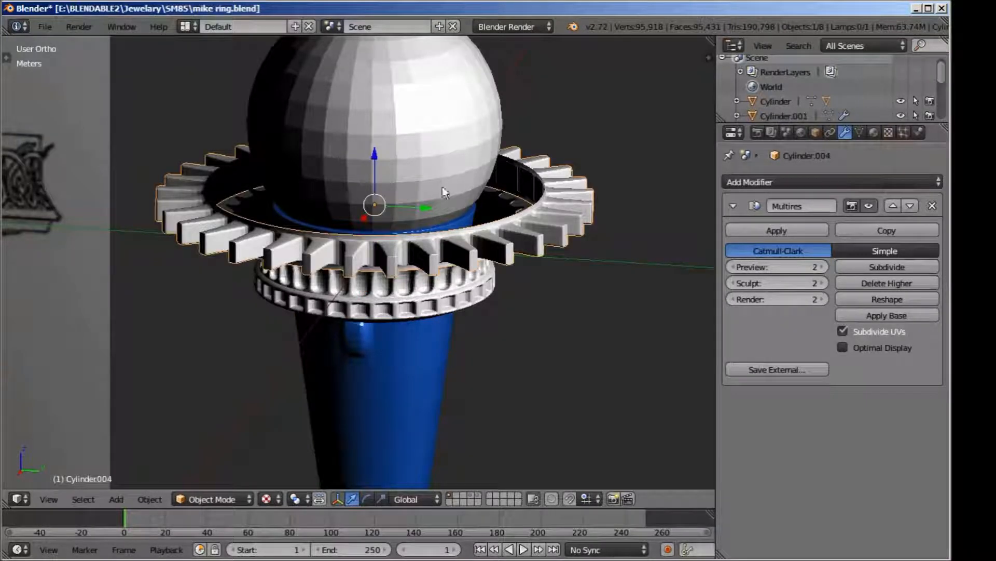
pyautogui.rightClick(435, 126)
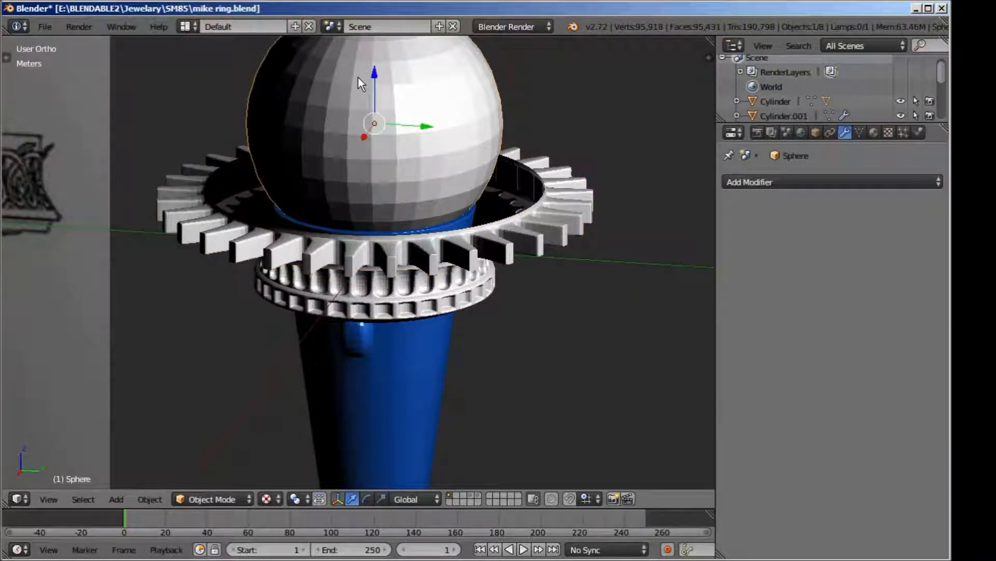
pyautogui.press('h')
pyautogui.rightClick(372, 178)
pyautogui.rightClick(374, 177)
pyautogui.moveTo(375, 178); pyautogui.dragTo(367, 341, button='middle')
pyautogui.press('h')
pyautogui.rightClick(356, 419)
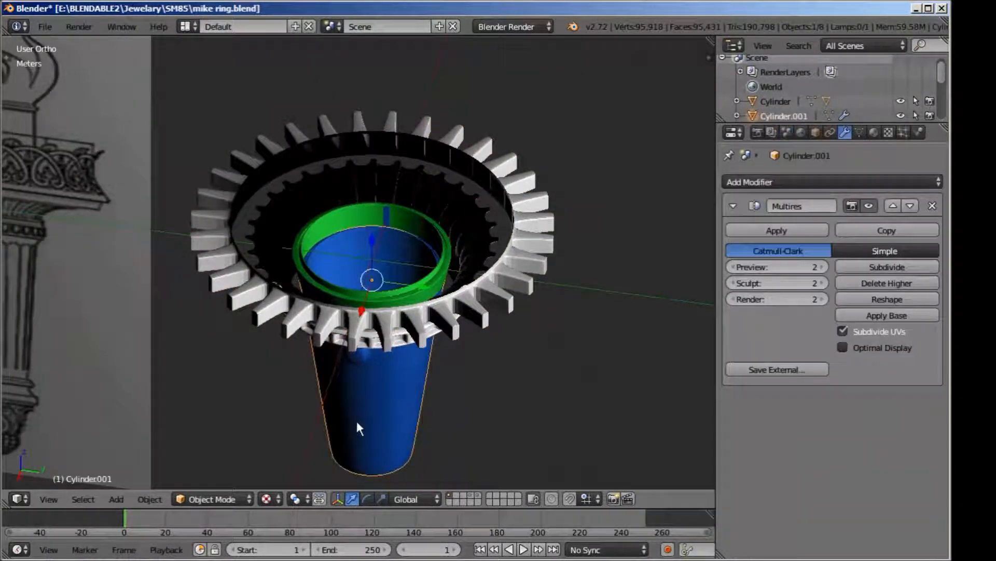
pyautogui.press('h')
# Step: Examine the hollow interior and underside of the collars, using the front view and wireframe display
pyautogui.scroll(5, 352, 260)
pyautogui.moveTo(431, 219)
pyautogui.mouseDown(button='middle')
pyautogui.moveTo(431, 257)
pyautogui.moveTo(394, 295)
pyautogui.moveTo(404, 332)
pyautogui.moveTo(413, 303)
pyautogui.mouseUp(button='middle')
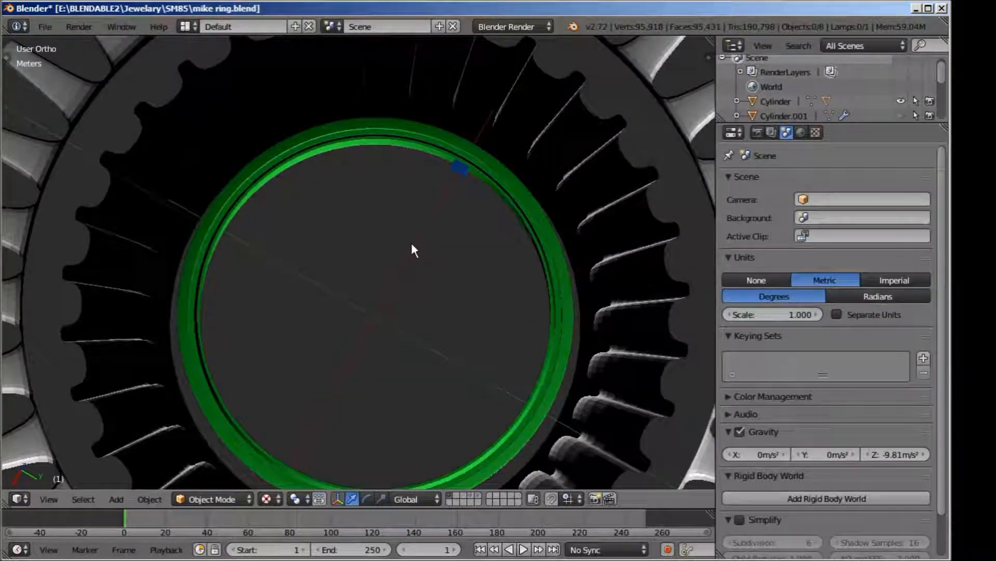
pyautogui.press('KP_1')
pyautogui.press('x')
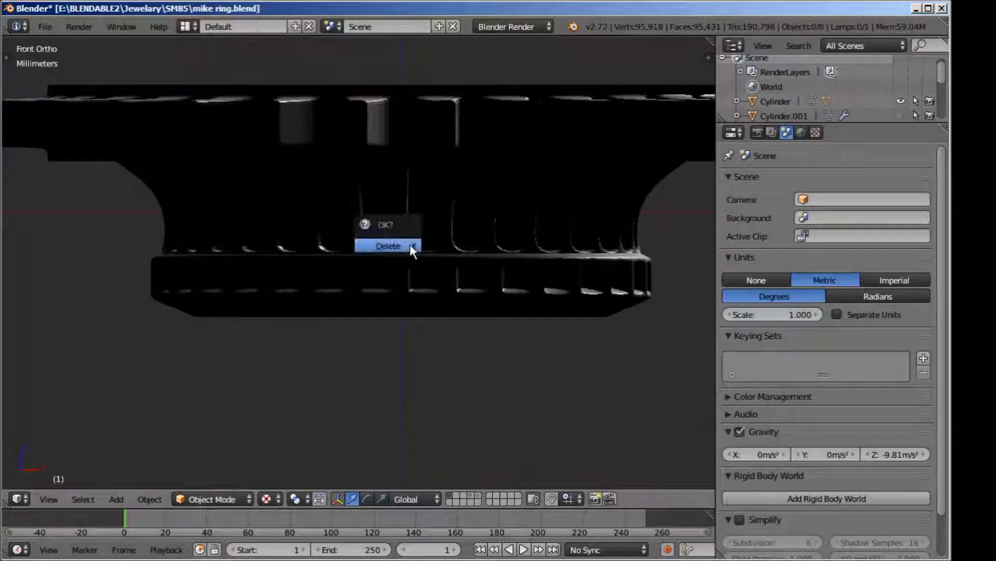
pyautogui.press('z')
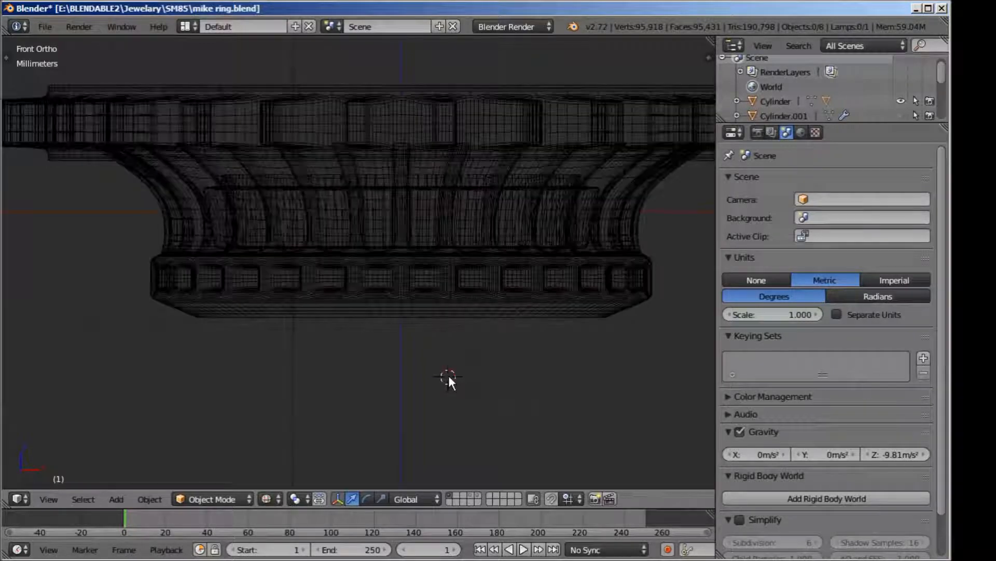
pyautogui.moveTo(456, 285)
pyautogui.mouseDown(button='middle')
pyautogui.moveTo(456, 273)
pyautogui.moveTo(414, 378)
pyautogui.moveTo(362, 355)
pyautogui.moveTo(325, 323)
pyautogui.moveTo(338, 213)
pyautogui.mouseUp(button='middle')
pyautogui.press('z')
pyautogui.moveTo(397, 300); pyautogui.dragTo(251, 253, button='middle')
# Step: Select the fluted lower collar and open its mesh for editing
pyautogui.rightClick(203, 138)
pyautogui.scroll(1, 250, 254)
pyautogui.press('Tab')
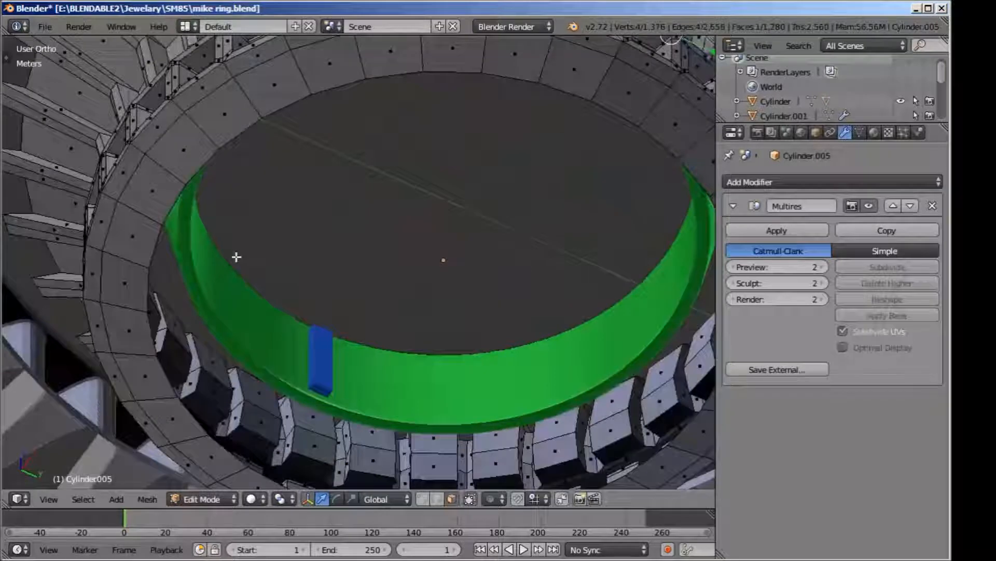
# Step: Switch to edge selection and select the inner edge loop of the lower collar's bottom rim
pyautogui.scroll(-2, 236, 256)
pyautogui.rightClick(172, 238)
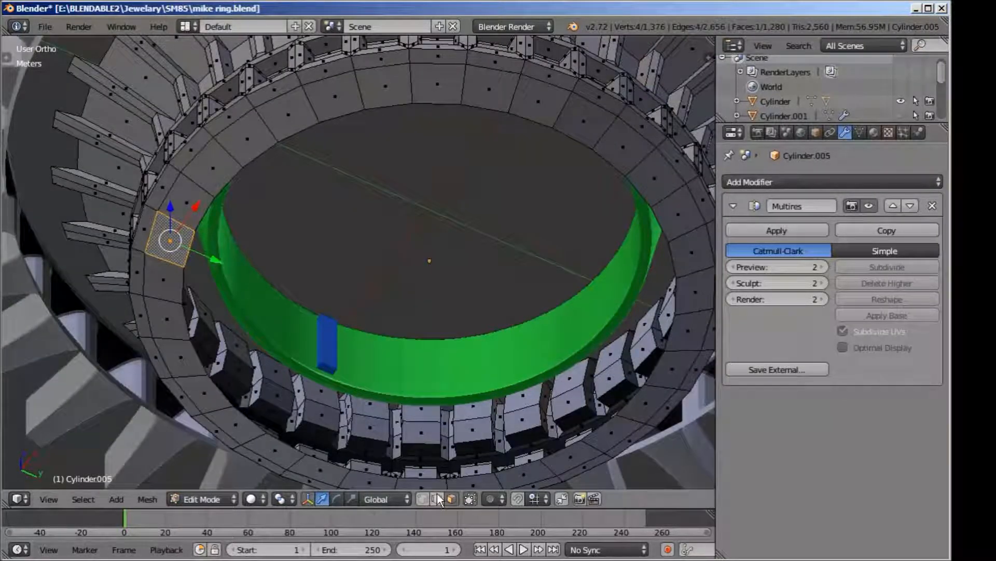
pyautogui.scroll(2, 256, 211)
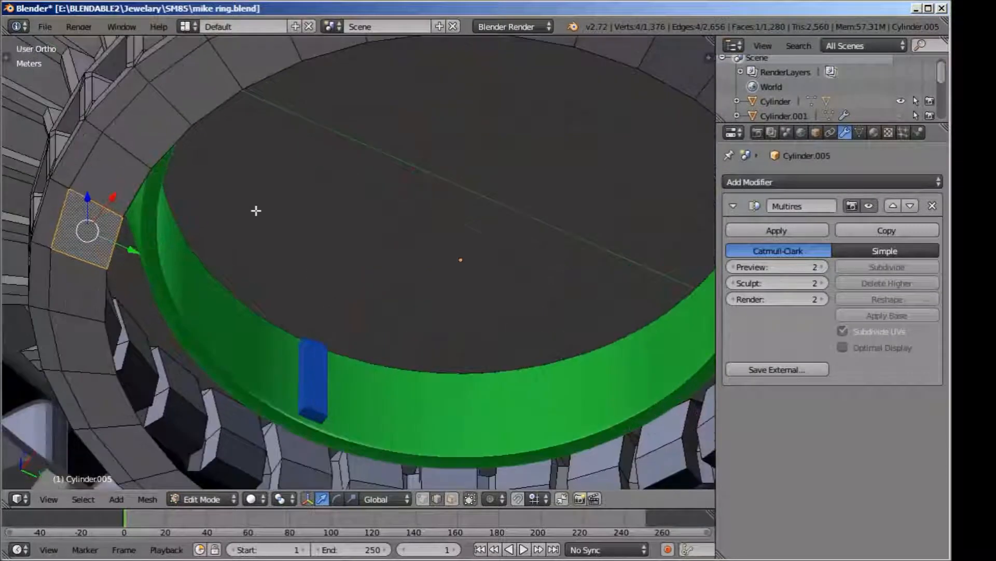
pyautogui.rightClick(192, 120)
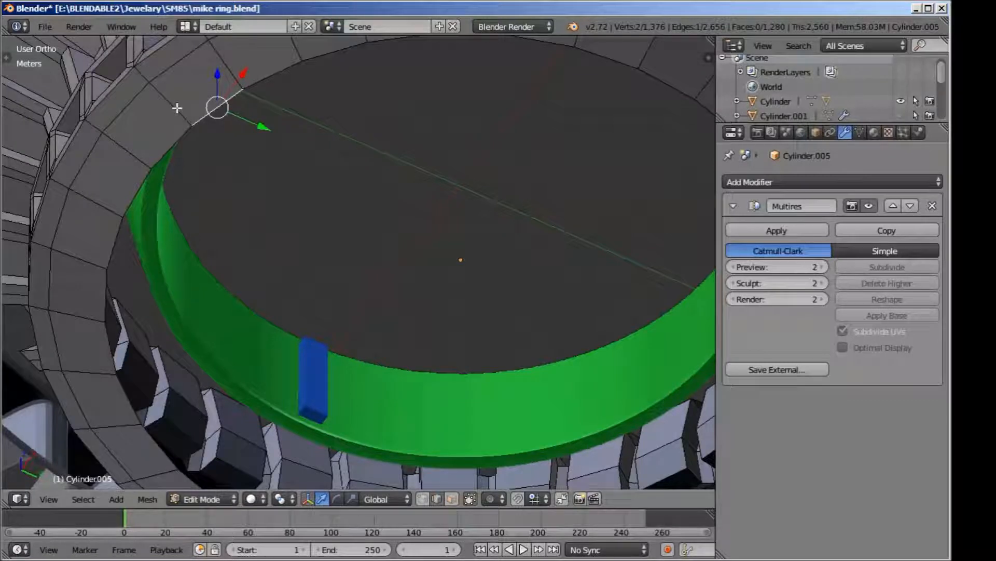
pyautogui.rightClick(179, 134)
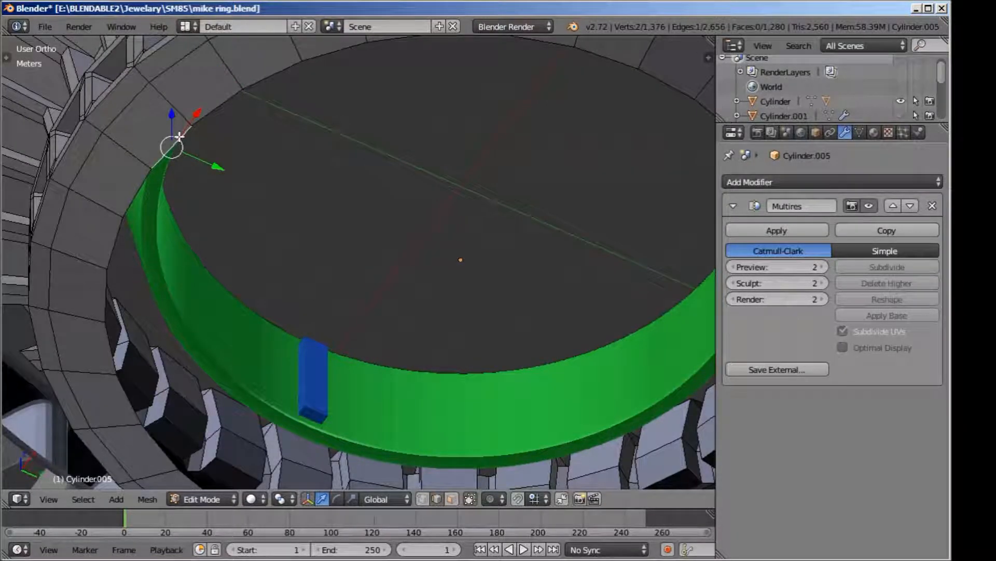
pyautogui.keyDown('alt'); pyautogui.rightClick(218, 104); pyautogui.keyUp('alt')
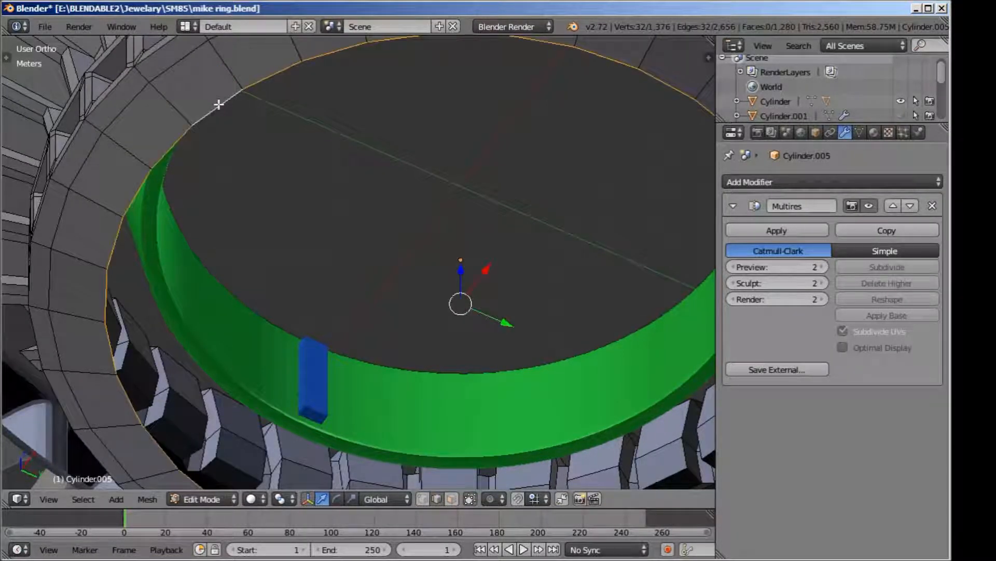
pyautogui.moveTo(350, 214); pyautogui.dragTo(413, 258, button='middle')
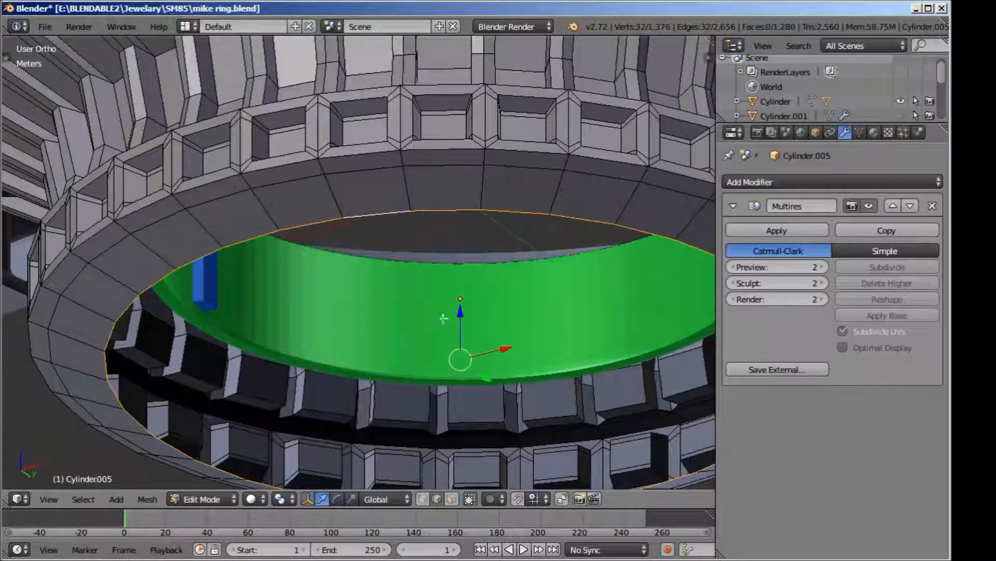
pyautogui.moveTo(435, 286); pyautogui.dragTo(499, 327, button='middle')
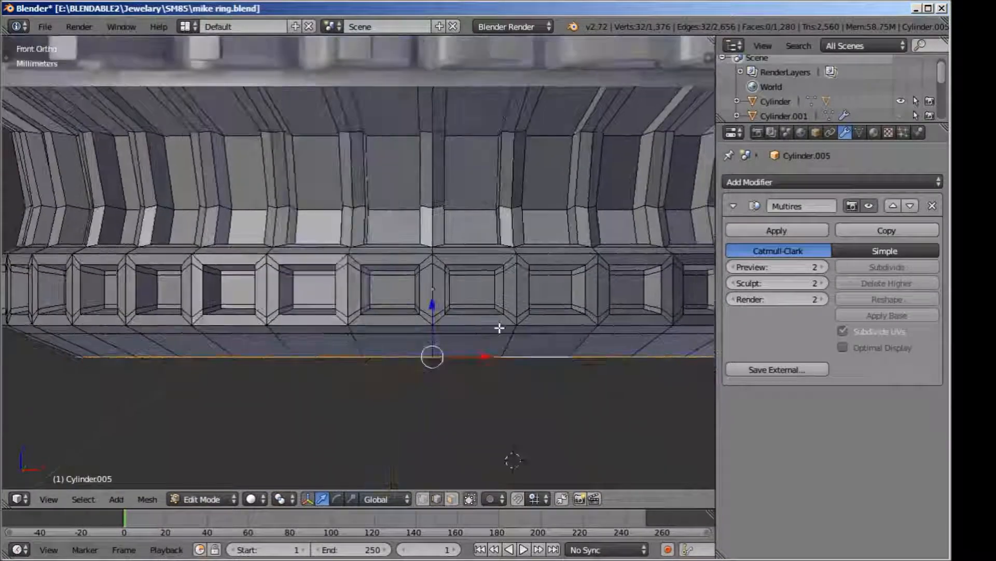
pyautogui.press('KP_7')
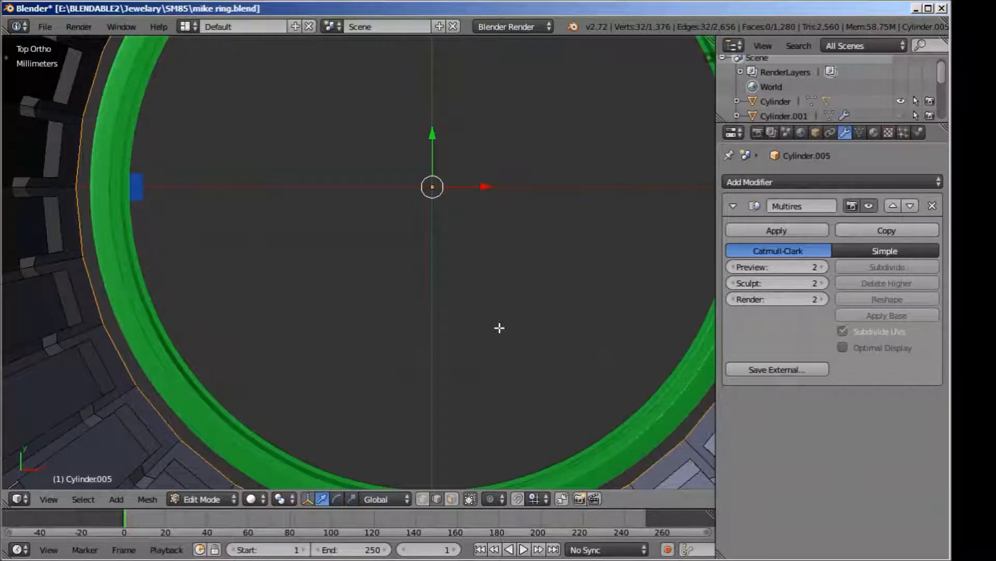
# Step: Scale the selected inner edge loop of the lower collar's bottom rim inwards to just outside the green ring
pyautogui.press('ctrl+KP_7')
pyautogui.scroll(-3, 498, 325)
pyautogui.scroll(1, 497, 304)
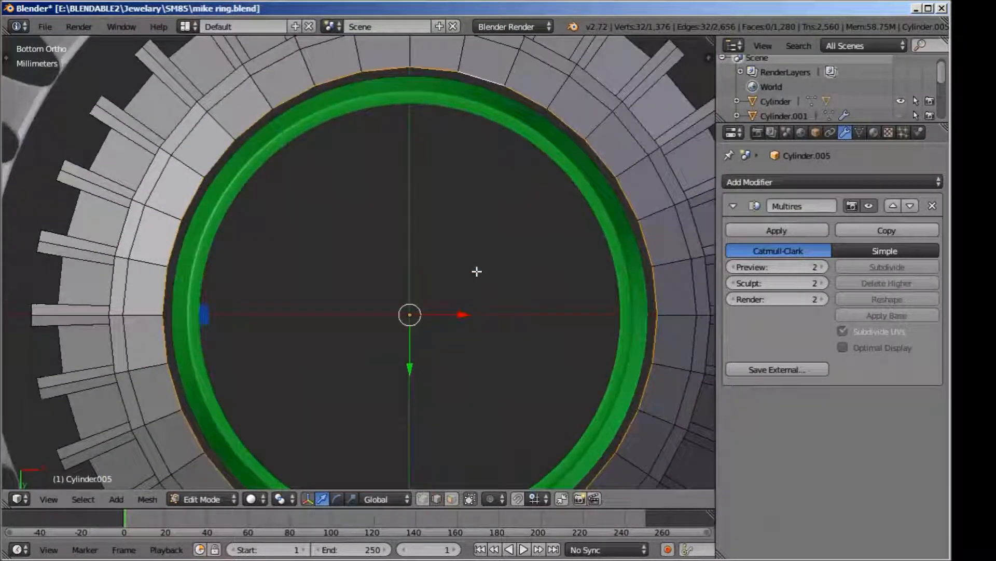
pyautogui.press('s')
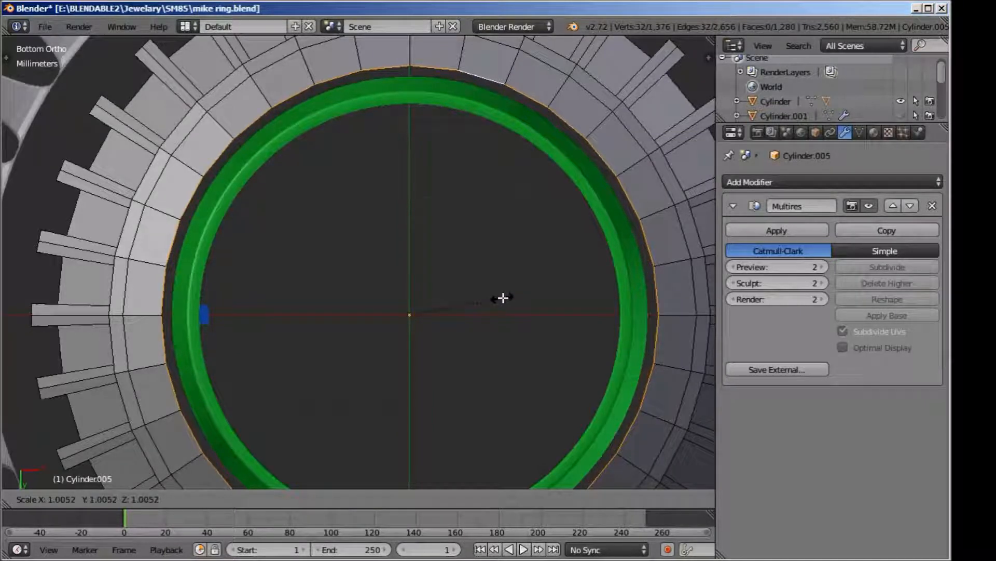
pyautogui.click(497, 304)
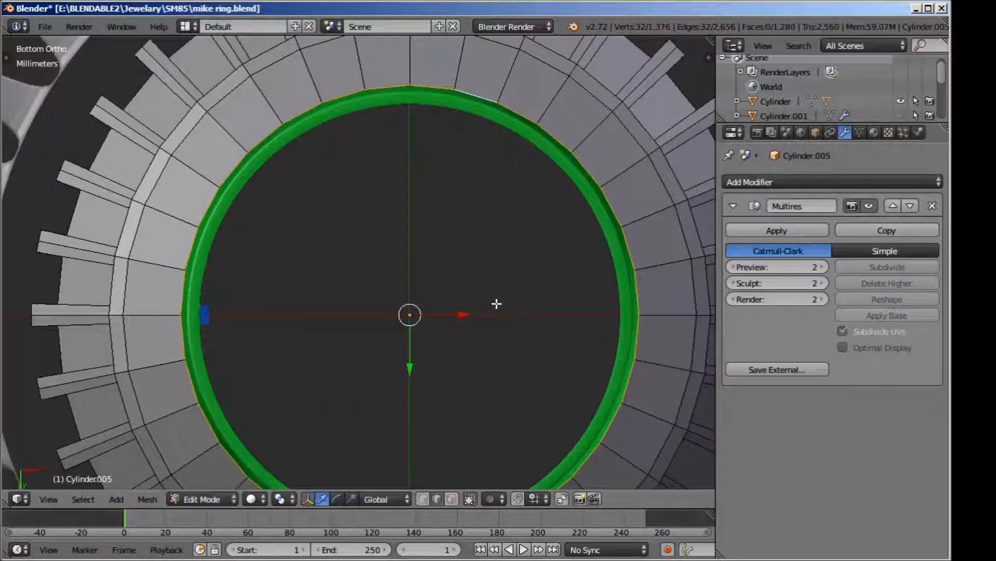
# Step: Extrude the rim's inner edge loop upwards along Z to form an inner wall inside the lower collar
pyautogui.scroll(-3, 507, 238)
pyautogui.moveTo(507, 238); pyautogui.dragTo(474, 310, button='middle')
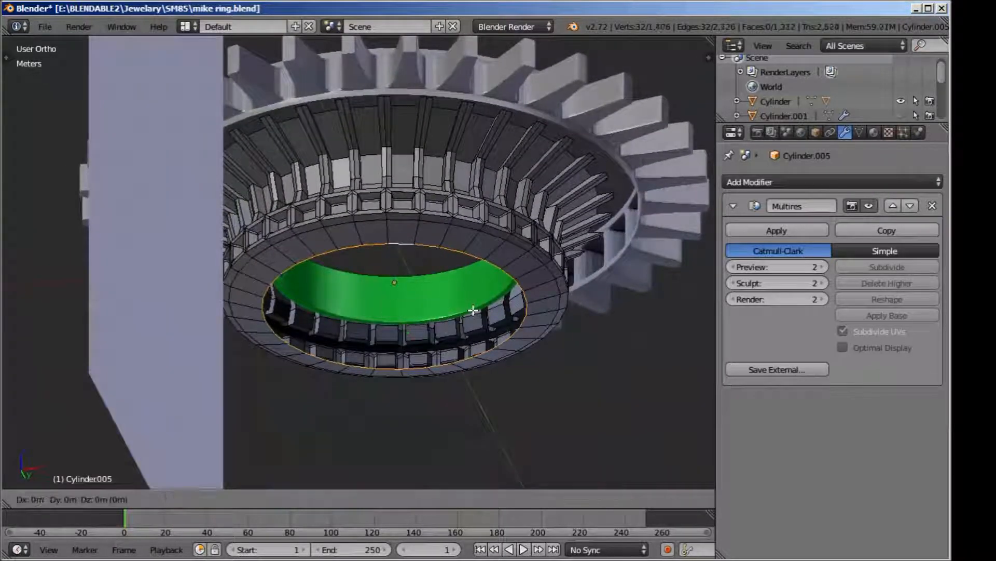
pyautogui.press('e')
pyautogui.press('z')
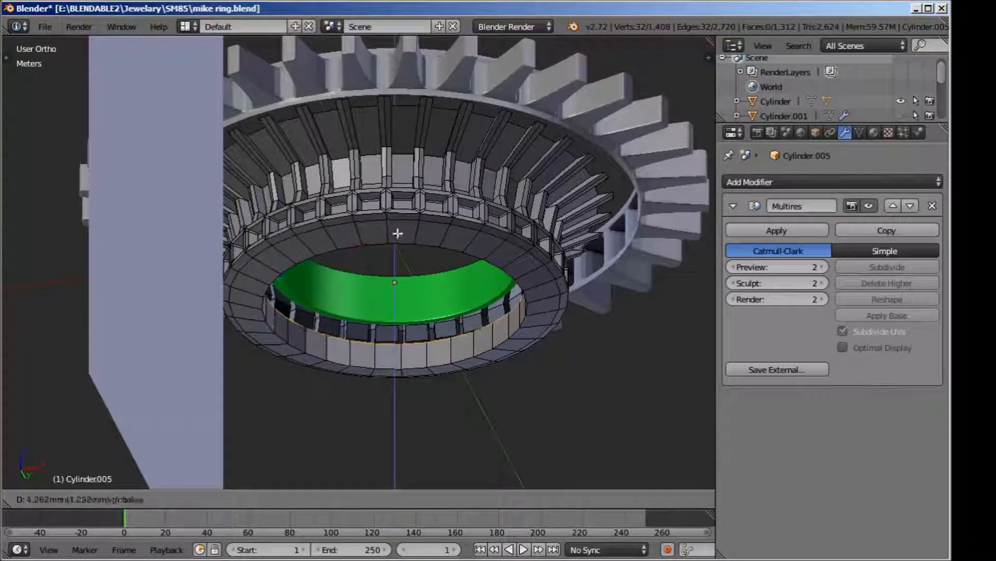
pyautogui.click(400, 212)
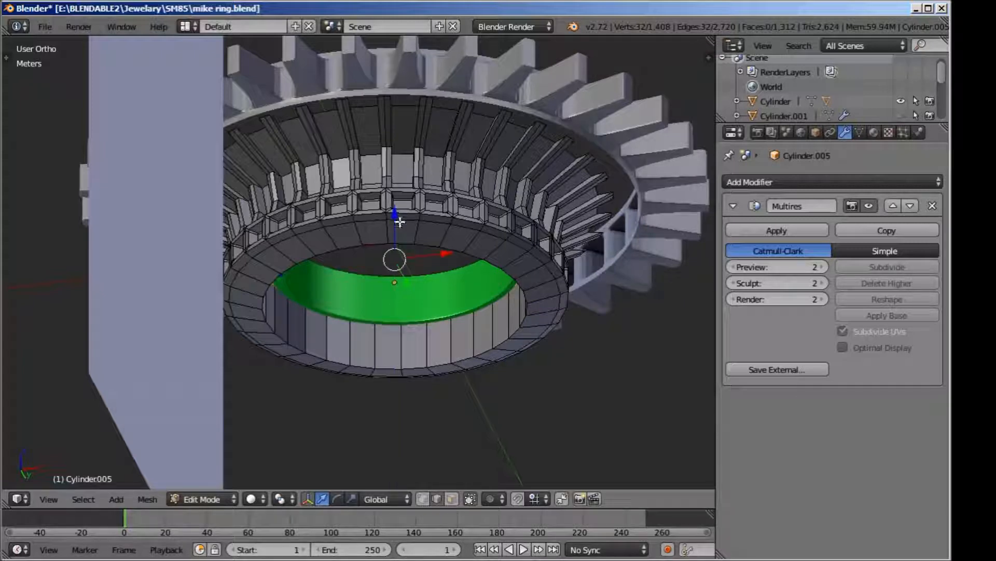
# Step: Adjust the inner wall's upper edge loop along Z to meet the green ring's lower edge, checking in front wireframe view
pyautogui.press('KP_1')
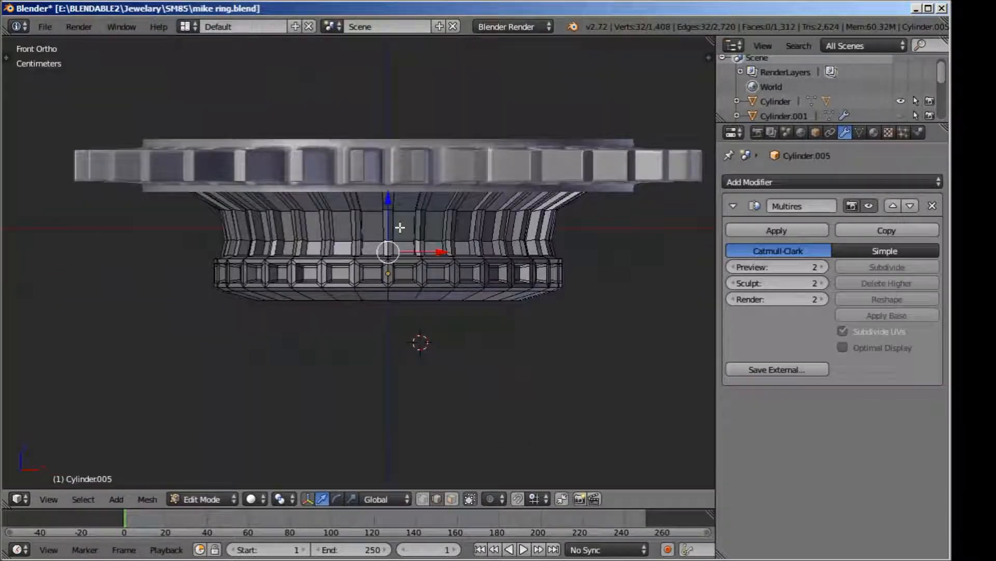
pyautogui.press('z')
pyautogui.scroll(5, 400, 227)
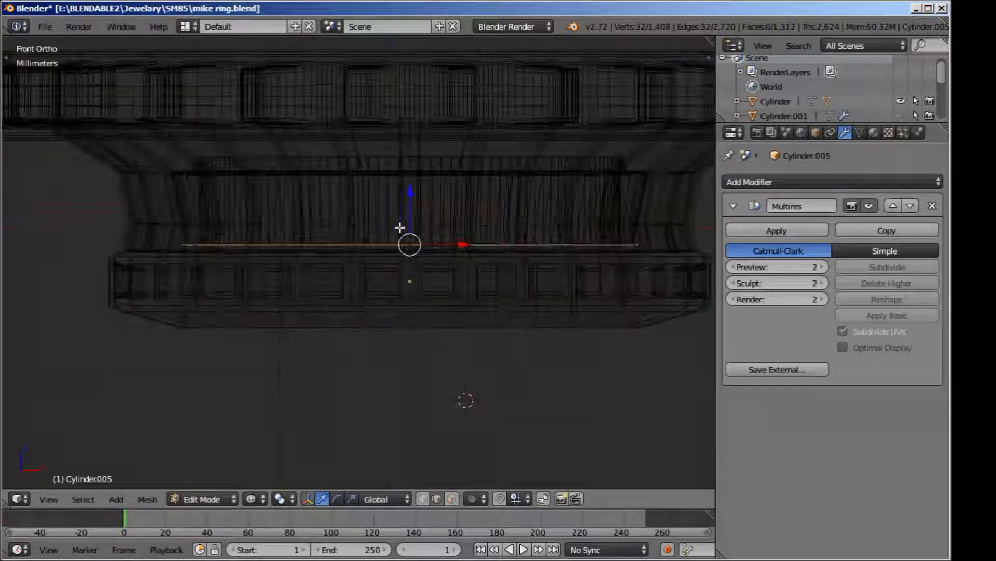
pyautogui.press('g')
pyautogui.press('z')
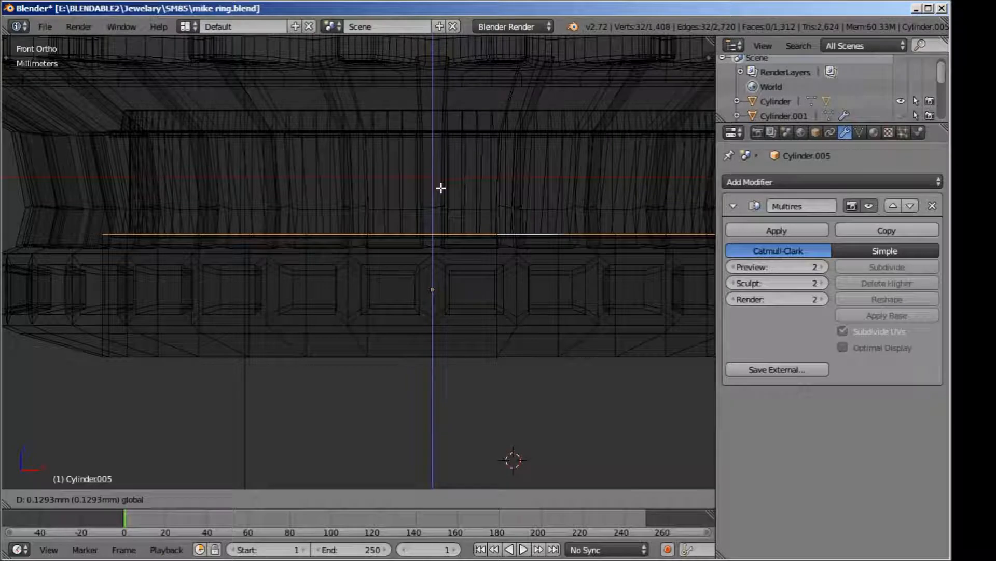
pyautogui.moveTo(441, 187); pyautogui.dragTo(441, 191)
pyautogui.press('g')
pyautogui.press('z')
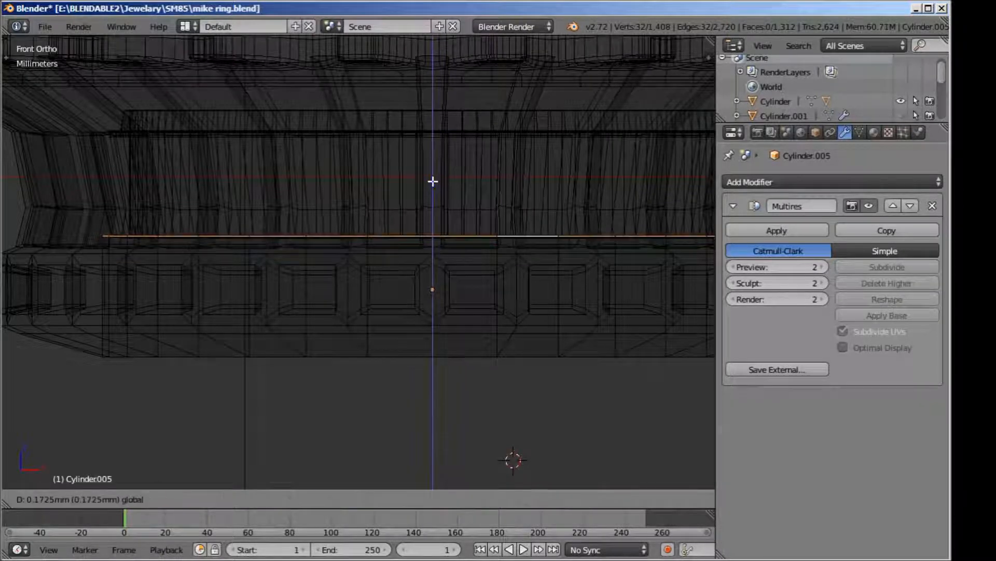
pyautogui.click(433, 179)
# Step: Extrude the inner wall's upper edge loop and scale it inwards to about 0.92 to form a ledge beneath the green ring
pyautogui.moveTo(431, 178)
pyautogui.mouseDown(button='middle')
pyautogui.moveTo(431, 222)
pyautogui.moveTo(403, 249)
pyautogui.moveTo(445, 244)
pyautogui.moveTo(363, 222)
pyautogui.moveTo(347, 235)
pyautogui.moveTo(361, 83)
pyautogui.moveTo(295, 54)
pyautogui.moveTo(304, 77)
pyautogui.moveTo(381, 123)
pyautogui.moveTo(389, 49)
pyautogui.mouseUp(button='middle')
pyautogui.press('z')
pyautogui.press('Tab')
pyautogui.press('Tab')
pyautogui.press('e')
pyautogui.rightClick(373, 225)
pyautogui.press('s')
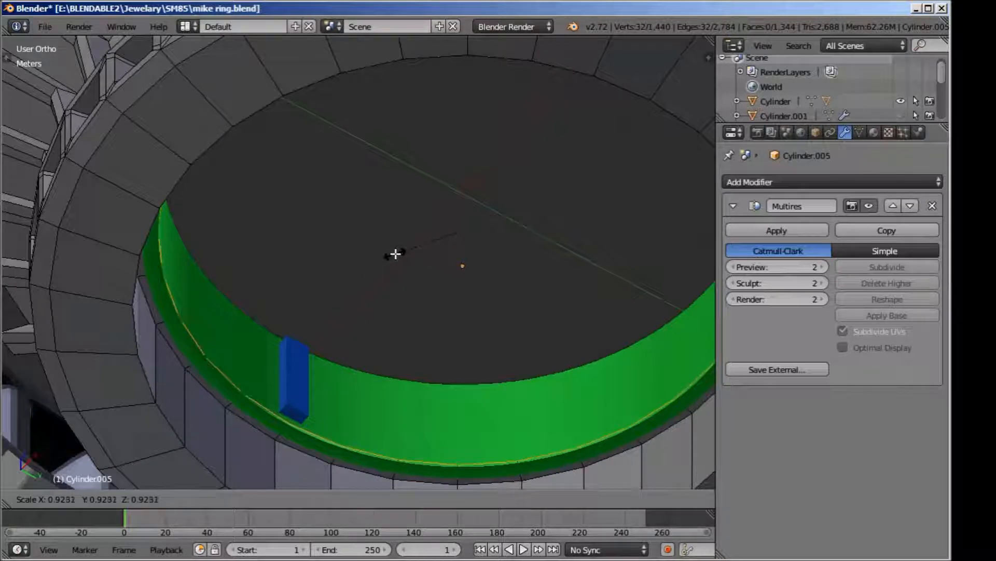
pyautogui.click(395, 256)
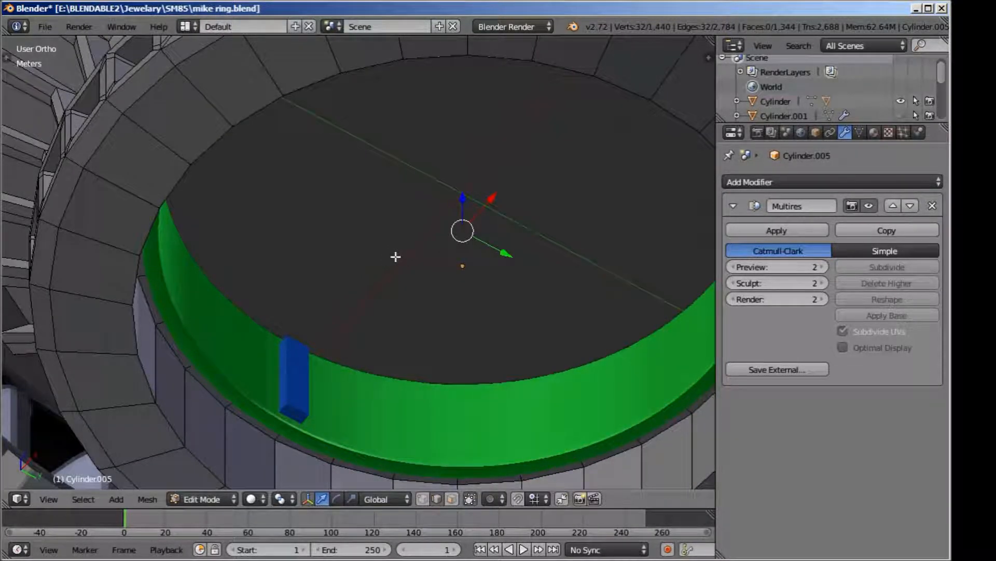
# Step: Select the ledge's ring of faces in face selection mode and lower it by about 67 µm along Z
pyautogui.press('Tab')
pyautogui.press('Tab')
pyautogui.click(450, 495)
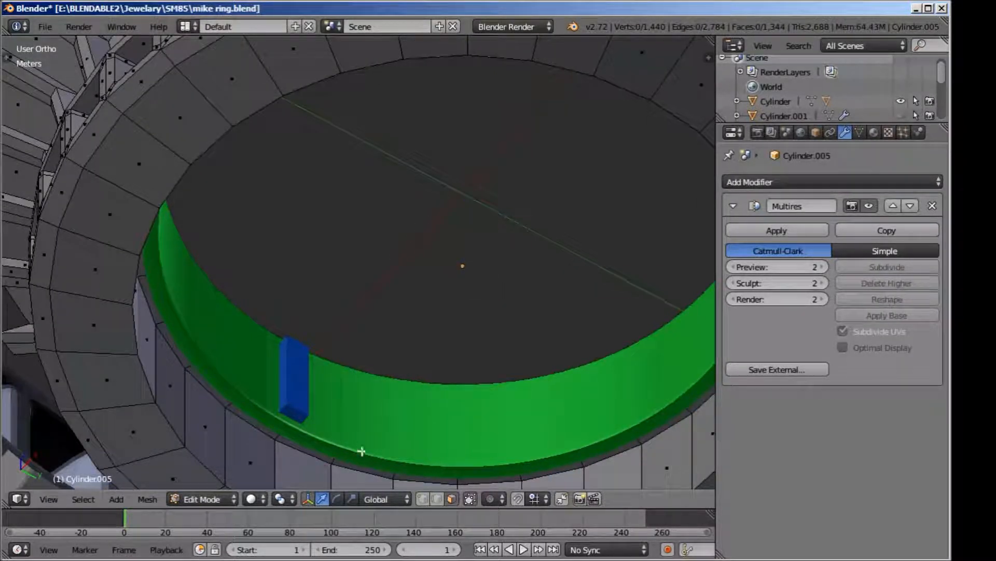
pyautogui.keyDown('alt'); pyautogui.click(231, 405); pyautogui.keyUp('alt')
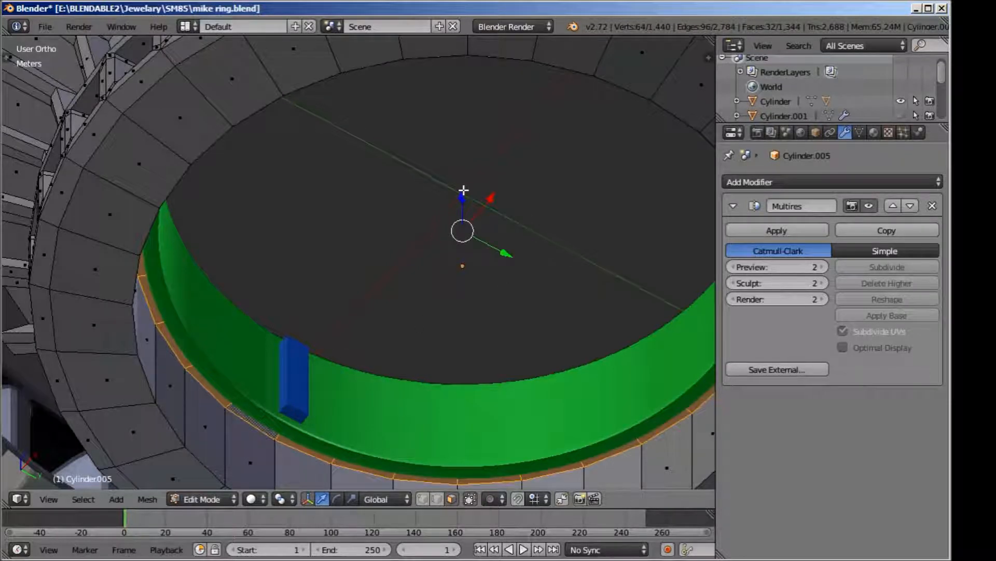
pyautogui.press('e')
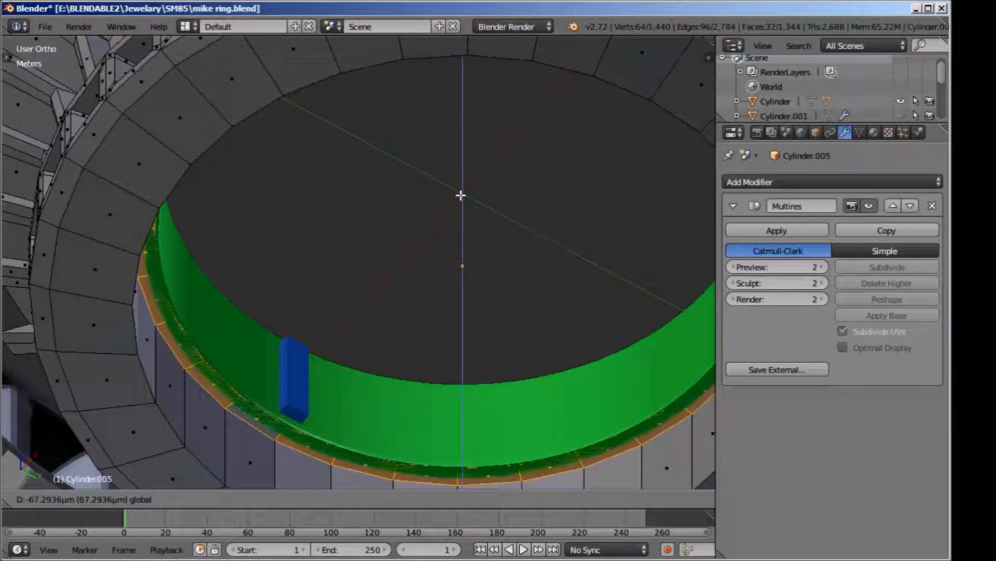
pyautogui.click(461, 195)
pyautogui.press('Tab')
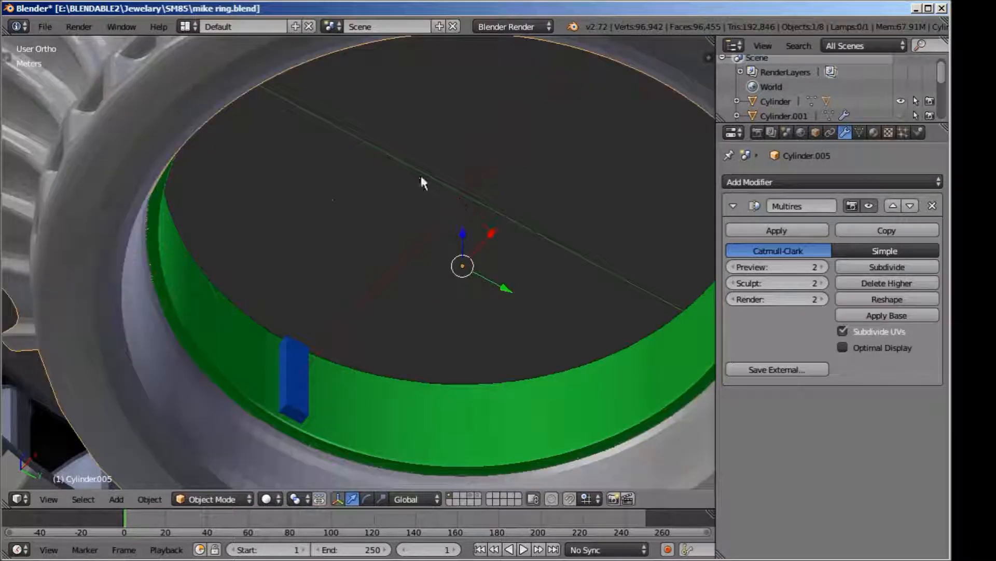
pyautogui.press('Tab')
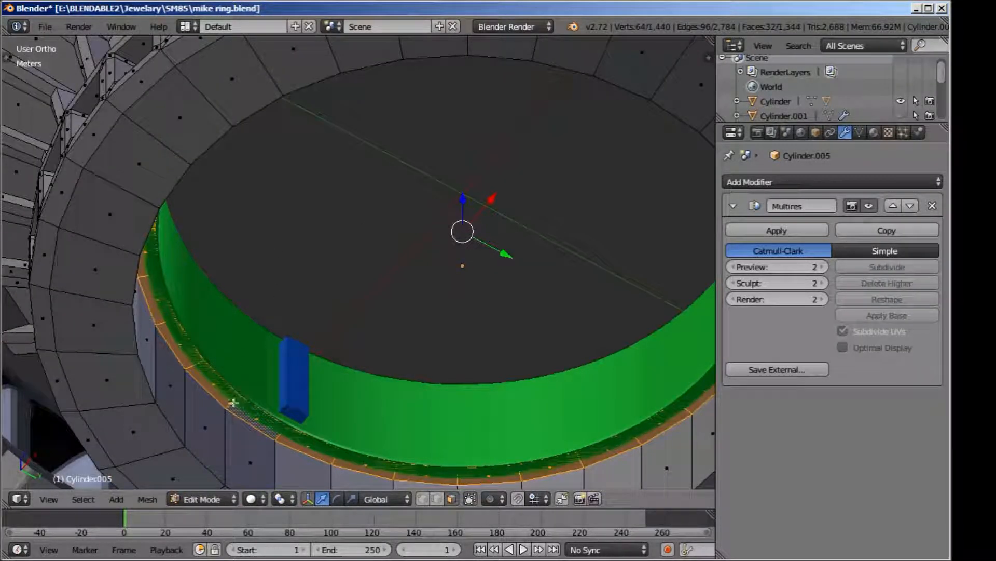
# Step: Add a loop cut around the inner wall and slide it by about 0.63 close to the ledge to sharpen that edge
pyautogui.hotkey('ctrl', 'r')
pyautogui.click(187, 366)
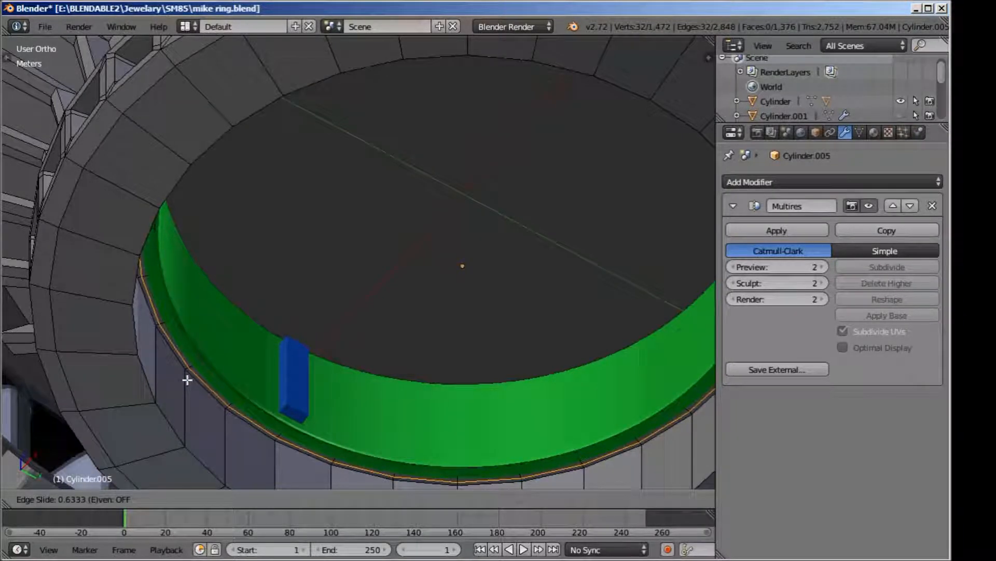
pyautogui.click(188, 379)
pyautogui.press('Tab')
pyautogui.scroll(-3, 203, 352)
pyautogui.moveTo(338, 390); pyautogui.dragTo(300, 399, button='middle')
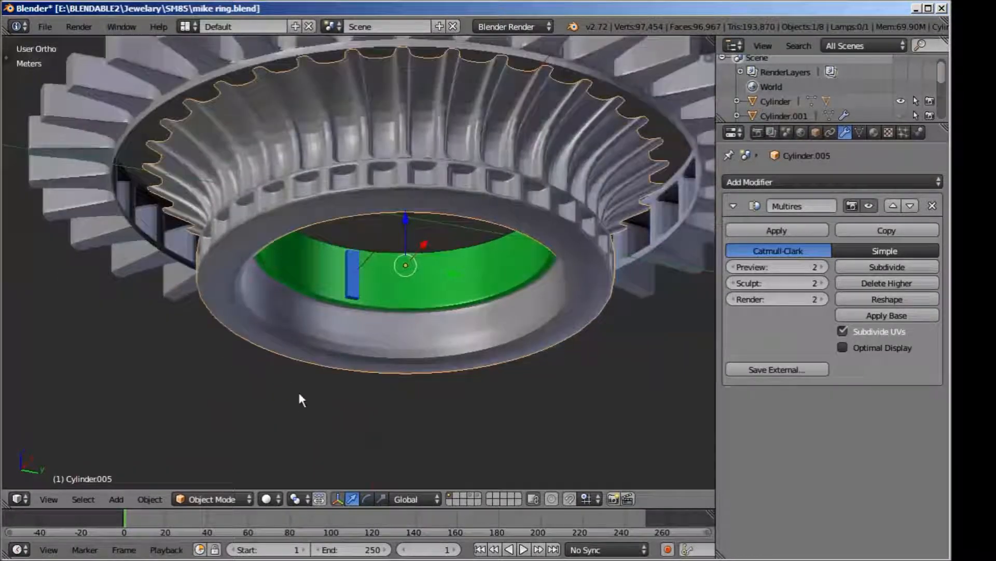
# Step: Unhide the sphere and the blue handle, and reopen the lower collar's mesh for editing in front view
pyautogui.press('KP_1')
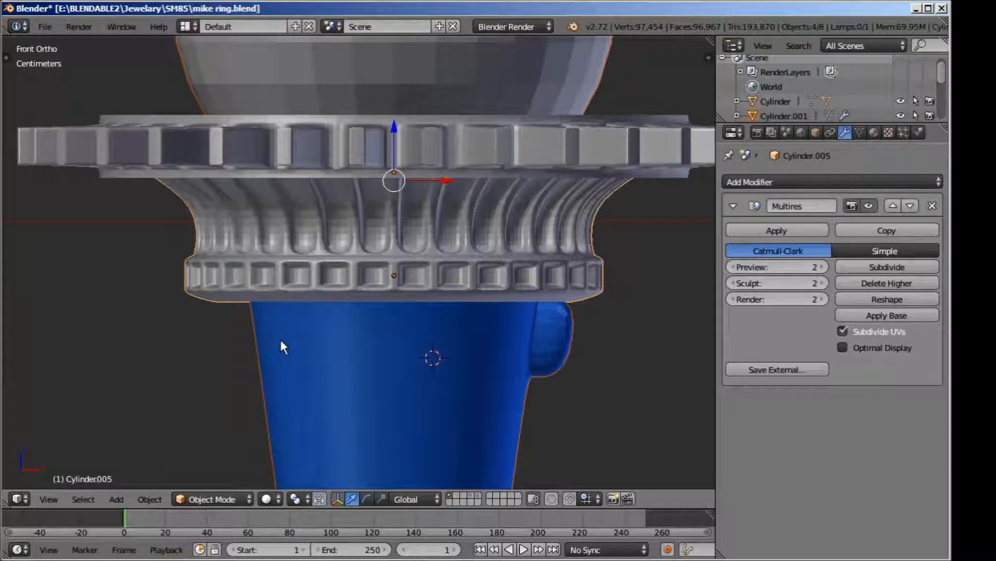
pyautogui.scroll(3, 280, 346)
pyautogui.press('Tab')
# Step: Examine how the blue handle fits through the lower collar's opening and how the toothed collar's underside looks from below
pyautogui.moveTo(327, 301); pyautogui.dragTo(194, 219, button='middle')
pyautogui.scroll(-2, 359, 224)
pyautogui.moveTo(350, 229); pyautogui.dragTo(547, 218, button='middle')
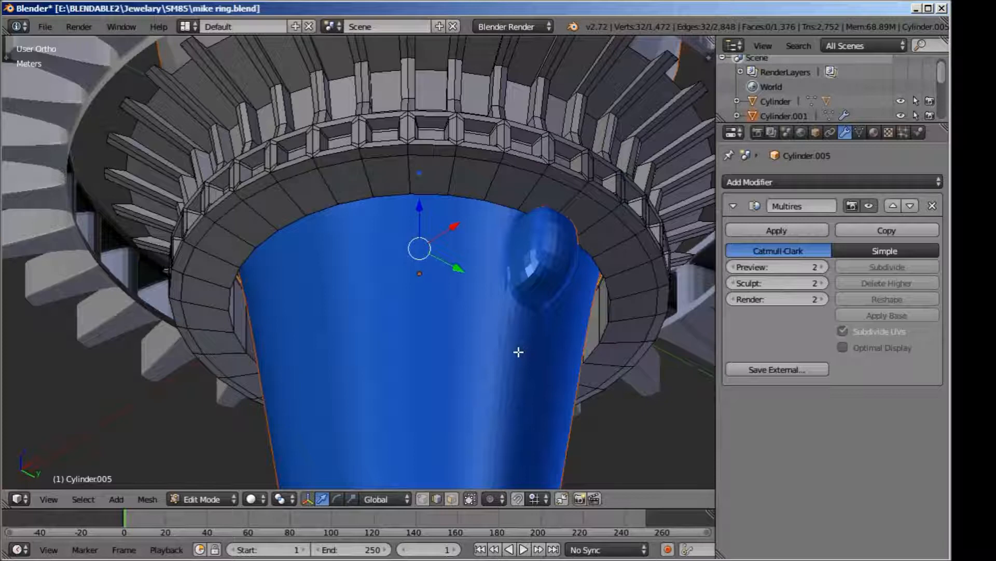
pyautogui.moveTo(450, 267); pyautogui.dragTo(374, 151, button='middle')
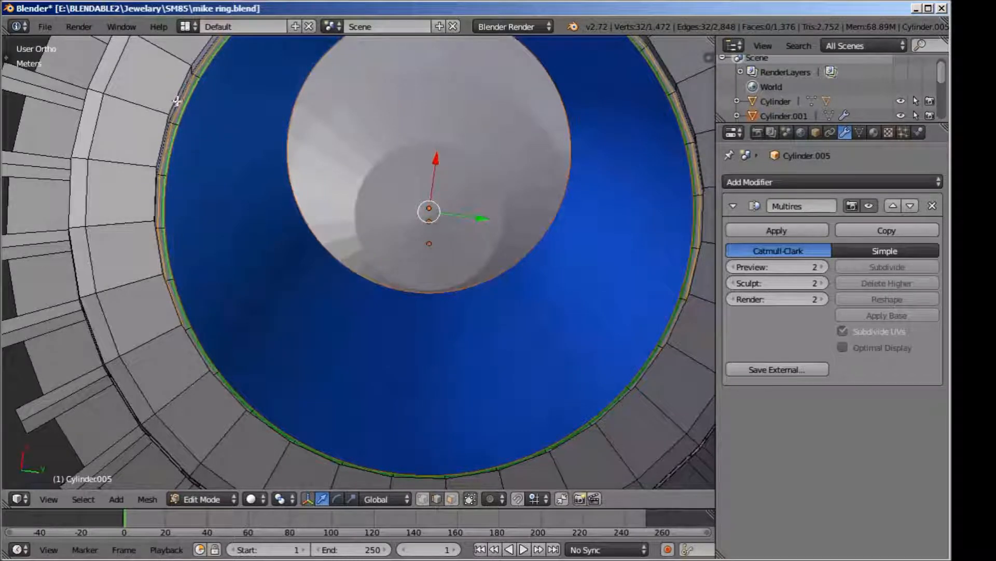
pyautogui.moveTo(239, 135); pyautogui.dragTo(238, 181, button='middle')
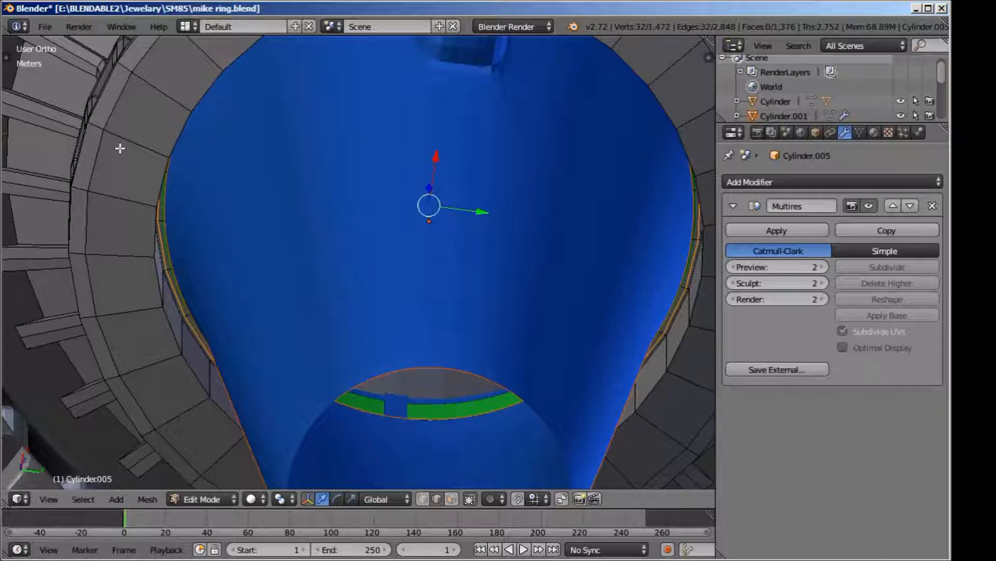
pyautogui.moveTo(160, 259); pyautogui.dragTo(205, 318, button='middle')
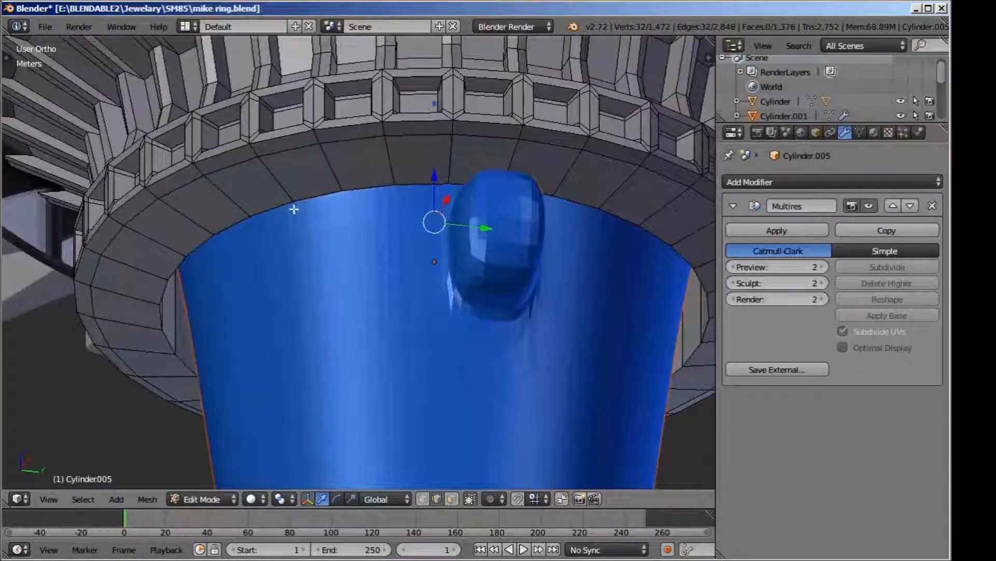
pyautogui.scroll(-3, 520, 161)
pyautogui.moveTo(502, 197); pyautogui.dragTo(487, 269, button='middle')
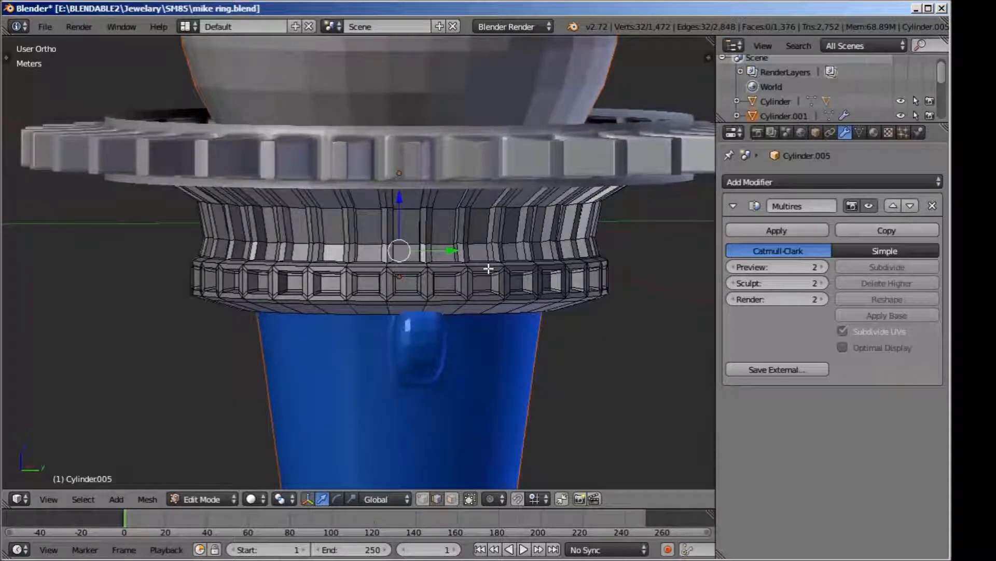
pyautogui.scroll(-2, 489, 268)
pyautogui.press('Tab')
pyautogui.moveTo(531, 314); pyautogui.dragTo(467, 129, button='middle')
pyautogui.press('Tab')
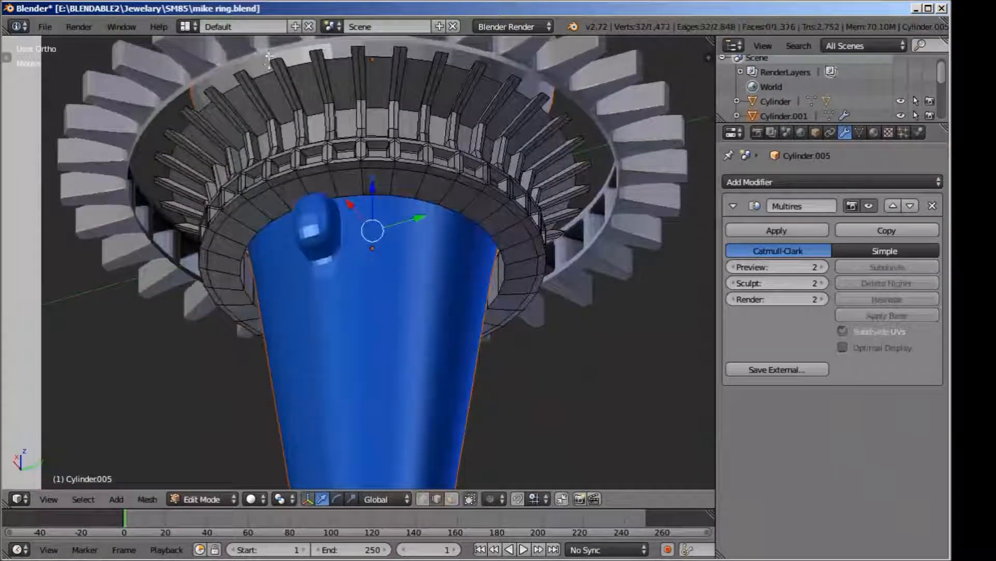
pyautogui.moveTo(268, 59); pyautogui.dragTo(295, 97, button='middle')
# Step: Select the toothed collar, open its mesh for editing and switch to edge selection
pyautogui.press('Tab')
pyautogui.rightClick(295, 101)
pyautogui.press('Tab')
pyautogui.scroll(2, 294, 112)
pyautogui.keyDown('shift'); pyautogui.moveTo(293, 112); pyautogui.dragTo(372, 236, button='middle'); pyautogui.keyUp('shift')
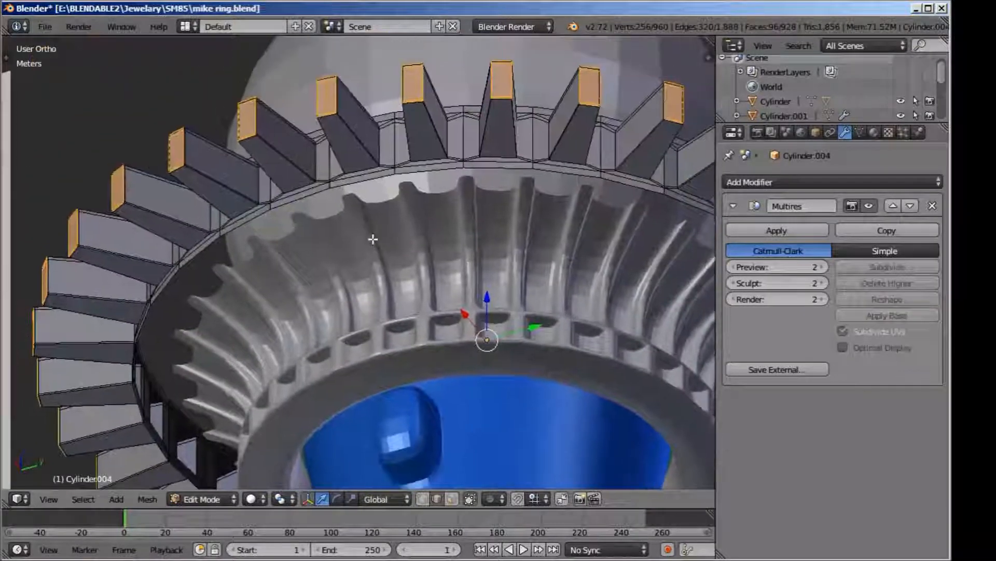
pyautogui.click(438, 500)
pyautogui.scroll(2, 370, 134)
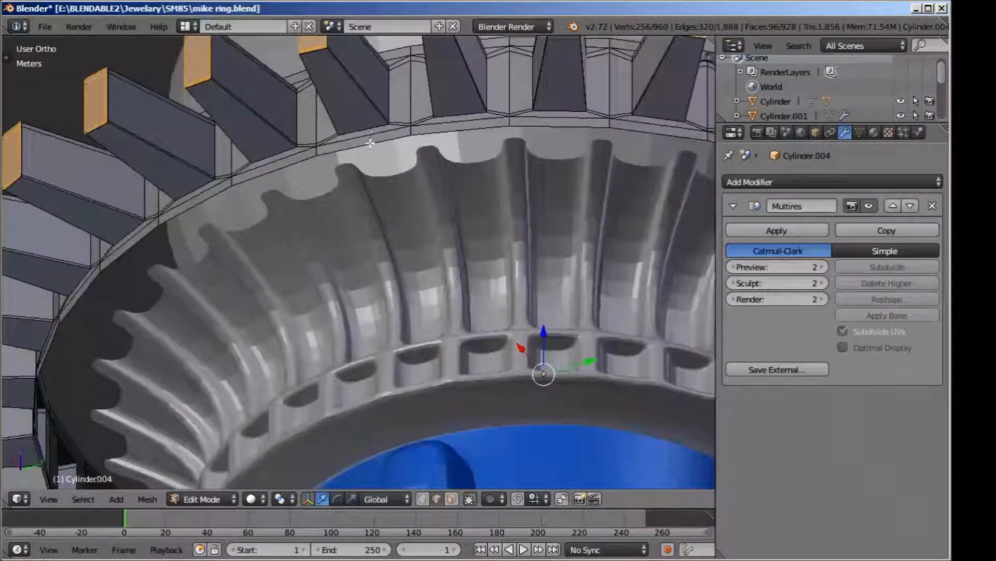
# Step: Try to extrude the toothed collar's inner bottom edge loop inwards with the tooth end faces still selected
pyautogui.keyDown('alt'); pyautogui.keyDown('shift'); pyautogui.rightClick(369, 143); pyautogui.keyUp('shift'); pyautogui.keyUp('alt')
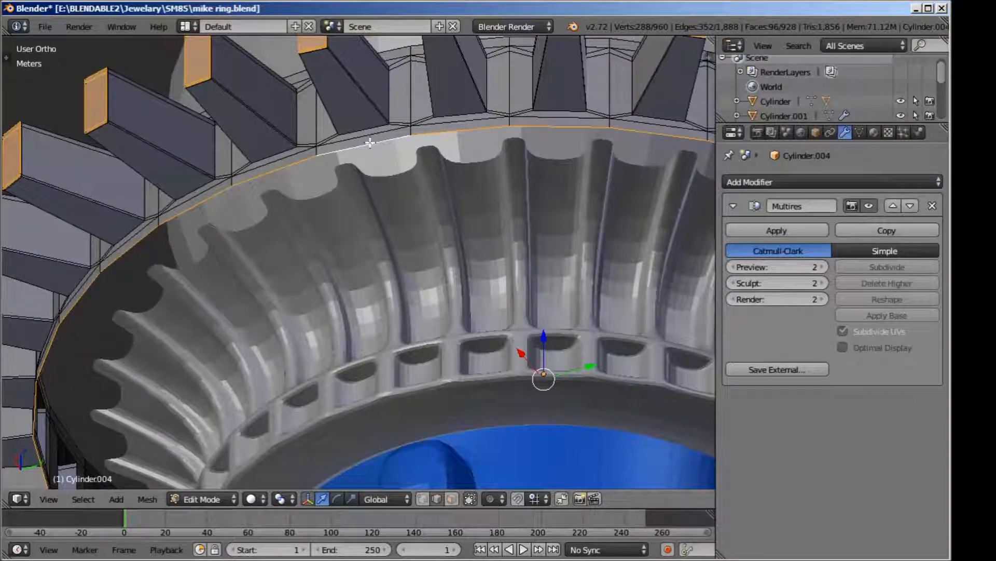
pyautogui.press('e')
pyautogui.rightClick(481, 268)
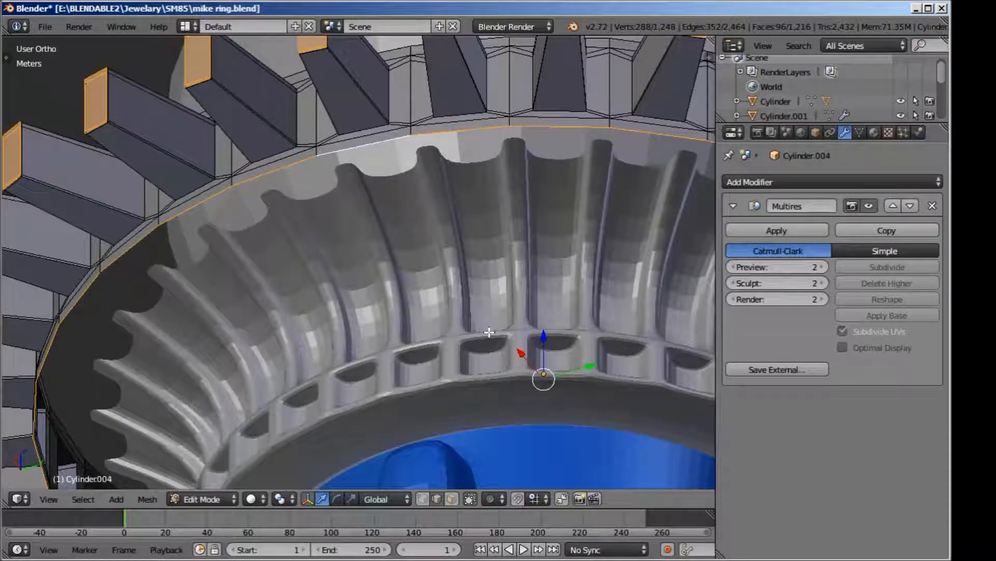
pyautogui.scroll(-1, 489, 332)
pyautogui.press('s')
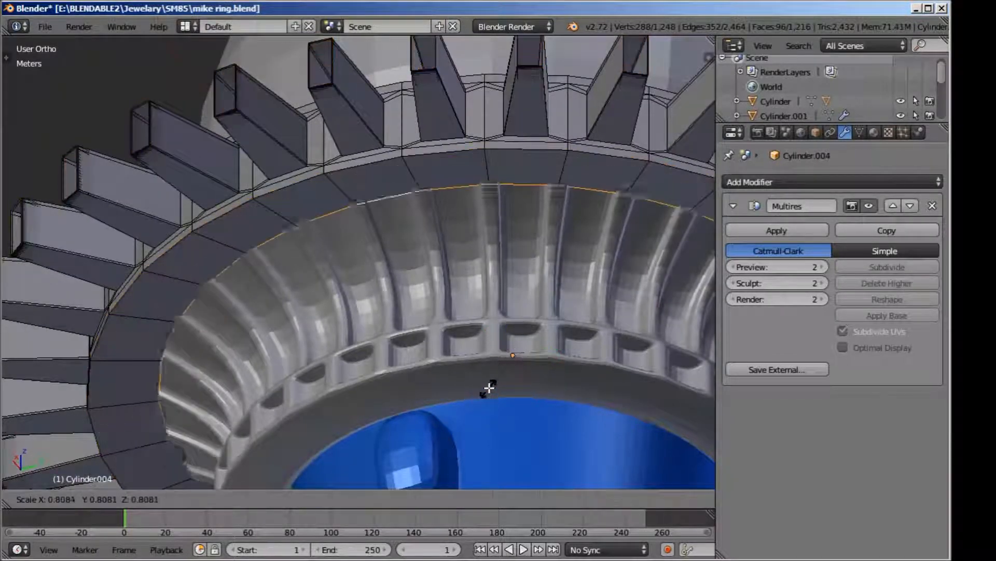
pyautogui.rightClick(489, 390)
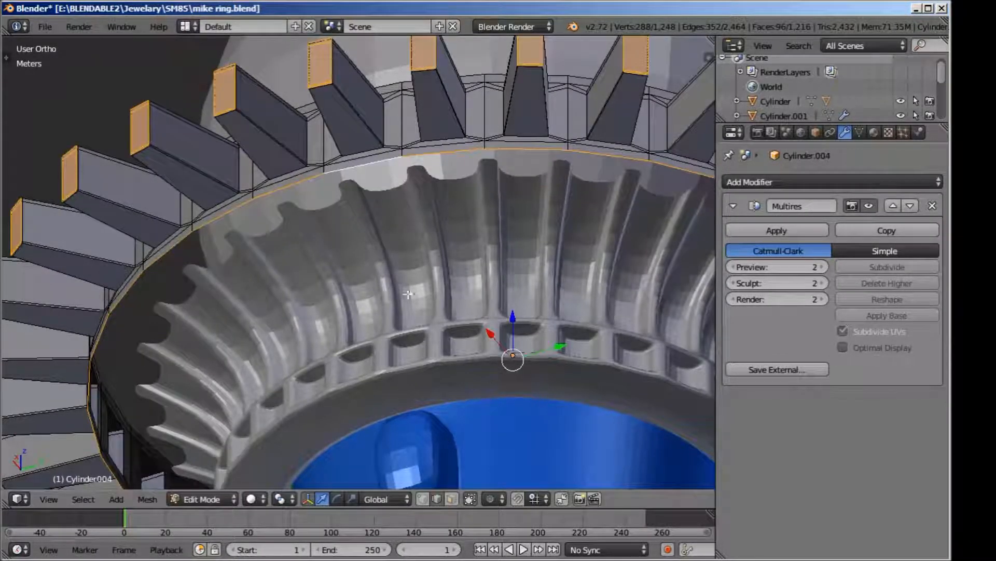
pyautogui.hotkey('ctrl', 'z')
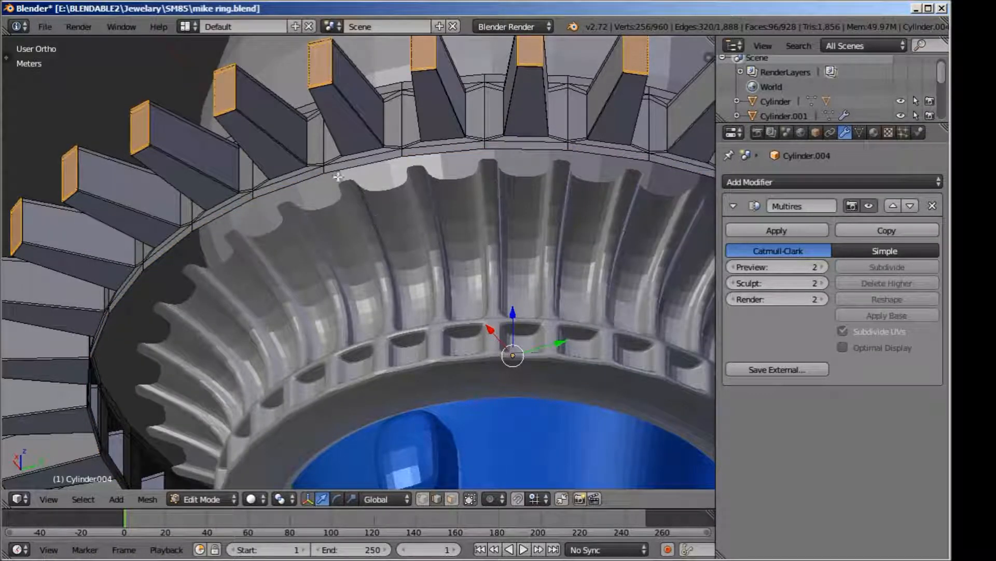
# Step: Clear the selection and select only the toothed collar's inner bottom edge loop
pyautogui.press('a')
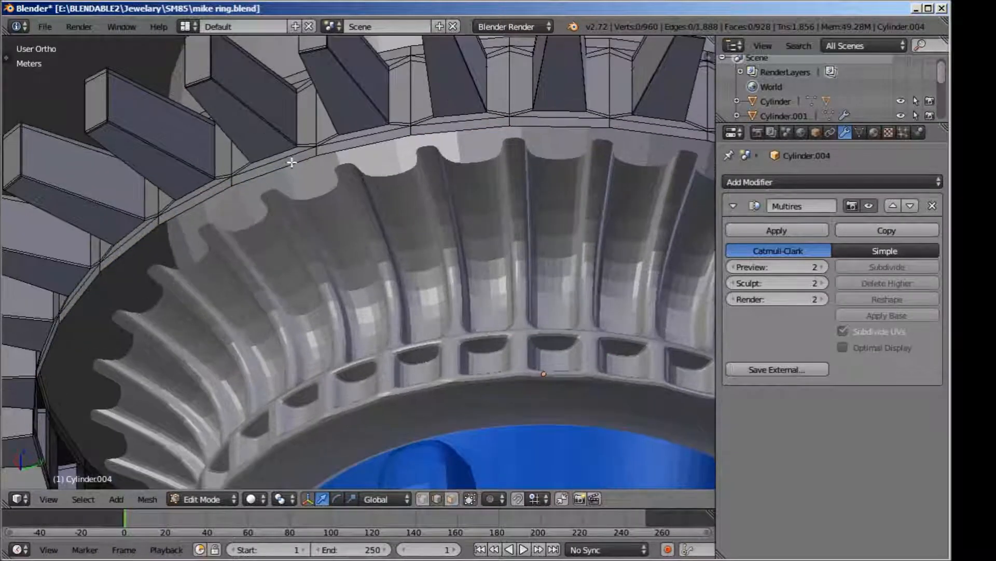
pyautogui.scroll(1, 288, 161)
pyautogui.keyDown('alt'); pyautogui.rightClick(287, 162); pyautogui.keyUp('alt')
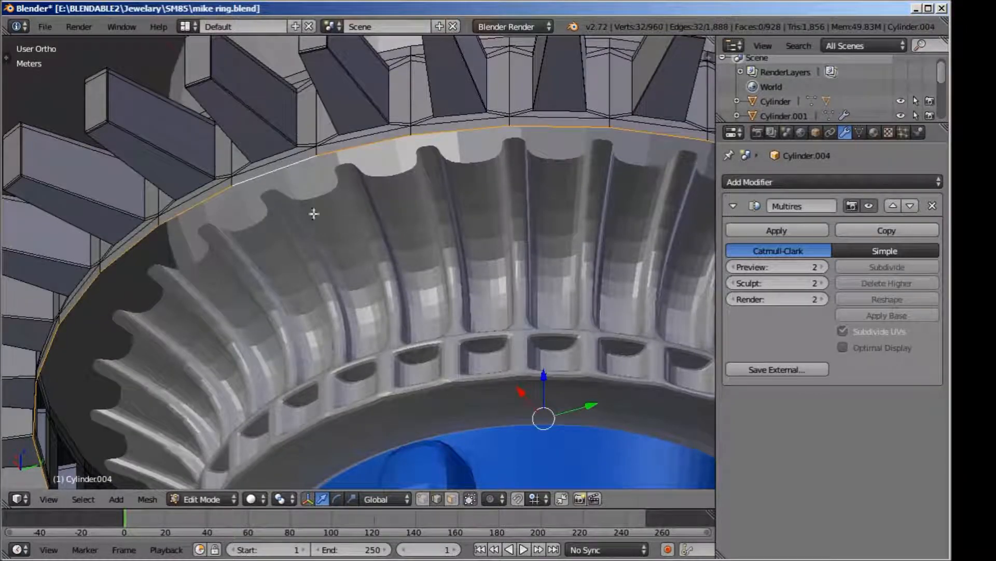
# Step: Extrude the toothed collar's inner bottom edge loop inwards, scaling it to about 0.74, and leave mesh editing to check the underside
pyautogui.moveTo(289, 164); pyautogui.dragTo(361, 259, button='middle')
pyautogui.press('e')
pyautogui.rightClick(361, 261)
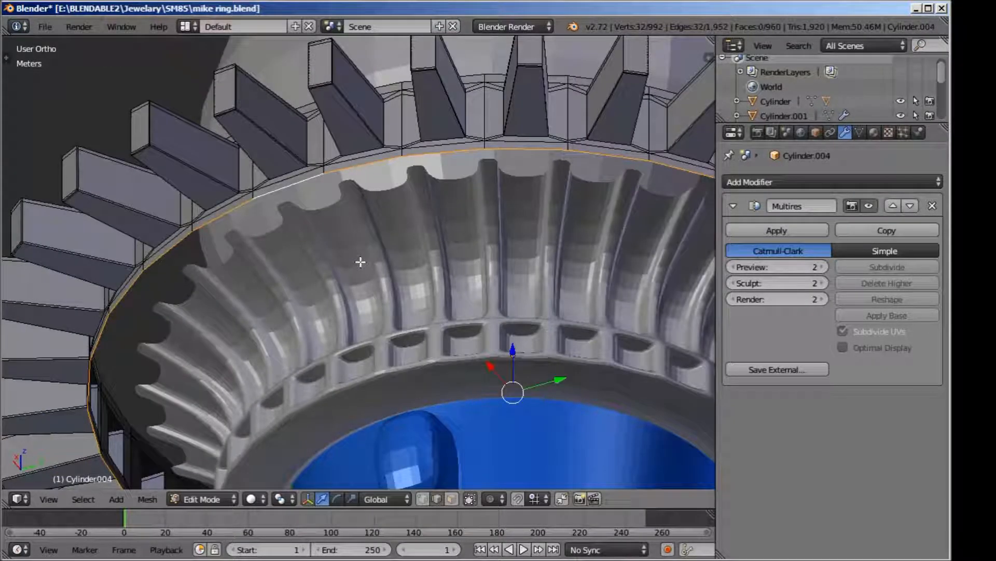
pyautogui.press('s')
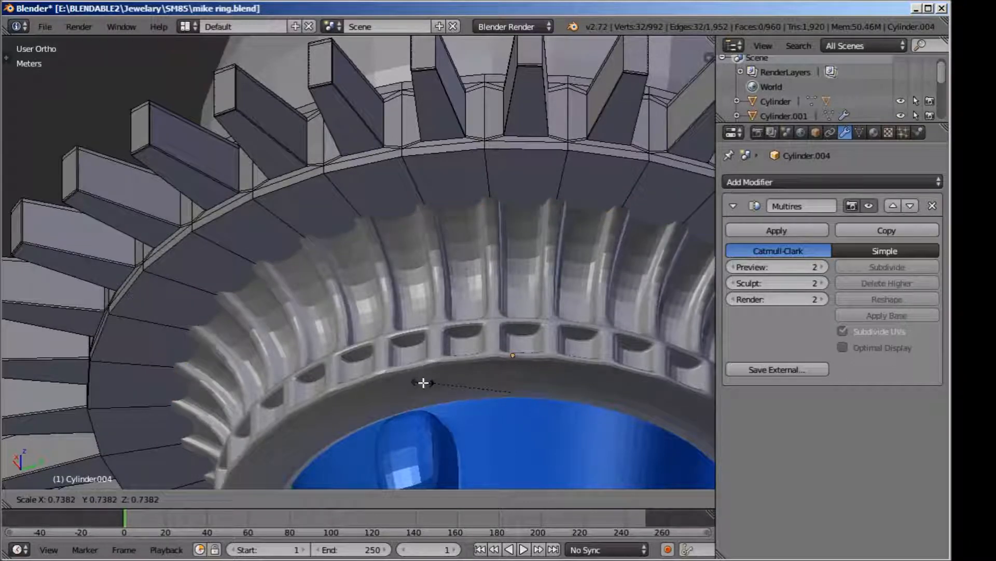
pyautogui.click(423, 383)
pyautogui.scroll(-2, 419, 364)
pyautogui.press('Tab')
pyautogui.scroll(-2, 418, 352)
pyautogui.scroll(2, 409, 322)
pyautogui.moveTo(405, 303); pyautogui.dragTo(374, 283, button='middle')
pyautogui.scroll(2, 373, 284)
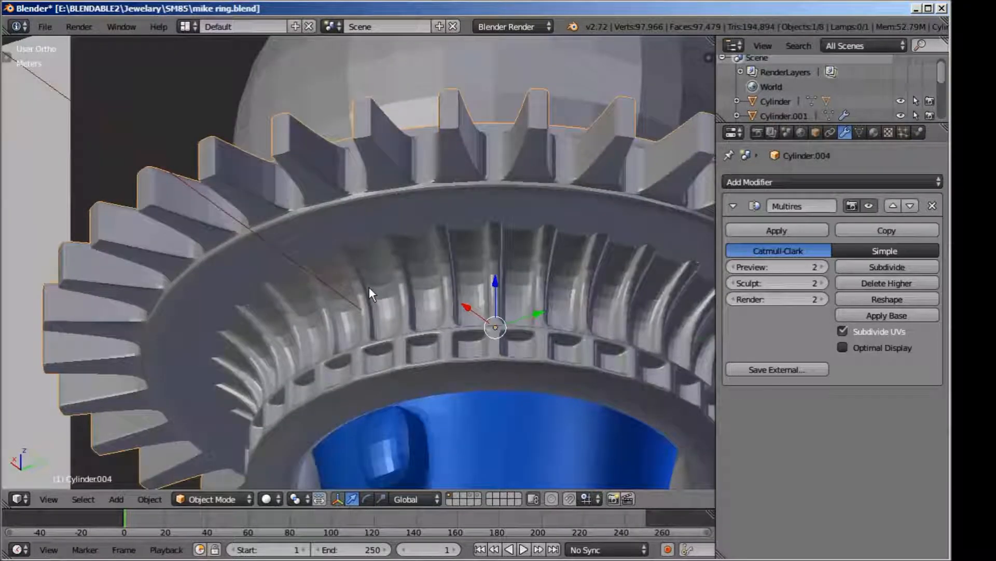
# Step: Cut an additional edge loop into the toothed collar's geometry at the underside ring and return to object mode to check the shape
pyautogui.press('Tab')
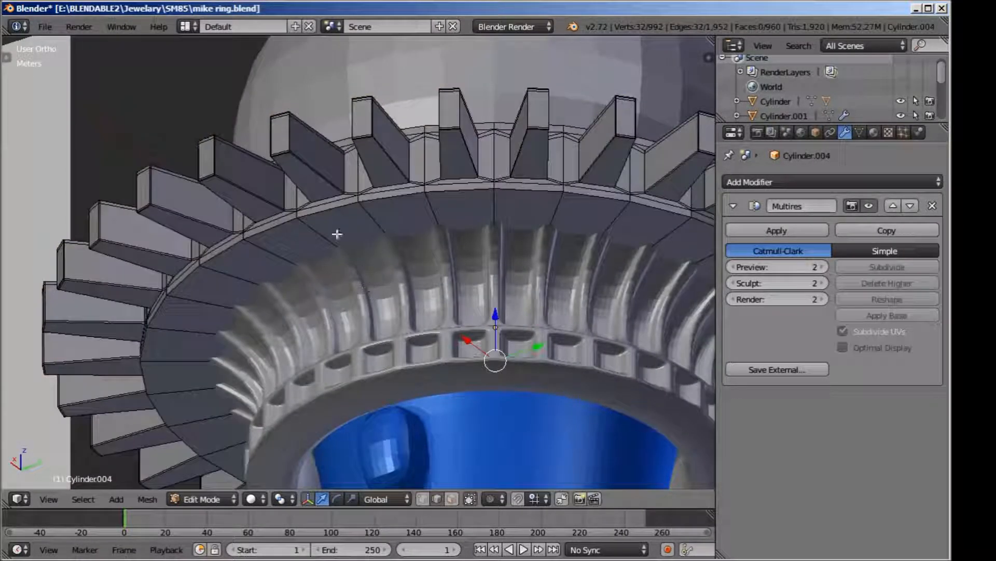
pyautogui.press('Tab')
pyautogui.scroll(1, 334, 221)
pyautogui.scroll(1, 334, 220)
pyautogui.press('Tab')
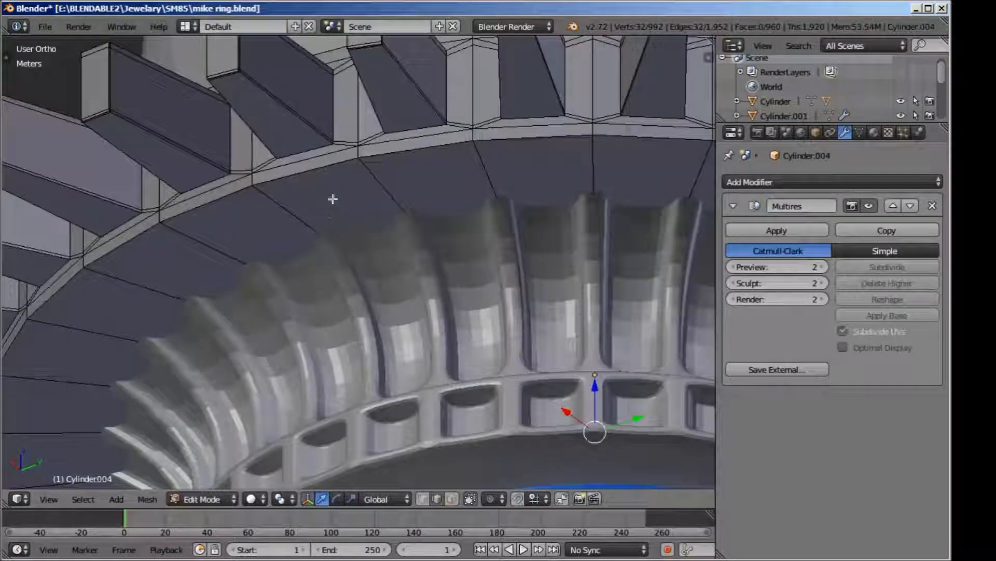
pyautogui.scroll(3, 363, 221)
pyautogui.hotkey('ctrl', 'r')
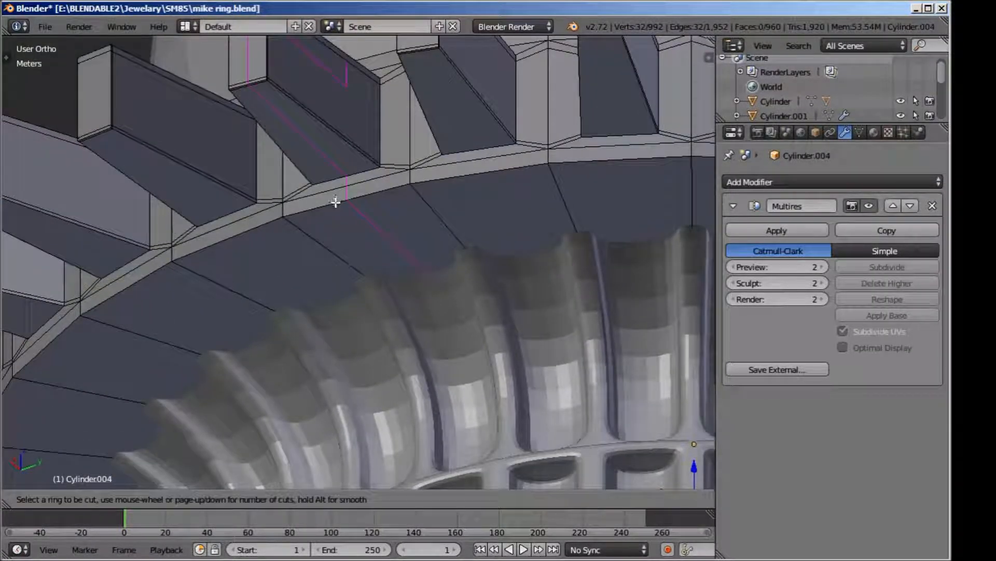
pyautogui.click(292, 210)
pyautogui.click(284, 214)
pyautogui.press('Tab')
pyautogui.scroll(-3, 283, 214)
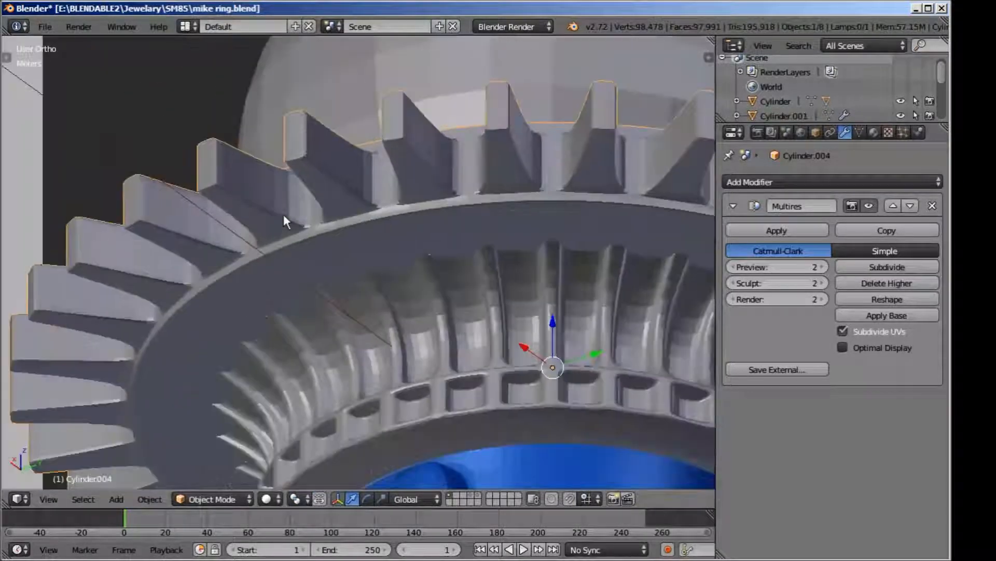
pyautogui.scroll(2, 288, 218)
pyautogui.scroll(-3, 326, 238)
pyautogui.moveTo(491, 241); pyautogui.dragTo(341, 323, button='middle')
pyautogui.scroll(-4, 375, 246)
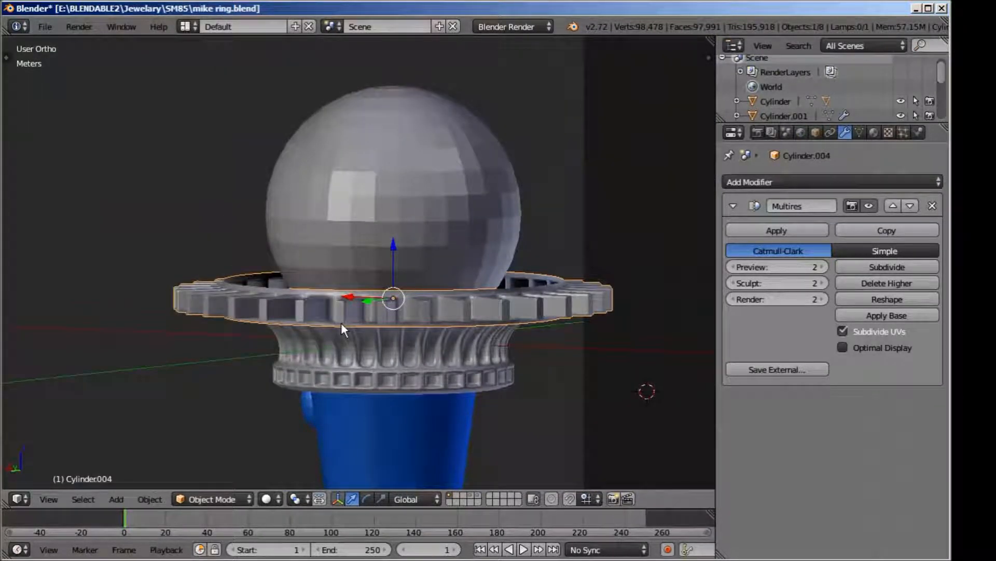
# Step: Show the model with textured shading in the right side view beside the torch drawing, and open the toothed collar's mesh for editing
pyautogui.press('KP_3')
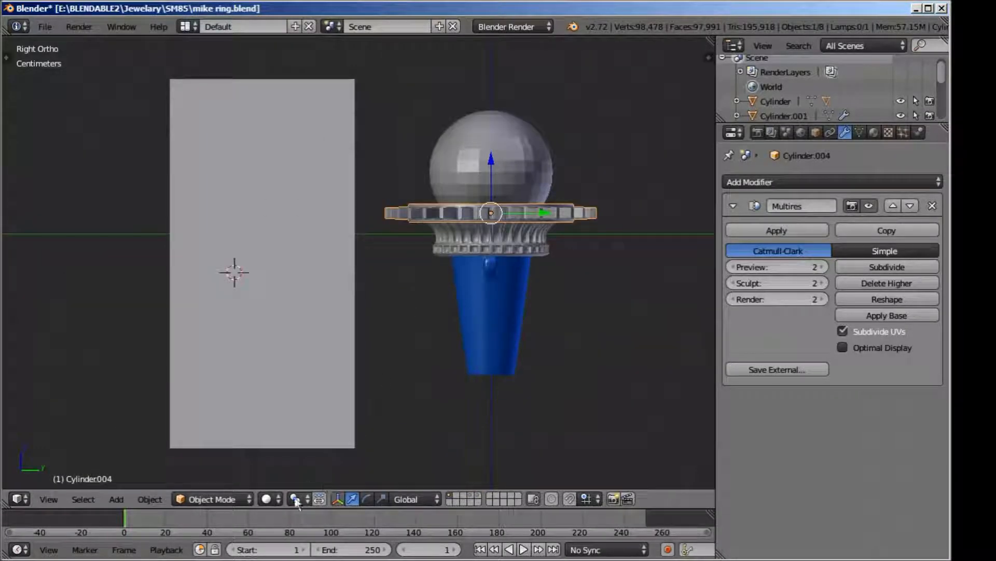
pyautogui.click(271, 498)
pyautogui.click(281, 434)
pyautogui.scroll(3, 290, 351)
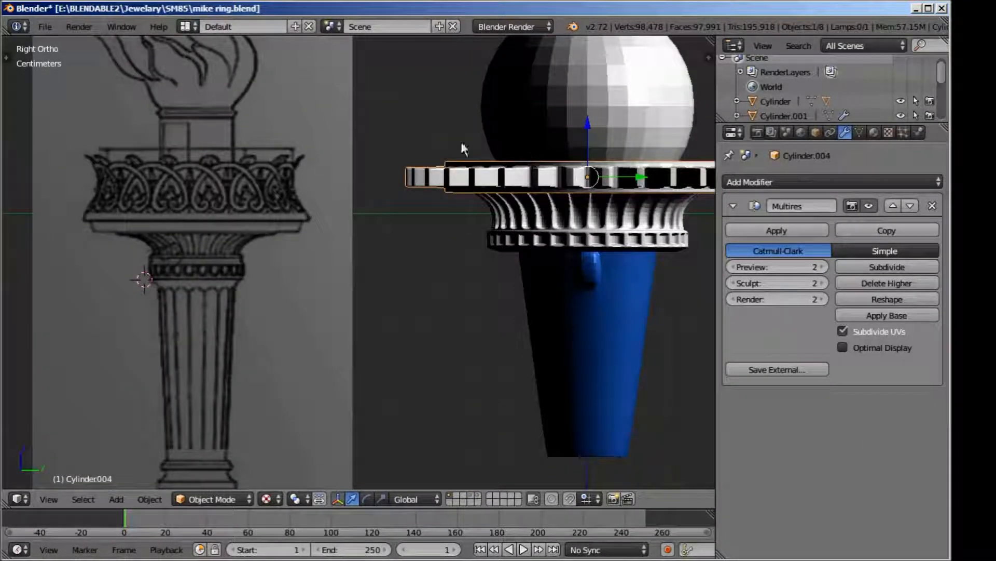
pyautogui.keyDown('shift'); pyautogui.moveTo(581, 179); pyautogui.dragTo(481, 217, button='middle'); pyautogui.keyUp('shift')
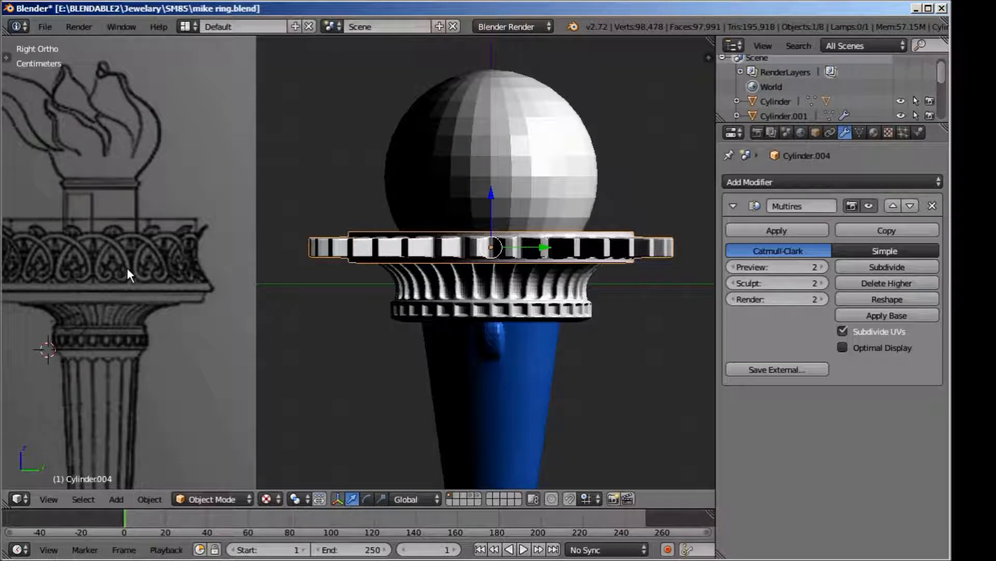
pyautogui.scroll(2, 126, 268)
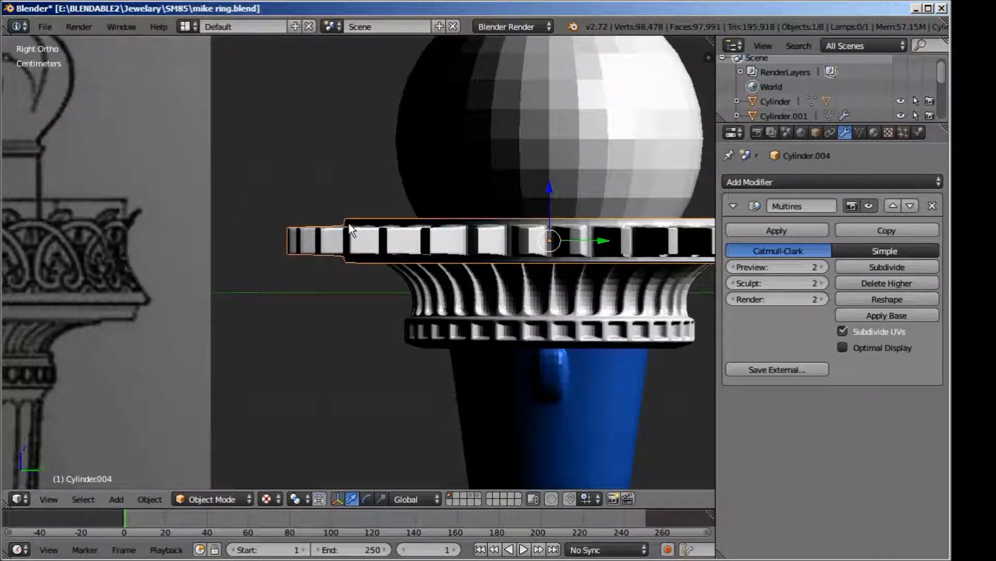
pyautogui.moveTo(350, 229); pyautogui.dragTo(442, 281, button='middle')
pyautogui.press('Tab')
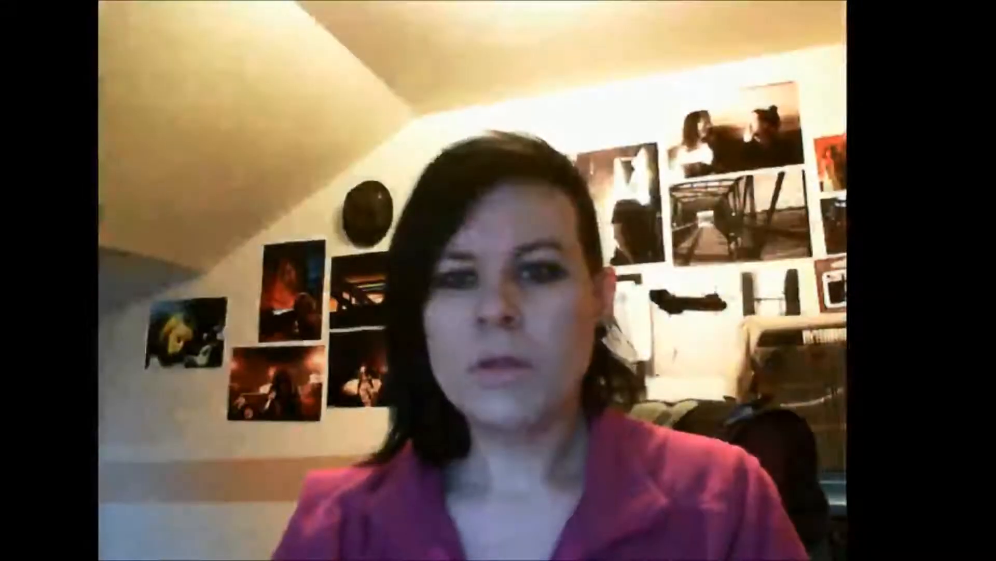
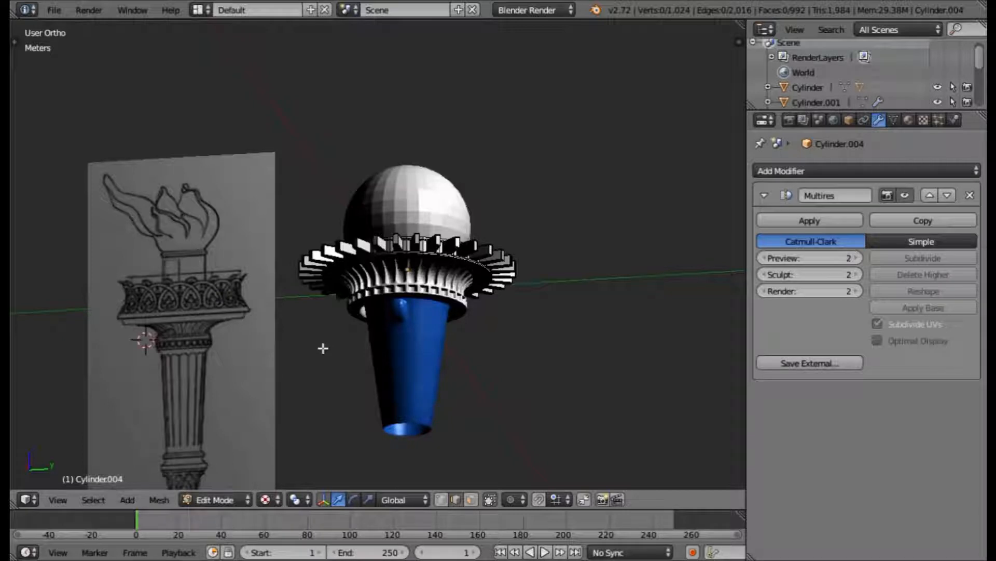
# Step: Compare the toothed collar's proportions with the collar in the torch reference drawing from several sides
pyautogui.scroll(-1, 323, 348)
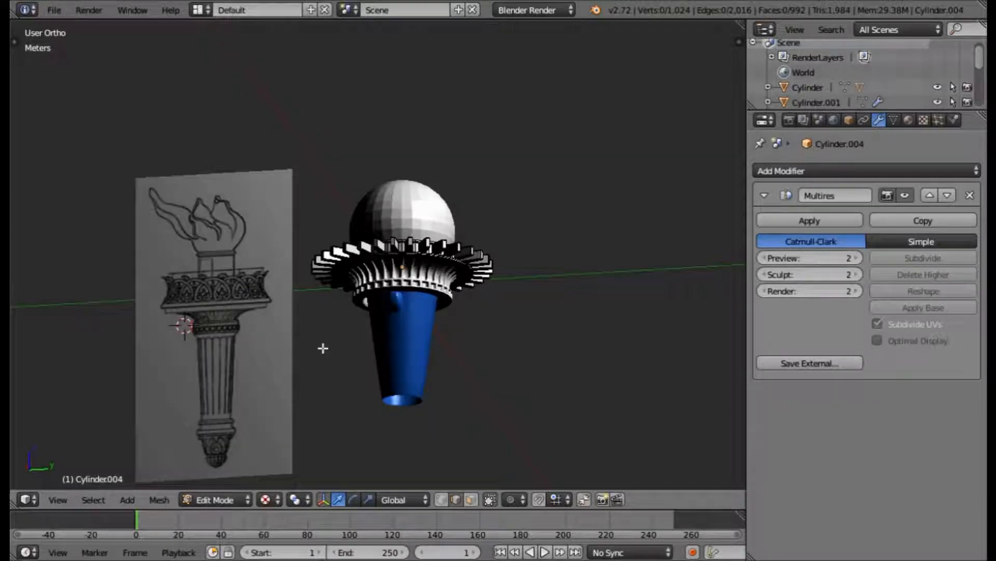
pyautogui.press('KP_1')
pyautogui.moveTo(405, 385); pyautogui.dragTo(456, 394, button='middle')
pyautogui.scroll(4, 457, 394)
pyautogui.moveTo(527, 226); pyautogui.dragTo(317, 168, button='middle')
pyautogui.press('ctrl+KP_3')
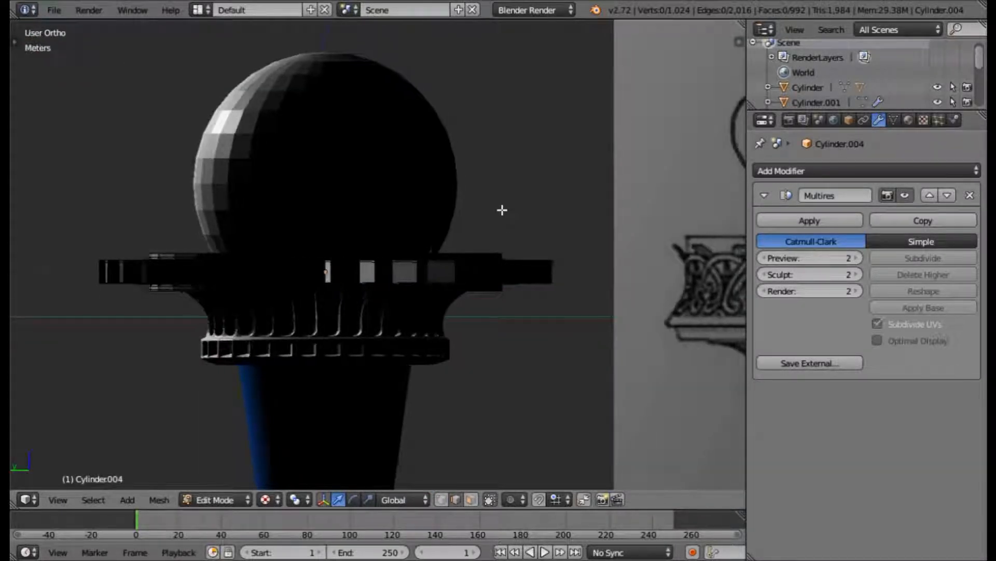
pyautogui.press('KP_3')
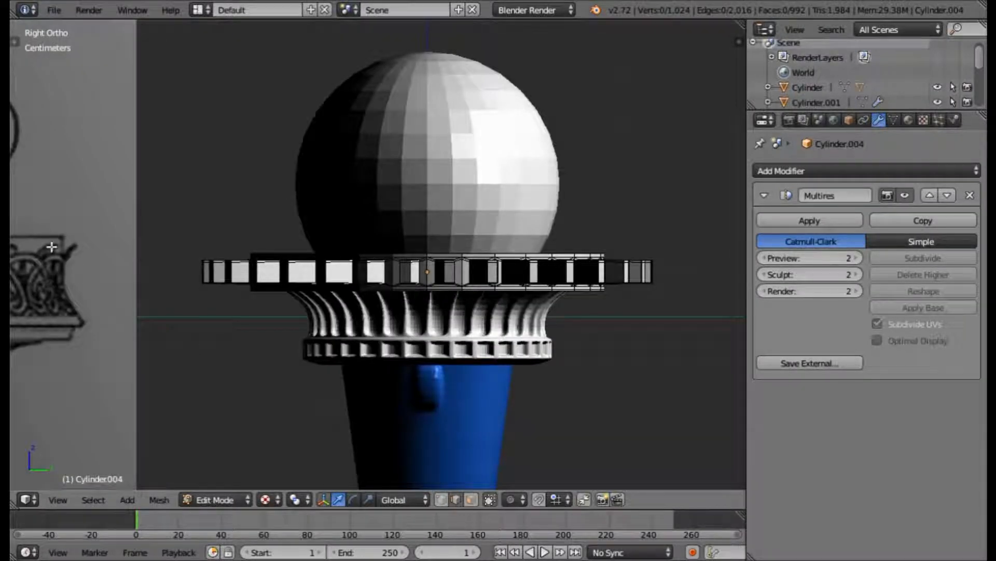
pyautogui.scroll(-3, 52, 247)
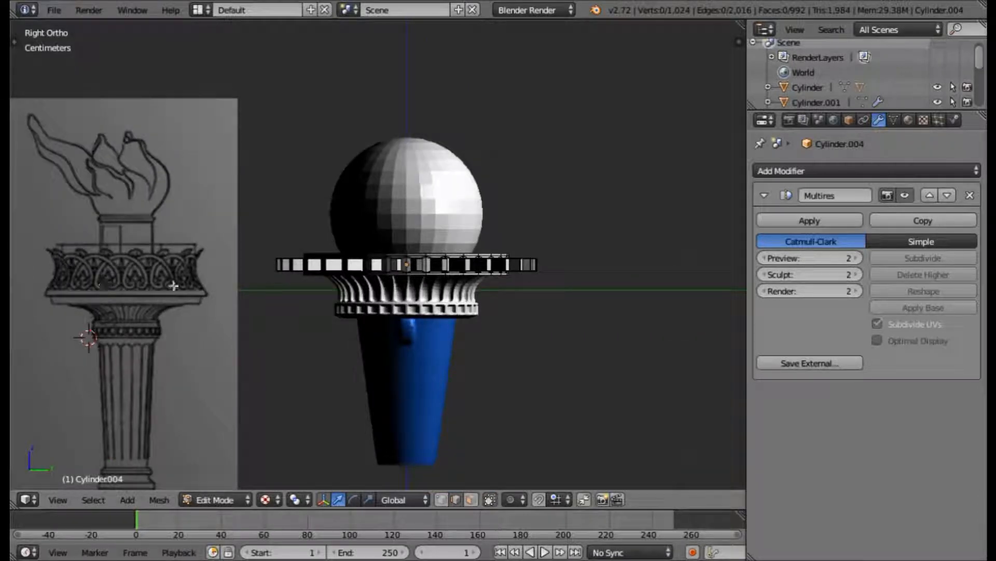
pyautogui.scroll(1, 395, 297)
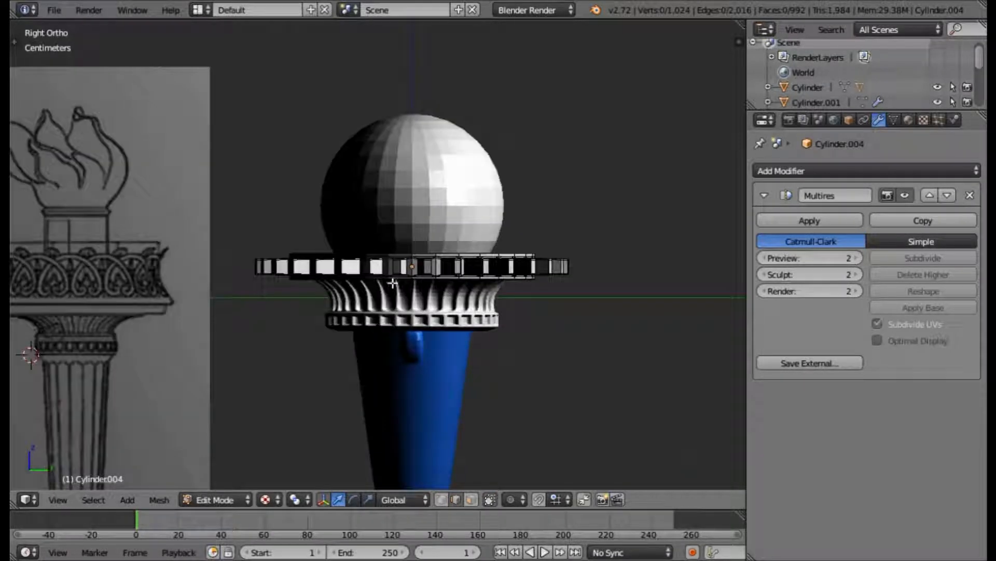
pyautogui.scroll(5, 382, 268)
pyautogui.scroll(1, 380, 260)
# Step: Extrude the toothed collar's inner top edge loop inwards and scale it to about 0.78 to form a flat upper ring
pyautogui.moveTo(467, 263); pyautogui.dragTo(477, 311, button='middle')
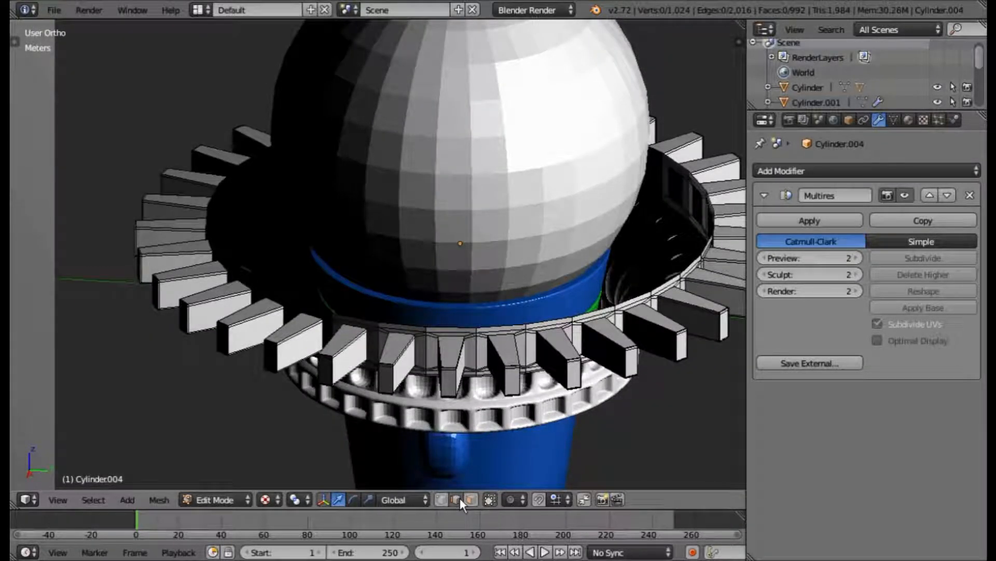
pyautogui.scroll(4, 470, 410)
pyautogui.rightClick(470, 379)
pyautogui.keyDown('alt'); pyautogui.rightClick(452, 381); pyautogui.keyUp('alt')
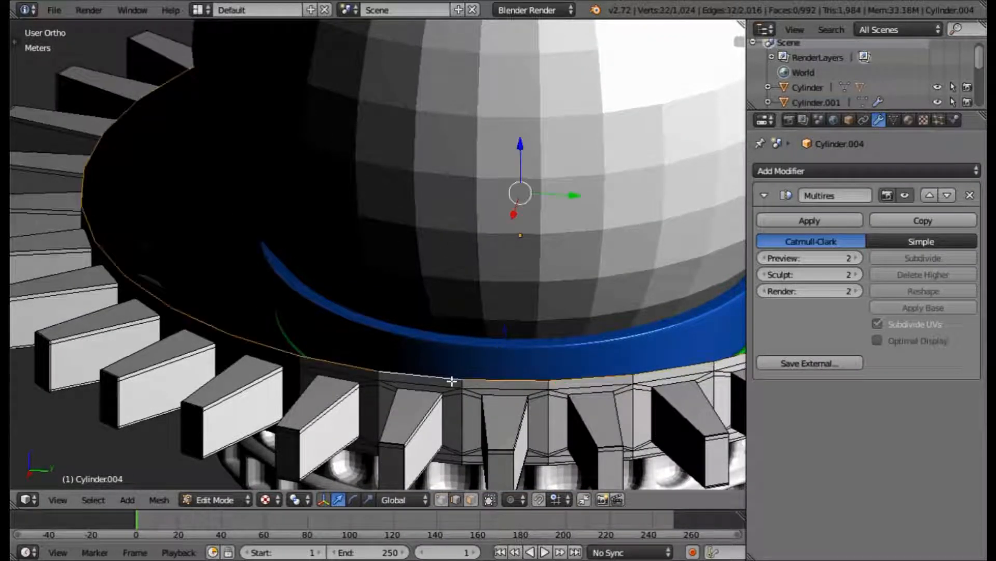
pyautogui.press('e')
pyautogui.rightClick(523, 402)
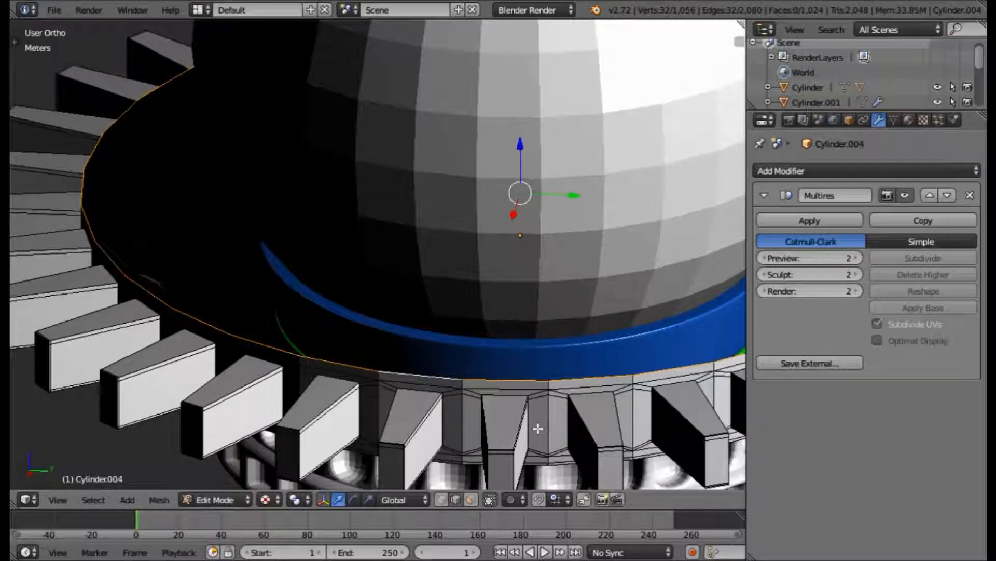
pyautogui.press('s')
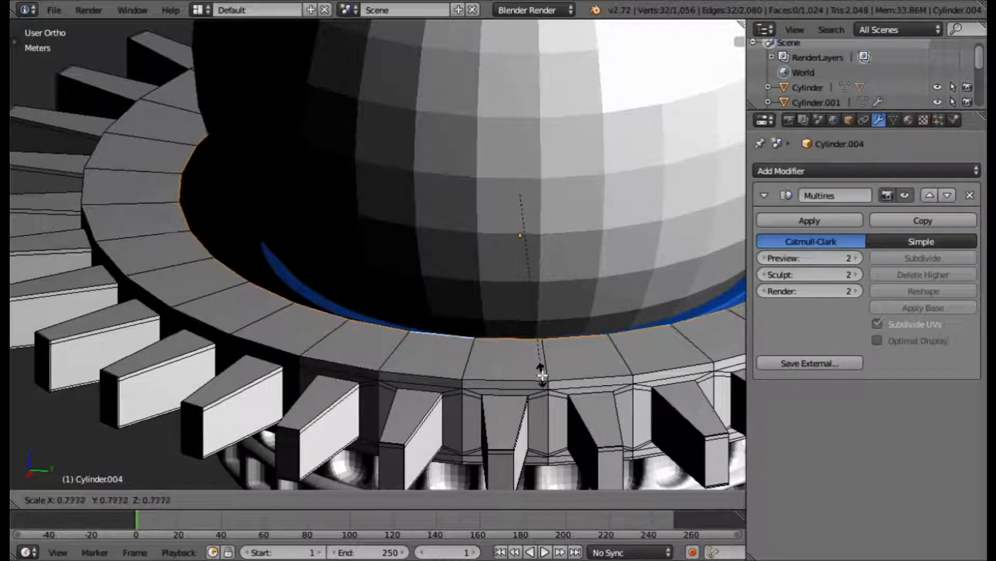
pyautogui.click(542, 375)
pyautogui.scroll(-4, 542, 374)
pyautogui.moveTo(542, 375); pyautogui.dragTo(590, 420, button='middle')
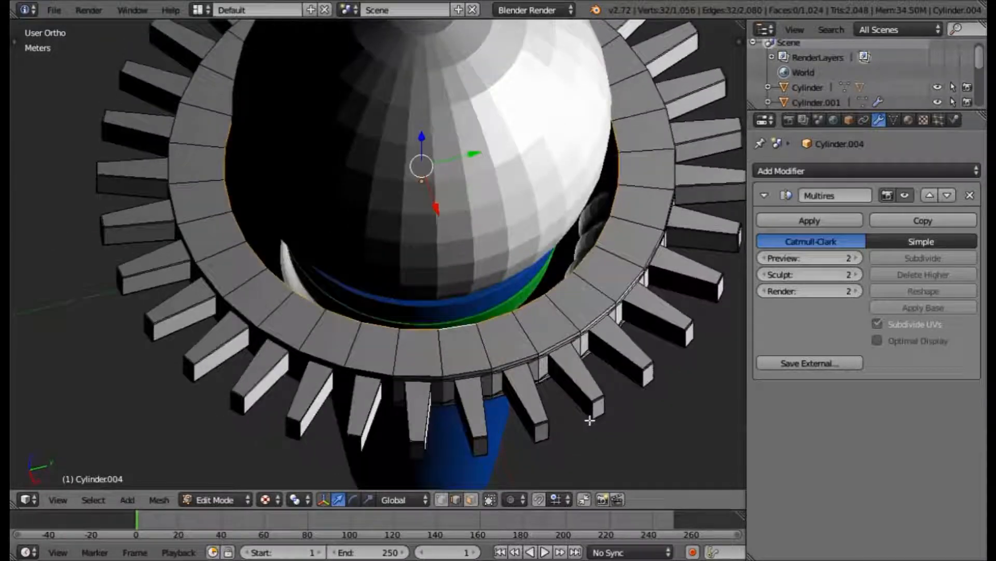
# Step: Leave mesh editing and hide the sphere and the uppermost blue cylinder to expose the torch's interior
pyautogui.scroll(3, 579, 389)
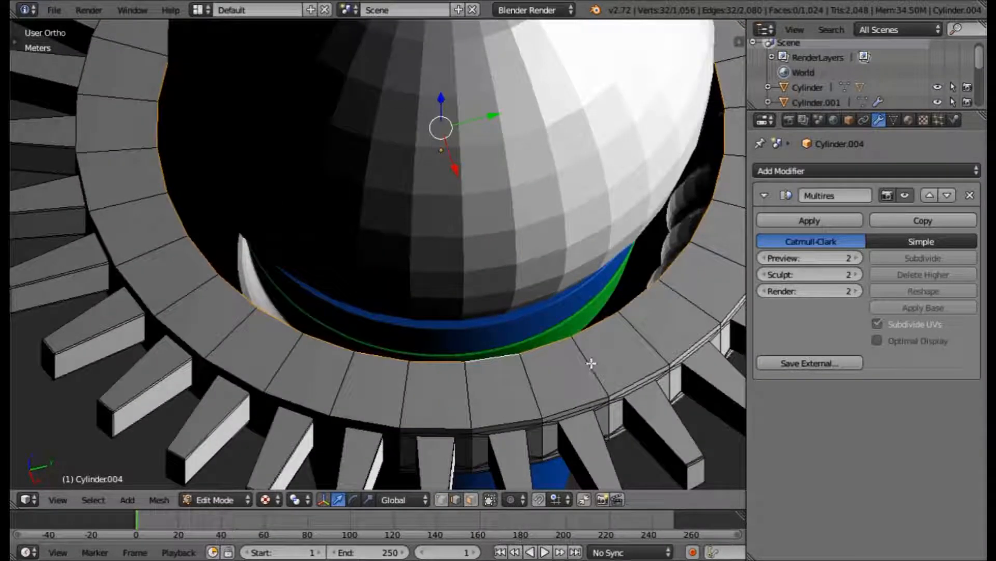
pyautogui.moveTo(571, 374); pyautogui.dragTo(585, 329, button='middle')
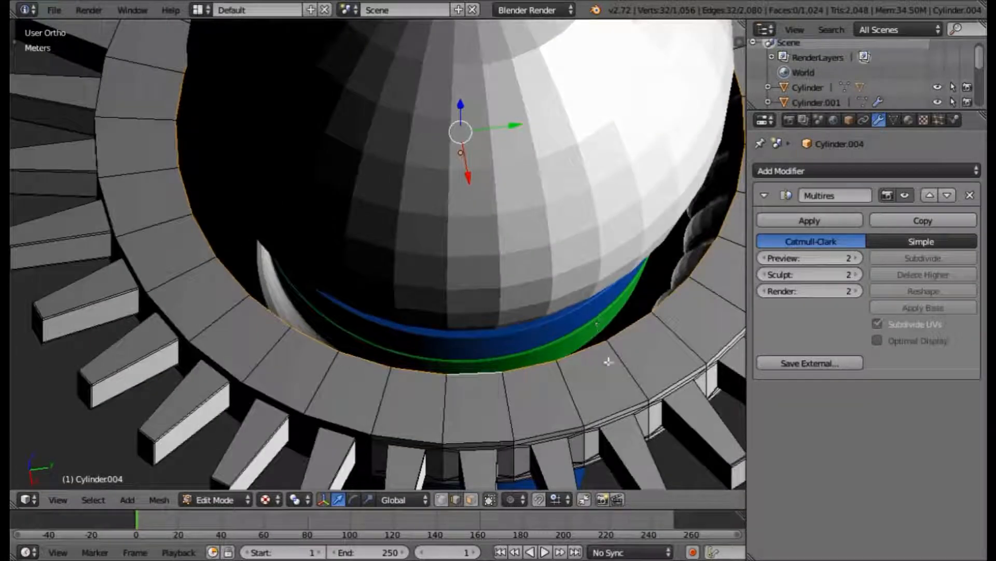
pyautogui.moveTo(623, 361); pyautogui.dragTo(534, 368, button='middle')
pyautogui.moveTo(349, 317); pyautogui.dragTo(367, 338, button='middle')
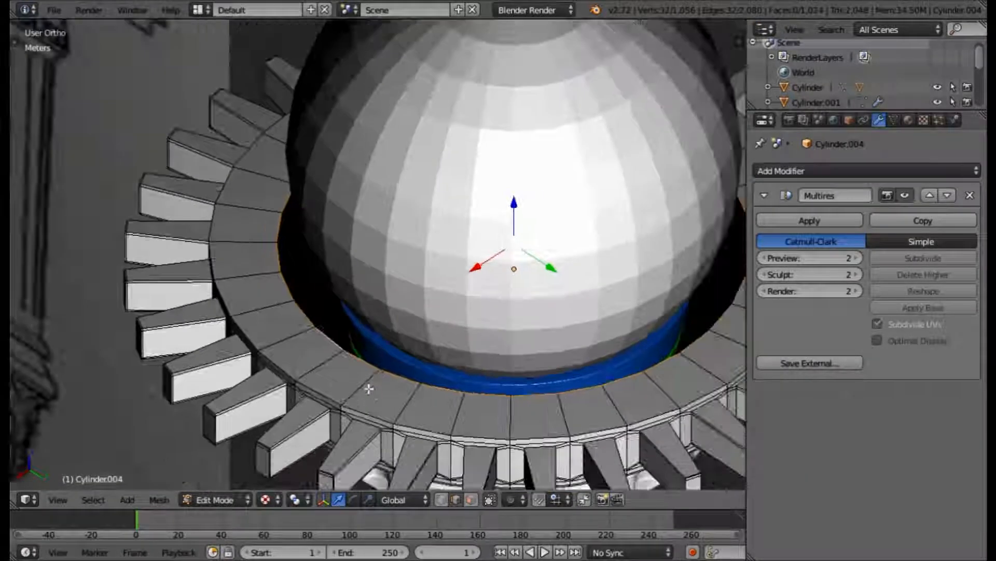
pyautogui.moveTo(369, 388)
pyautogui.mouseDown(button='middle')
pyautogui.moveTo(378, 405)
pyautogui.moveTo(356, 403)
pyautogui.moveTo(354, 427)
pyautogui.moveTo(392, 428)
pyautogui.moveTo(385, 382)
pyautogui.mouseUp(button='middle')
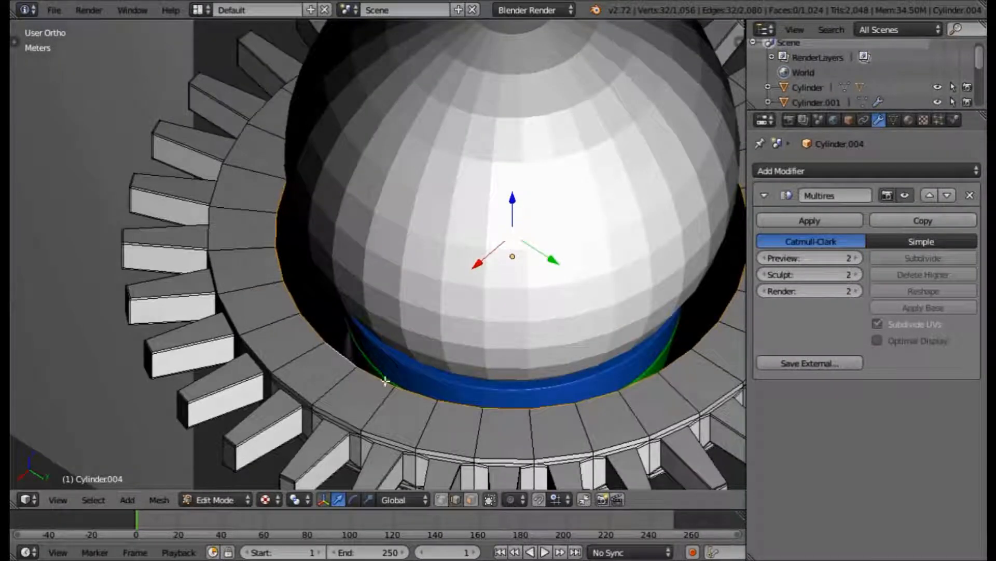
pyautogui.press('Tab')
pyautogui.rightClick(469, 217)
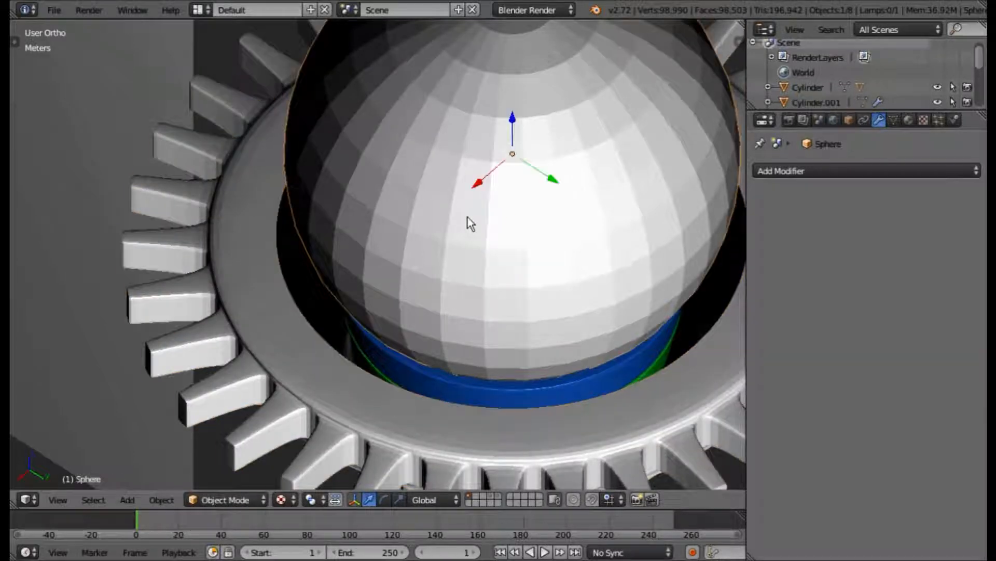
pyautogui.press('h')
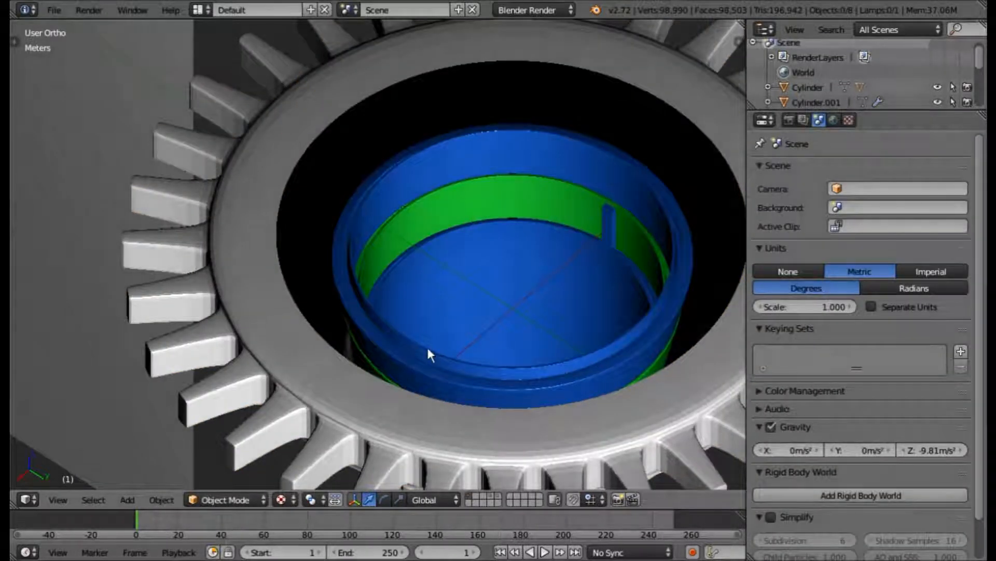
pyautogui.rightClick(423, 353)
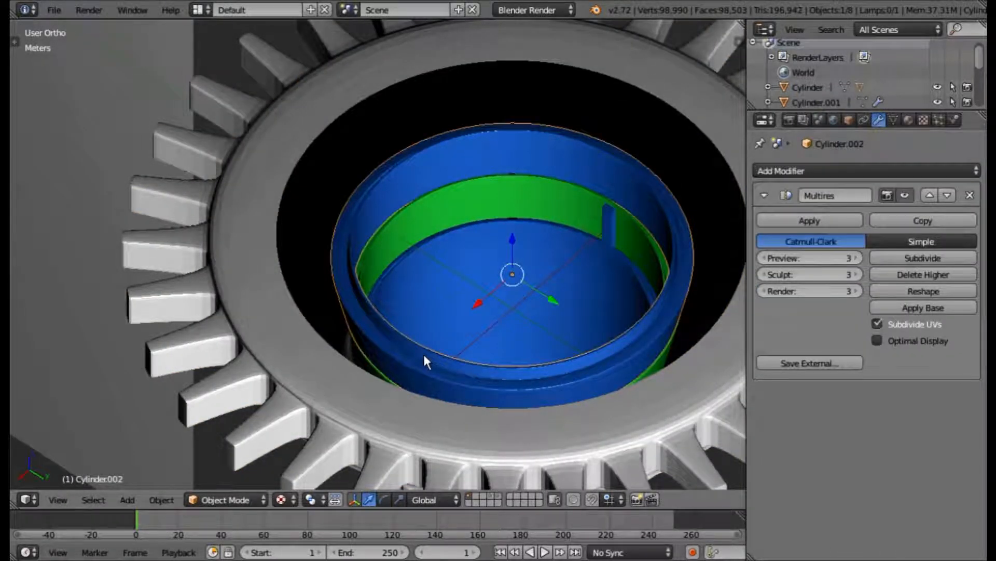
pyautogui.press('h')
pyautogui.moveTo(425, 350); pyautogui.dragTo(468, 310, button='middle')
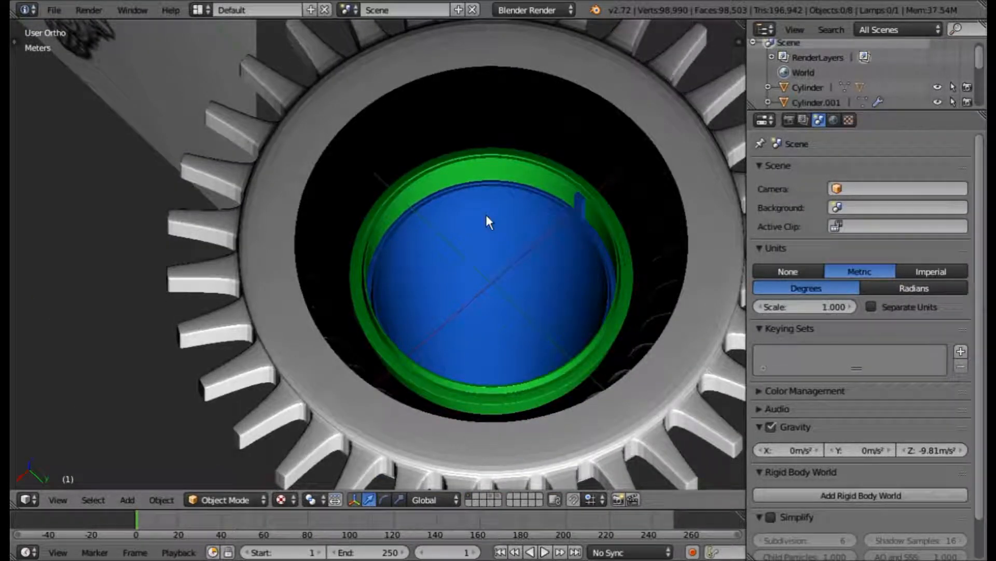
# Step: Open the toothed collar's mesh for editing, extrude its inner upper edge loop, and scale it inwards to widen the flat ring
pyautogui.rightClick(372, 99)
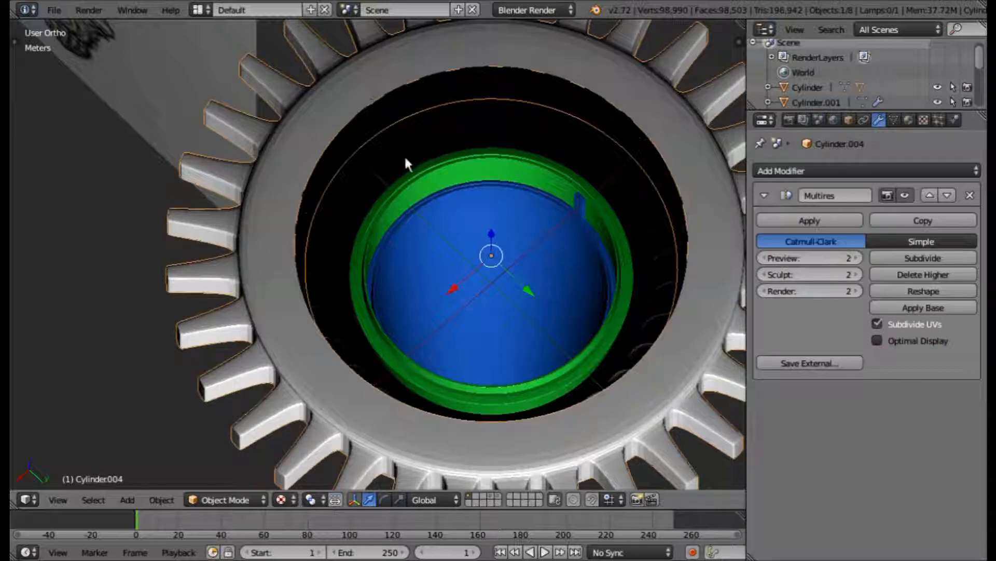
pyautogui.press('Tab')
pyautogui.moveTo(412, 140); pyautogui.dragTo(410, 128, button='middle')
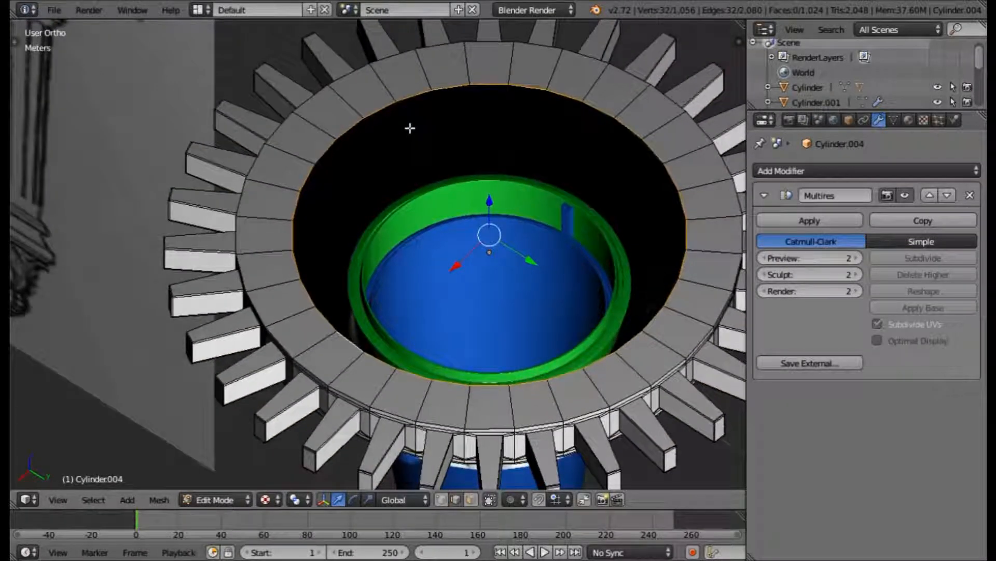
pyautogui.press('e')
pyautogui.rightClick(410, 128)
pyautogui.press('s')
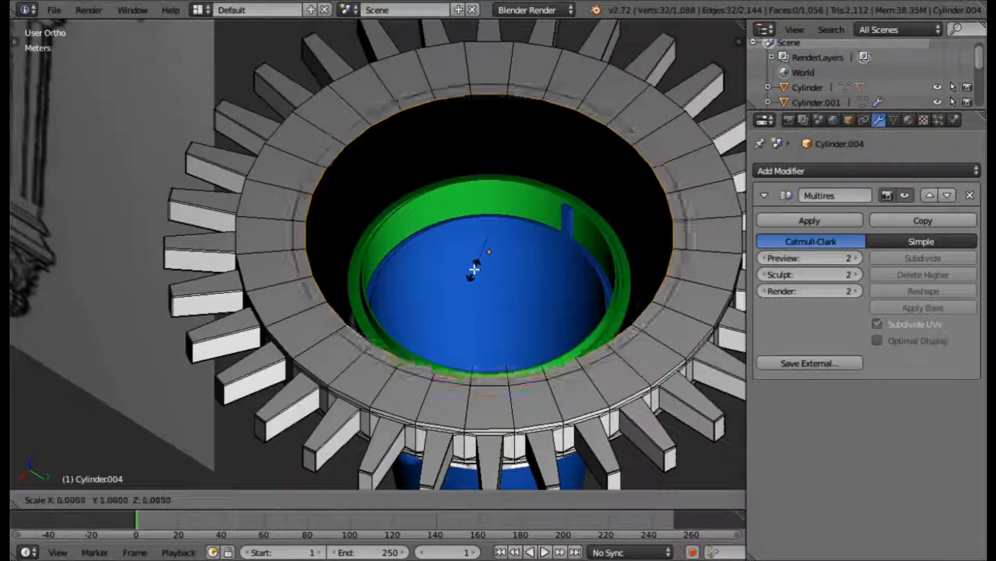
pyautogui.click(476, 266)
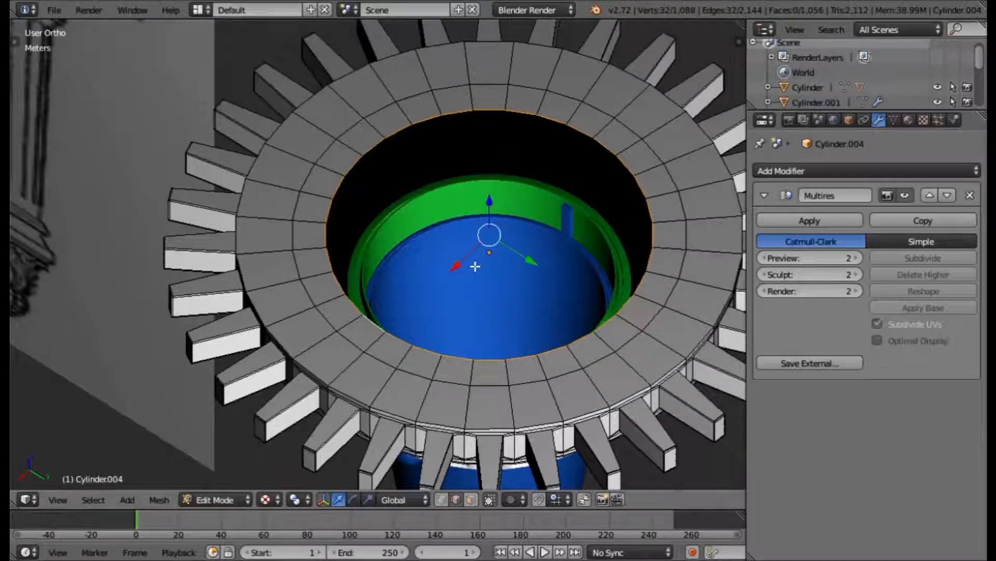
# Step: Lower the toothed collar's inner edge loop towards the green ring to form a sloping wall, and scale it to about 0.93
pyautogui.press('ctrl+KP_7')
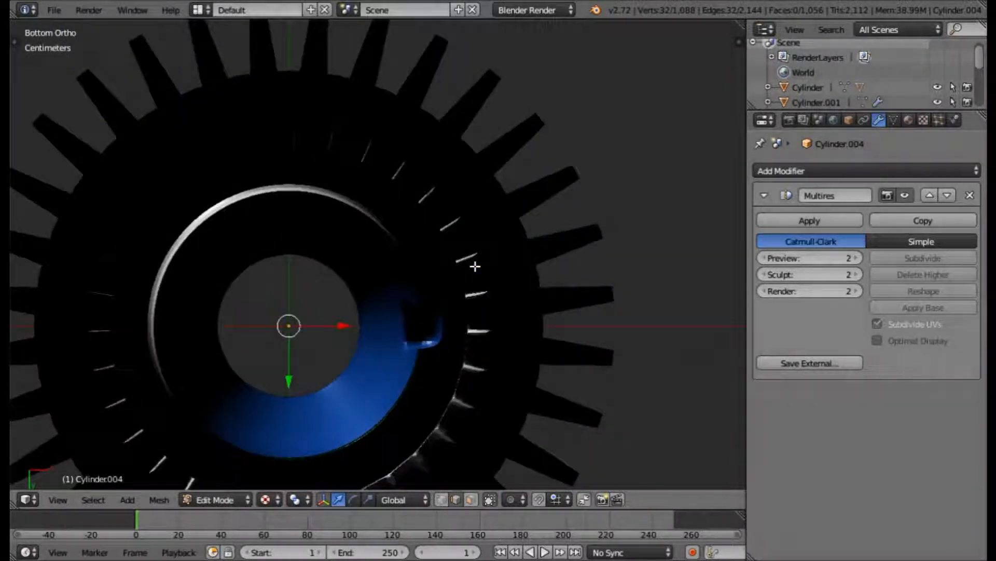
pyautogui.press('KP_7')
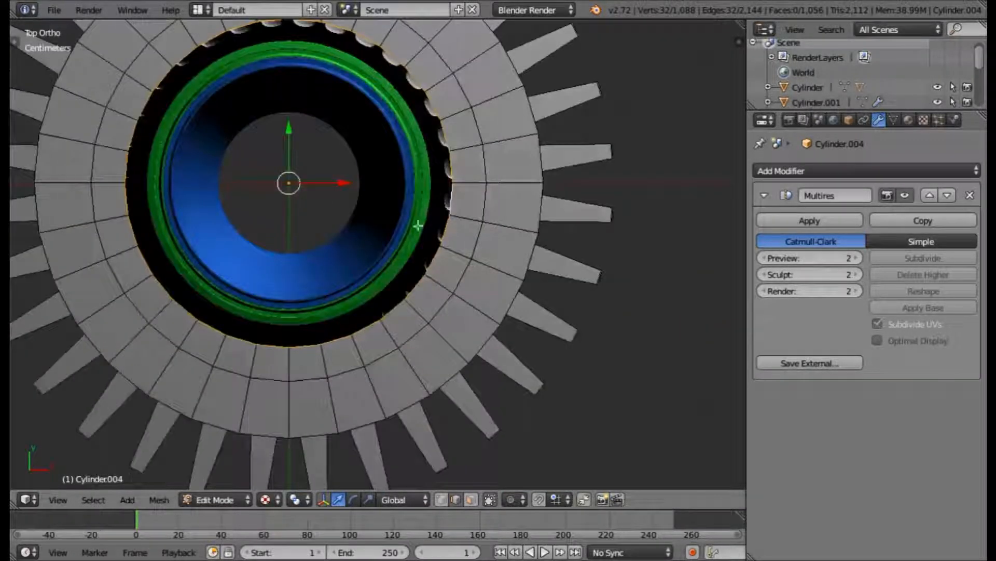
pyautogui.keyDown('shift'); pyautogui.moveTo(389, 189); pyautogui.dragTo(433, 234, button='middle'); pyautogui.keyUp('shift')
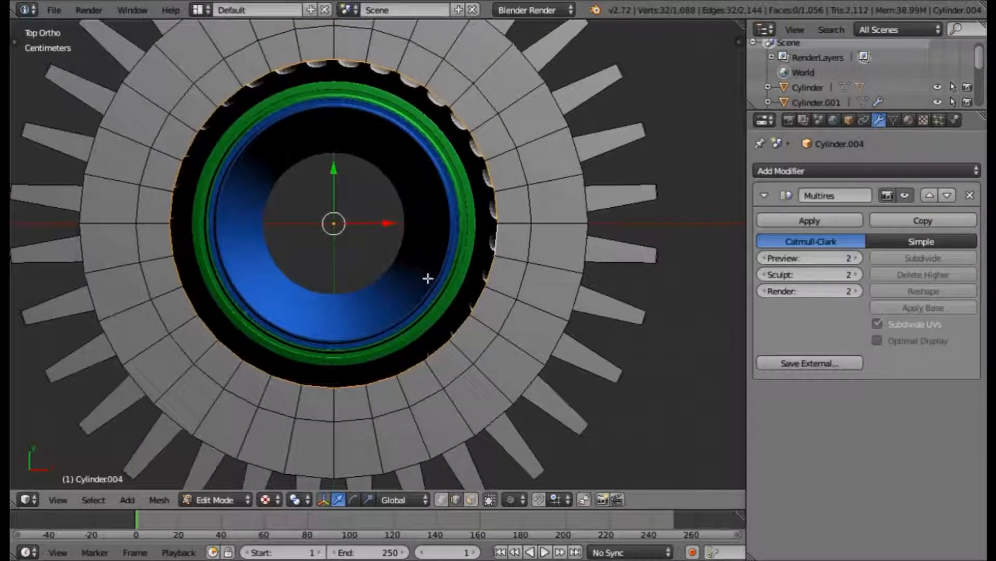
pyautogui.moveTo(428, 278); pyautogui.dragTo(425, 273, button='middle')
pyautogui.scroll(2, 422, 275)
pyautogui.scroll(-1, 422, 274)
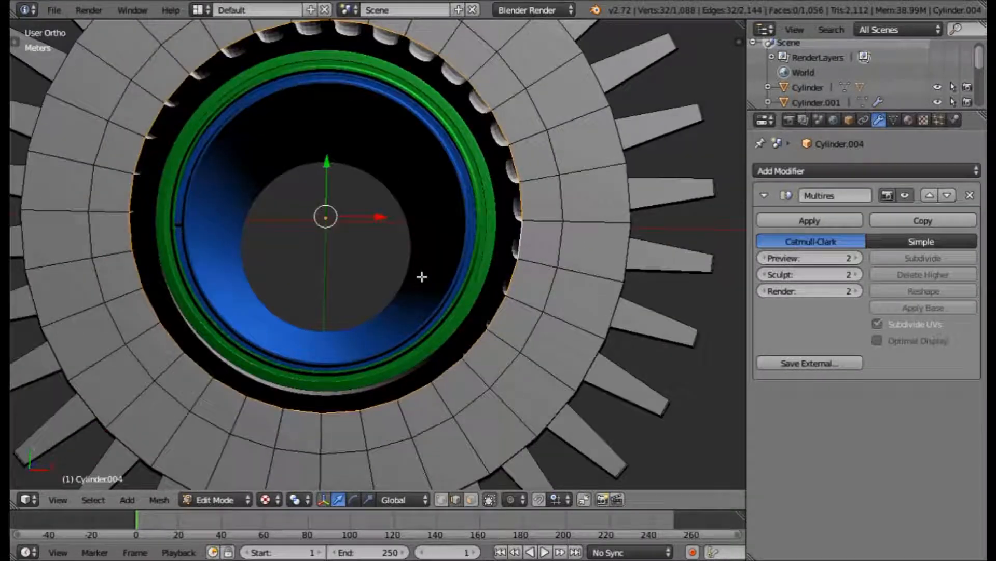
pyautogui.moveTo(421, 267); pyautogui.dragTo(346, 178, button='middle')
pyautogui.moveTo(342, 173); pyautogui.dragTo(338, 227)
pyautogui.press('s')
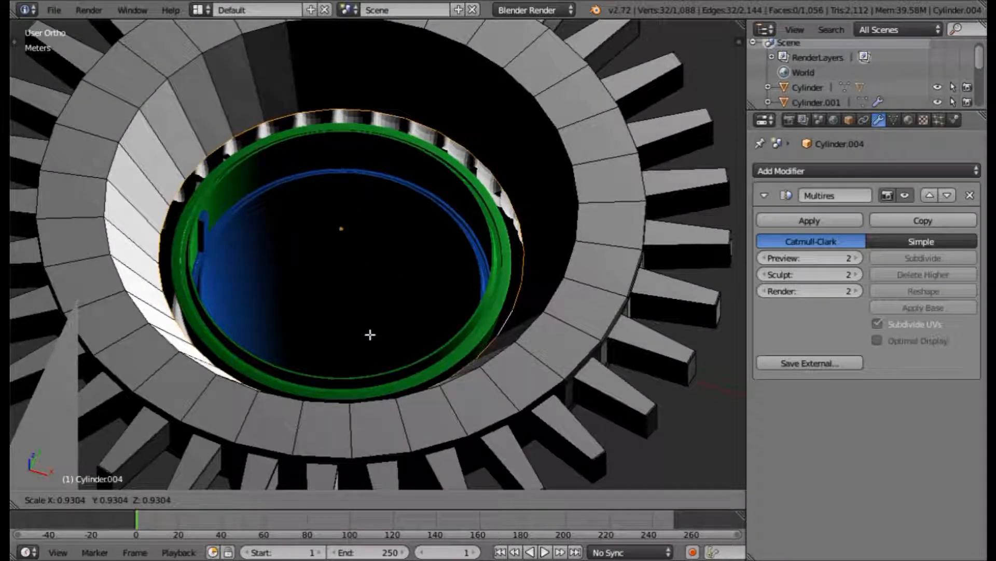
pyautogui.click(369, 335)
# Step: Scale the lowered inner loop to about 0.94 and move it slightly down along Z to meet the green ring's rim
pyautogui.scroll(2, 370, 301)
pyautogui.moveTo(370, 300); pyautogui.dragTo(385, 361, button='middle')
pyautogui.press('s')
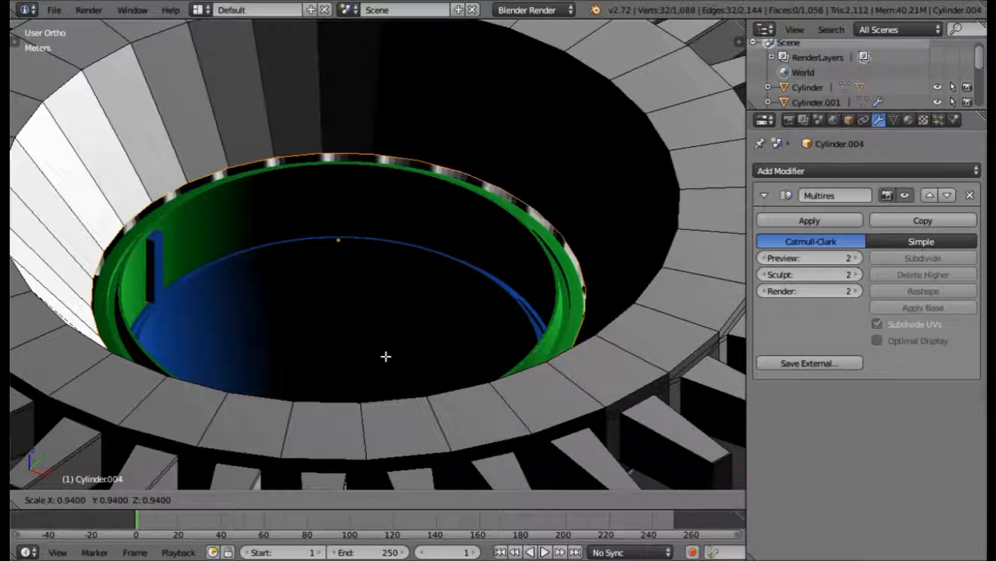
pyautogui.click(386, 354)
pyautogui.moveTo(346, 279); pyautogui.dragTo(278, 287, button='middle')
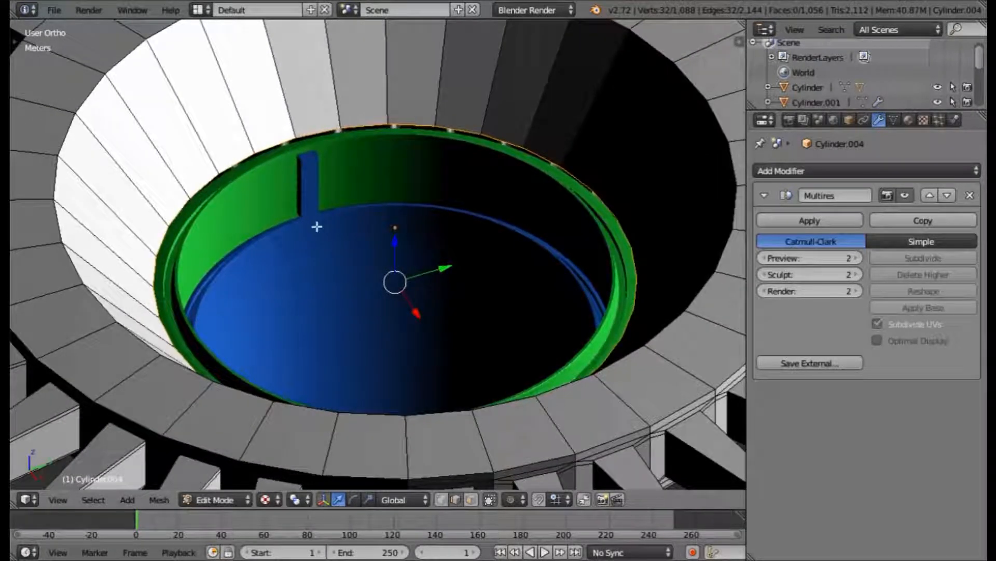
pyautogui.press('g')
pyautogui.press('z')
pyautogui.click(381, 282)
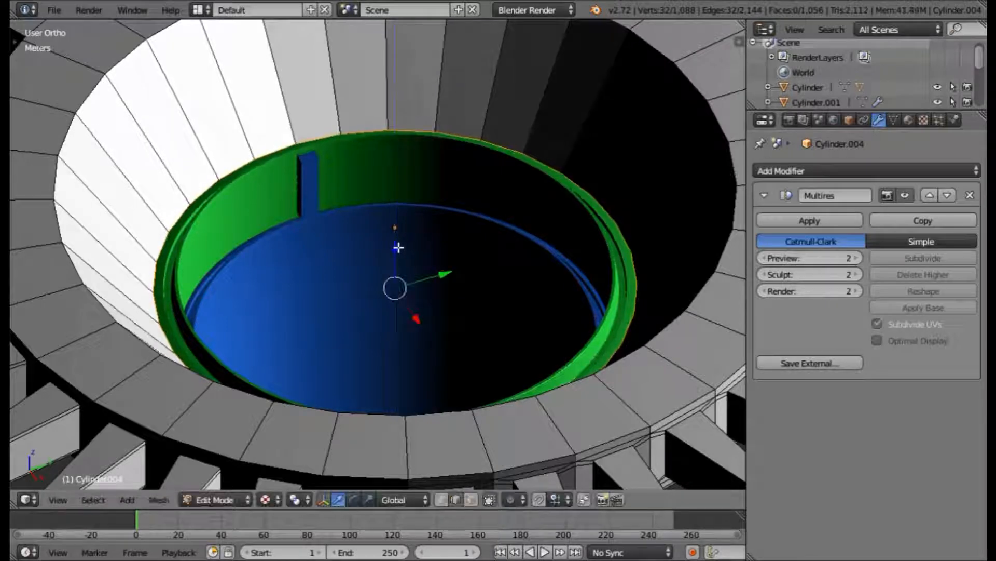
# Step: Lower the inner loop a little further, scale it by about 1.11, and shrink it by about 0.9 to fit the green ring
pyautogui.moveTo(380, 282); pyautogui.dragTo(375, 312, button='middle')
pyautogui.moveTo(422, 289); pyautogui.dragTo(421, 253, button='middle')
pyautogui.moveTo(395, 230); pyautogui.dragTo(395, 229)
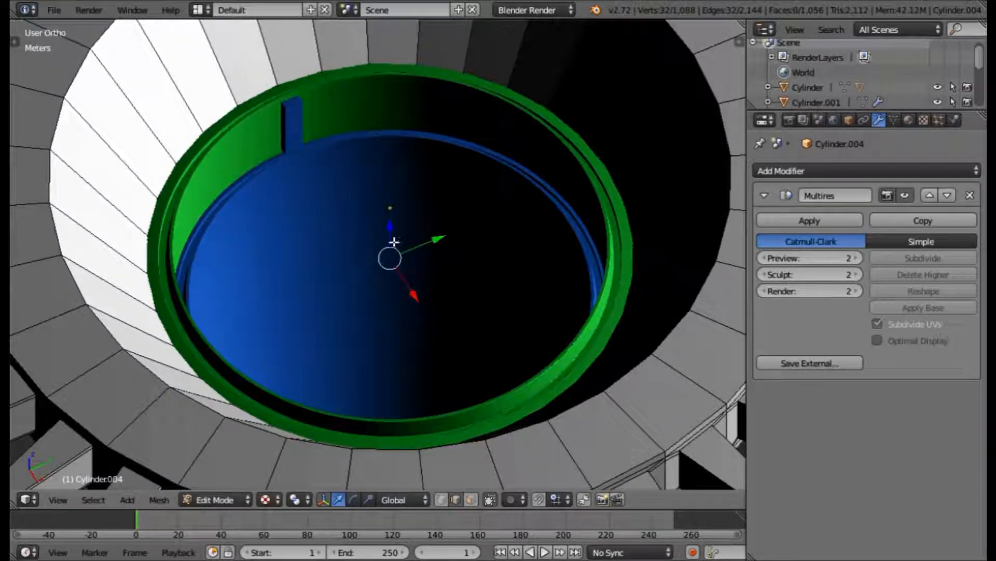
pyautogui.press('s')
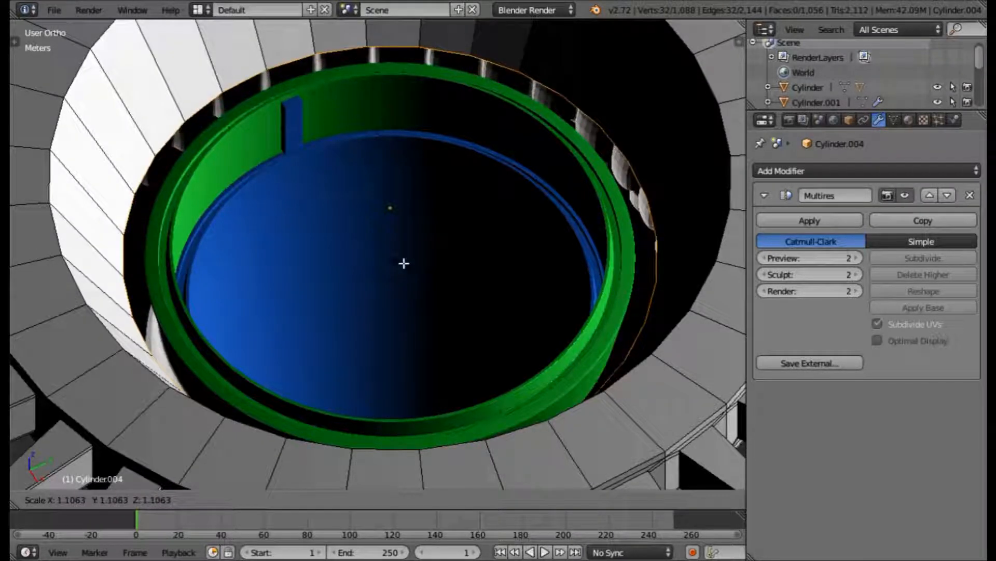
pyautogui.click(404, 263)
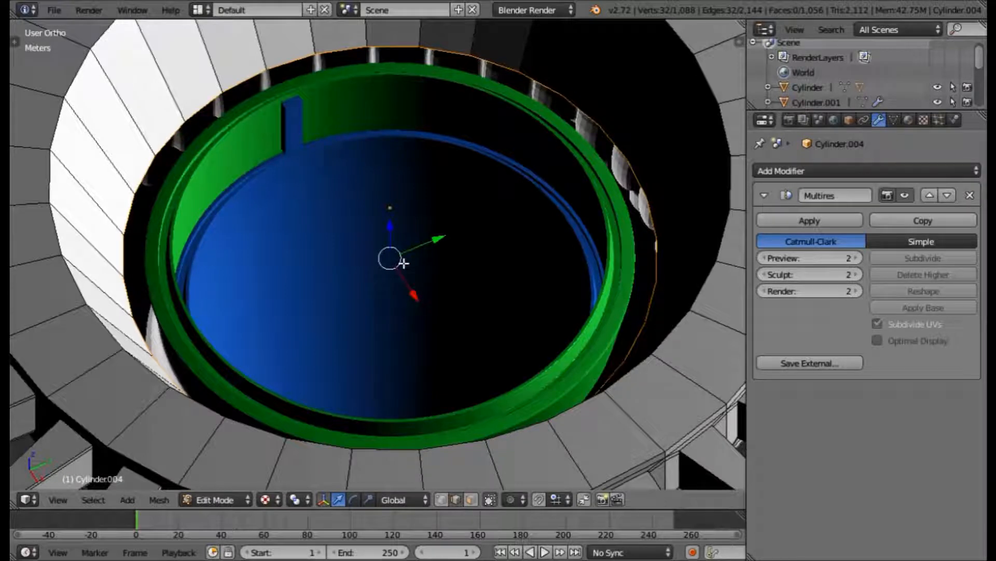
pyautogui.press('s')
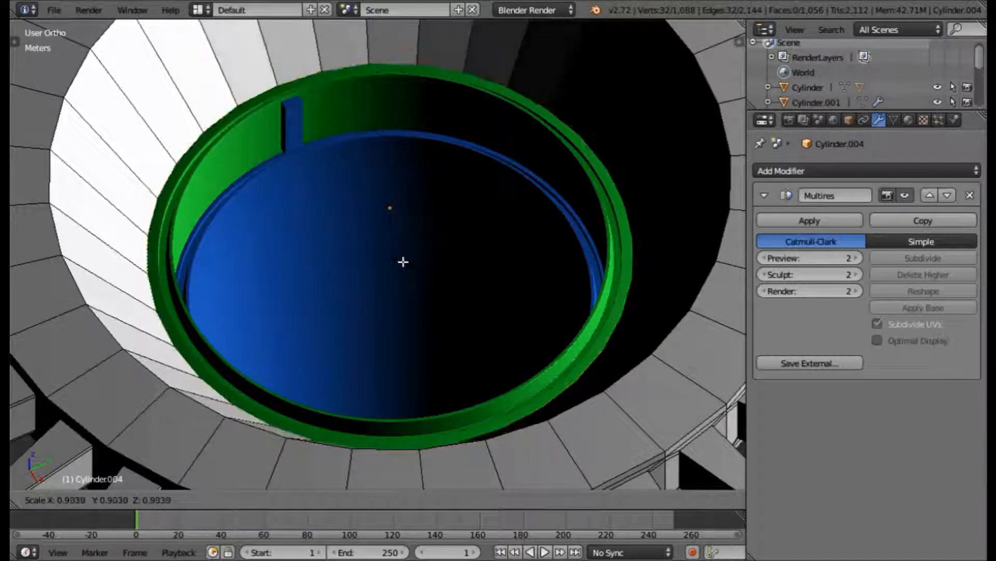
pyautogui.click(403, 262)
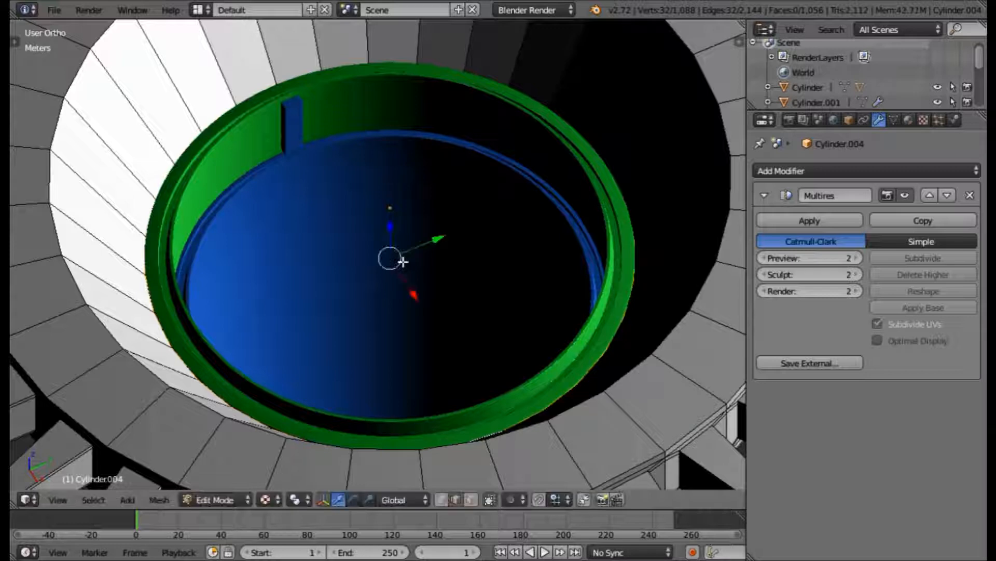
pyautogui.scroll(-4, 404, 261)
pyautogui.moveTo(403, 262); pyautogui.dragTo(419, 245, button='middle')
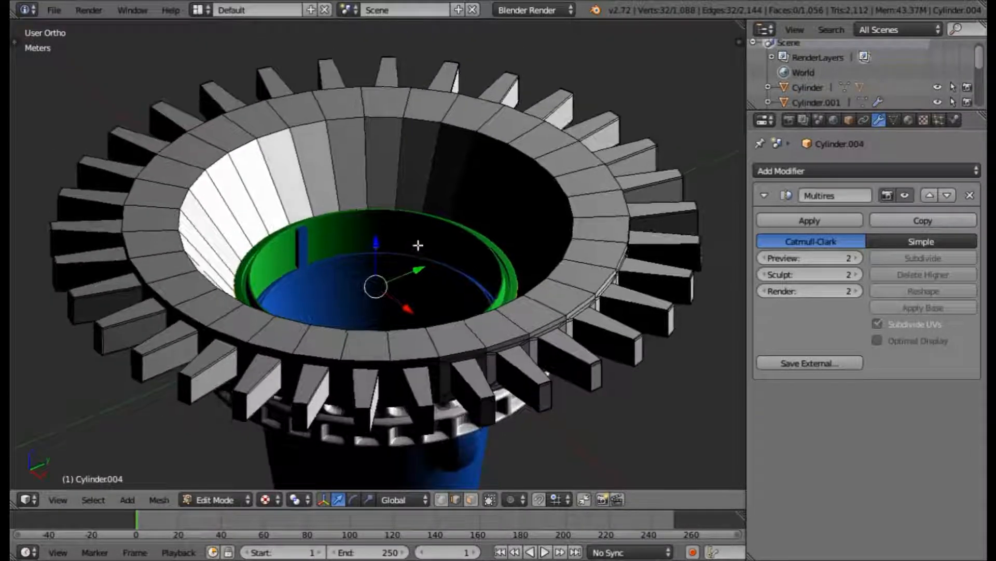
pyautogui.scroll(3, 391, 231)
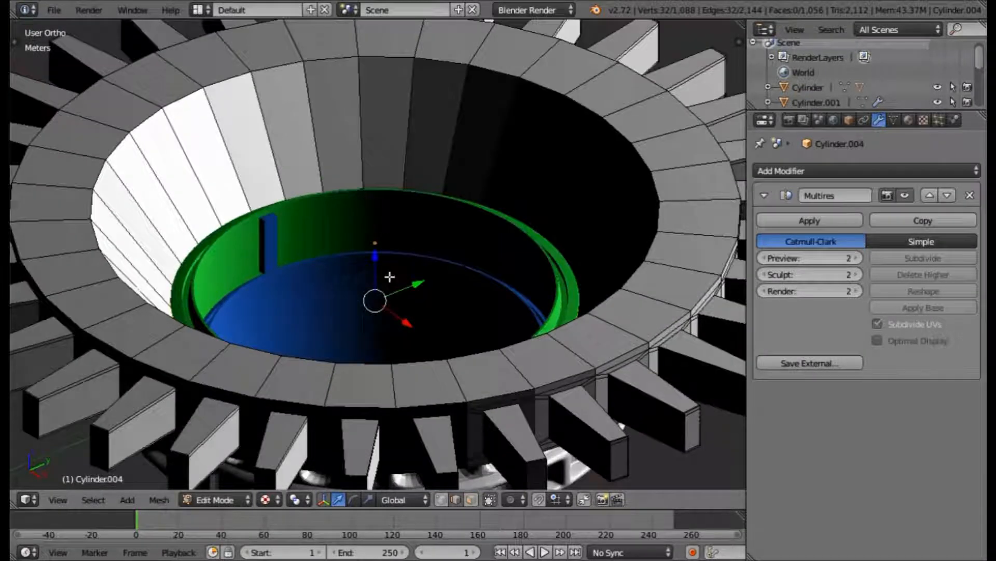
# Step: Leave mesh editing and reveal the hidden sphere and blue cylinder inside the toothed collar
pyautogui.press('Tab')
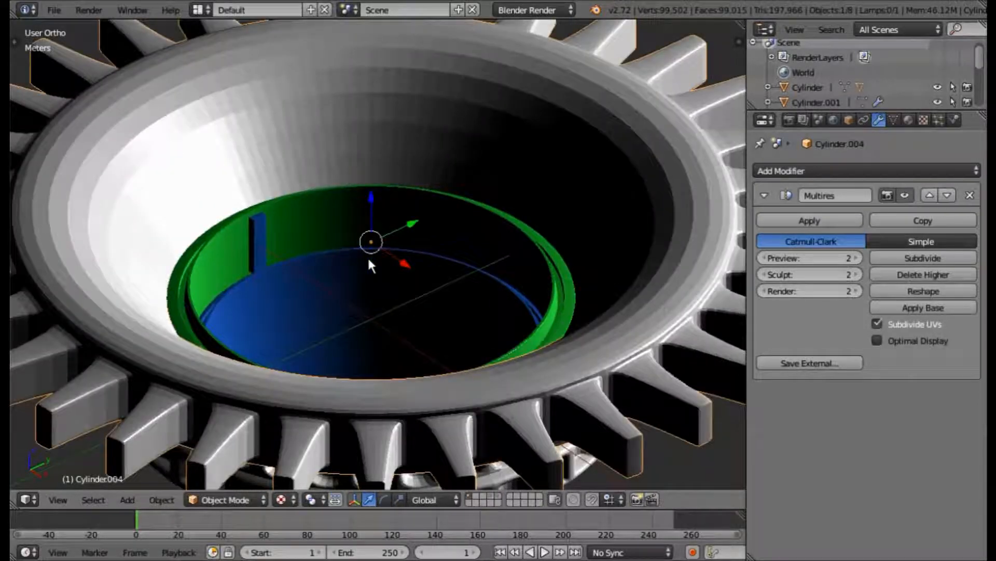
pyautogui.moveTo(348, 264); pyautogui.dragTo(472, 306, button='middle')
pyautogui.hotkey('alt', 'h')
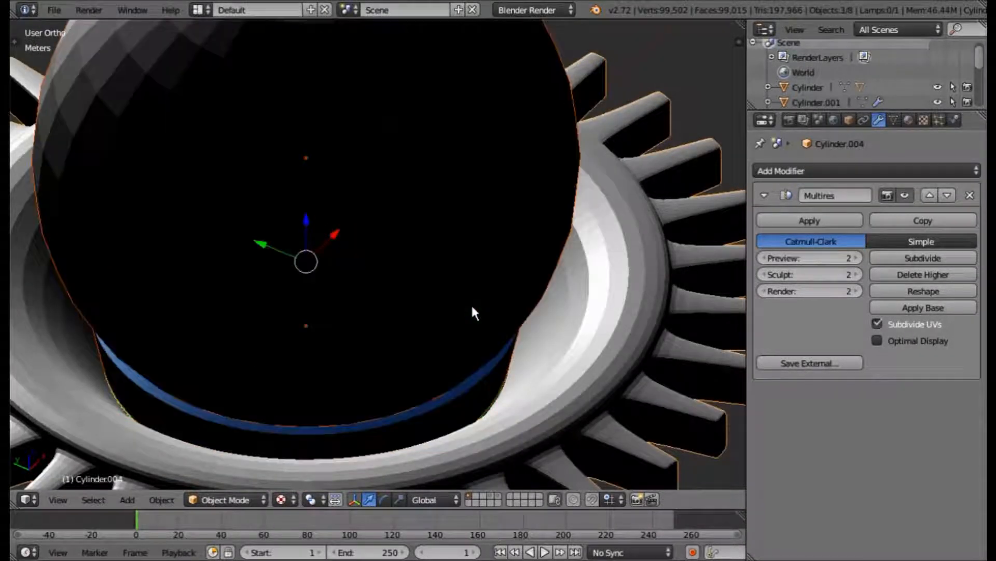
pyautogui.scroll(-2, 471, 308)
pyautogui.moveTo(447, 319)
pyautogui.mouseDown(button='middle')
pyautogui.moveTo(378, 308)
pyautogui.moveTo(345, 327)
pyautogui.moveTo(467, 350)
pyautogui.moveTo(458, 280)
pyautogui.moveTo(437, 283)
pyautogui.moveTo(457, 347)
pyautogui.moveTo(431, 365)
pyautogui.mouseUp(button='middle')
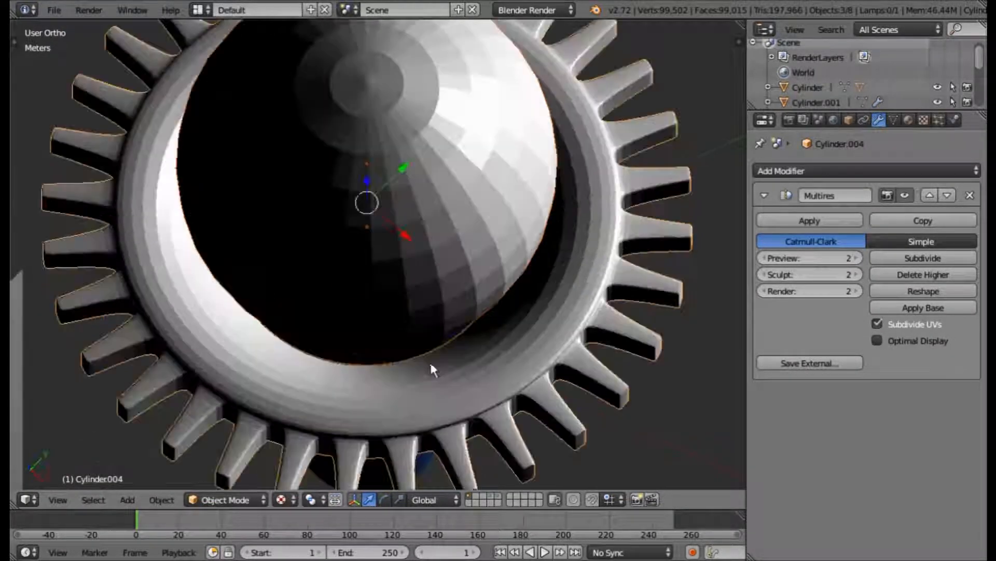
# Step: Add an edge loop around the toothed collar's sloping inner wall, slide it to about 0.845 near the upper rim, and leave mesh editing
pyautogui.press('Tab')
pyautogui.moveTo(462, 361); pyautogui.dragTo(452, 336, button='middle')
pyautogui.press('Tab')
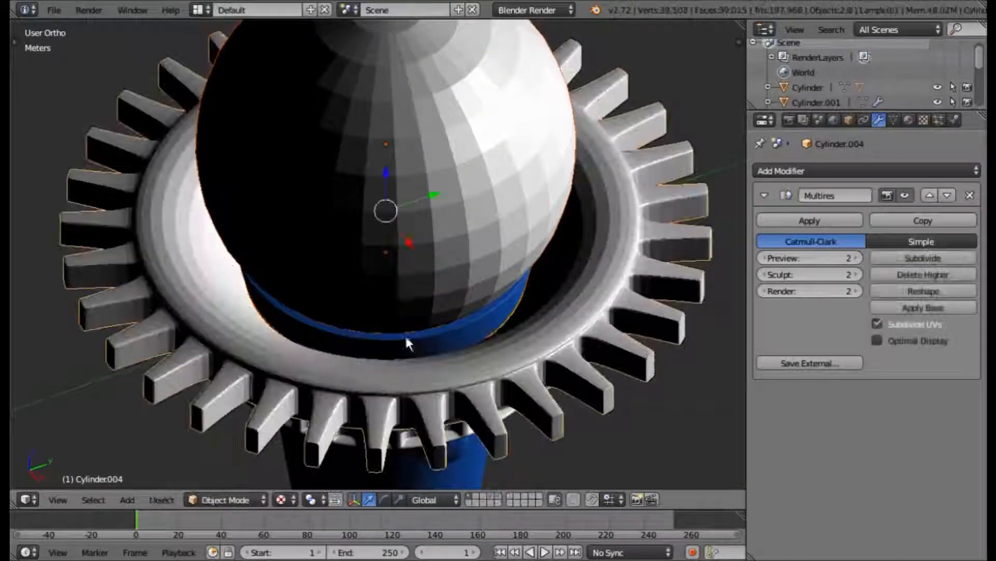
pyautogui.press('Tab')
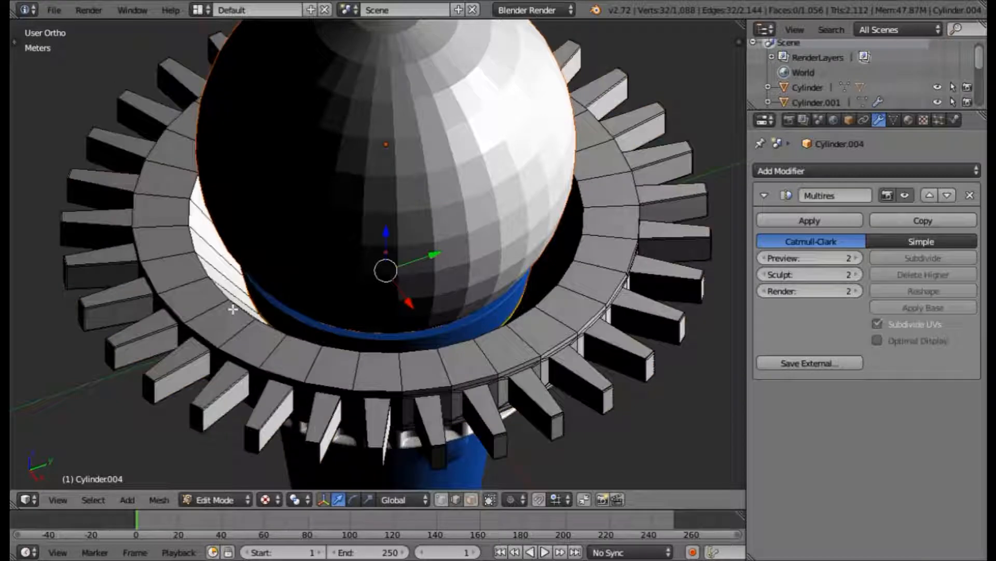
pyautogui.hotkey('ctrl', 'r')
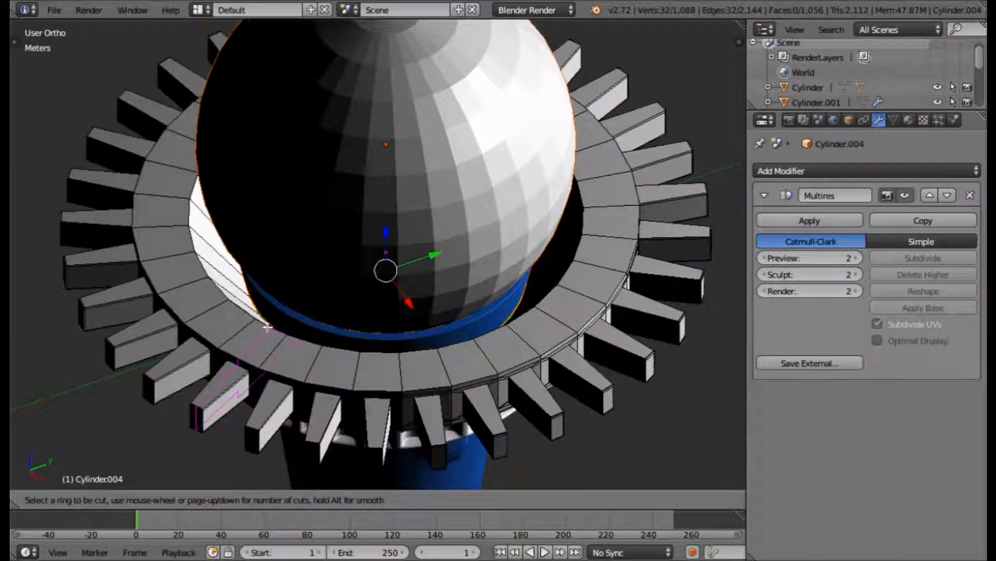
pyautogui.click(222, 261)
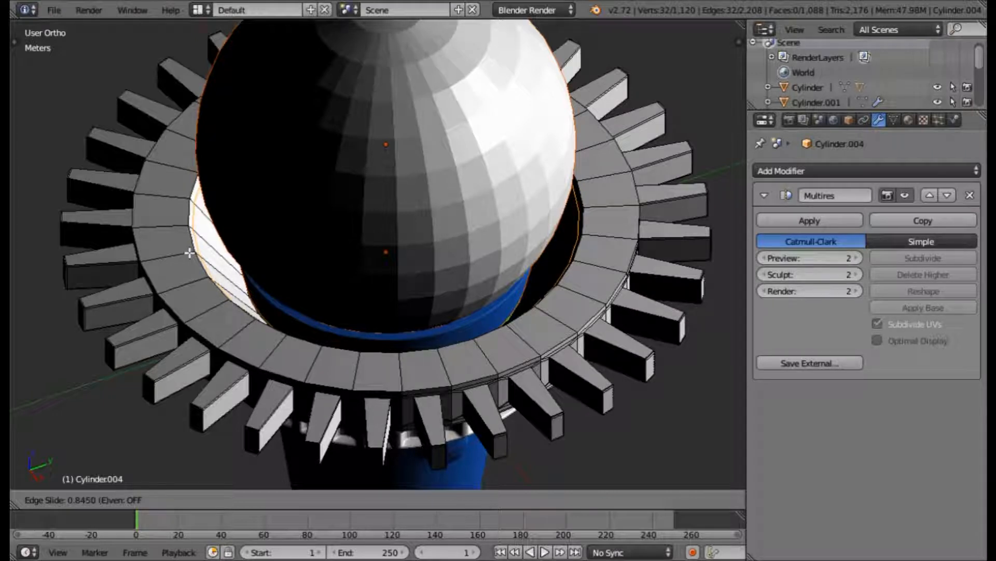
pyautogui.click(189, 252)
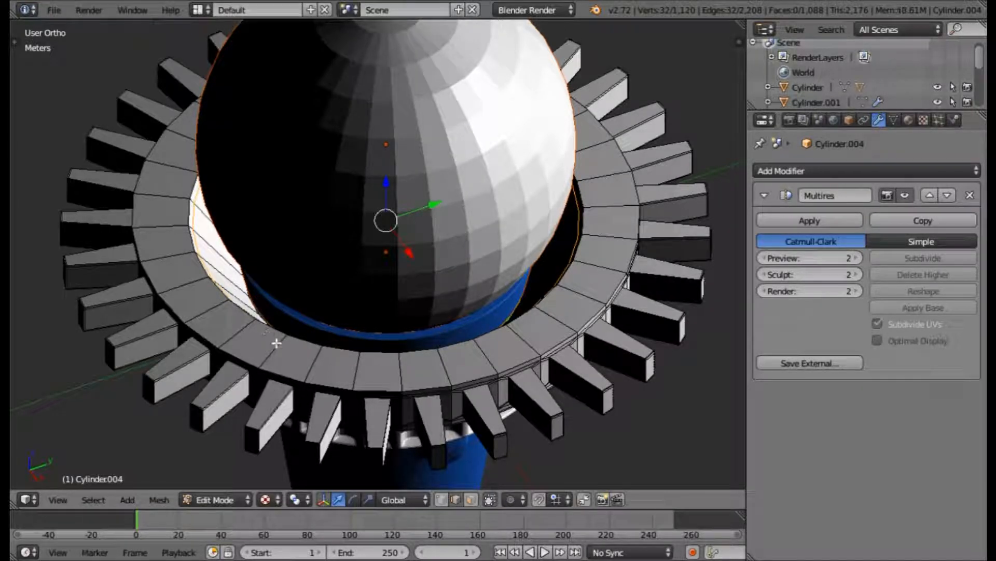
pyautogui.press('Tab')
# Step: Select the fluted collar beneath the toothed collar
pyautogui.moveTo(252, 293); pyautogui.dragTo(215, 254, button='middle')
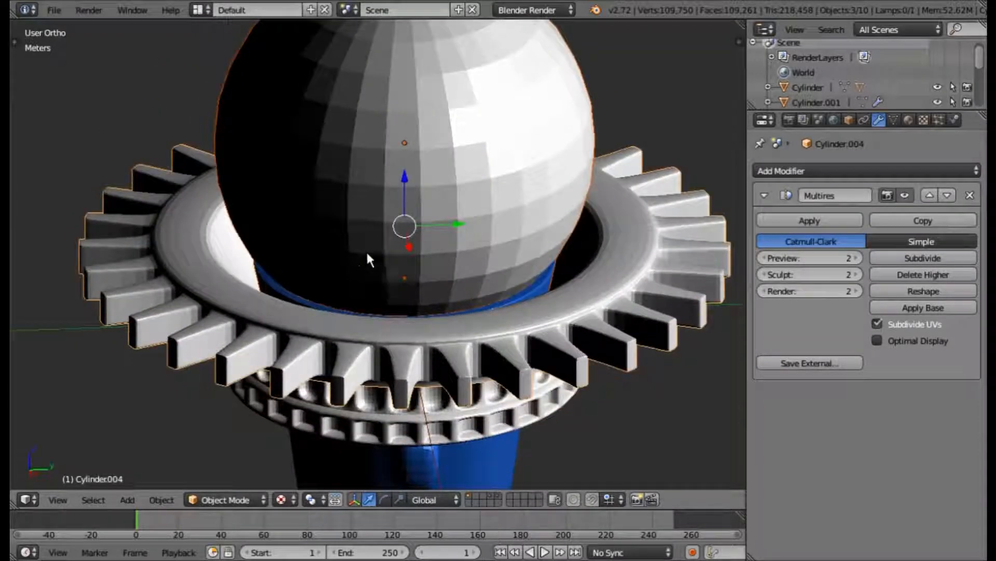
pyautogui.moveTo(368, 296); pyautogui.dragTo(335, 268, button='middle')
pyautogui.scroll(2, 389, 369)
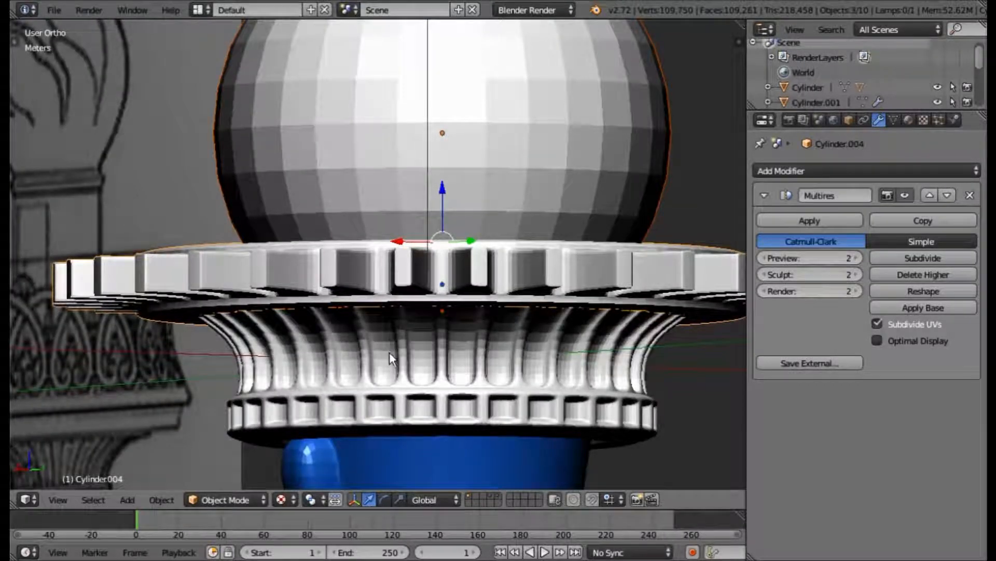
pyautogui.rightClick(389, 353)
pyautogui.scroll(1, 390, 352)
pyautogui.rightClick(636, 356)
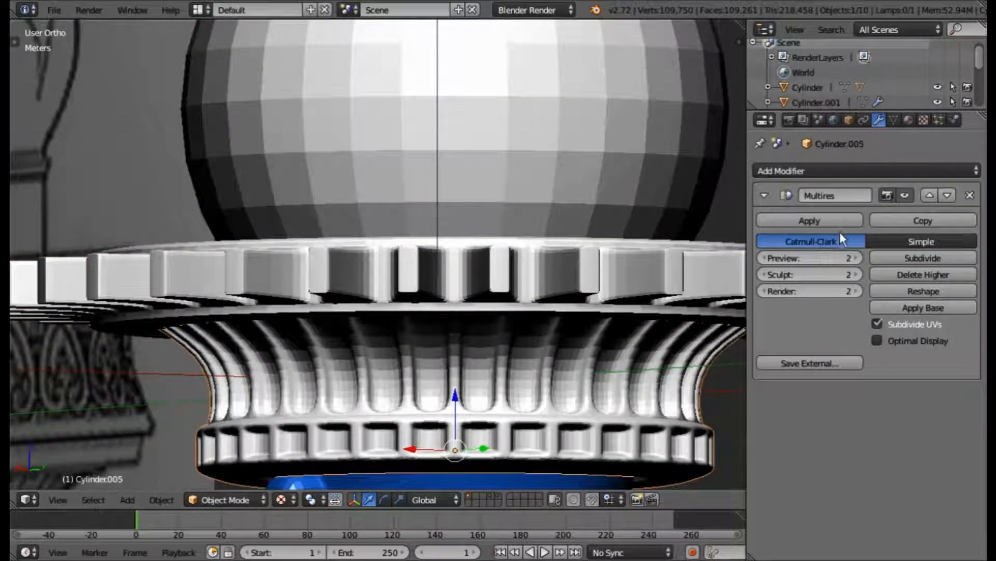
pyautogui.click(840, 216)
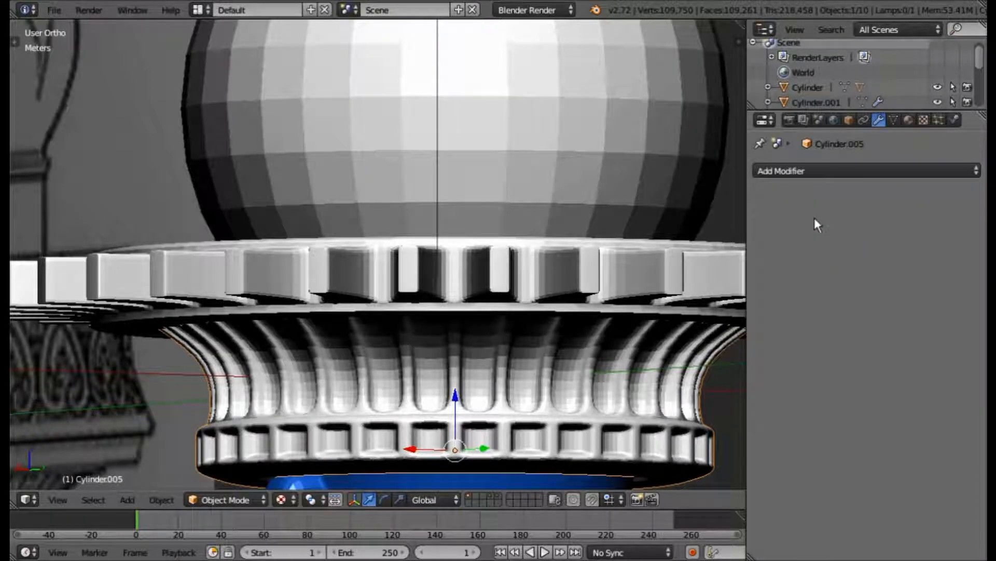
pyautogui.click(813, 173)
pyautogui.click(509, 293)
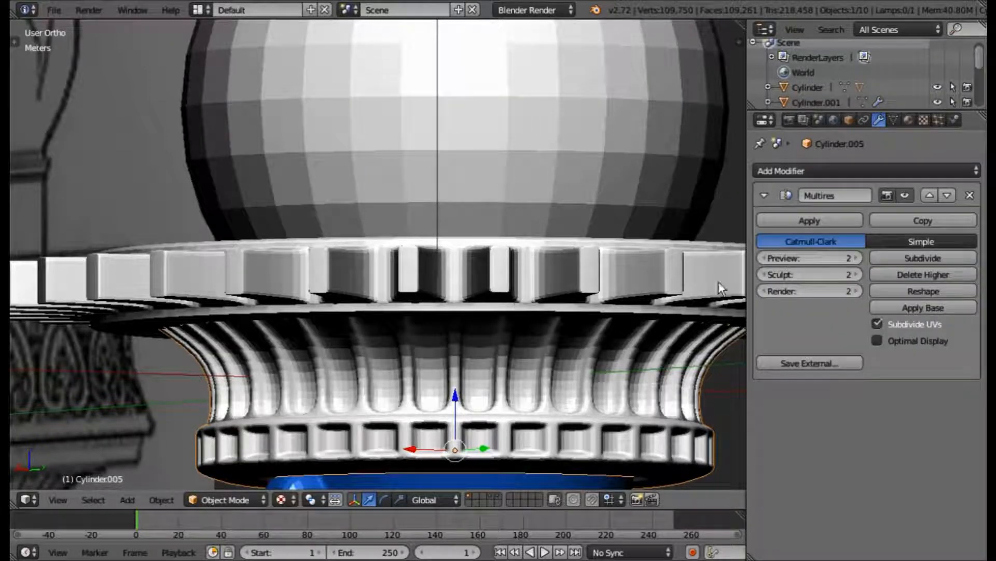
# Step: Subdivide the fluted collar's Multires modifier to level 3
pyautogui.click(886, 256)
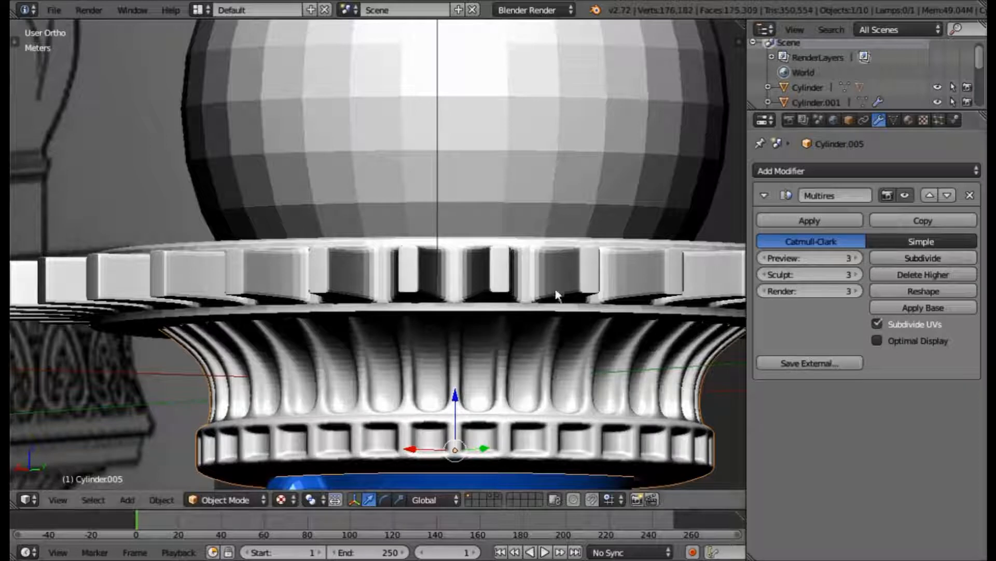
pyautogui.scroll(-2, 557, 295)
pyautogui.moveTo(557, 295); pyautogui.dragTo(401, 158, button='middle')
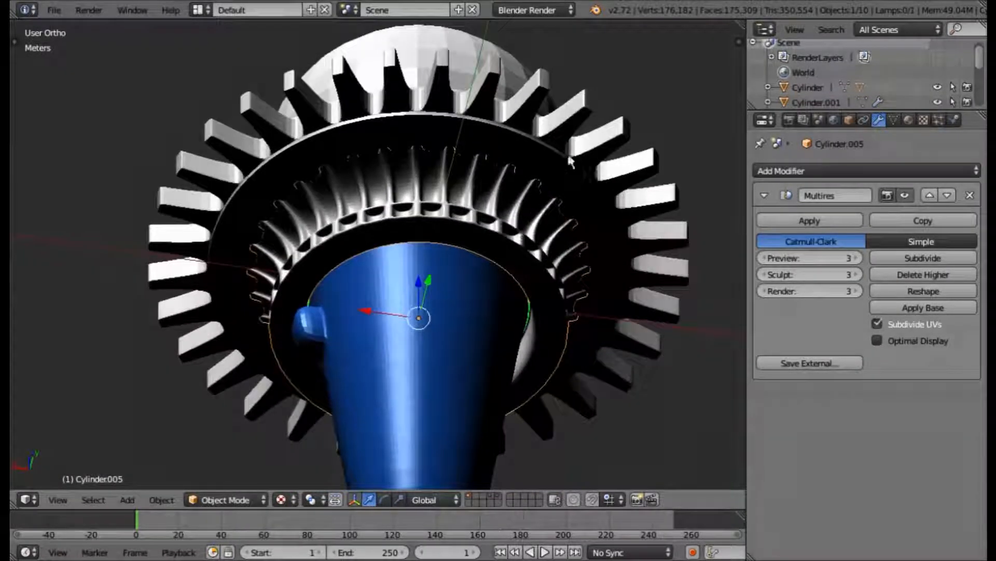
# Step: Select the toothed collar above the fluted one and enter mesh editing on it
pyautogui.scroll(-2, 567, 152)
pyautogui.scroll(2, 523, 210)
pyautogui.moveTo(531, 260); pyautogui.dragTo(465, 343, button='middle')
pyautogui.moveTo(451, 305); pyautogui.dragTo(307, 272, button='middle')
pyautogui.scroll(3, 310, 295)
pyautogui.press('Tab')
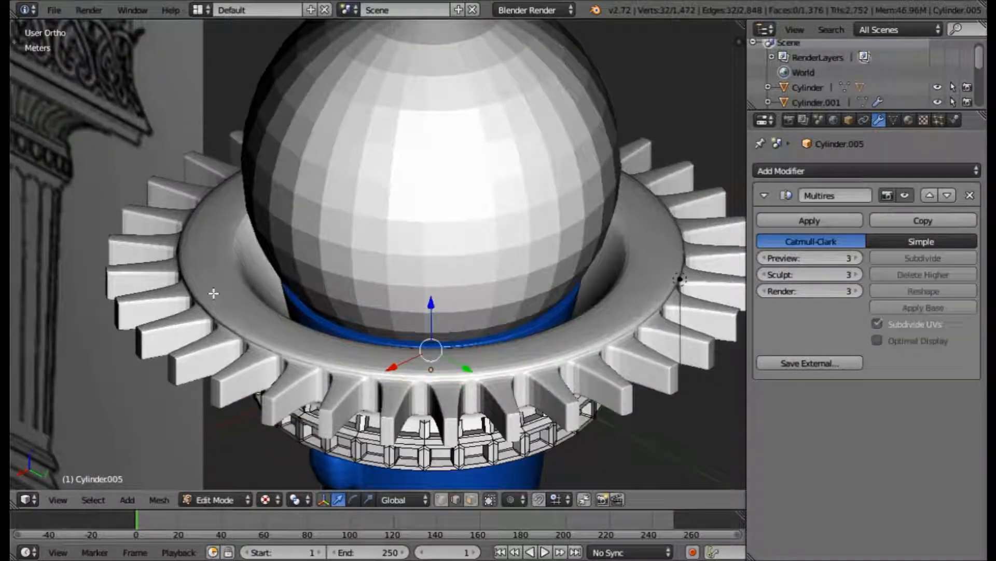
pyautogui.press('Tab')
pyautogui.rightClick(223, 308)
pyautogui.scroll(2, 223, 308)
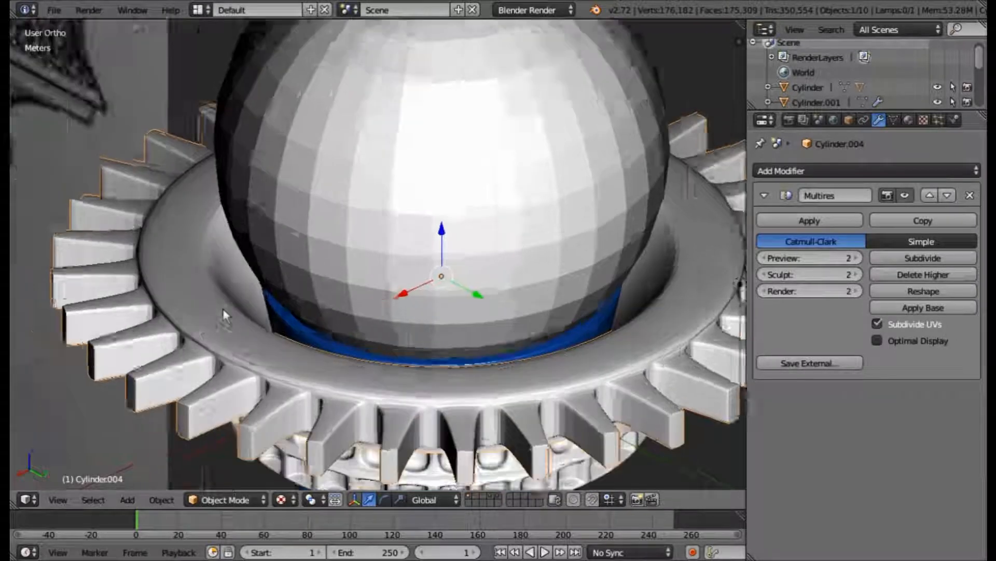
pyautogui.press('Tab')
# Step: Select the face loop around the toothed collar's flat upper surface in face mode and set the pivot point to Individual Origins
pyautogui.keyDown('shift'); pyautogui.moveTo(223, 328); pyautogui.dragTo(238, 252, button='middle'); pyautogui.keyUp('shift')
pyautogui.scroll(-3, 238, 252)
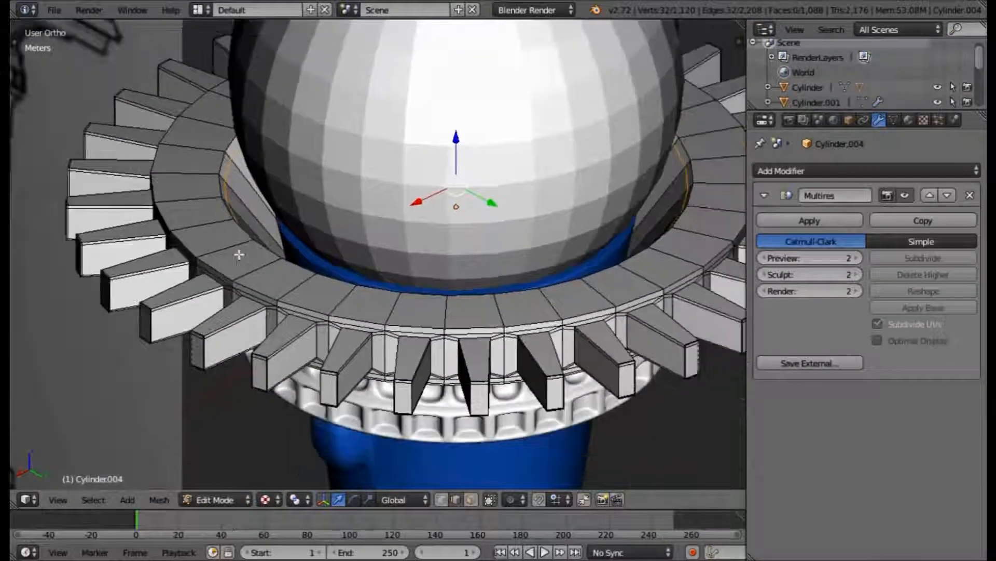
pyautogui.scroll(4, 289, 275)
pyautogui.scroll(-1, 289, 283)
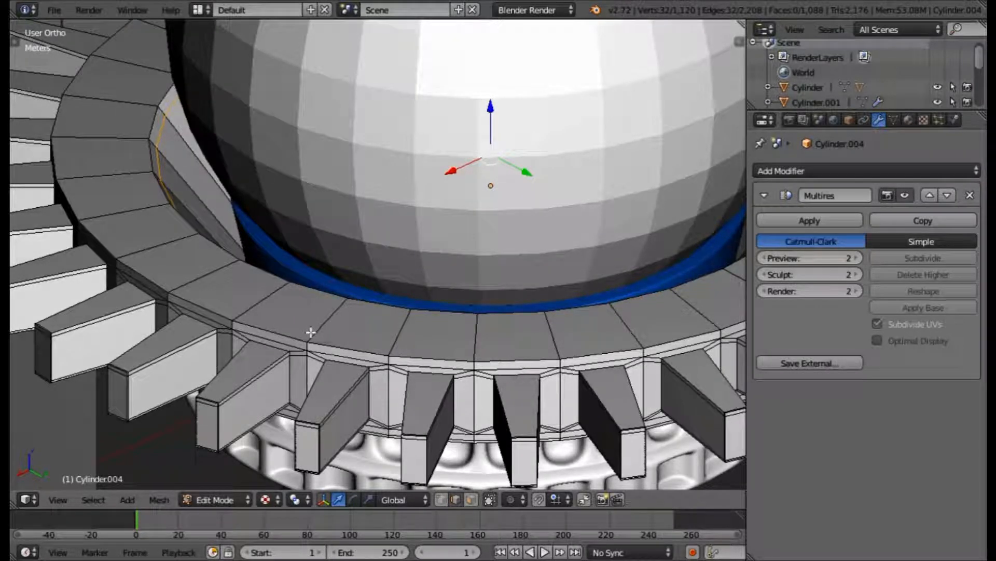
pyautogui.click(470, 497)
pyautogui.keyDown('shift'); pyautogui.click(406, 326); pyautogui.keyUp('shift')
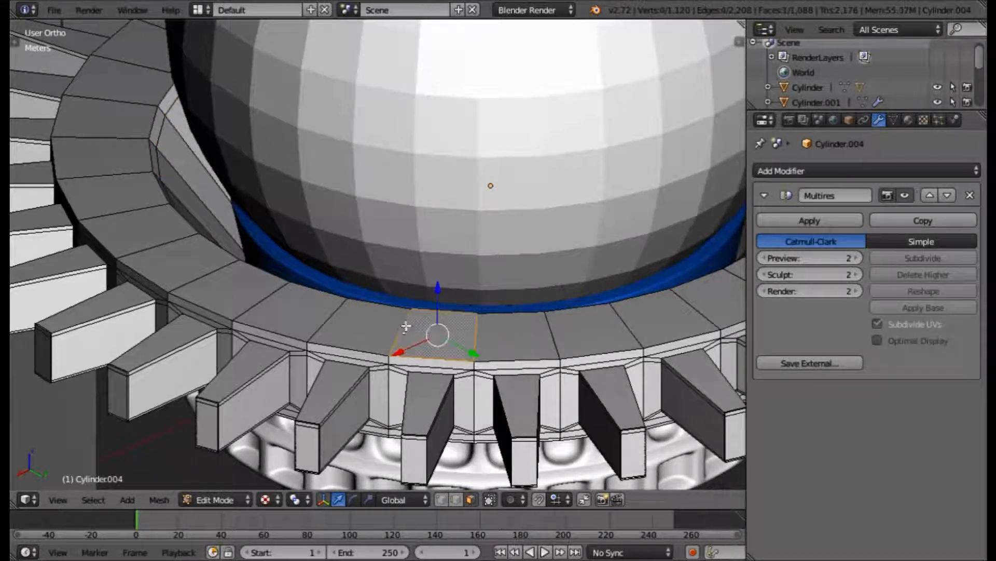
pyautogui.keyDown('alt'); pyautogui.keyDown('shift'); pyautogui.click(337, 315); pyautogui.keyUp('shift'); pyautogui.keyUp('alt')
pyautogui.moveTo(337, 315); pyautogui.dragTo(405, 381, button='middle')
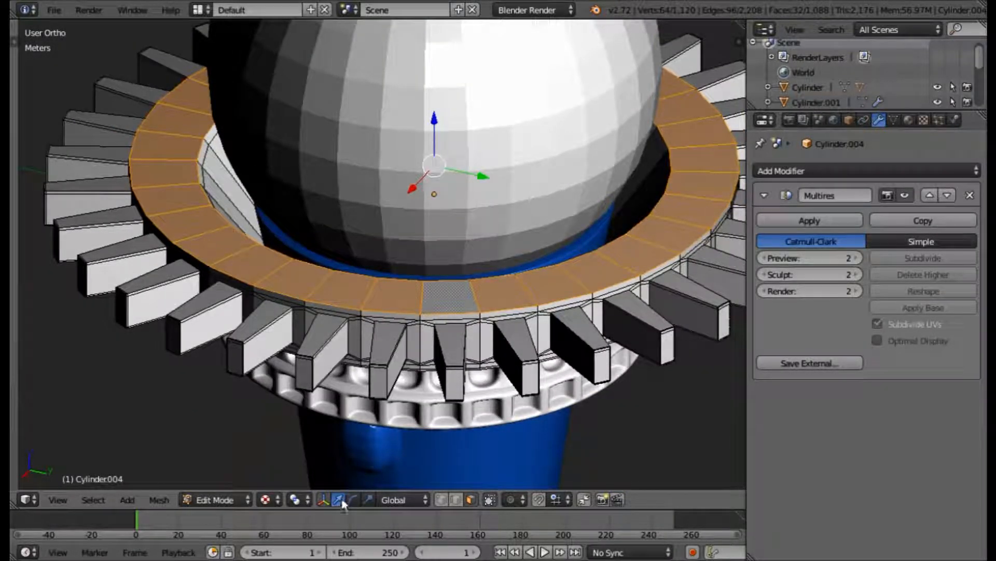
pyautogui.click(305, 498)
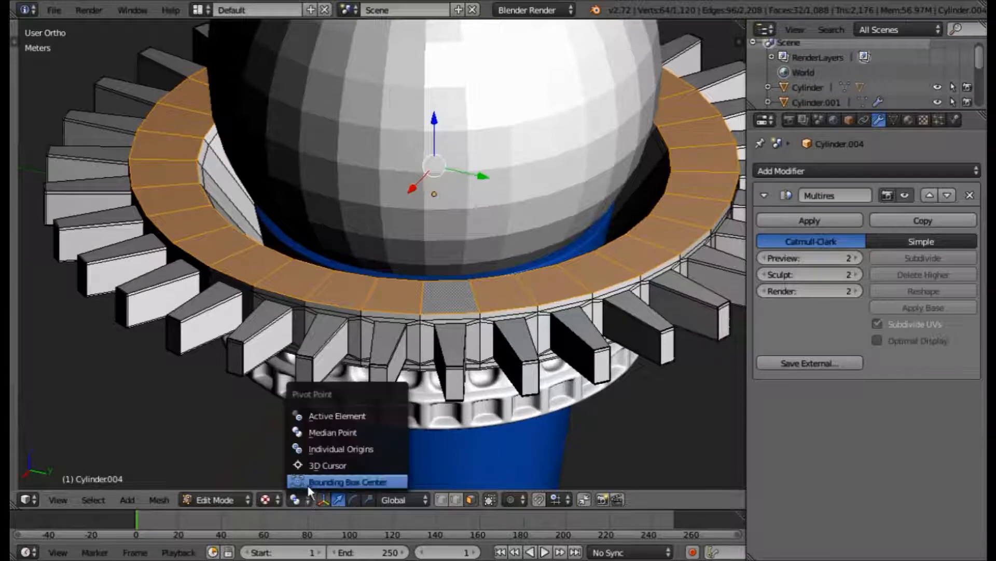
pyautogui.click(310, 449)
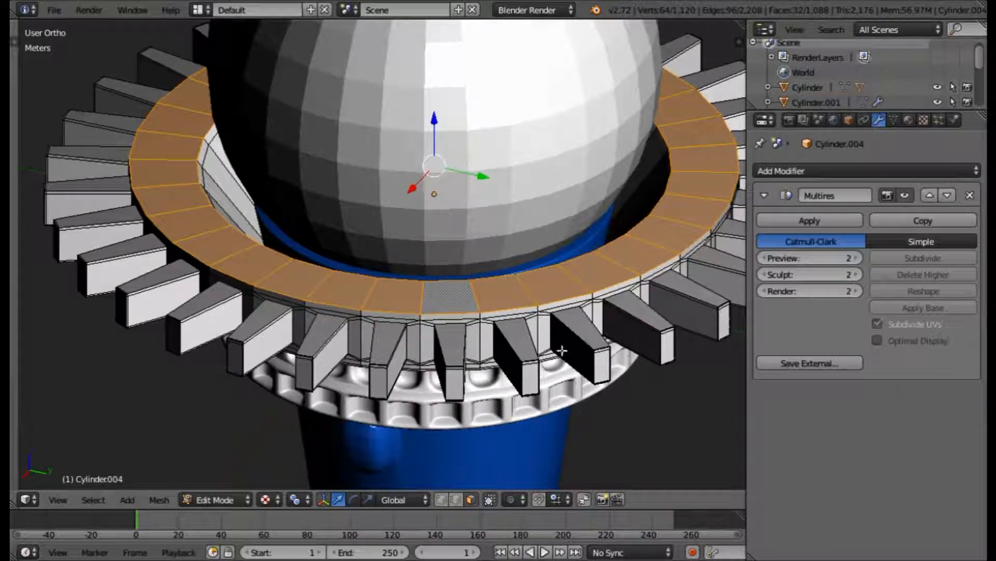
# Step: Try to extrude the upper face loop as one region and scale it inward, and undo the attempt
pyautogui.press('e')
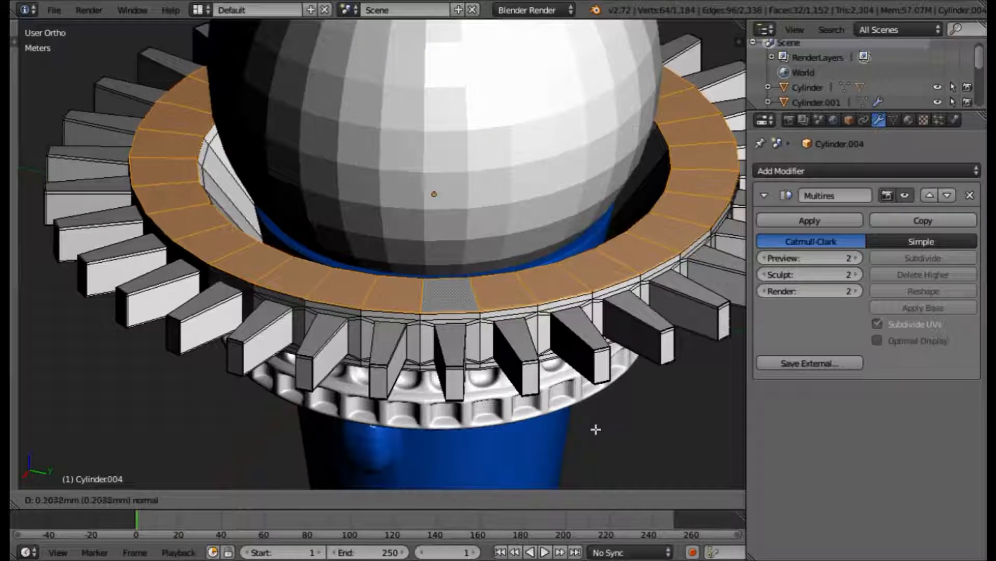
pyautogui.rightClick(595, 434)
pyautogui.press('s')
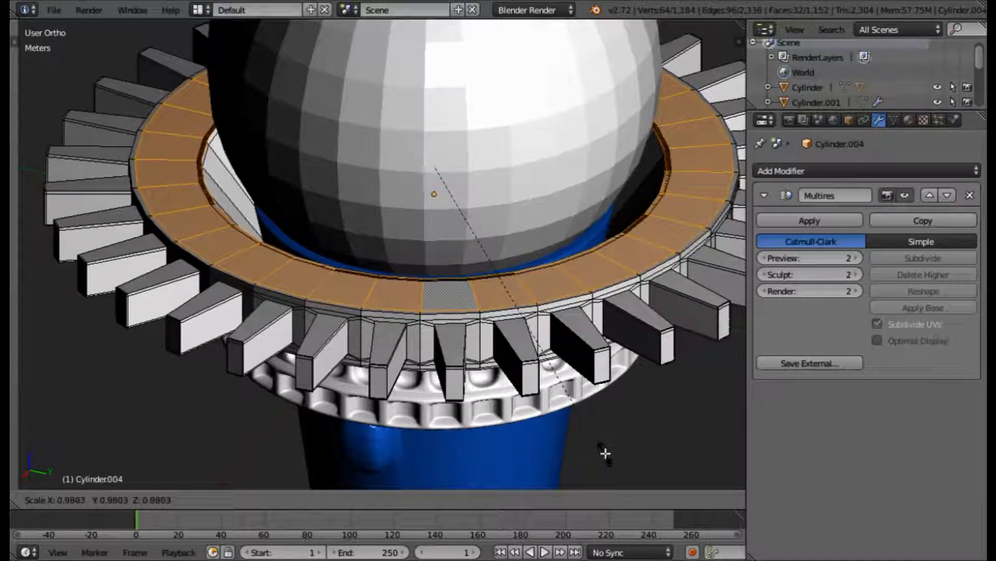
pyautogui.rightClick(604, 448)
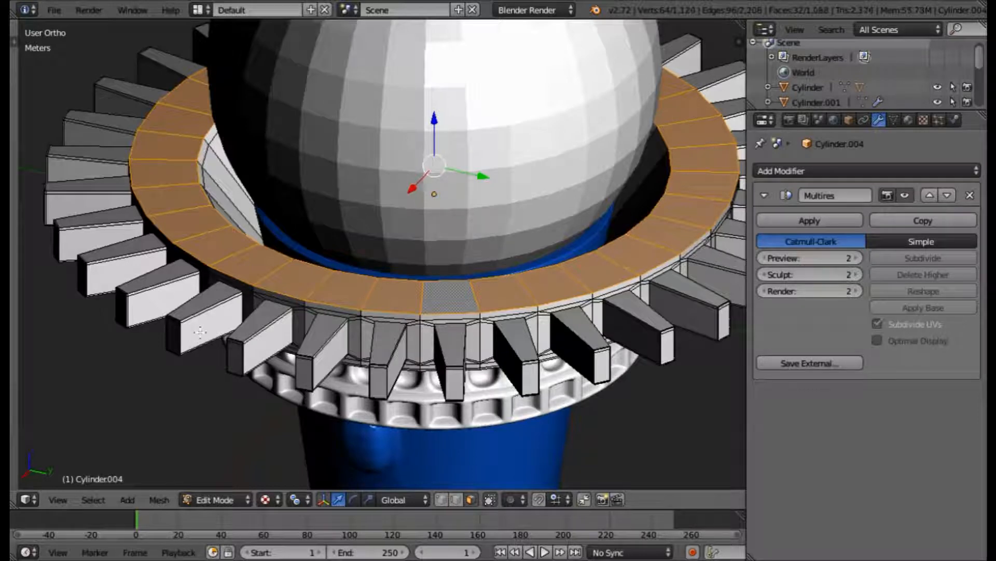
pyautogui.hotkey('ctrl', 'z')
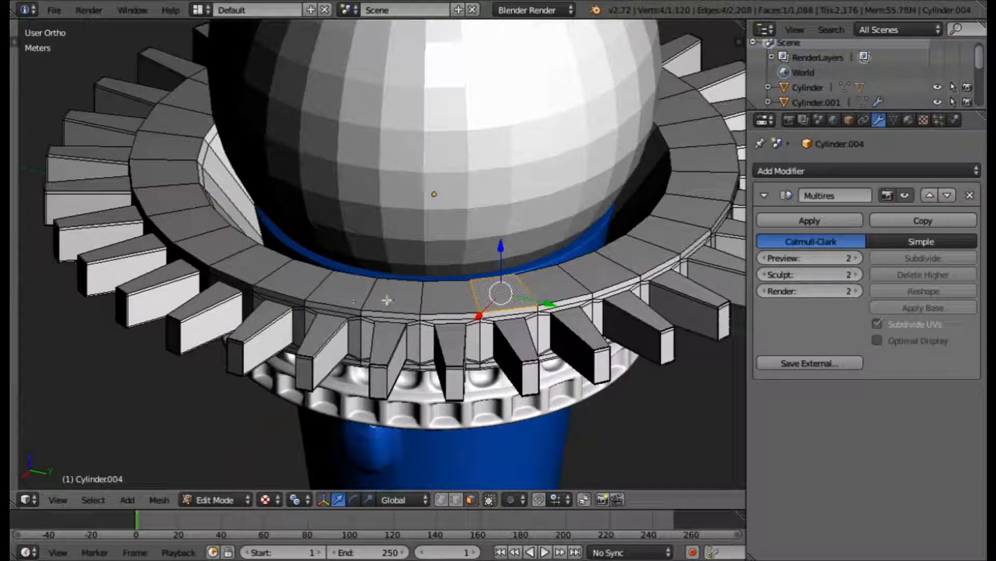
# Step: Reselect the upper face loop, extrude its faces individually with zero offset, and scale each to about 0.535
pyautogui.keyDown('alt'); pyautogui.rightClick(370, 291); pyautogui.keyUp('alt')
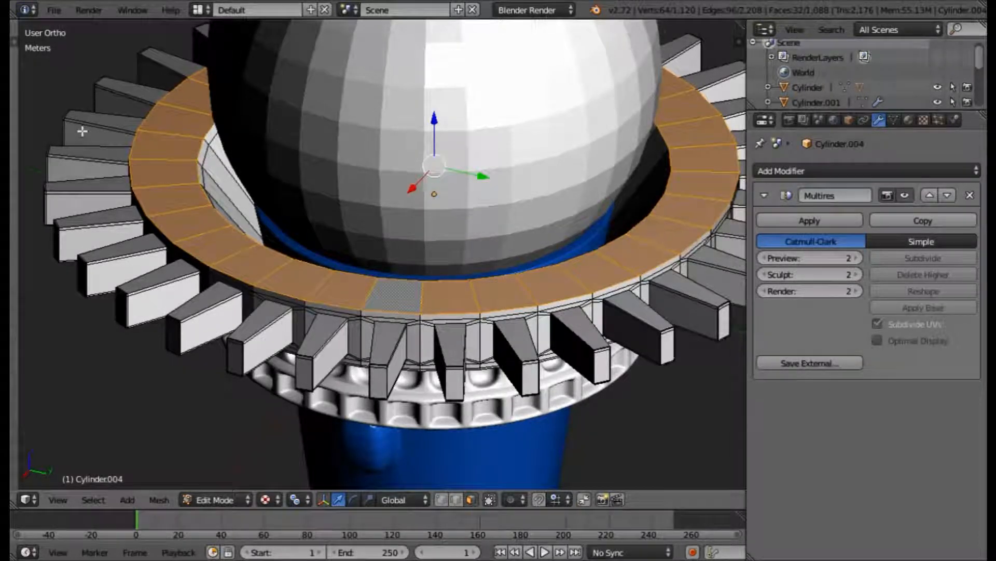
pyautogui.press('t')
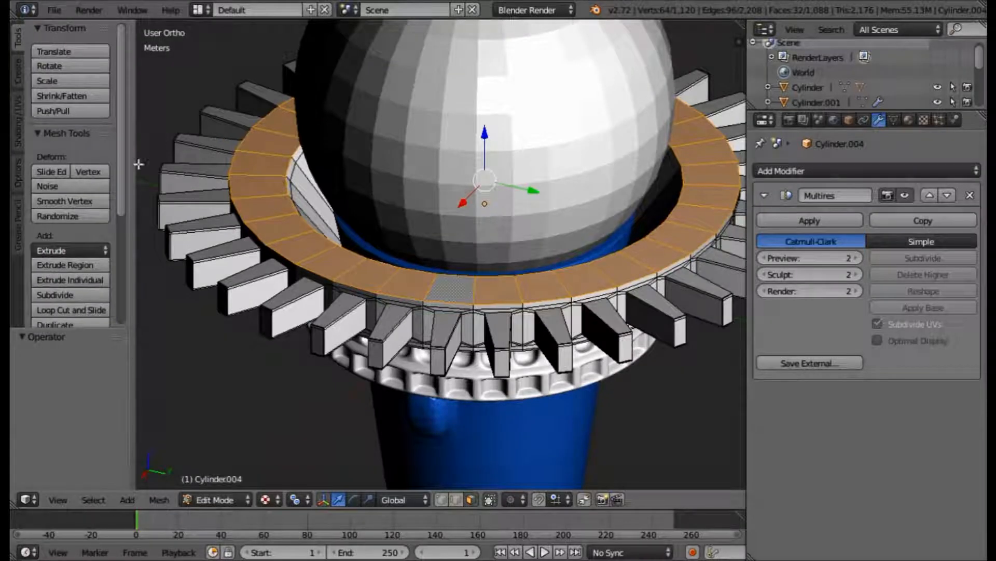
pyautogui.click(90, 277)
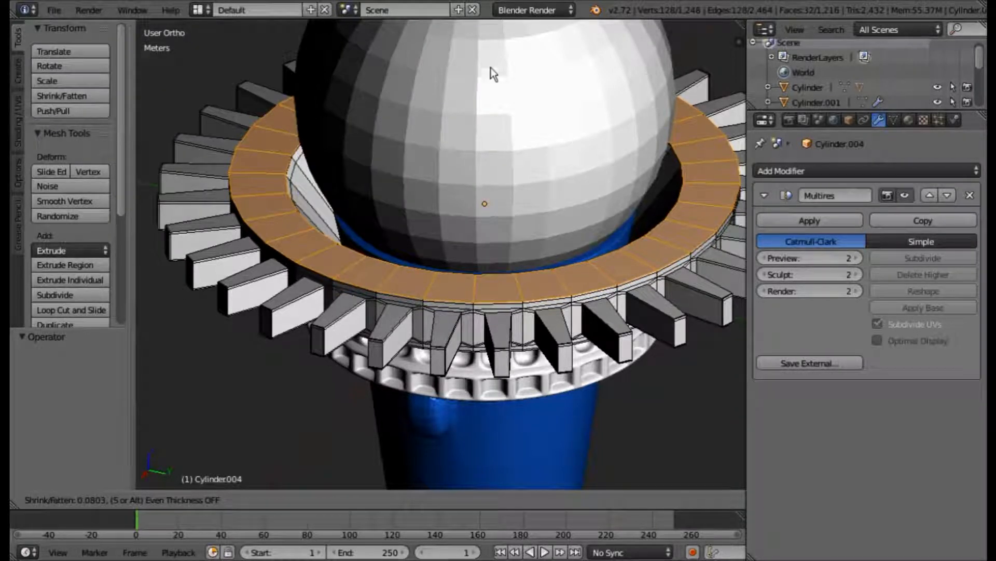
pyautogui.rightClick(572, 471)
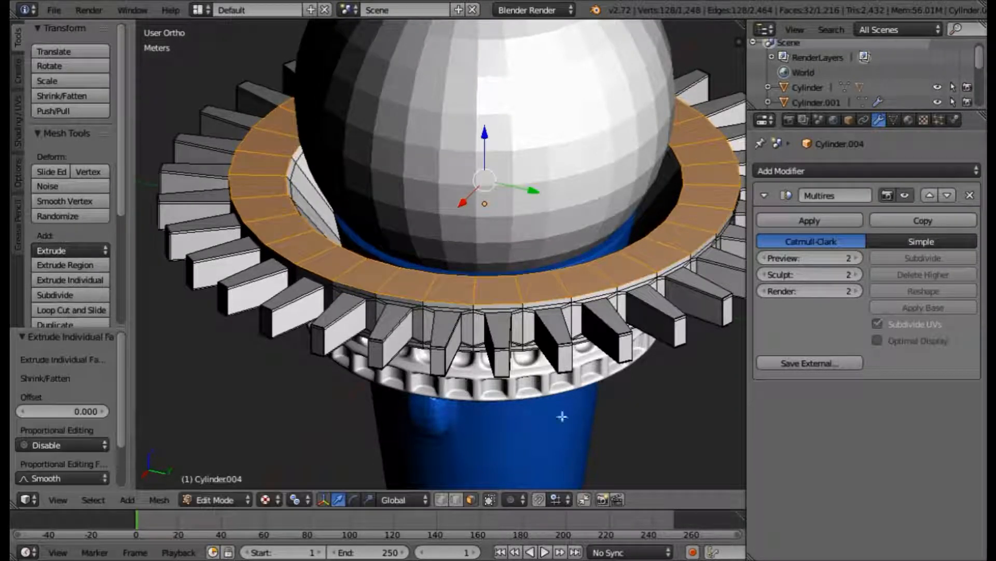
pyautogui.press('s')
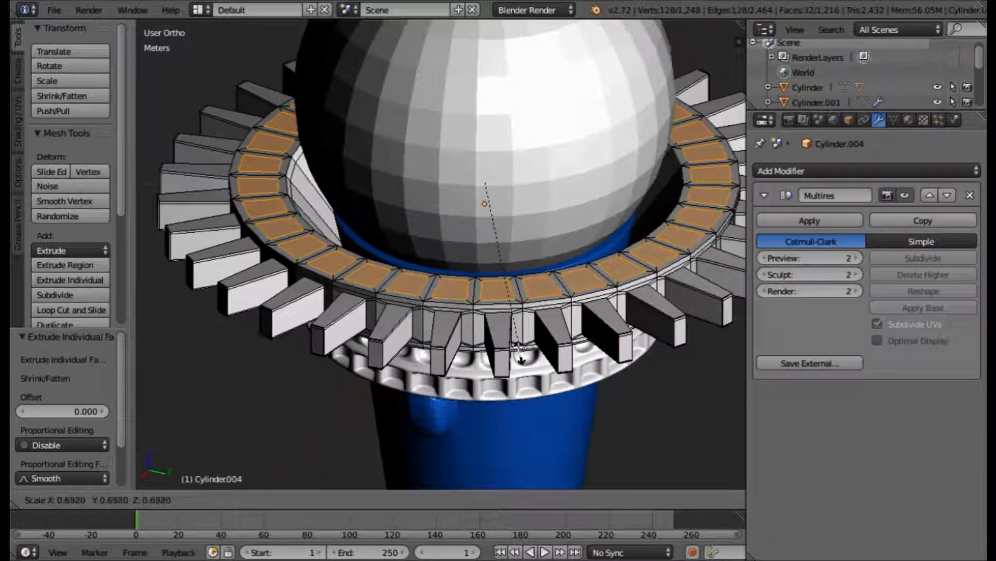
pyautogui.click(493, 316)
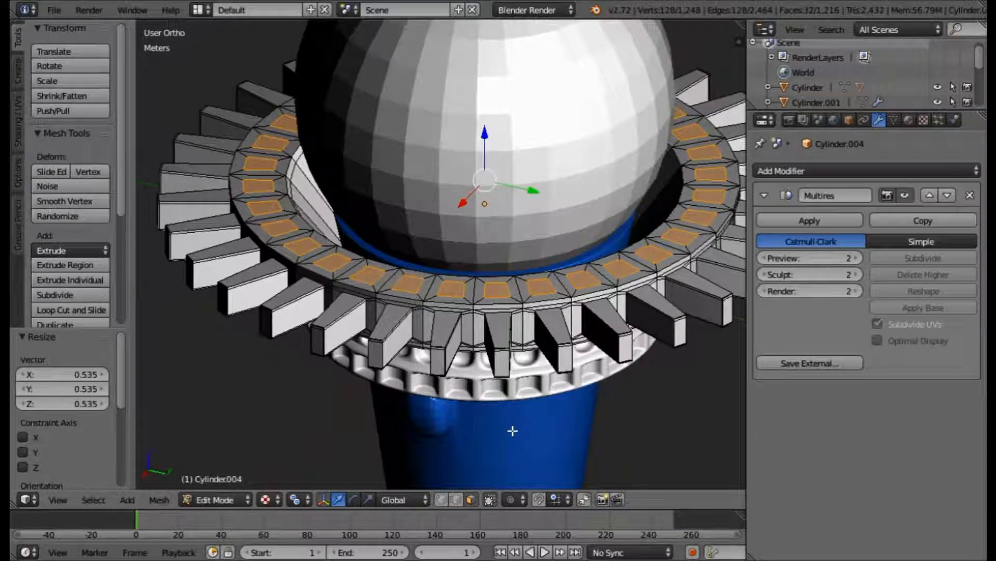
# Step: In the right view, extrude the inset faces upward about 1.42 cm into a ring of blocks
pyautogui.press('KP_3')
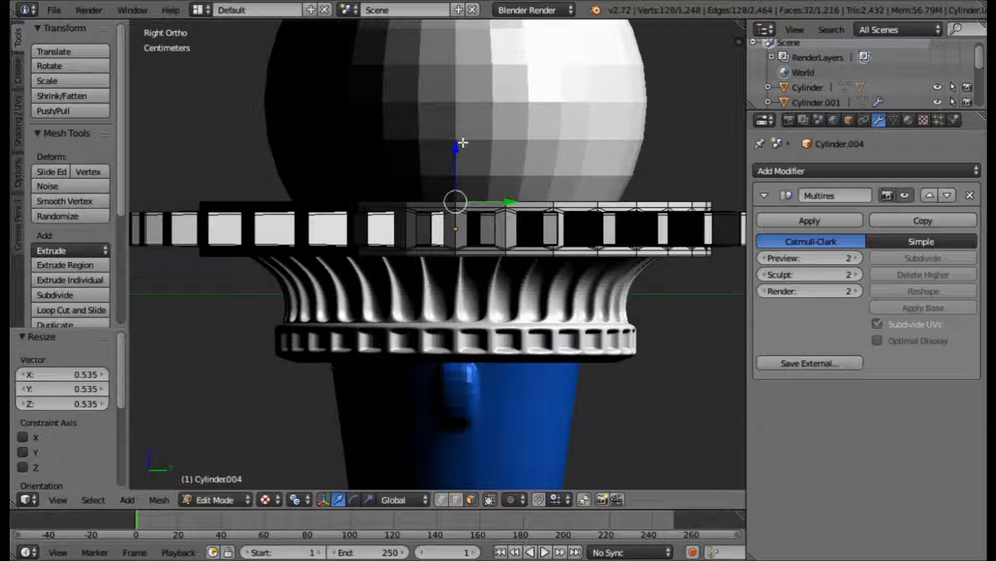
pyautogui.press('e')
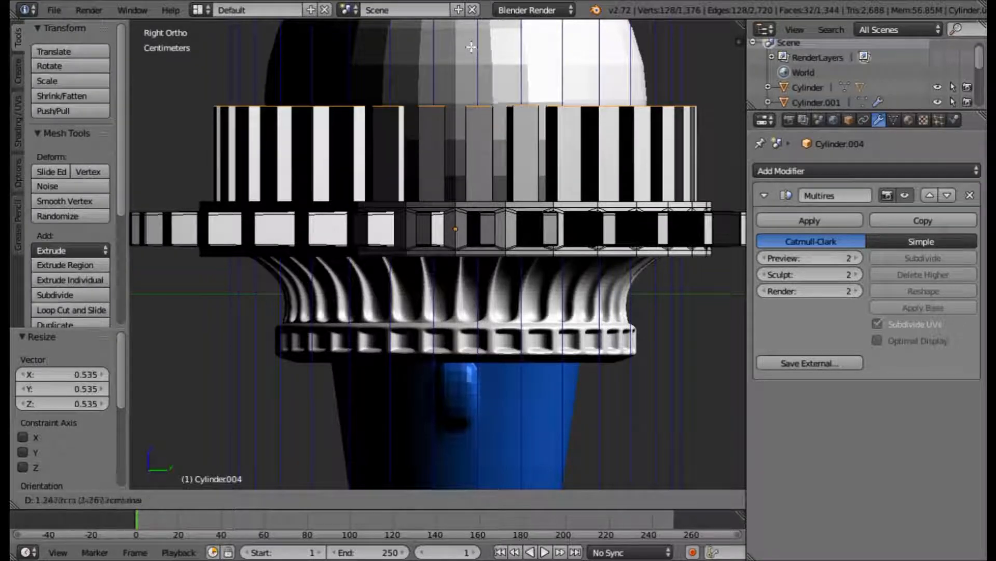
pyautogui.click(472, 42)
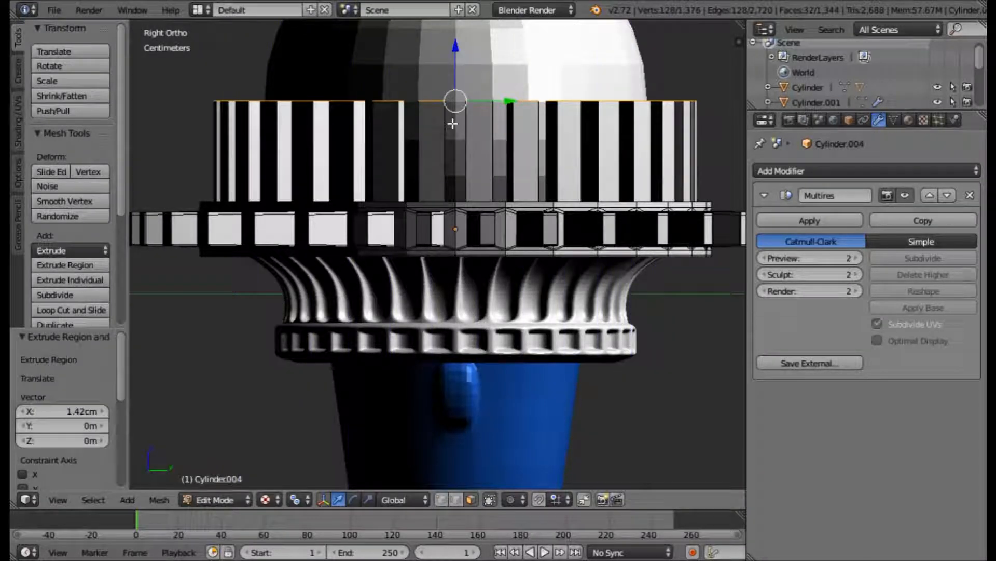
# Step: Try tapering the blocks into spikes by scaling their top faces to about 0.255, and undo the scaling
pyautogui.scroll(-2, 452, 124)
pyautogui.moveTo(450, 145); pyautogui.dragTo(465, 181, button='middle')
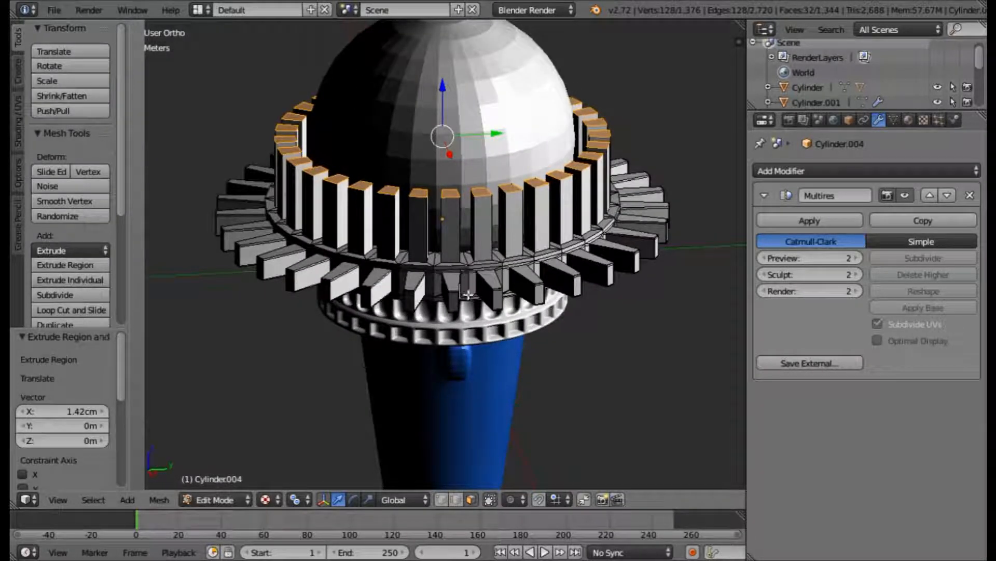
pyautogui.press('s')
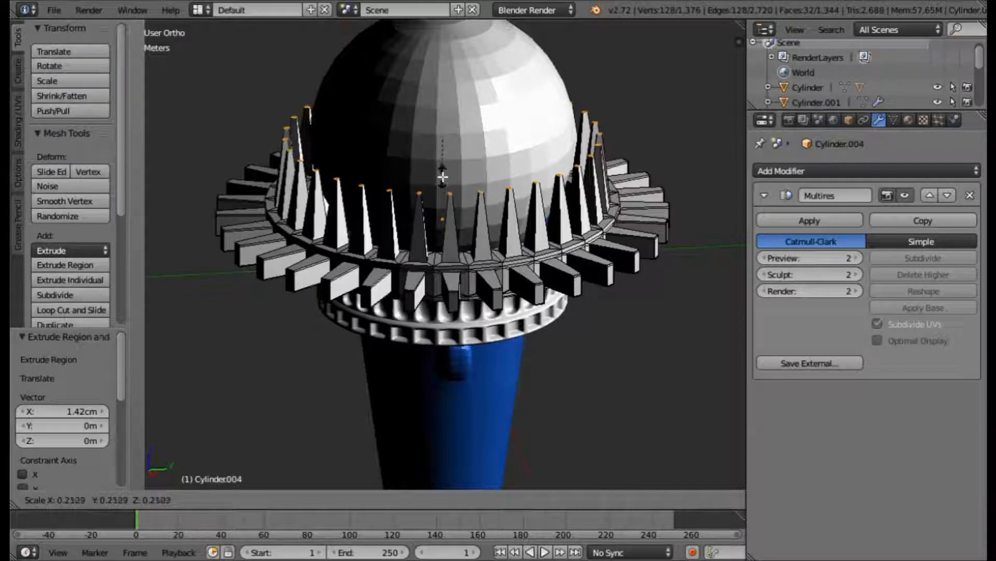
pyautogui.click(443, 177)
pyautogui.moveTo(442, 177); pyautogui.dragTo(452, 250, button='middle')
pyautogui.scroll(1, 454, 236)
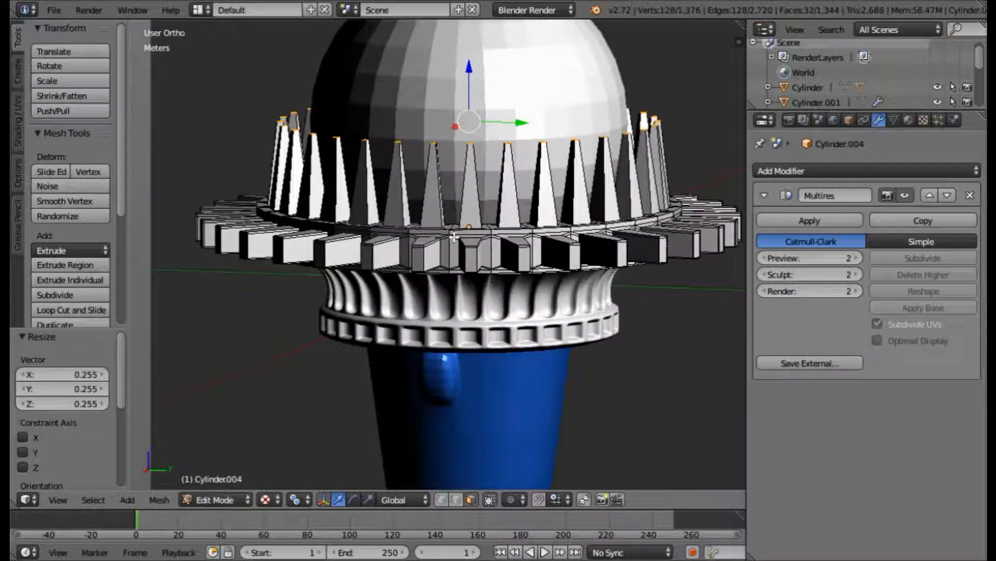
pyautogui.scroll(1, 457, 183)
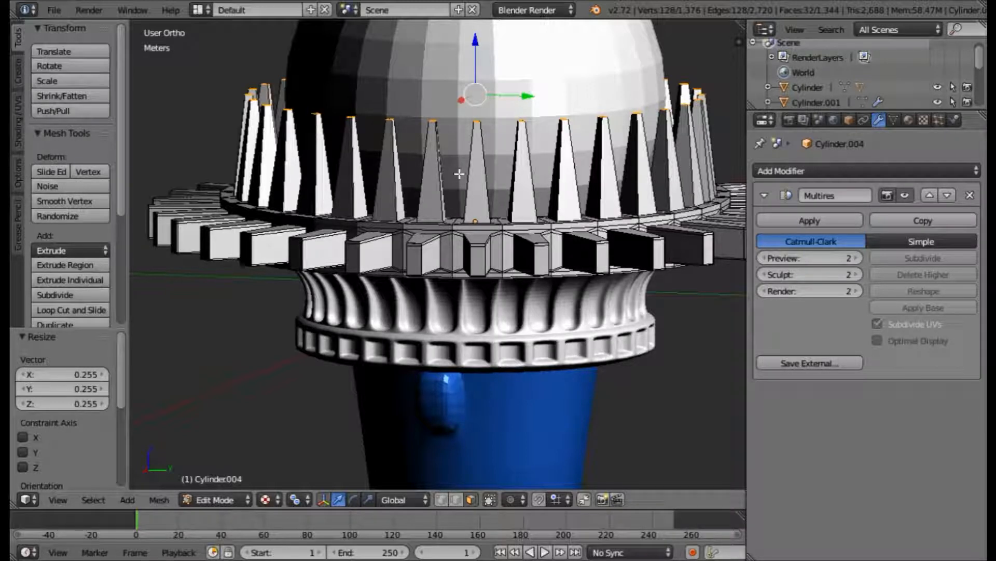
pyautogui.hotkey('ctrl', 'z')
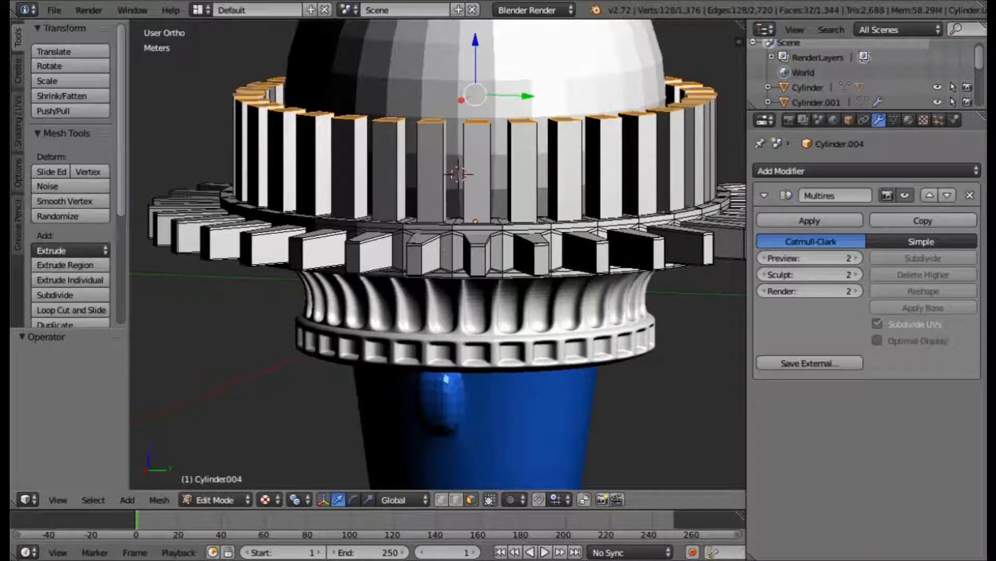
# Step: Lower the blocks' top faces along Z until the blocks are about a quarter of their extruded height
pyautogui.moveTo(475, 44); pyautogui.dragTo(472, 112)
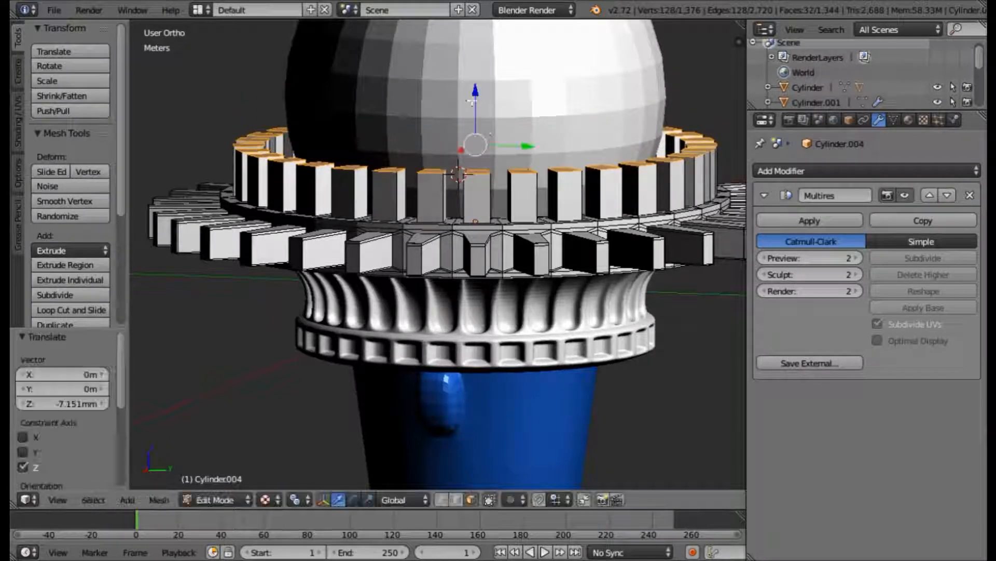
pyautogui.moveTo(478, 110); pyautogui.dragTo(514, 221)
pyautogui.click(517, 227)
pyautogui.moveTo(478, 187); pyautogui.dragTo(500, 142)
pyautogui.click(500, 142)
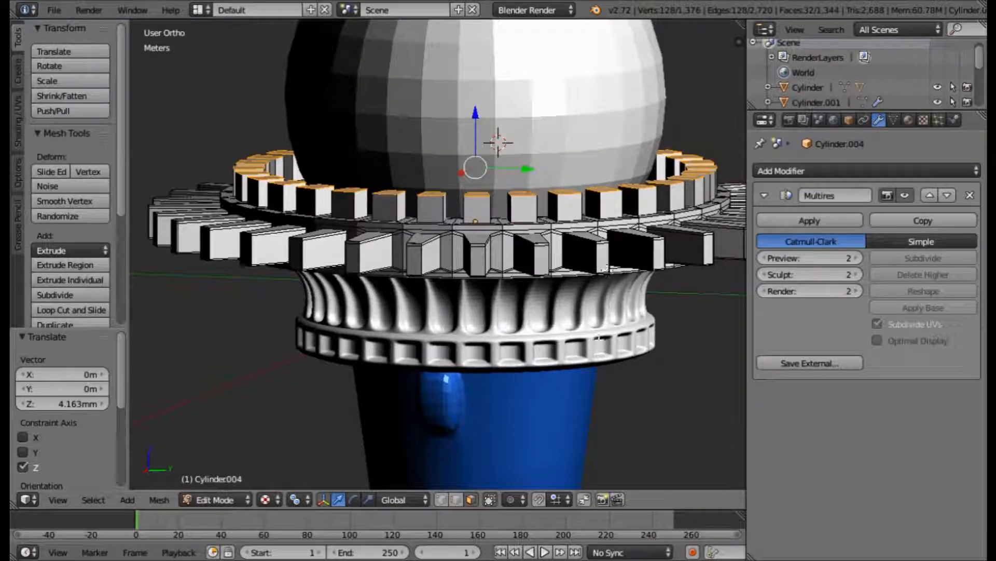
# Step: Set the pivot point to Median Point and scale the blocks' top faces inward to about 0.975
pyautogui.moveTo(586, 354); pyautogui.dragTo(445, 430, button='middle')
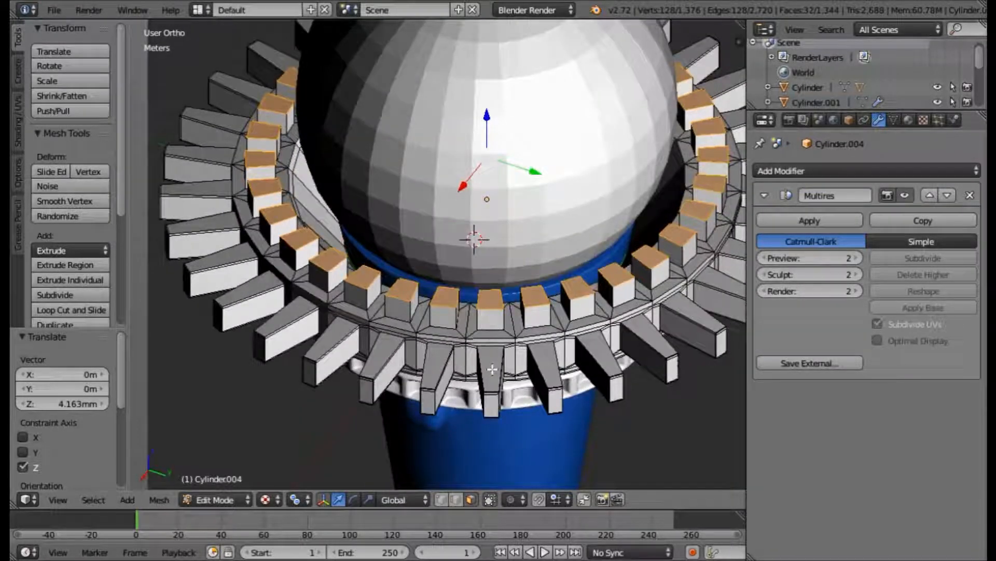
pyautogui.click(297, 499)
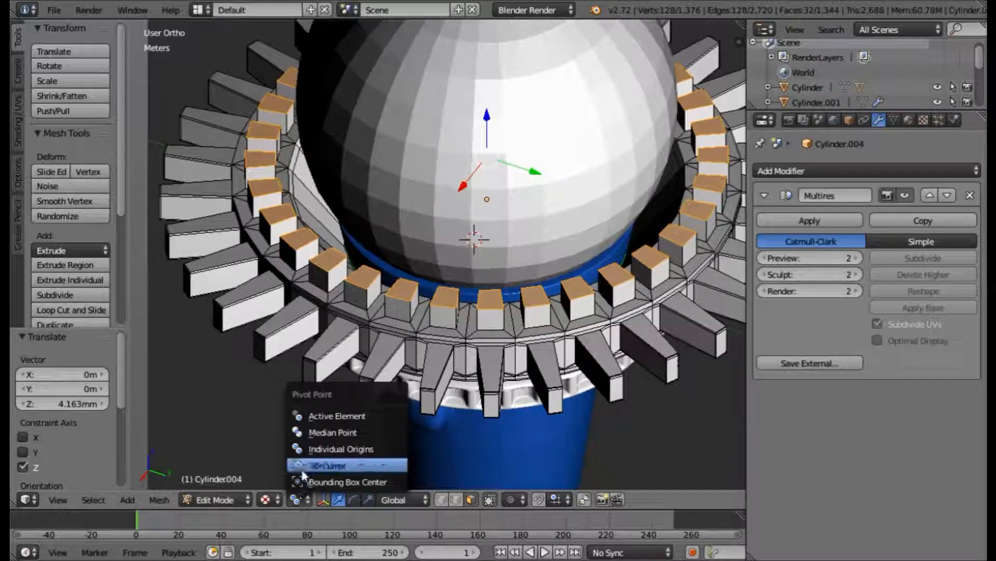
pyautogui.click(318, 432)
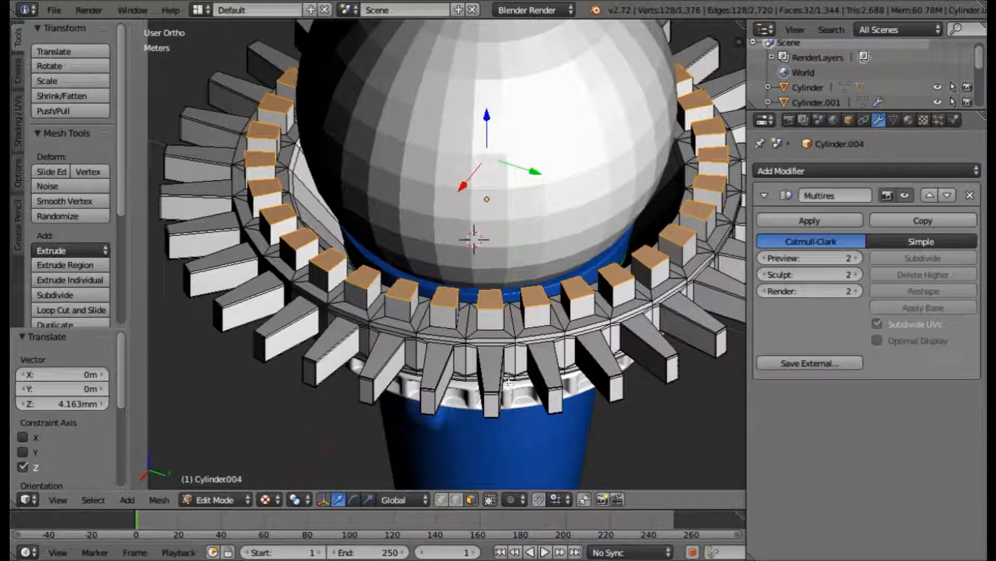
pyautogui.press('s')
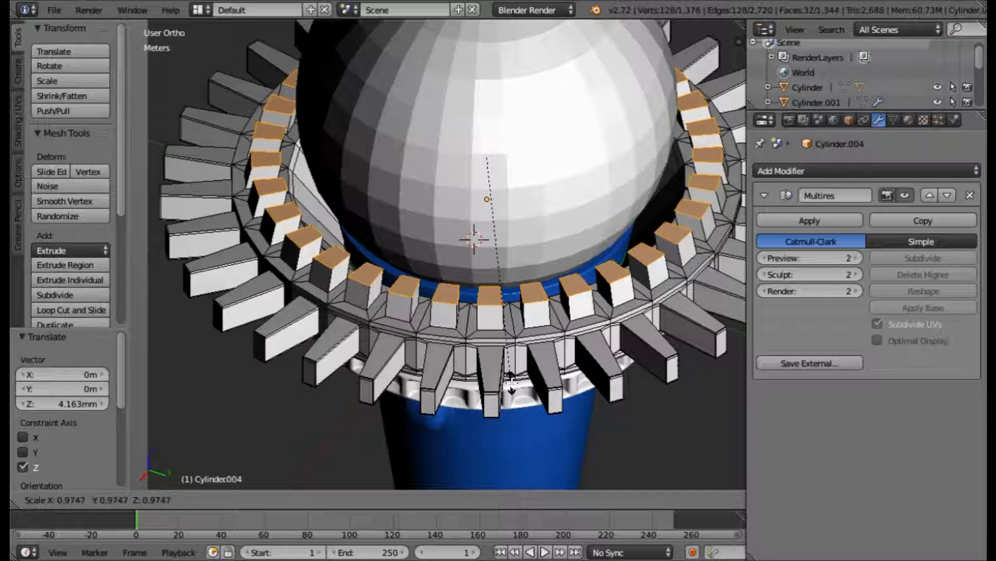
pyautogui.click(511, 383)
# Step: Extrude the blocks' top faces and raise the new faces about 4.48 mm along Z
pyautogui.moveTo(519, 375); pyautogui.dragTo(539, 356, button='middle')
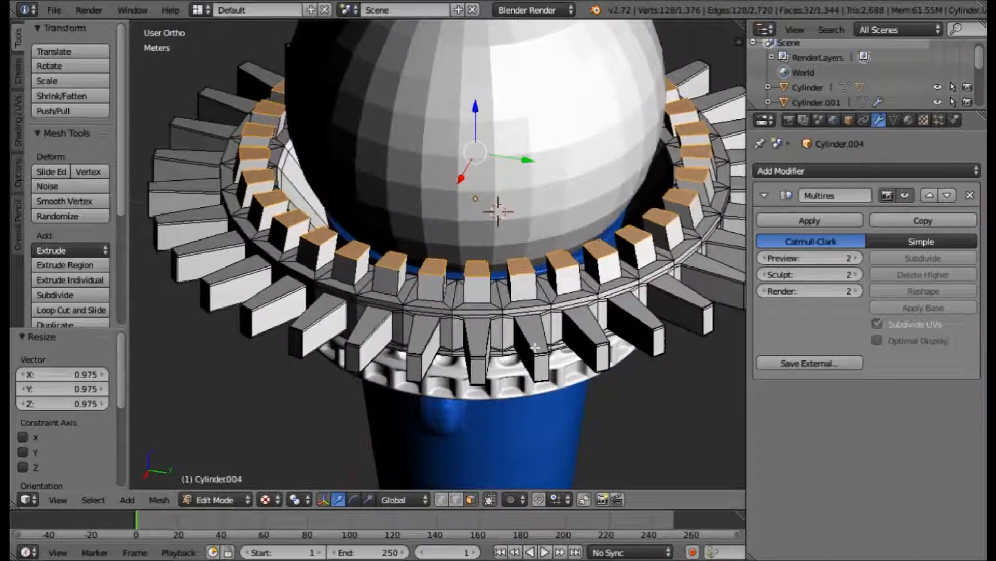
pyautogui.press('e')
pyautogui.rightClick(522, 263)
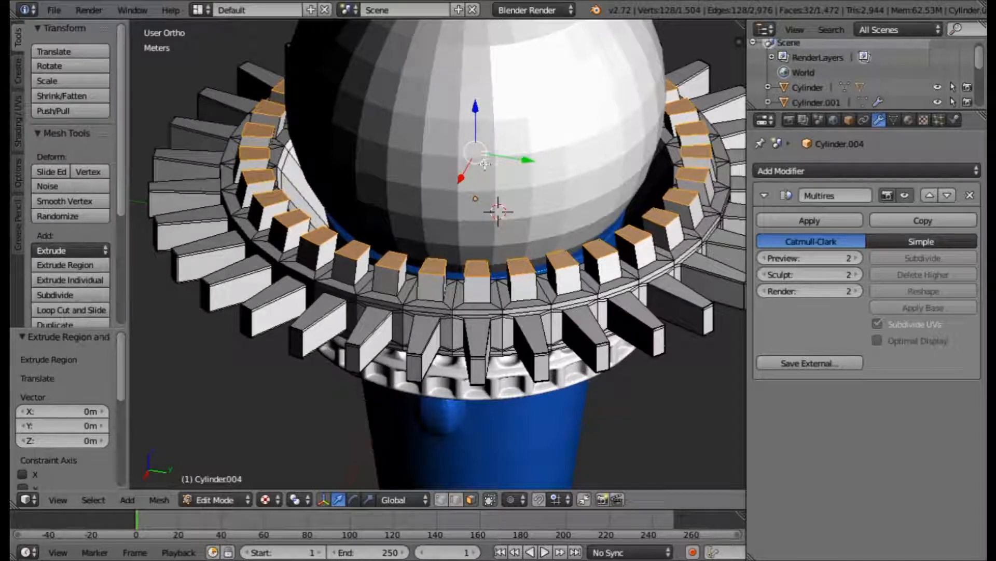
pyautogui.press('g')
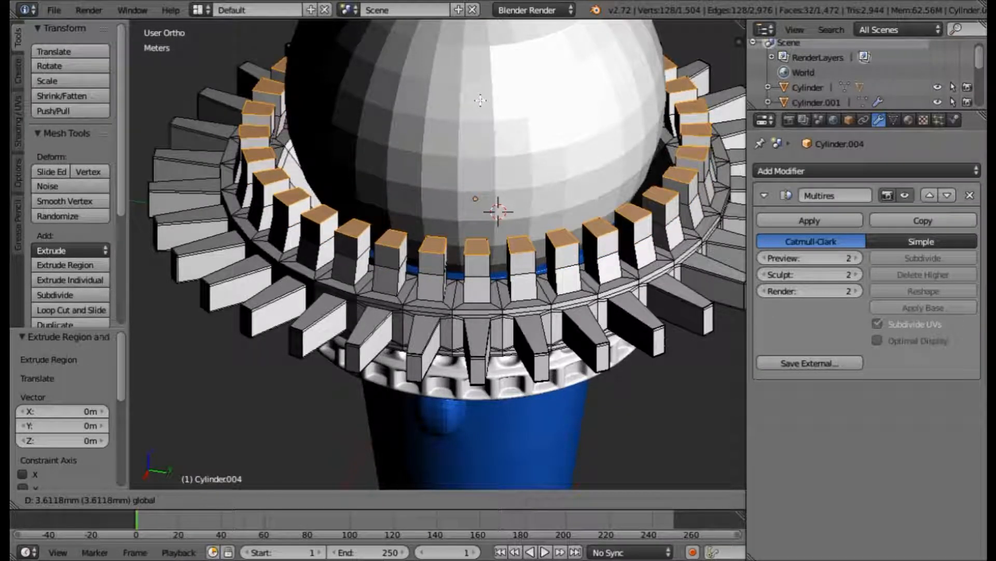
pyautogui.press('z')
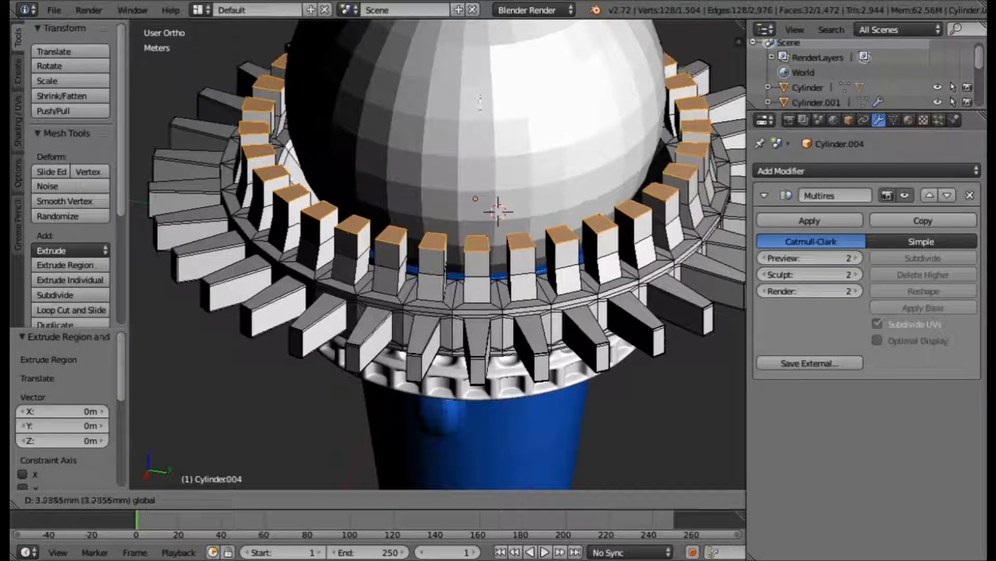
pyautogui.click(480, 98)
# Step: Set the pivot point to Individual Origins and taper each block by scaling its top face to about 0.874
pyautogui.moveTo(556, 332); pyautogui.dragTo(527, 337, button='middle')
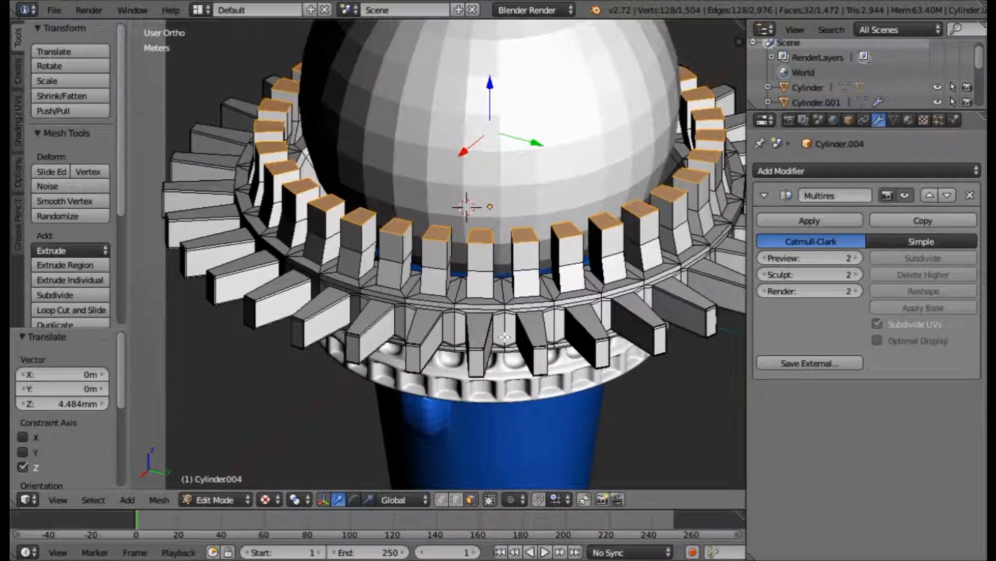
pyautogui.press('s')
pyautogui.rightClick(382, 448)
pyautogui.click(321, 499)
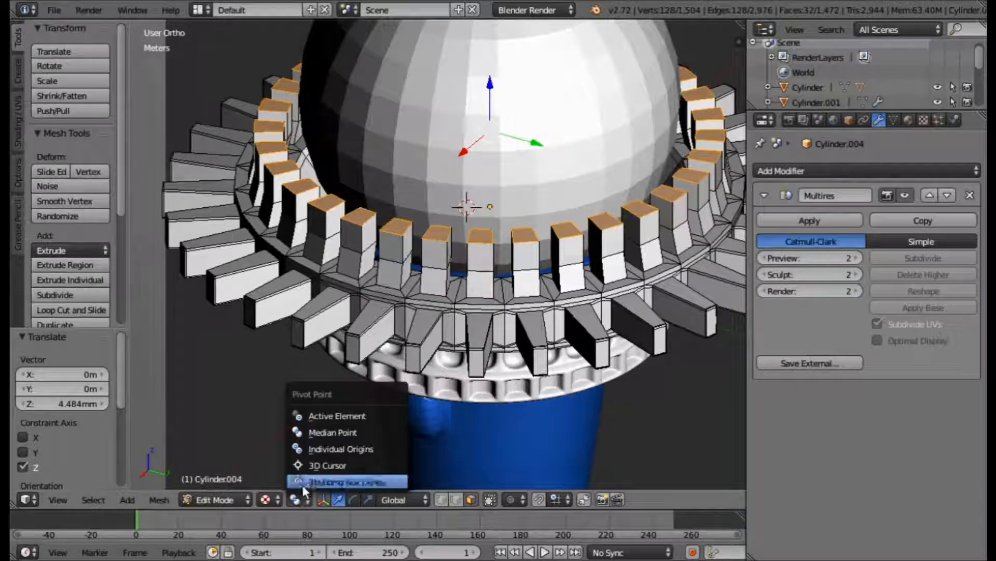
pyautogui.click(304, 448)
pyautogui.press('s')
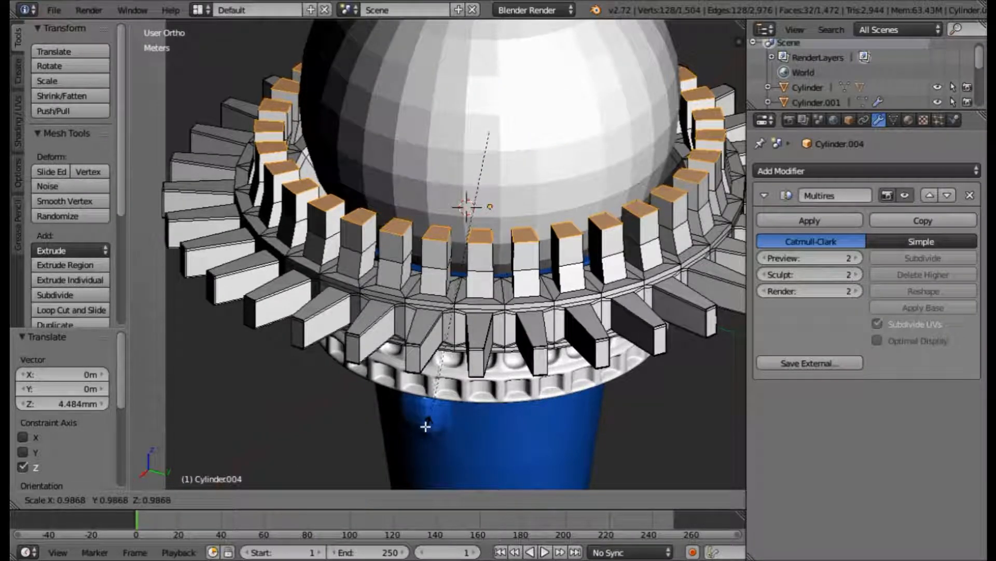
pyautogui.click(403, 403)
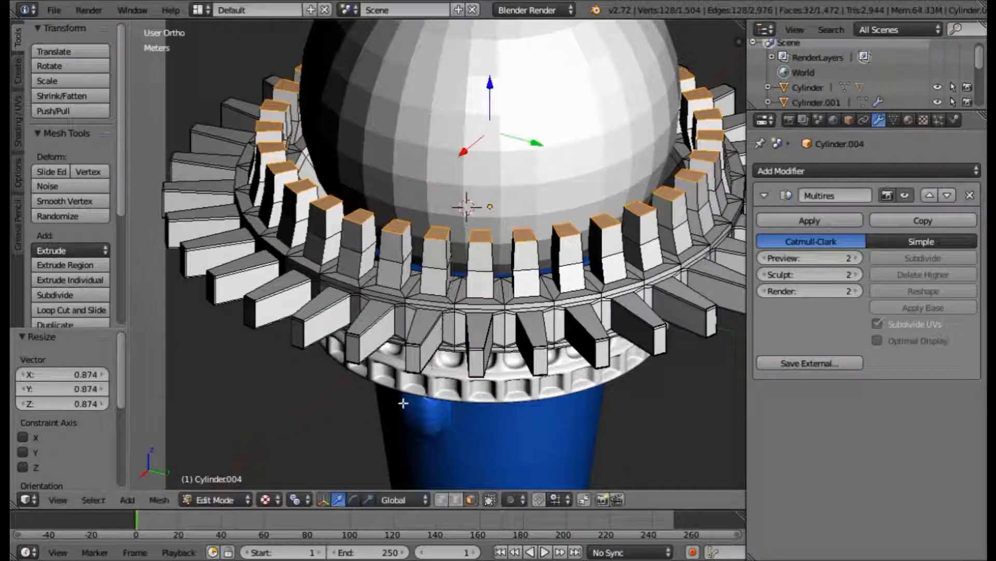
# Step: Switch the pivot point to Median Point and scale the ring of top faces outward to about 1.016
pyautogui.click(296, 499)
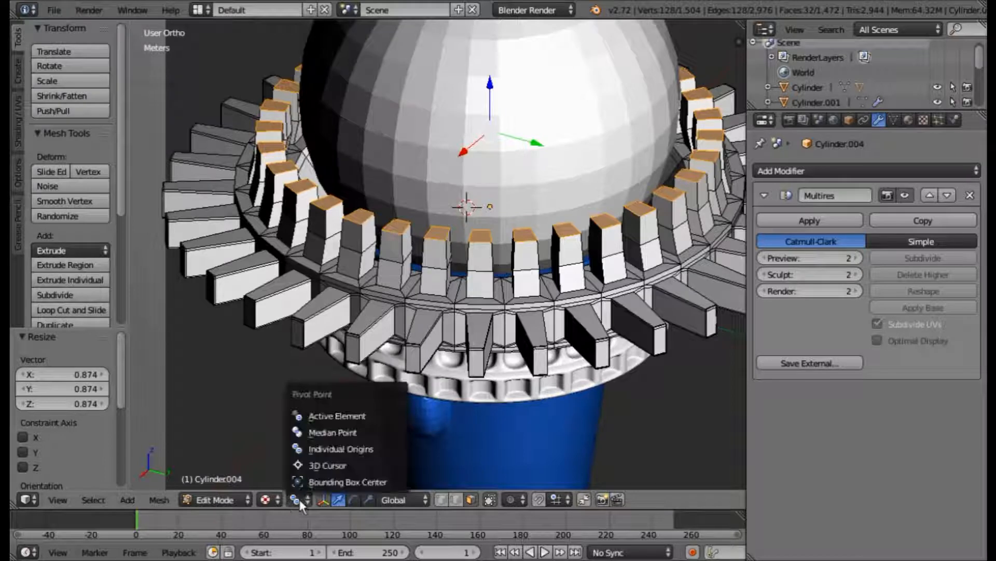
pyautogui.click(310, 433)
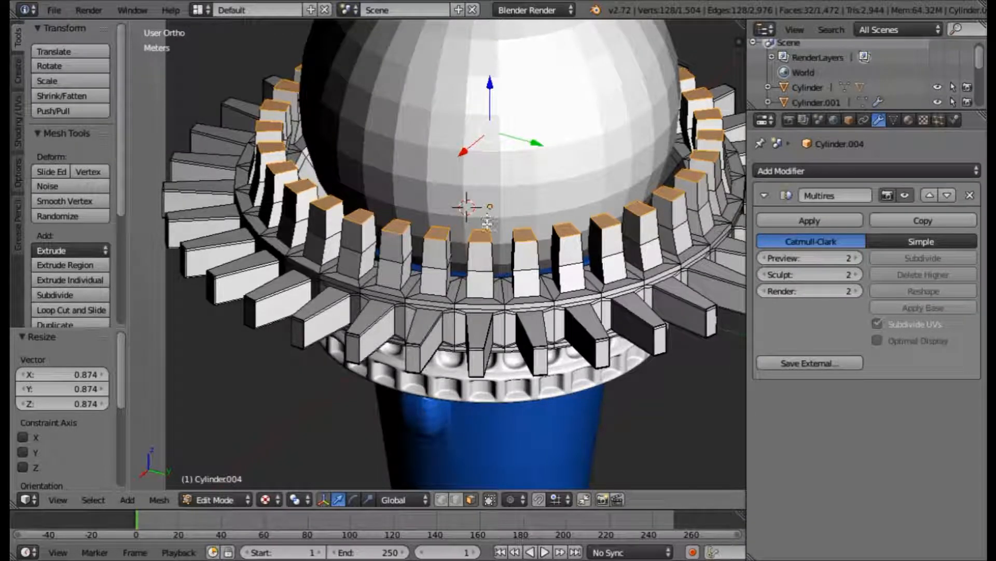
pyautogui.press('s')
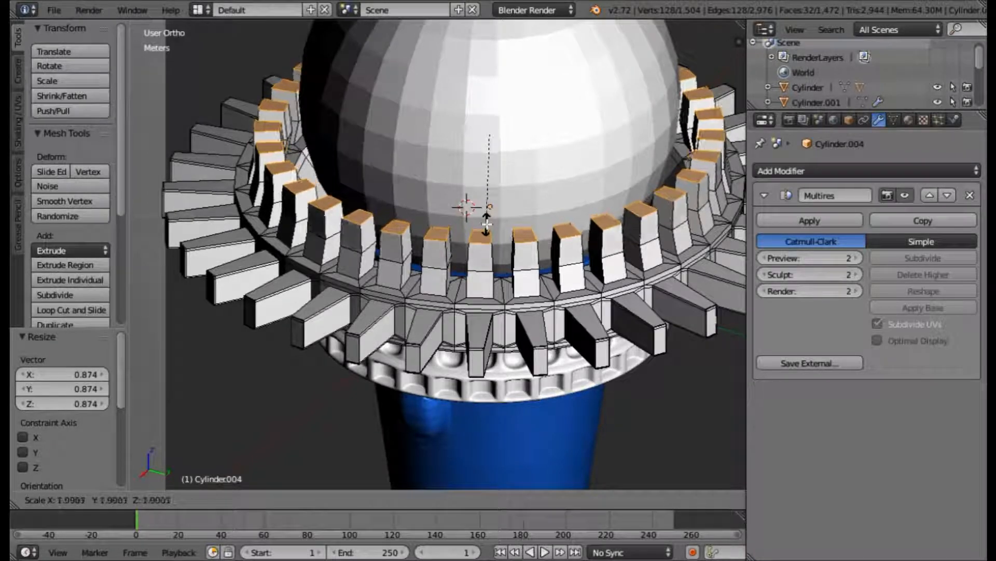
pyautogui.click(487, 224)
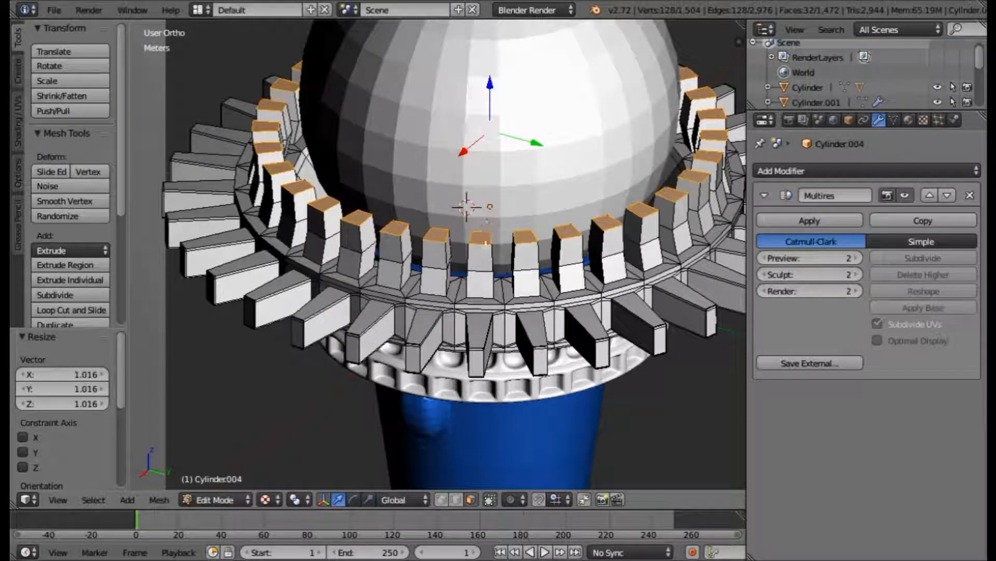
# Step: Extrude the top faces again about 5.55 mm upward along Z and flare the ring outward by scaling to about 1.126
pyautogui.press('e')
pyautogui.rightClick(471, 267)
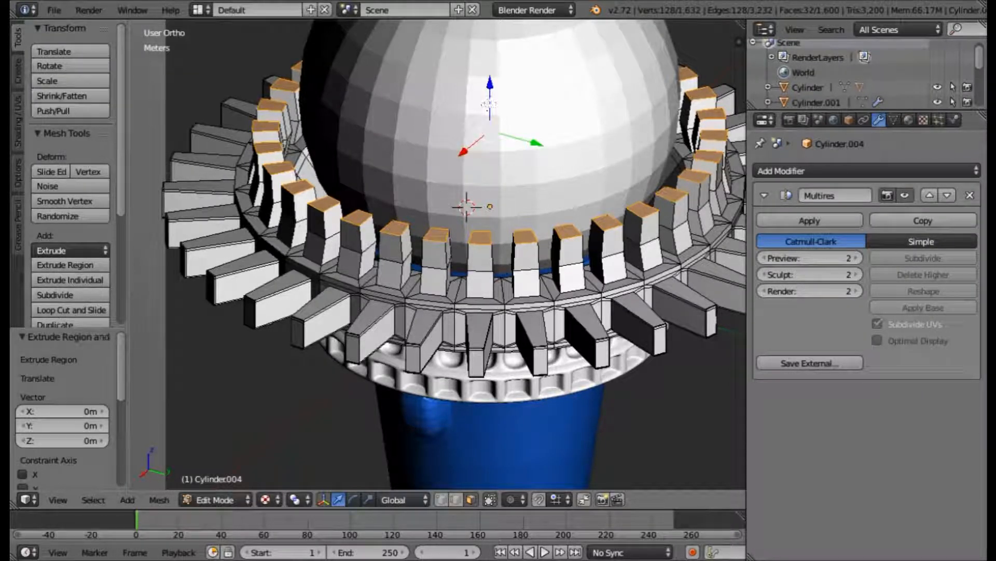
pyautogui.press('g')
pyautogui.press('z')
pyautogui.click(497, 69)
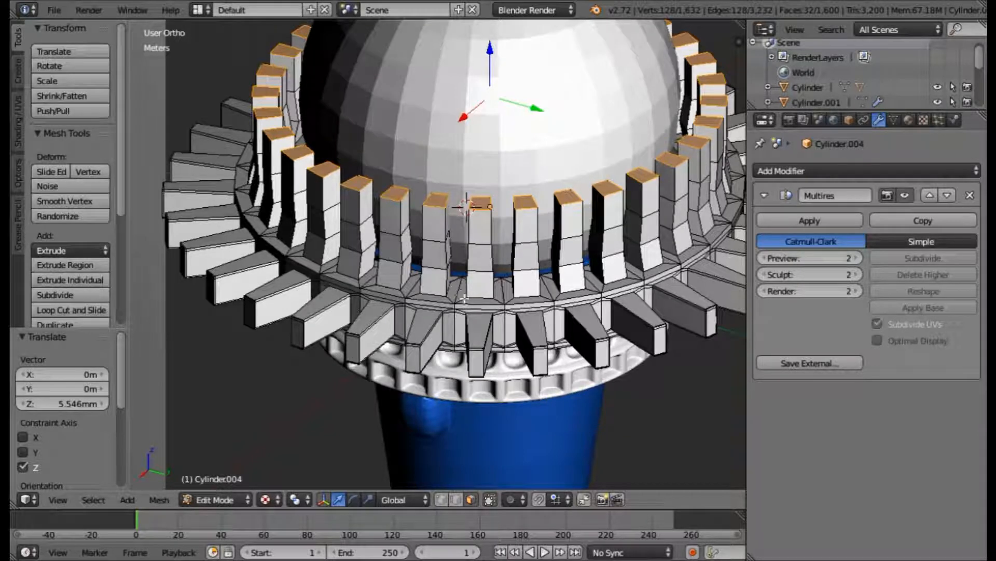
pyautogui.press('s')
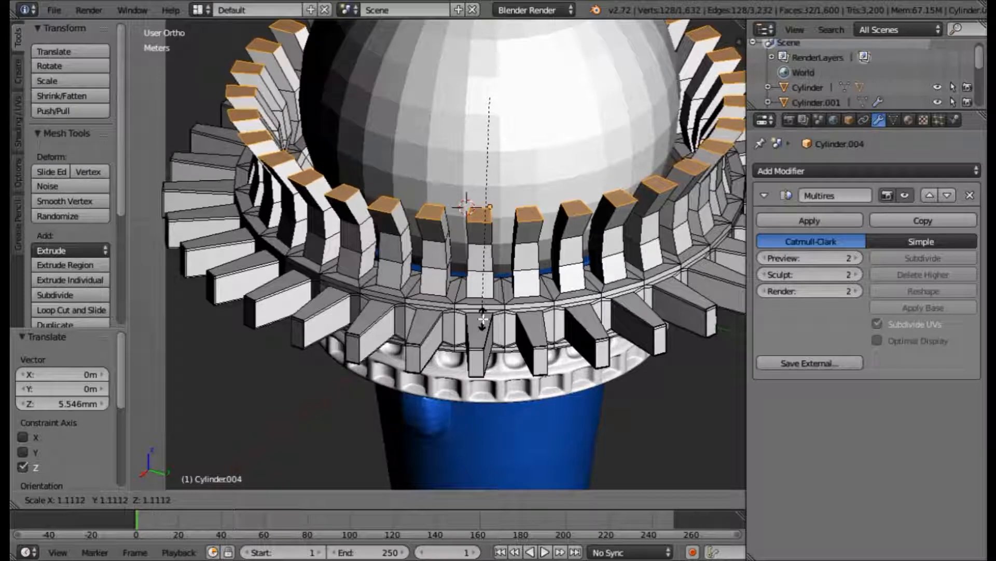
pyautogui.click(483, 317)
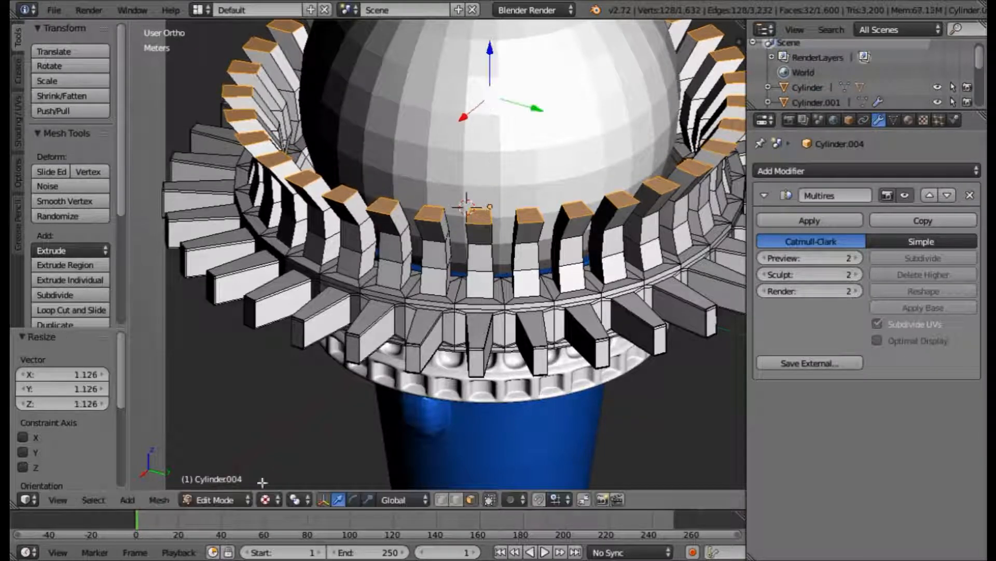
# Step: Taper each flared tip to about 0.617 around Individual Origins, and check the smoothed spikes in Object Mode
pyautogui.click(293, 503)
pyautogui.click(315, 448)
pyautogui.press('s')
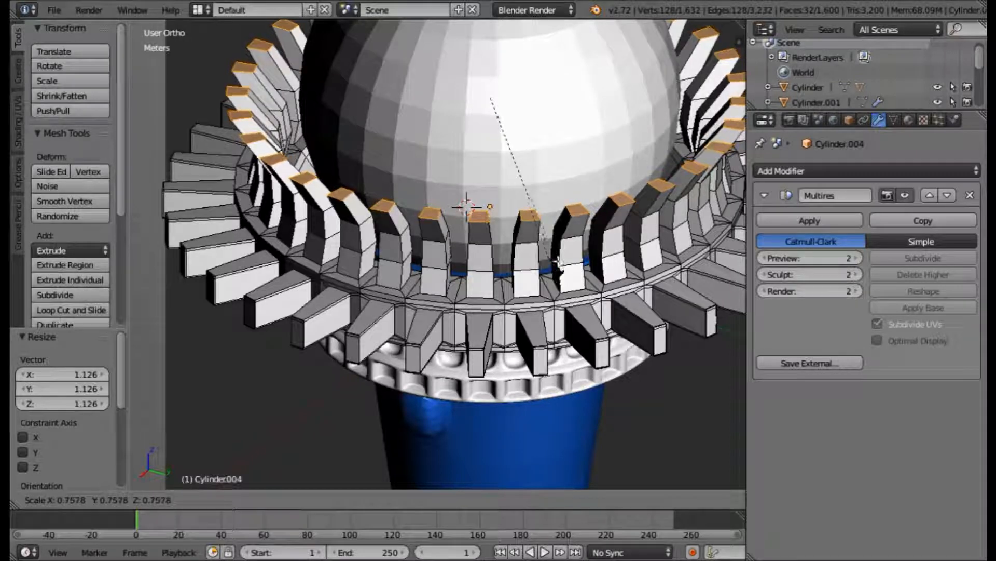
pyautogui.click(560, 244)
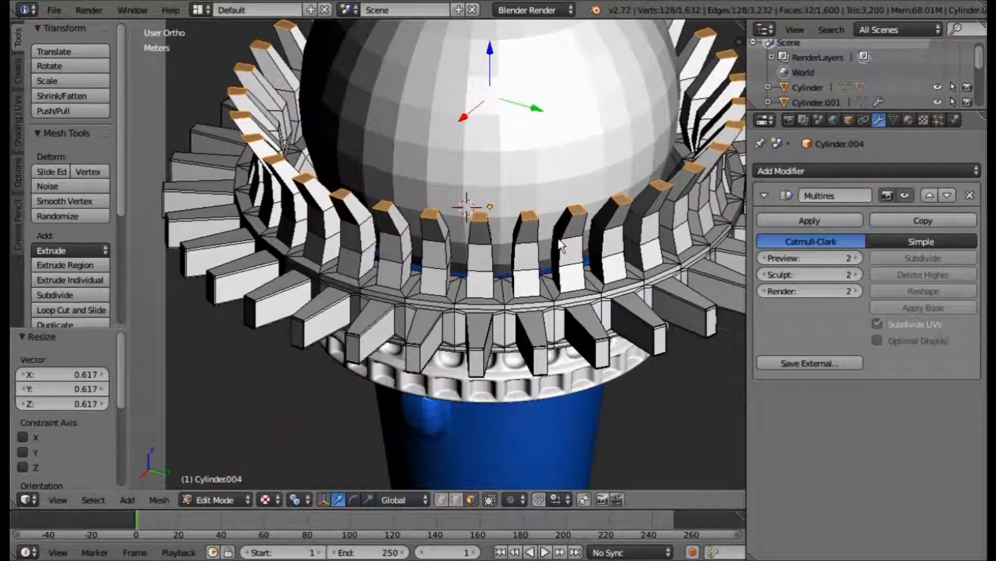
pyautogui.press('Tab')
pyautogui.scroll(-1, 560, 249)
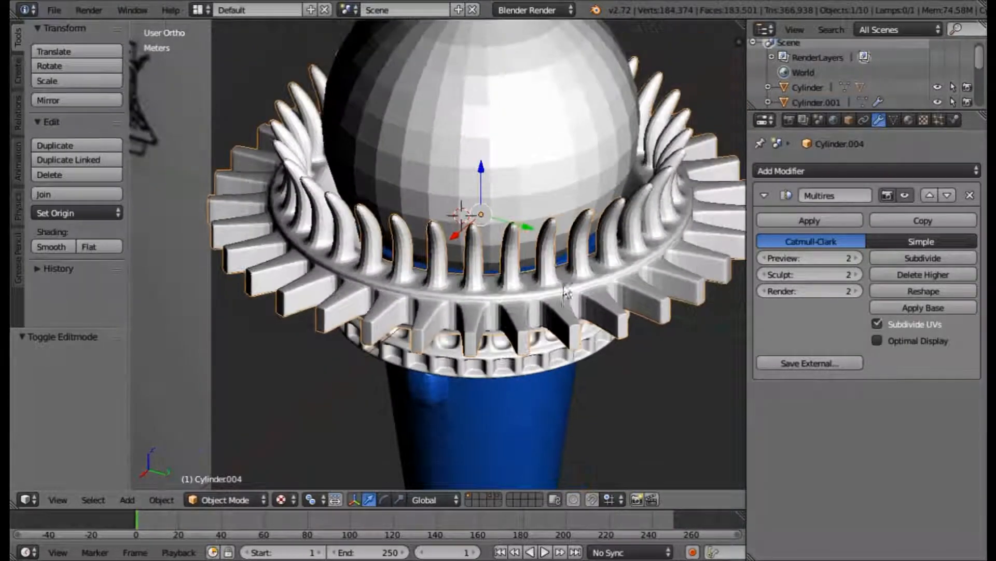
pyautogui.moveTo(574, 285); pyautogui.dragTo(587, 331, button='middle')
# Step: Back in Edit Mode, extrude the spikes' tip faces and raise them about 0.46 mm along Z
pyautogui.press('Tab')
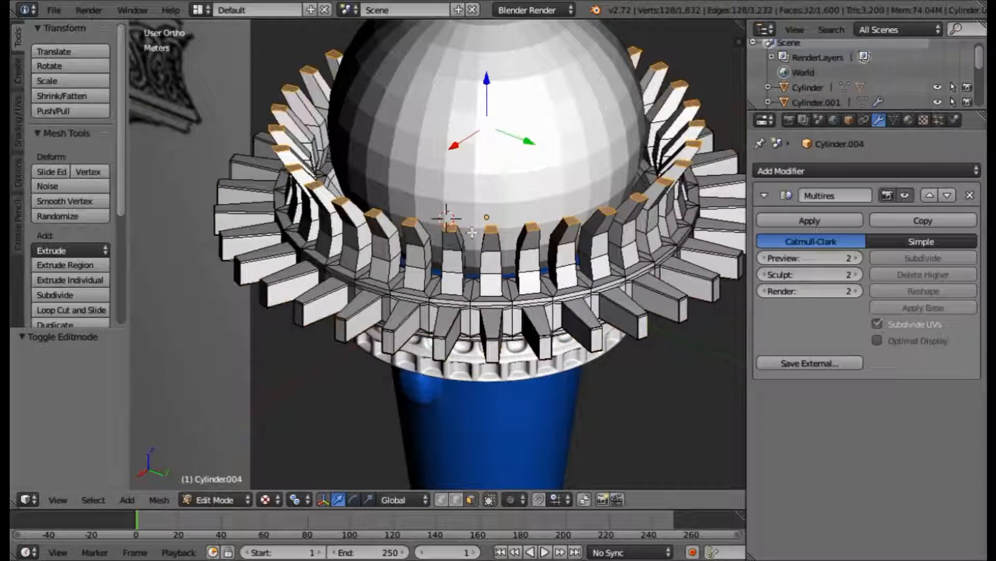
pyautogui.moveTo(472, 232); pyautogui.dragTo(491, 229, button='middle')
pyautogui.scroll(2, 492, 231)
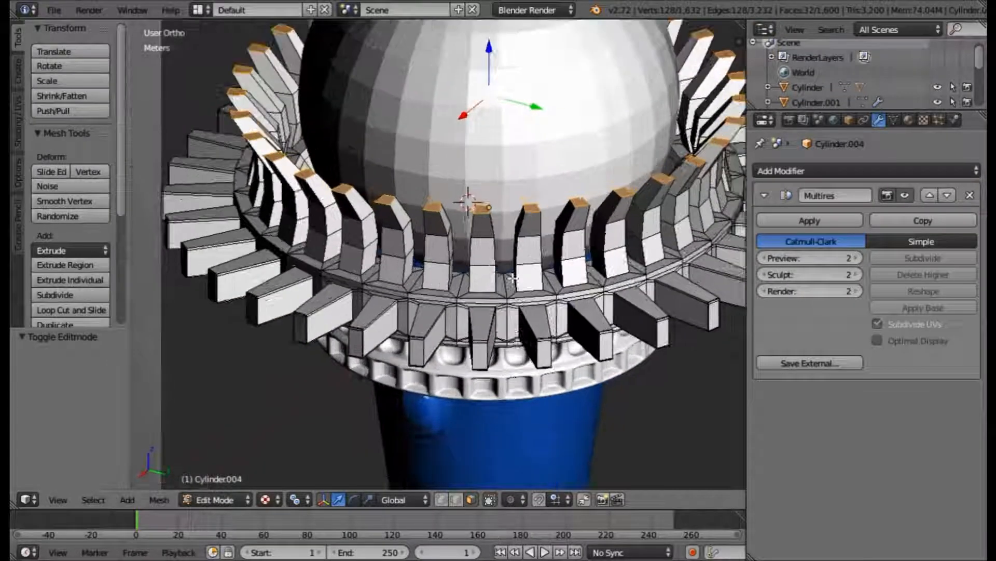
pyautogui.moveTo(511, 269); pyautogui.dragTo(481, 261, button='middle')
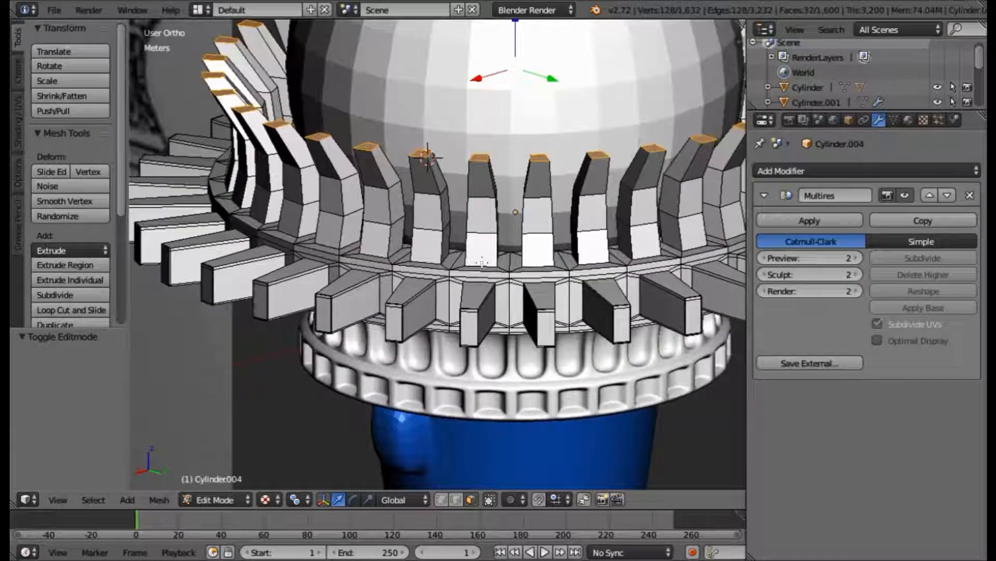
pyautogui.press('e')
pyautogui.rightClick(481, 263)
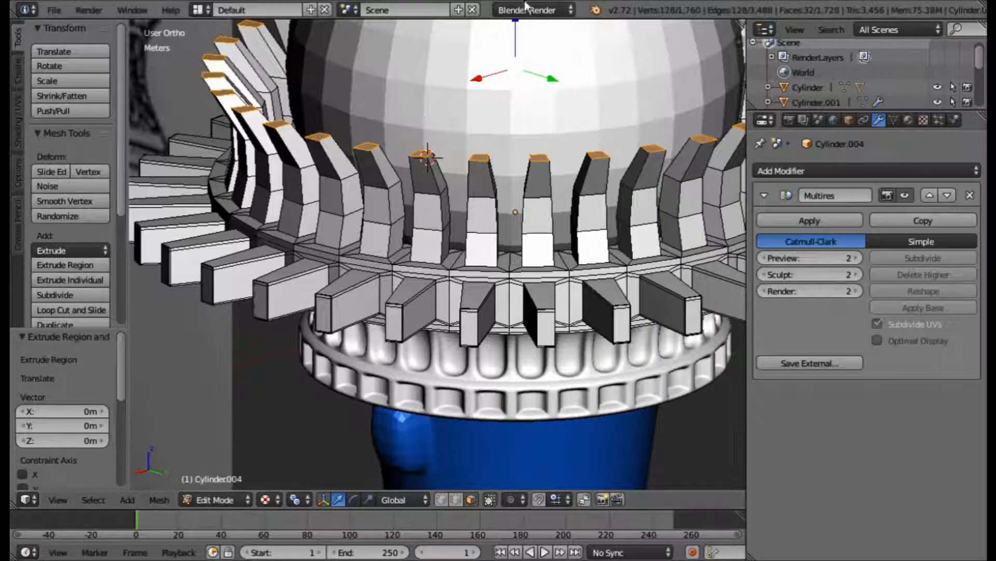
pyautogui.press('g')
pyautogui.press('z')
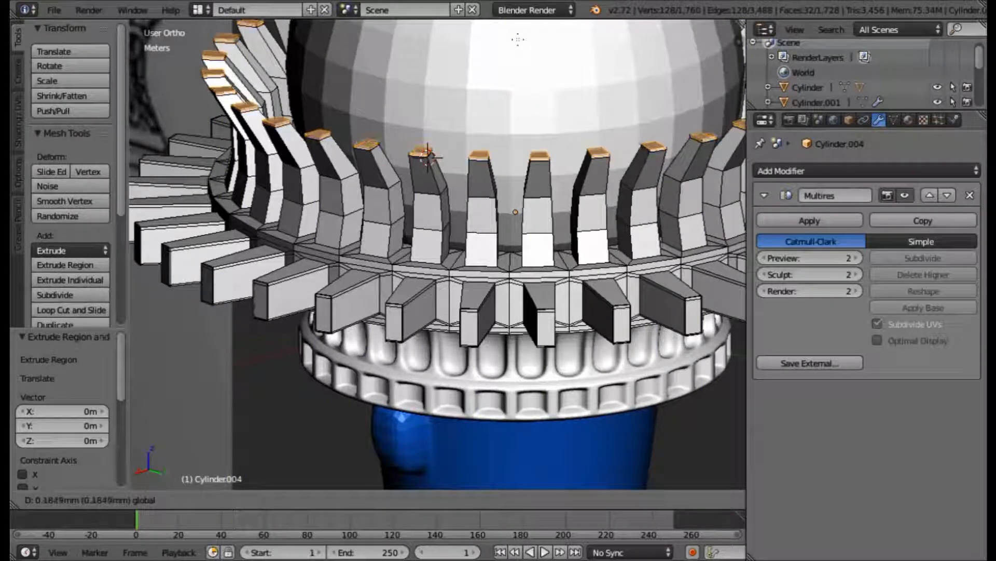
pyautogui.click(517, 40)
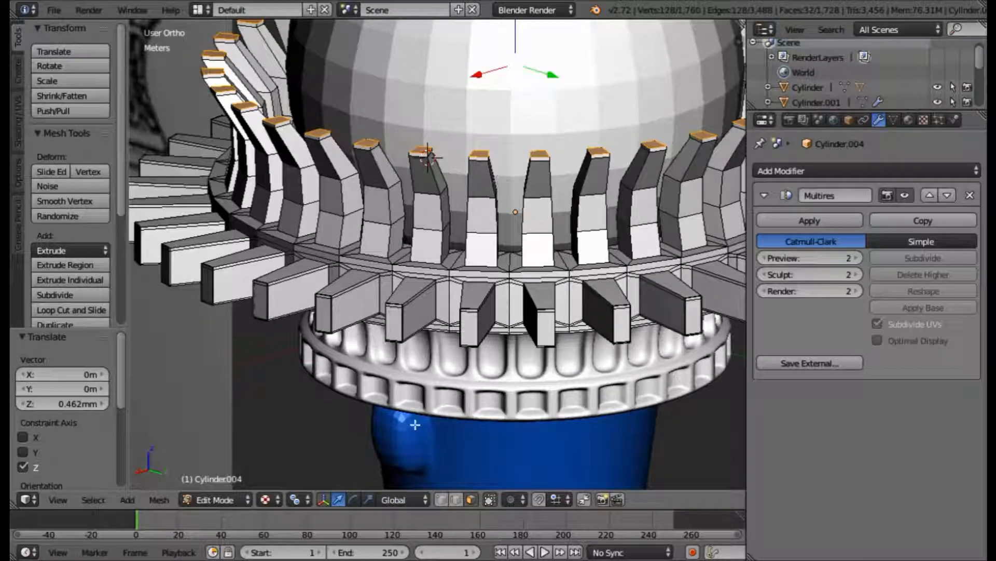
# Step: Shrink each tip face to about 0.7 around Individual Origins, and check the smoothed tips in Object Mode
pyautogui.click(292, 501)
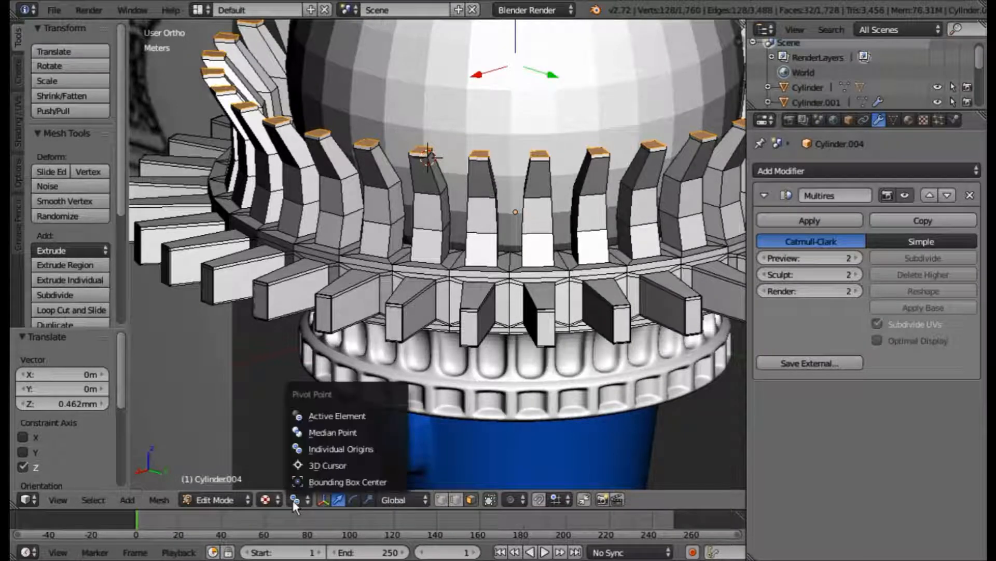
pyautogui.click(325, 447)
pyautogui.press('s')
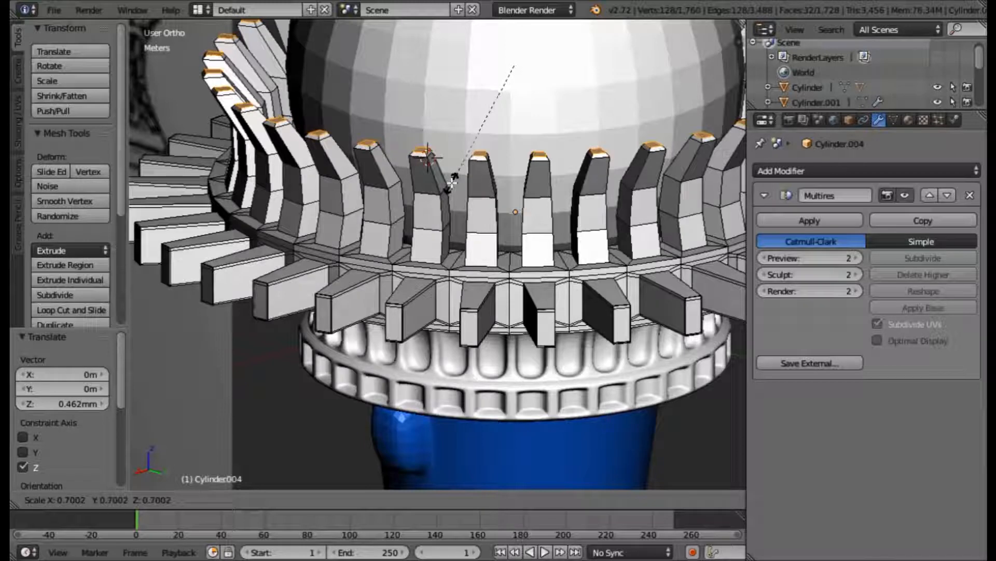
pyautogui.click(452, 190)
pyautogui.press('Tab')
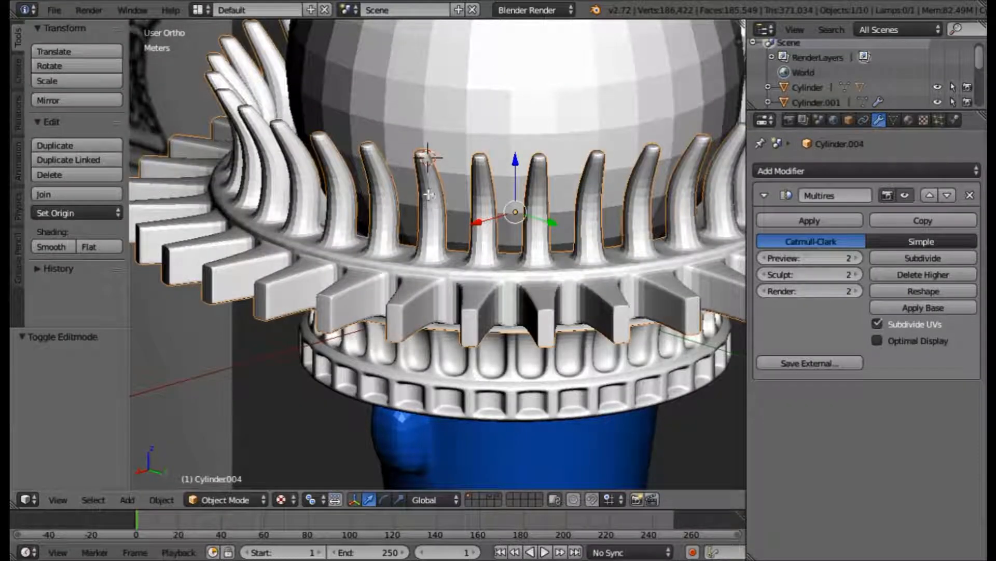
pyautogui.press('Tab')
pyautogui.press('Tab')
pyautogui.moveTo(444, 229); pyautogui.dragTo(467, 249, button='middle')
# Step: In Edit Mode, set the pivot point to Median Point and scale the ring of tip faces outward to 1.010
pyautogui.press('Tab')
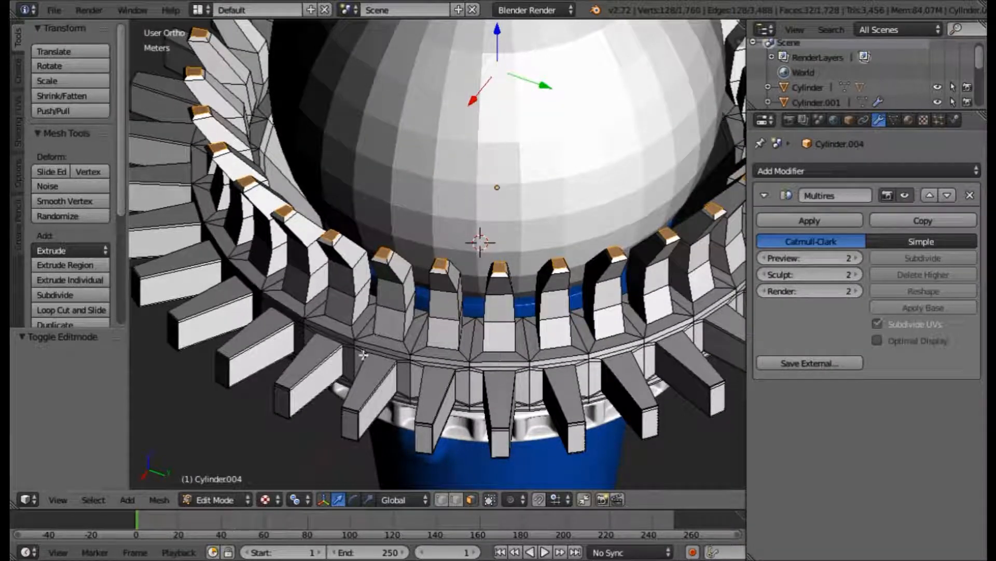
pyautogui.click(317, 500)
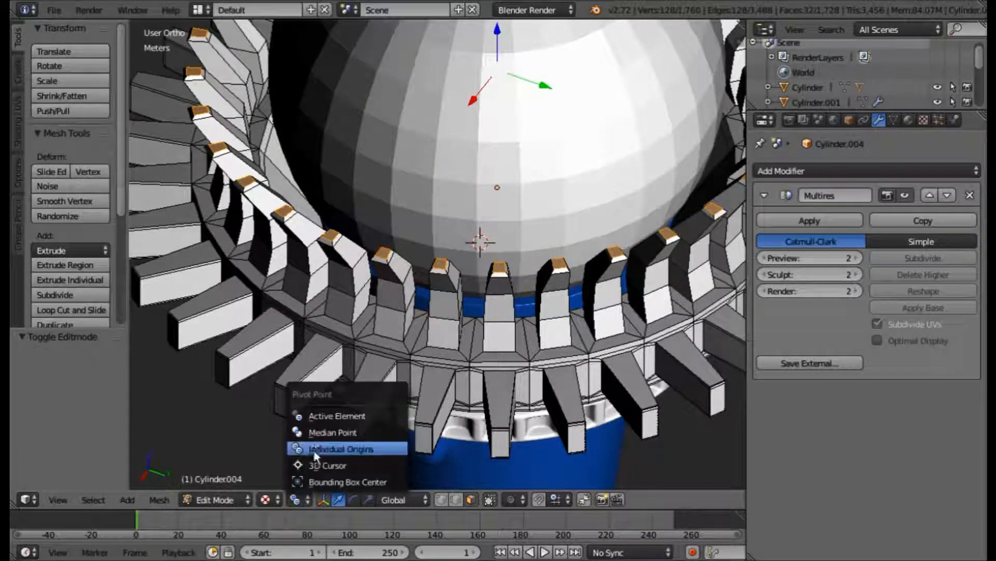
pyautogui.click(316, 432)
pyautogui.press('s')
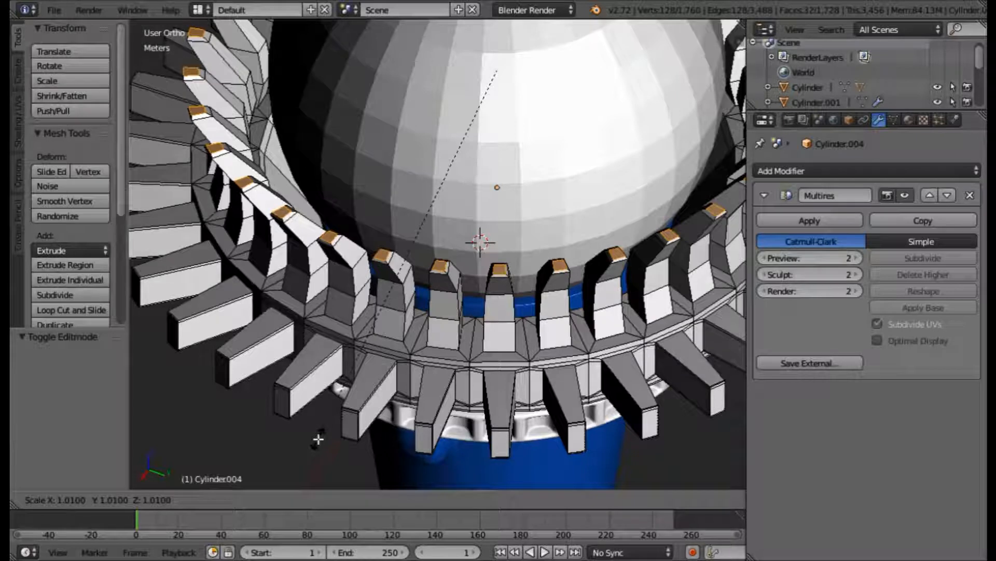
pyautogui.click(319, 439)
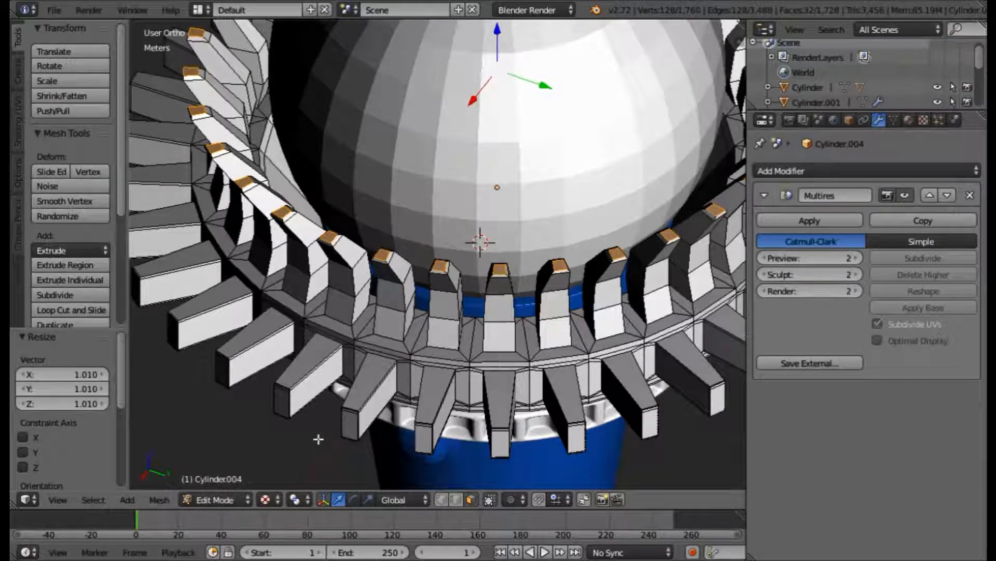
# Step: Examine the spike ring's profile from the right and at an angle, comparing the smoothed result with the edit mesh
pyautogui.scroll(-4, 318, 439)
pyautogui.press('KP_3')
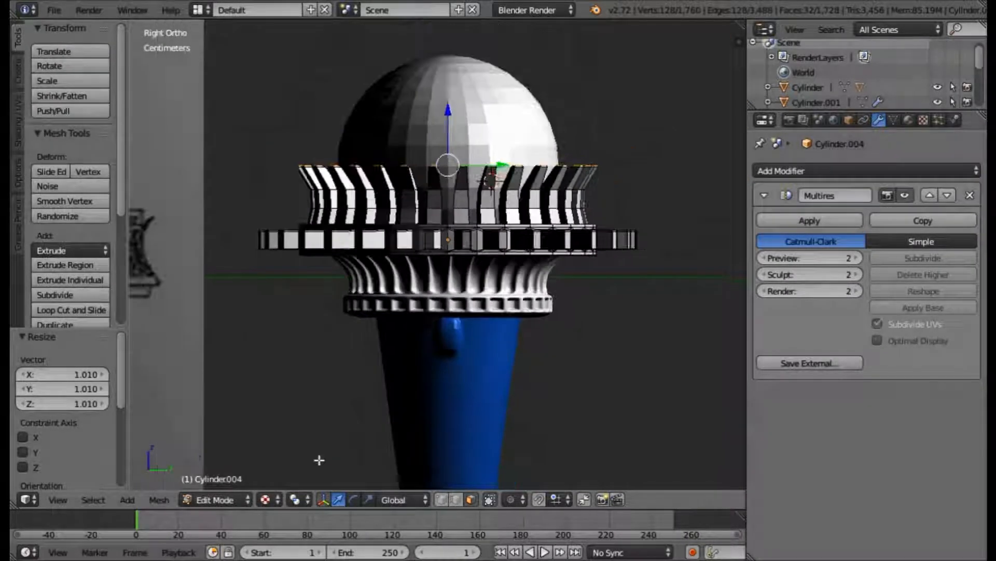
pyautogui.press('Tab')
pyautogui.scroll(2, 469, 243)
pyautogui.keyDown('shift'); pyautogui.moveTo(476, 216); pyautogui.dragTo(477, 219, button='middle'); pyautogui.keyUp('shift')
pyautogui.press('Tab')
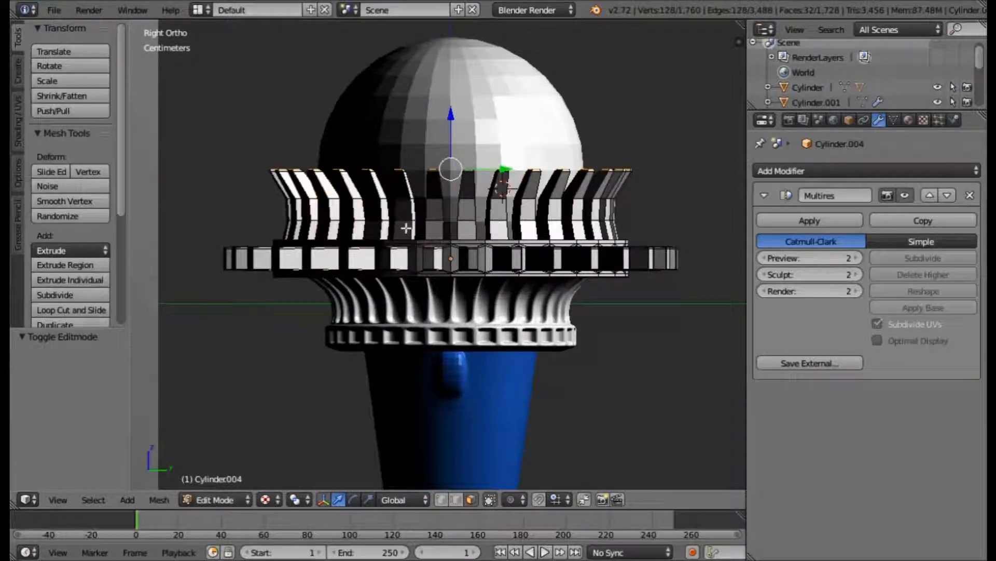
pyautogui.moveTo(452, 273); pyautogui.dragTo(493, 303, button='middle')
pyautogui.press('KP_1')
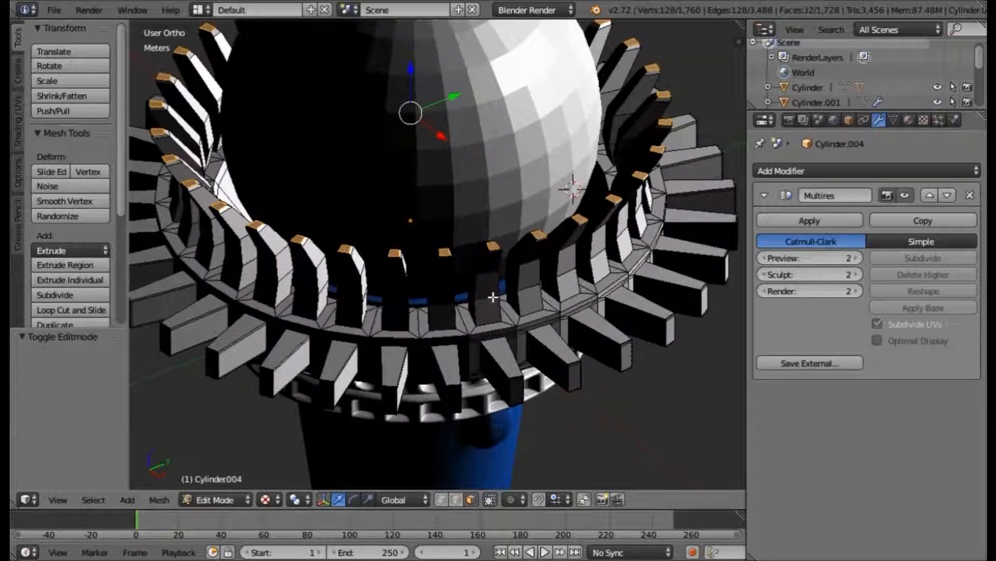
# Step: Back in Object Mode, isolate the spiked, toothed collar in local view and set the viewport shading to Solid
pyautogui.moveTo(493, 277); pyautogui.dragTo(451, 259, button='middle')
pyautogui.press('Tab')
pyautogui.rightClick(469, 292)
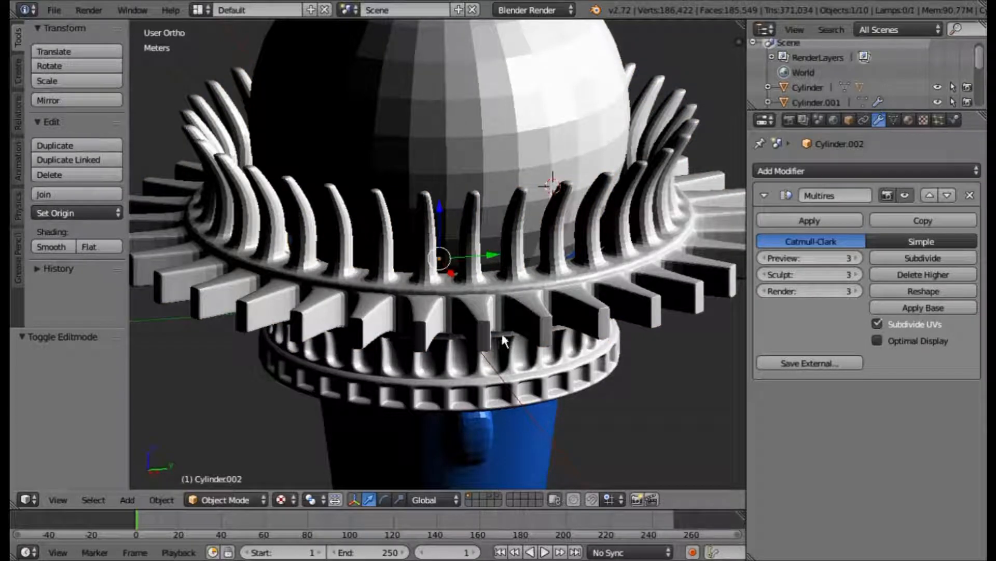
pyautogui.rightClick(503, 309)
pyautogui.press('Tab')
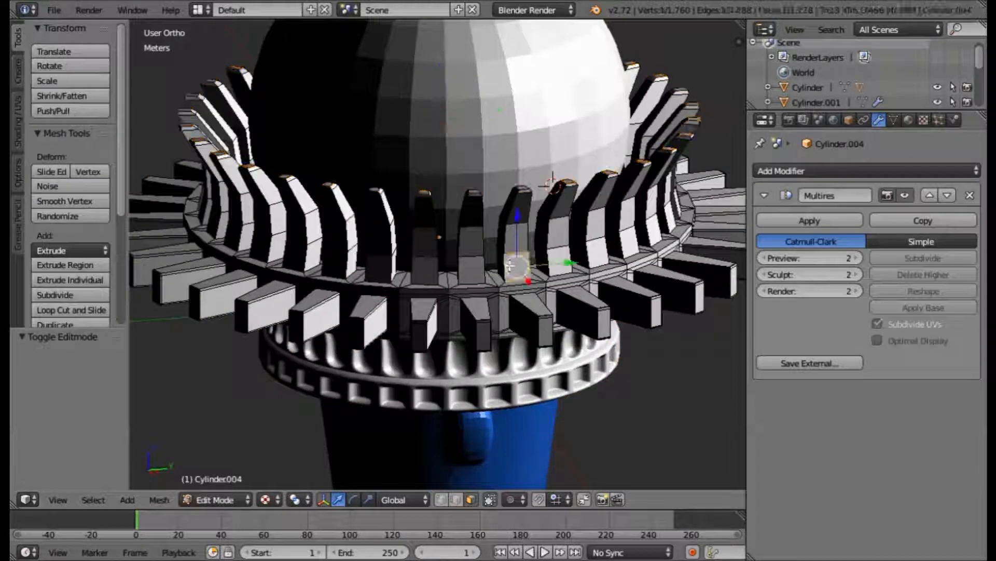
pyautogui.press('Tab')
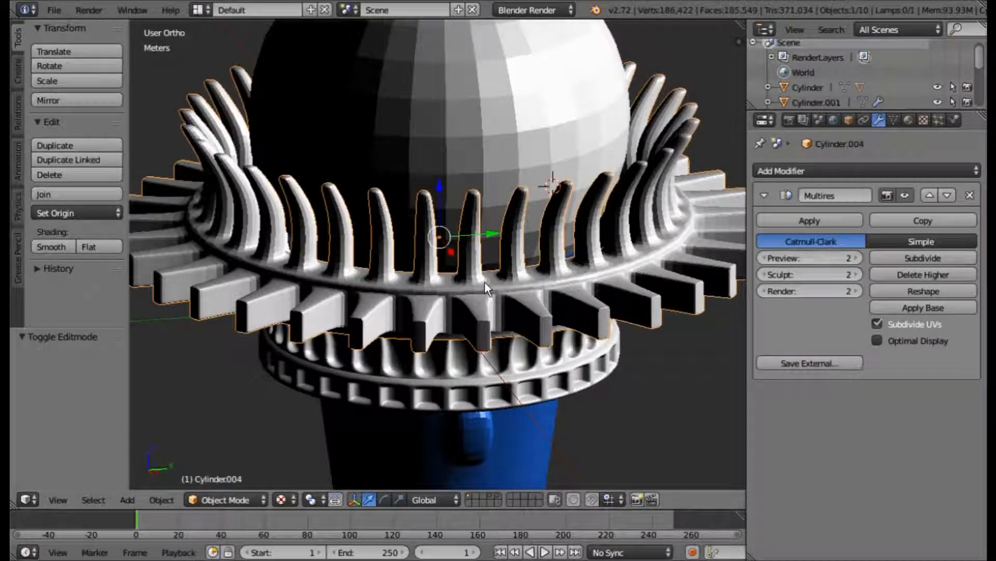
pyautogui.press('KP_Divide')
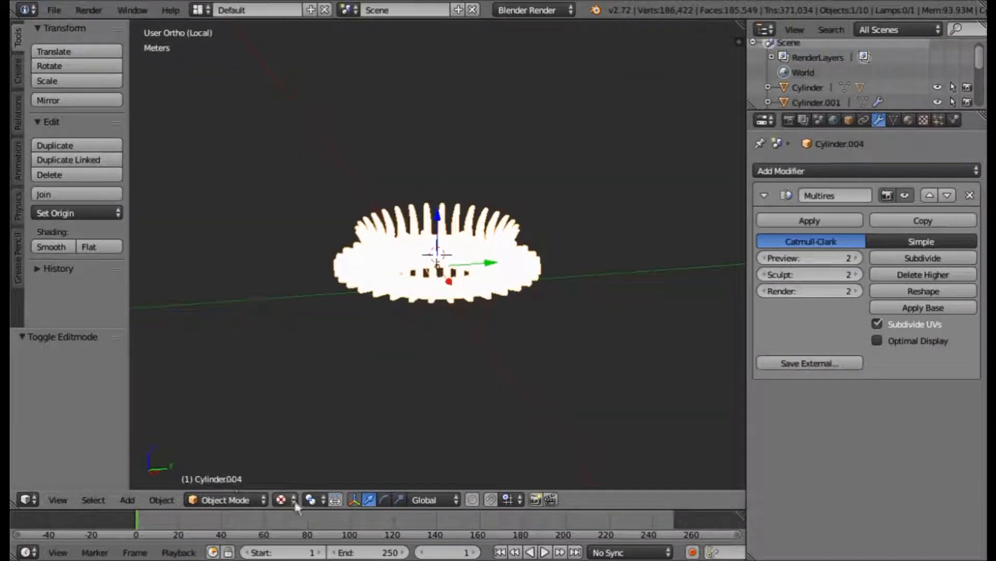
pyautogui.click(281, 499)
pyautogui.click(304, 445)
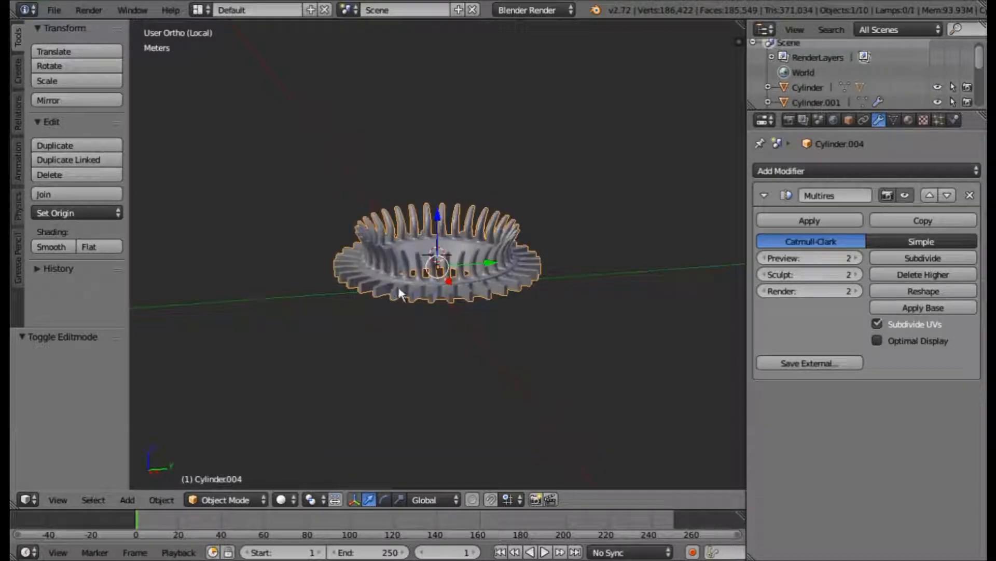
# Step: Examine the isolated collar's curved spikes from the front and at an angle, in solid and wireframe display
pyautogui.scroll(5, 398, 286)
pyautogui.press('KP_1')
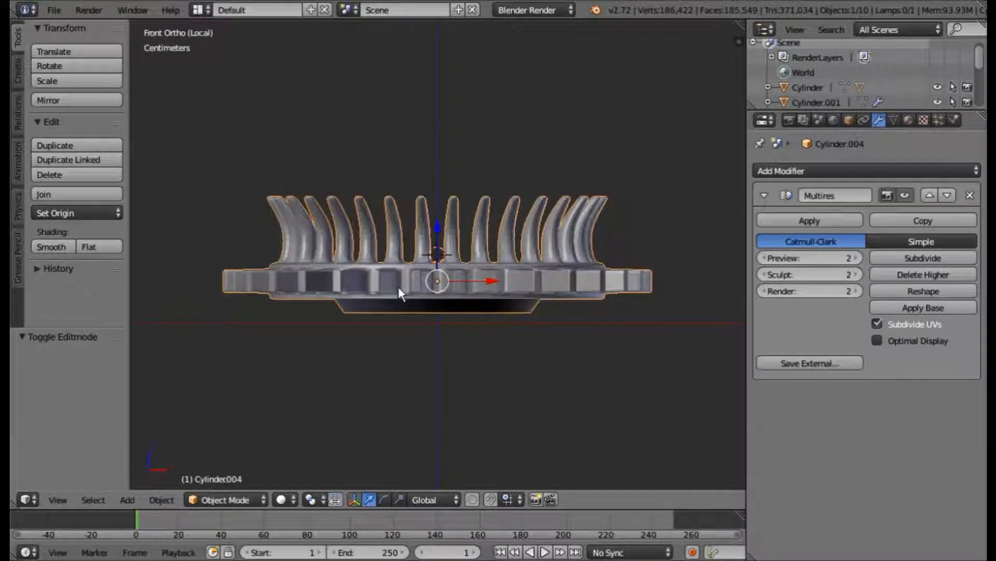
pyautogui.scroll(5, 398, 287)
pyautogui.scroll(-5, 449, 257)
pyautogui.moveTo(449, 257); pyautogui.dragTo(413, 309, button='middle')
pyautogui.press('KP_1')
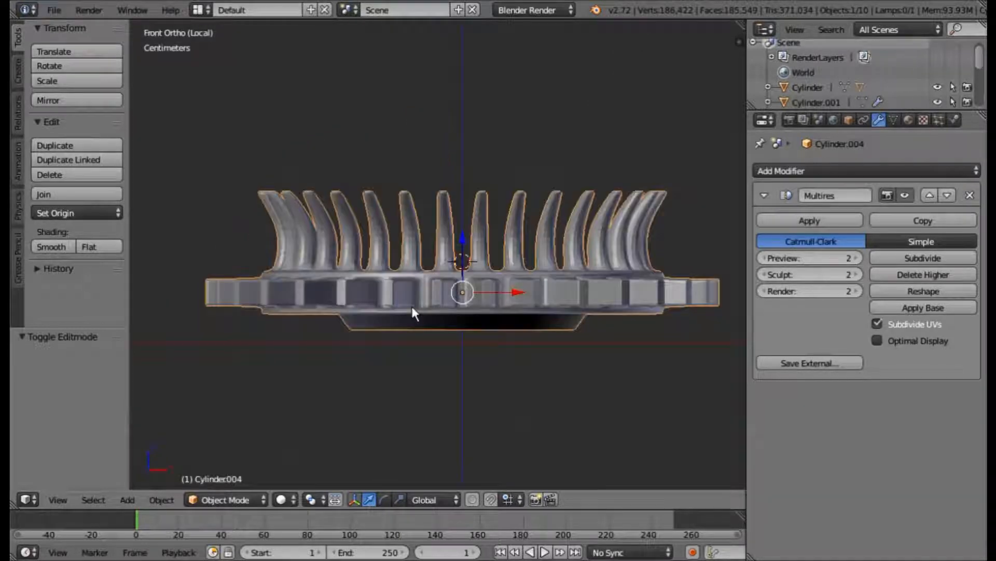
pyautogui.scroll(1, 412, 306)
pyautogui.press('z')
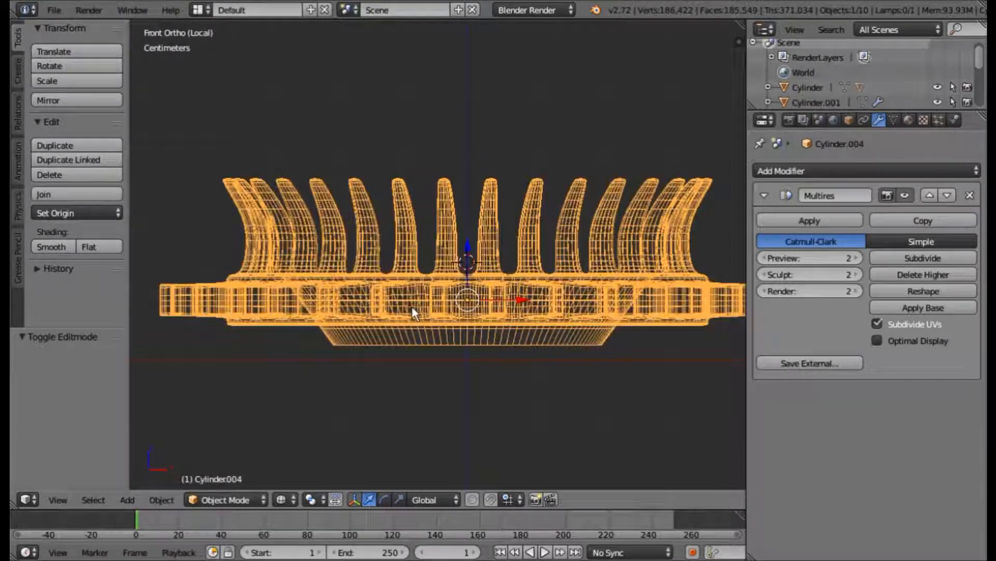
# Step: Enter Edit Mode on the collar, deselect all of its geometry and return to solid display
pyautogui.press('Tab')
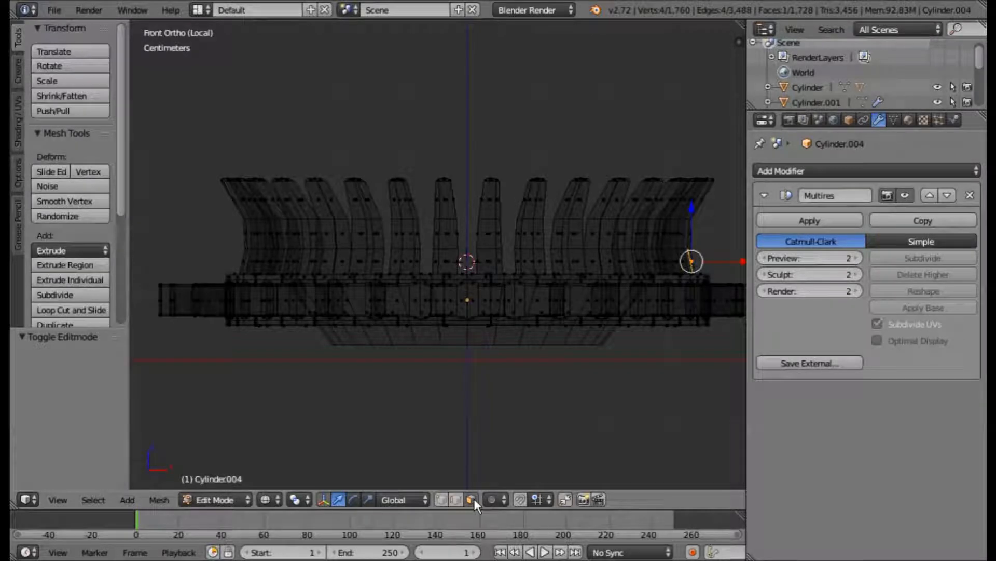
pyautogui.scroll(-1, 451, 312)
pyautogui.moveTo(451, 316); pyautogui.dragTo(516, 328, button='middle')
pyautogui.press('a')
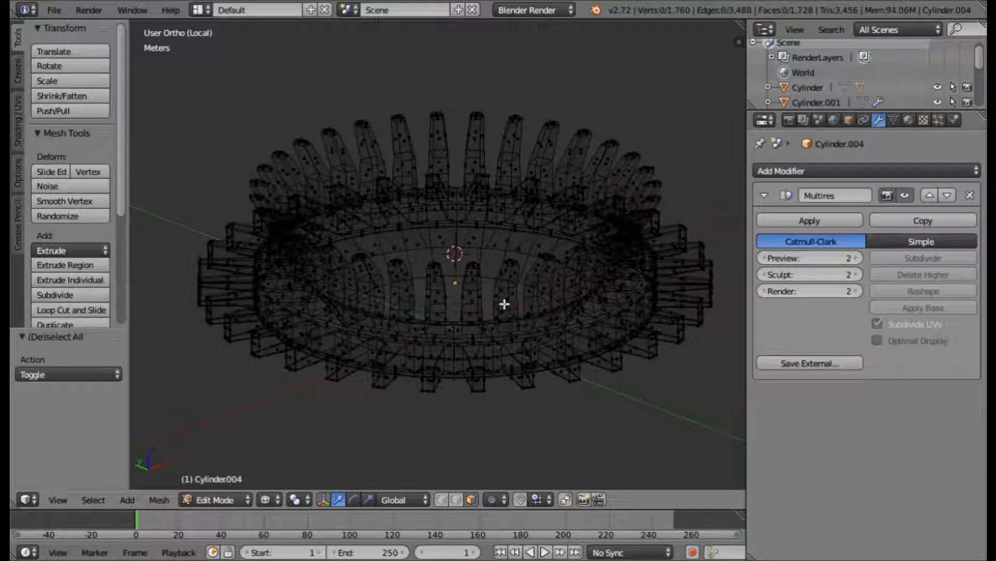
pyautogui.press('z')
pyautogui.scroll(6, 501, 293)
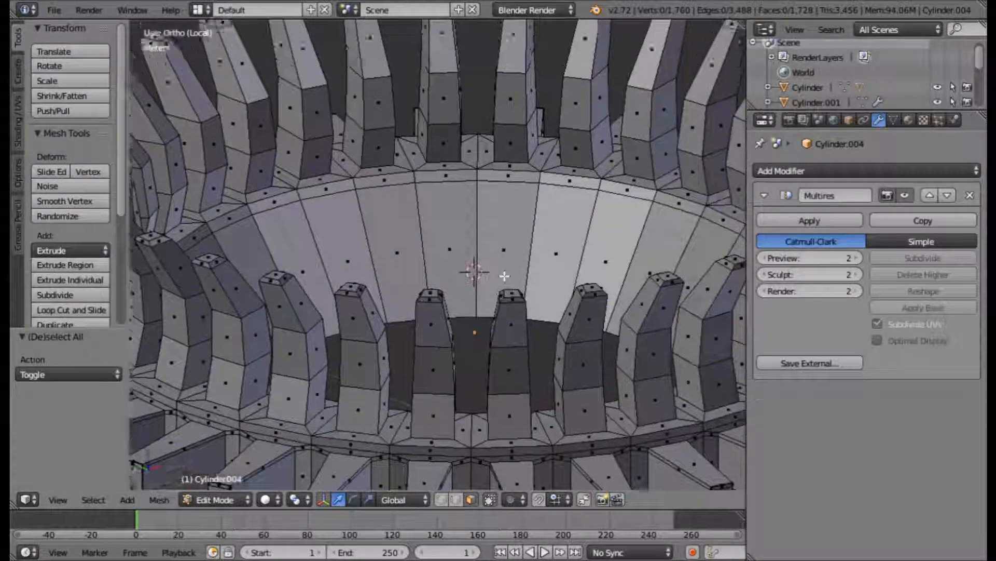
pyautogui.scroll(-4, 513, 201)
pyautogui.scroll(4, 514, 201)
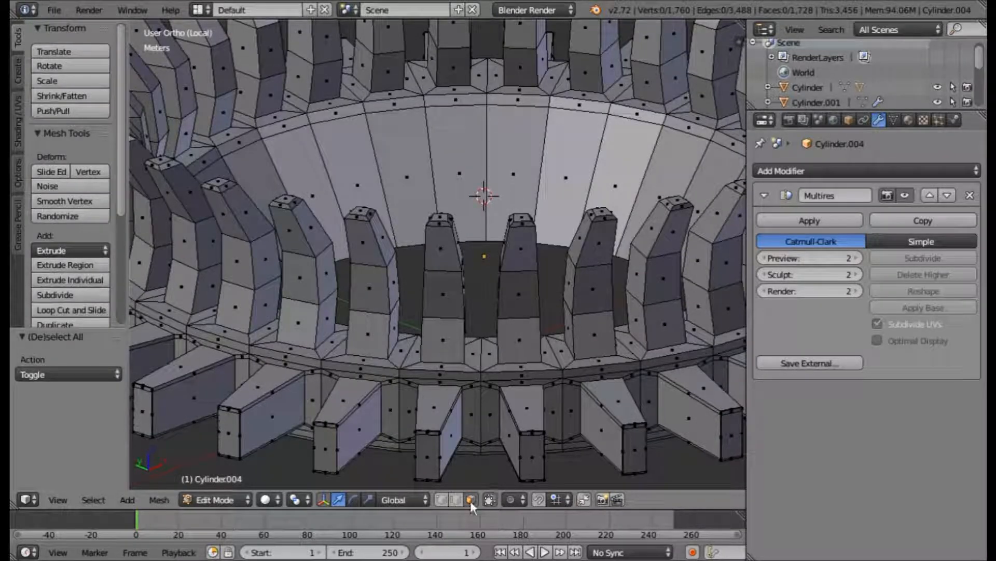
# Step: Switch to wireframe display and vertex select mode, with the inner row of spikes in close view
pyautogui.scroll(4, 477, 269)
pyautogui.moveTo(477, 269); pyautogui.dragTo(460, 260, button='middle')
pyautogui.scroll(-2, 461, 258)
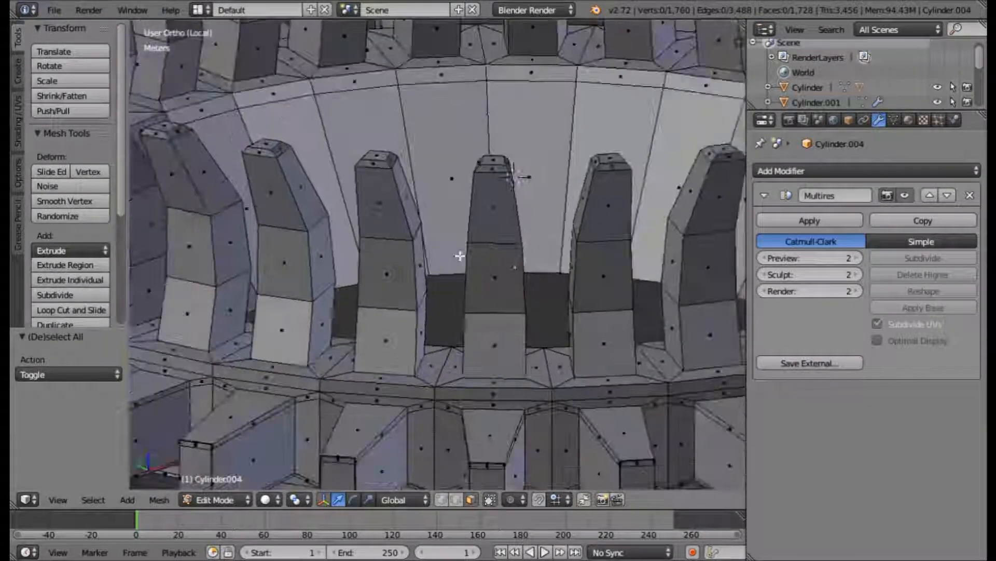
pyautogui.press('z')
pyautogui.moveTo(425, 300); pyautogui.dragTo(440, 305, button='middle')
pyautogui.click(441, 499)
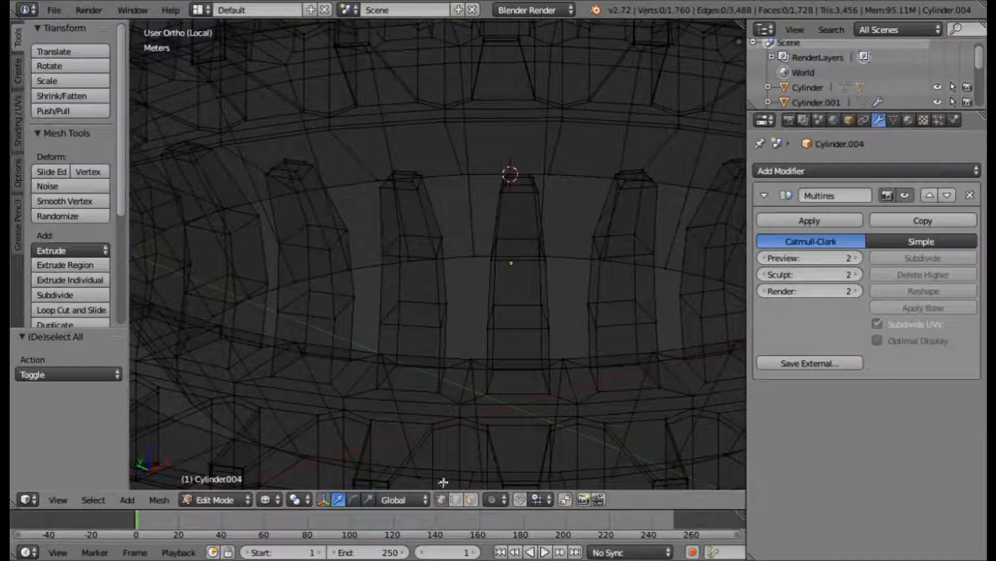
pyautogui.moveTo(420, 292); pyautogui.dragTo(442, 303, button='middle')
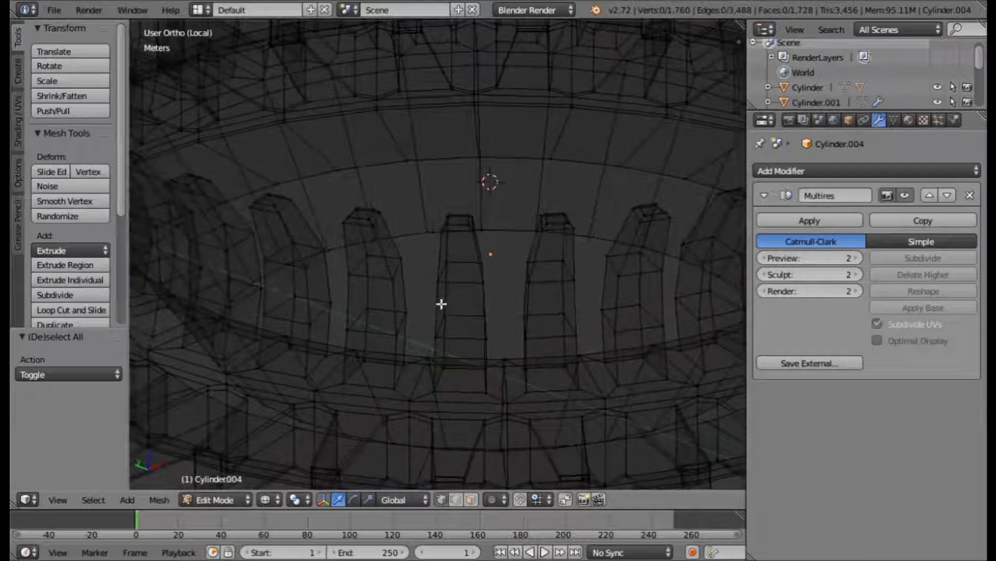
pyautogui.scroll(1, 441, 304)
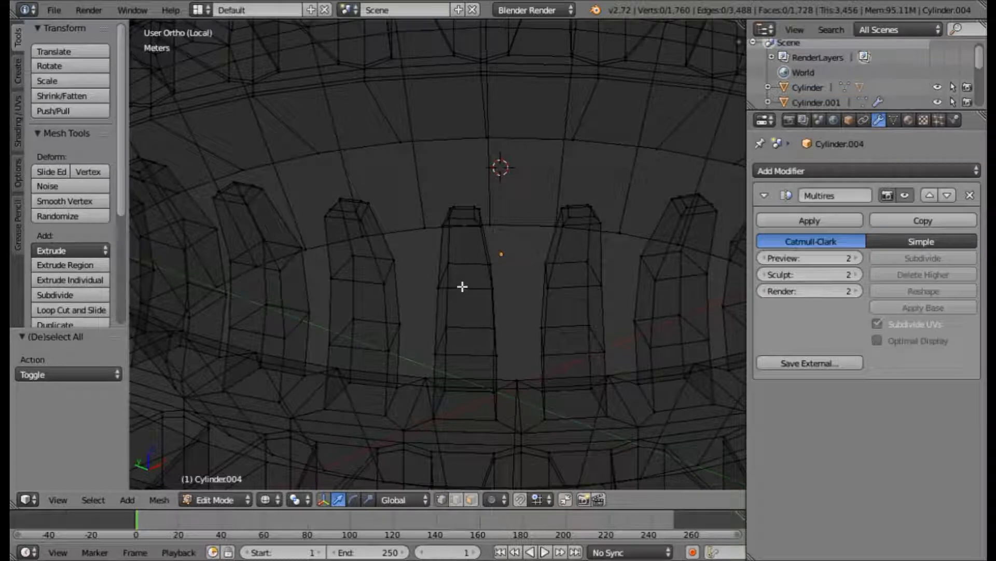
# Step: Circle-select all vertices of one spike down to the loop above its base, leaving the collar unselected
pyautogui.press('c')
pyautogui.moveTo(455, 284)
pyautogui.mouseDown()
pyautogui.moveTo(460, 216)
pyautogui.moveTo(483, 280)
pyautogui.mouseUp()
pyautogui.rightClick(484, 289)
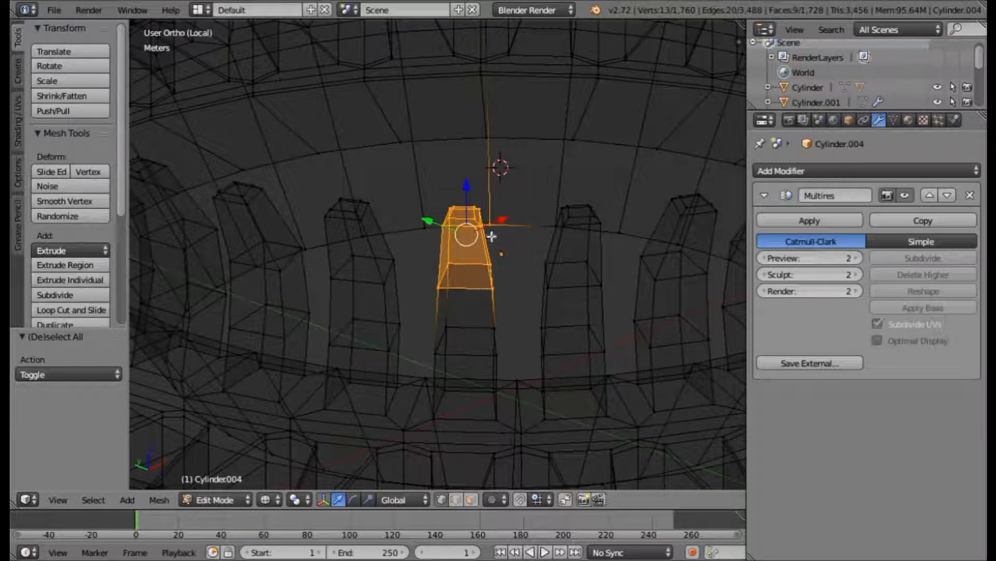
pyautogui.moveTo(492, 237); pyautogui.dragTo(494, 261, button='middle')
pyautogui.press('c')
pyautogui.middleClick(498, 155)
pyautogui.rightClick(480, 178)
pyautogui.scroll(-1, 460, 328)
pyautogui.moveTo(460, 328)
pyautogui.mouseDown(button='middle')
pyautogui.moveTo(509, 335)
pyautogui.moveTo(475, 306)
pyautogui.moveTo(499, 303)
pyautogui.moveTo(490, 289)
pyautogui.mouseUp(button='middle')
pyautogui.press('c')
pyautogui.moveTo(456, 296); pyautogui.dragTo(414, 300)
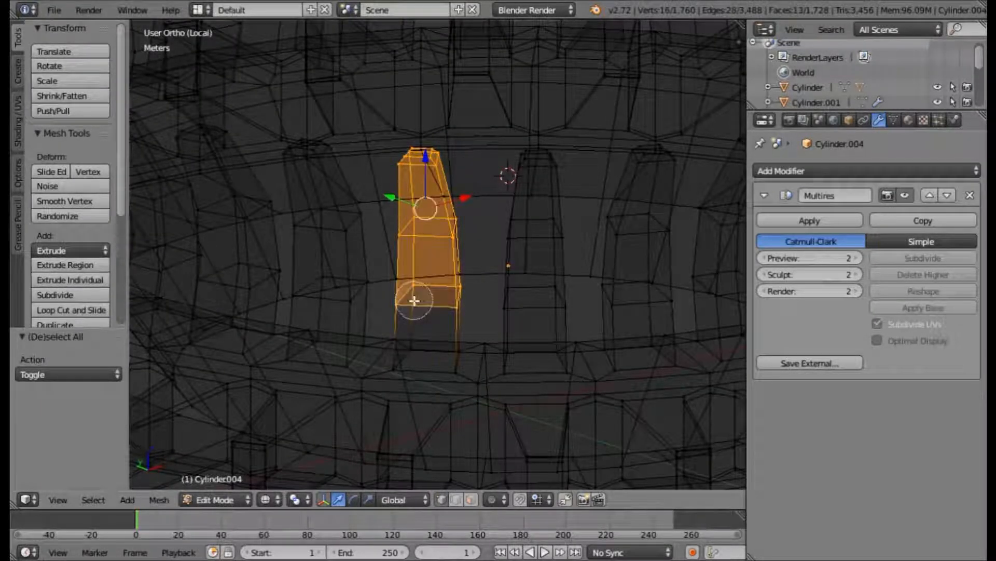
# Step: Add the vertices of the next two alternate spikes to the selection, skipping one spike between each
pyautogui.moveTo(498, 306)
pyautogui.mouseDown(button='middle')
pyautogui.moveTo(469, 309)
pyautogui.moveTo(462, 325)
pyautogui.mouseUp(button='middle')
pyautogui.press('c')
pyautogui.moveTo(463, 324); pyautogui.dragTo(512, 320)
pyautogui.rightClick(511, 290)
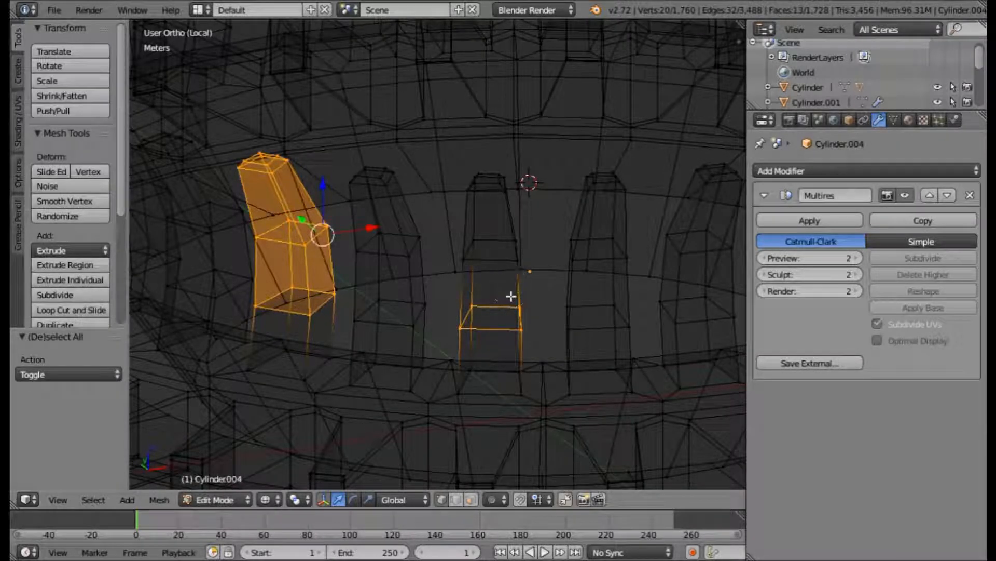
pyautogui.moveTo(510, 295); pyautogui.dragTo(507, 309, button='middle')
pyautogui.press('c')
pyautogui.moveTo(502, 339)
pyautogui.mouseDown()
pyautogui.moveTo(467, 260)
pyautogui.moveTo(444, 304)
pyautogui.mouseUp()
pyautogui.rightClick(445, 306)
pyautogui.moveTo(541, 368); pyautogui.dragTo(507, 373, button='middle')
pyautogui.press('c')
pyautogui.moveTo(498, 396)
pyautogui.mouseDown()
pyautogui.moveTo(514, 271)
pyautogui.moveTo(531, 268)
pyautogui.moveTo(537, 296)
pyautogui.mouseUp()
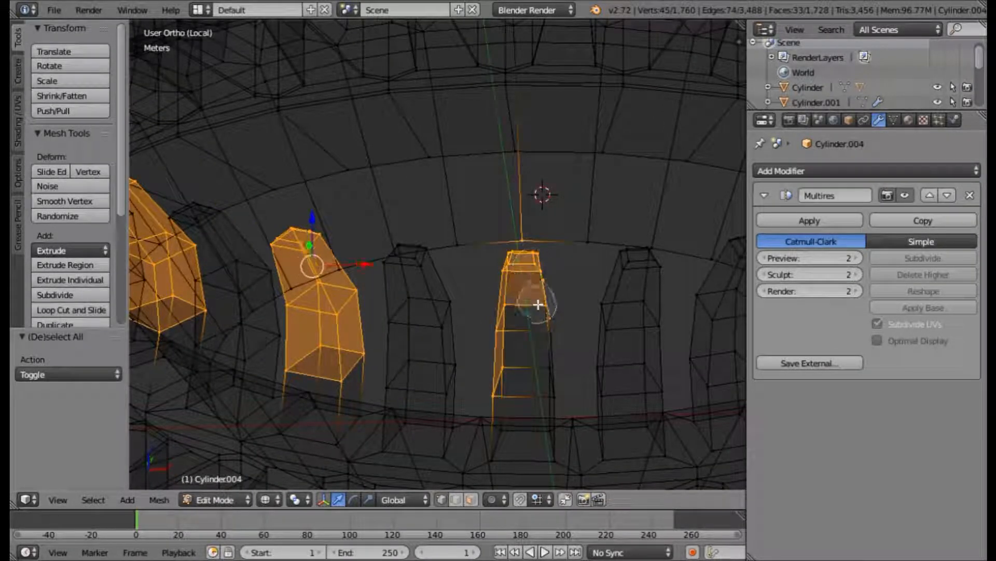
pyautogui.rightClick(517, 234)
pyautogui.press('c')
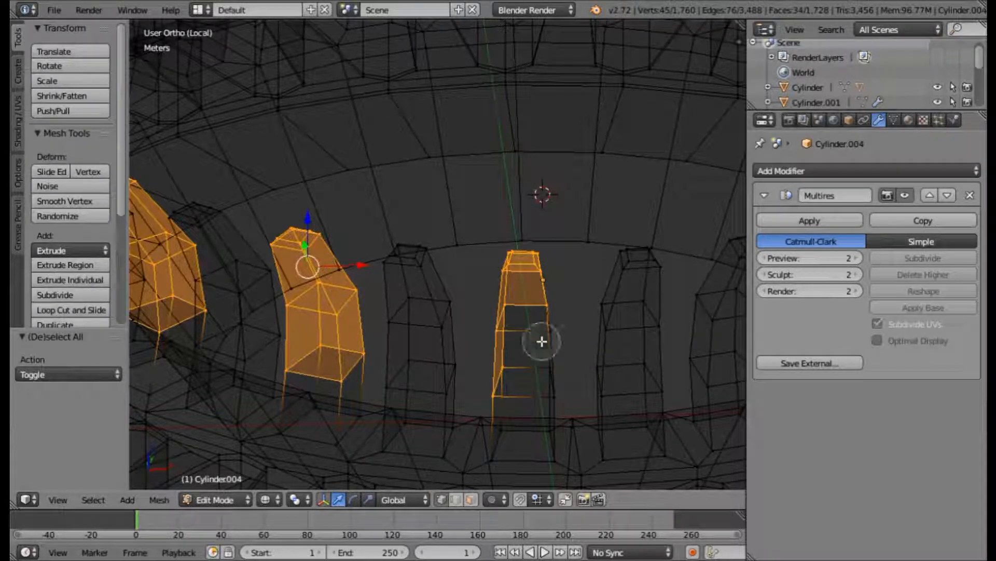
pyautogui.moveTo(543, 369)
pyautogui.mouseDown()
pyautogui.moveTo(550, 335)
pyautogui.moveTo(552, 392)
pyautogui.mouseUp()
pyautogui.rightClick(552, 393)
# Step: Try to add the spike directly beside the third selected one, and undo that selection
pyautogui.moveTo(552, 393); pyautogui.dragTo(547, 263, button='middle')
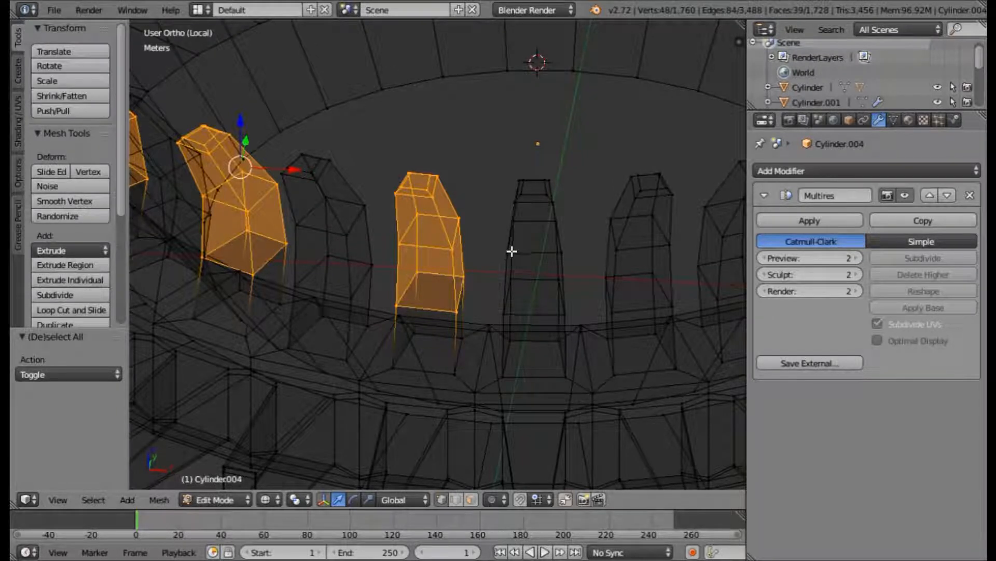
pyautogui.moveTo(511, 253); pyautogui.dragTo(512, 239, button='middle')
pyautogui.press('c')
pyautogui.moveTo(518, 252)
pyautogui.mouseDown()
pyautogui.moveTo(513, 261)
pyautogui.moveTo(538, 255)
pyautogui.moveTo(562, 229)
pyautogui.moveTo(539, 138)
pyautogui.moveTo(514, 162)
pyautogui.moveTo(512, 205)
pyautogui.mouseUp()
pyautogui.rightClick(600, 213)
pyautogui.moveTo(648, 243)
pyautogui.mouseDown(button='middle')
pyautogui.moveTo(624, 242)
pyautogui.moveTo(638, 240)
pyautogui.mouseUp(button='middle')
pyautogui.hotkey('ctrl', 'z')
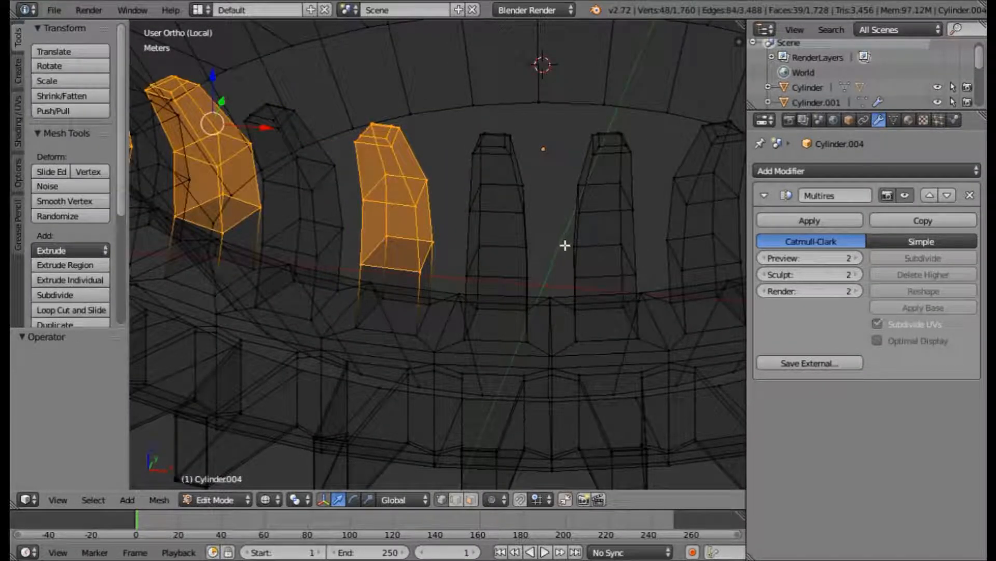
# Step: Continue the every-other-spike selection with the vertices of the fourth and fifth spikes, above their base loops
pyautogui.moveTo(592, 241); pyautogui.dragTo(576, 240, button='middle')
pyautogui.press('c')
pyautogui.click(572, 270)
pyautogui.moveTo(572, 270)
pyautogui.mouseDown()
pyautogui.moveTo(576, 151)
pyautogui.moveTo(596, 189)
pyautogui.moveTo(597, 262)
pyautogui.moveTo(602, 149)
pyautogui.mouseUp()
pyautogui.rightClick(607, 155)
pyautogui.moveTo(668, 212); pyautogui.dragTo(623, 212, button='middle')
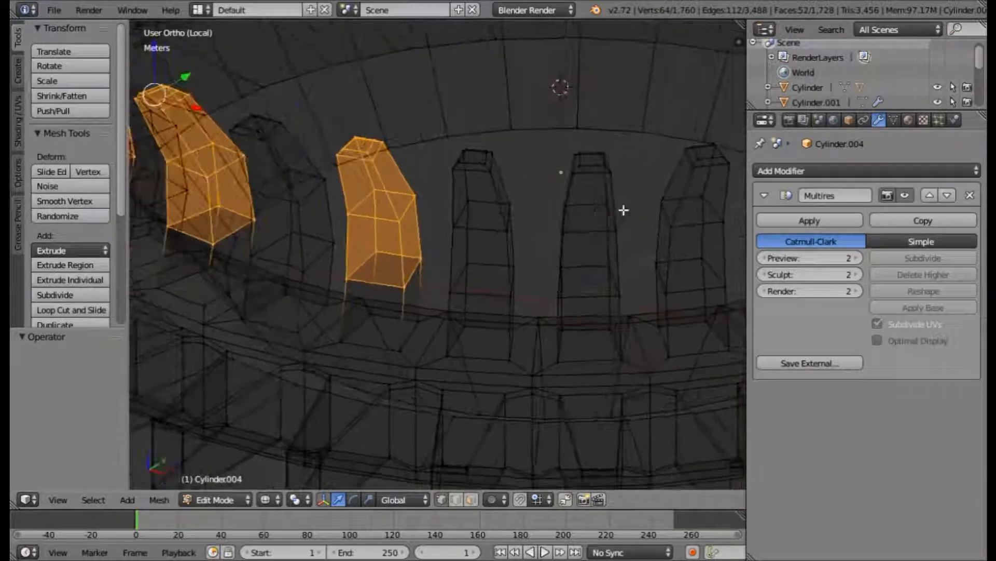
pyautogui.scroll(1, 613, 269)
pyautogui.press('c')
pyautogui.moveTo(609, 280)
pyautogui.mouseDown()
pyautogui.moveTo(614, 145)
pyautogui.moveTo(647, 284)
pyautogui.mouseUp()
pyautogui.rightClick(668, 293)
# Step: Circle-select the sixth and seventh alternate spikes around the ring, adding them to the selection
pyautogui.moveTo(668, 294); pyautogui.dragTo(616, 289, button='middle')
pyautogui.press('c')
pyautogui.click(511, 306)
pyautogui.moveTo(511, 306)
pyautogui.mouseDown()
pyautogui.moveTo(519, 151)
pyautogui.moveTo(540, 160)
pyautogui.moveTo(554, 192)
pyautogui.moveTo(556, 160)
pyautogui.moveTo(574, 304)
pyautogui.mouseUp()
pyautogui.moveTo(564, 306); pyautogui.dragTo(557, 87, button='middle')
pyautogui.middleClick(557, 86)
pyautogui.scroll(-3, 557, 86)
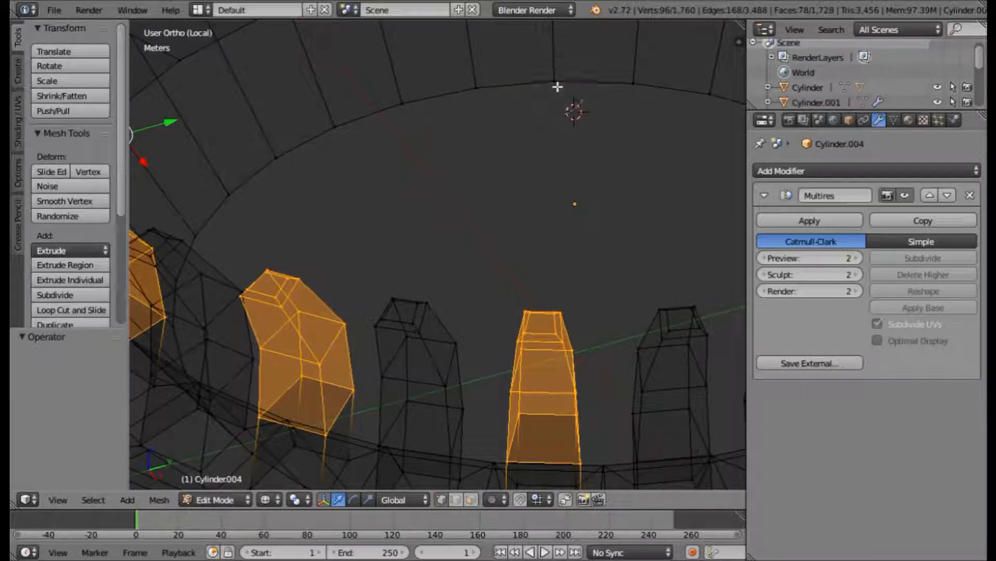
pyautogui.rightClick(557, 87)
pyautogui.scroll(-3, 563, 196)
pyautogui.moveTo(592, 268)
pyautogui.mouseDown(button='middle')
pyautogui.moveTo(578, 265)
pyautogui.moveTo(571, 279)
pyautogui.moveTo(551, 271)
pyautogui.mouseUp(button='middle')
pyautogui.press('c')
pyautogui.moveTo(516, 228)
pyautogui.mouseDown()
pyautogui.moveTo(507, 304)
pyautogui.moveTo(507, 272)
pyautogui.moveTo(523, 306)
pyautogui.mouseUp()
# Step: Try to extend the selection to the spike adjacent to the seventh selected one, and undo it
pyautogui.moveTo(574, 271); pyautogui.dragTo(542, 279, button='middle')
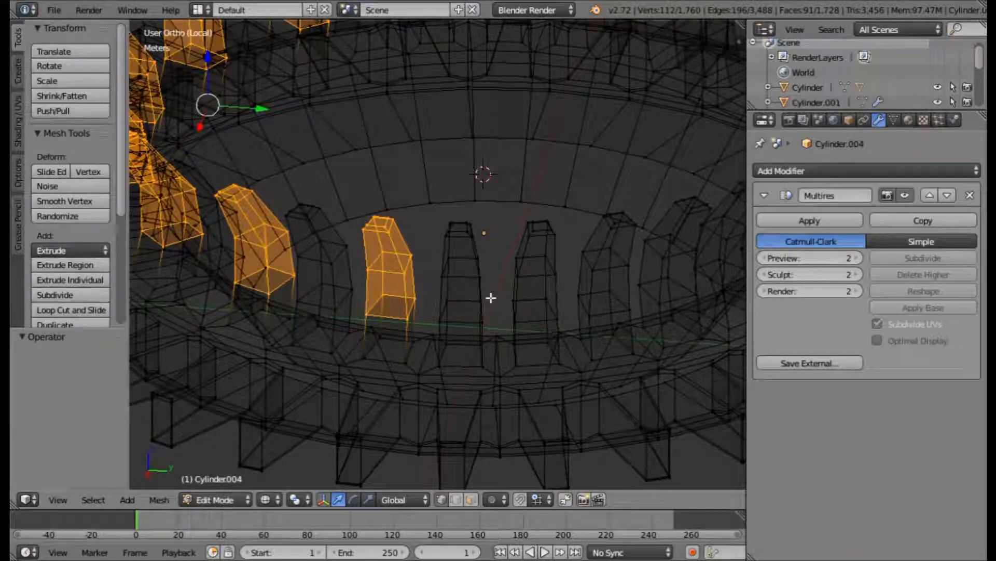
pyautogui.moveTo(466, 301); pyautogui.dragTo(464, 236, button='middle')
pyautogui.scroll(2, 464, 263)
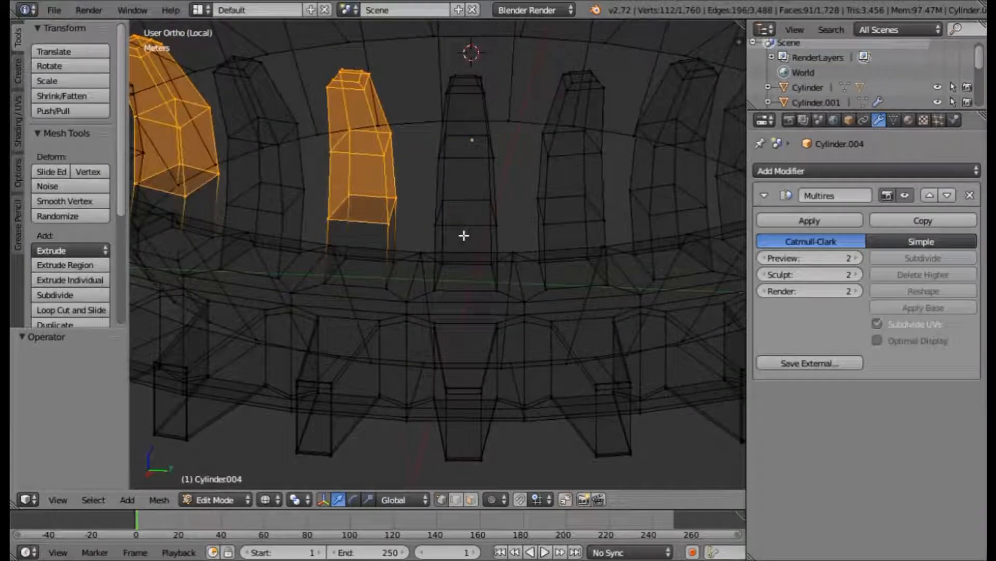
pyautogui.press('c')
pyautogui.moveTo(443, 212); pyautogui.dragTo(453, 129)
pyautogui.middleClick(450, 120)
pyautogui.rightClick(469, 187)
pyautogui.moveTo(470, 192); pyautogui.dragTo(482, 226, button='middle')
pyautogui.press('c')
pyautogui.moveTo(498, 259)
pyautogui.mouseDown()
pyautogui.moveTo(489, 234)
pyautogui.moveTo(503, 220)
pyautogui.moveTo(516, 241)
pyautogui.moveTo(523, 314)
pyautogui.mouseUp()
pyautogui.rightClick(524, 315)
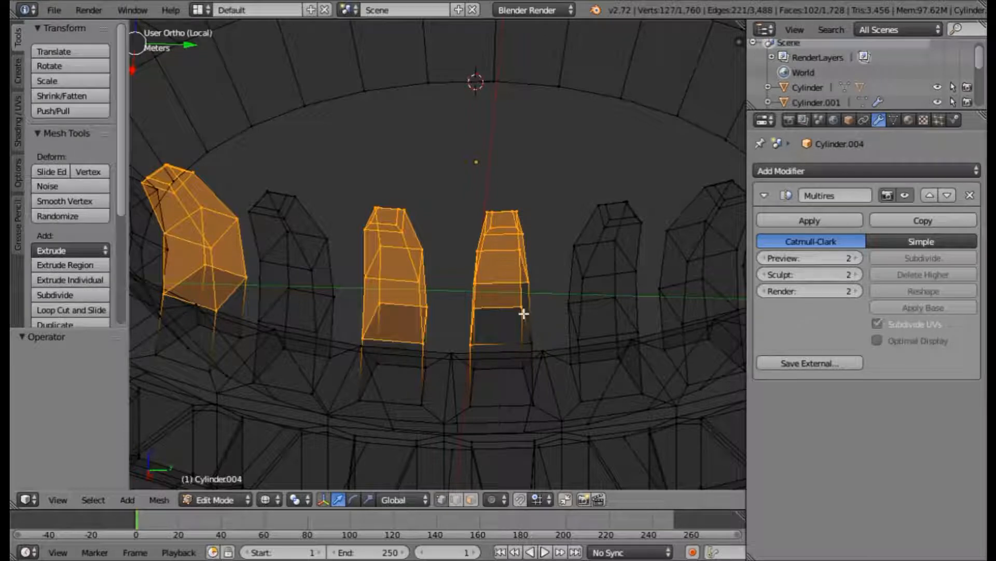
pyautogui.hotkey('ctrl', 'z')
# Step: Add the eighth alternate spike's vertices to the selection, leaving one spike unselected before it
pyautogui.moveTo(536, 305); pyautogui.dragTo(518, 287, button='middle')
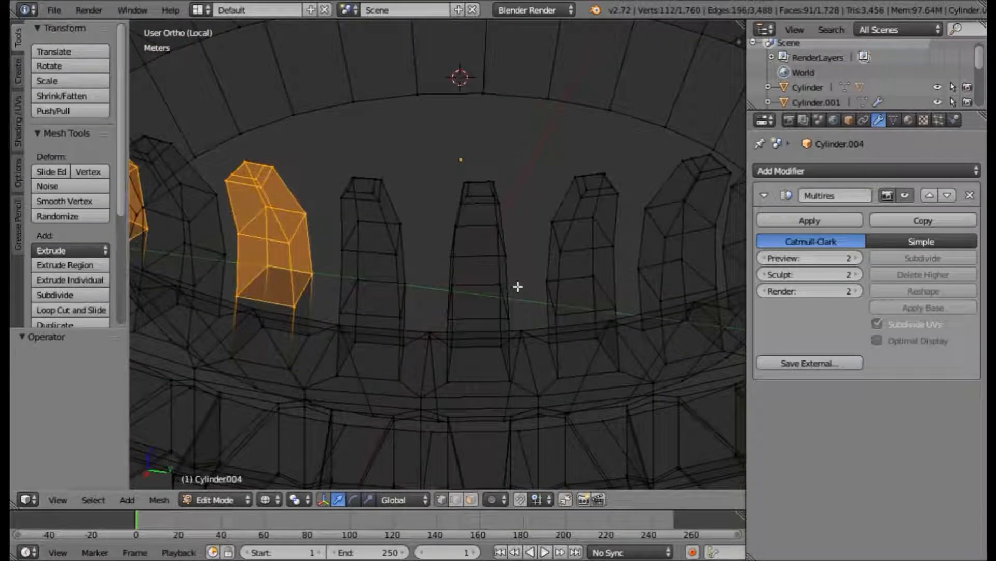
pyautogui.press('c')
pyautogui.moveTo(456, 337)
pyautogui.mouseDown()
pyautogui.moveTo(465, 220)
pyautogui.moveTo(491, 199)
pyautogui.moveTo(493, 300)
pyautogui.mouseUp()
pyautogui.press('Escape')
# Step: Try to select the spike right next to the eighth selected one, and undo that addition
pyautogui.moveTo(548, 283)
pyautogui.mouseDown(button='middle')
pyautogui.moveTo(529, 276)
pyautogui.moveTo(440, 298)
pyautogui.mouseUp(button='middle')
pyautogui.press('c')
pyautogui.moveTo(440, 263)
pyautogui.mouseDown()
pyautogui.moveTo(440, 222)
pyautogui.moveTo(431, 296)
pyautogui.moveTo(472, 204)
pyautogui.moveTo(485, 327)
pyautogui.mouseUp()
pyautogui.press('Escape')
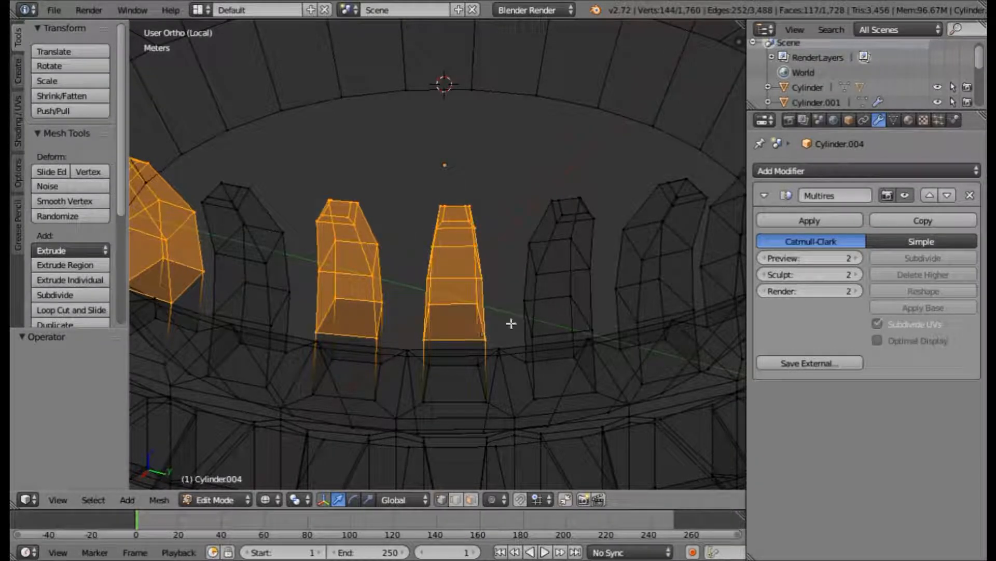
pyautogui.hotkey('ctrl', 'z')
# Step: Add the ninth and tenth alternate spikes to the vertex selection, skipping the spikes between them
pyautogui.moveTo(520, 318)
pyautogui.mouseDown(button='middle')
pyautogui.moveTo(534, 310)
pyautogui.moveTo(444, 307)
pyautogui.mouseUp(button='middle')
pyautogui.press('c')
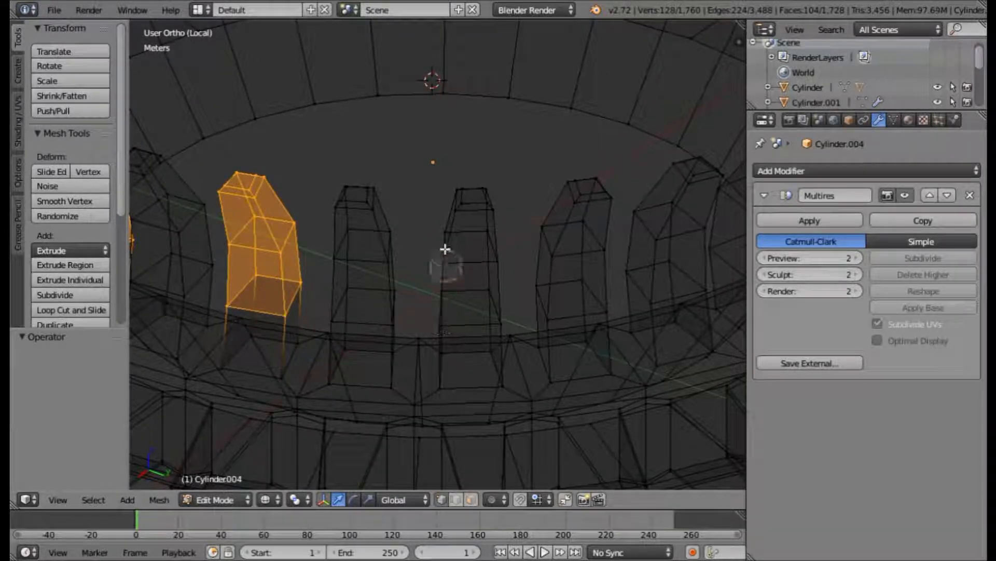
pyautogui.moveTo(446, 279)
pyautogui.mouseDown()
pyautogui.moveTo(483, 196)
pyautogui.moveTo(492, 311)
pyautogui.mouseUp()
pyautogui.rightClick(492, 312)
pyautogui.moveTo(513, 313); pyautogui.dragTo(438, 313, button='middle')
pyautogui.press('c')
pyautogui.moveTo(438, 314)
pyautogui.mouseDown()
pyautogui.moveTo(438, 245)
pyautogui.moveTo(462, 203)
pyautogui.moveTo(485, 267)
pyautogui.moveTo(481, 312)
pyautogui.moveTo(474, 196)
pyautogui.mouseUp()
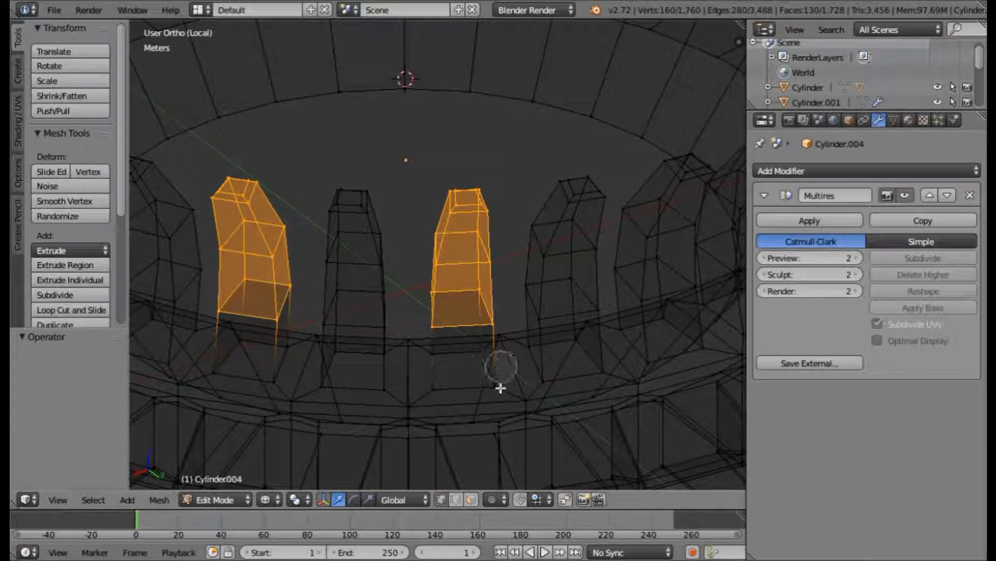
pyautogui.press('Escape')
# Step: Carry the alternating selection around the ring by circle-selecting the eleventh, twelfth and thirteenth spikes
pyautogui.moveTo(434, 358)
pyautogui.mouseDown(button='middle')
pyautogui.moveTo(491, 392)
pyautogui.moveTo(501, 380)
pyautogui.moveTo(436, 384)
pyautogui.moveTo(425, 347)
pyautogui.mouseUp(button='middle')
pyautogui.press('c')
pyautogui.moveTo(369, 254)
pyautogui.mouseDown()
pyautogui.moveTo(383, 165)
pyautogui.moveTo(398, 145)
pyautogui.moveTo(414, 169)
pyautogui.moveTo(422, 258)
pyautogui.mouseUp()
pyautogui.press('Escape')
pyautogui.moveTo(474, 258); pyautogui.dragTo(458, 265, button='middle')
pyautogui.press('c')
pyautogui.moveTo(420, 243)
pyautogui.mouseDown()
pyautogui.moveTo(434, 130)
pyautogui.moveTo(451, 122)
pyautogui.moveTo(473, 142)
pyautogui.moveTo(474, 240)
pyautogui.mouseUp()
pyautogui.press('Escape')
pyautogui.moveTo(500, 238); pyautogui.dragTo(455, 236, button='middle')
pyautogui.press('c')
pyautogui.moveTo(391, 248)
pyautogui.mouseDown()
pyautogui.moveTo(402, 116)
pyautogui.moveTo(450, 149)
pyautogui.moveTo(445, 209)
pyautogui.moveTo(436, 149)
pyautogui.mouseUp()
pyautogui.press('Escape')
# Step: Circle-select the fourteenth, fifteenth and sixteenth alternate spikes to complete the alternating selection around the ring
pyautogui.moveTo(527, 204); pyautogui.dragTo(479, 222, button='middle')
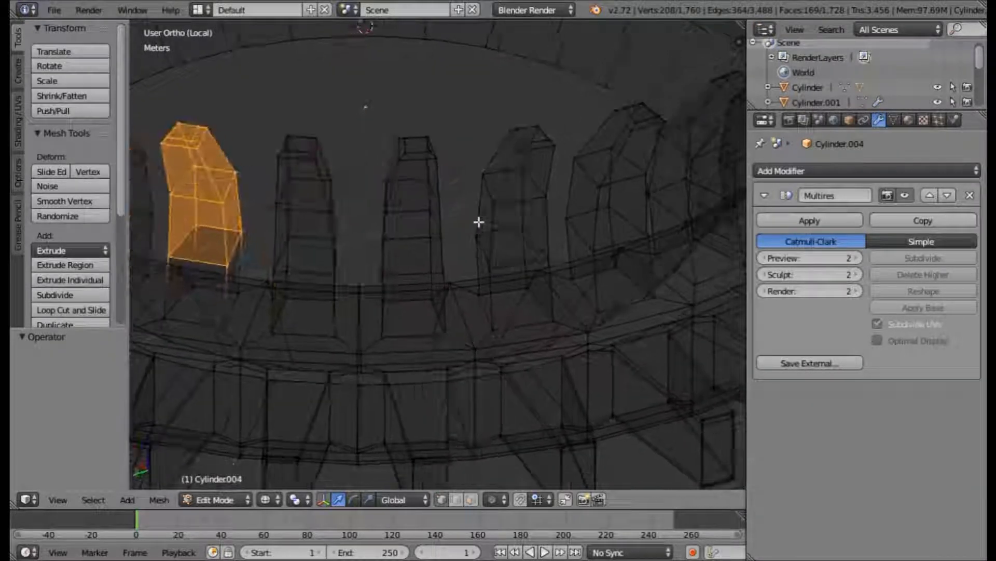
pyautogui.press('c')
pyautogui.moveTo(395, 283)
pyautogui.mouseDown()
pyautogui.moveTo(427, 212)
pyautogui.moveTo(405, 188)
pyautogui.moveTo(408, 225)
pyautogui.mouseUp()
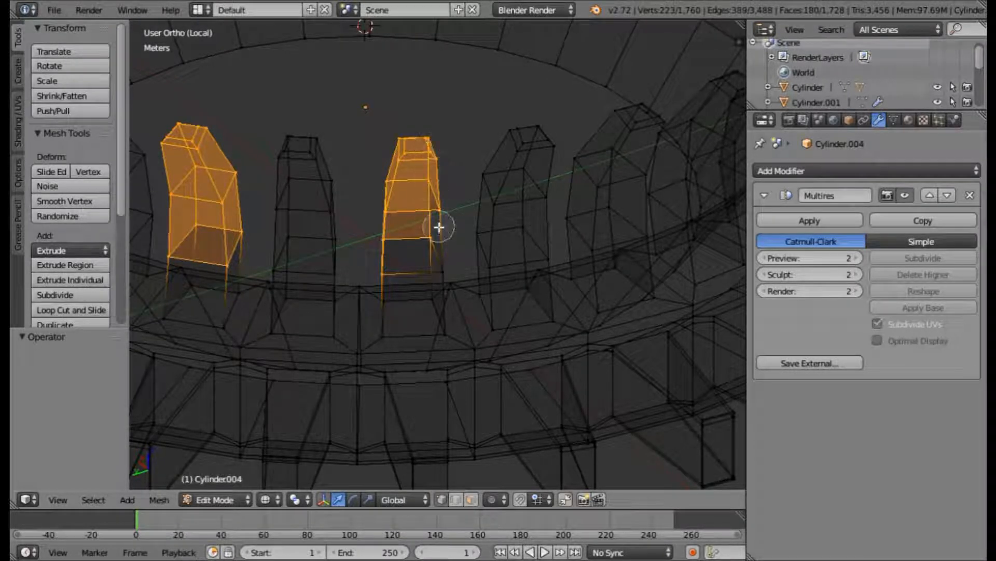
pyautogui.moveTo(520, 253); pyautogui.dragTo(428, 260, button='middle')
pyautogui.press('c')
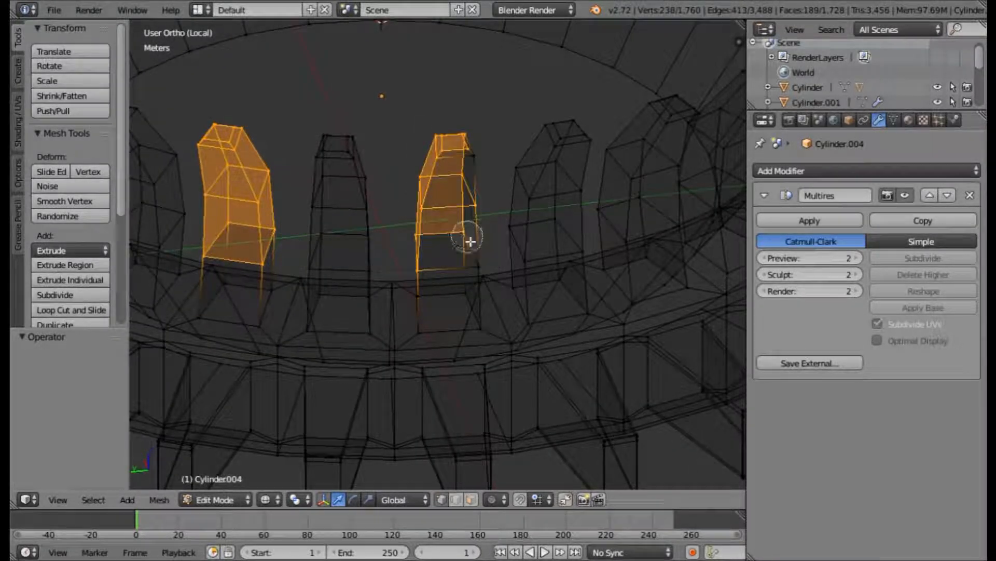
pyautogui.moveTo(472, 251); pyautogui.dragTo(474, 151)
pyautogui.press('Escape')
pyautogui.moveTo(572, 204); pyautogui.dragTo(519, 207, button='middle')
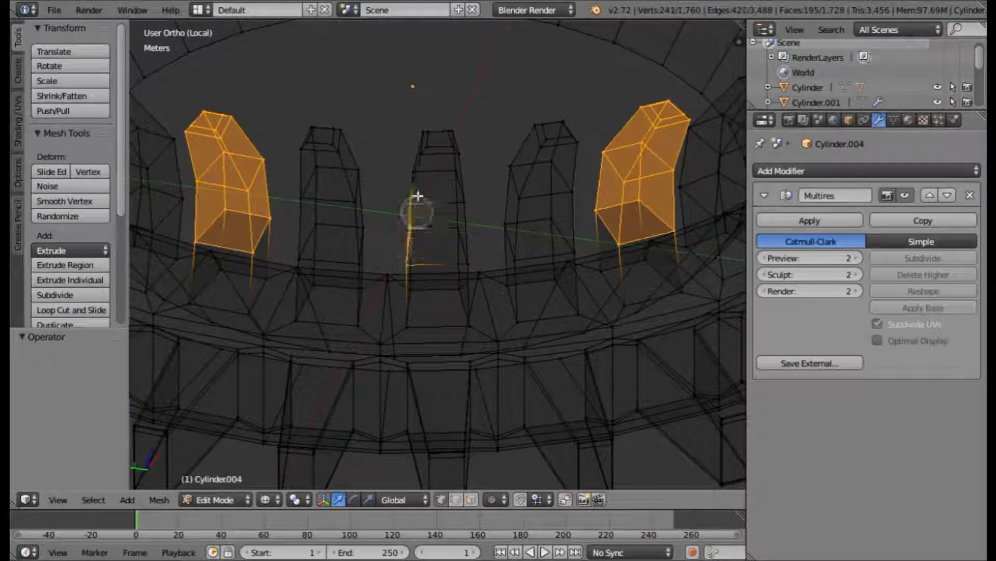
pyautogui.moveTo(418, 195)
pyautogui.mouseDown()
pyautogui.moveTo(443, 134)
pyautogui.moveTo(456, 192)
pyautogui.moveTo(453, 242)
pyautogui.mouseUp()
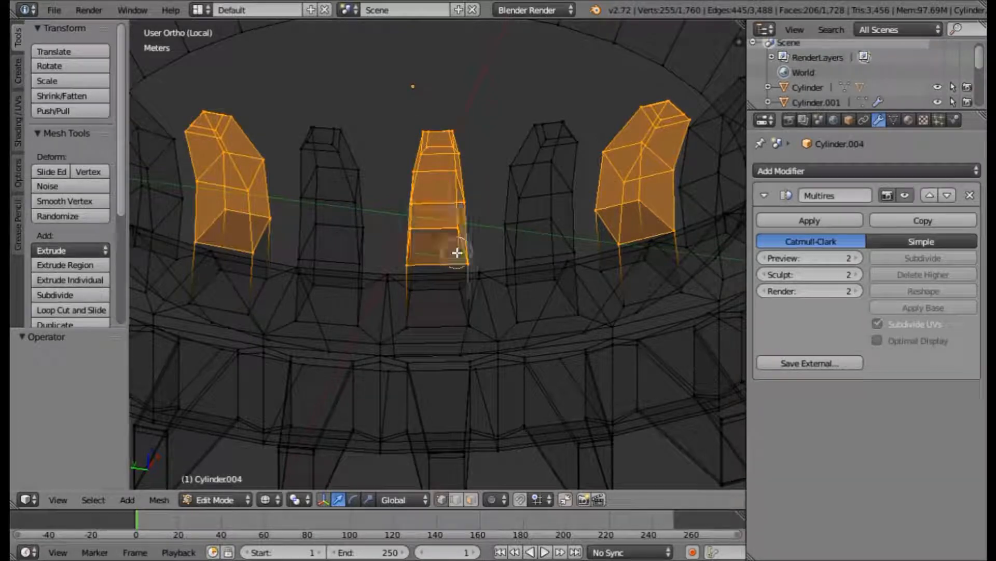
pyautogui.press('Escape')
# Step: Try rotating the selected spikes about 0.36° around the Z axis, and undo it together with the last spike's selection
pyautogui.scroll(-7, 458, 257)
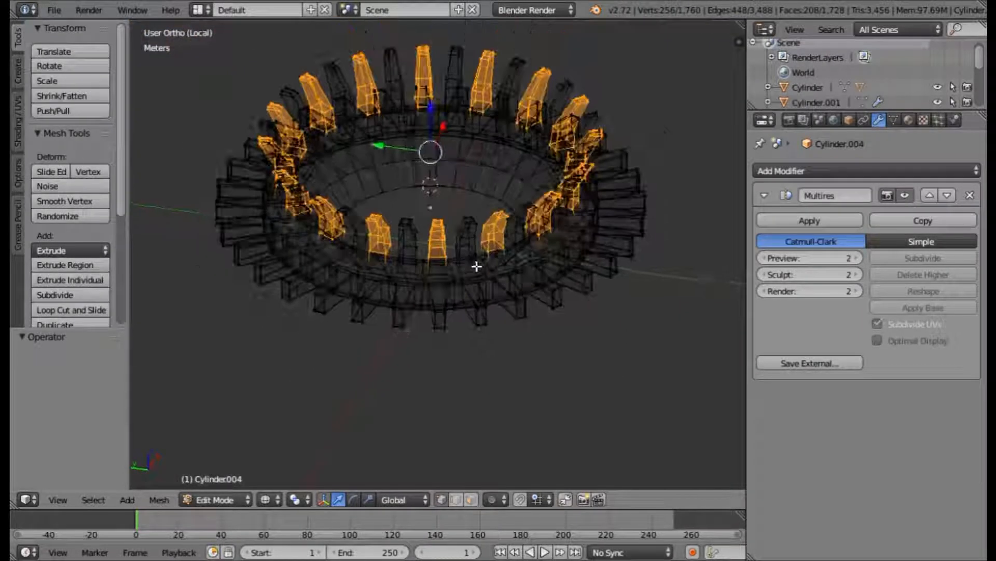
pyautogui.press('KP_1')
pyautogui.scroll(3, 483, 207)
pyautogui.moveTo(483, 207); pyautogui.dragTo(540, 285, button='middle')
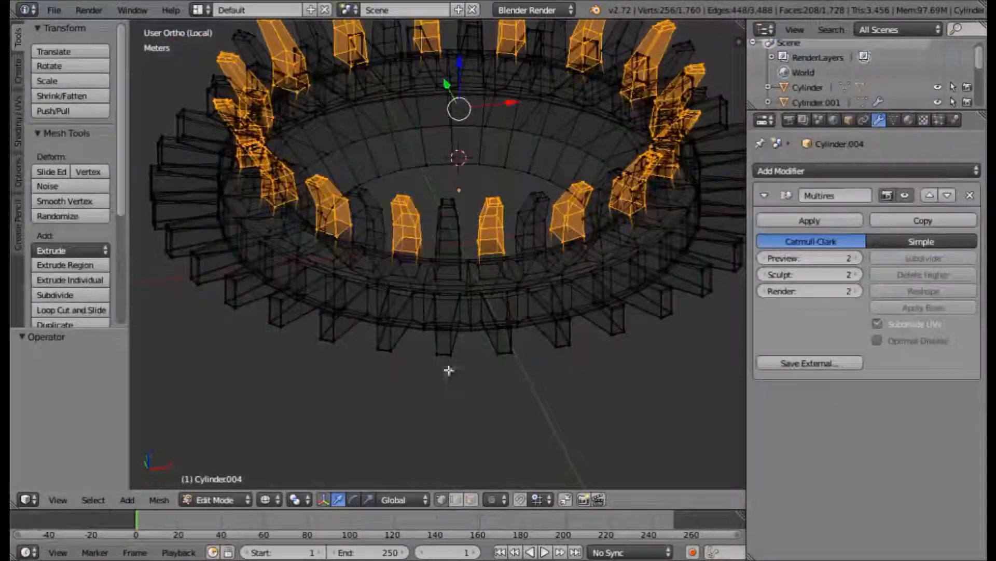
pyautogui.click(359, 500)
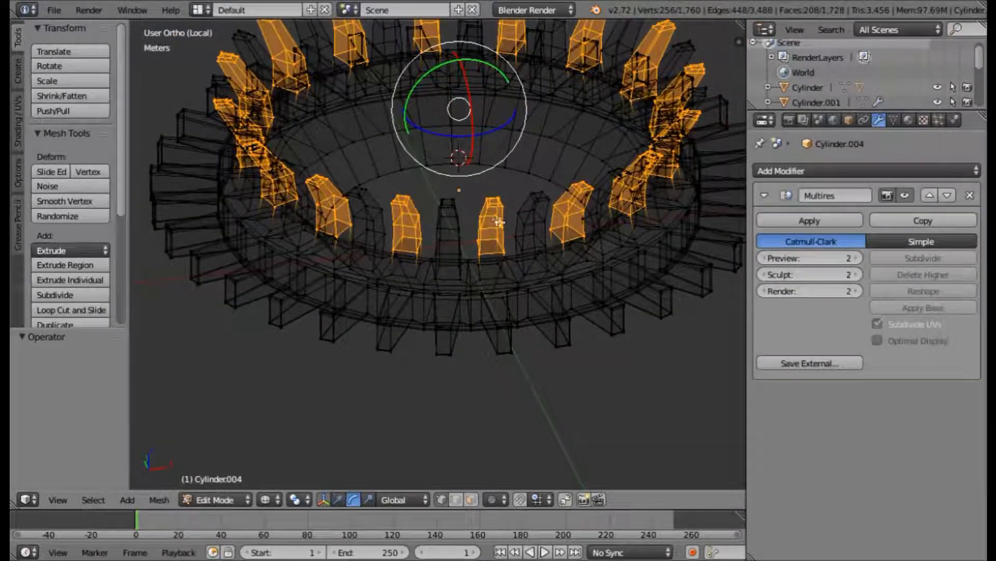
pyautogui.moveTo(519, 114); pyautogui.dragTo(543, 121)
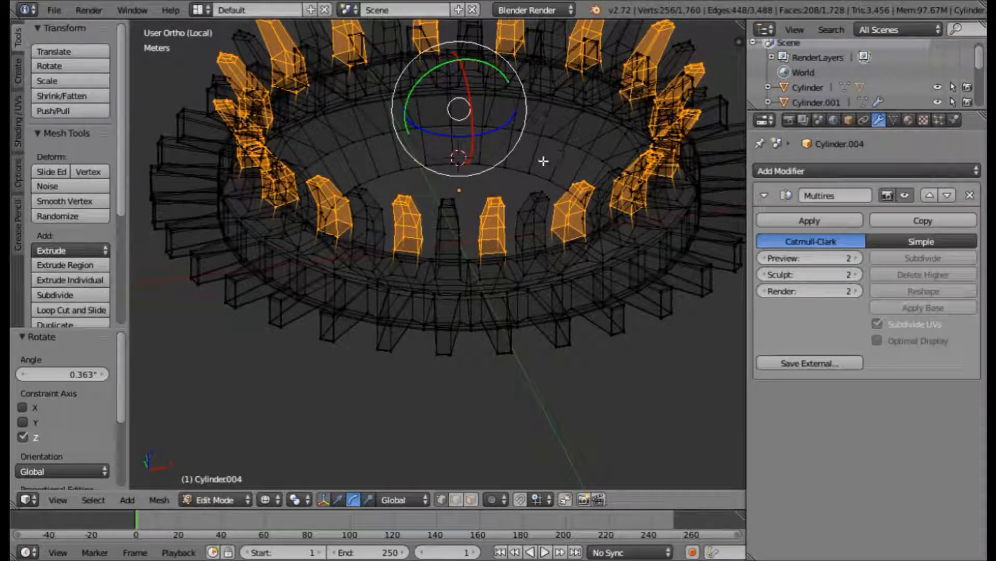
pyautogui.hotkey('ctrl', 'z')
pyautogui.hotkey('ctrl', 'z')
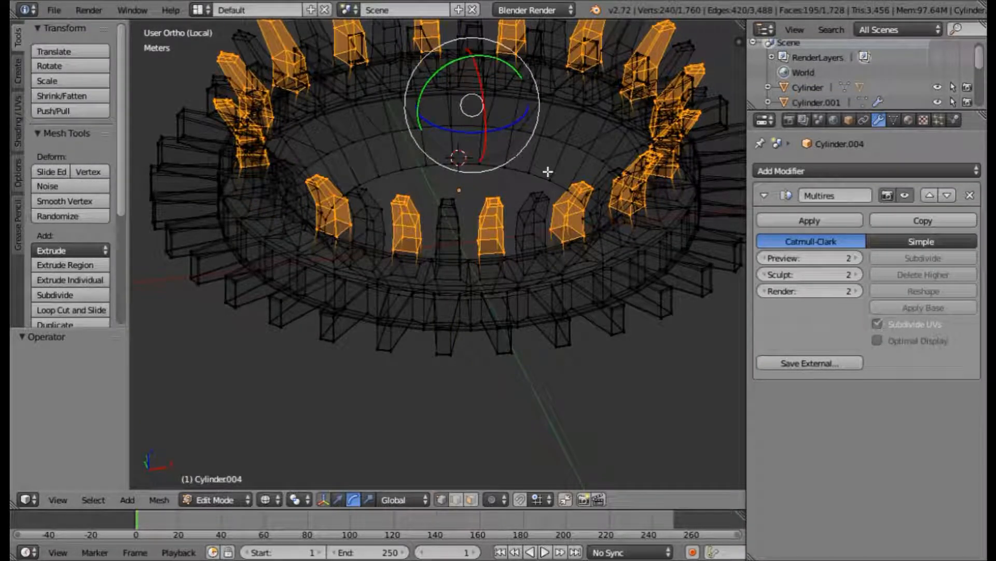
# Step: Circle-select all vertices of the sixteenth alternate spike again to close the gap in the alternating selection
pyautogui.moveTo(363, 223); pyautogui.dragTo(472, 238, button='middle')
pyautogui.scroll(3, 473, 238)
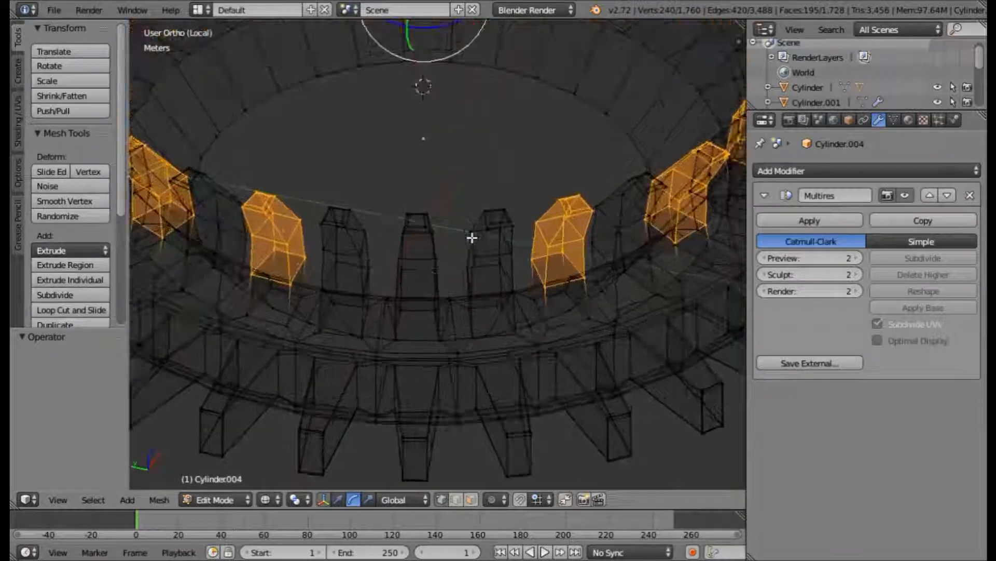
pyautogui.moveTo(419, 278); pyautogui.dragTo(425, 285, button='middle')
pyautogui.press('c')
pyautogui.moveTo(423, 284)
pyautogui.mouseDown()
pyautogui.moveTo(425, 269)
pyautogui.moveTo(450, 274)
pyautogui.moveTo(449, 295)
pyautogui.mouseUp()
pyautogui.press('Escape')
pyautogui.moveTo(450, 297)
pyautogui.mouseDown(button='middle')
pyautogui.moveTo(494, 299)
pyautogui.moveTo(496, 278)
pyautogui.mouseUp(button='middle')
pyautogui.press('c')
pyautogui.moveTo(478, 198); pyautogui.dragTo(503, 191)
pyautogui.press('Escape')
pyautogui.scroll(-3, 513, 194)
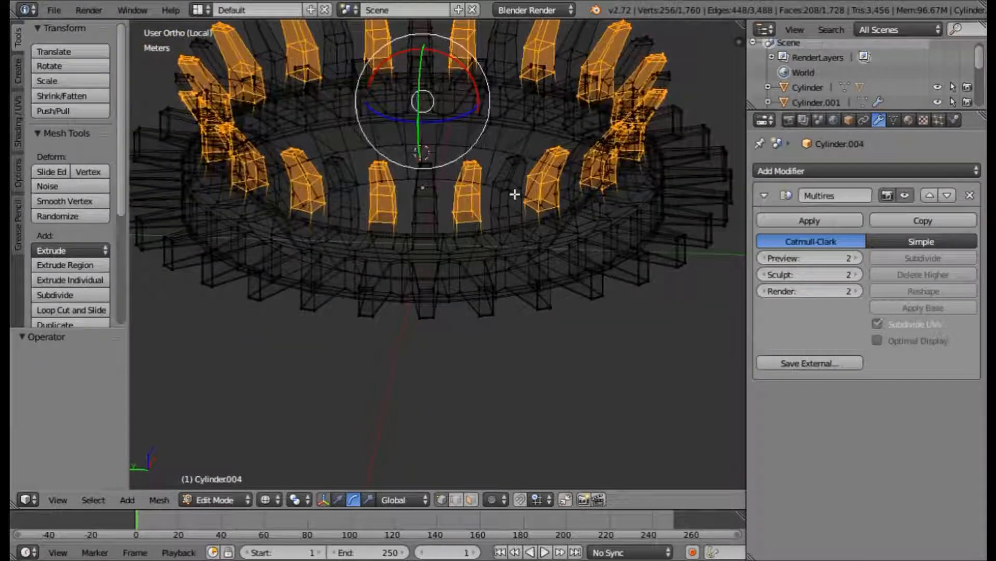
# Step: Show the toothed collar's object transform properties and view the selected spikes straight from the front
pyautogui.click(848, 121)
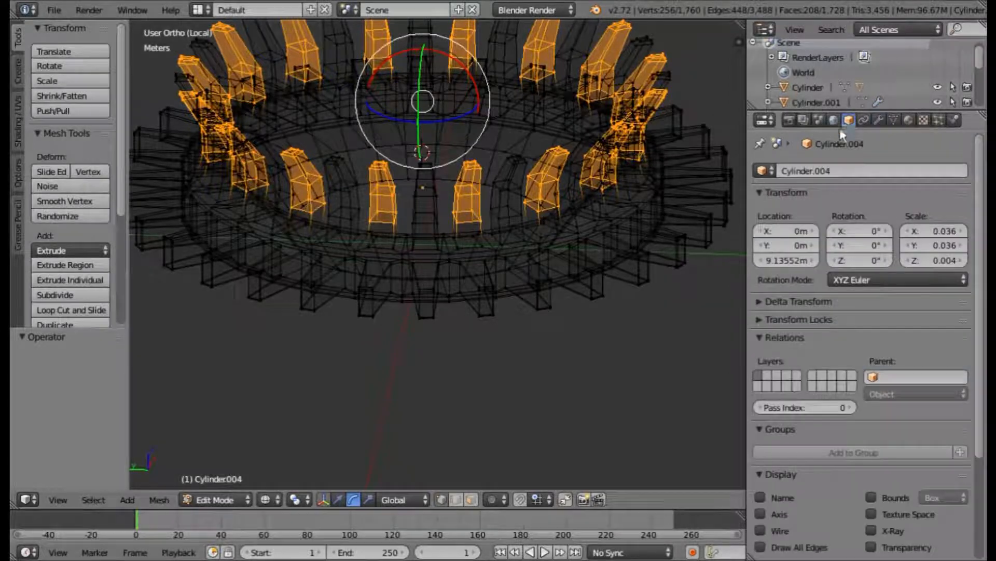
pyautogui.press('KP_1')
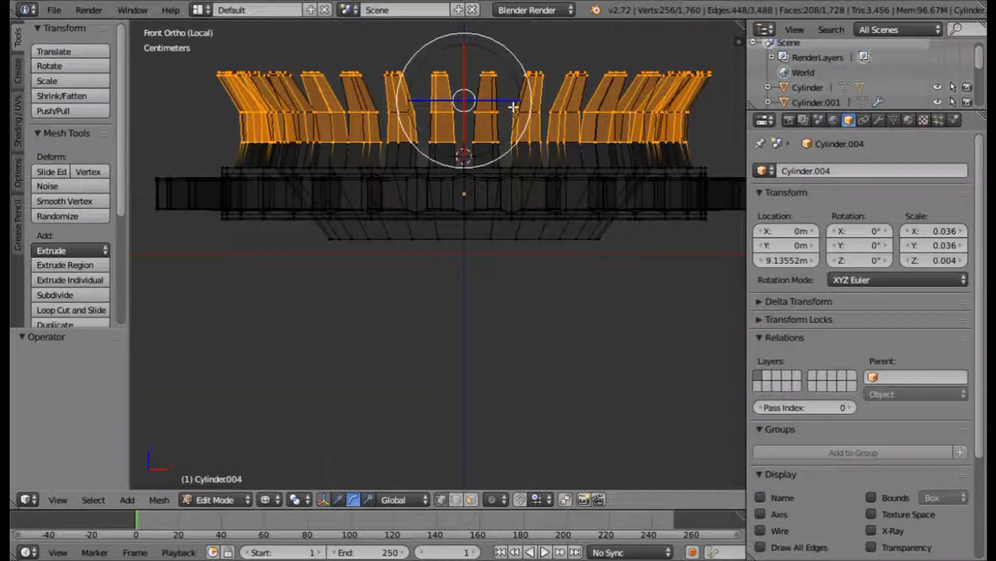
pyautogui.moveTo(513, 101); pyautogui.dragTo(604, 156)
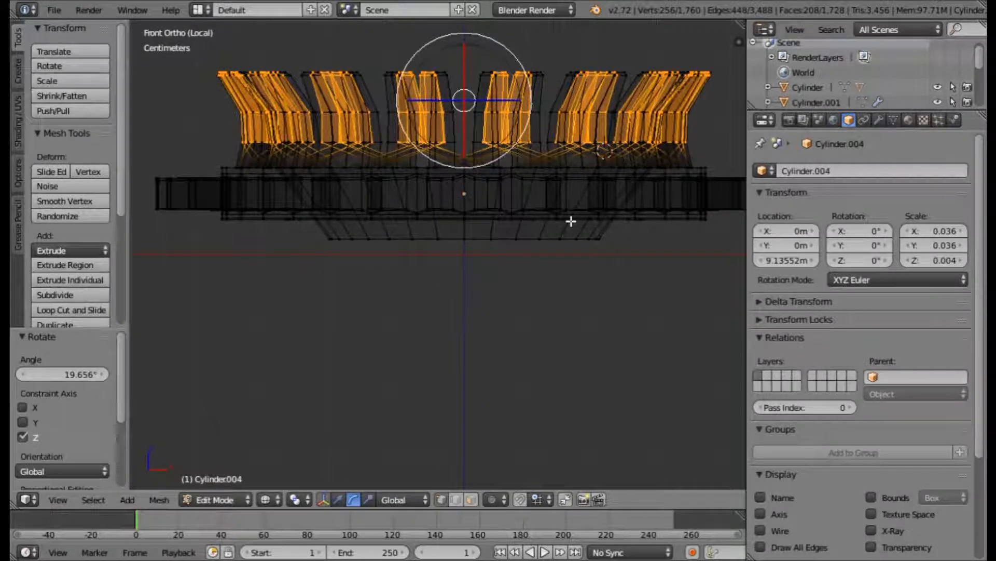
pyautogui.hotkey('ctrl', 'z')
pyautogui.press('n')
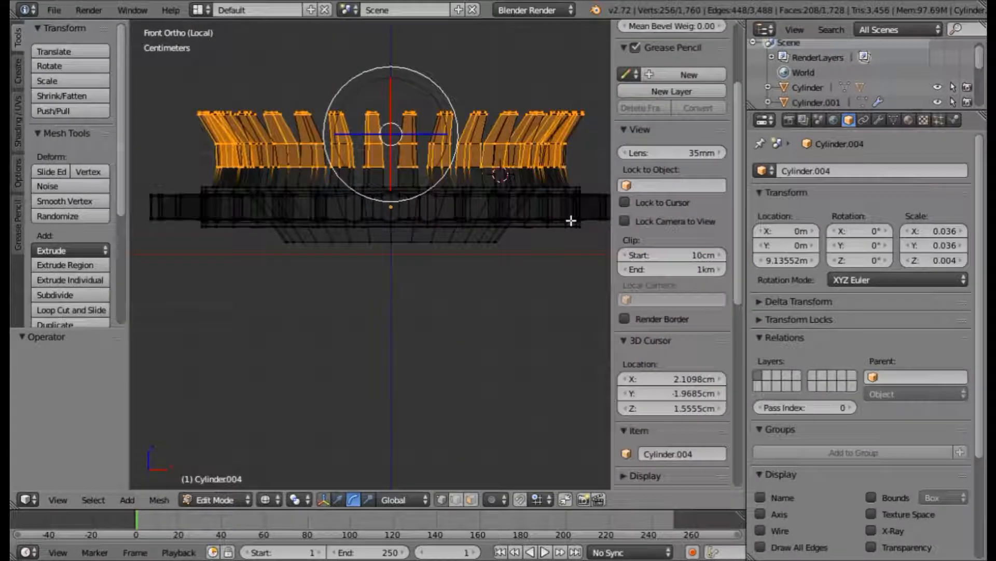
pyautogui.moveTo(465, 264); pyautogui.dragTo(497, 330, button='middle')
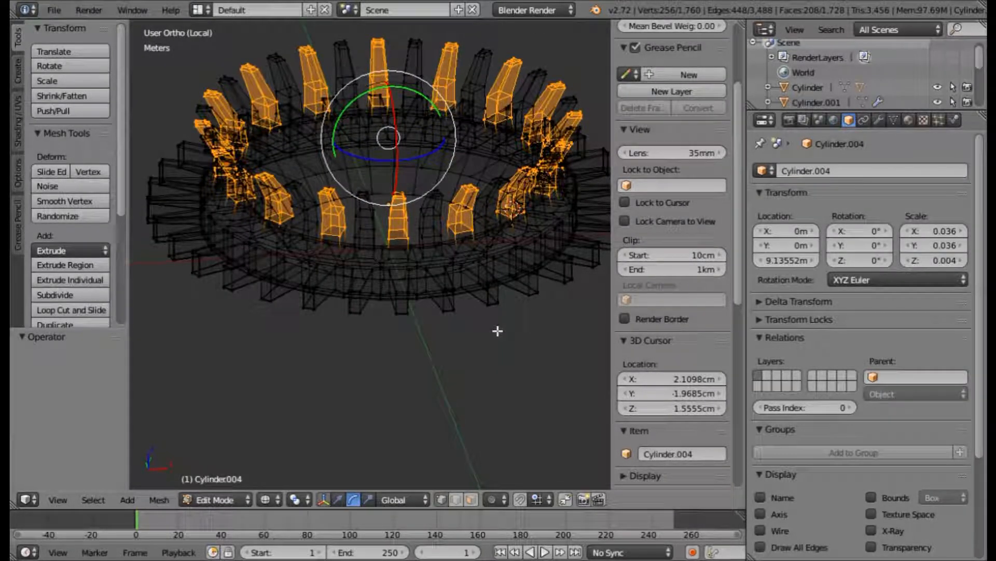
pyautogui.press('r')
pyautogui.press('z')
pyautogui.write('45')
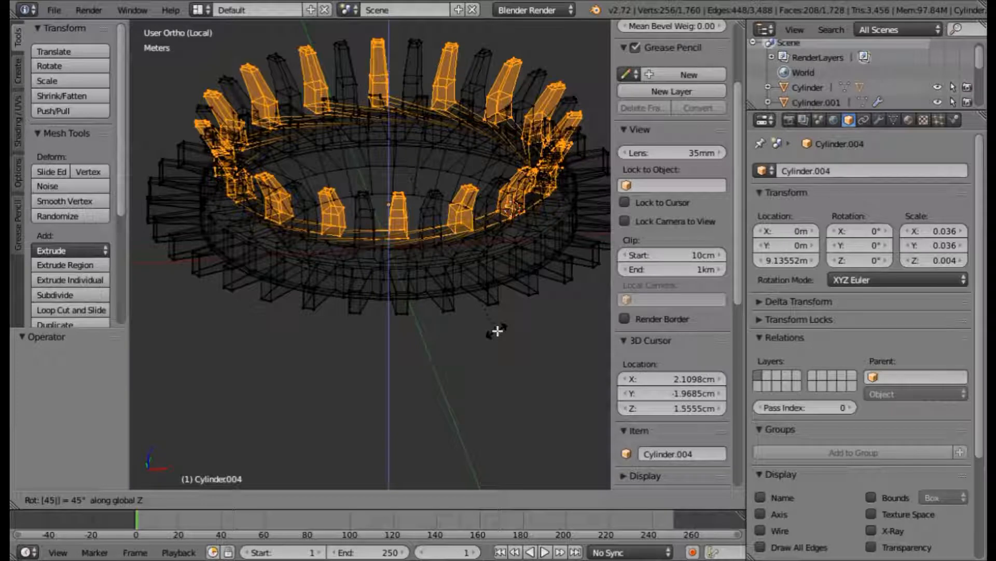
pyautogui.press('Return')
# Step: Rotate the selected alternate prongs of the ring by 5° about the global Z axis
pyautogui.press('r')
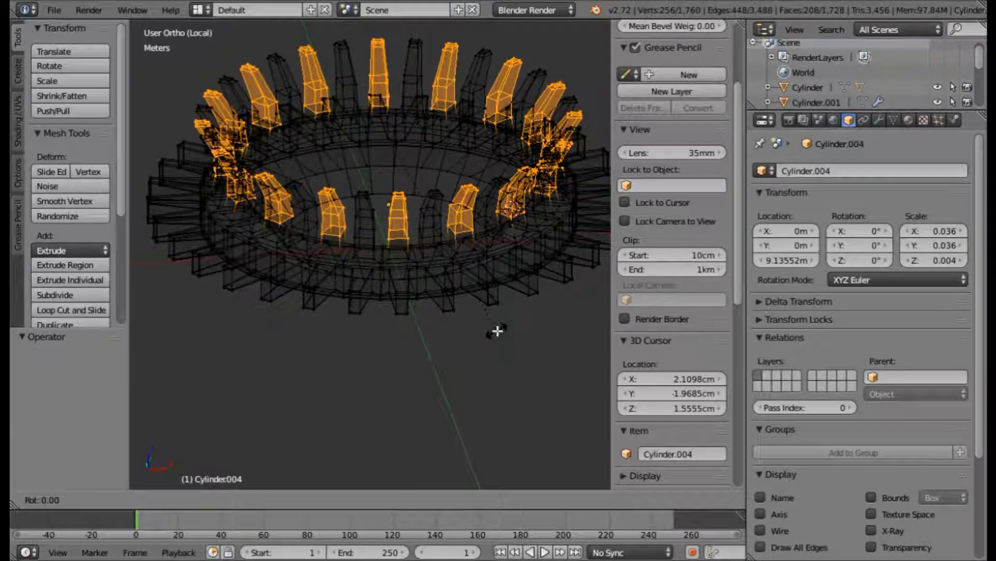
pyautogui.press('z')
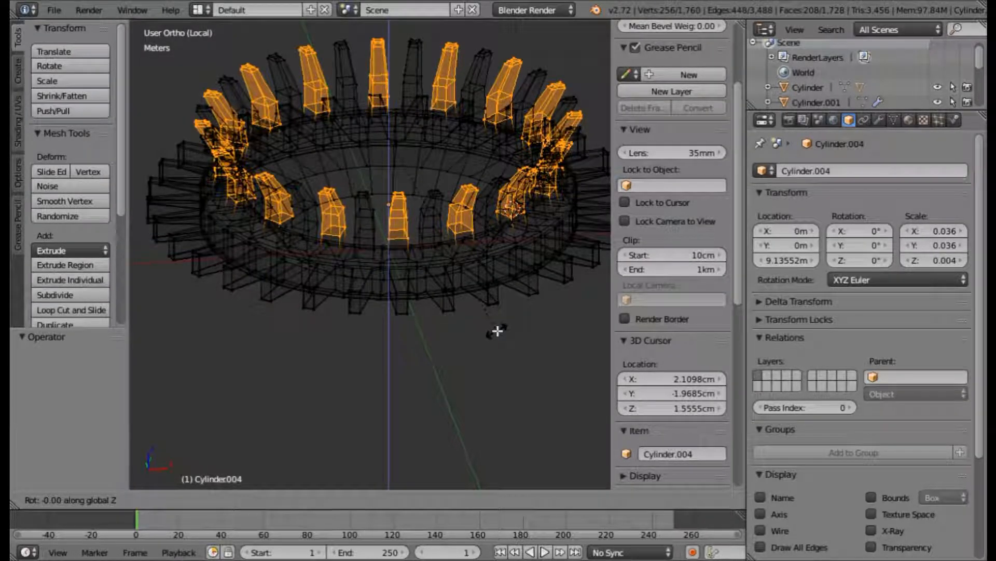
pyautogui.press('5')
pyautogui.press('Return')
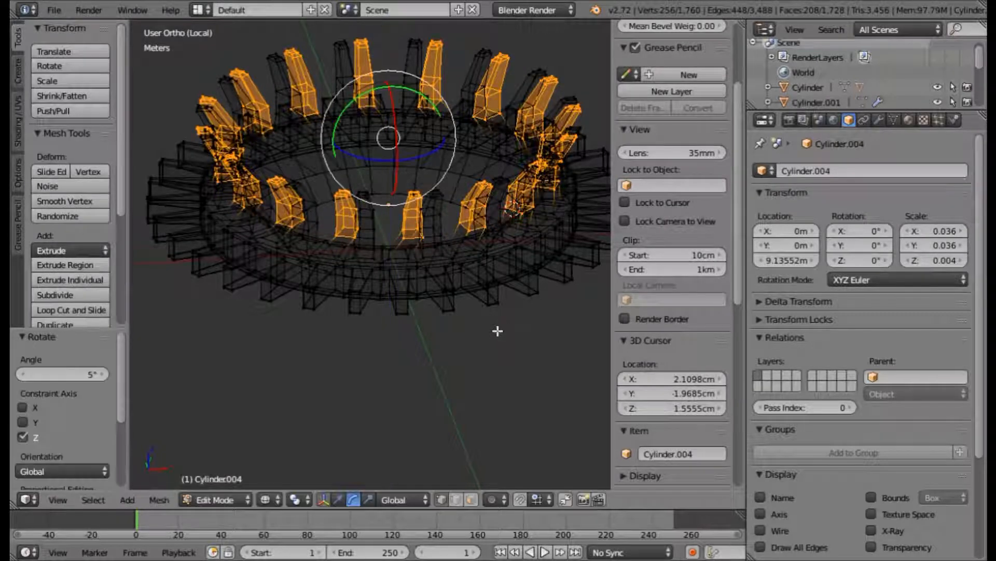
# Step: Examine the twisted prongs in solid shading outside Edit Mode, then return to wireframe mesh editing
pyautogui.scroll(-1, 497, 331)
pyautogui.press('Tab')
pyautogui.moveTo(385, 297); pyautogui.dragTo(391, 272, button='middle')
pyautogui.press('z')
pyautogui.scroll(3, 391, 274)
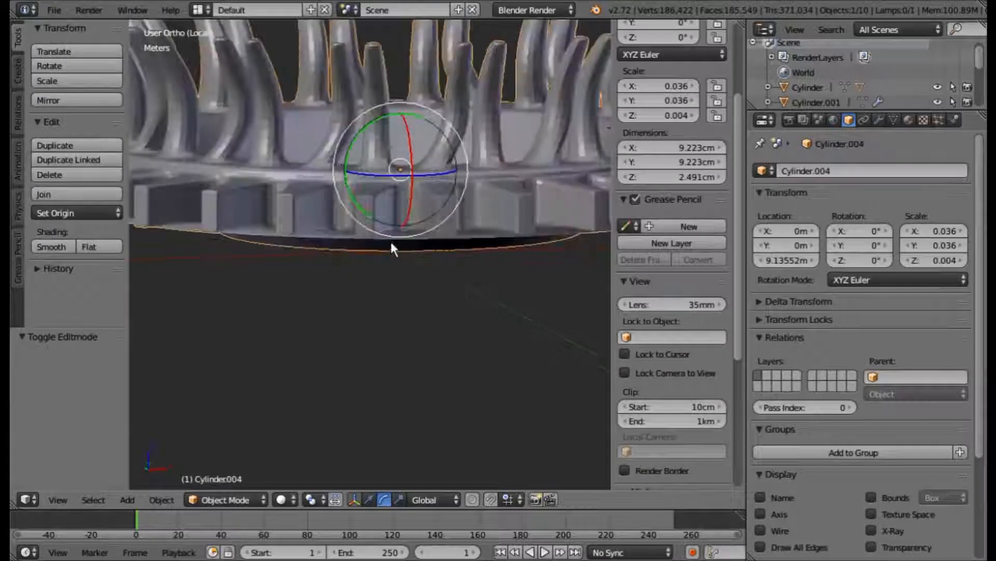
pyautogui.press('z')
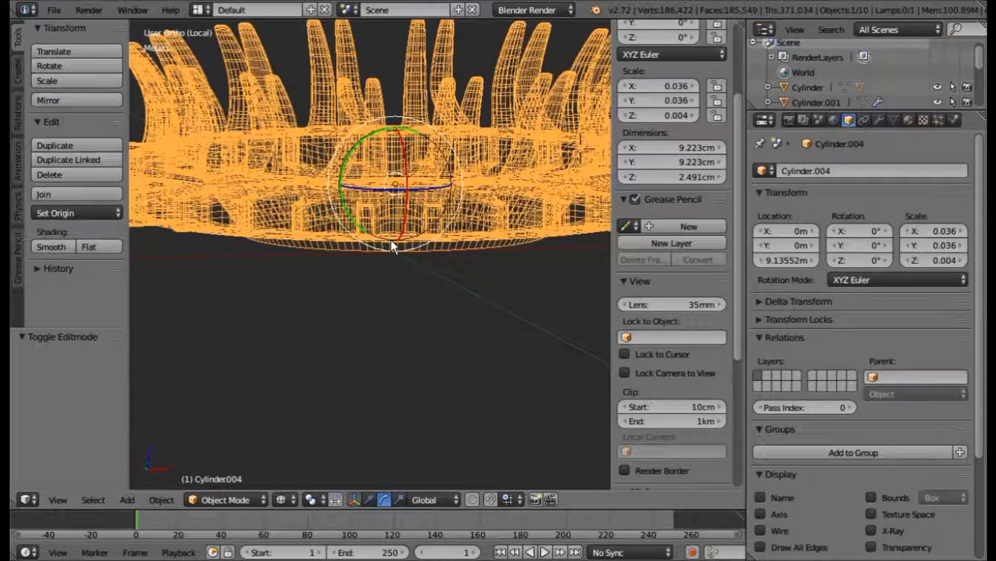
pyautogui.press('Tab')
pyautogui.moveTo(391, 240); pyautogui.dragTo(400, 271, button='middle')
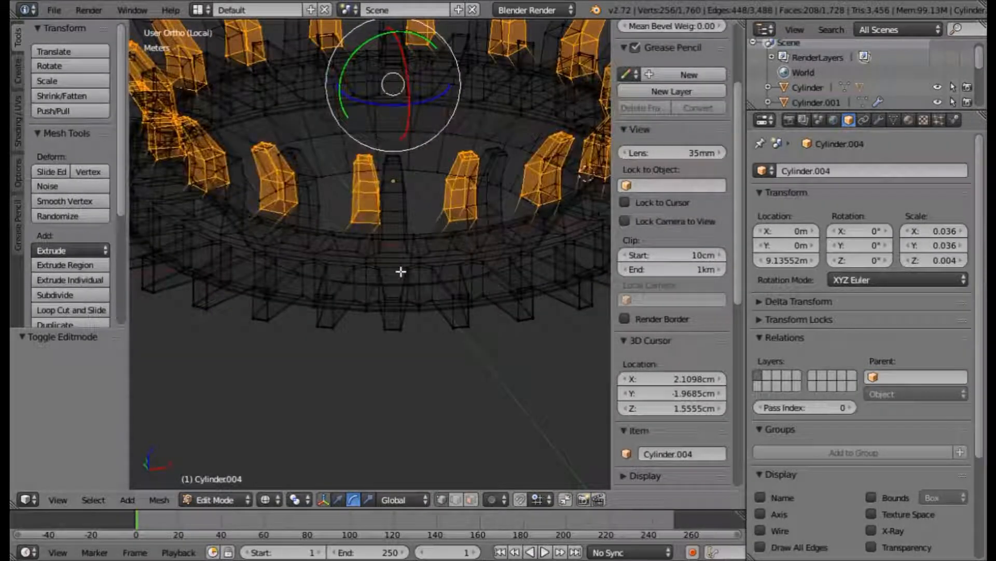
# Step: Deselect the lowest row of vertices on the alternate prongs in side view, keeping their upper sections selected
pyautogui.press('KP_3')
pyautogui.scroll(-4, 401, 272)
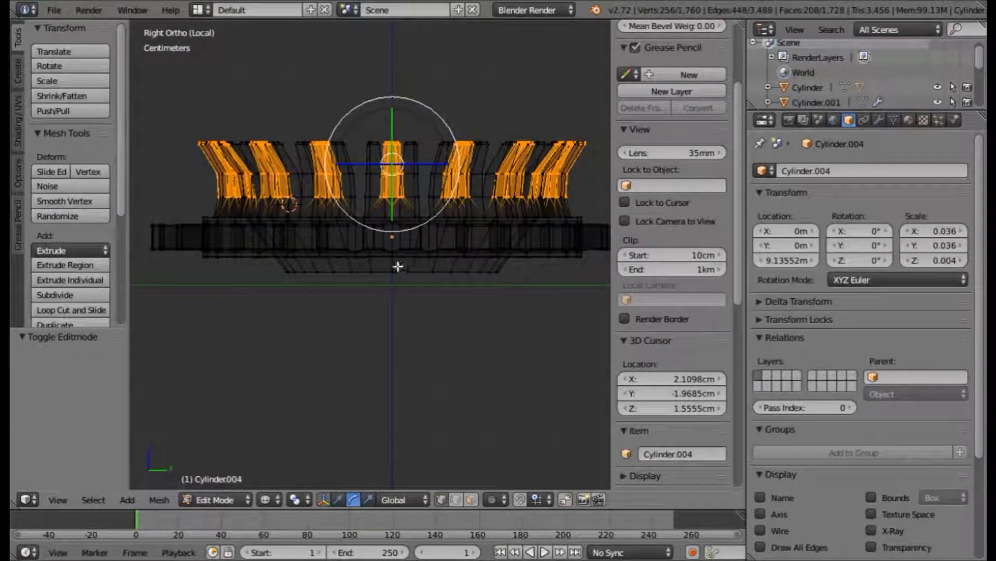
pyautogui.scroll(1, 315, 248)
pyautogui.press('c')
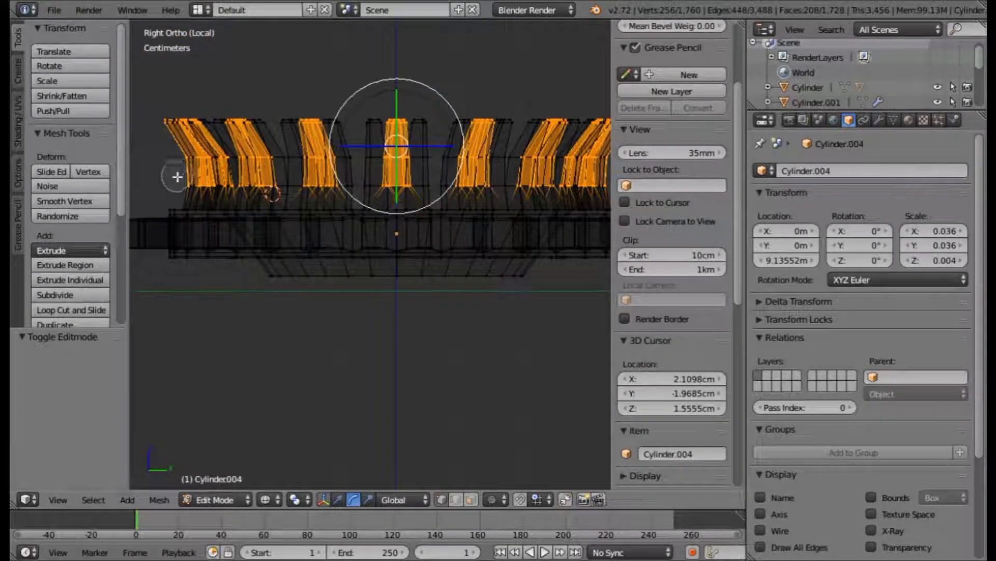
pyautogui.moveTo(177, 189); pyautogui.dragTo(195, 188)
pyautogui.moveTo(195, 188)
pyautogui.mouseDown(button='middle')
pyautogui.moveTo(183, 189)
pyautogui.moveTo(553, 193)
pyautogui.mouseUp(button='middle')
pyautogui.rightClick(553, 193)
pyautogui.scroll(-1, 553, 192)
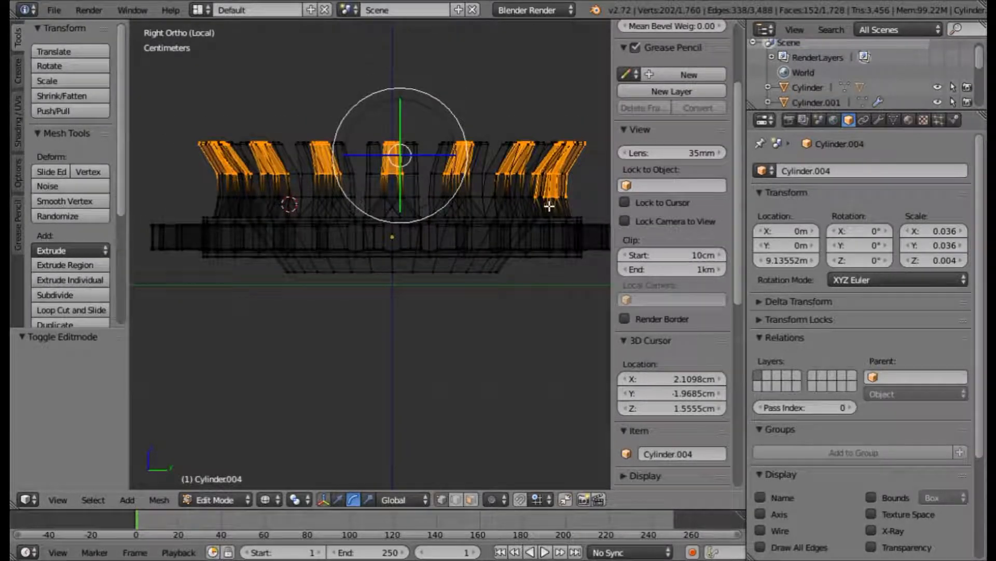
pyautogui.press('c')
pyautogui.moveTo(570, 205)
pyautogui.mouseDown(button='middle')
pyautogui.moveTo(499, 203)
pyautogui.moveTo(524, 264)
pyautogui.mouseUp(button='middle')
pyautogui.rightClick(531, 205)
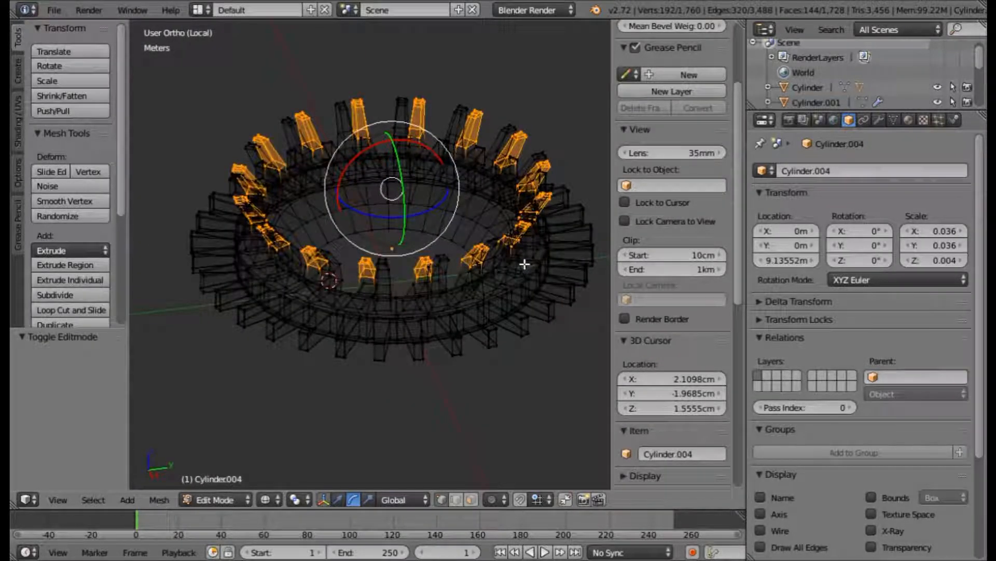
pyautogui.press('r')
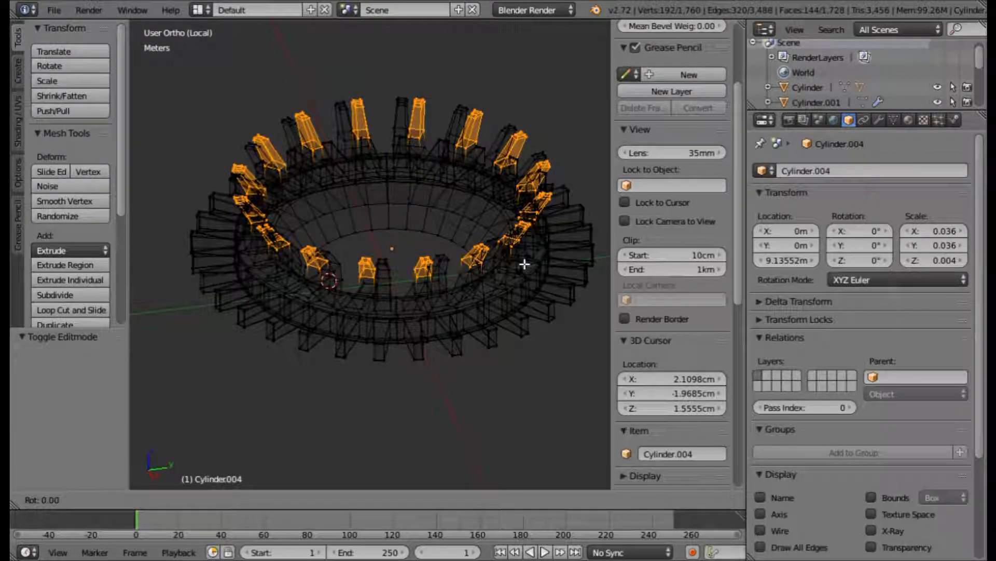
pyautogui.write('z')
pyautogui.write('5')
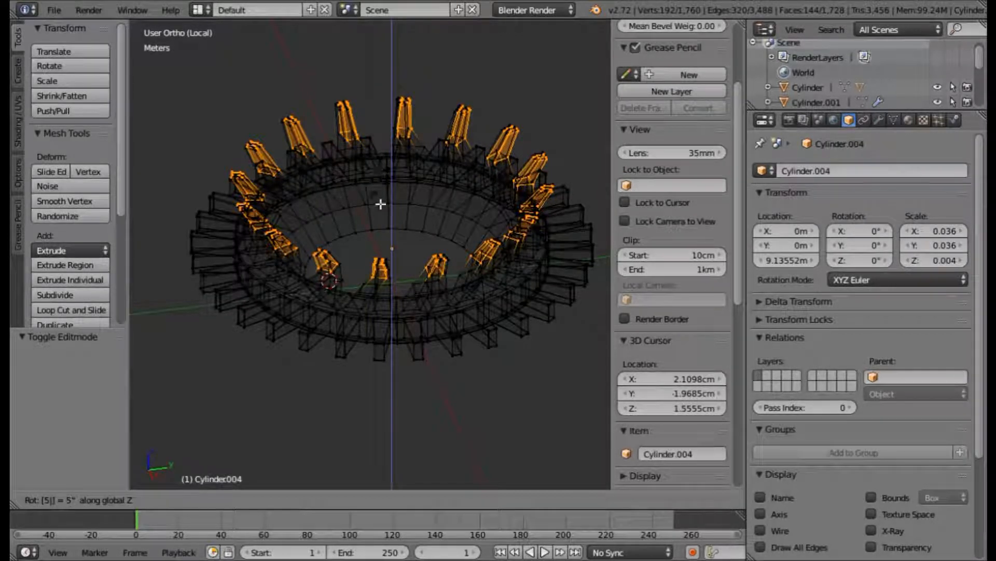
pyautogui.press('Return')
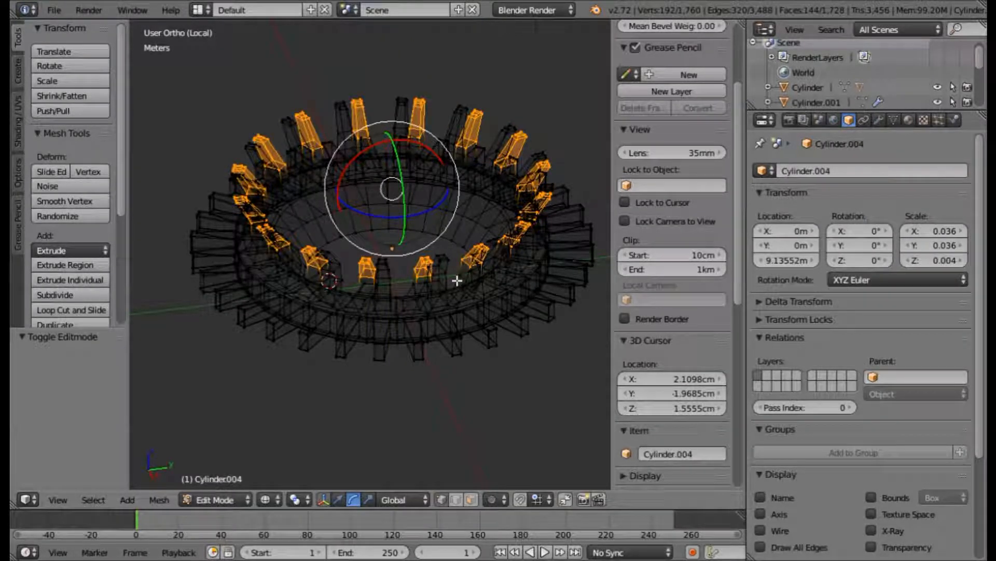
# Step: Rotate the upper sections of the alternate prongs by 5° about the global Z axis
pyautogui.write('rz5')
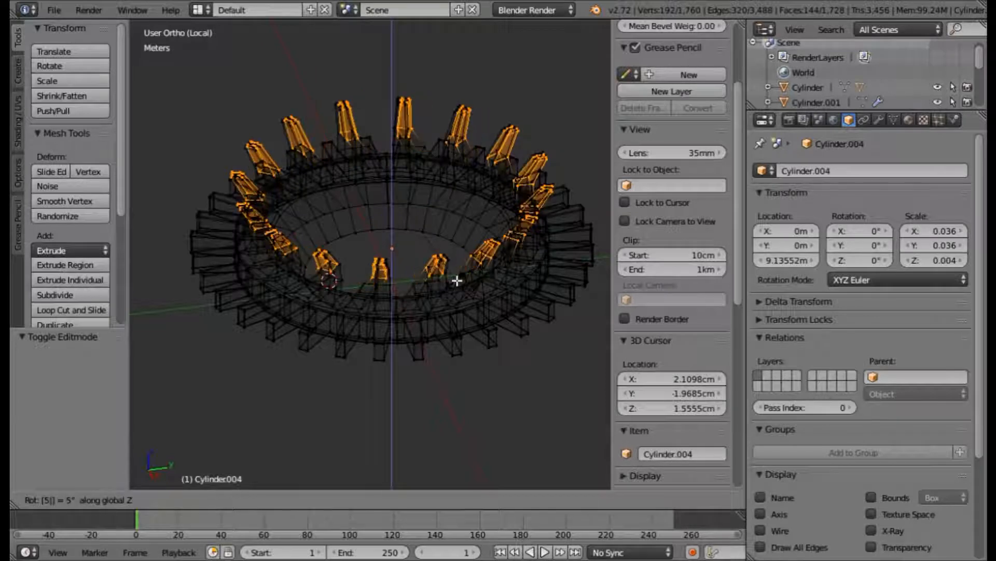
pyautogui.press('Return')
pyautogui.scroll(3, 457, 280)
pyautogui.scroll(-1, 457, 280)
pyautogui.moveTo(457, 280); pyautogui.dragTo(461, 169, button='middle')
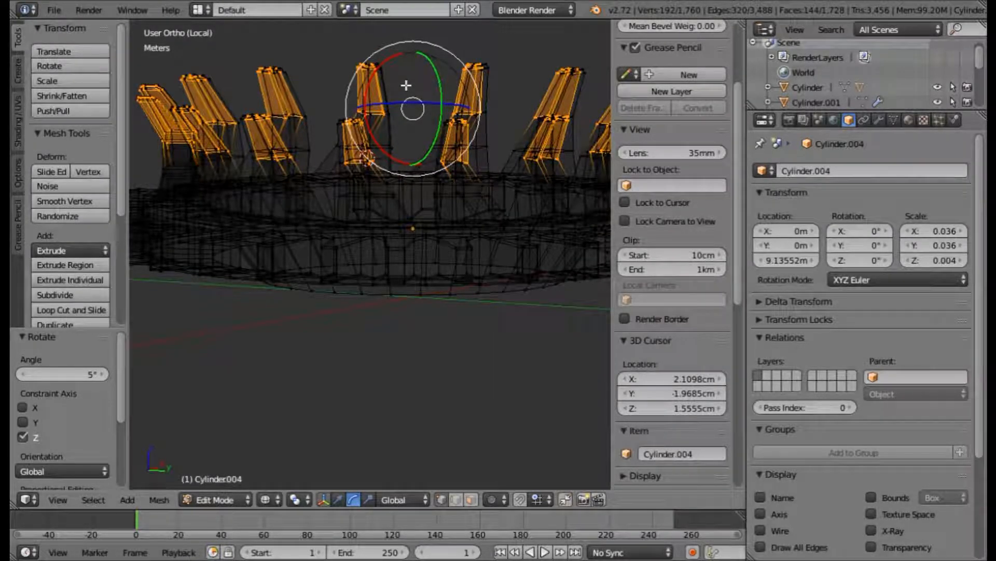
# Step: Deselect the lower vertex row of the selected sections in front view, keeping only the alternate prongs' tips selected
pyautogui.moveTo(393, 120); pyautogui.dragTo(402, 181, button='middle')
pyautogui.press('KP_1')
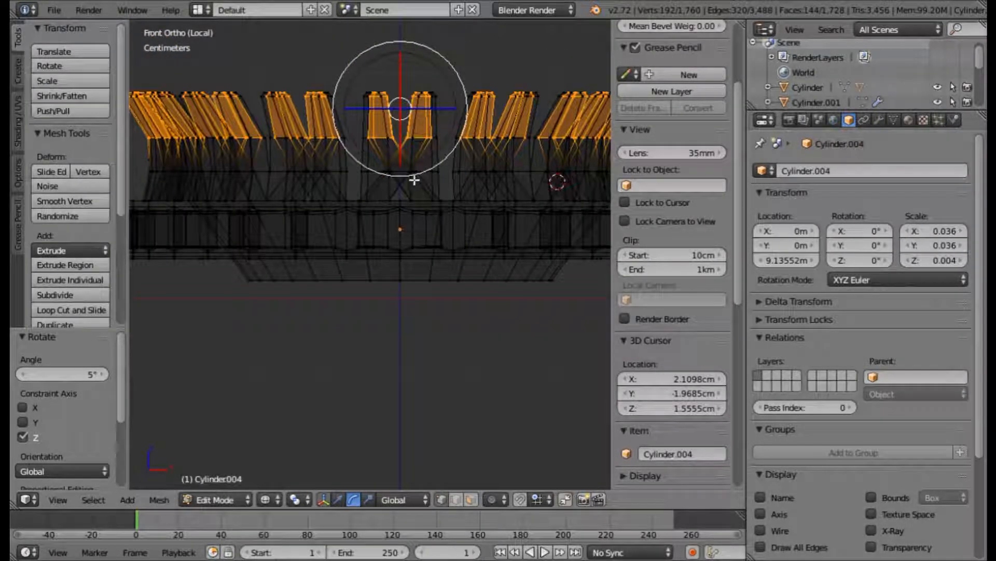
pyautogui.scroll(-2, 410, 187)
pyautogui.moveTo(221, 224); pyautogui.dragTo(216, 183)
pyautogui.moveTo(216, 183)
pyautogui.mouseDown(button='middle')
pyautogui.moveTo(236, 189)
pyautogui.moveTo(242, 180)
pyautogui.mouseUp(button='middle')
pyautogui.moveTo(267, 179); pyautogui.dragTo(558, 182, button='middle')
pyautogui.rightClick(558, 182)
pyautogui.moveTo(508, 211)
pyautogui.mouseDown(button='middle')
pyautogui.moveTo(507, 267)
pyautogui.moveTo(507, 249)
pyautogui.mouseUp(button='middle')
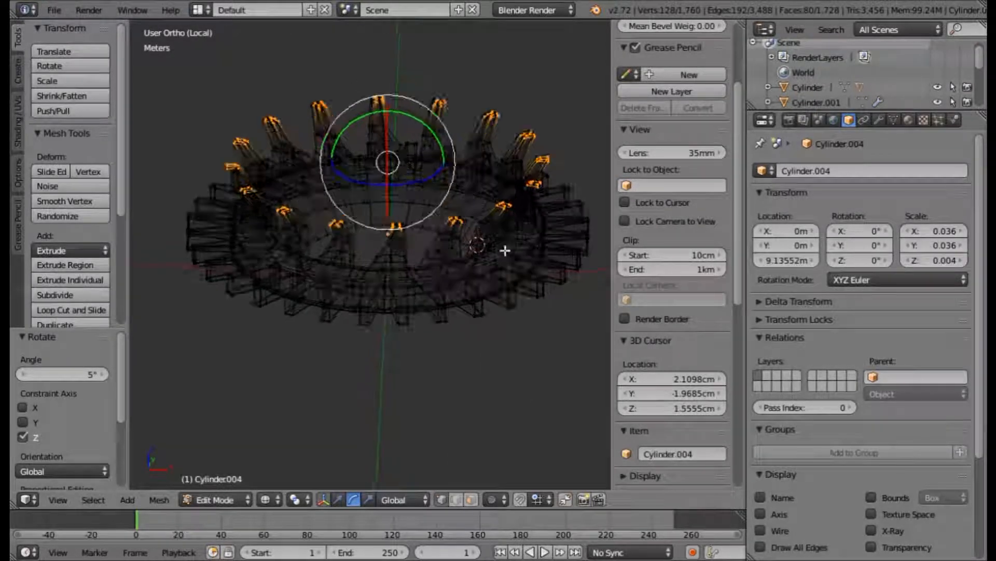
pyautogui.scroll(3, 507, 250)
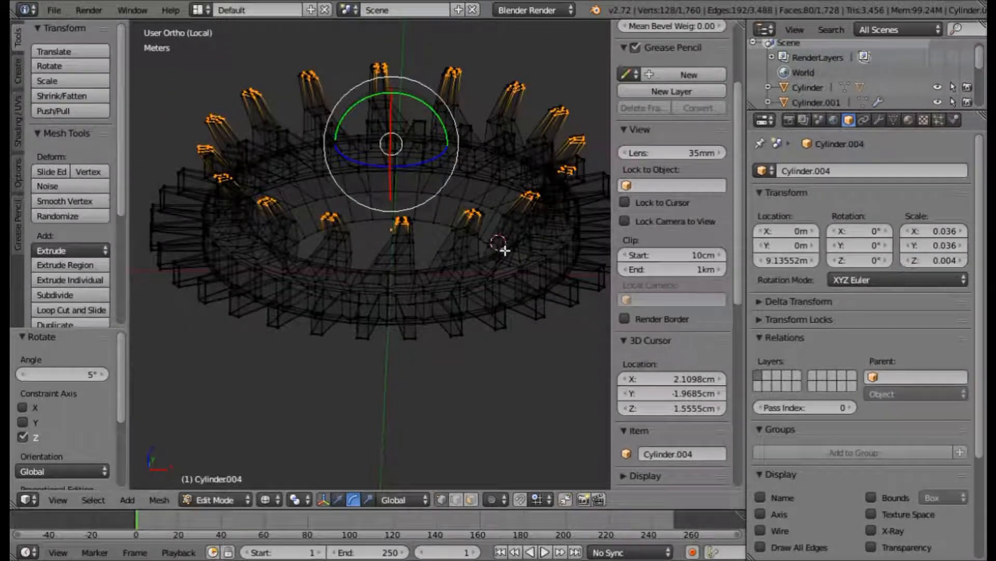
# Step: Rotate the tips of the alternate prongs by 5° about the global Z axis
pyautogui.press('r')
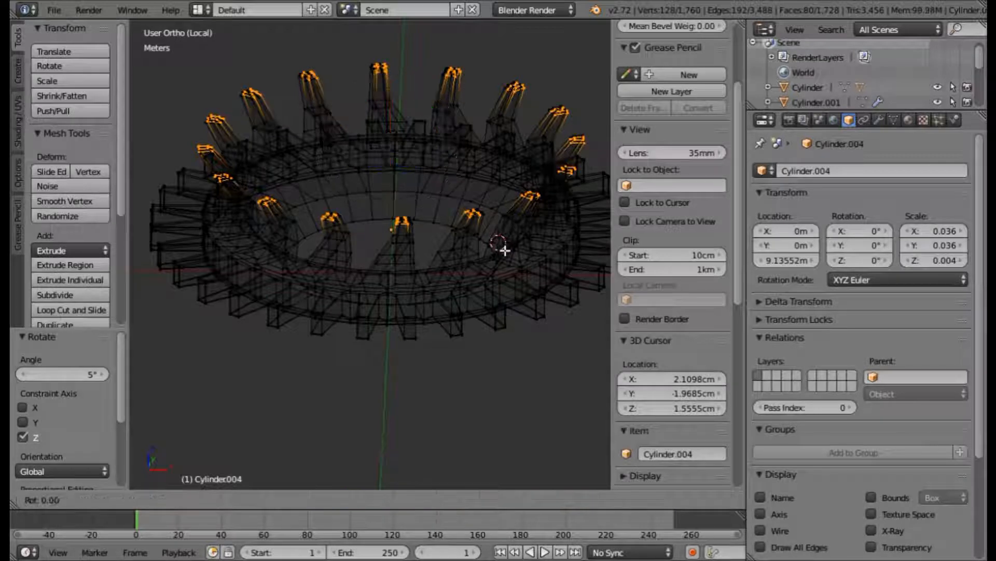
pyautogui.write('z')
pyautogui.write('5')
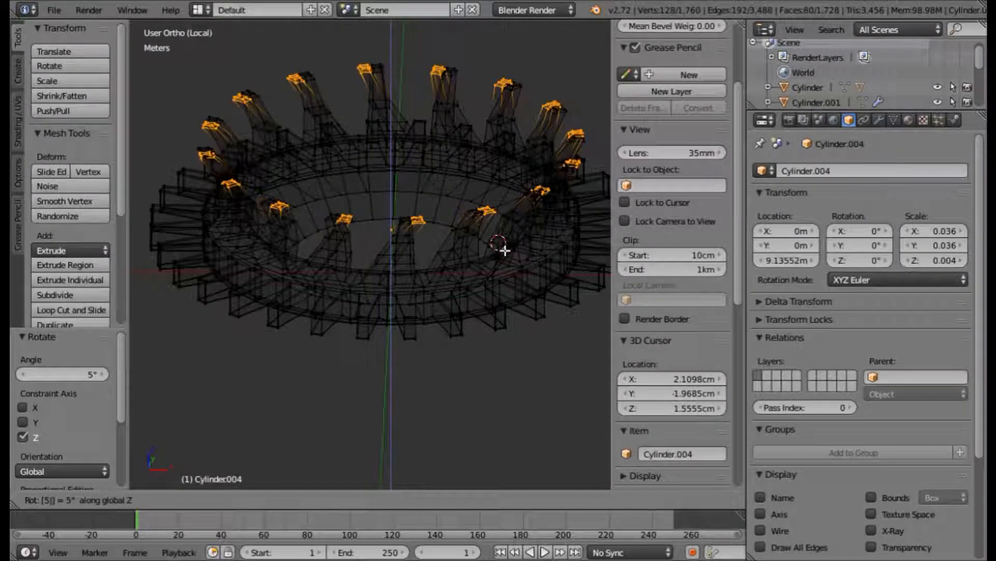
pyautogui.press('Return')
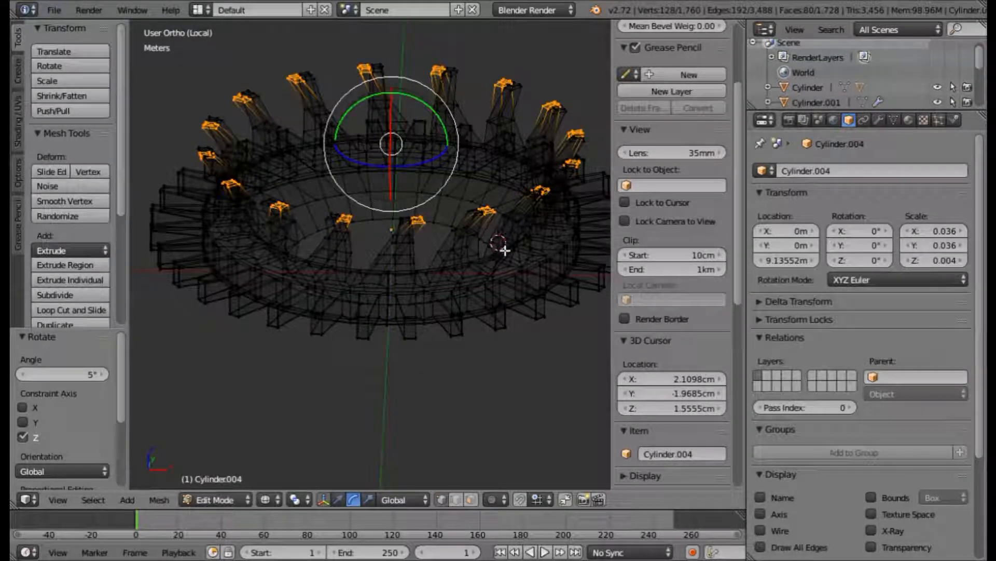
# Step: Examine in solid shading how the bent prongs cross their straight neighbours around the ring
pyautogui.moveTo(364, 315); pyautogui.dragTo(460, 323, button='middle')
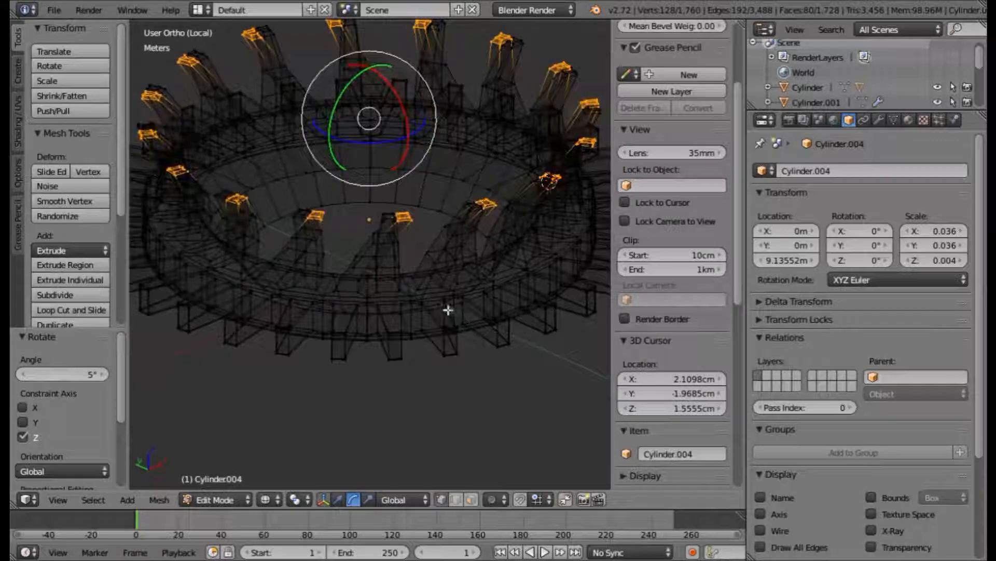
pyautogui.press('Tab')
pyautogui.press('z')
pyautogui.moveTo(440, 308); pyautogui.dragTo(461, 316, button='middle')
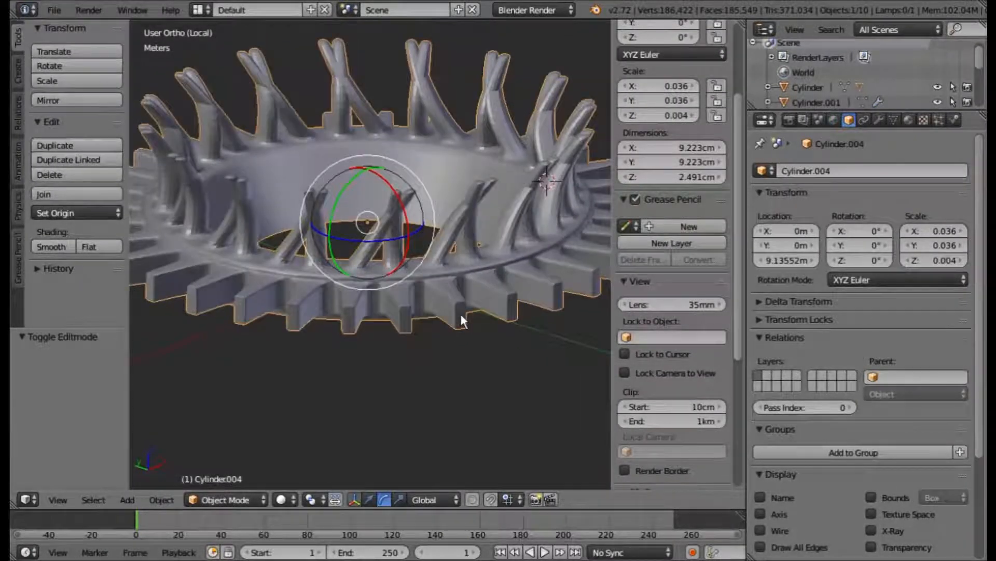
pyautogui.press('z')
pyautogui.scroll(5, 461, 315)
pyautogui.press('z')
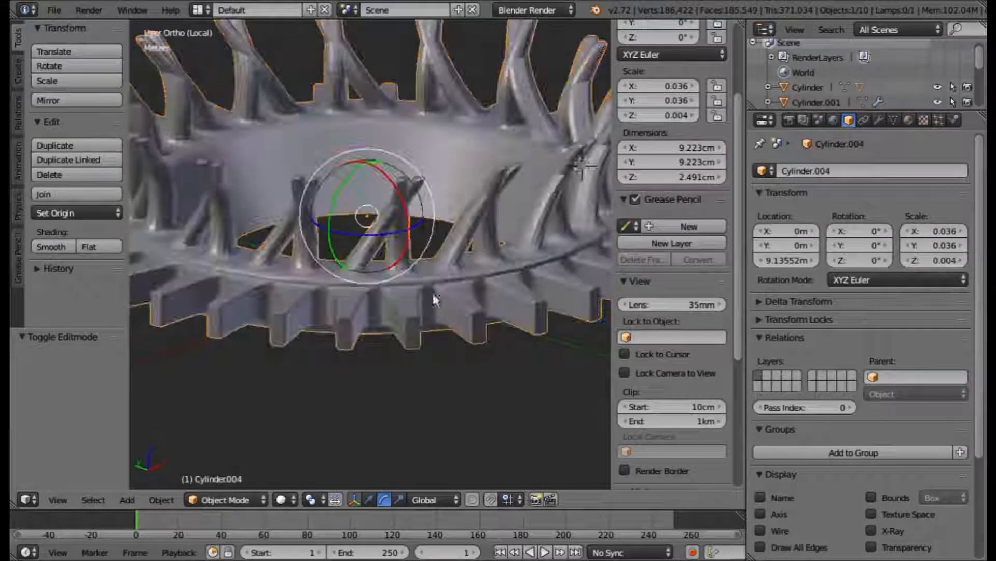
# Step: Return to mesh editing in solid shading and switch to face selection
pyautogui.press('Tab')
pyautogui.scroll(2, 431, 289)
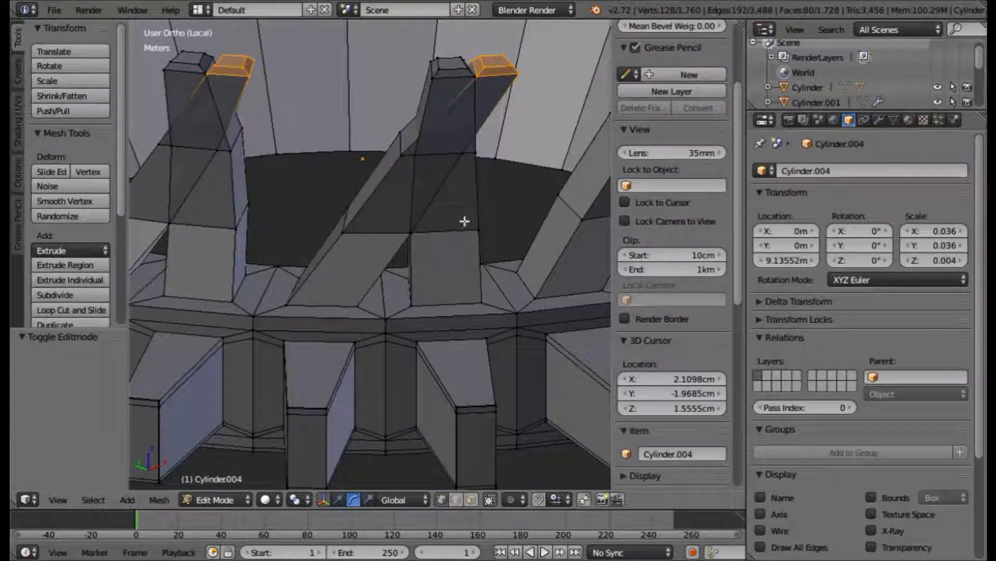
pyautogui.click(470, 499)
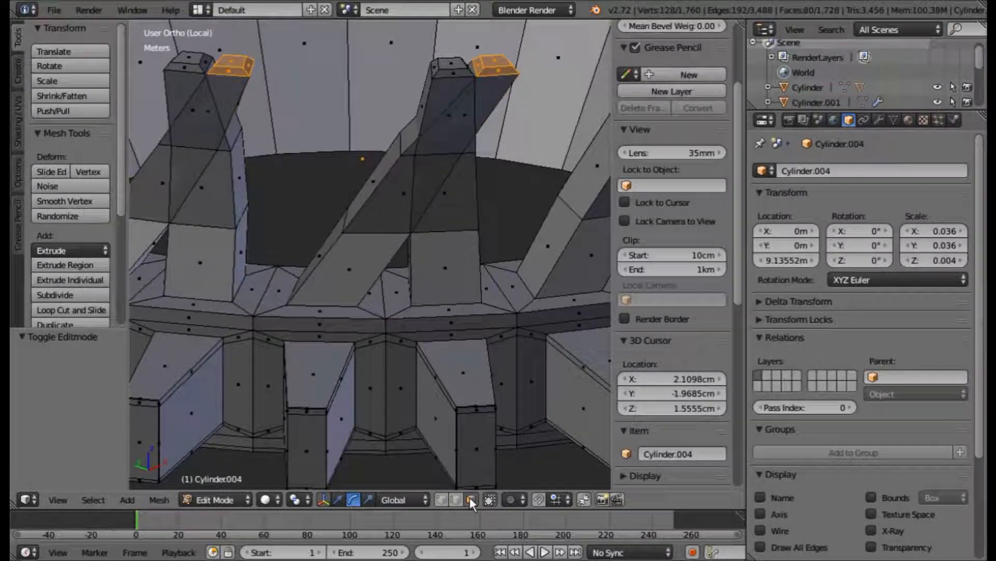
pyautogui.rightClick(477, 231)
pyautogui.scroll(1, 478, 211)
pyautogui.keyDown('shift'); pyautogui.moveTo(503, 190); pyautogui.dragTo(419, 252, button='middle'); pyautogui.keyUp('shift')
pyautogui.press('e')
pyautogui.click(415, 229)
pyautogui.keyDown('shift'); pyautogui.moveTo(410, 332); pyautogui.dragTo(306, 322, button='middle'); pyautogui.keyUp('shift')
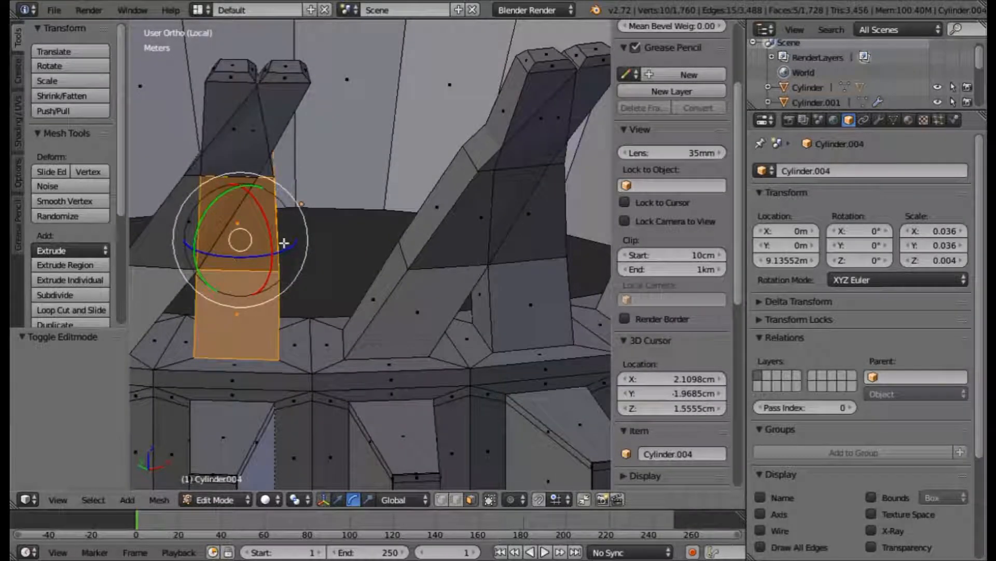
pyautogui.press('a')
# Step: Select the face loops around one straight prong, from its base up to the bevel at its tip
pyautogui.moveTo(300, 256); pyautogui.dragTo(273, 258, button='middle')
pyautogui.keyDown('shift'); pyautogui.moveTo(218, 239); pyautogui.dragTo(414, 211, button='middle'); pyautogui.keyUp('shift')
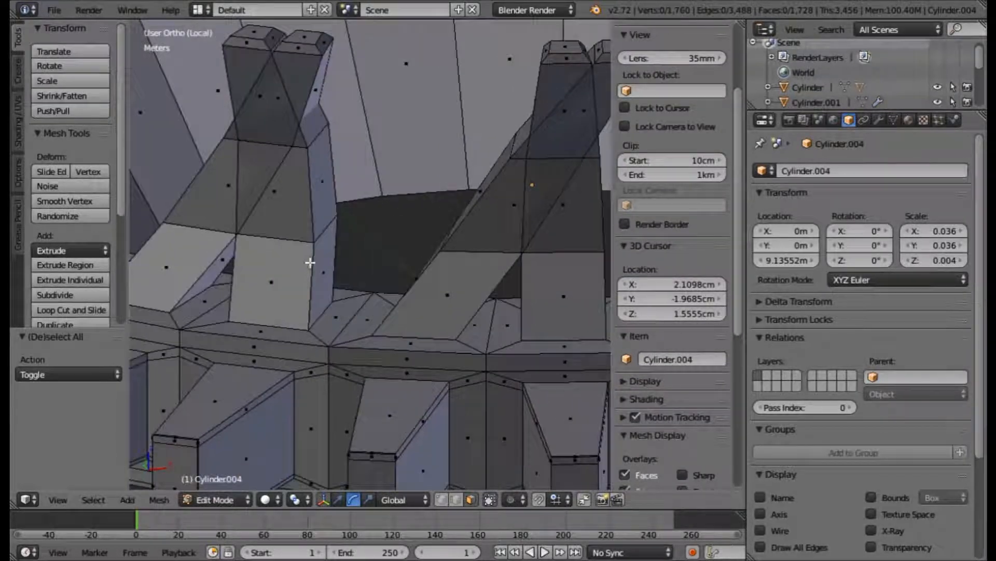
pyautogui.keyDown('alt'); pyautogui.rightClick(310, 260); pyautogui.keyUp('alt')
pyautogui.keyDown('alt'); pyautogui.keyDown('shift'); pyautogui.rightClick(315, 180); pyautogui.keyUp('shift'); pyautogui.keyUp('alt')
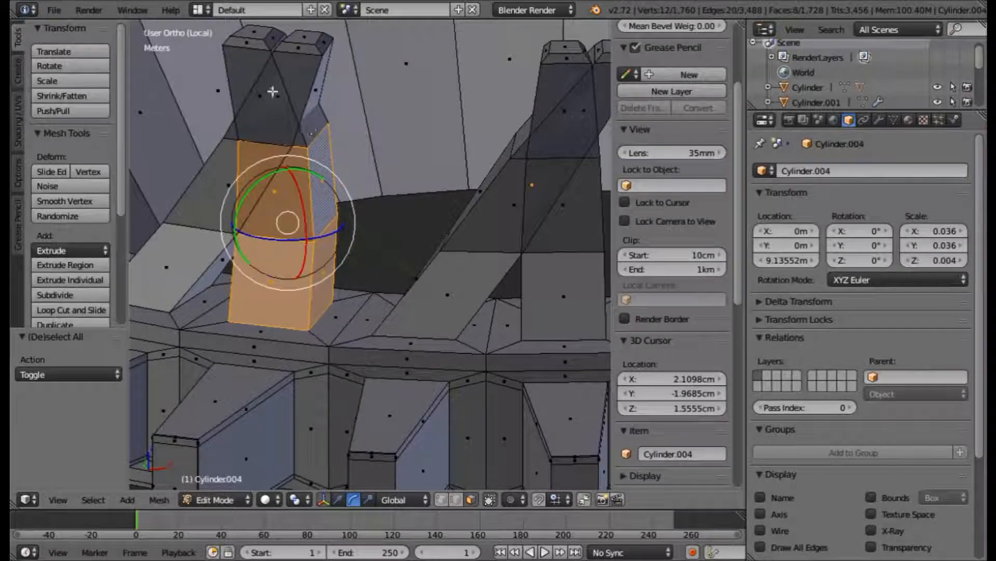
pyautogui.keyDown('alt'); pyautogui.keyDown('shift'); pyautogui.rightClick(234, 72); pyautogui.keyUp('shift'); pyautogui.keyUp('alt')
pyautogui.moveTo(241, 75); pyautogui.dragTo(323, 147, button='middle')
pyautogui.scroll(2, 252, 91)
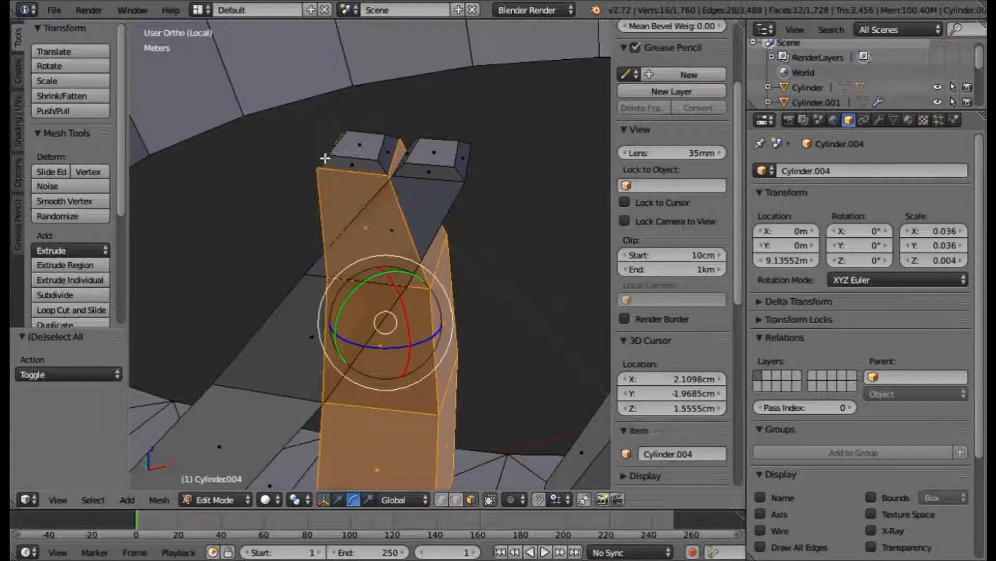
pyautogui.keyDown('alt'); pyautogui.keyDown('shift'); pyautogui.rightClick(325, 159); pyautogui.keyUp('shift'); pyautogui.keyUp('alt')
pyautogui.scroll(-4, 374, 184)
pyautogui.keyDown('shift'); pyautogui.moveTo(421, 206); pyautogui.dragTo(285, 167, button='middle'); pyautogui.keyUp('shift')
pyautogui.scroll(2, 287, 190)
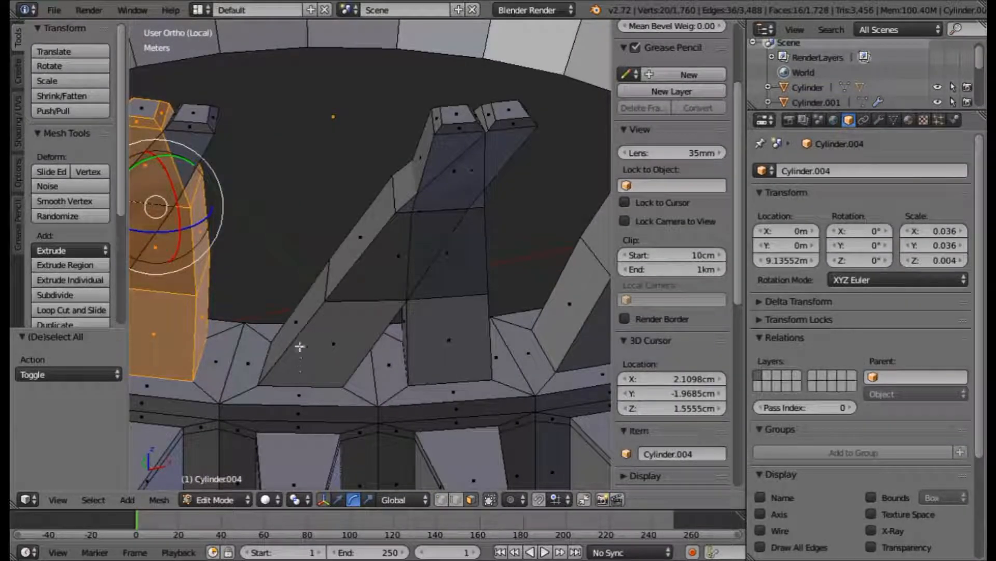
pyautogui.keyDown('alt'); pyautogui.keyDown('shift'); pyautogui.rightClick(301, 330); pyautogui.keyUp('shift'); pyautogui.keyUp('alt')
pyautogui.keyDown('alt'); pyautogui.keyDown('shift'); pyautogui.rightClick(372, 251); pyautogui.keyUp('shift'); pyautogui.keyUp('alt')
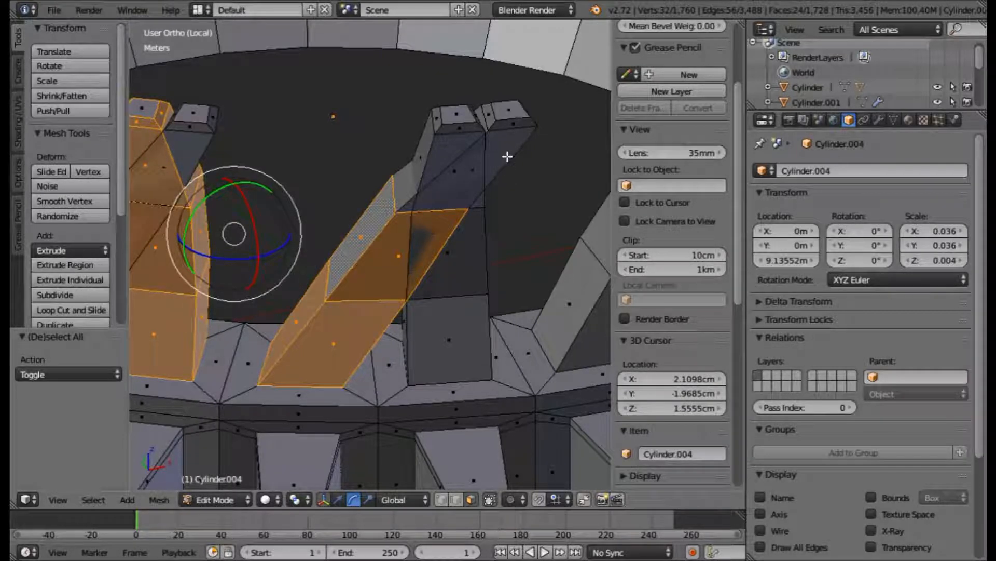
pyautogui.scroll(1, 501, 164)
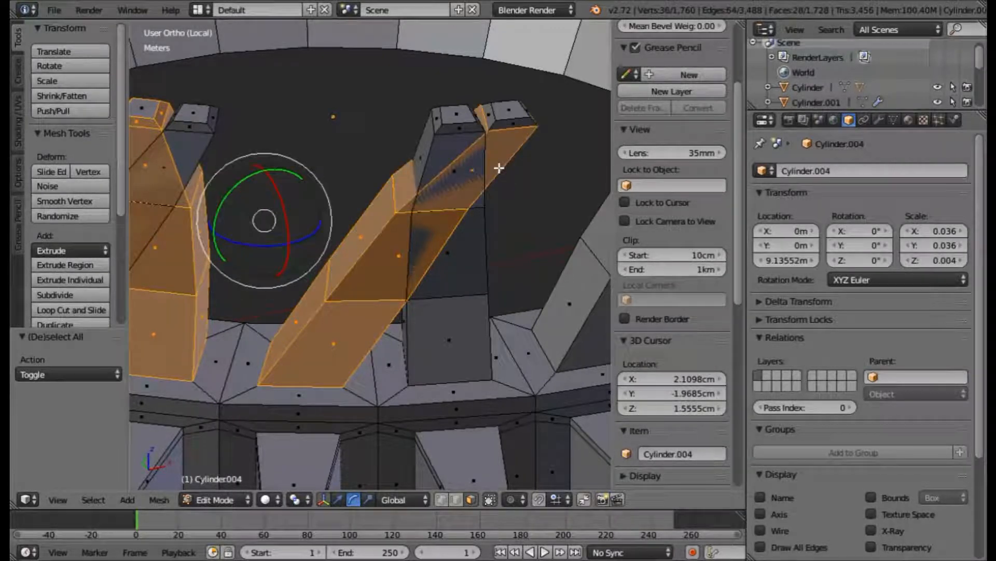
pyautogui.keyDown('alt'); pyautogui.keyDown('shift'); pyautogui.rightClick(504, 139); pyautogui.keyUp('shift'); pyautogui.keyUp('alt')
pyautogui.hotkey('ctrl', 'l')
pyautogui.scroll(-2, 542, 98)
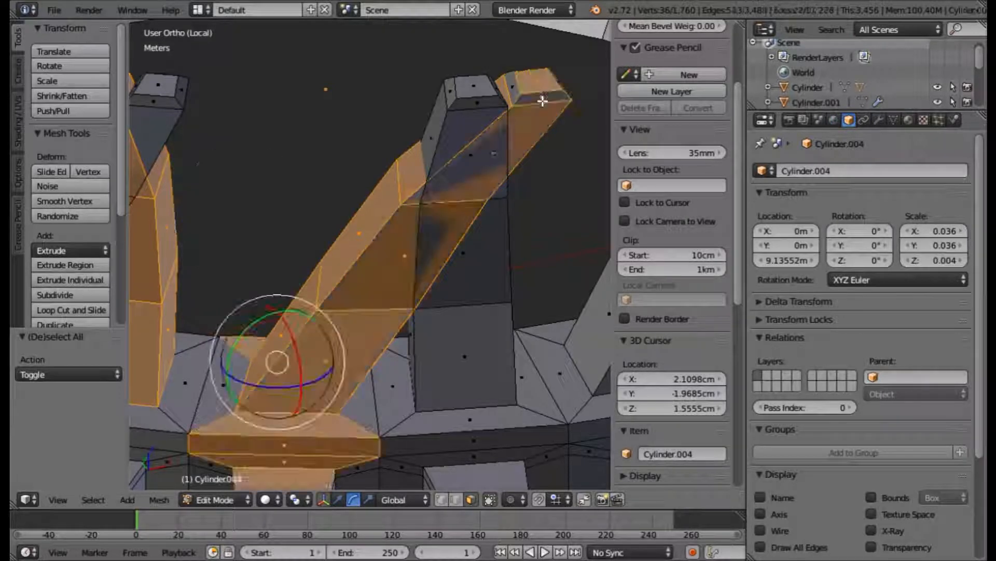
pyautogui.scroll(-4, 542, 107)
pyautogui.scroll(5, 541, 111)
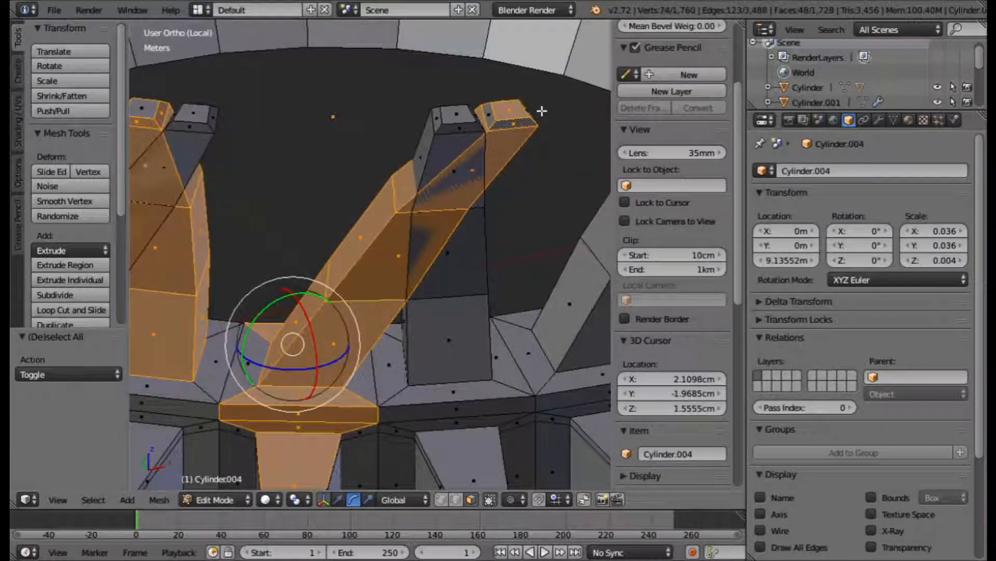
pyautogui.hotkey('ctrl', 'z')
pyautogui.keyDown('alt'); pyautogui.keyDown('shift'); pyautogui.rightClick(520, 143); pyautogui.keyUp('shift'); pyautogui.keyUp('alt')
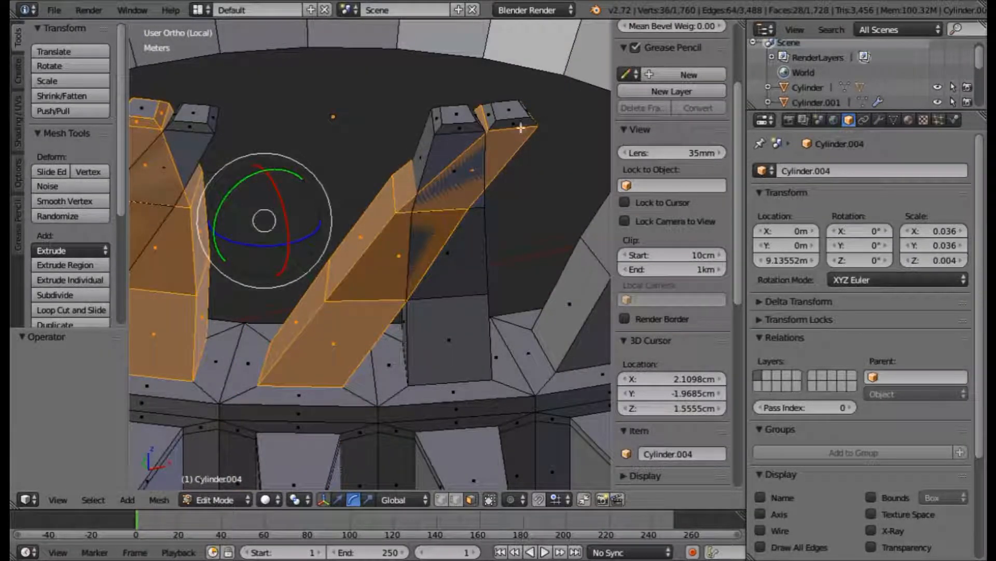
pyautogui.scroll(2, 521, 122)
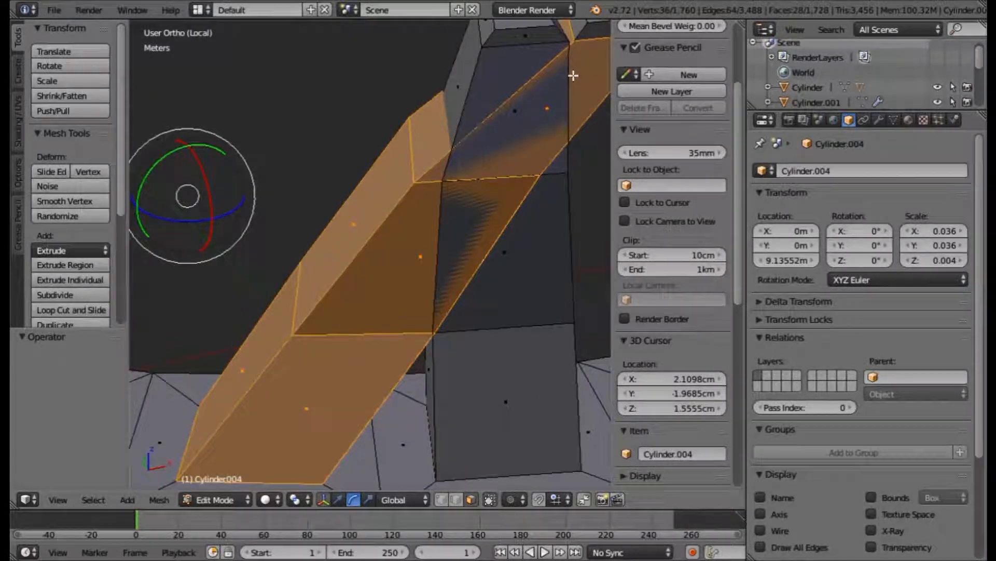
pyautogui.scroll(-2, 560, 78)
pyautogui.keyDown('shift'); pyautogui.rightClick(480, 121); pyautogui.keyUp('shift')
pyautogui.scroll(-4, 473, 134)
pyautogui.keyDown('shift'); pyautogui.moveTo(383, 193); pyautogui.dragTo(405, 203, button='middle'); pyautogui.keyUp('shift')
pyautogui.scroll(1, 405, 204)
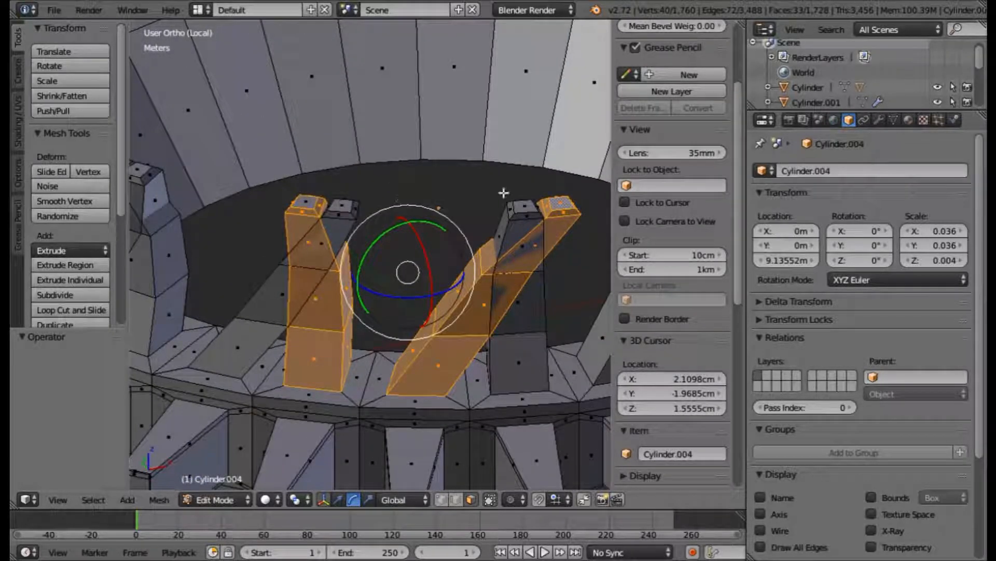
pyautogui.hotkey('ctrl', 'z')
pyautogui.hotkey('ctrl', 'z')
pyautogui.hotkey('ctrl', 'z')
pyautogui.hotkey('ctrl', 'z')
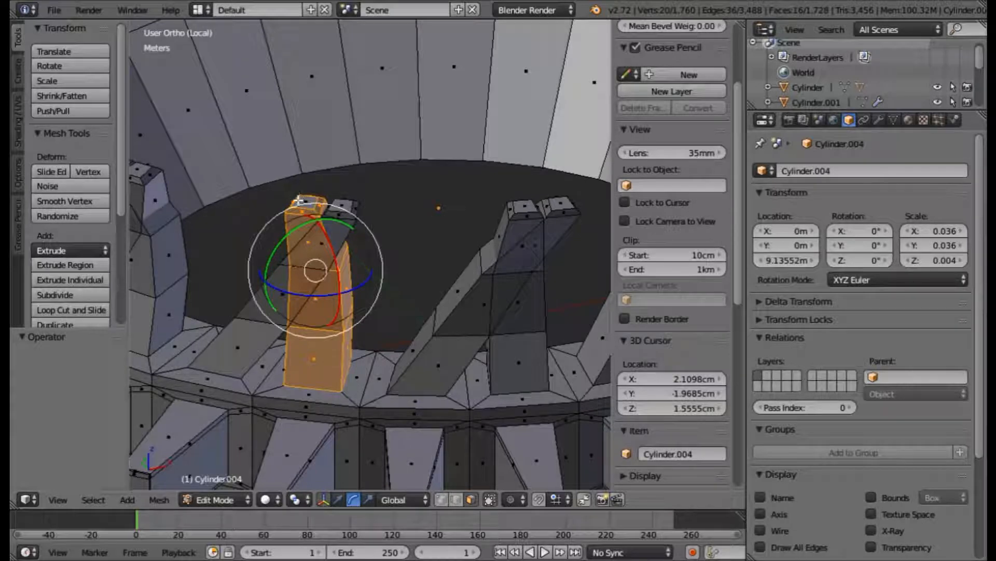
# Step: Add the end cap face of the first straight prong to the face selection
pyautogui.keyDown('shift'); pyautogui.click(300, 200); pyautogui.keyUp('shift')
pyautogui.scroll(2, 300, 199)
pyautogui.keyDown('shift'); pyautogui.click(281, 179); pyautogui.keyUp('shift')
# Step: Extend the selection to the second straight prong: its end cap, bevel loop and all face loops down to the base
pyautogui.moveTo(280, 179); pyautogui.dragTo(232, 171, button='middle')
pyautogui.press('l')
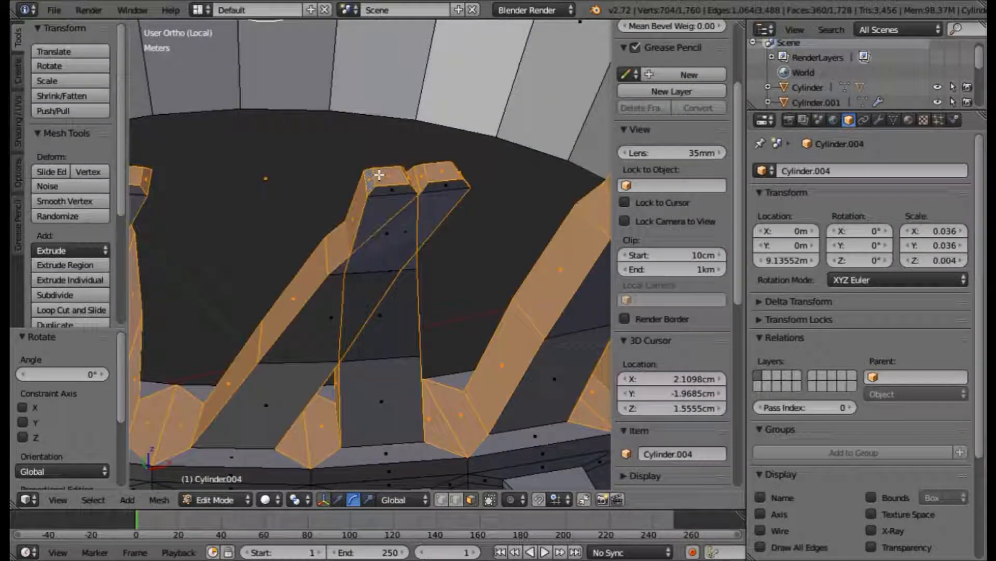
pyautogui.hotkey('ctrl', 'z')
pyautogui.keyDown('shift'); pyautogui.click(379, 177); pyautogui.keyUp('shift')
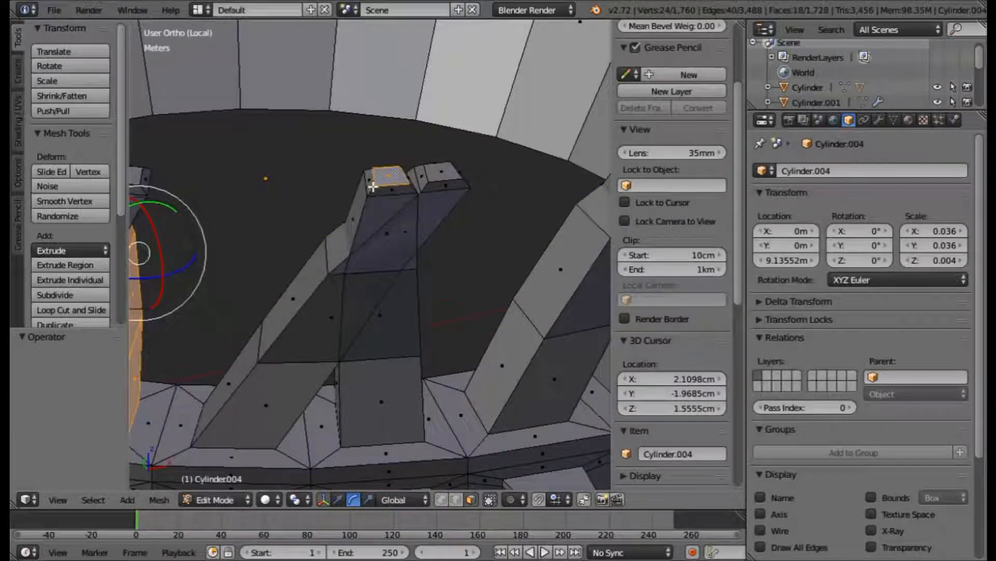
pyautogui.press('l')
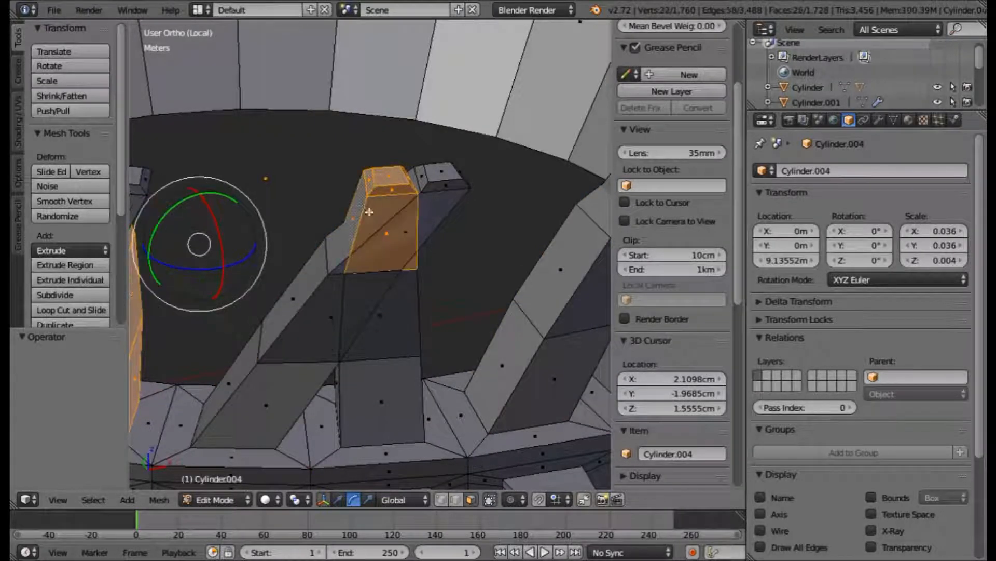
pyautogui.keyDown('alt'); pyautogui.keyDown('shift'); pyautogui.rightClick(416, 325); pyautogui.keyUp('shift'); pyautogui.keyUp('alt')
pyautogui.keyDown('alt'); pyautogui.keyDown('shift'); pyautogui.rightClick(414, 377); pyautogui.keyUp('shift'); pyautogui.keyUp('alt')
pyautogui.scroll(-1, 468, 370)
pyautogui.keyDown('shift'); pyautogui.moveTo(501, 343); pyautogui.dragTo(350, 407, button='middle'); pyautogui.keyUp('shift')
pyautogui.keyDown('alt'); pyautogui.keyDown('shift'); pyautogui.rightClick(382, 367); pyautogui.keyUp('shift'); pyautogui.keyUp('alt')
pyautogui.keyDown('alt'); pyautogui.keyDown('shift'); pyautogui.rightClick(415, 308); pyautogui.keyUp('shift'); pyautogui.keyUp('alt')
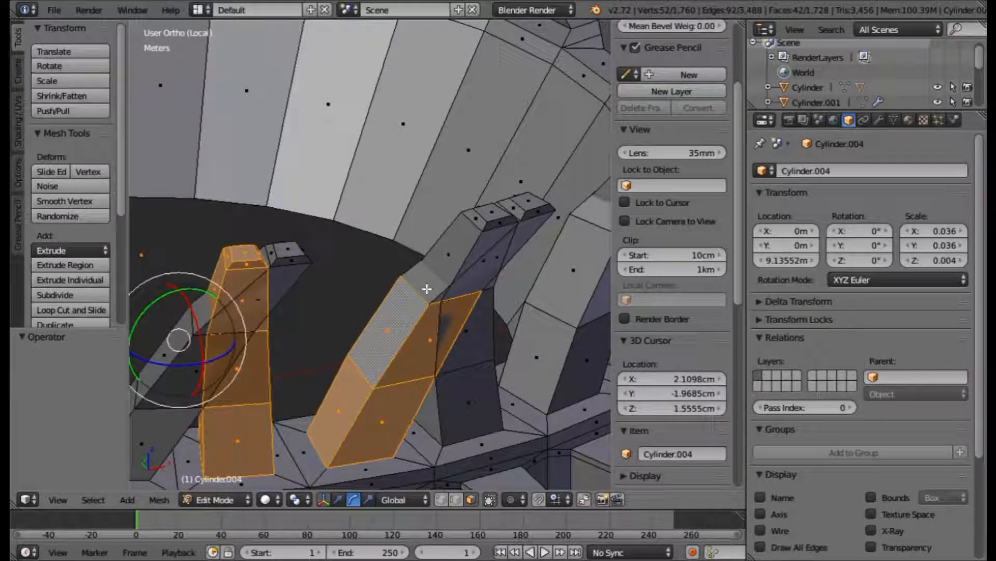
pyautogui.hotkey('ctrl', 'z')
pyautogui.hotkey('ctrl', 'z')
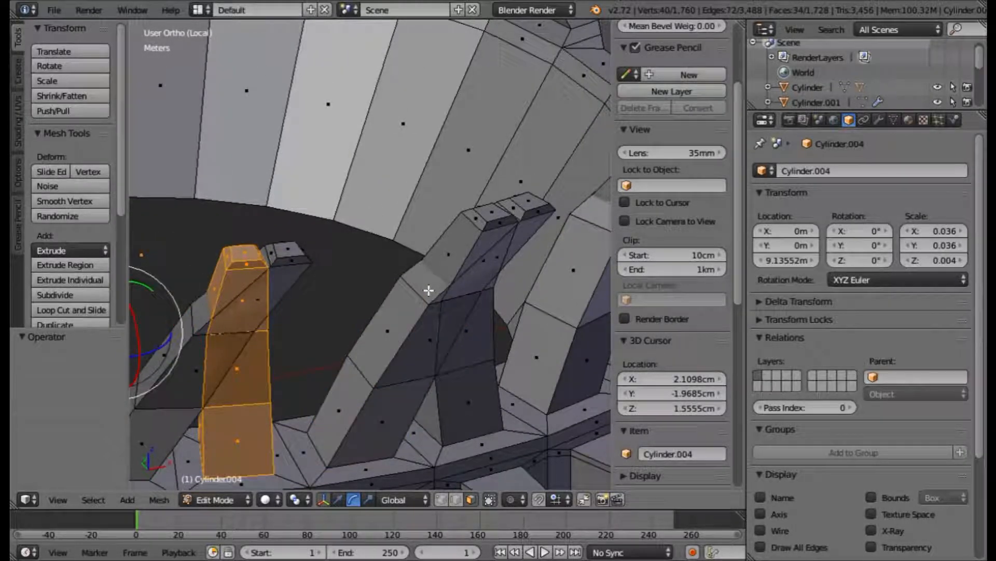
# Step: Add the third straight prong to the selection, taking its base, middle, upper and bevel face loops plus the end cap
pyautogui.keyDown('alt'); pyautogui.keyDown('shift'); pyautogui.rightClick(487, 383); pyautogui.keyUp('shift'); pyautogui.keyUp('alt')
pyautogui.keyDown('alt'); pyautogui.keyDown('shift'); pyautogui.rightClick(491, 344); pyautogui.keyUp('shift'); pyautogui.keyUp('alt')
pyautogui.keyDown('alt'); pyautogui.keyDown('shift'); pyautogui.rightClick(517, 248); pyautogui.keyUp('shift'); pyautogui.keyUp('alt')
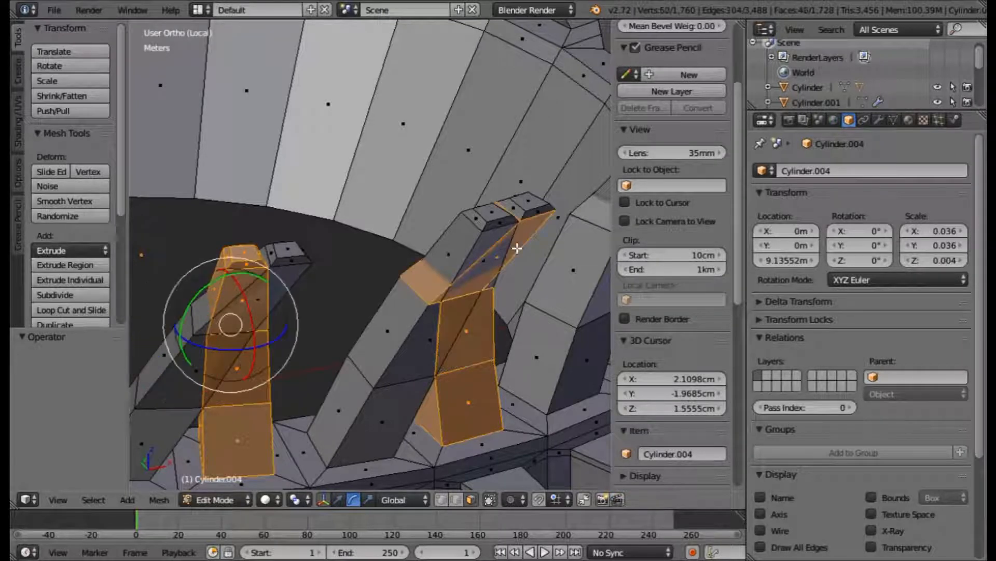
pyautogui.hotkey('ctrl', 'z')
pyautogui.moveTo(538, 261); pyautogui.dragTo(488, 266, button='middle')
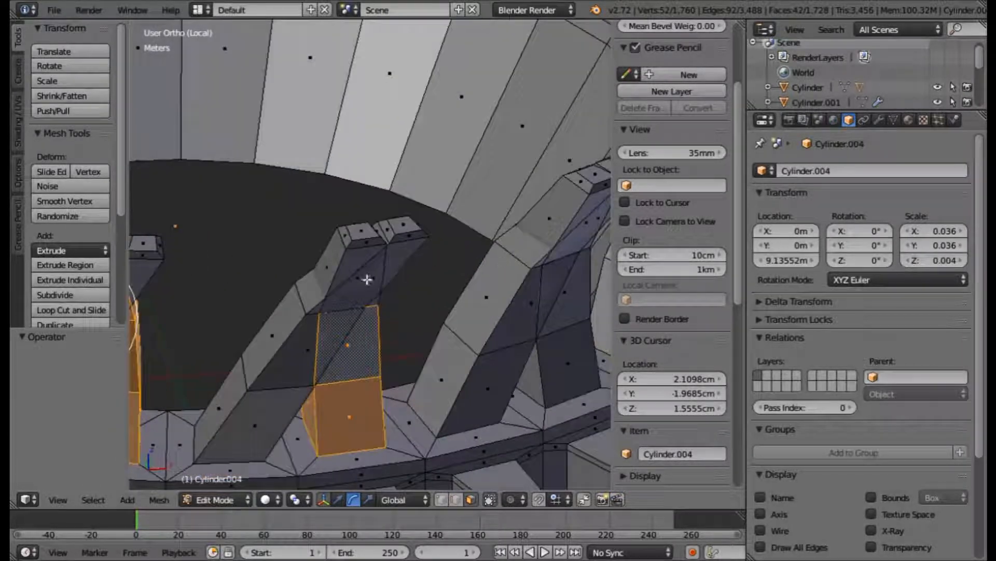
pyautogui.scroll(2, 332, 266)
pyautogui.keyDown('alt'); pyautogui.keyDown('shift'); pyautogui.rightClick(318, 260); pyautogui.keyUp('shift'); pyautogui.keyUp('alt')
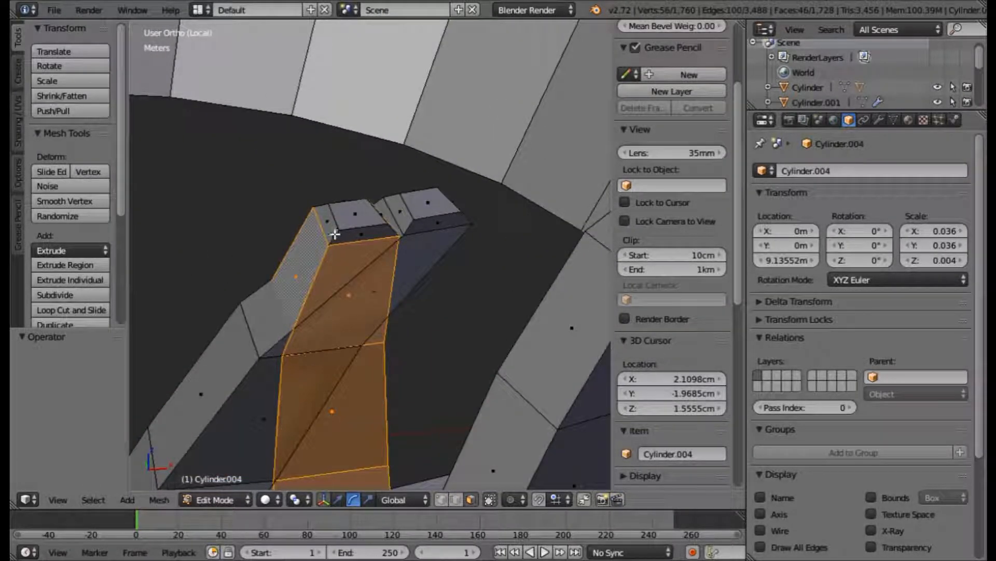
pyautogui.keyDown('alt'); pyautogui.keyDown('shift'); pyautogui.rightClick(335, 234); pyautogui.keyUp('shift'); pyautogui.keyUp('alt')
pyautogui.keyDown('shift'); pyautogui.rightClick(348, 227); pyautogui.keyUp('shift')
# Step: Add the fourth straight prong around the ring to the selection, from the base face loop up to the end cap
pyautogui.scroll(-6, 348, 227)
pyautogui.keyDown('shift'); pyautogui.moveTo(453, 237); pyautogui.dragTo(318, 134, button='middle'); pyautogui.keyUp('shift')
pyautogui.scroll(5, 323, 255)
pyautogui.moveTo(307, 277); pyautogui.dragTo(358, 307, button='middle')
pyautogui.scroll(4, 410, 270)
pyautogui.keyDown('alt'); pyautogui.keyDown('shift'); pyautogui.rightClick(347, 323); pyautogui.keyUp('shift'); pyautogui.keyUp('alt')
pyautogui.keyDown('alt'); pyautogui.keyDown('shift'); pyautogui.rightClick(456, 206); pyautogui.keyUp('shift'); pyautogui.keyUp('alt')
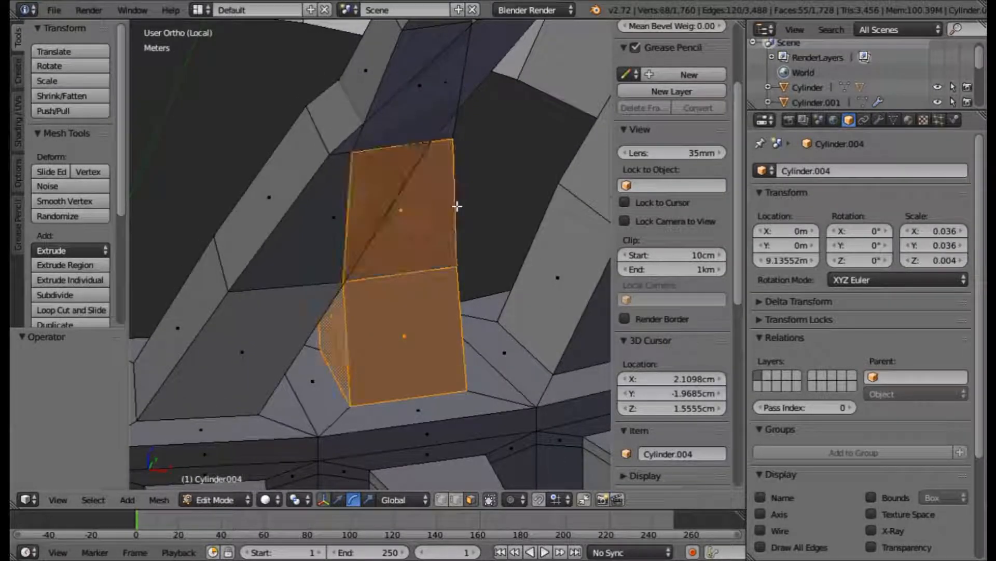
pyautogui.keyDown('alt'); pyautogui.keyDown('shift'); pyautogui.rightClick(399, 51); pyautogui.keyUp('shift'); pyautogui.keyUp('alt')
pyautogui.moveTo(399, 51); pyautogui.dragTo(390, 166, button='middle')
pyautogui.keyDown('alt'); pyautogui.keyDown('shift'); pyautogui.rightClick(395, 138); pyautogui.keyUp('shift'); pyautogui.keyUp('alt')
pyautogui.keyDown('shift'); pyautogui.rightClick(411, 122); pyautogui.keyUp('shift')
# Step: Add all face loops and the end cap of the fifth straight prong to the selection, leaving the crossing slanted prong out
pyautogui.scroll(-3, 411, 121)
pyautogui.keyDown('shift'); pyautogui.moveTo(469, 147); pyautogui.dragTo(302, 132, button='middle'); pyautogui.keyUp('shift')
pyautogui.scroll(2, 390, 275)
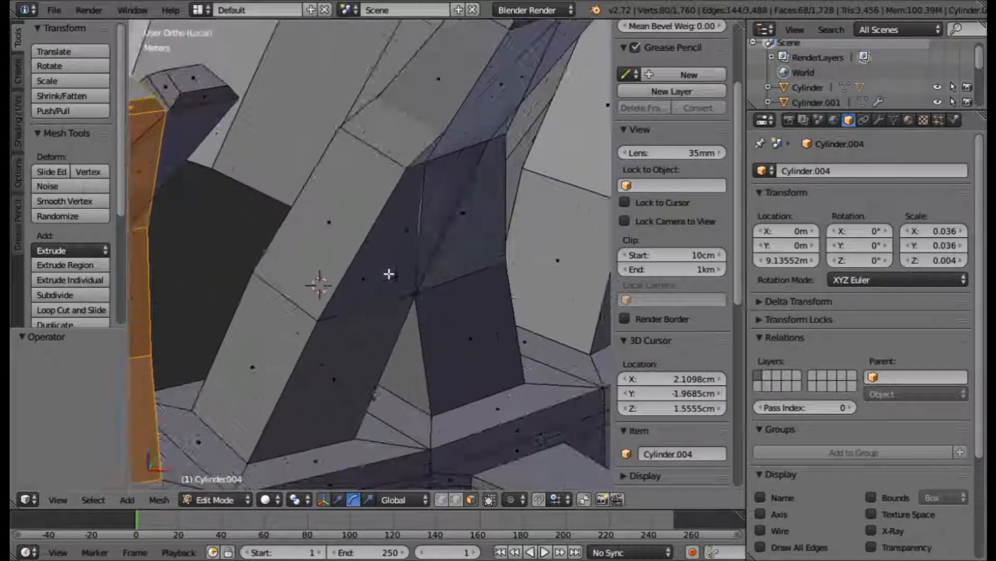
pyautogui.scroll(-2, 306, 364)
pyautogui.scroll(2, 399, 384)
pyautogui.moveTo(398, 385); pyautogui.dragTo(409, 293, button='middle')
pyautogui.scroll(3, 397, 387)
pyautogui.keyDown('shift'); pyautogui.rightClick(408, 293); pyautogui.keyUp('shift')
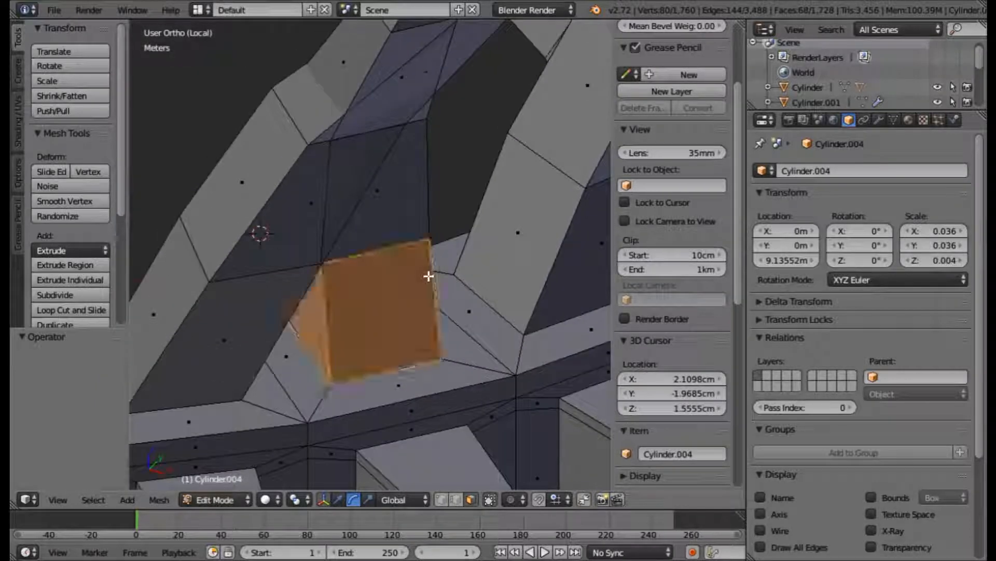
pyautogui.keyDown('shift'); pyautogui.rightClick(431, 202); pyautogui.keyUp('shift')
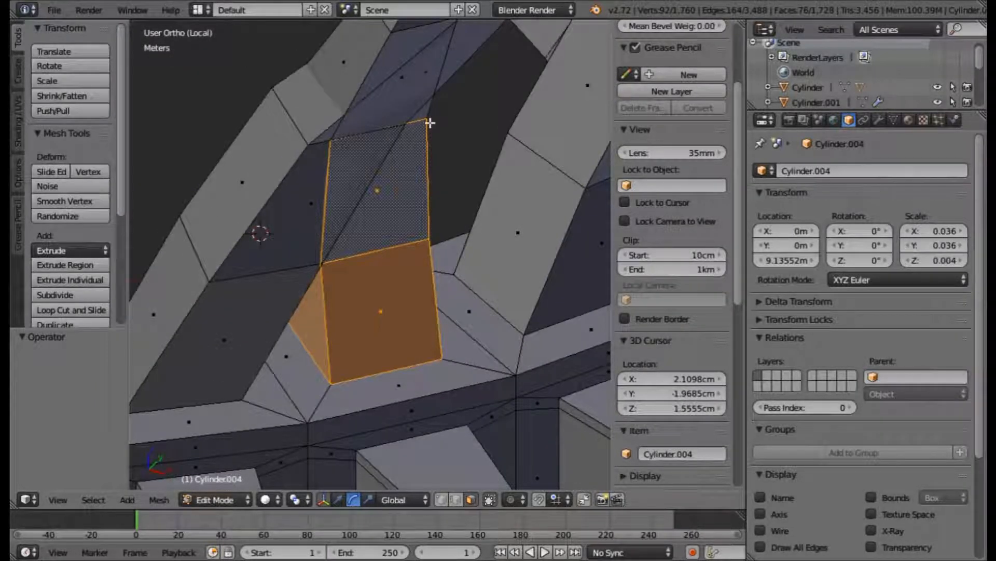
pyautogui.moveTo(430, 122); pyautogui.dragTo(367, 149, button='middle')
pyautogui.keyDown('ctrl'); pyautogui.rightClick(370, 146); pyautogui.keyUp('ctrl')
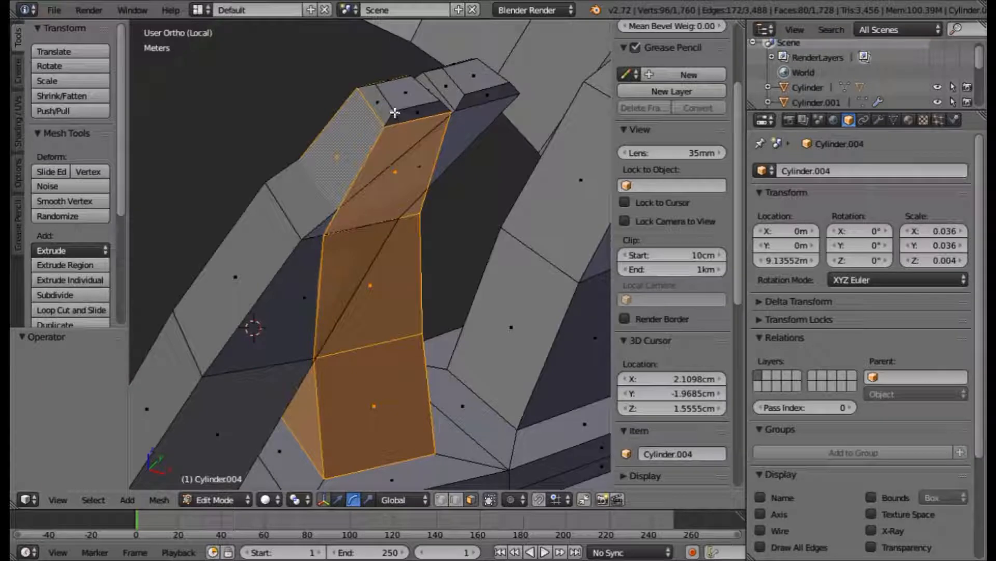
pyautogui.keyDown('alt'); pyautogui.keyDown('shift'); pyautogui.rightClick(393, 112); pyautogui.keyUp('shift'); pyautogui.keyUp('alt')
pyautogui.keyDown('shift'); pyautogui.rightClick(412, 99); pyautogui.keyUp('shift')
# Step: Add the sixth straight prong's base, middle, upper and bevel face loops and its end cap to the selection
pyautogui.scroll(-4, 413, 101)
pyautogui.keyDown('shift'); pyautogui.moveTo(465, 130); pyautogui.dragTo(365, 113, button='middle'); pyautogui.keyUp('shift')
pyautogui.scroll(1, 415, 194)
pyautogui.moveTo(415, 194); pyautogui.dragTo(338, 149, button='middle')
pyautogui.scroll(3, 383, 209)
pyautogui.scroll(1, 341, 249)
pyautogui.keyDown('alt'); pyautogui.keyDown('shift'); pyautogui.rightClick(435, 263); pyautogui.keyUp('shift'); pyautogui.keyUp('alt')
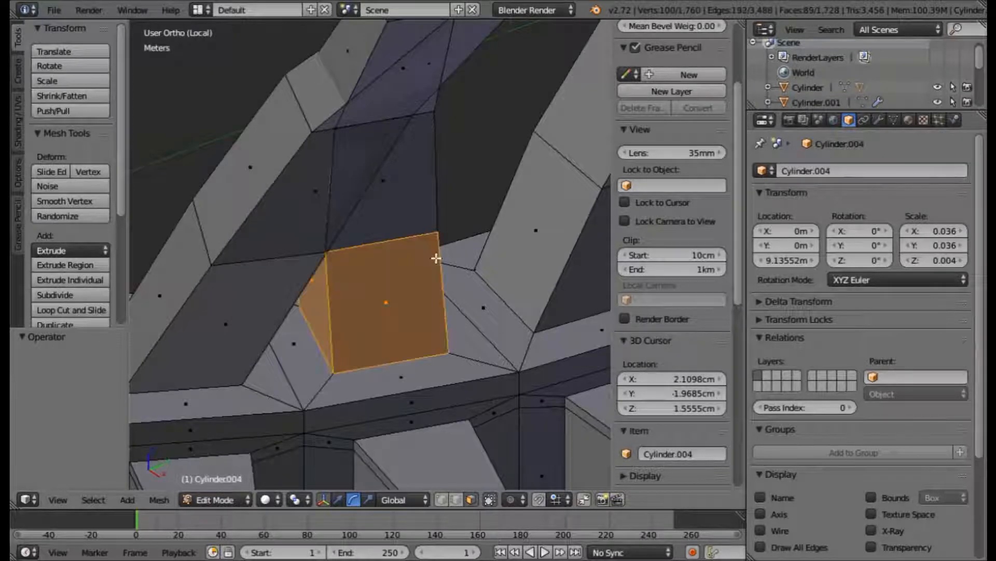
pyautogui.keyDown('alt'); pyautogui.keyDown('shift'); pyautogui.rightClick(434, 171); pyautogui.keyUp('shift'); pyautogui.keyUp('alt')
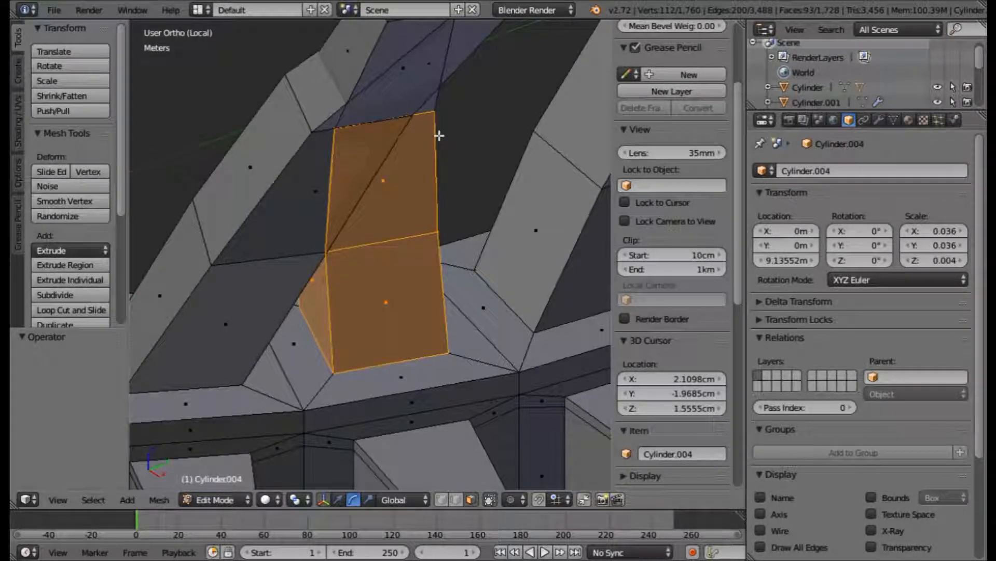
pyautogui.keyDown('shift'); pyautogui.moveTo(439, 136); pyautogui.dragTo(448, 223, button='middle'); pyautogui.keyUp('shift')
pyautogui.keyDown('alt'); pyautogui.keyDown('shift'); pyautogui.rightClick(387, 134); pyautogui.keyUp('shift'); pyautogui.keyUp('alt')
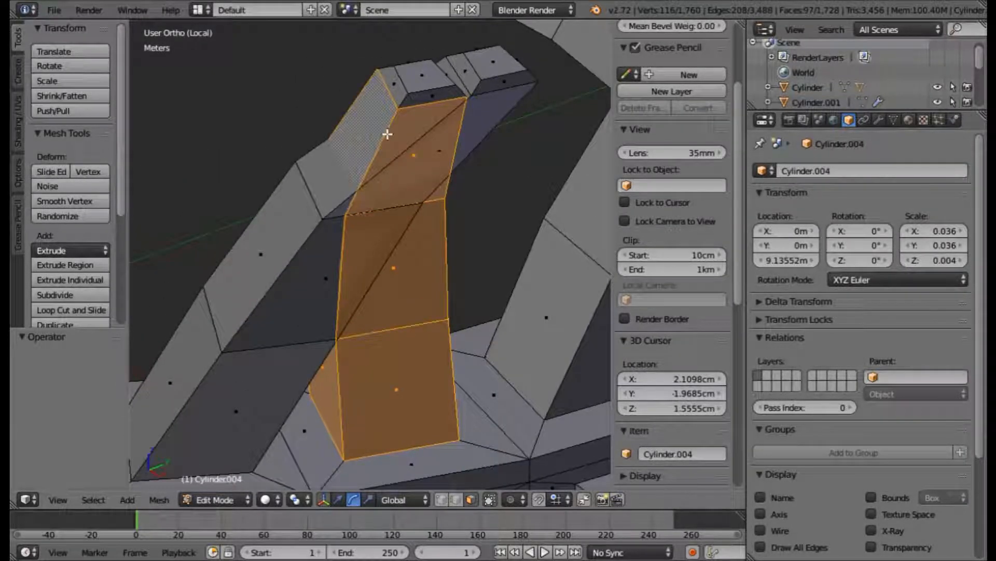
pyautogui.keyDown('alt'); pyautogui.keyDown('shift'); pyautogui.rightClick(402, 99); pyautogui.keyUp('shift'); pyautogui.keyUp('alt')
pyautogui.keyDown('shift'); pyautogui.rightClick(416, 86); pyautogui.keyUp('shift')
# Step: Add the seventh straight prong's face loops, from base to tip bevel, and its end cap to the selection
pyautogui.keyDown('shift'); pyautogui.moveTo(513, 106); pyautogui.dragTo(333, 108, button='middle'); pyautogui.keyUp('shift')
pyautogui.scroll(-3, 333, 108)
pyautogui.moveTo(465, 166); pyautogui.dragTo(378, 275, button='middle')
pyautogui.scroll(2, 420, 205)
pyautogui.keyDown('alt'); pyautogui.keyDown('shift'); pyautogui.rightClick(371, 290); pyautogui.keyUp('shift'); pyautogui.keyUp('alt')
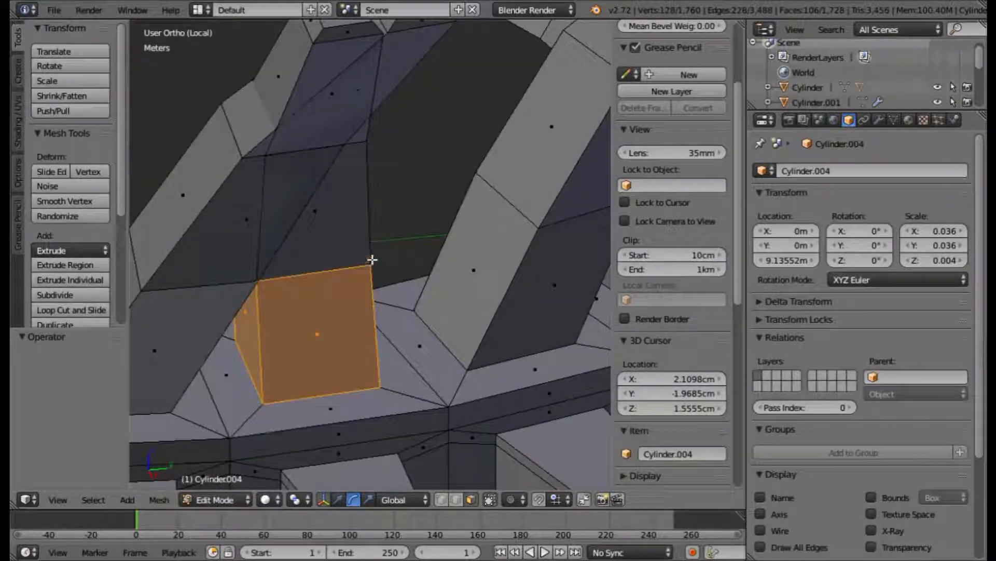
pyautogui.press('e')
pyautogui.click(301, 67)
pyautogui.moveTo(300, 67); pyautogui.dragTo(321, 117, button='middle')
pyautogui.keyDown('alt'); pyautogui.keyDown('shift'); pyautogui.rightClick(314, 120); pyautogui.keyUp('shift'); pyautogui.keyUp('alt')
pyautogui.keyDown('shift'); pyautogui.rightClick(318, 105); pyautogui.keyUp('shift')
# Step: Add the eighth straight prong to the selection, including its three side face loops, bevel loop and end cap
pyautogui.scroll(-4, 318, 110)
pyautogui.keyDown('shift'); pyautogui.moveTo(486, 171); pyautogui.dragTo(343, 166, button='middle'); pyautogui.keyUp('shift')
pyautogui.scroll(3, 365, 169)
pyautogui.keyDown('shift'); pyautogui.moveTo(406, 209); pyautogui.dragTo(307, 205, button='middle'); pyautogui.keyUp('shift')
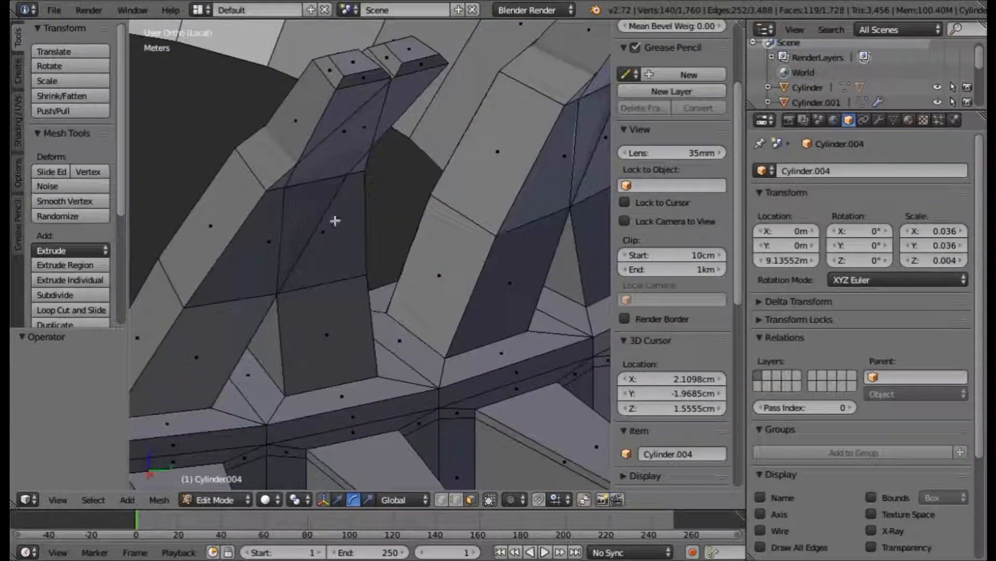
pyautogui.keyDown('shift'); pyautogui.rightClick(281, 331); pyautogui.keyUp('shift')
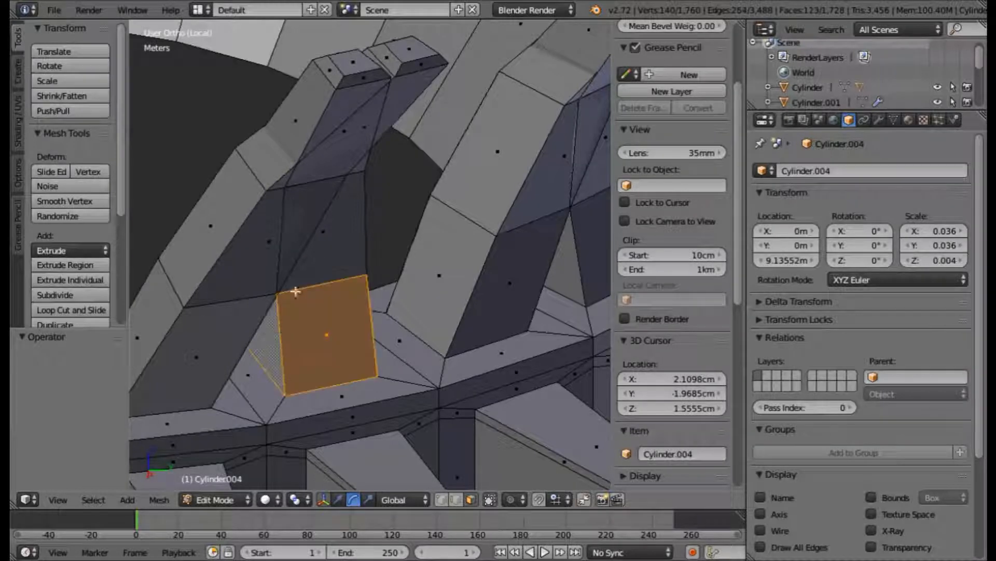
pyautogui.keyDown('shift'); pyautogui.rightClick(355, 220); pyautogui.keyUp('shift')
pyautogui.keyDown('shift'); pyautogui.rightClick(321, 114); pyautogui.keyUp('shift')
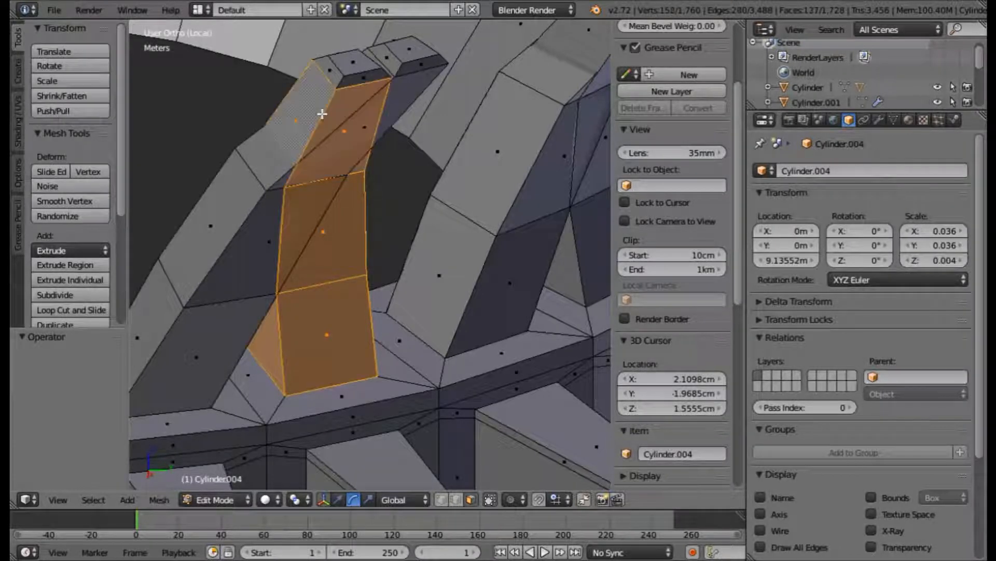
pyautogui.keyDown('shift'); pyautogui.rightClick(340, 79); pyautogui.keyUp('shift')
pyautogui.keyDown('shift'); pyautogui.rightClick(345, 62); pyautogui.keyUp('shift')
# Step: Add the ninth straight prong to the selection, from its base face loop up through the bevel to the end cap
pyautogui.moveTo(405, 82); pyautogui.dragTo(399, 197, button='middle')
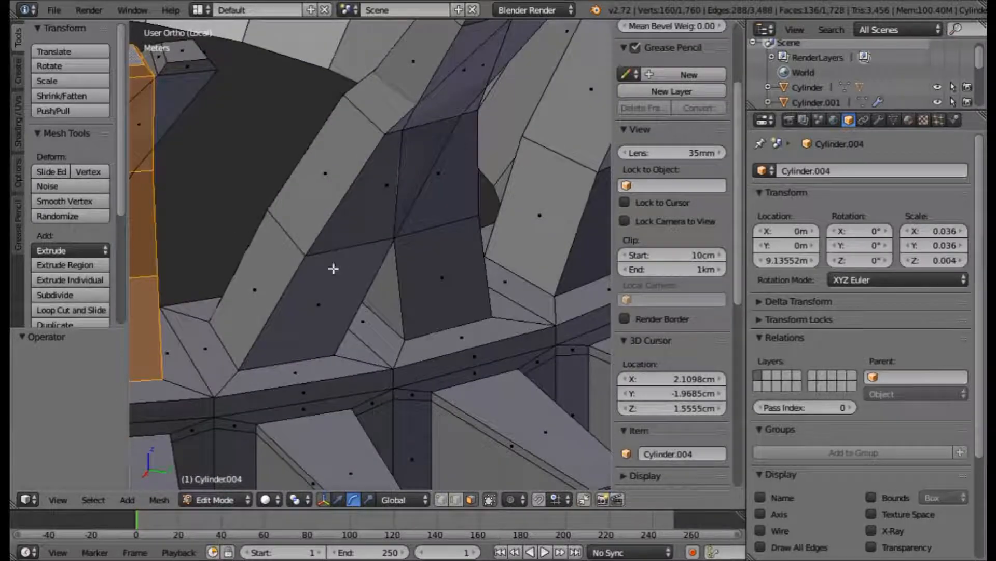
pyautogui.scroll(-3, 333, 269)
pyautogui.moveTo(353, 307)
pyautogui.mouseDown(button='middle')
pyautogui.moveTo(322, 298)
pyautogui.moveTo(350, 307)
pyautogui.mouseUp(button='middle')
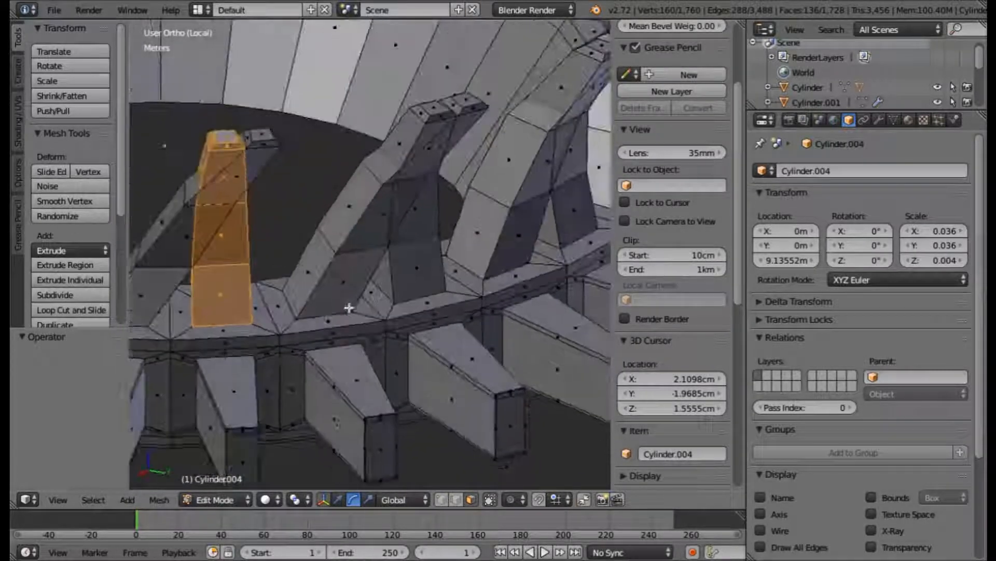
pyautogui.scroll(5, 359, 307)
pyautogui.keyDown('alt'); pyautogui.keyDown('shift'); pyautogui.rightClick(429, 289); pyautogui.keyUp('shift'); pyautogui.keyUp('alt')
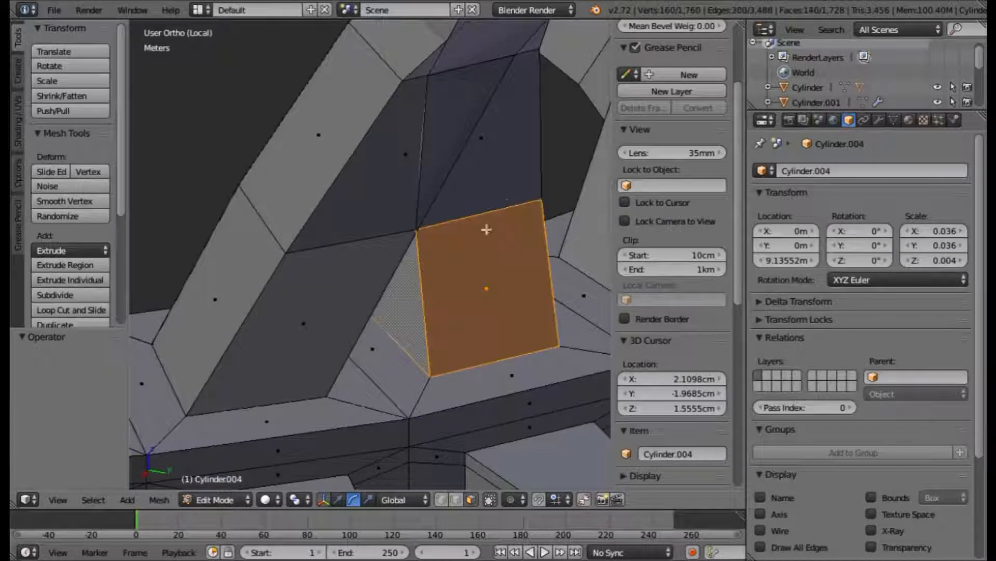
pyautogui.keyDown('alt'); pyautogui.keyDown('shift'); pyautogui.rightClick(541, 139); pyautogui.keyUp('shift'); pyautogui.keyUp('alt')
pyautogui.keyDown('shift'); pyautogui.moveTo(564, 109); pyautogui.dragTo(384, 176, button='middle'); pyautogui.keyUp('shift')
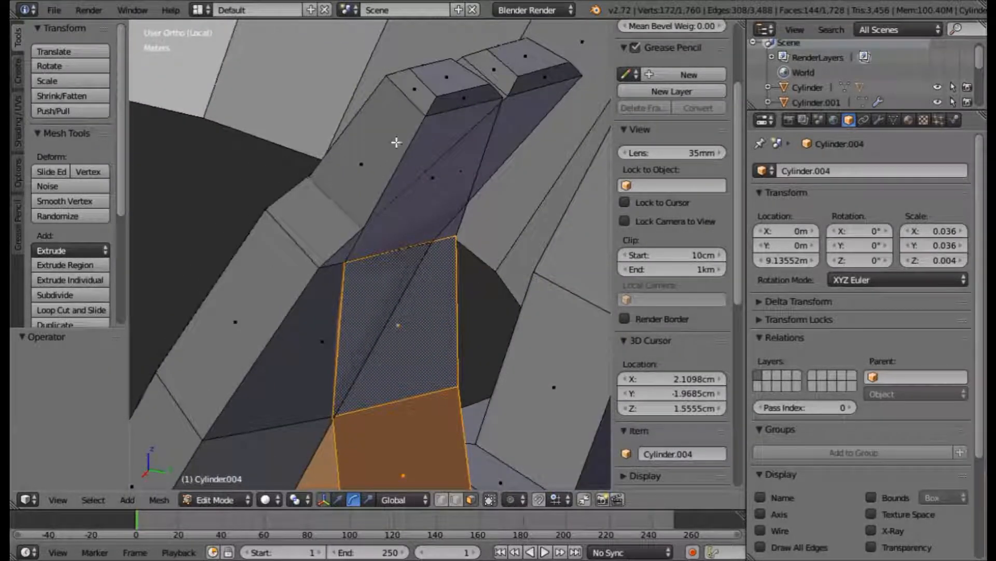
pyautogui.keyDown('ctrl'); pyautogui.rightClick(354, 122); pyautogui.keyUp('ctrl')
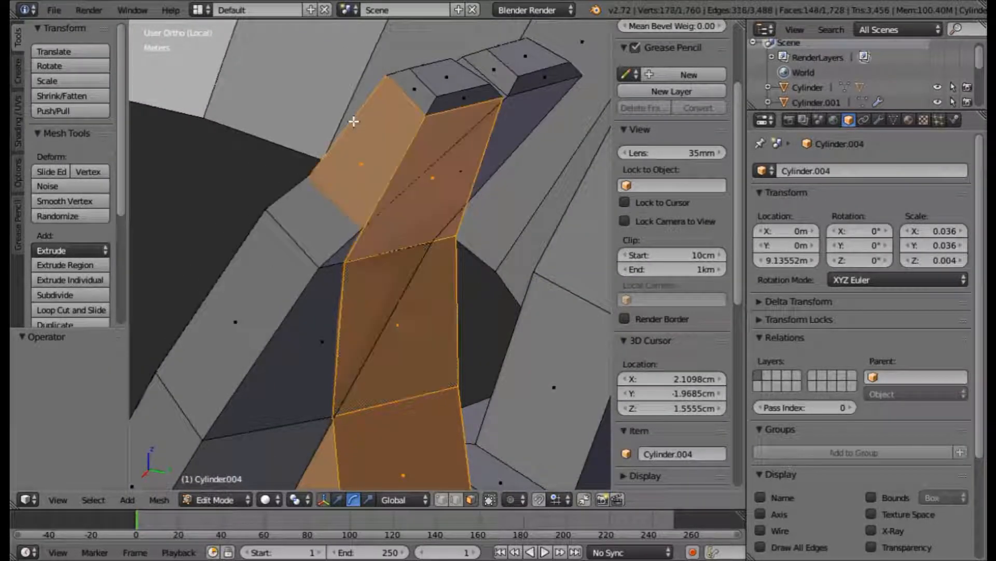
pyautogui.keyDown('alt'); pyautogui.keyDown('shift'); pyautogui.rightClick(402, 71); pyautogui.keyUp('shift'); pyautogui.keyUp('alt')
pyautogui.keyDown('shift'); pyautogui.rightClick(437, 80); pyautogui.keyUp('shift')
# Step: Add the tenth straight prong to the selection, including its base, middle, upper and bevel face loops and its end cap
pyautogui.scroll(-4, 467, 117)
pyautogui.moveTo(500, 153); pyautogui.dragTo(311, 180, button='middle')
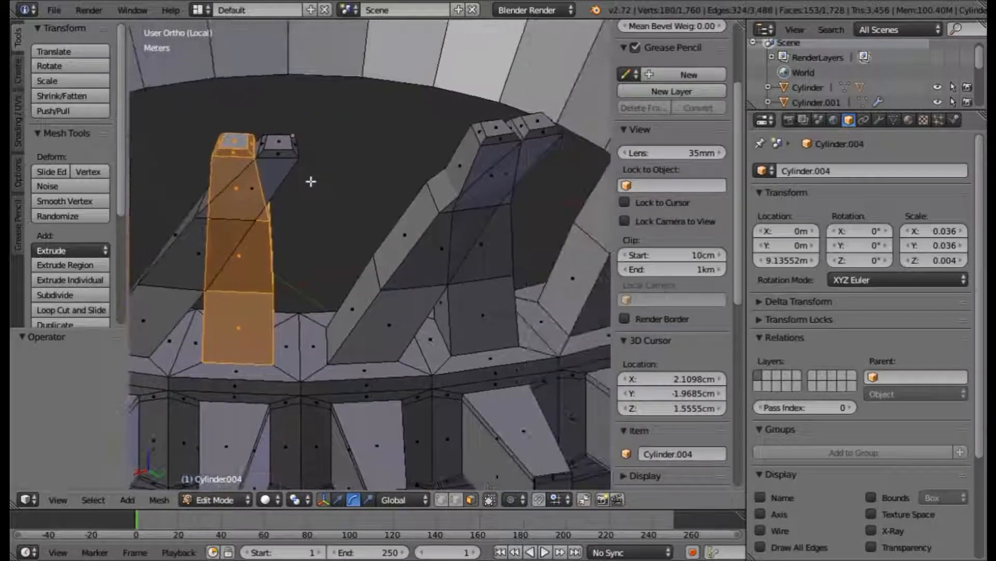
pyautogui.keyDown('alt'); pyautogui.keyDown('shift'); pyautogui.rightClick(513, 309); pyautogui.keyUp('shift'); pyautogui.keyUp('alt')
pyautogui.keyDown('alt'); pyautogui.keyDown('shift'); pyautogui.rightClick(513, 252); pyautogui.keyUp('shift'); pyautogui.keyUp('alt')
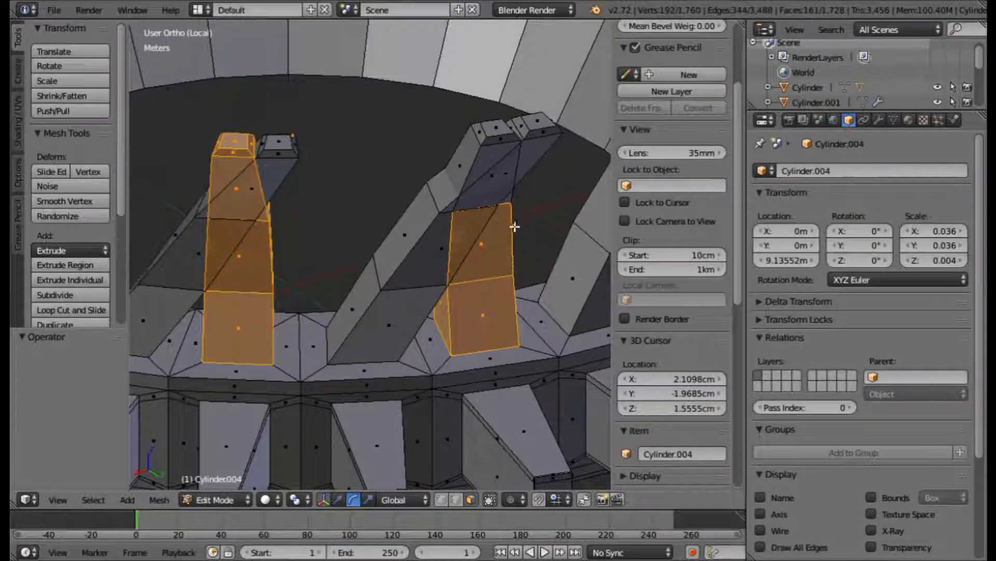
pyautogui.keyDown('alt'); pyautogui.keyDown('shift'); pyautogui.rightClick(477, 164); pyautogui.keyUp('shift'); pyautogui.keyUp('alt')
pyautogui.scroll(4, 487, 130)
pyautogui.keyDown('shift'); pyautogui.moveTo(487, 130); pyautogui.dragTo(331, 281, button='middle'); pyautogui.keyUp('shift')
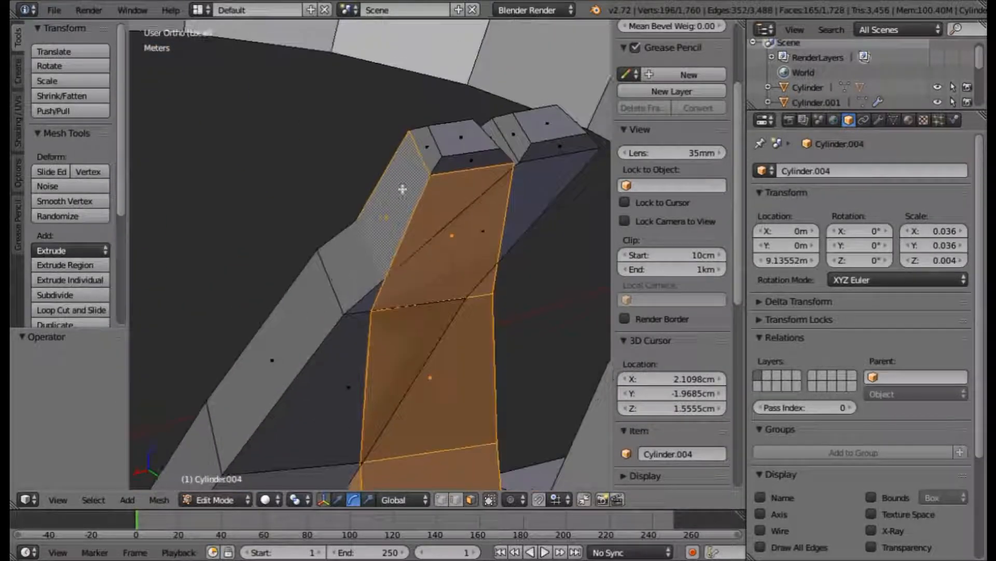
pyautogui.keyDown('alt'); pyautogui.keyDown('shift'); pyautogui.rightClick(439, 163); pyautogui.keyUp('shift'); pyautogui.keyUp('alt')
pyautogui.keyDown('shift'); pyautogui.rightClick(451, 145); pyautogui.keyUp('shift')
pyautogui.scroll(-4, 451, 145)
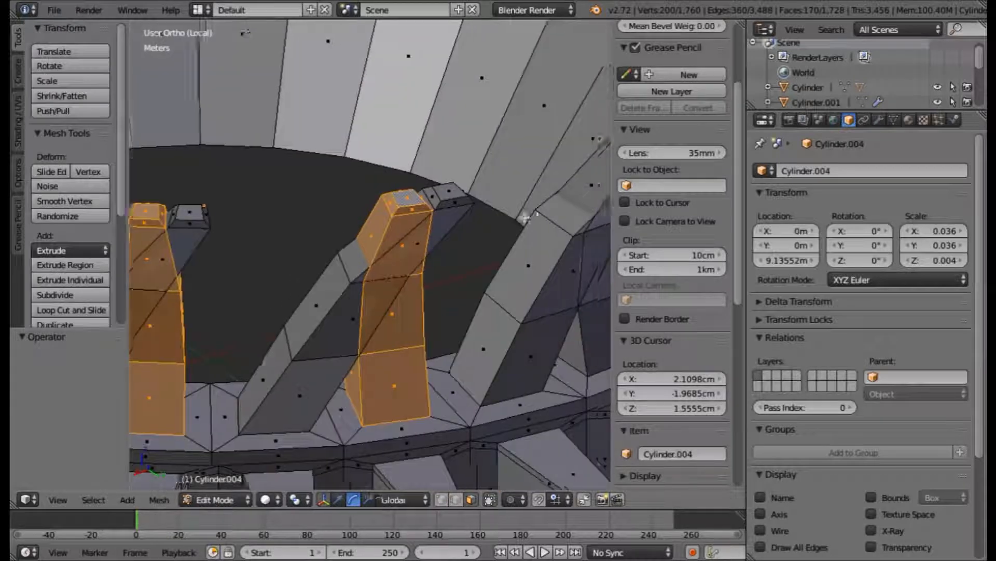
# Step: Add the eleventh straight prong's base and middle face loops to the selection
pyautogui.moveTo(543, 217); pyautogui.dragTo(319, 220, button='middle')
pyautogui.moveTo(413, 246); pyautogui.dragTo(364, 246, button='middle')
pyautogui.scroll(8, 304, 212)
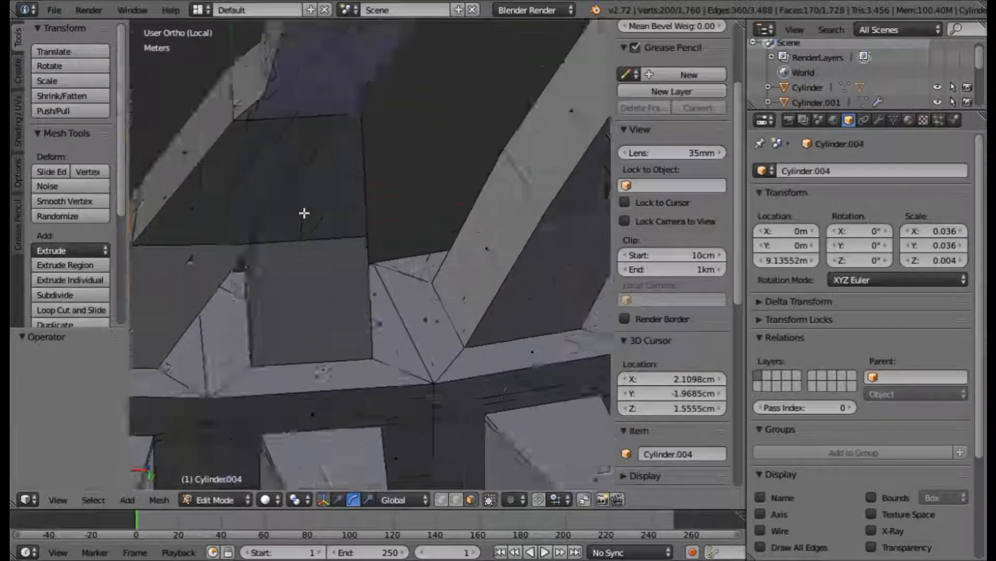
pyautogui.moveTo(278, 272); pyautogui.dragTo(355, 270, button='middle')
pyautogui.keyDown('shift'); pyautogui.rightClick(354, 260); pyautogui.keyUp('shift')
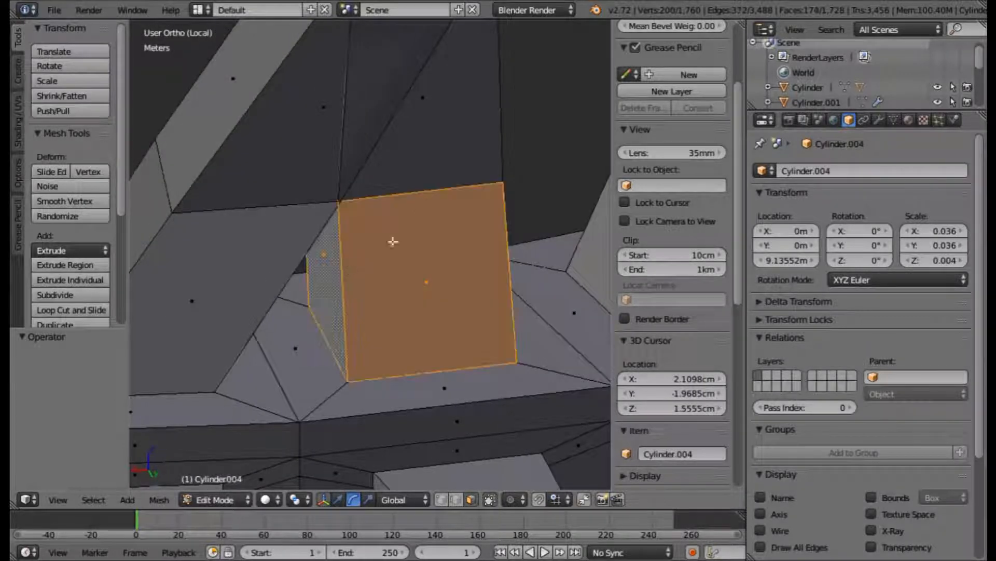
pyautogui.keyDown('shift'); pyautogui.rightClick(495, 111); pyautogui.keyUp('shift')
# Step: Add the eleventh straight prong's upper face loop, bevel loop and end cap to the selection
pyautogui.scroll(-4, 496, 108)
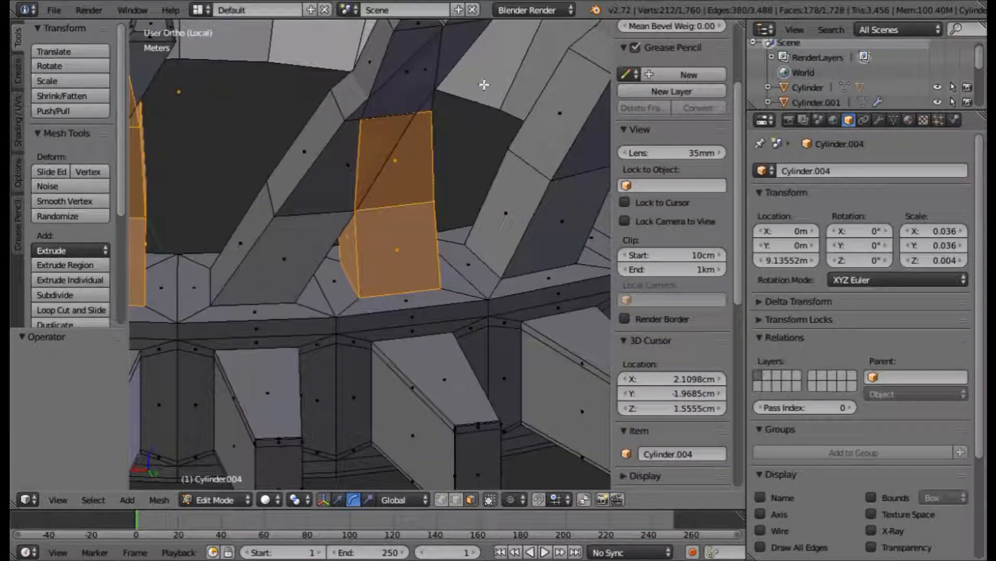
pyautogui.keyDown('shift'); pyautogui.moveTo(485, 86); pyautogui.dragTo(476, 202, button='middle'); pyautogui.keyUp('shift')
pyautogui.scroll(5, 475, 202)
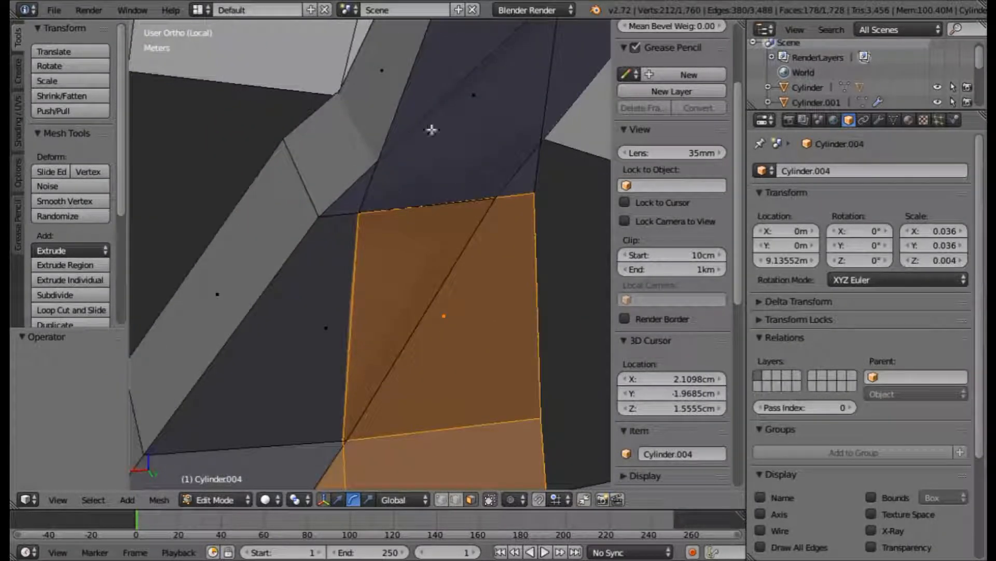
pyautogui.keyDown('alt'); pyautogui.keyDown('shift'); pyautogui.rightClick(421, 59); pyautogui.keyUp('shift'); pyautogui.keyUp('alt')
pyautogui.scroll(-2, 420, 59)
pyautogui.keyDown('shift'); pyautogui.moveTo(463, 103); pyautogui.dragTo(456, 194, button='middle'); pyautogui.keyUp('shift')
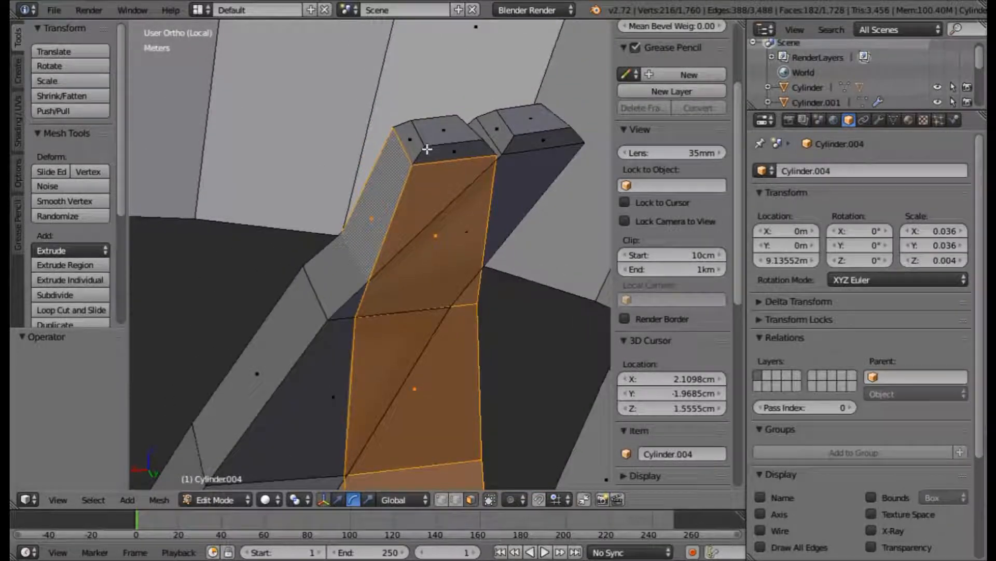
pyautogui.keyDown('alt'); pyautogui.keyDown('shift'); pyautogui.rightClick(420, 151); pyautogui.keyUp('shift'); pyautogui.keyUp('alt')
pyautogui.keyDown('shift'); pyautogui.rightClick(438, 129); pyautogui.keyUp('shift')
# Step: Add the twelfth straight prong's three side face loops, bevel loop and end cap to the selection
pyautogui.scroll(-5, 438, 129)
pyautogui.moveTo(559, 208); pyautogui.dragTo(423, 221, button='middle')
pyautogui.moveTo(502, 267); pyautogui.dragTo(435, 218, button='middle')
pyautogui.scroll(5, 291, 216)
pyautogui.scroll(-2, 370, 314)
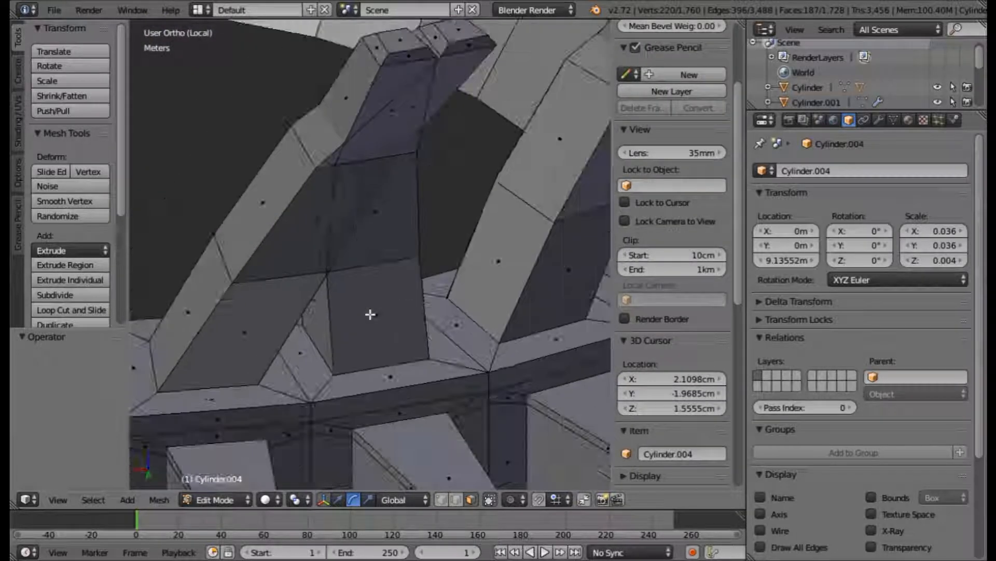
pyautogui.keyDown('shift'); pyautogui.rightClick(333, 312); pyautogui.keyUp('shift')
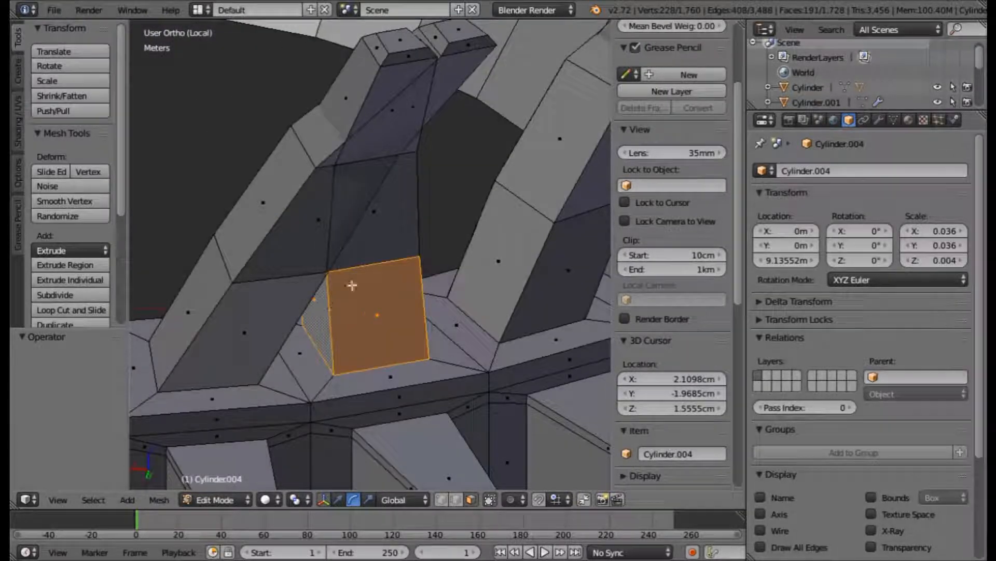
pyautogui.keyDown('shift'); pyautogui.rightClick(419, 210); pyautogui.keyUp('shift')
pyautogui.keyDown('shift'); pyautogui.rightClick(366, 106); pyautogui.keyUp('shift')
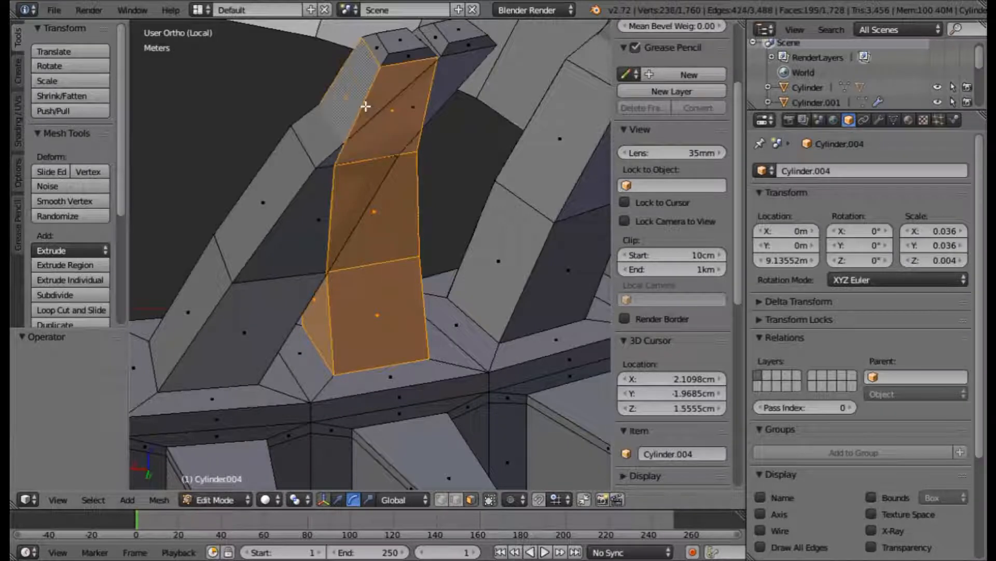
pyautogui.keyDown('shift'); pyautogui.rightClick(387, 55); pyautogui.keyUp('shift')
# Step: Add the thirteenth straight prong to the selection, from its base face loop up through the bevel to the end cap
pyautogui.scroll(-4, 457, 145)
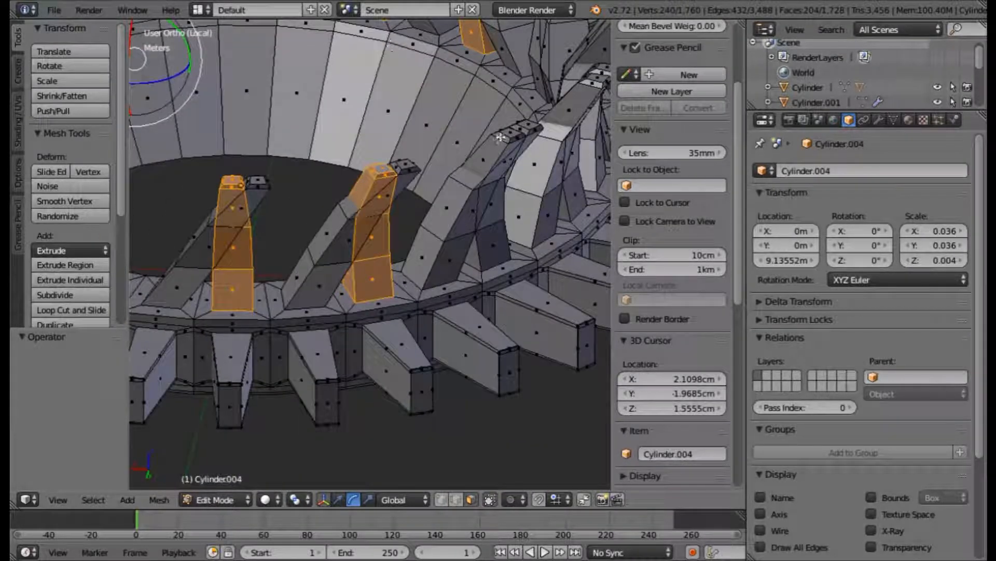
pyautogui.scroll(2, 457, 144)
pyautogui.keyDown('shift'); pyautogui.moveTo(513, 183); pyautogui.dragTo(313, 156, button='middle'); pyautogui.keyUp('shift')
pyautogui.scroll(6, 313, 156)
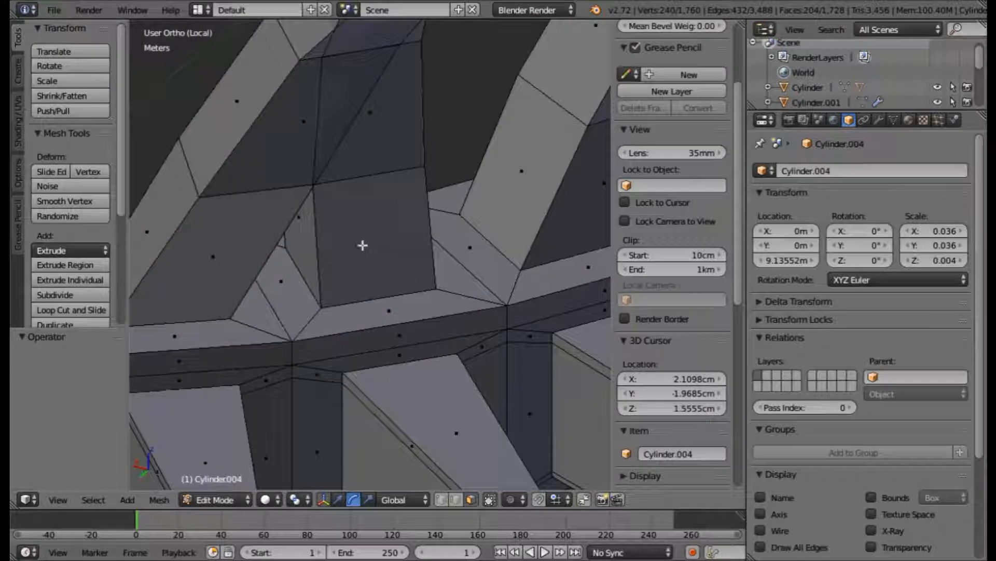
pyautogui.keyDown('shift'); pyautogui.rightClick(327, 243); pyautogui.keyUp('shift')
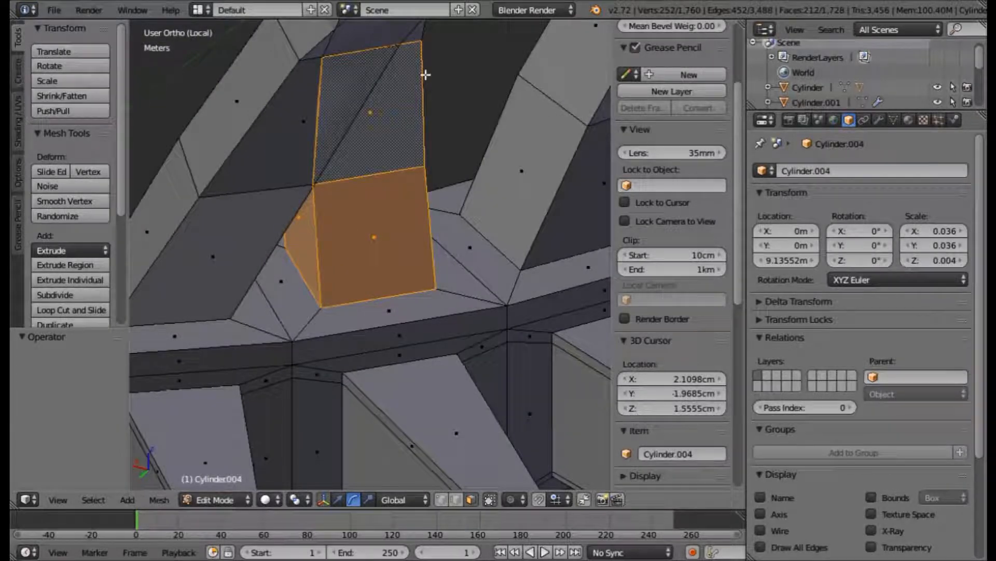
pyautogui.keyDown('shift'); pyautogui.moveTo(426, 75); pyautogui.dragTo(407, 262, button='middle'); pyautogui.keyUp('shift')
pyautogui.keyDown('ctrl'); pyautogui.click(346, 142); pyautogui.keyUp('ctrl')
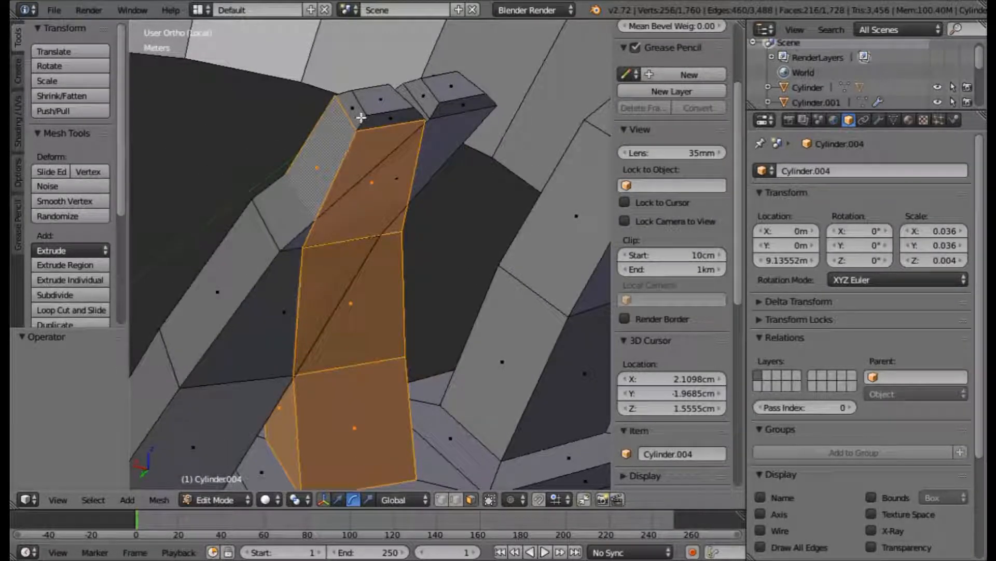
pyautogui.keyDown('ctrl'); pyautogui.click(379, 100); pyautogui.keyUp('ctrl')
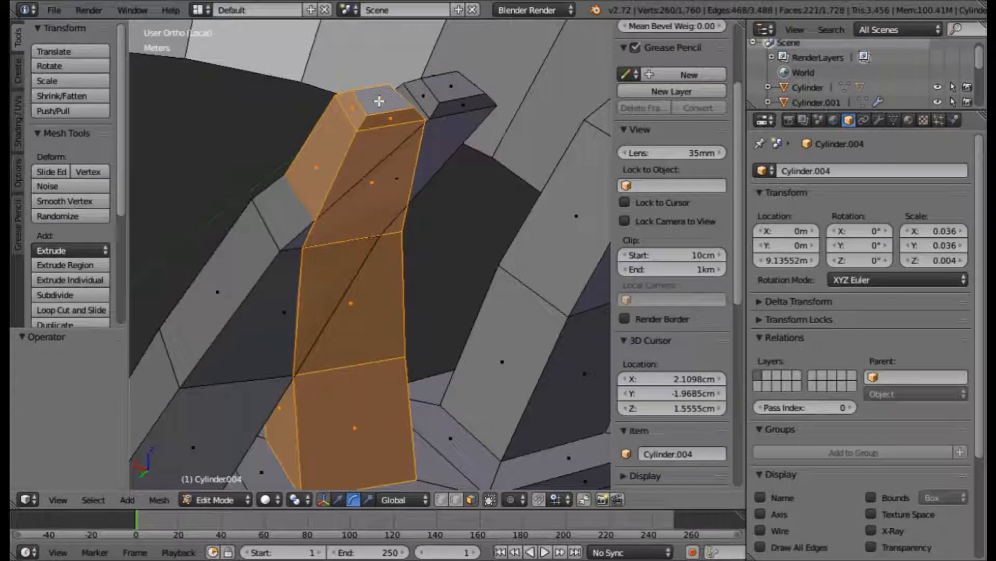
# Step: Extend the selection with all face loops of the fourteenth straight prong, from base to tip bevel, plus its end cap
pyautogui.scroll(-1, 442, 152)
pyautogui.moveTo(460, 192); pyautogui.dragTo(336, 189, button='middle')
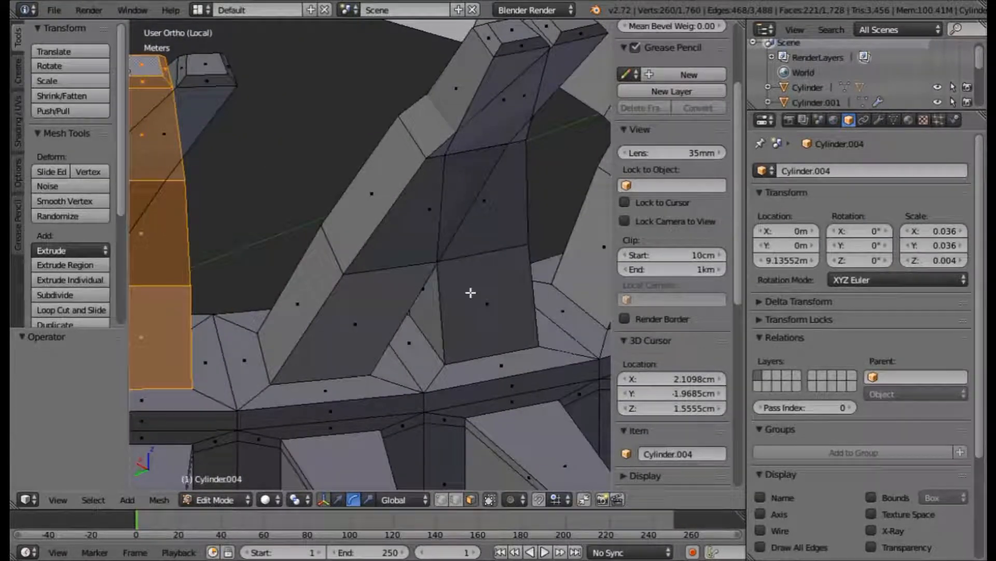
pyautogui.keyDown('shift'); pyautogui.rightClick(436, 296); pyautogui.keyUp('shift')
pyautogui.keyDown('shift'); pyautogui.rightClick(528, 199); pyautogui.keyUp('shift')
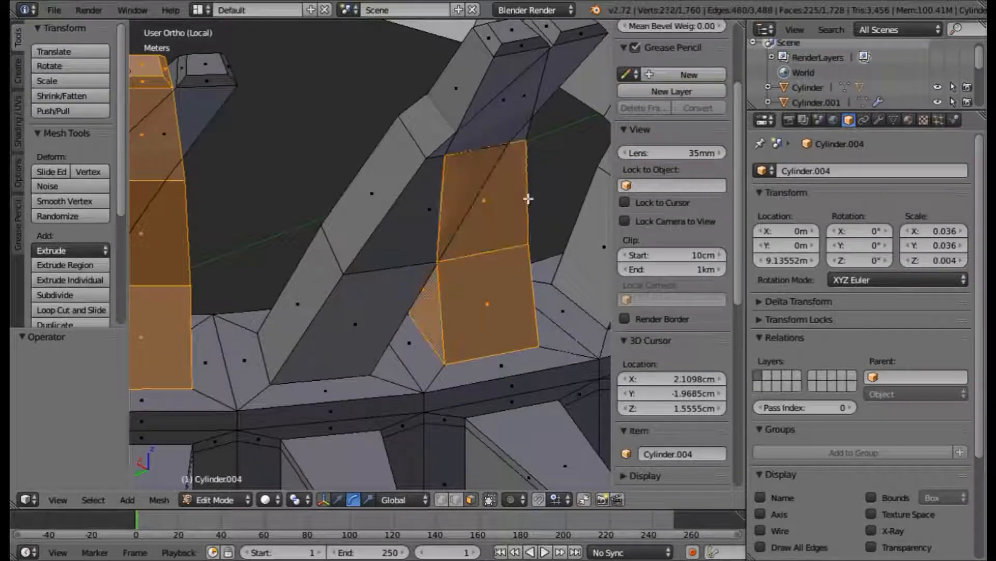
pyautogui.keyDown('alt'); pyautogui.keyDown('shift'); pyautogui.rightClick(485, 67); pyautogui.keyUp('shift'); pyautogui.keyUp('alt')
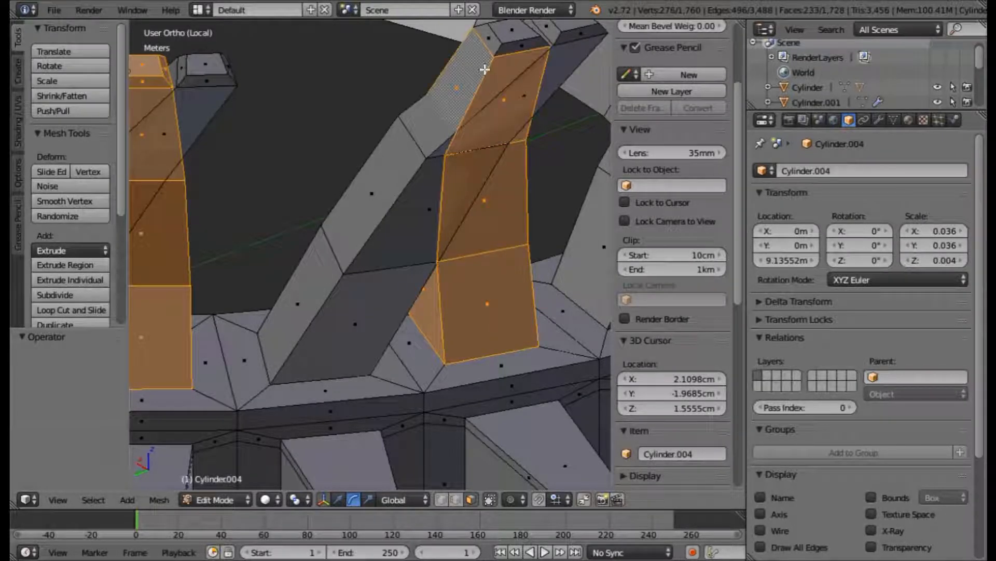
pyautogui.keyDown('alt'); pyautogui.keyDown('shift'); pyautogui.rightClick(502, 45); pyautogui.keyUp('shift'); pyautogui.keyUp('alt')
pyautogui.keyDown('shift'); pyautogui.rightClick(511, 34); pyautogui.keyUp('shift')
# Step: Add the fifteenth straight prong's base and middle face loops to the selection
pyautogui.keyDown('shift'); pyautogui.moveTo(549, 64); pyautogui.dragTo(328, 193, button='middle'); pyautogui.keyUp('shift')
pyautogui.scroll(-3, 250, 151)
pyautogui.keyDown('shift'); pyautogui.moveTo(434, 203); pyautogui.dragTo(288, 198, button='middle'); pyautogui.keyUp('shift')
pyautogui.moveTo(416, 245); pyautogui.dragTo(463, 221, button='middle')
pyautogui.scroll(4, 270, 221)
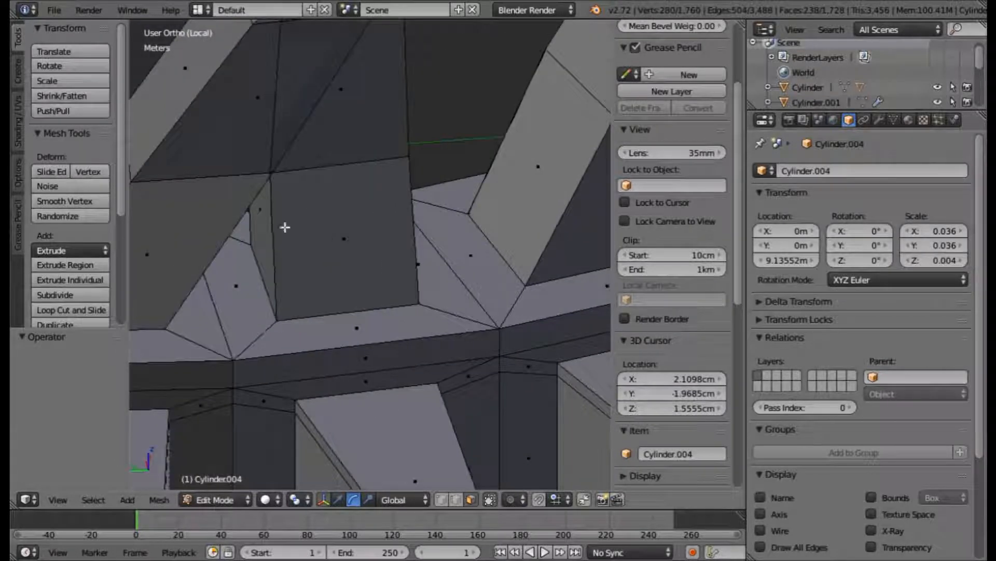
pyautogui.keyDown('alt'); pyautogui.keyDown('shift'); pyautogui.rightClick(280, 227); pyautogui.keyUp('shift'); pyautogui.keyUp('alt')
pyautogui.keyDown('alt'); pyautogui.keyDown('shift'); pyautogui.rightClick(390, 85); pyautogui.keyUp('shift'); pyautogui.keyUp('alt')
# Step: Add the fifteenth straight prong's upper face loop, bevel loop and end cap to the selection
pyautogui.scroll(-4, 391, 85)
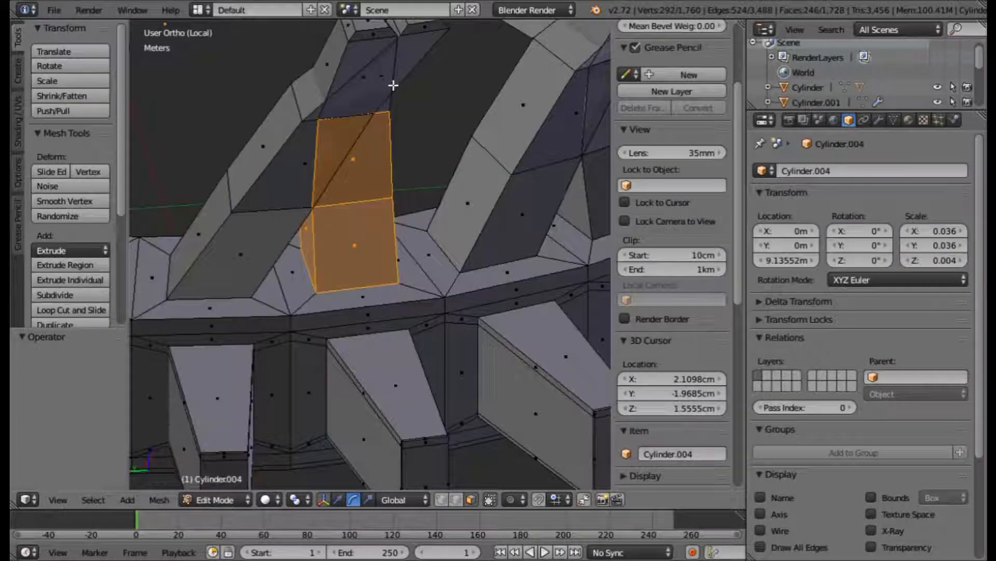
pyautogui.moveTo(391, 85); pyautogui.dragTo(424, 162, button='middle')
pyautogui.keyDown('alt'); pyautogui.keyDown('shift'); pyautogui.rightClick(380, 133); pyautogui.keyUp('shift'); pyautogui.keyUp('alt')
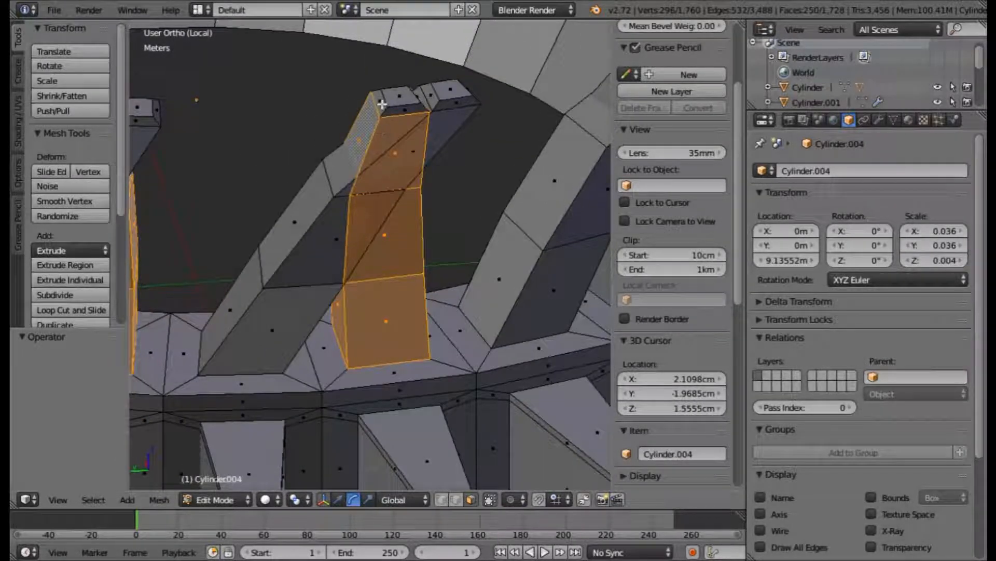
pyautogui.scroll(-1, 383, 104)
pyautogui.scroll(5, 382, 104)
pyautogui.keyDown('shift'); pyautogui.moveTo(396, 91); pyautogui.dragTo(383, 269, button='middle'); pyautogui.keyUp('shift')
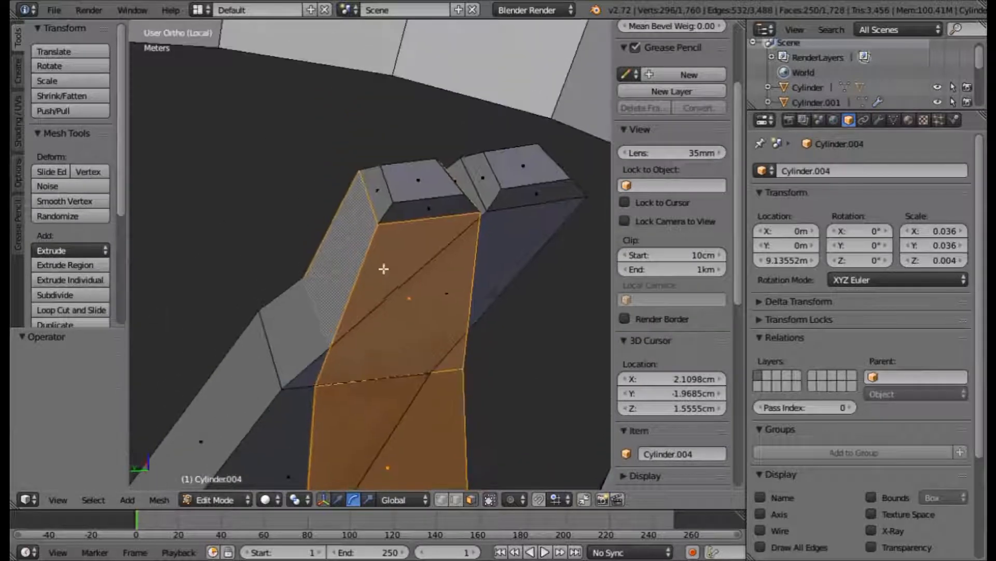
pyautogui.keyDown('alt'); pyautogui.keyDown('shift'); pyautogui.rightClick(395, 208); pyautogui.keyUp('shift'); pyautogui.keyUp('alt')
pyautogui.keyDown('shift'); pyautogui.rightClick(410, 195); pyautogui.keyUp('shift')
# Step: Add the last straight prong, the sixteenth, to the selection with its side face loops, bevel loop and end cap
pyautogui.moveTo(410, 196); pyautogui.dragTo(322, 243, button='middle')
pyautogui.moveTo(449, 352); pyautogui.dragTo(416, 338, button='middle')
pyautogui.scroll(-2, 417, 338)
pyautogui.keyDown('shift'); pyautogui.moveTo(487, 355); pyautogui.dragTo(296, 239, button='middle'); pyautogui.keyUp('shift')
pyautogui.scroll(5, 296, 248)
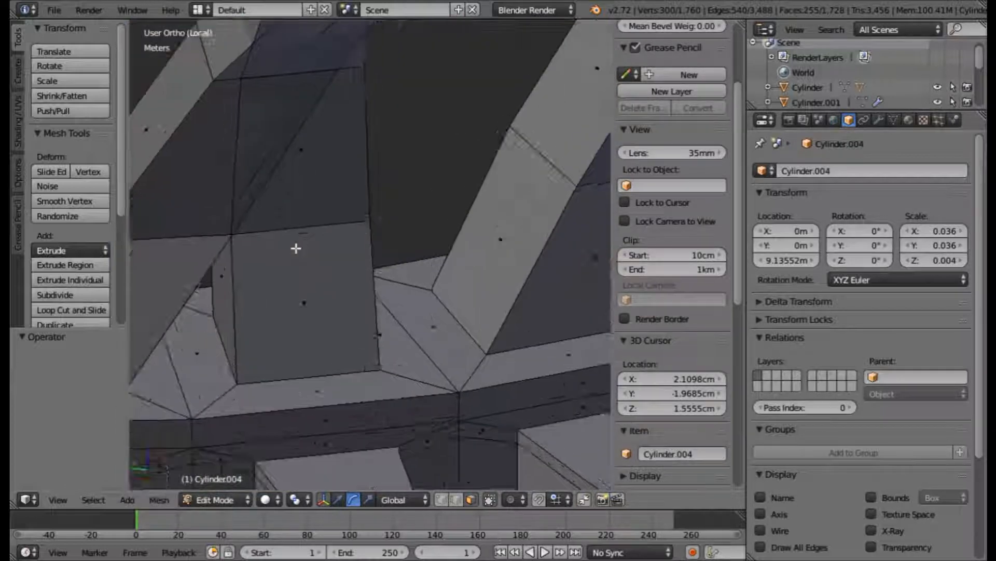
pyautogui.keyDown('shift'); pyautogui.rightClick(366, 269); pyautogui.keyUp('shift')
pyautogui.keyDown('shift'); pyautogui.rightClick(362, 171); pyautogui.keyUp('shift')
pyautogui.moveTo(370, 110); pyautogui.dragTo(305, 161, button='middle')
pyautogui.keyDown('shift'); pyautogui.rightClick(302, 156); pyautogui.keyUp('shift')
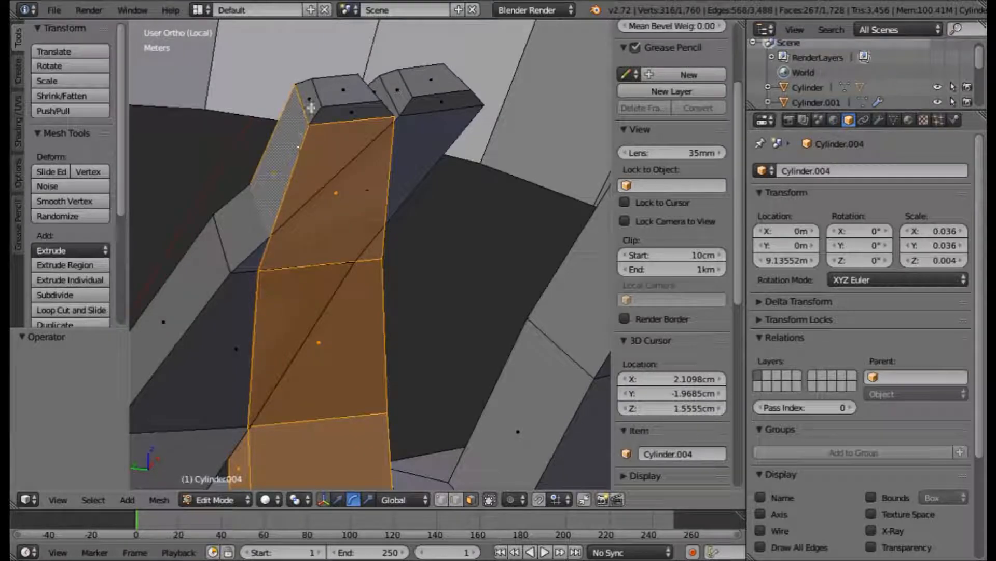
pyautogui.keyDown('shift'); pyautogui.rightClick(311, 107); pyautogui.keyUp('shift')
# Step: Show the ring with its selected straight prongs in the right orthographic view
pyautogui.moveTo(329, 100); pyautogui.dragTo(391, 157, button='middle')
pyautogui.scroll(-1, 390, 157)
pyautogui.keyDown('shift'); pyautogui.moveTo(400, 198); pyautogui.dragTo(334, 126, button='middle'); pyautogui.keyUp('shift')
pyautogui.scroll(-4, 332, 171)
pyautogui.keyDown('shift'); pyautogui.moveTo(329, 207); pyautogui.dragTo(458, 252, button='middle'); pyautogui.keyUp('shift')
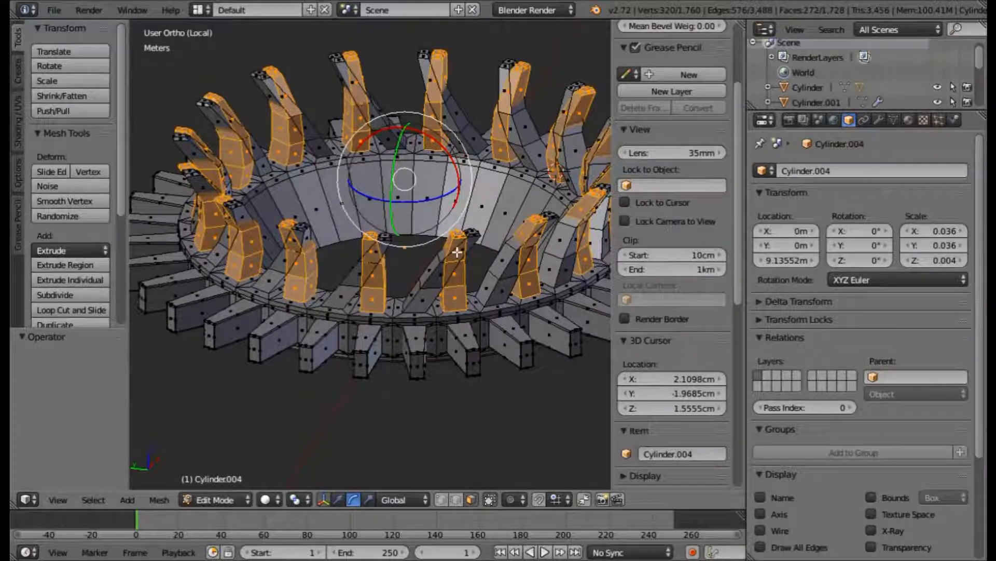
pyautogui.press('KP_3')
pyautogui.keyDown('shift'); pyautogui.moveTo(478, 301); pyautogui.dragTo(466, 242, button='middle'); pyautogui.keyUp('shift')
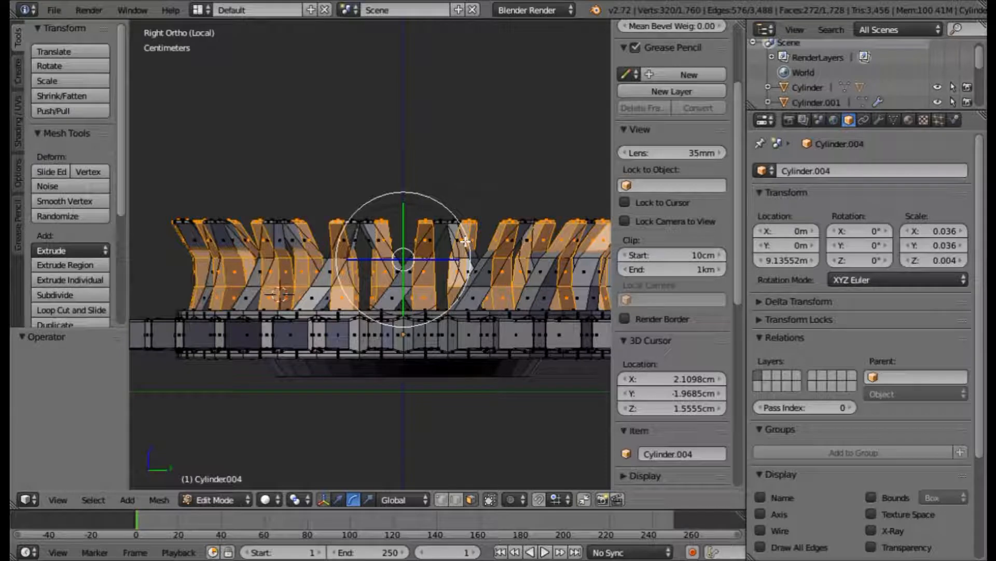
pyautogui.press('r')
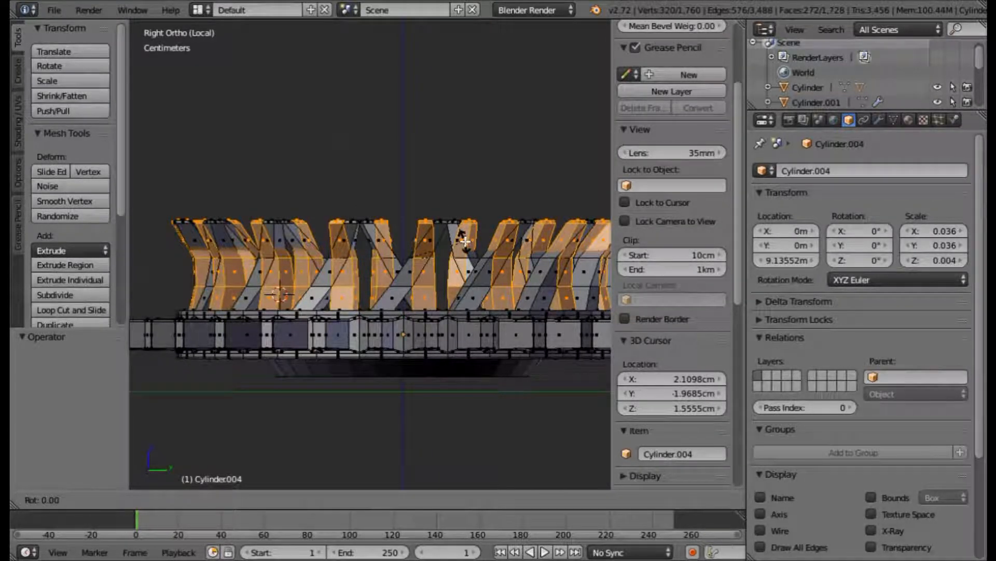
pyautogui.press('-')
pyautogui.press('5')
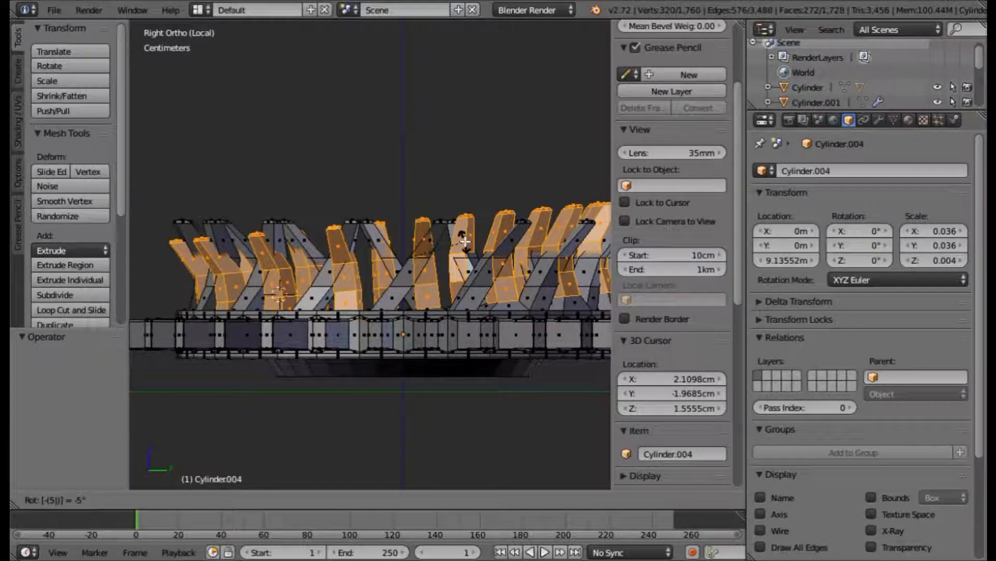
pyautogui.press('Escape')
pyautogui.press('r')
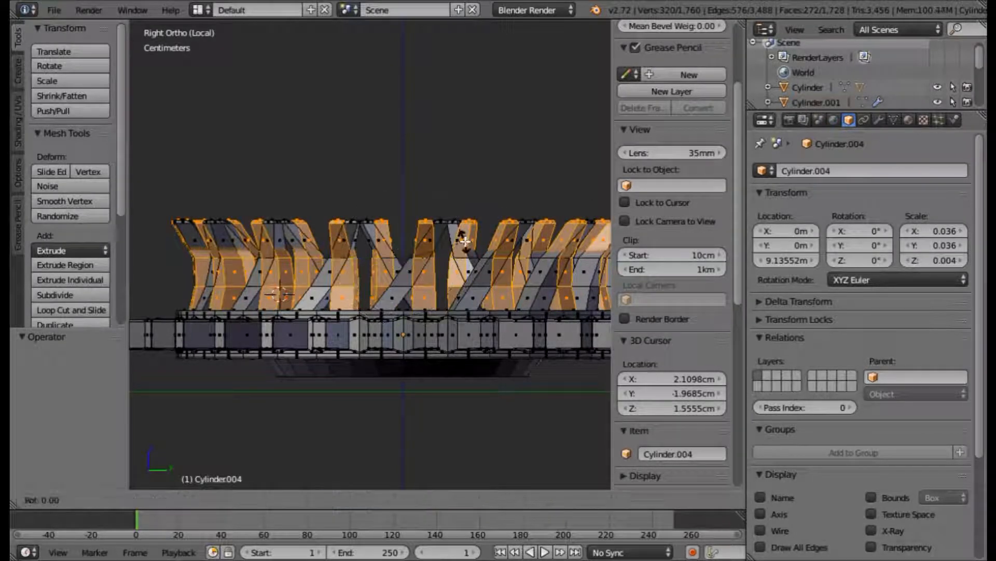
pyautogui.press('z')
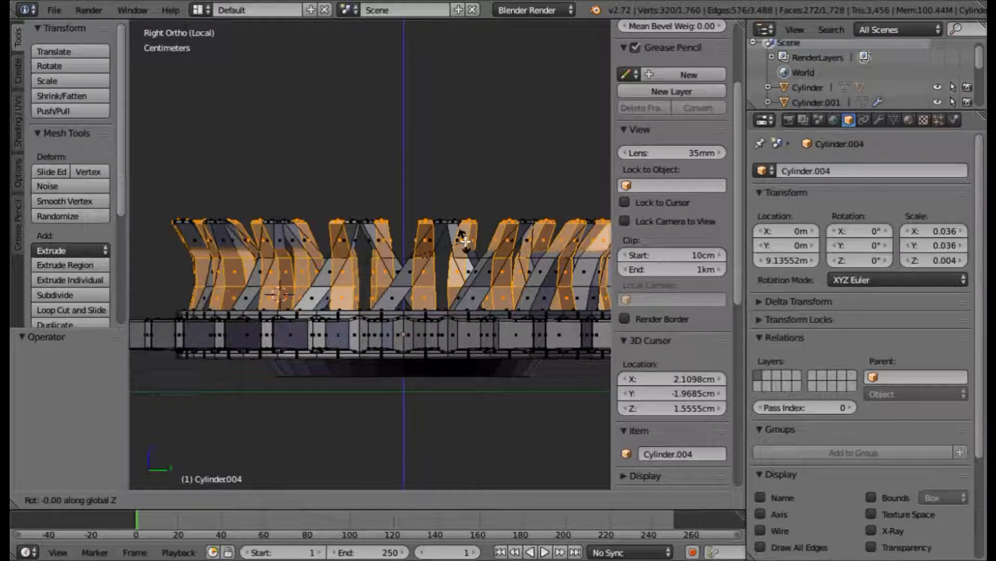
pyautogui.press('-')
pyautogui.press('5')
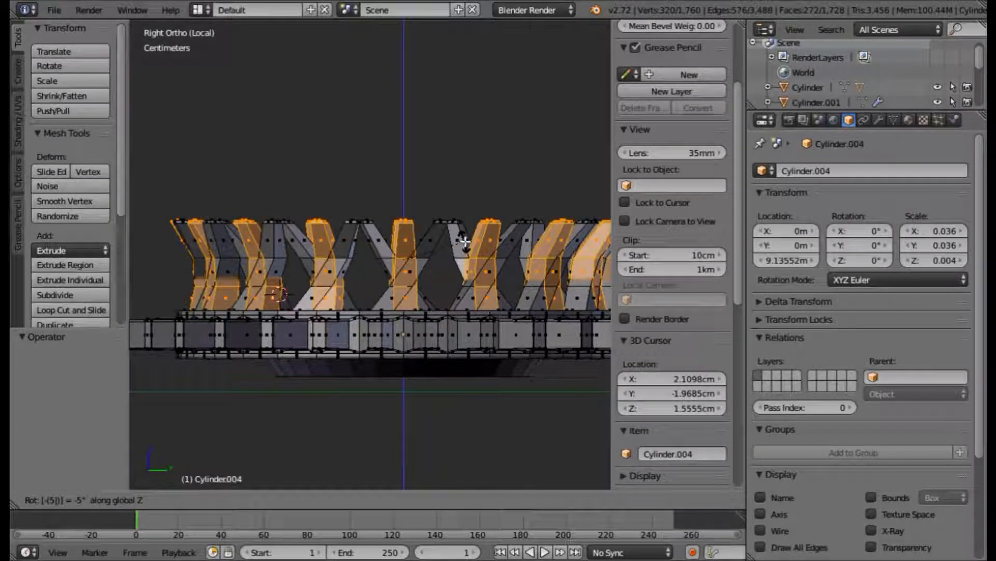
pyautogui.press('Escape')
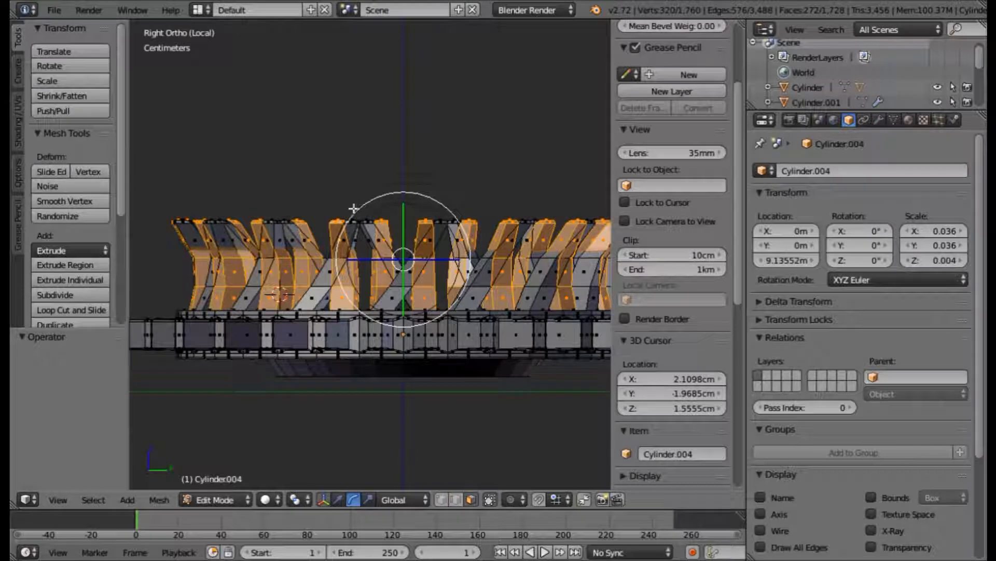
# Step: Switch the mesh selection to vertex mode, keeping the straight prongs selected
pyautogui.click(440, 499)
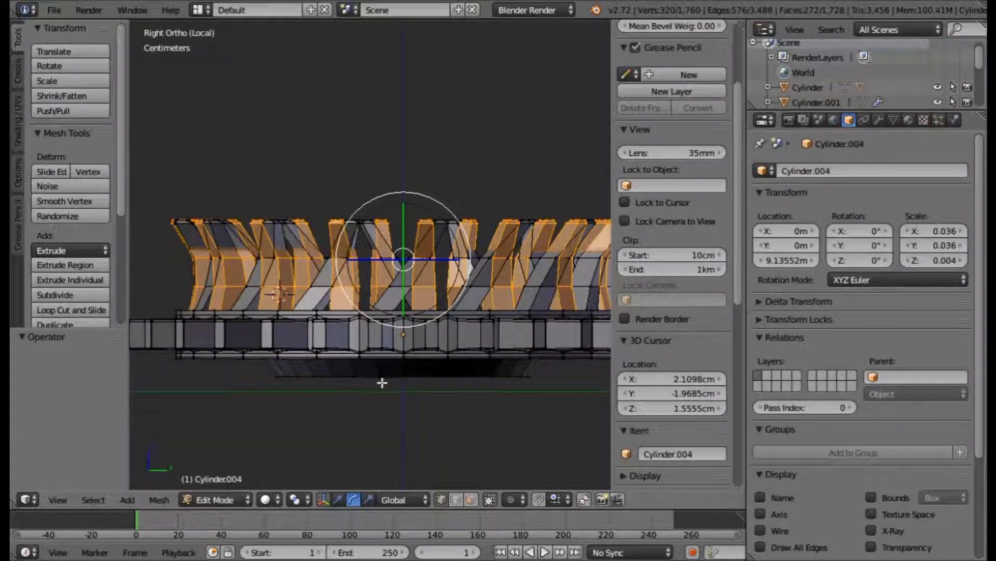
# Step: In wireframe display, remove the lowest vertex row of all the straight prongs from the selection
pyautogui.press('z')
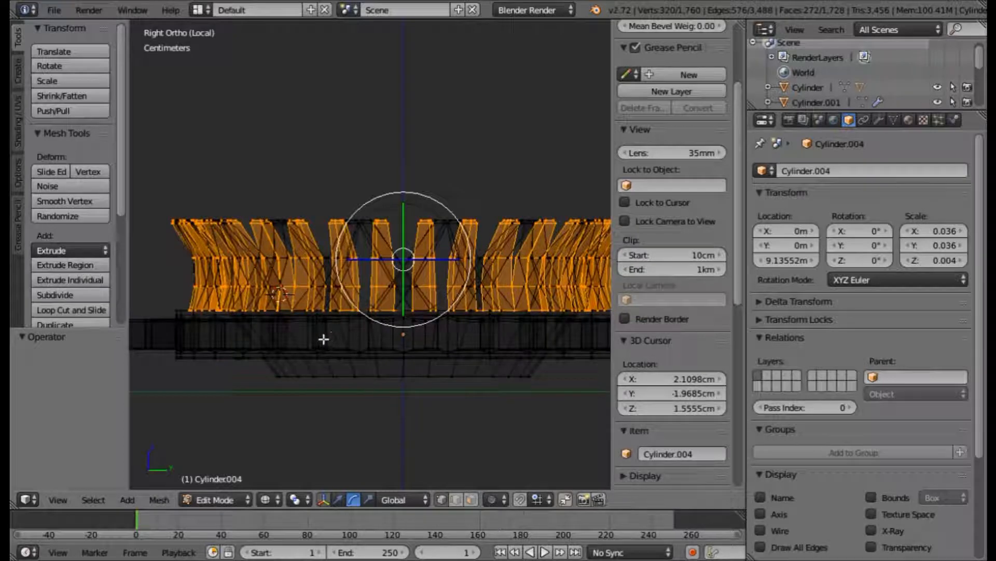
pyautogui.press('c')
pyautogui.moveTo(177, 318)
pyautogui.mouseDown(button='middle')
pyautogui.moveTo(404, 324)
pyautogui.moveTo(503, 316)
pyautogui.moveTo(456, 349)
pyautogui.mouseUp(button='middle')
pyautogui.rightClick(502, 317)
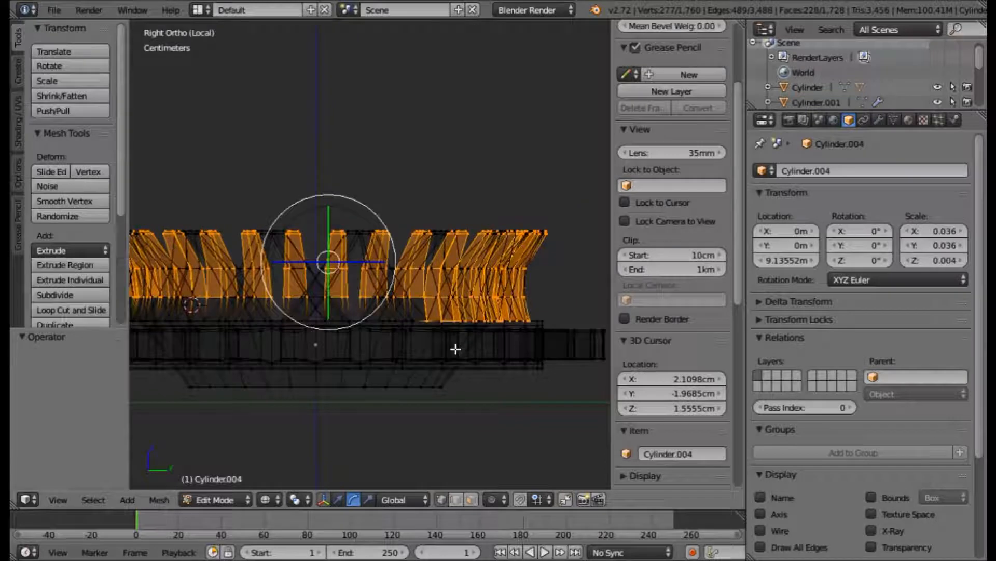
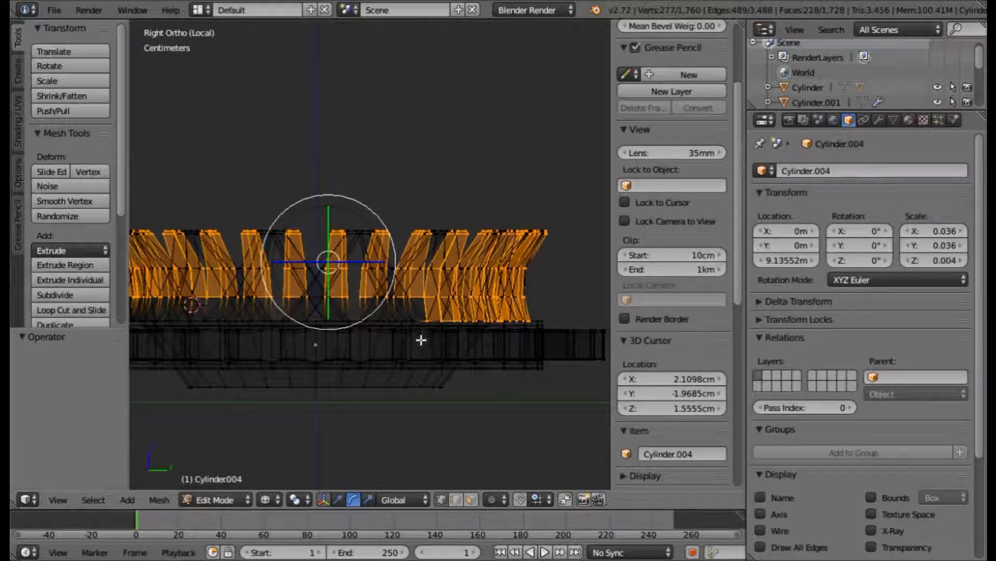
pyautogui.moveTo(421, 340); pyautogui.dragTo(420, 333, button='middle')
pyautogui.press('KP_3')
pyautogui.press('c')
pyautogui.moveTo(418, 329); pyautogui.dragTo(525, 333, button='middle')
pyautogui.rightClick(525, 333)
pyautogui.keyDown('shift'); pyautogui.moveTo(405, 396); pyautogui.dragTo(481, 400, button='middle'); pyautogui.keyUp('shift')
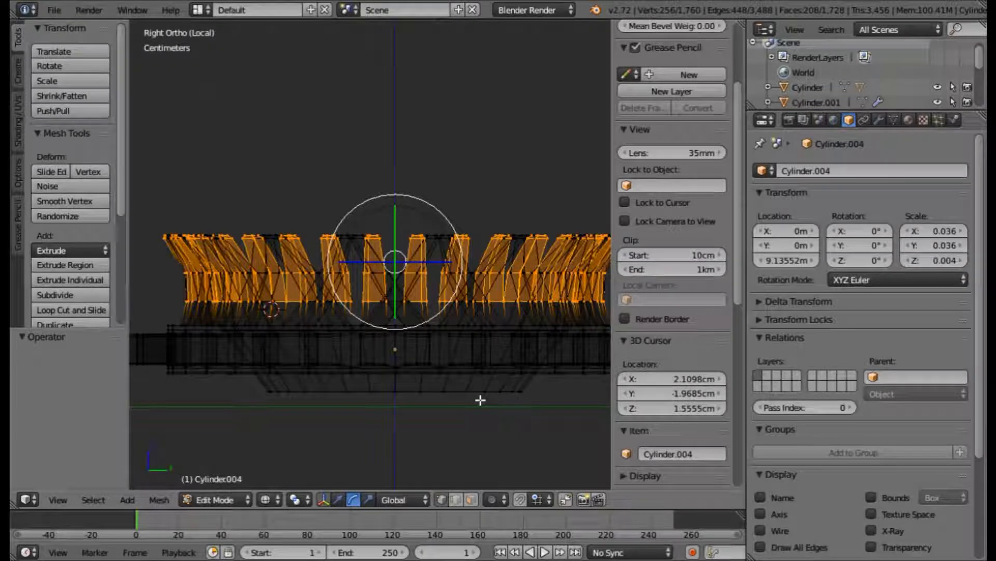
# Step: Rotate the selected prong vertices above the base row by -5° around the global Z axis
pyautogui.press('r')
pyautogui.press('z')
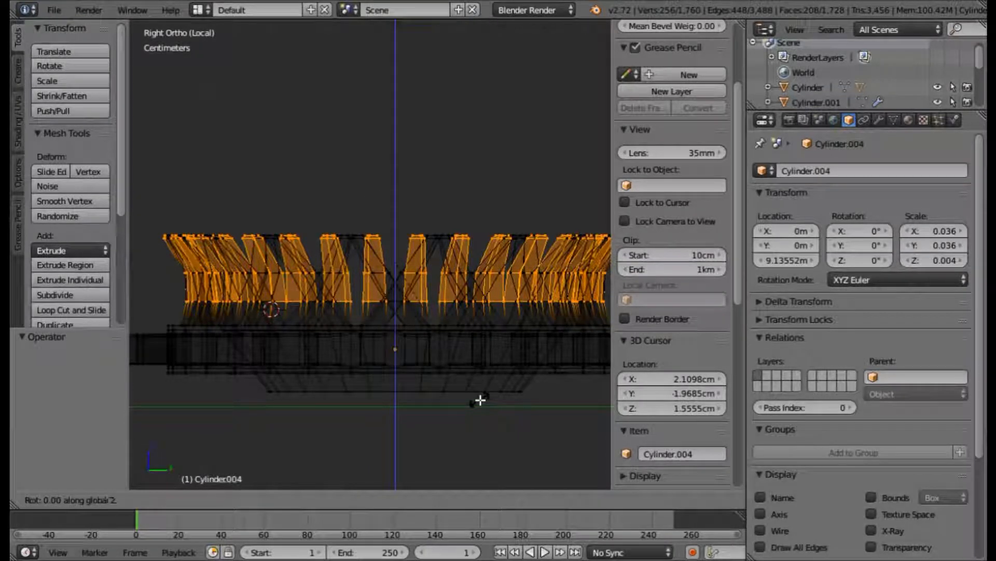
pyautogui.write('-5')
pyautogui.press('Return')
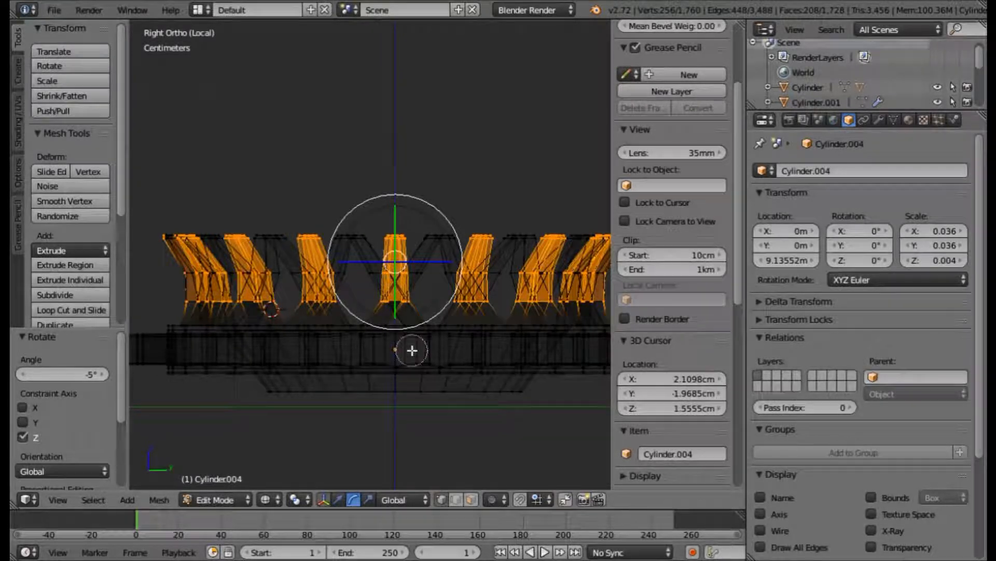
# Step: Remove the rotated prongs' lowest selected vertex row, just above their bases, from the selection
pyautogui.moveTo(409, 311)
pyautogui.mouseDown(button='middle')
pyautogui.moveTo(187, 309)
pyautogui.moveTo(485, 311)
pyautogui.moveTo(449, 314)
pyautogui.mouseUp(button='middle')
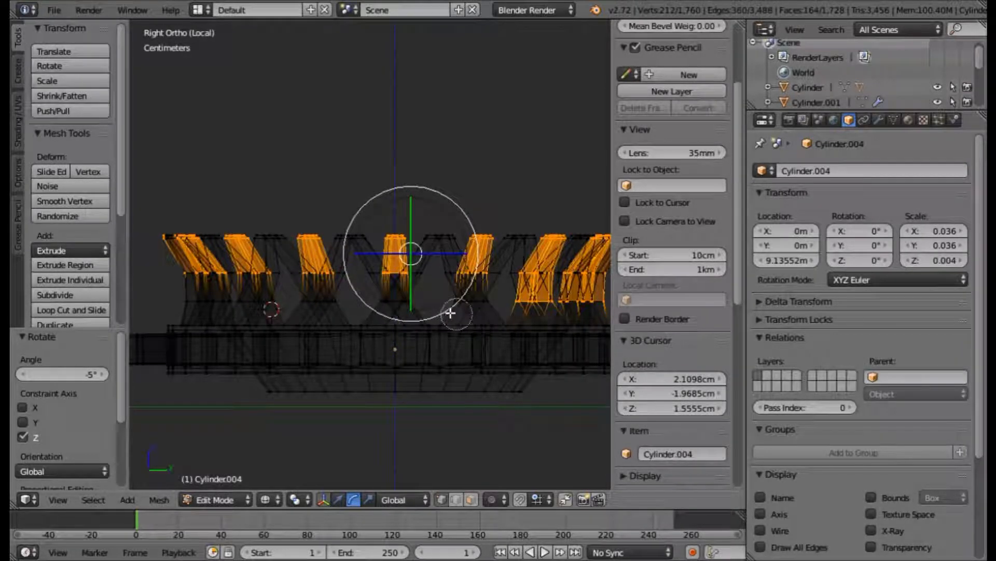
pyautogui.rightClick(450, 313)
pyautogui.keyDown('shift'); pyautogui.moveTo(520, 337); pyautogui.dragTo(456, 333, button='middle'); pyautogui.keyUp('shift')
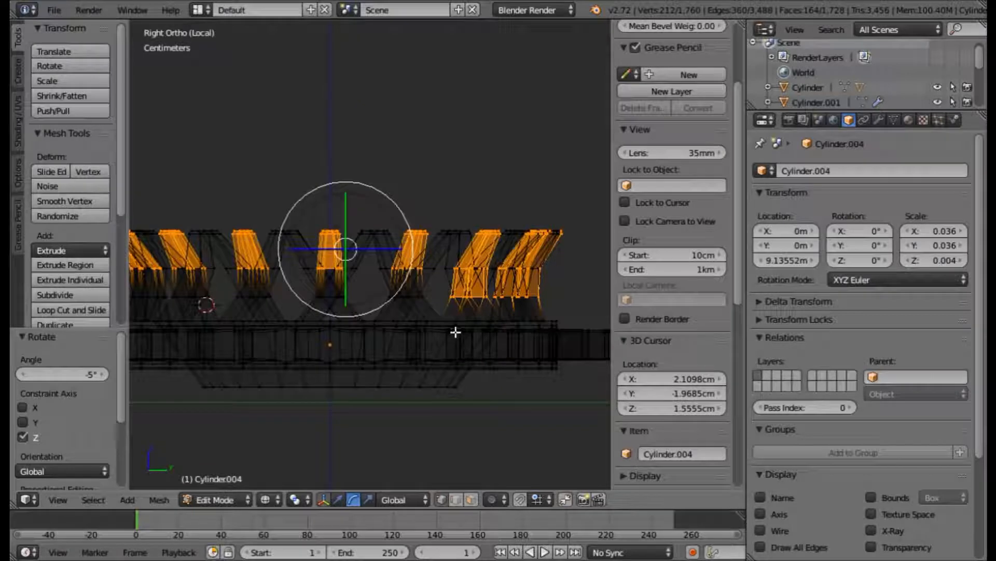
pyautogui.press('c')
pyautogui.click(450, 304)
pyautogui.moveTo(449, 304); pyautogui.dragTo(538, 307, button='middle')
pyautogui.rightClick(539, 307)
pyautogui.scroll(-1, 417, 305)
pyautogui.keyDown('shift'); pyautogui.moveTo(417, 352); pyautogui.dragTo(441, 354, button='middle'); pyautogui.keyUp('shift')
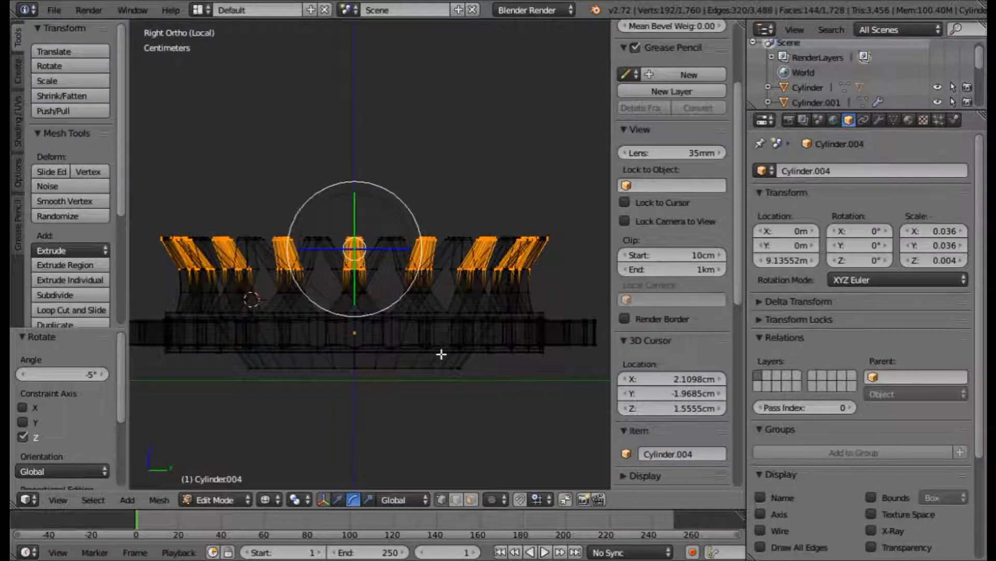
# Step: Rotate the remaining upper two levels of prong vertices by another -5° around the global Z axis
pyautogui.press('r')
pyautogui.press('z')
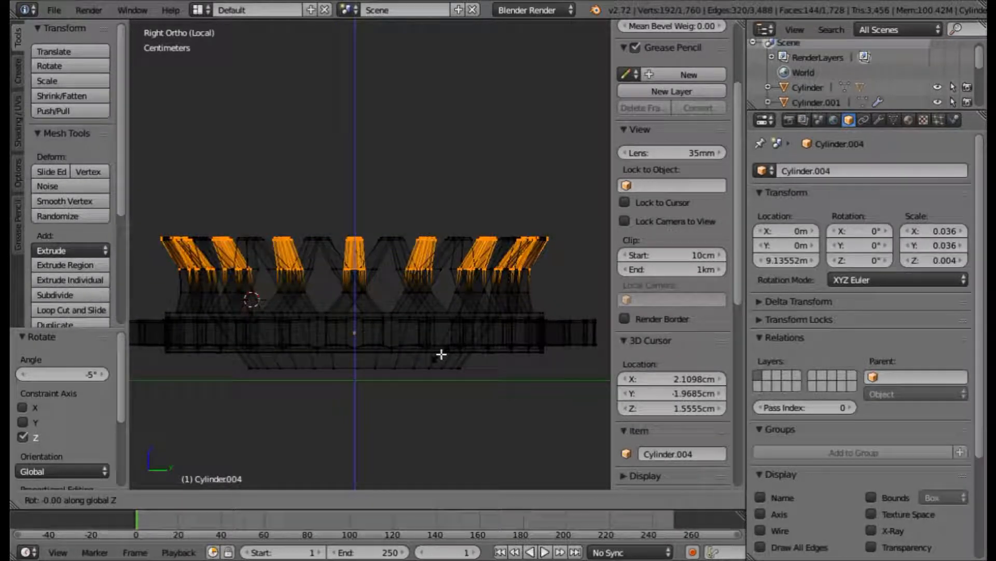
pyautogui.write('-5')
pyautogui.press('Return')
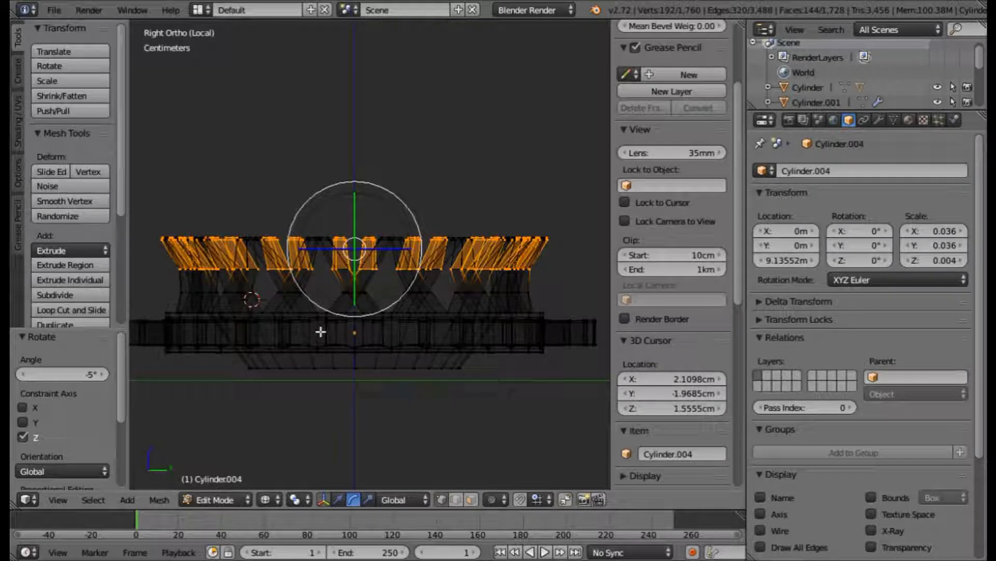
# Step: Remove the prongs' bend row below the tips from the selection, keeping only the tip vertices selected
pyautogui.press('c')
pyautogui.moveTo(382, 278); pyautogui.dragTo(177, 279, button='middle')
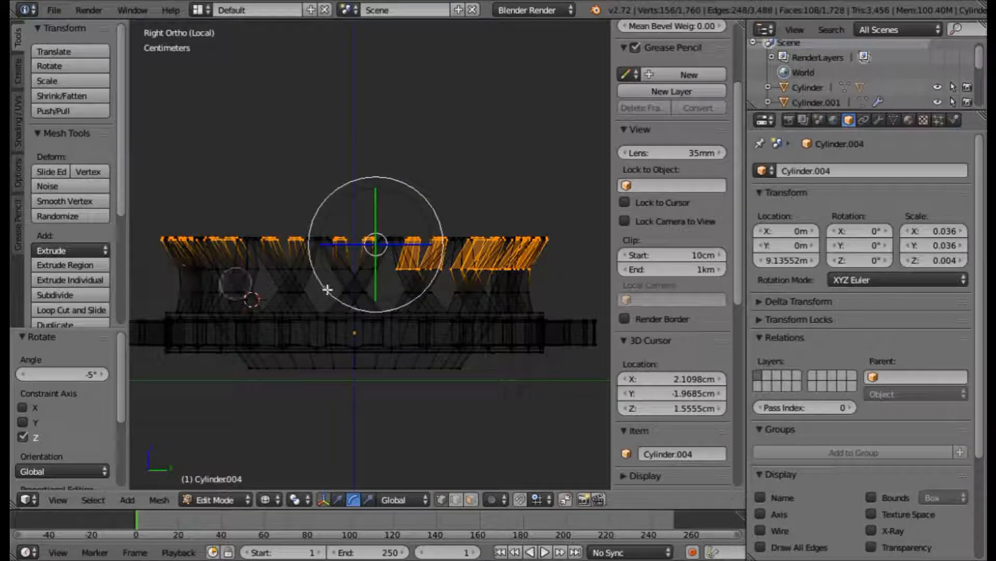
pyautogui.moveTo(376, 279); pyautogui.dragTo(545, 275, button='middle')
pyautogui.rightClick(546, 276)
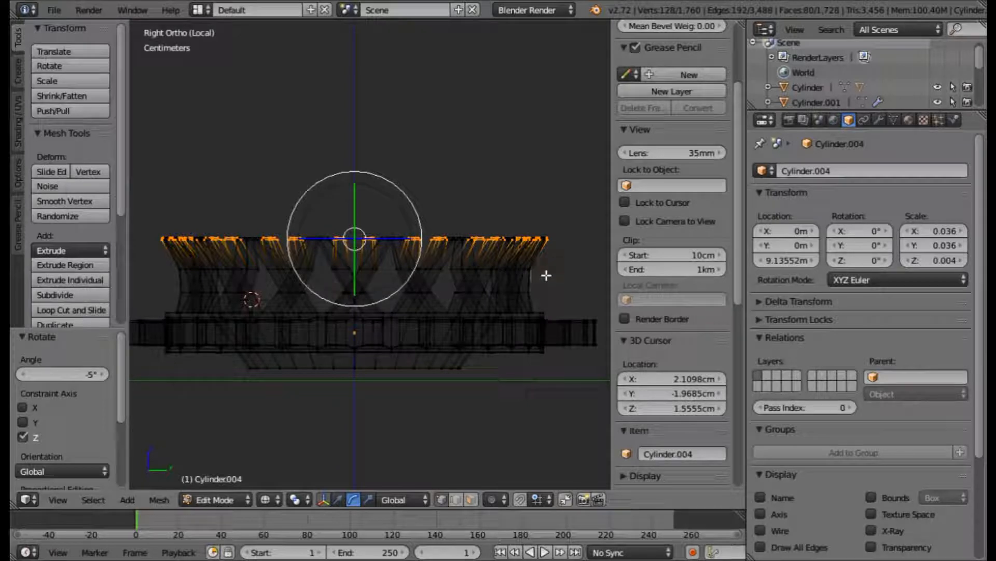
# Step: Rotate the selected prong tips by -5° around the global Z axis
pyautogui.press('r')
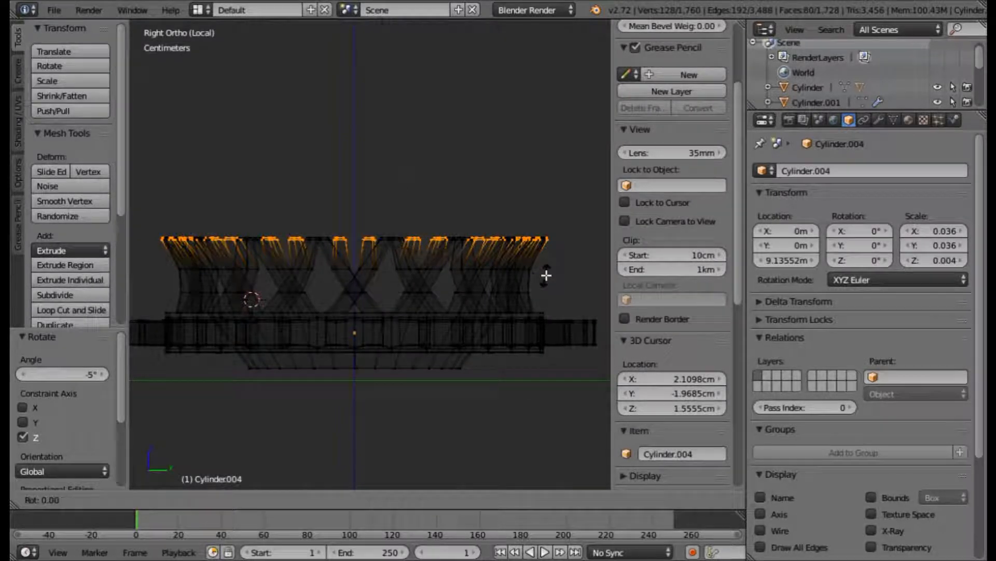
pyautogui.press('z')
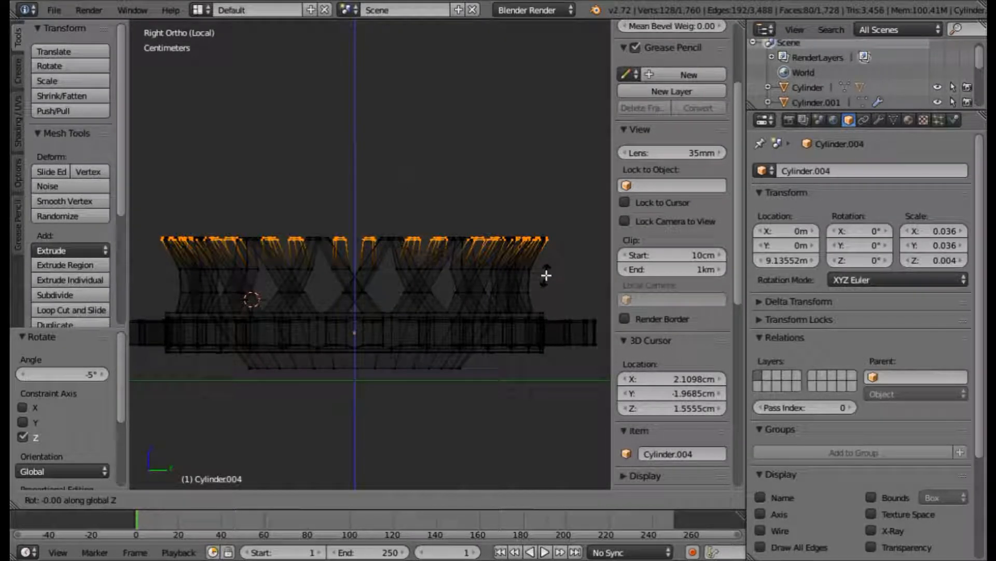
pyautogui.write('-5')
pyautogui.press('Return')
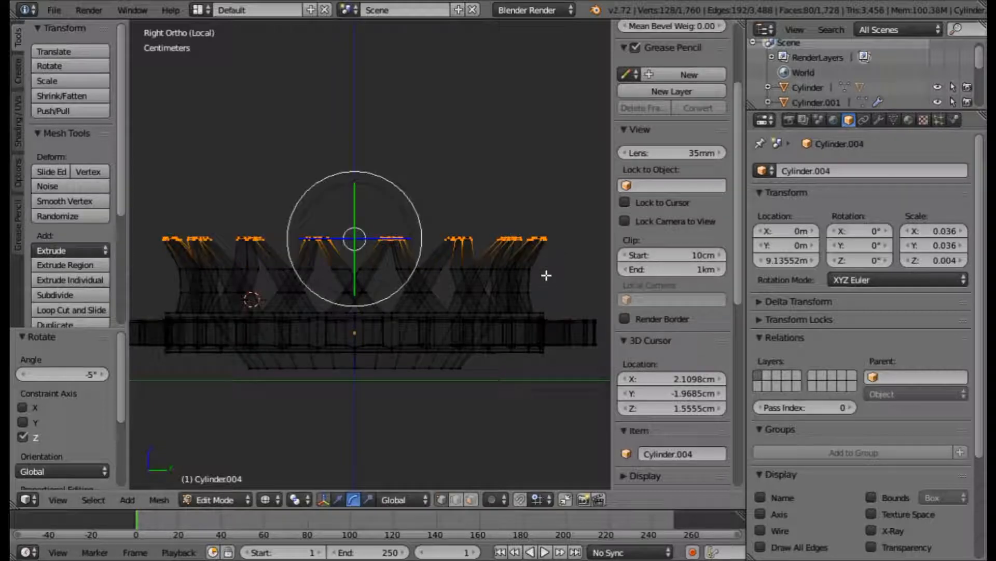
# Step: Leave mesh editing with nothing selected, turn off wireframe display, and bring the ring back from local view into the full scene
pyautogui.press('a')
pyautogui.scroll(-2, 493, 255)
pyautogui.press('Tab')
pyautogui.moveTo(423, 282)
pyautogui.mouseDown(button='middle')
pyautogui.moveTo(442, 315)
pyautogui.moveTo(457, 165)
pyautogui.moveTo(360, 173)
pyautogui.moveTo(448, 213)
pyautogui.moveTo(396, 204)
pyautogui.mouseUp(button='middle')
pyautogui.press('z')
pyautogui.scroll(3, 447, 389)
pyautogui.scroll(-2, 448, 175)
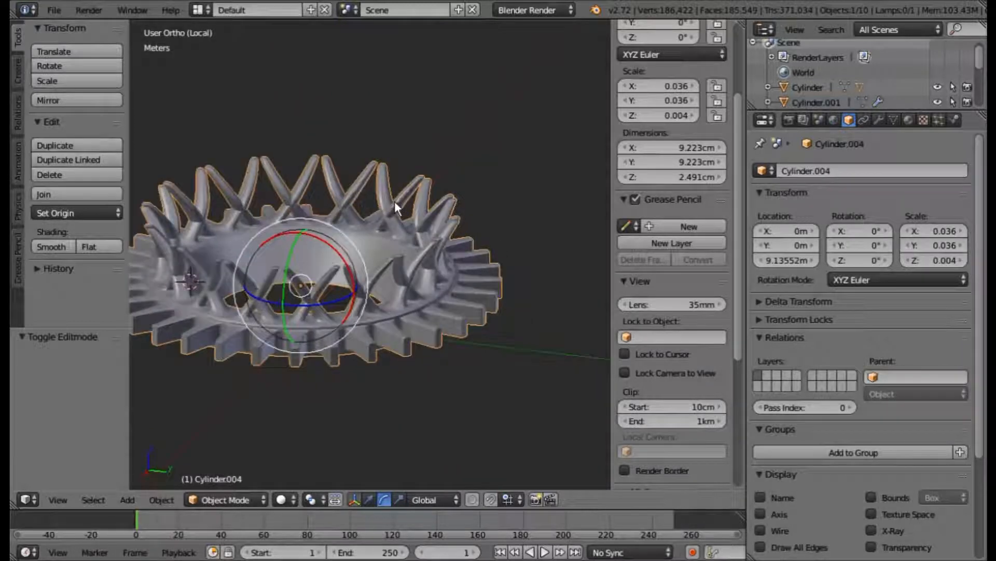
pyautogui.press('KP_Divide')
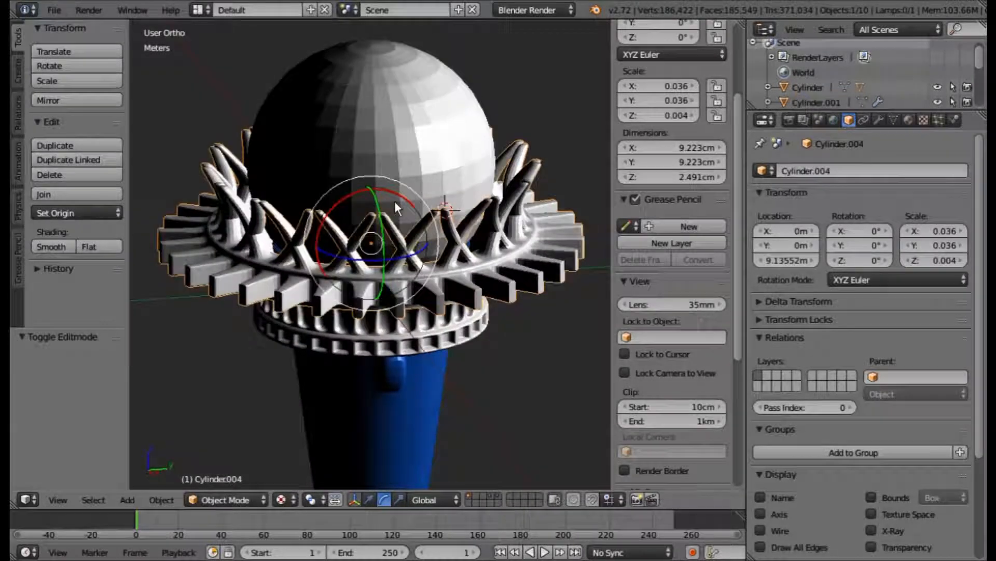
# Step: Examine the ring's crossed prongs on the torch from several angles and compare them with the reference drawing
pyautogui.moveTo(403, 294); pyautogui.dragTo(314, 248, button='middle')
pyautogui.moveTo(266, 271); pyautogui.dragTo(226, 240, button='middle')
pyautogui.scroll(1, 226, 240)
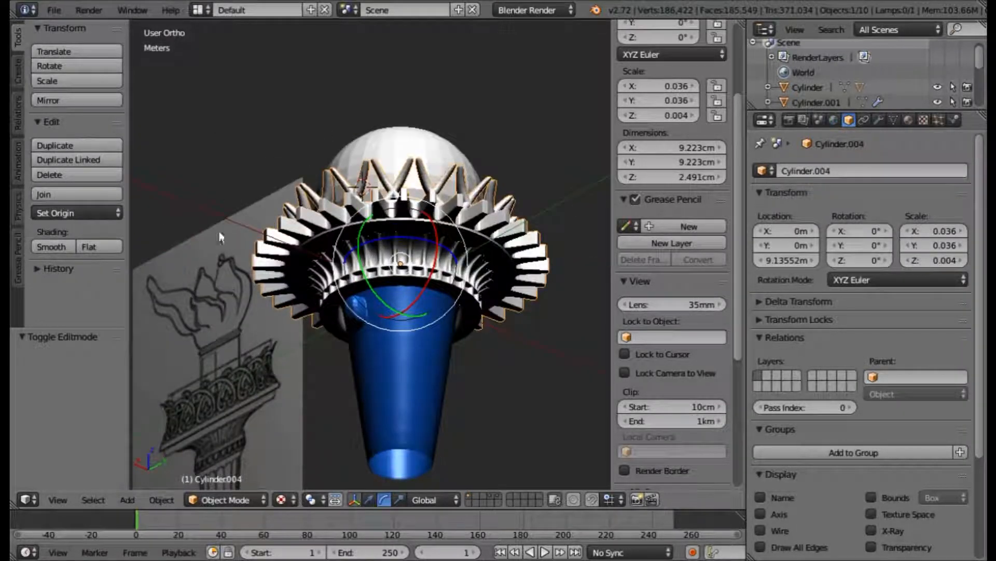
pyautogui.moveTo(238, 289); pyautogui.dragTo(369, 357, button='middle')
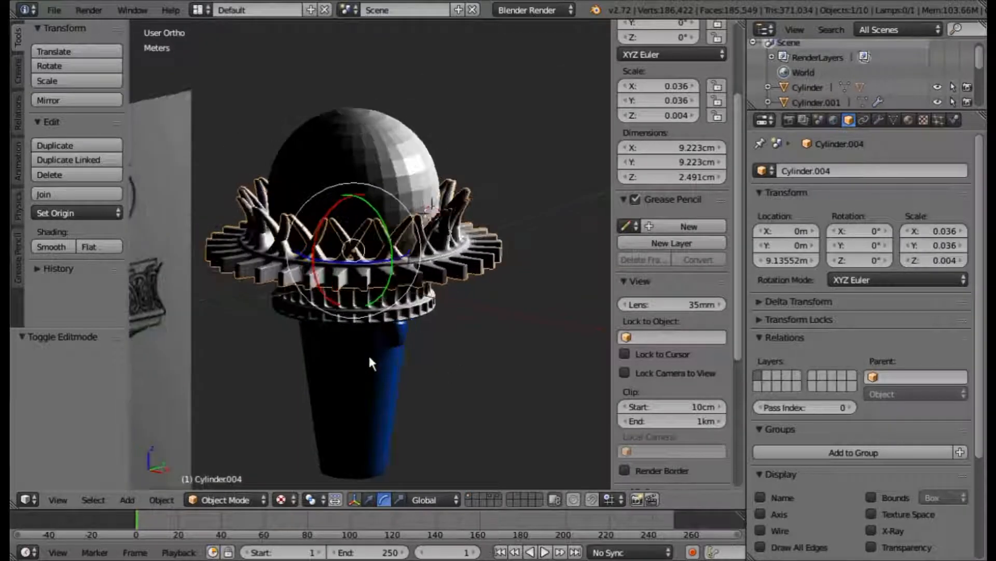
pyautogui.scroll(2, 368, 353)
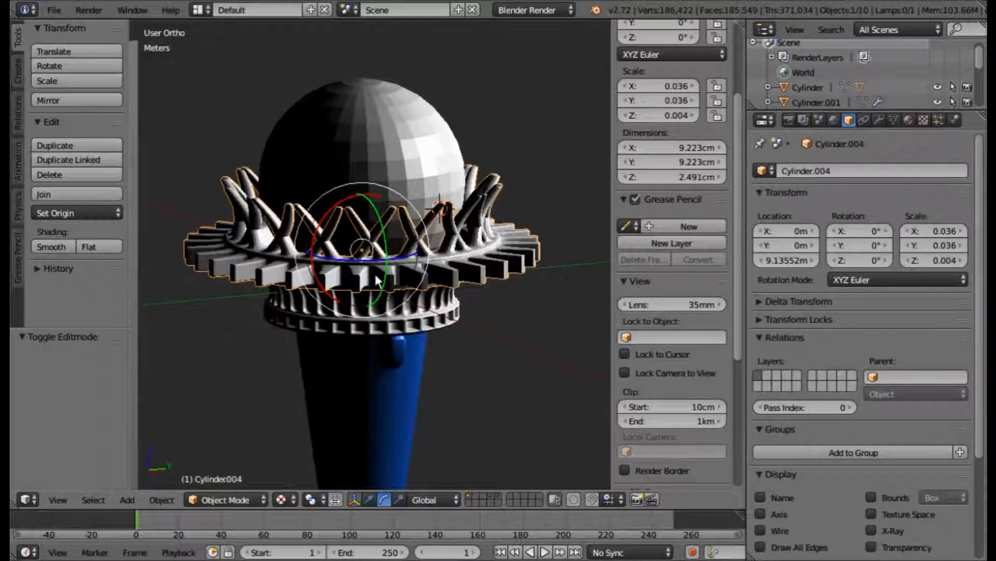
pyautogui.scroll(1, 375, 272)
pyautogui.scroll(6, 377, 280)
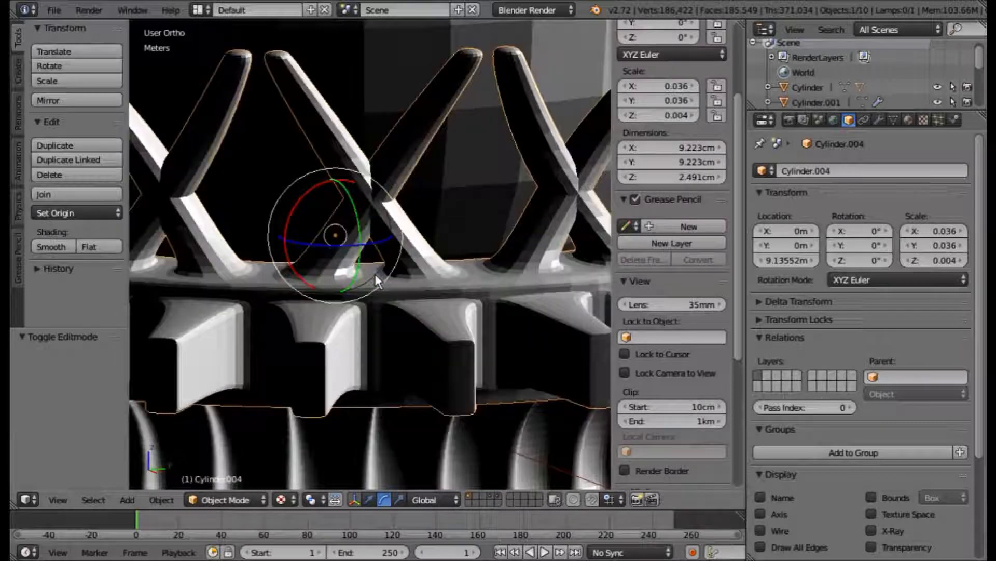
pyautogui.moveTo(377, 264); pyautogui.dragTo(457, 215, button='middle')
pyautogui.scroll(-3, 357, 189)
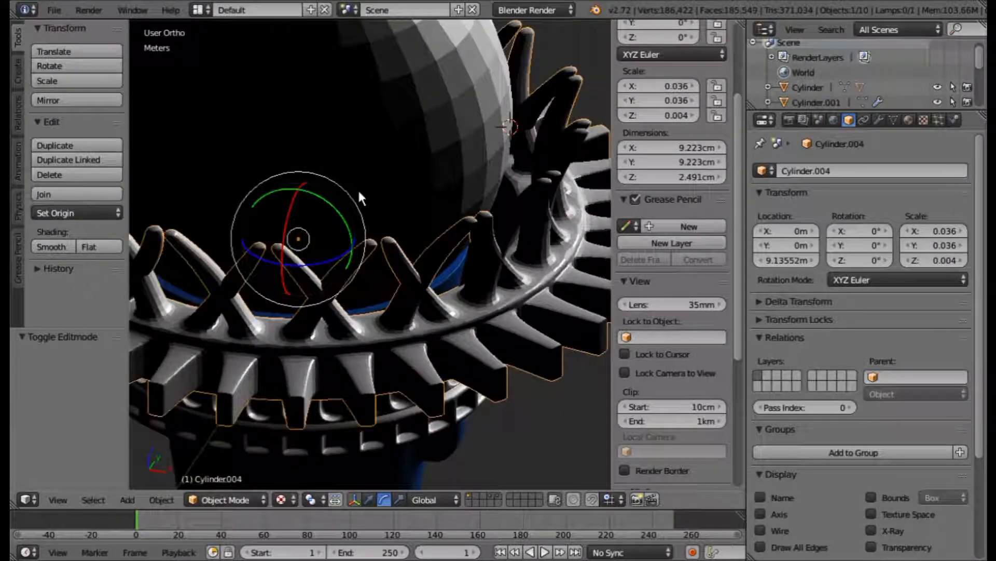
pyautogui.scroll(-3, 359, 193)
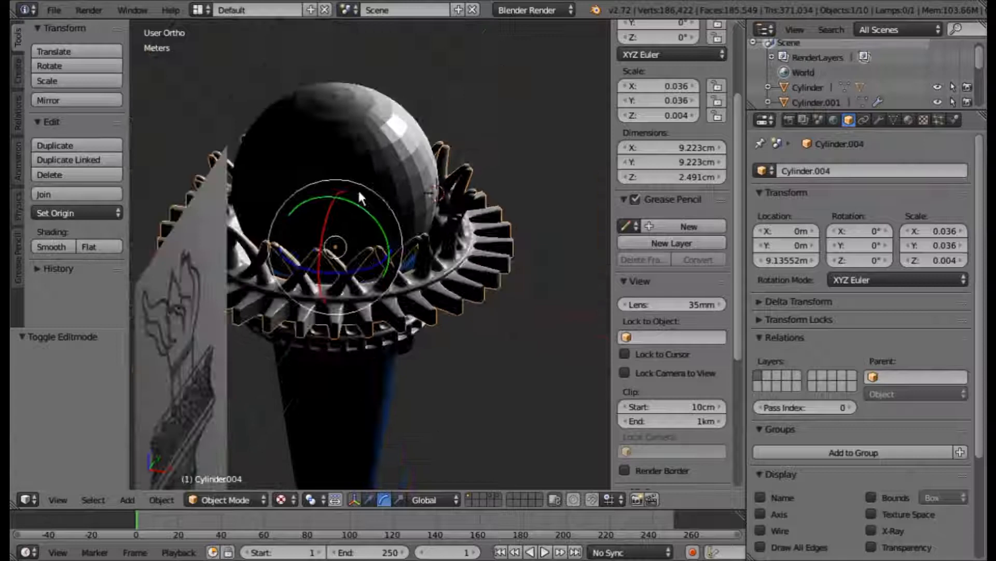
pyautogui.moveTo(357, 188); pyautogui.dragTo(342, 140, button='middle')
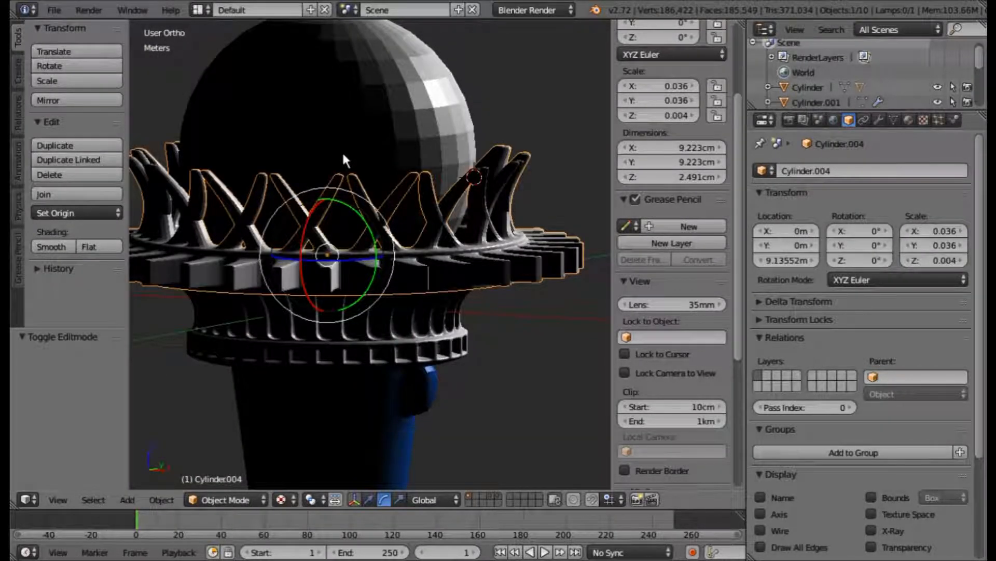
pyautogui.scroll(-2, 343, 155)
pyautogui.scroll(-1, 341, 150)
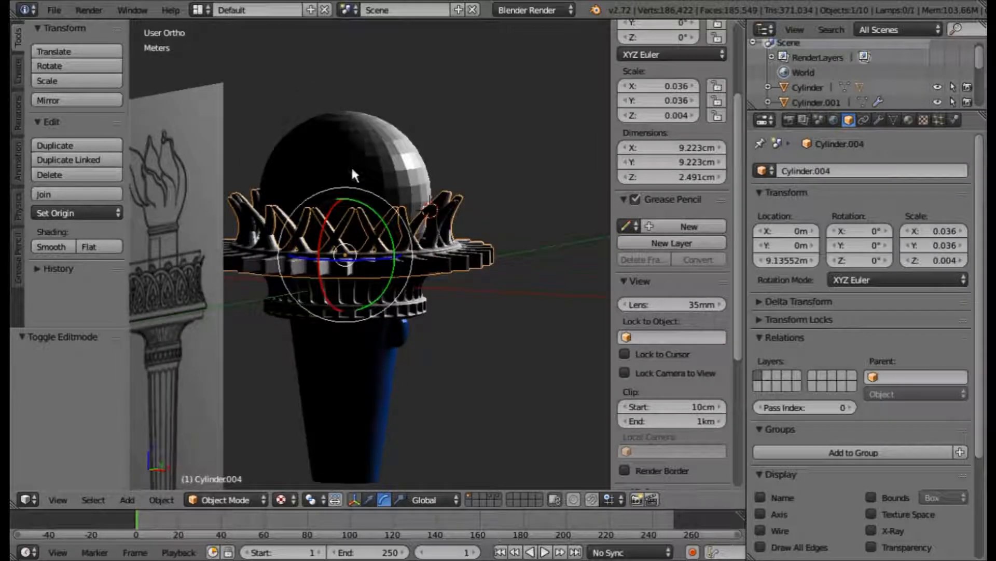
pyautogui.moveTo(413, 235); pyautogui.dragTo(371, 269, button='middle')
pyautogui.scroll(1, 374, 229)
pyautogui.moveTo(375, 227); pyautogui.dragTo(465, 248, button='middle')
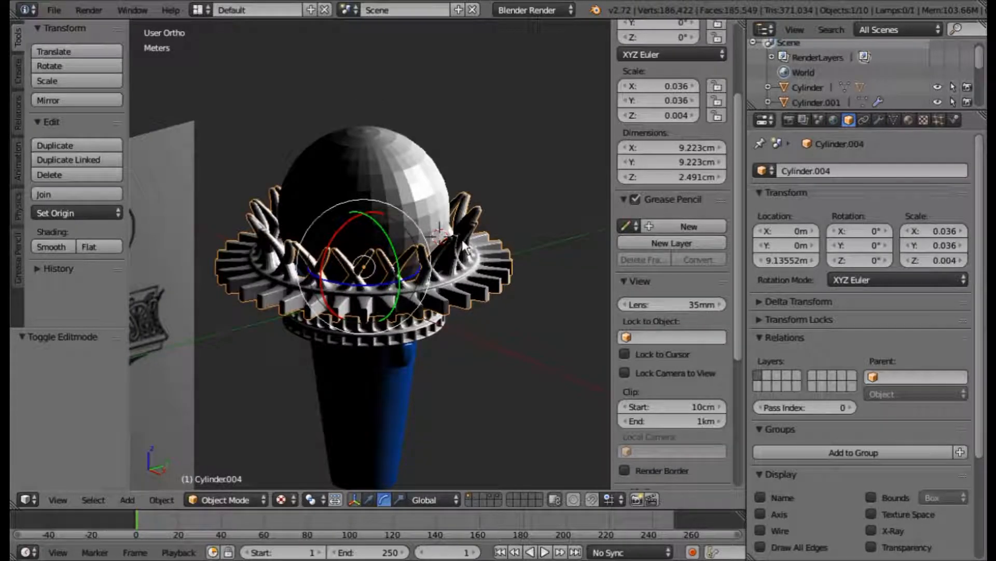
# Step: Deselect all objects and save the file
pyautogui.press('a')
pyautogui.press('a')
pyautogui.press('a')
pyautogui.moveTo(459, 279); pyautogui.dragTo(452, 270, button='middle')
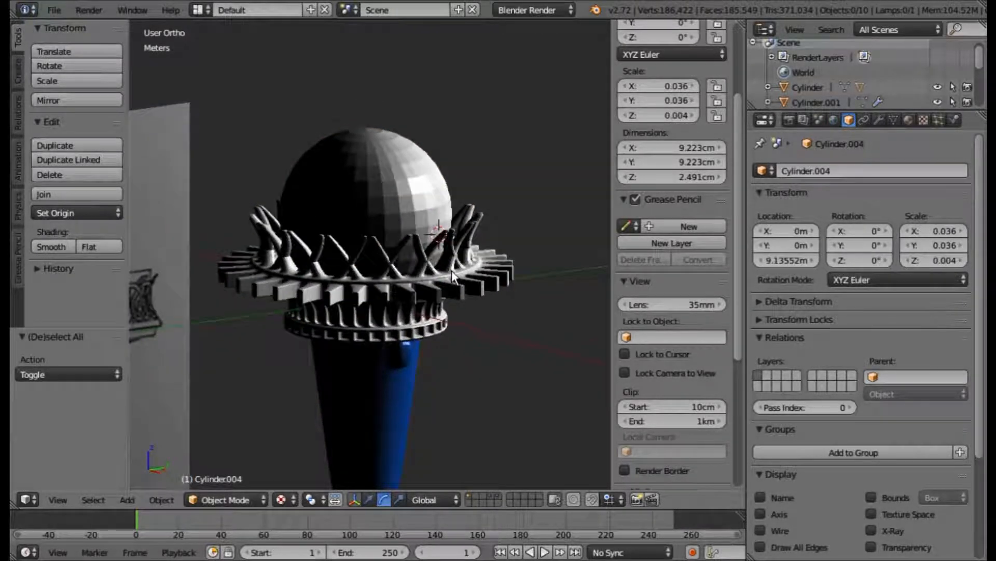
pyautogui.hotkey('ctrl', 's')
pyautogui.scroll(2, 451, 271)
pyautogui.scroll(-1, 430, 240)
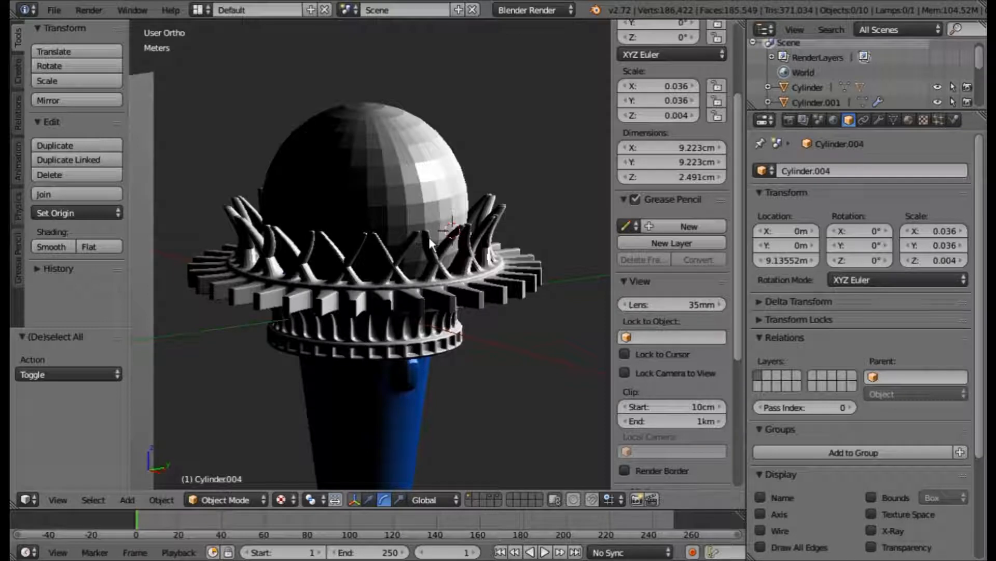
# Step: Add a cylinder with 32 vertices, 1 m radius and 2 m depth at the 3D cursor
pyautogui.press('space')
pyautogui.write('add')
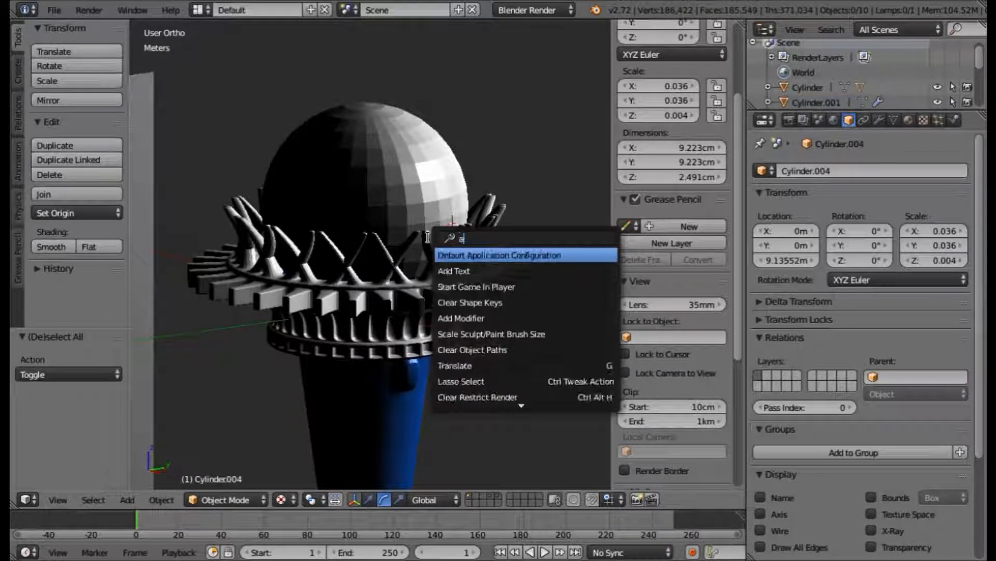
pyautogui.write('cyl')
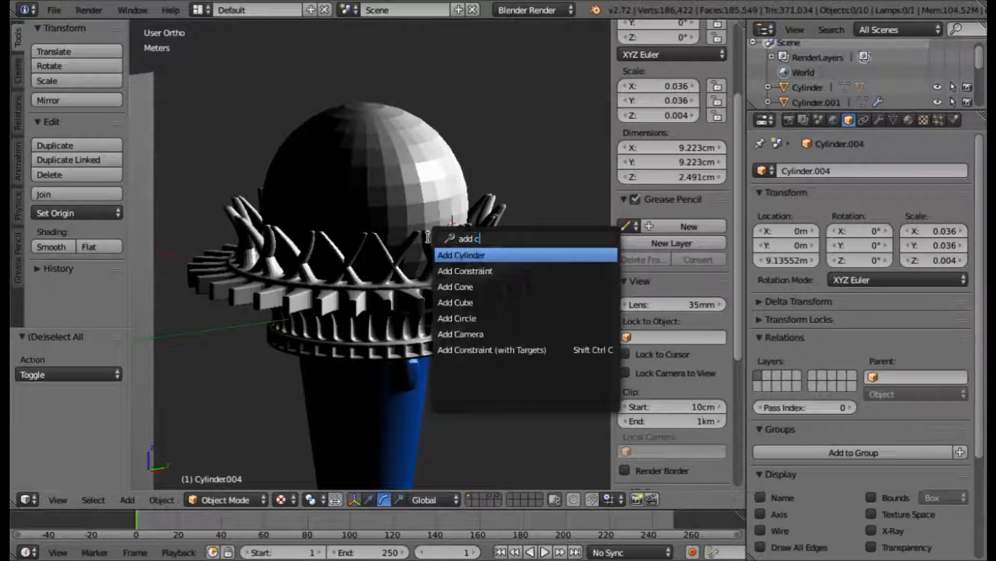
pyautogui.press('Return')
pyautogui.scroll(-11, 429, 227)
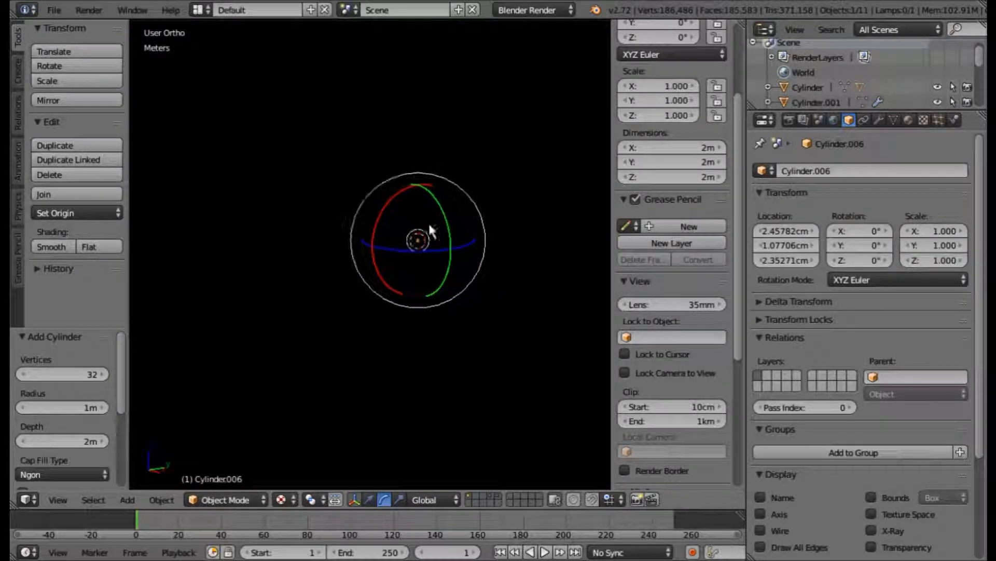
pyautogui.scroll(-6, 391, 239)
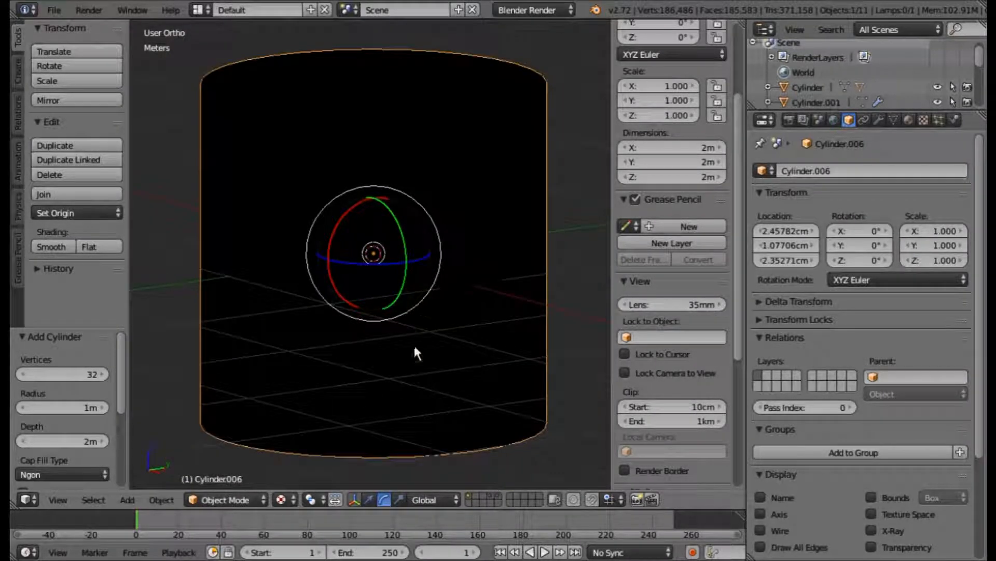
pyautogui.scroll(-2, 415, 315)
# Step: Switch the viewport to solid shading and scale the new cylinder down to about 11 cm across
pyautogui.click(281, 499)
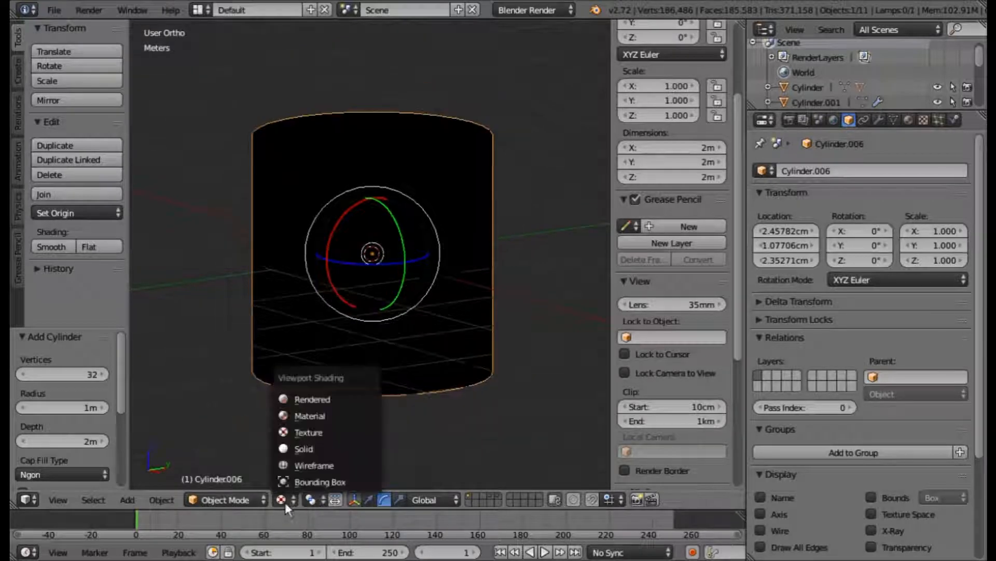
pyautogui.click(300, 446)
pyautogui.press('a')
pyautogui.press('a')
pyautogui.press('s')
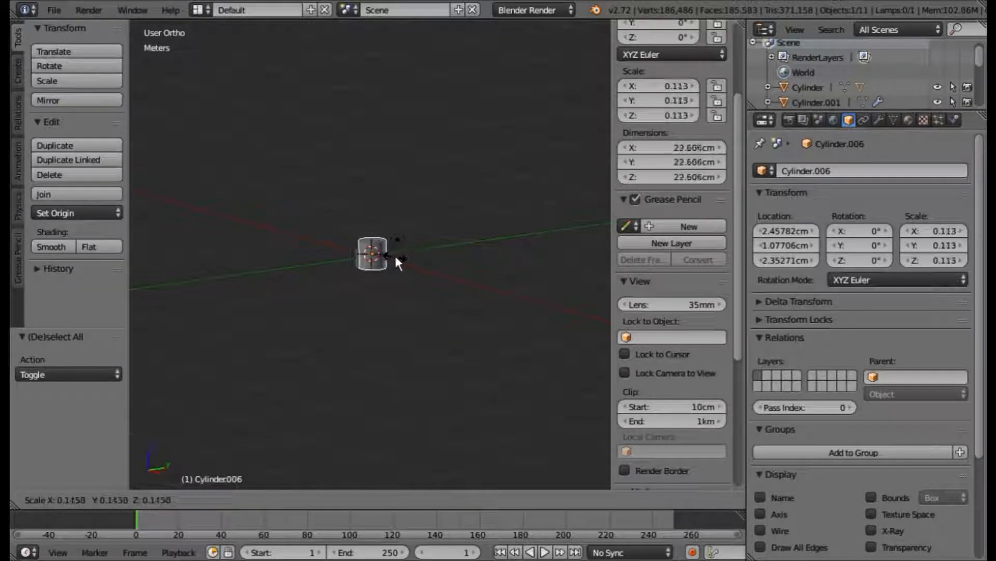
pyautogui.click(395, 254)
pyautogui.scroll(2, 394, 254)
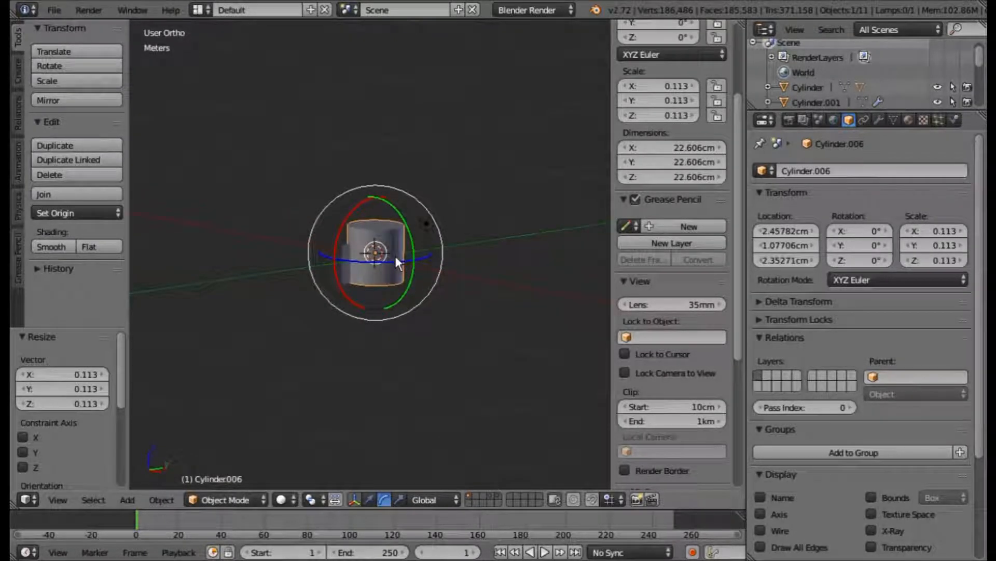
pyautogui.press('KP_3')
pyautogui.scroll(4, 395, 256)
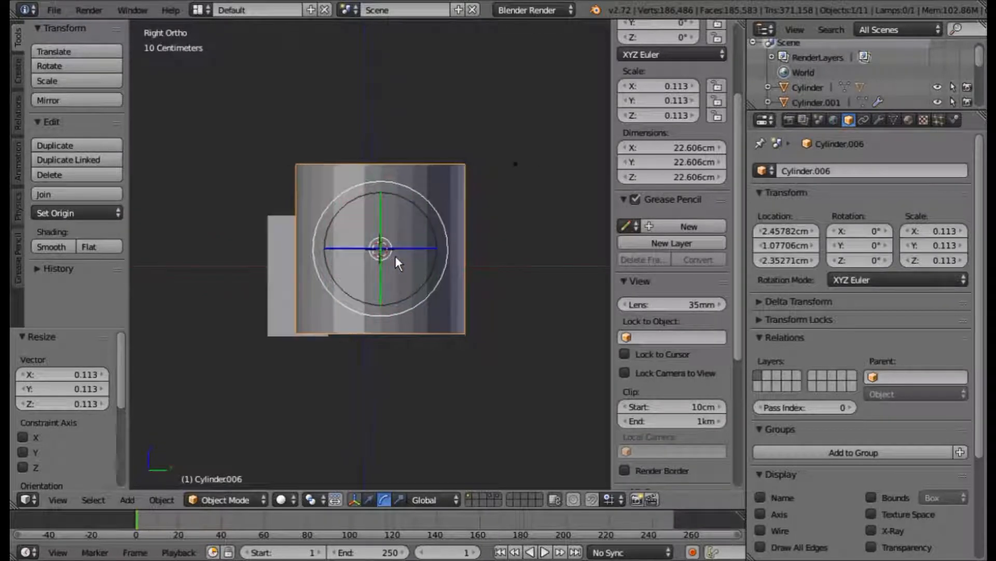
pyautogui.press('s')
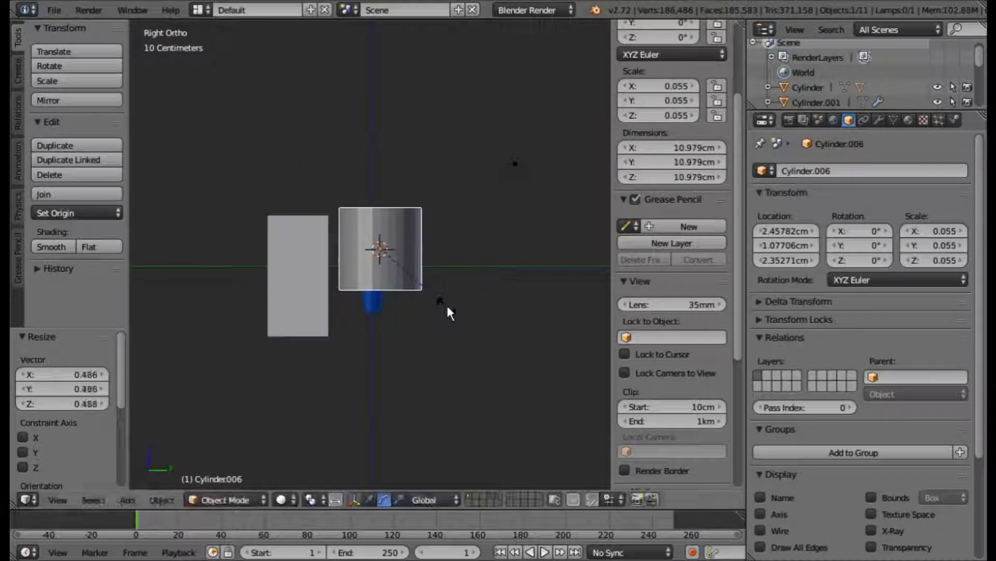
pyautogui.click(446, 304)
# Step: Set the cylinder's X, Y and Z location to 0 so it sits at the world origin
pyautogui.click(786, 230)
pyautogui.write('0')
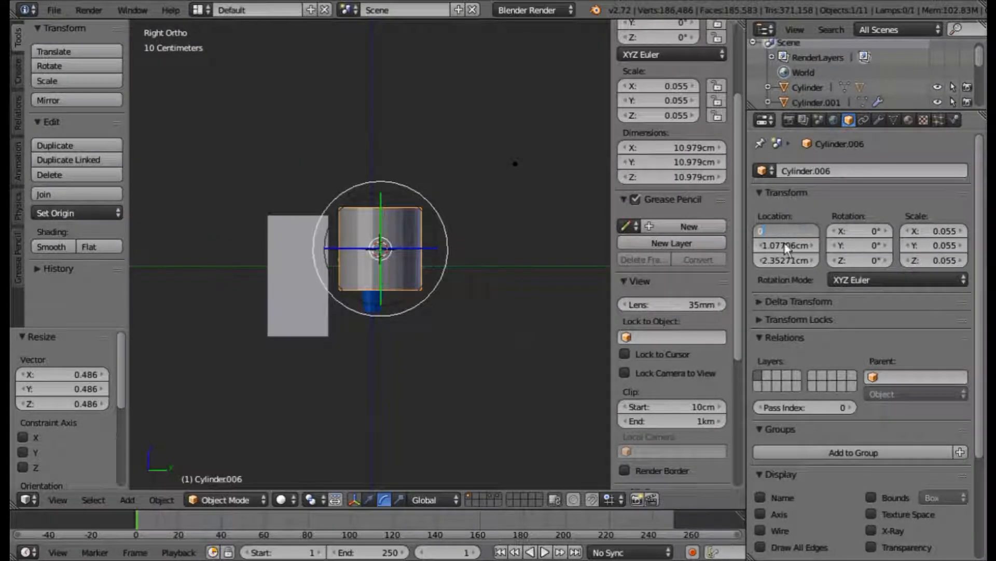
pyautogui.click(783, 243)
pyautogui.write('0')
pyautogui.press('Return')
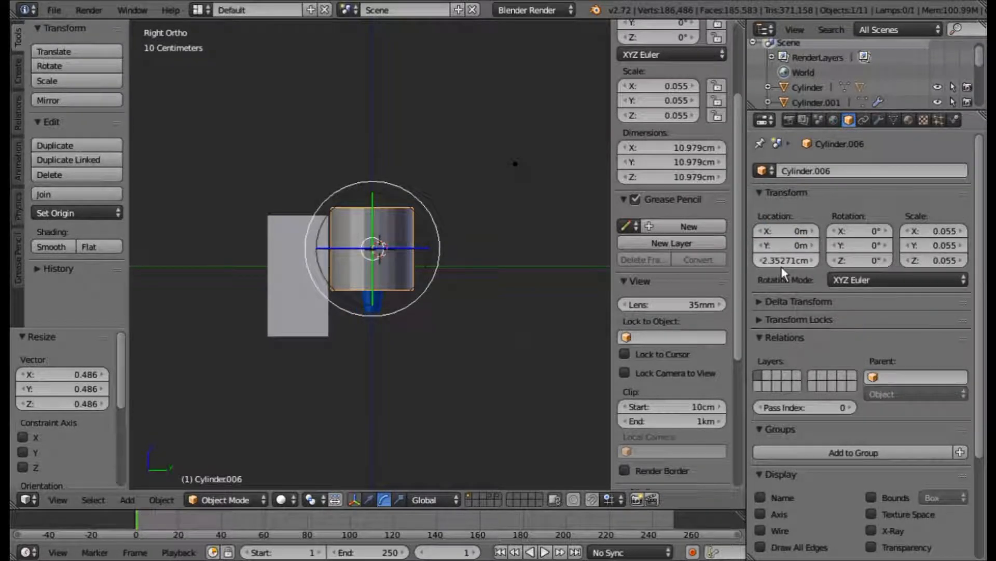
pyautogui.click(784, 260)
pyautogui.write('0')
pyautogui.press('Return')
# Step: Scale the cylinder down to about 7.7 cm across and raise it about 3.5 cm along Z
pyautogui.scroll(4, 558, 202)
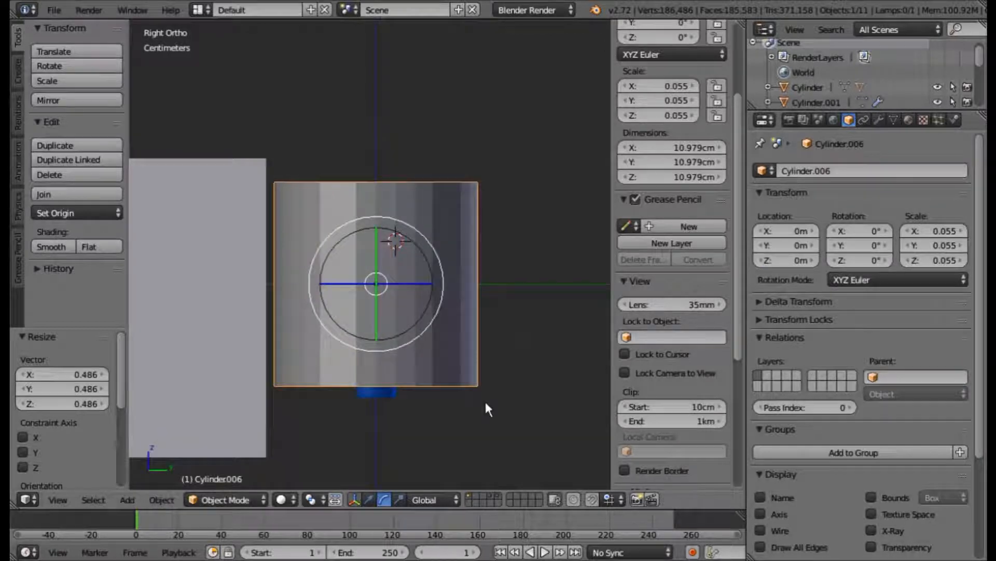
pyautogui.press('s')
pyautogui.click(484, 330)
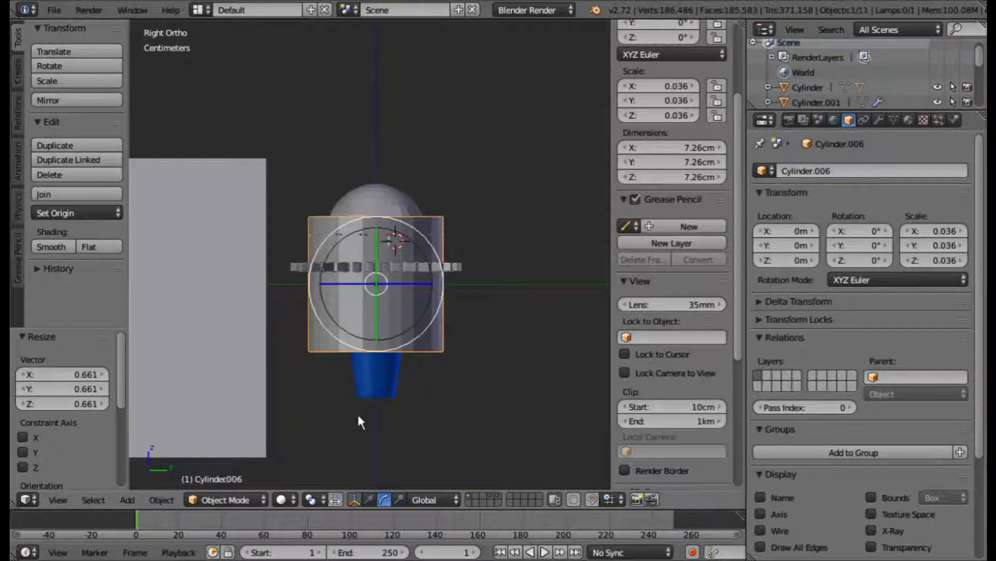
pyautogui.press('s')
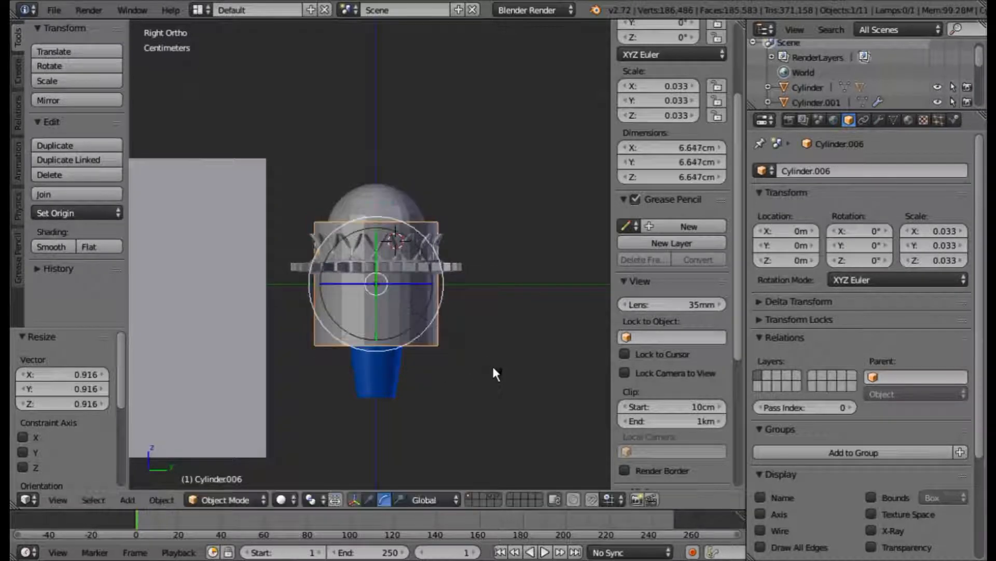
pyautogui.click(485, 428)
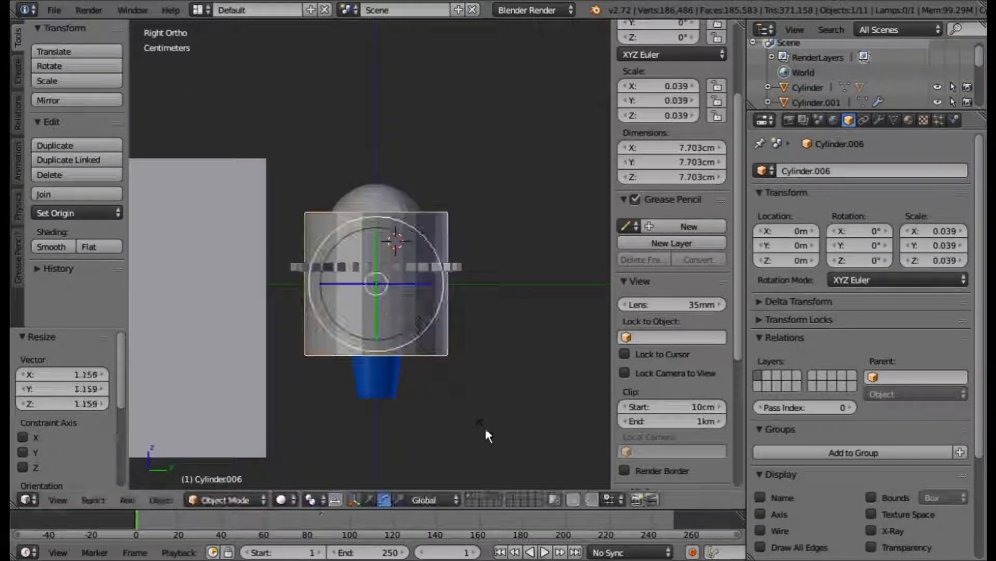
pyautogui.click(369, 499)
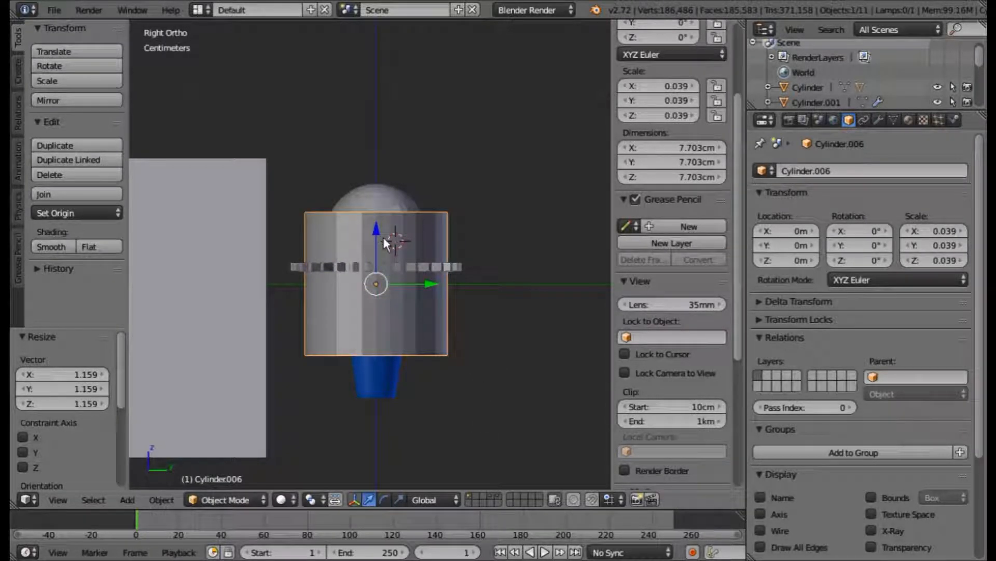
pyautogui.moveTo(379, 235); pyautogui.dragTo(385, 170)
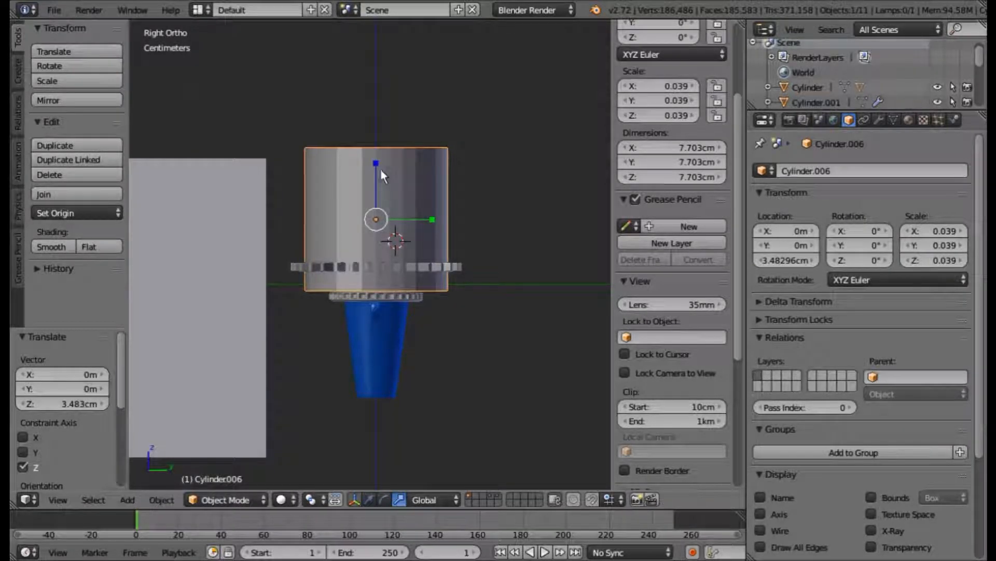
# Step: Flatten the cylinder along Z to a disc about 6.7 mm thick and lower it to about 2.96 cm in Z
pyautogui.press('s')
pyautogui.press('z')
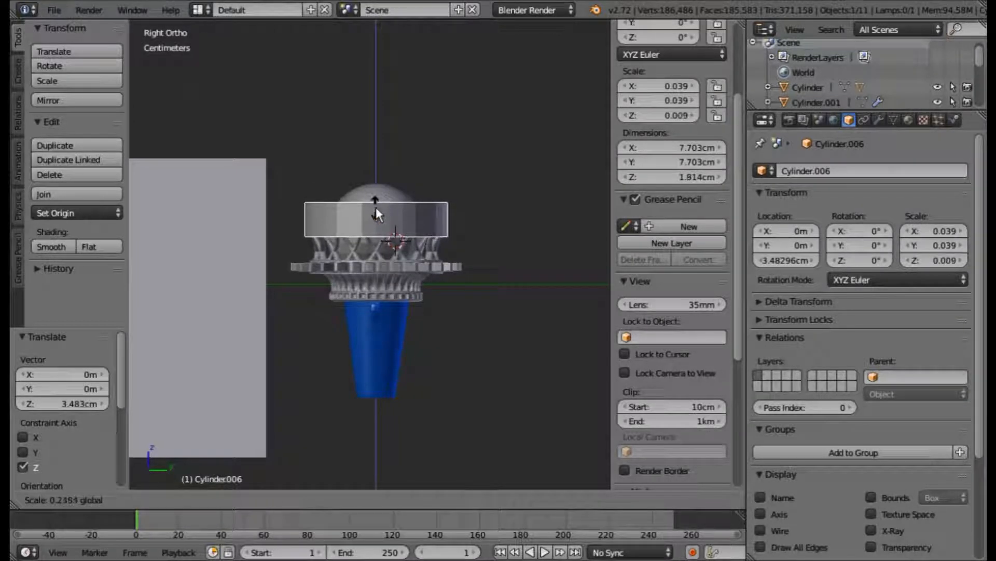
pyautogui.click(440, 212)
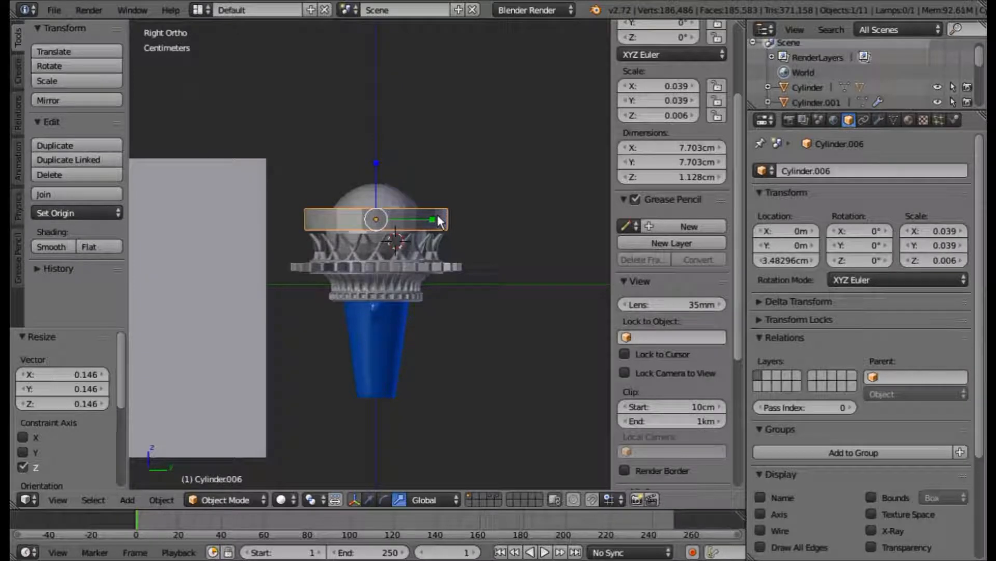
pyautogui.press('s')
pyautogui.press('z')
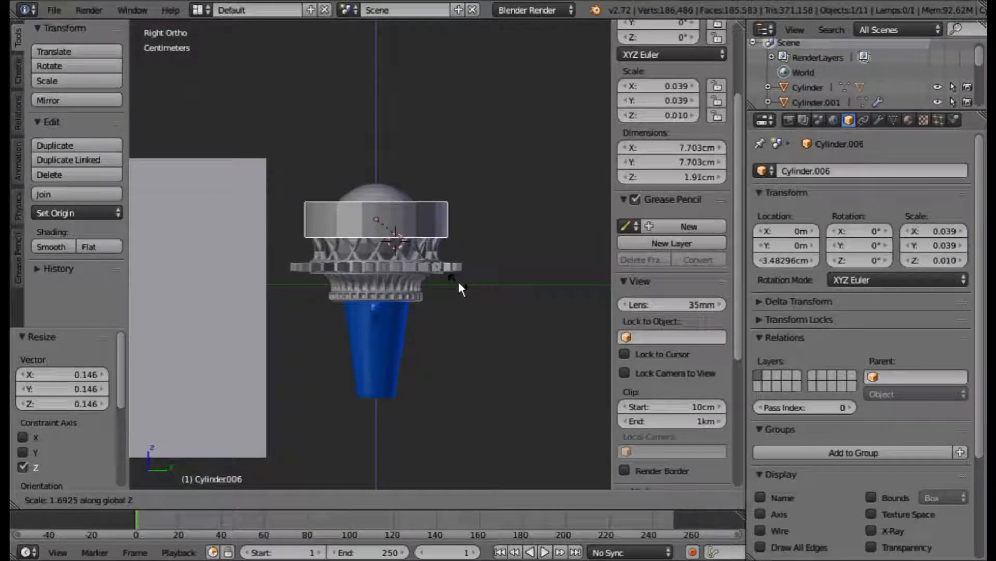
pyautogui.click(409, 233)
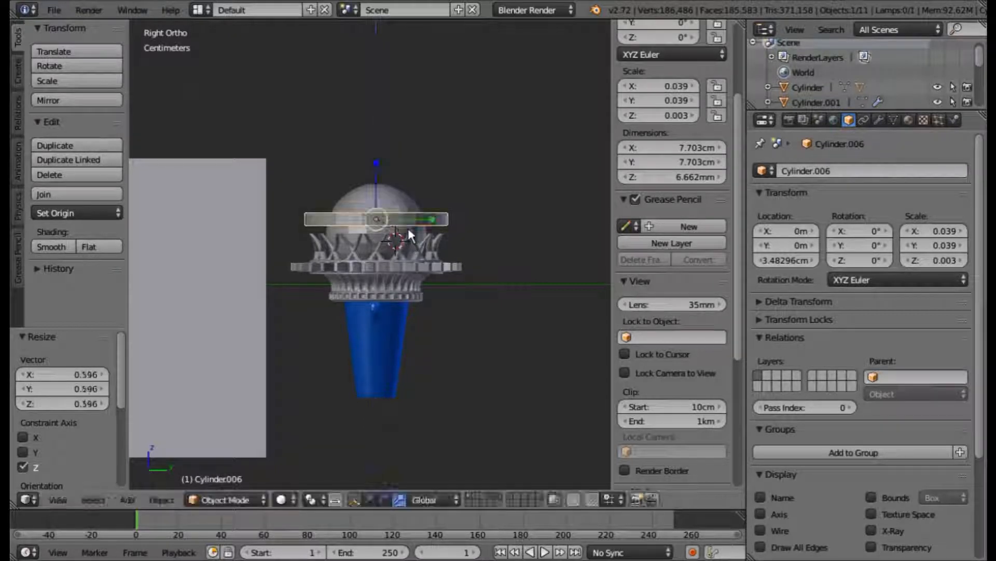
pyautogui.click(369, 500)
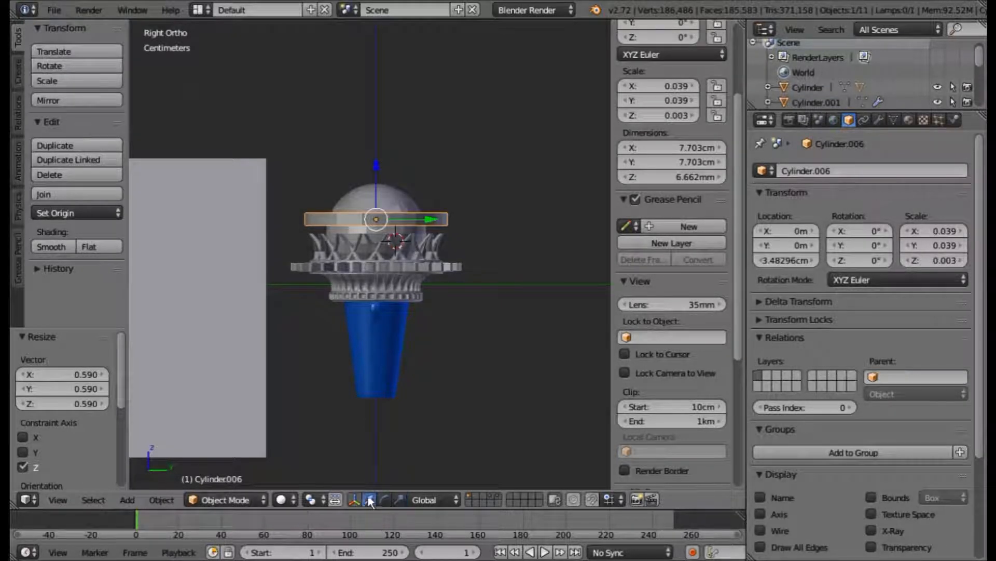
pyautogui.moveTo(375, 164); pyautogui.dragTo(375, 180)
# Step: Delete the disc's top and bottom cap faces in mesh editing, leaving an open band around the dome
pyautogui.scroll(5, 370, 229)
pyautogui.moveTo(370, 229); pyautogui.dragTo(398, 209, button='middle')
pyautogui.scroll(1, 392, 289)
pyautogui.scroll(1, 398, 208)
pyautogui.scroll(-1, 400, 192)
pyautogui.press('Tab')
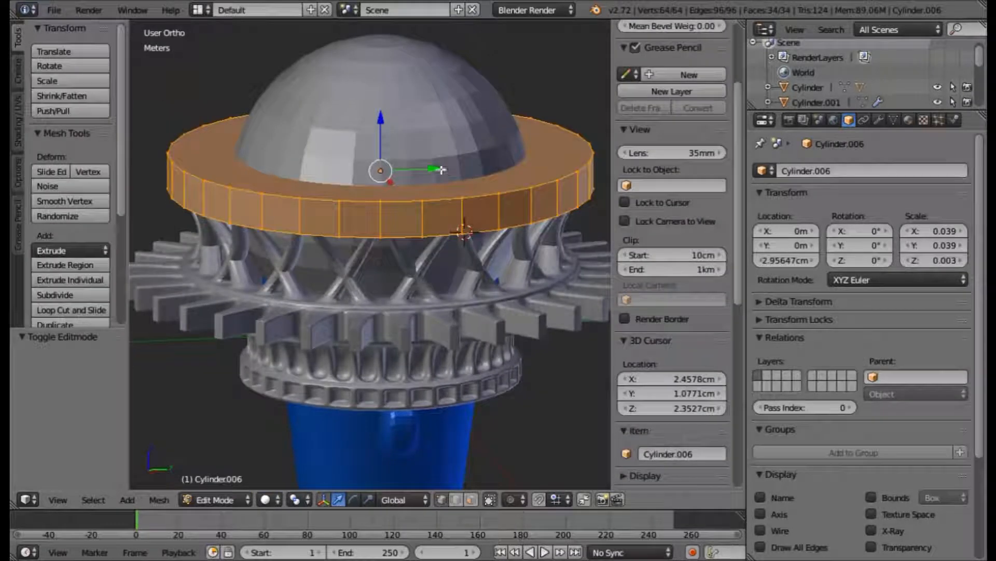
pyautogui.rightClick(505, 181)
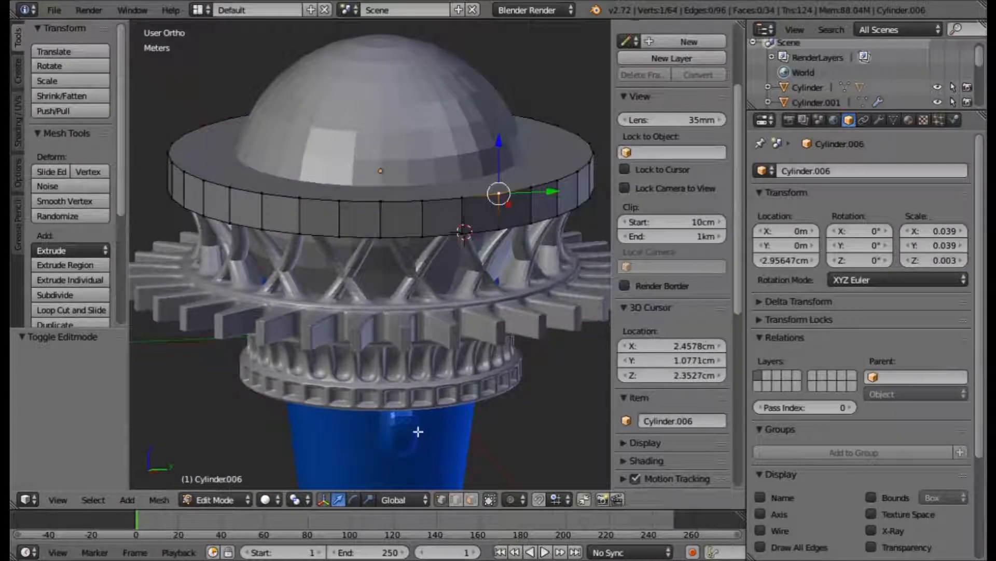
pyautogui.click(471, 499)
pyautogui.rightClick(492, 187)
pyautogui.moveTo(494, 187); pyautogui.dragTo(471, 282, button='middle')
pyautogui.scroll(-2, 461, 159)
pyautogui.press('x')
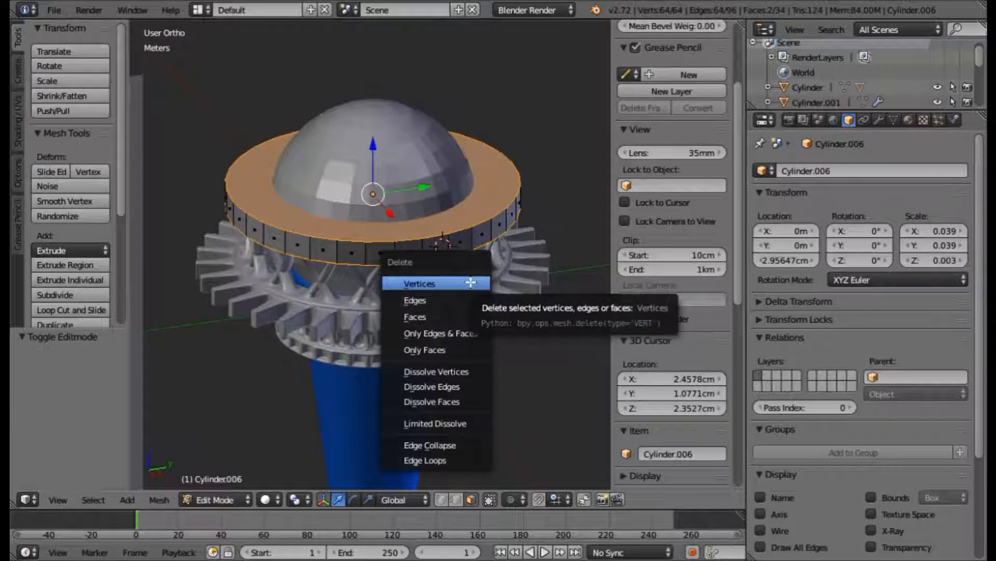
pyautogui.click(466, 312)
pyautogui.press('Tab')
# Step: Lower the open band onto the tips of the crossed prongs, to about 2.72 cm in Z
pyautogui.scroll(1, 452, 265)
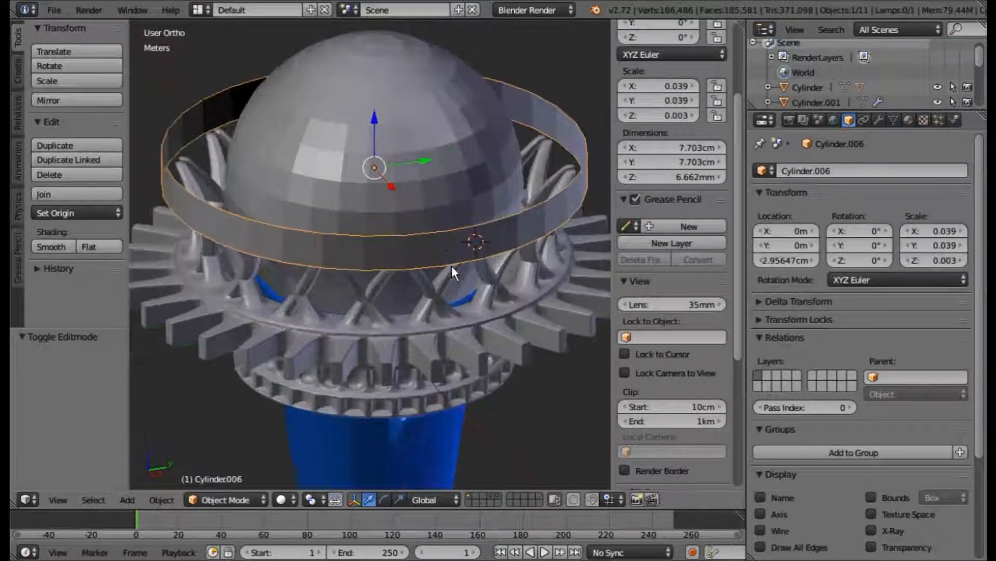
pyautogui.press('Tab')
pyautogui.scroll(2, 444, 249)
pyautogui.press('Tab')
pyautogui.scroll(-3, 438, 238)
pyautogui.moveTo(438, 238); pyautogui.dragTo(435, 286, button='middle')
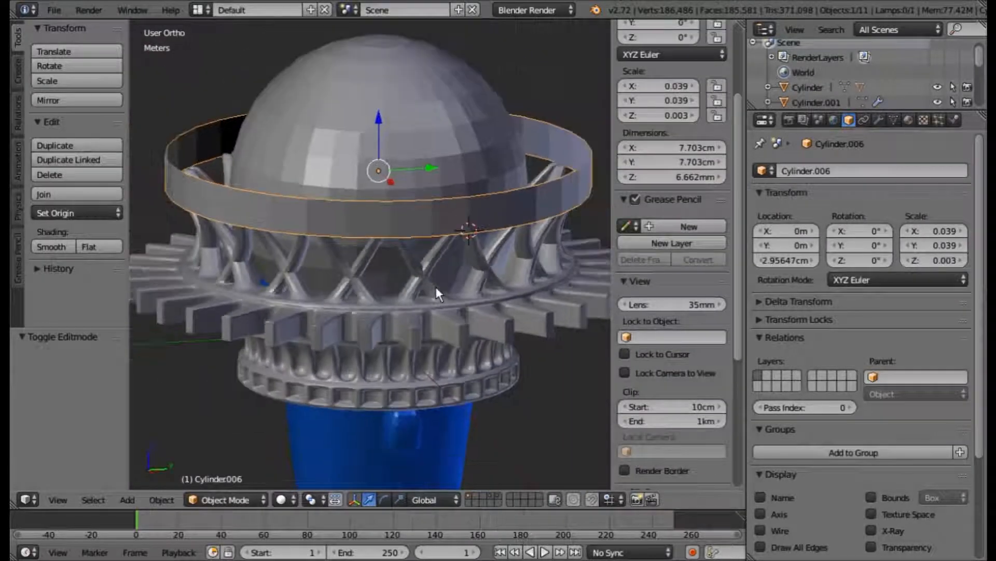
pyautogui.moveTo(381, 113); pyautogui.dragTo(381, 117)
pyautogui.moveTo(385, 132); pyautogui.dragTo(367, 164, button='middle')
pyautogui.press('KP_1')
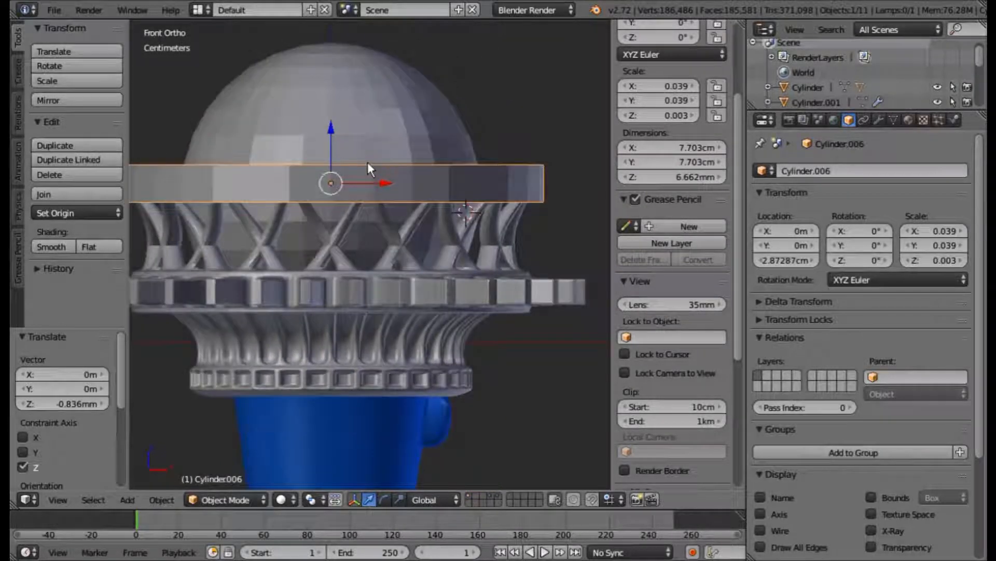
pyautogui.keyDown('shift'); pyautogui.moveTo(356, 214); pyautogui.dragTo(400, 225, button='middle'); pyautogui.keyUp('shift')
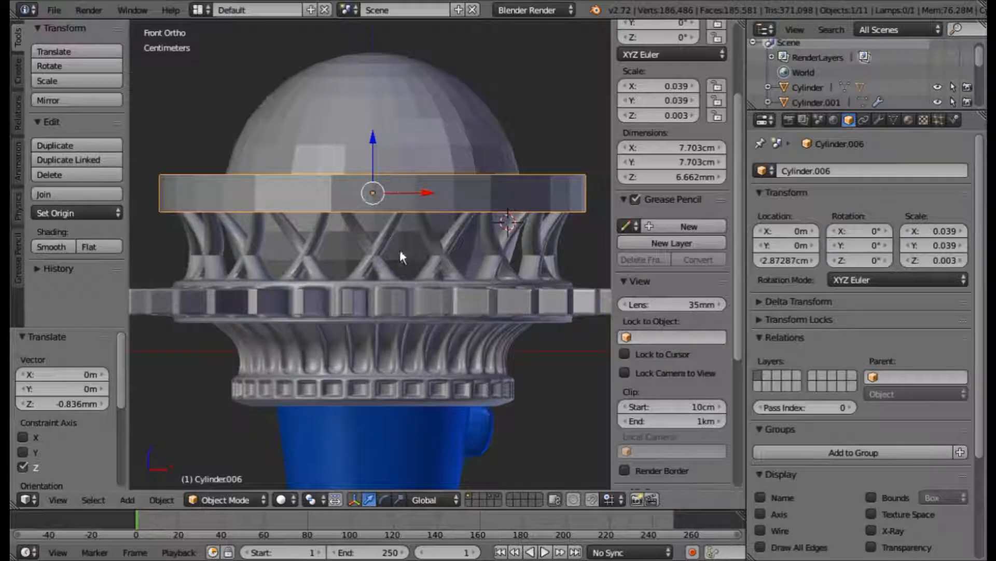
pyautogui.moveTo(373, 138); pyautogui.dragTo(373, 145)
pyautogui.moveTo(426, 275); pyautogui.dragTo(390, 429, button='middle')
pyautogui.press('Tab')
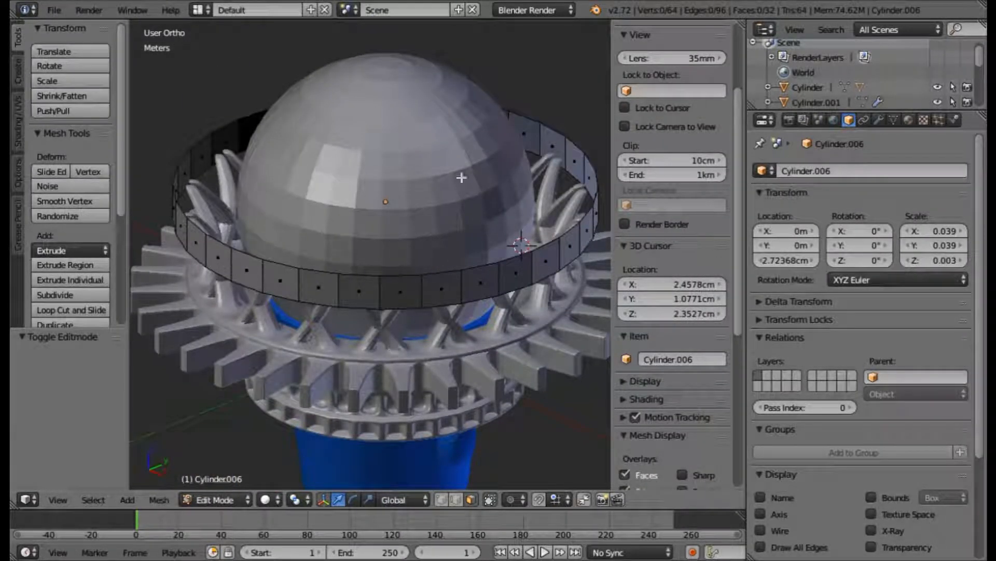
pyautogui.press('Tab')
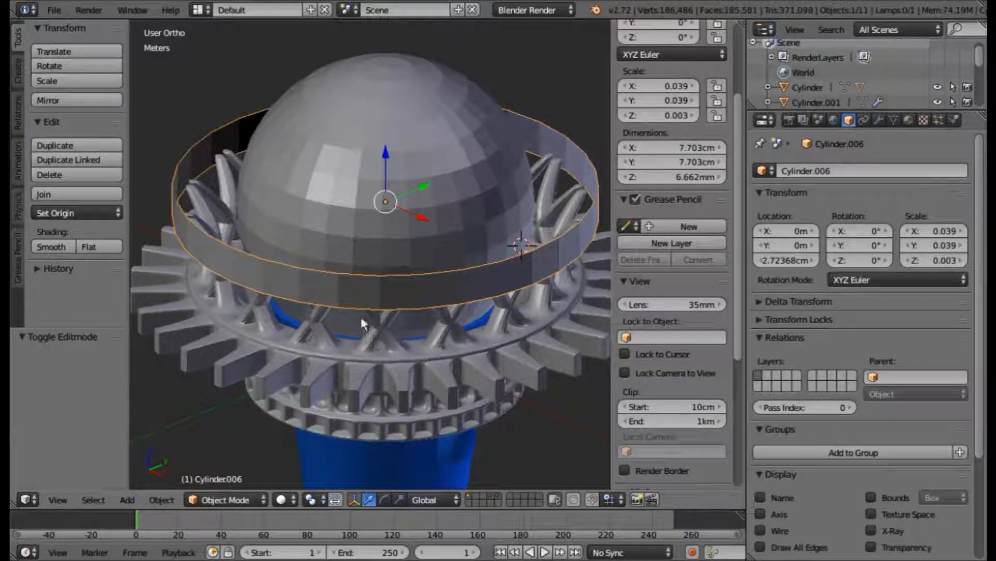
# Step: Add a Solidify modifier to the band and set its thickness to 11 cm
pyautogui.moveTo(438, 183); pyautogui.dragTo(355, 232, button='middle')
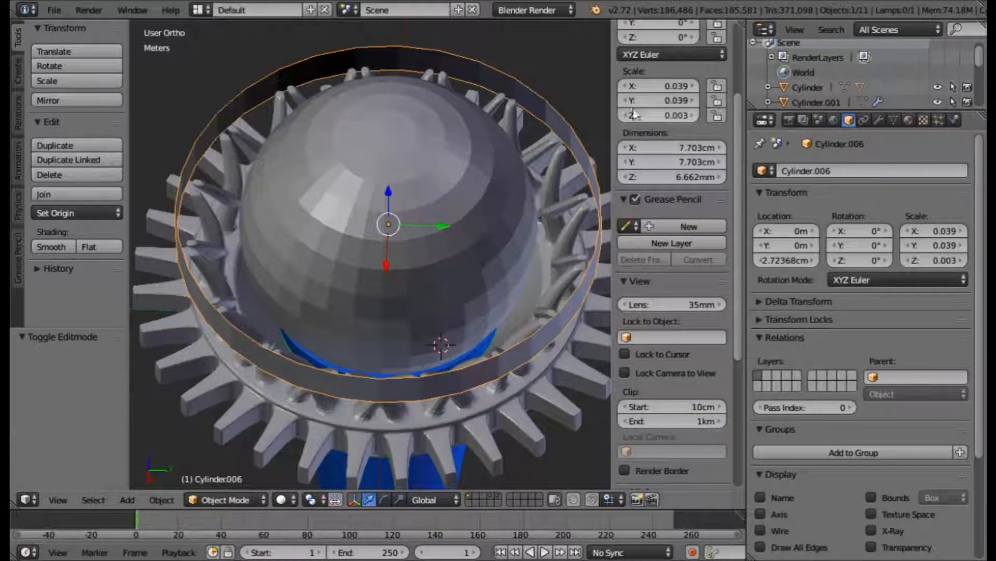
pyautogui.click(882, 119)
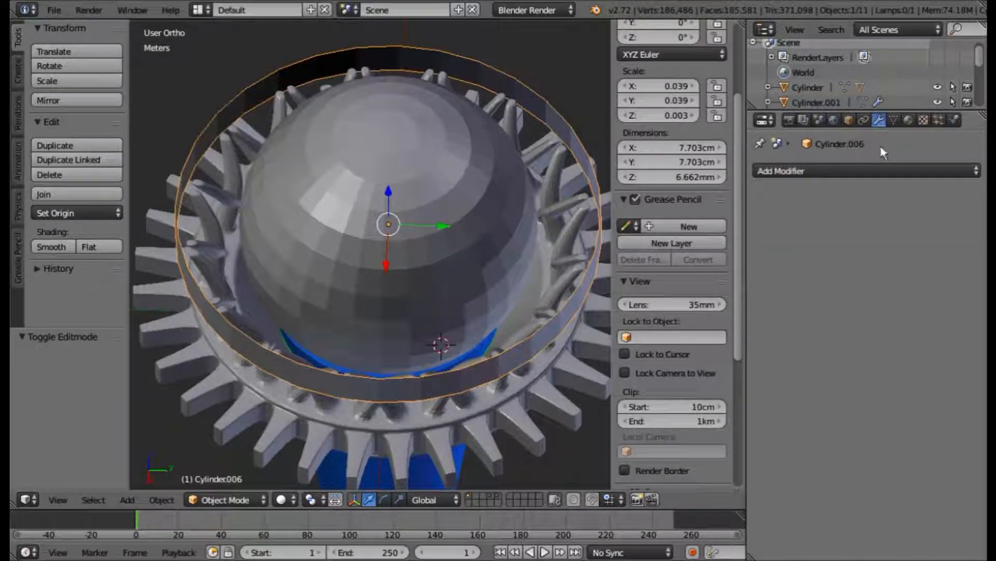
pyautogui.click(873, 169)
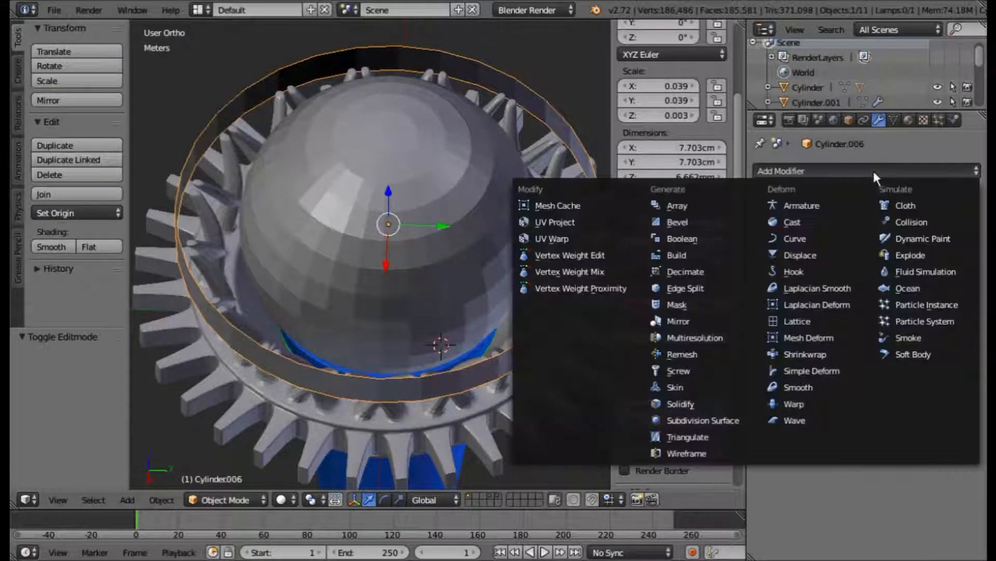
pyautogui.click(711, 402)
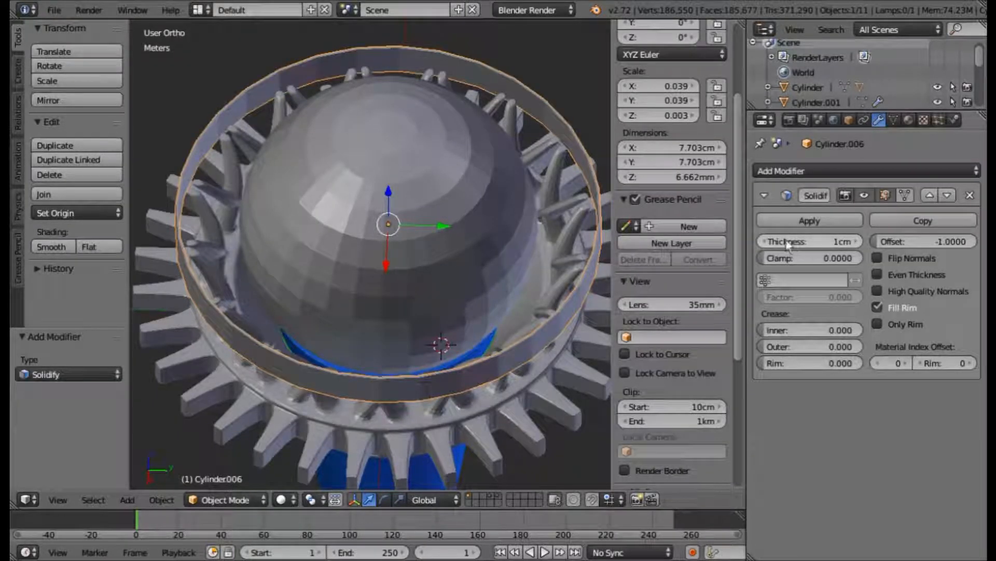
pyautogui.moveTo(784, 246)
pyautogui.mouseDown()
pyautogui.moveTo(810, 246)
pyautogui.moveTo(783, 244)
pyautogui.mouseUp()
pyautogui.click(856, 241)
pyautogui.click(856, 241)
pyautogui.click(856, 242)
pyautogui.click(856, 241)
pyautogui.click(857, 241)
pyautogui.click(856, 241)
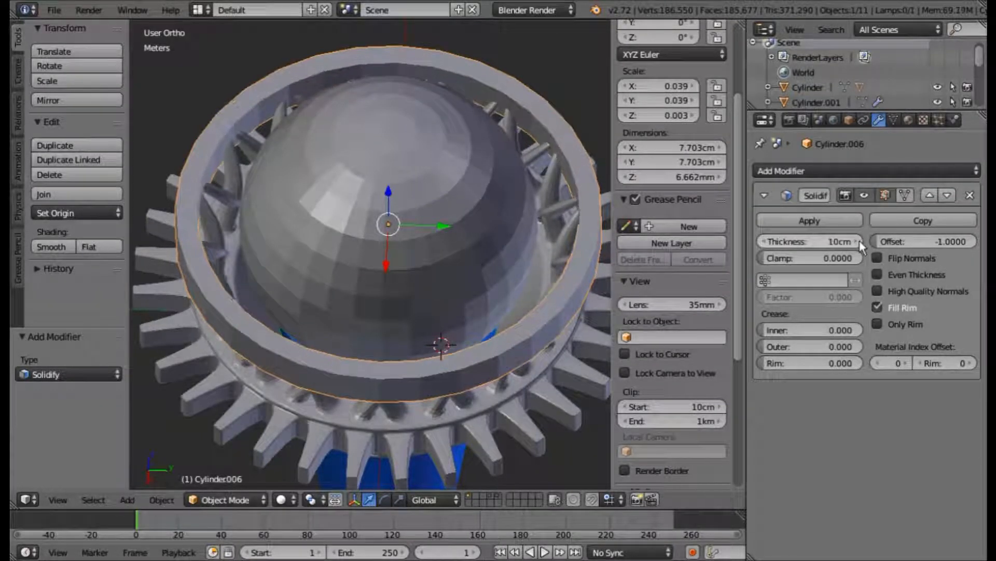
pyautogui.click(856, 241)
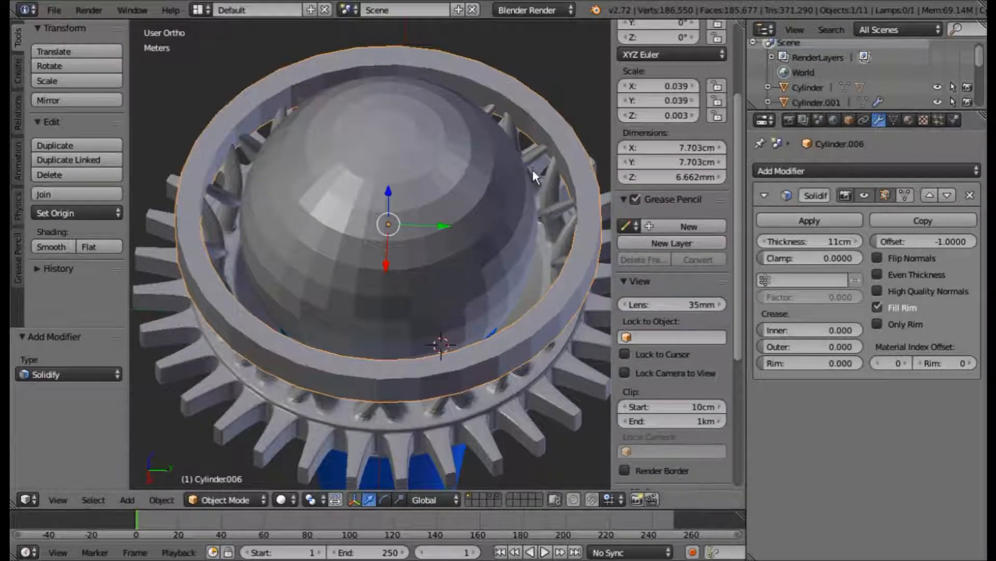
# Step: Check the thickened band from the side and apply its Solidify modifier
pyautogui.scroll(-3, 532, 169)
pyautogui.moveTo(531, 162); pyautogui.dragTo(524, 125, button='middle')
pyautogui.scroll(3, 533, 155)
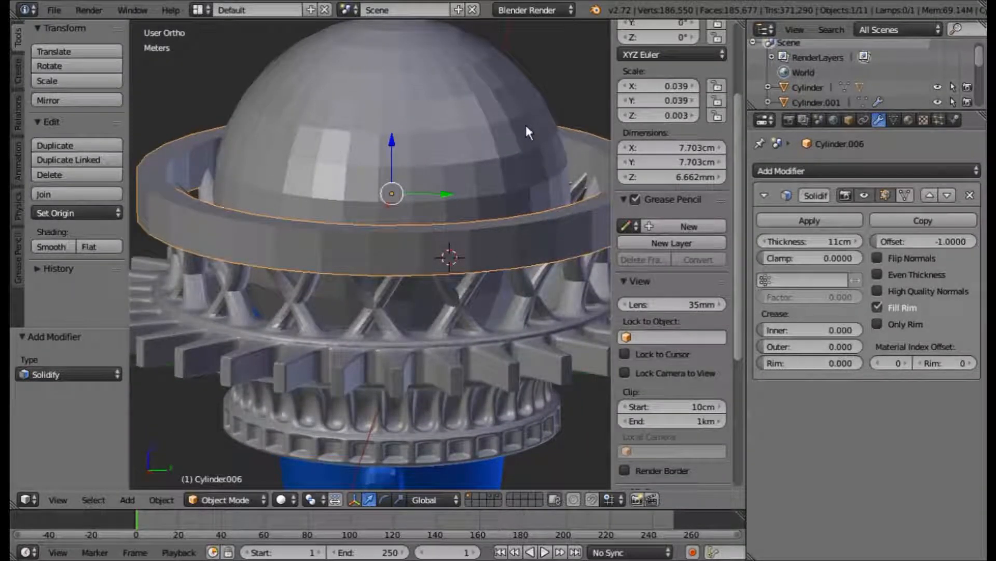
pyautogui.click(768, 223)
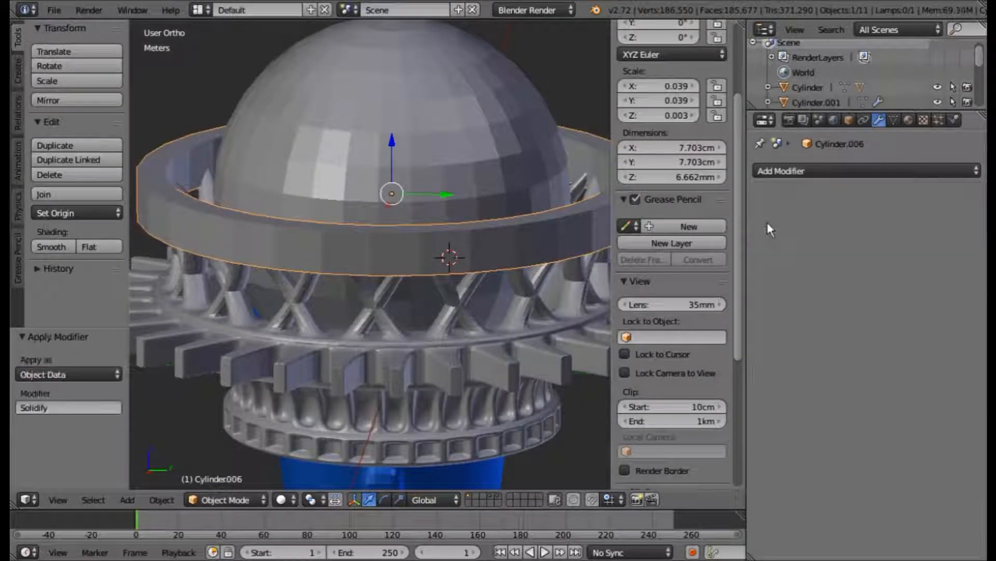
# Step: Select the full ring of outer side faces on the band and extrude them individually in place
pyautogui.press('Tab')
pyautogui.press('Tab')
pyautogui.moveTo(444, 251); pyautogui.dragTo(472, 225, button='middle')
pyautogui.press('Tab')
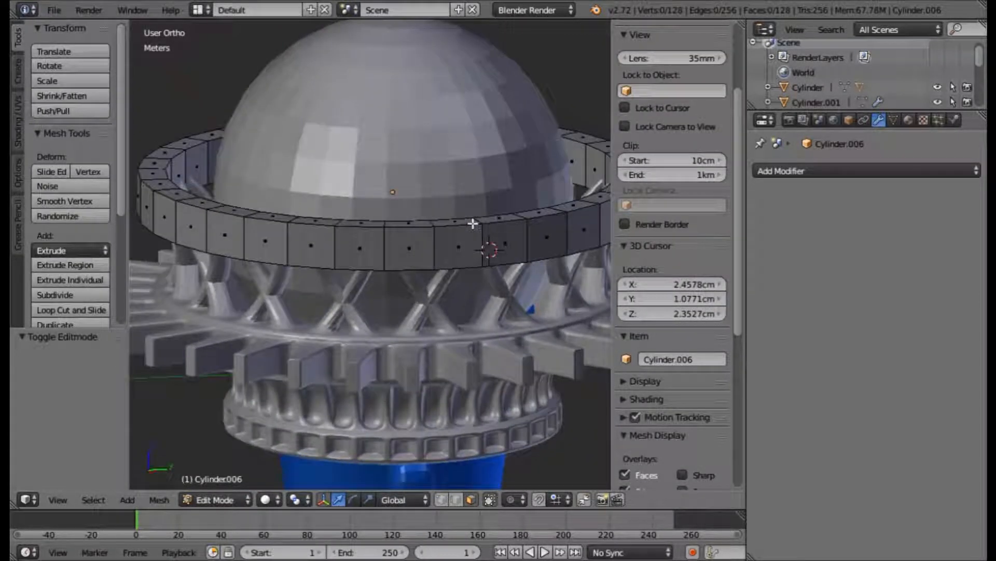
pyautogui.press('Tab')
pyautogui.moveTo(405, 207)
pyautogui.mouseDown(button='middle')
pyautogui.moveTo(407, 184)
pyautogui.moveTo(430, 216)
pyautogui.moveTo(400, 216)
pyautogui.mouseUp(button='middle')
pyautogui.scroll(1, 399, 216)
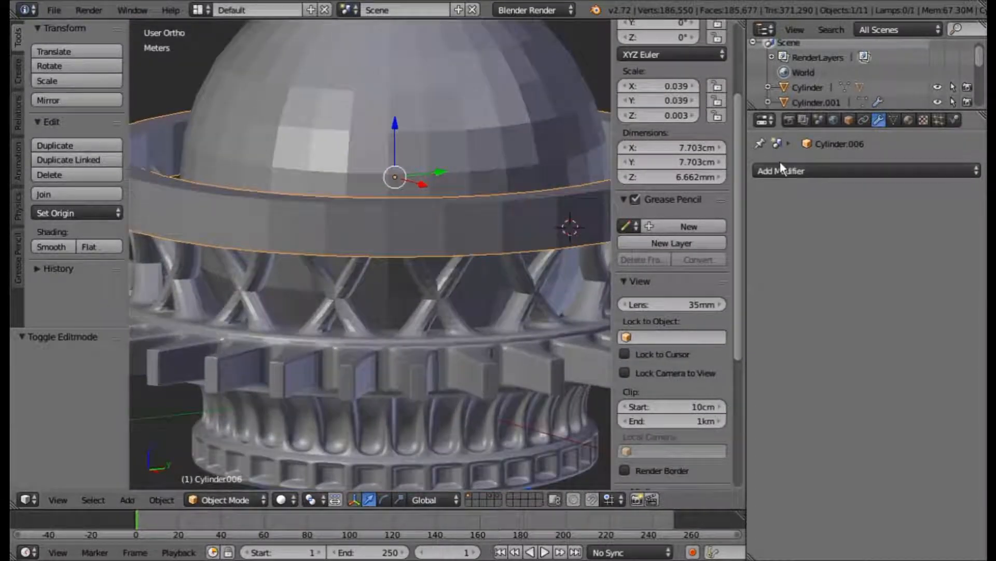
pyautogui.press('Tab')
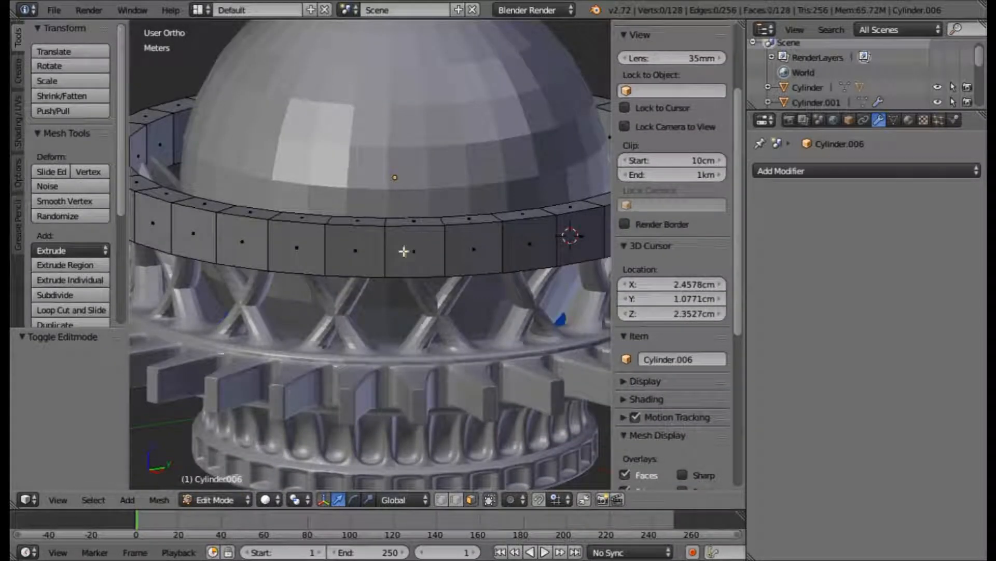
pyautogui.rightClick(404, 251)
pyautogui.keyDown('alt'); pyautogui.rightClick(326, 243); pyautogui.keyUp('alt')
pyautogui.moveTo(423, 316); pyautogui.dragTo(212, 270, button='middle')
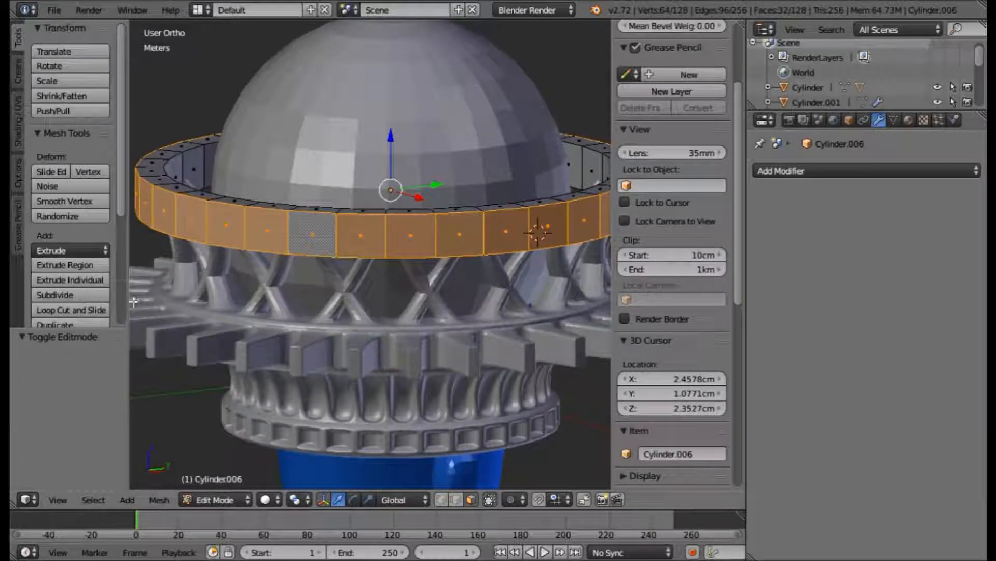
pyautogui.click(74, 280)
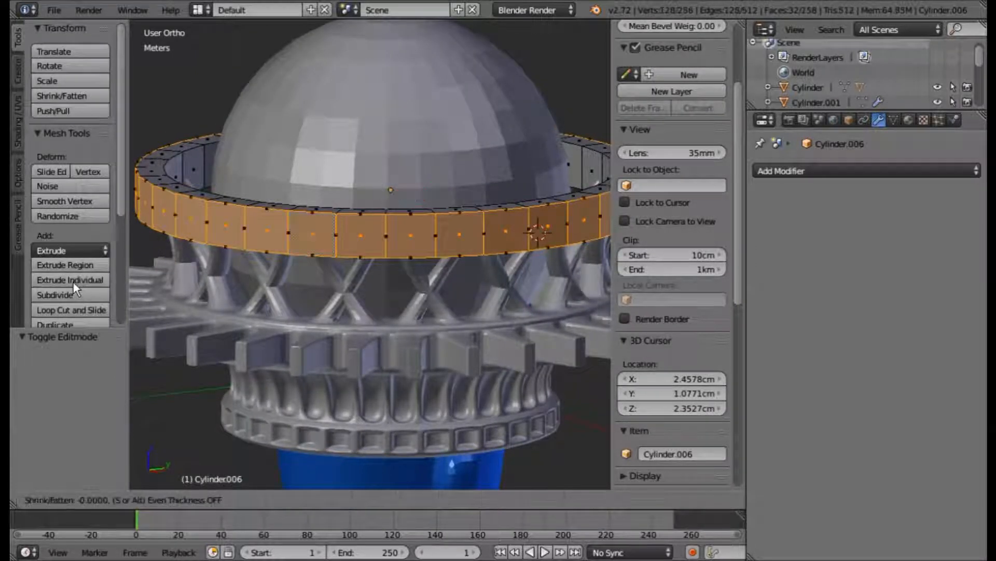
pyautogui.rightClick(311, 335)
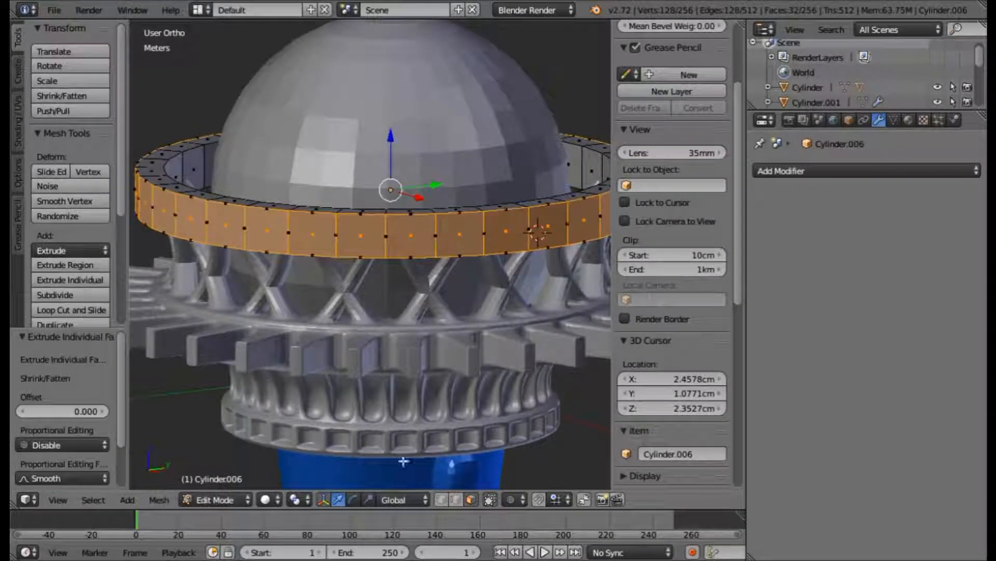
pyautogui.press('s')
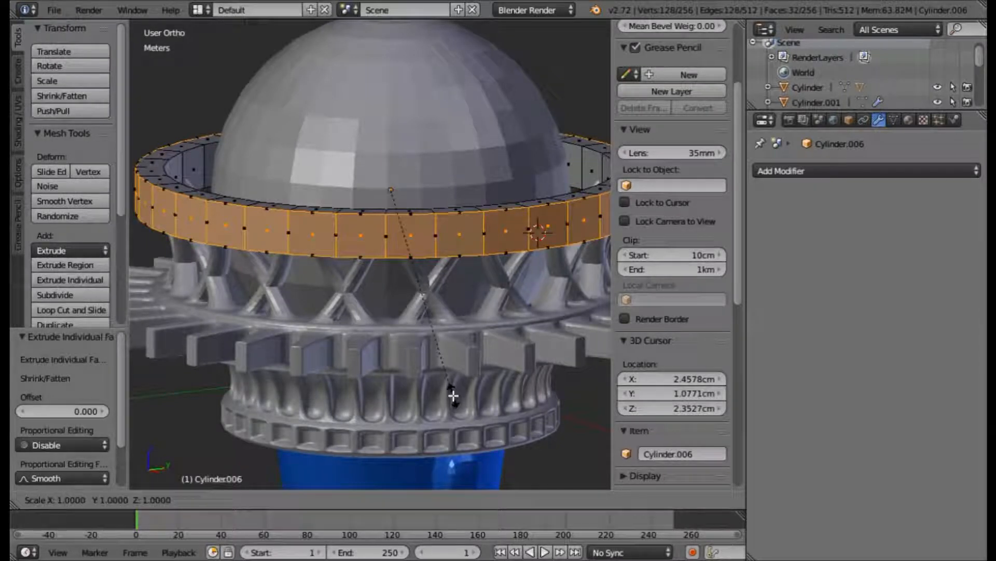
pyautogui.click(449, 387)
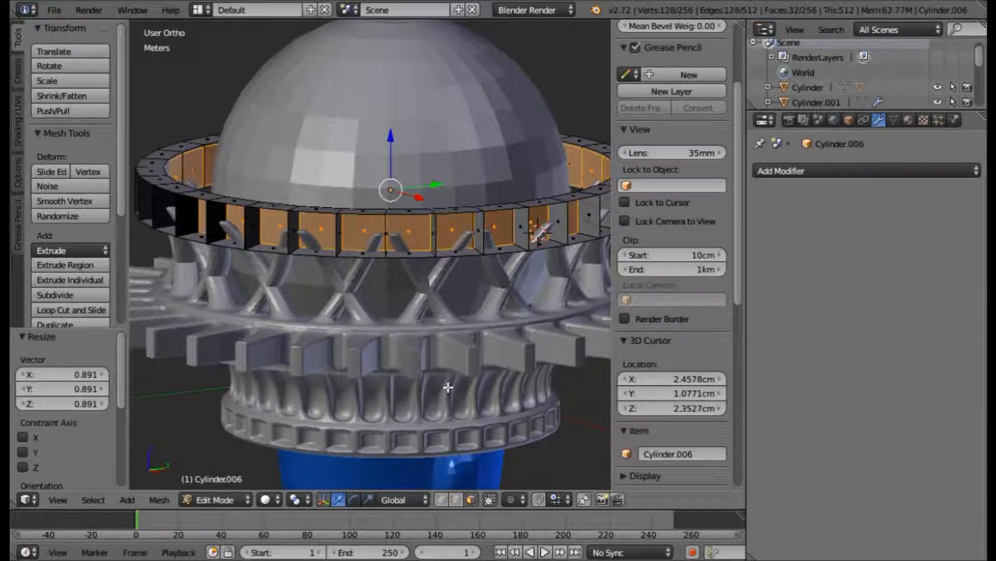
pyautogui.hotkey('ctrl', 'z')
# Step: Scale the individually extruded faces to about 0.704, each around its own centre using the Individual Origins pivot
pyautogui.click(296, 500)
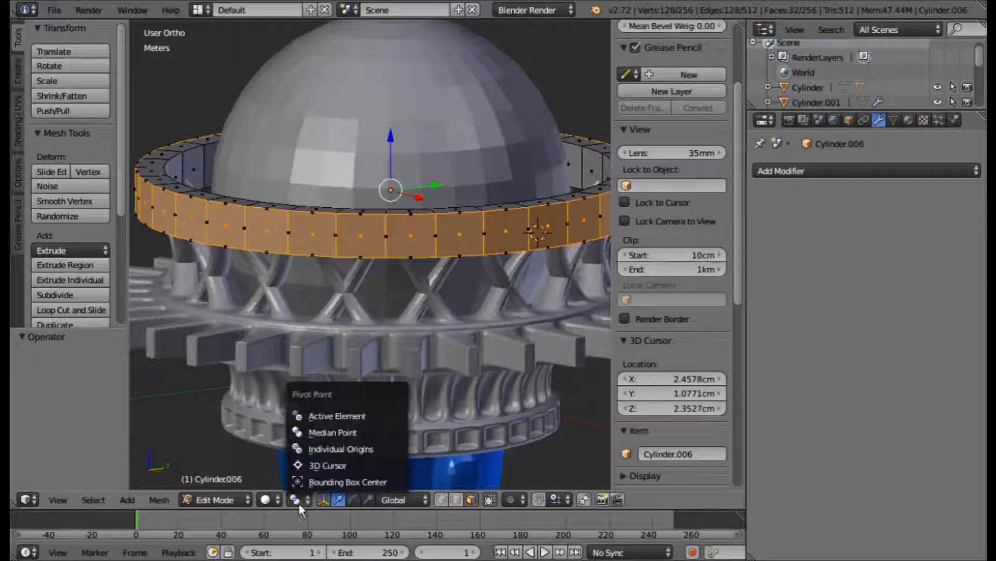
pyautogui.click(302, 448)
pyautogui.press('s')
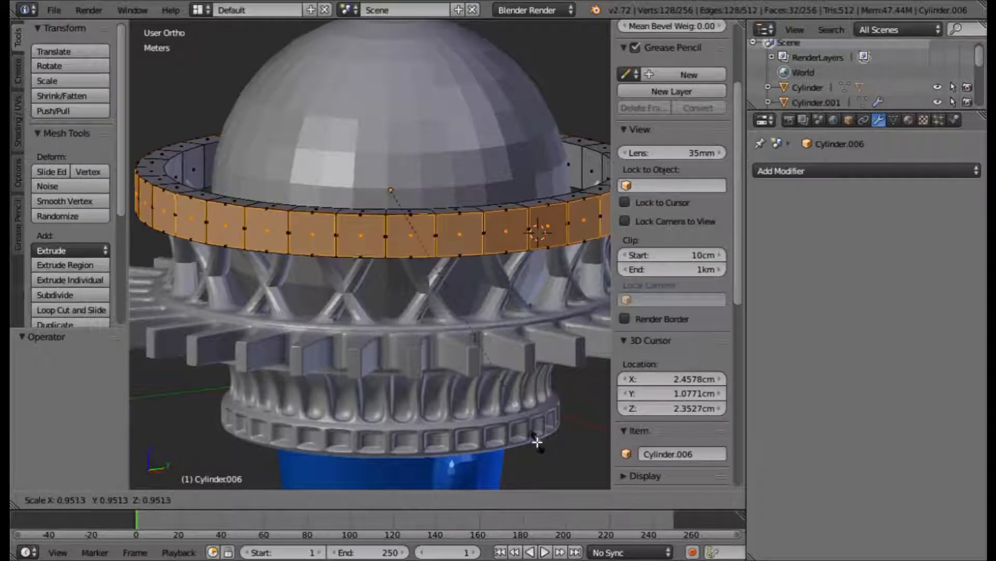
pyautogui.click(519, 364)
pyautogui.scroll(-1, 517, 355)
pyautogui.moveTo(511, 350); pyautogui.dragTo(361, 447, button='middle')
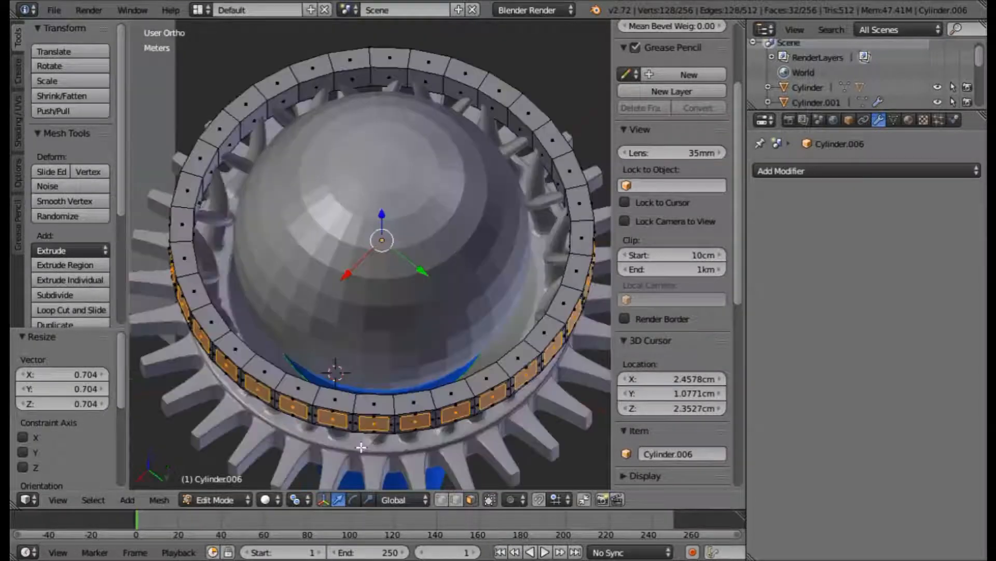
pyautogui.moveTo(314, 478); pyautogui.dragTo(308, 426, button='middle')
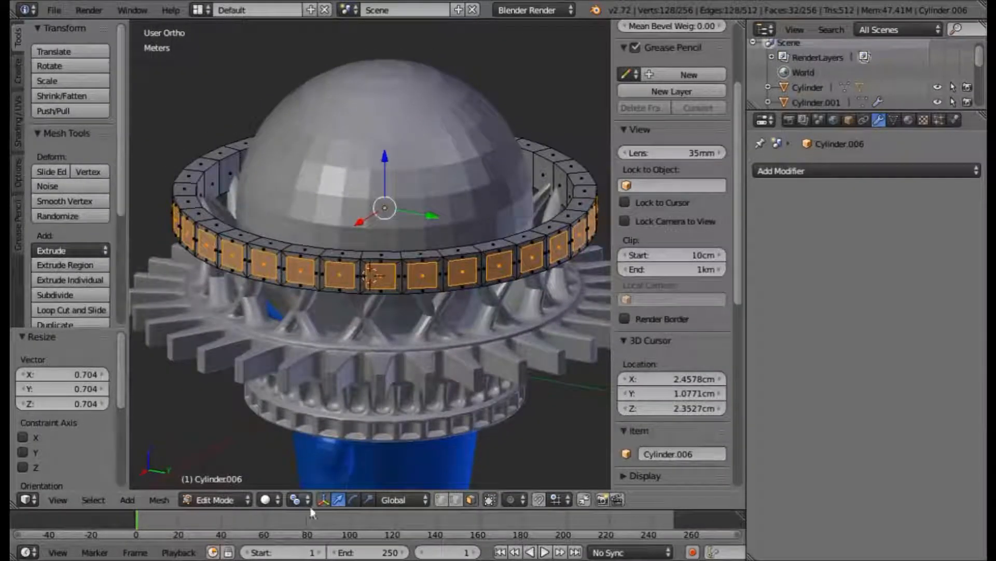
# Step: Extrude the inset faces and scale them outward to 1.12 around the Median Point pivot, forming square teeth around the band
pyautogui.click(296, 499)
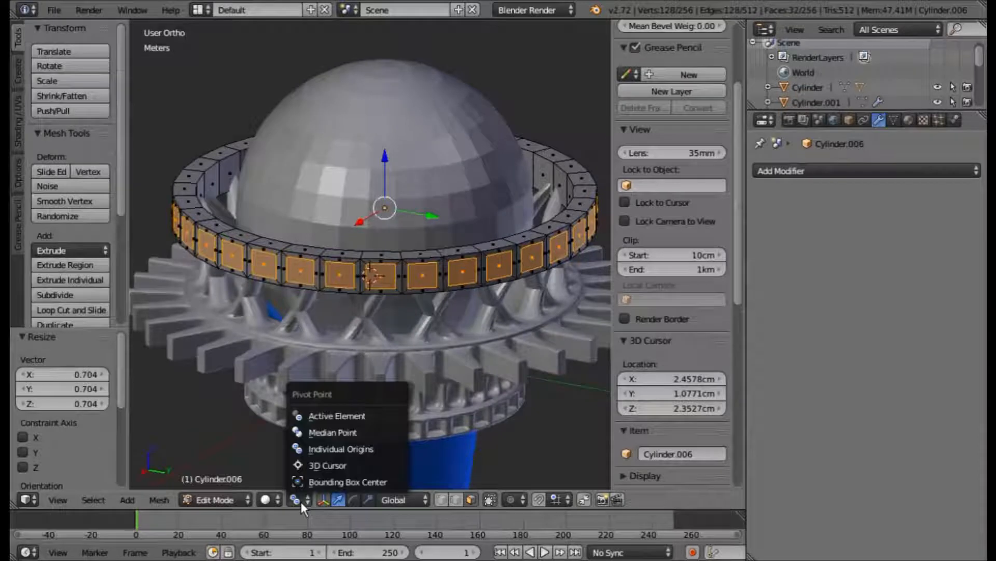
pyautogui.click(319, 429)
pyautogui.press('e')
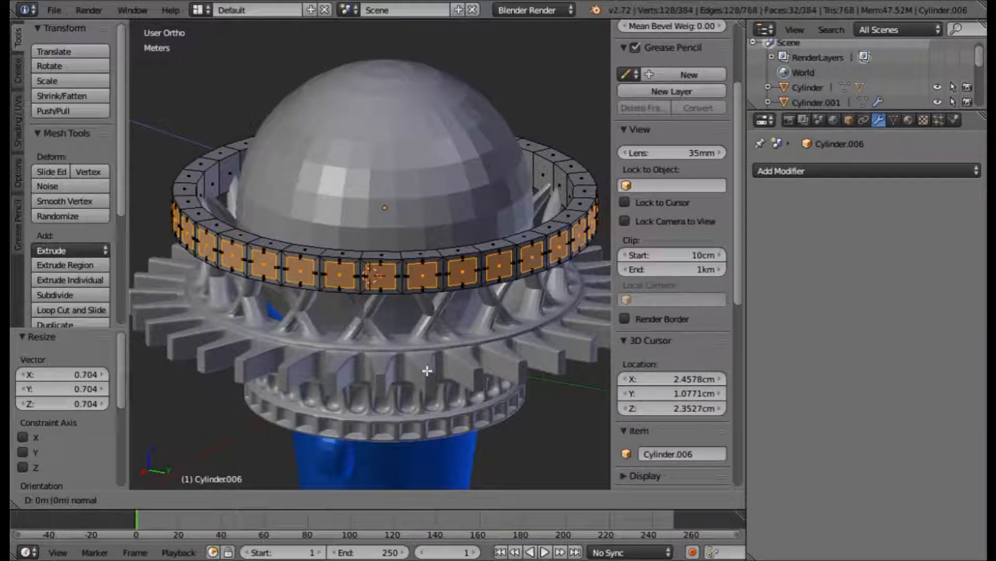
pyautogui.rightClick(427, 372)
pyautogui.press('s')
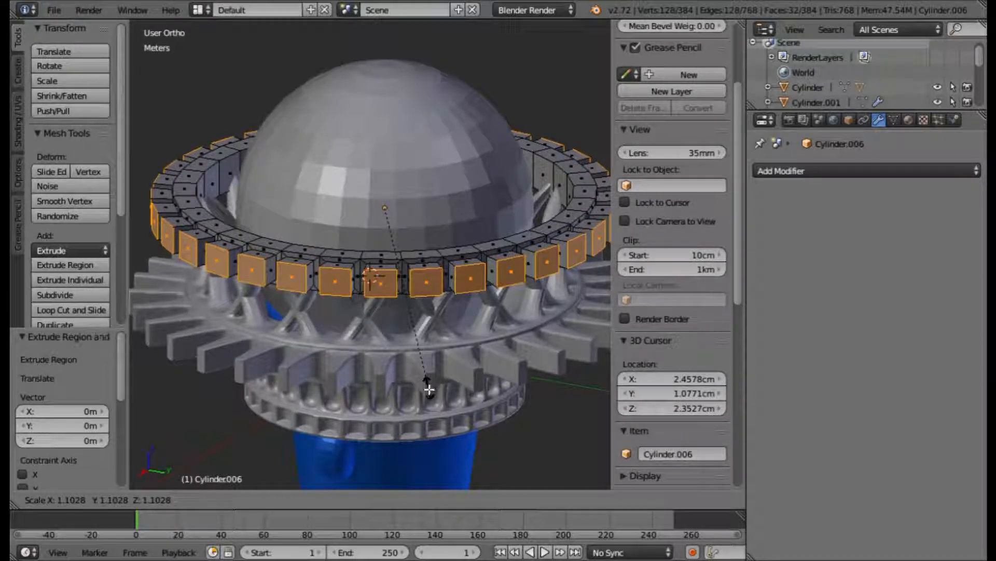
pyautogui.click(436, 393)
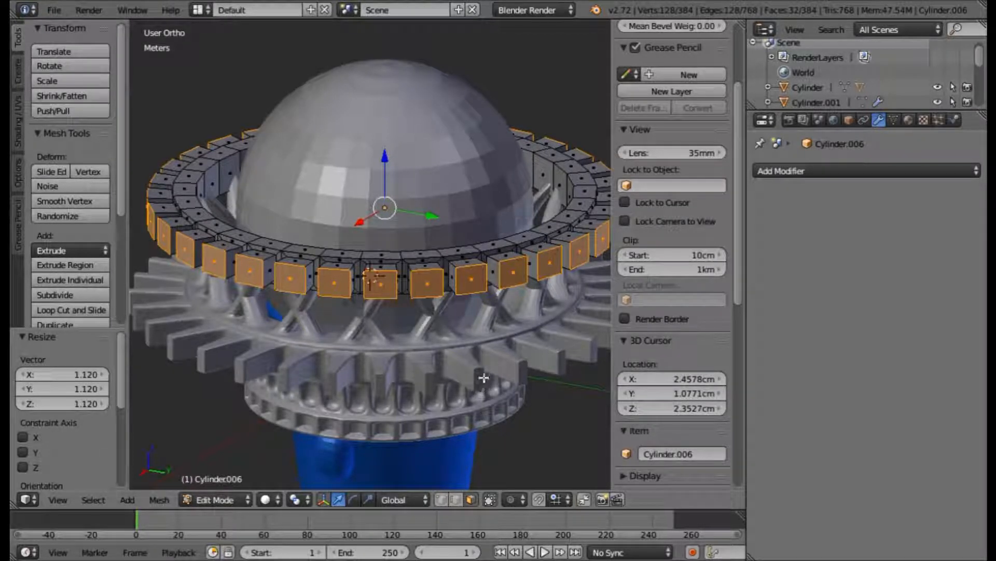
pyautogui.press('s')
pyautogui.rightClick(473, 418)
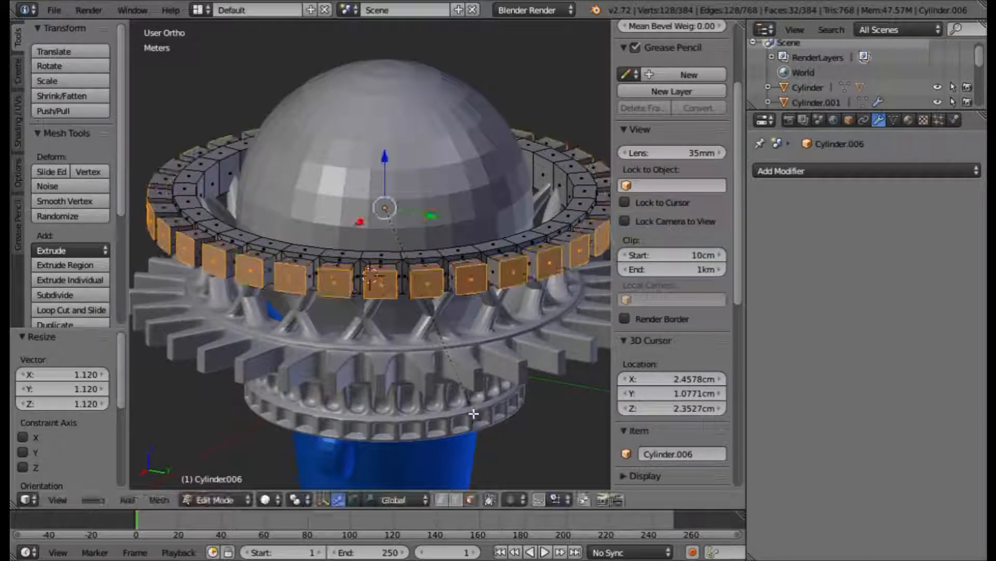
pyautogui.press('s')
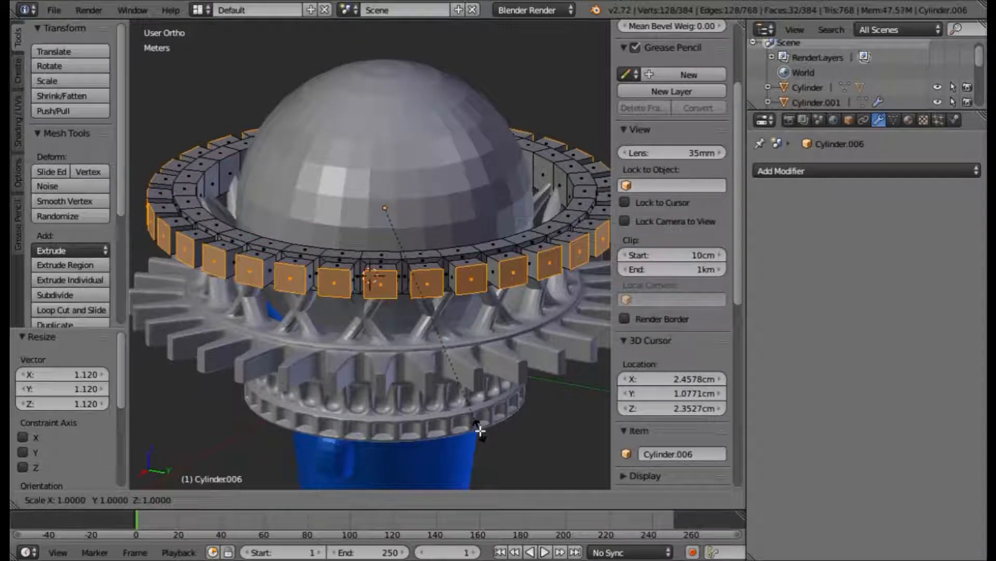
pyautogui.press('Escape')
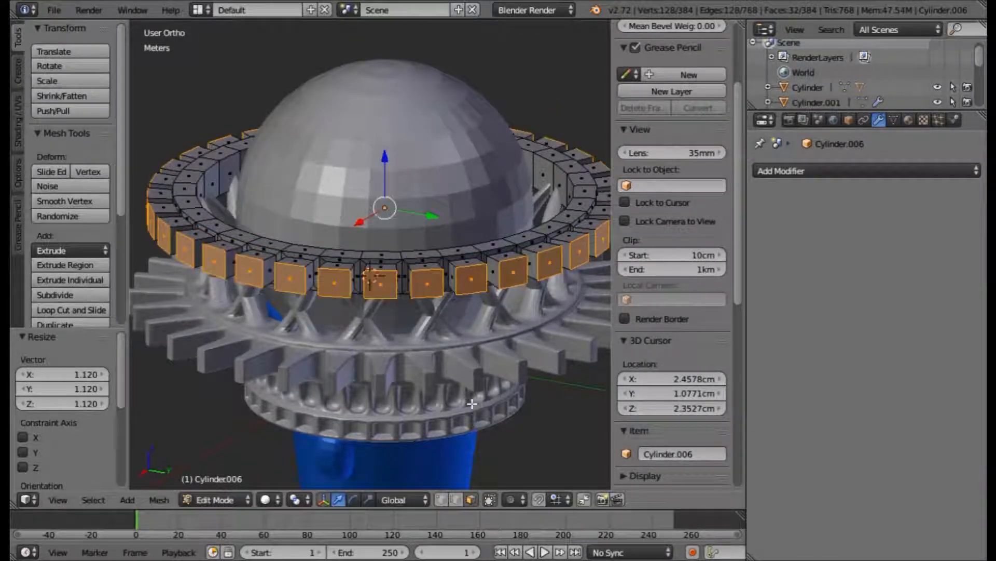
# Step: Reduce the height of the teeth's outer faces by scaling them to about 0.845 along Z
pyautogui.moveTo(487, 393)
pyautogui.mouseDown(button='middle')
pyautogui.moveTo(485, 374)
pyautogui.moveTo(468, 396)
pyautogui.mouseUp(button='middle')
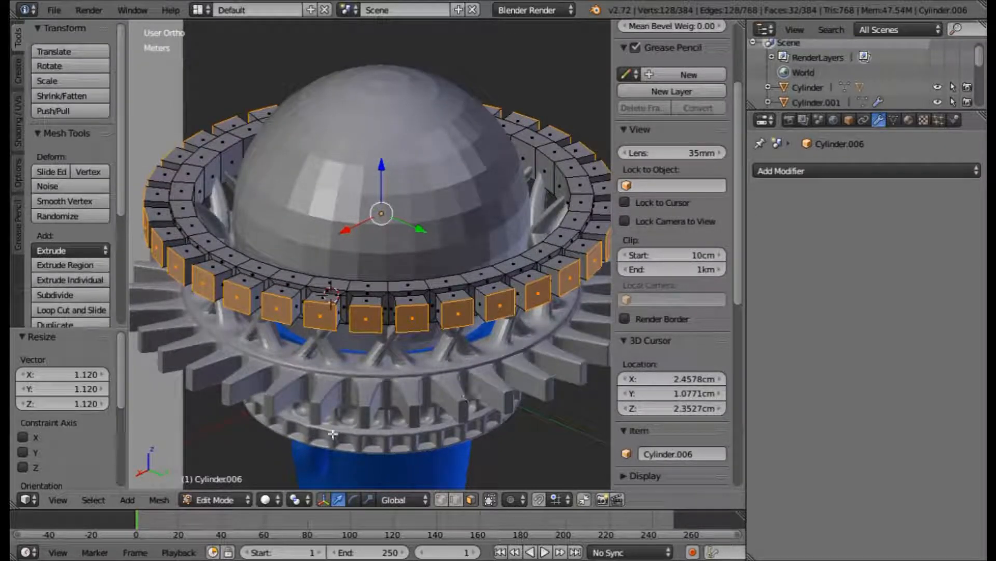
pyautogui.click(270, 500)
pyautogui.press('KP_1')
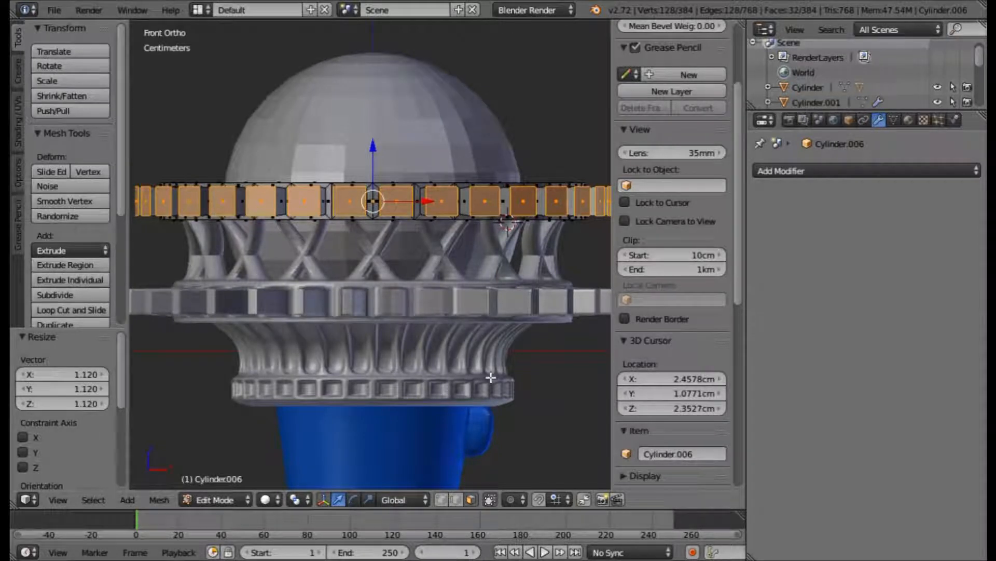
pyautogui.press('s')
pyautogui.press('z')
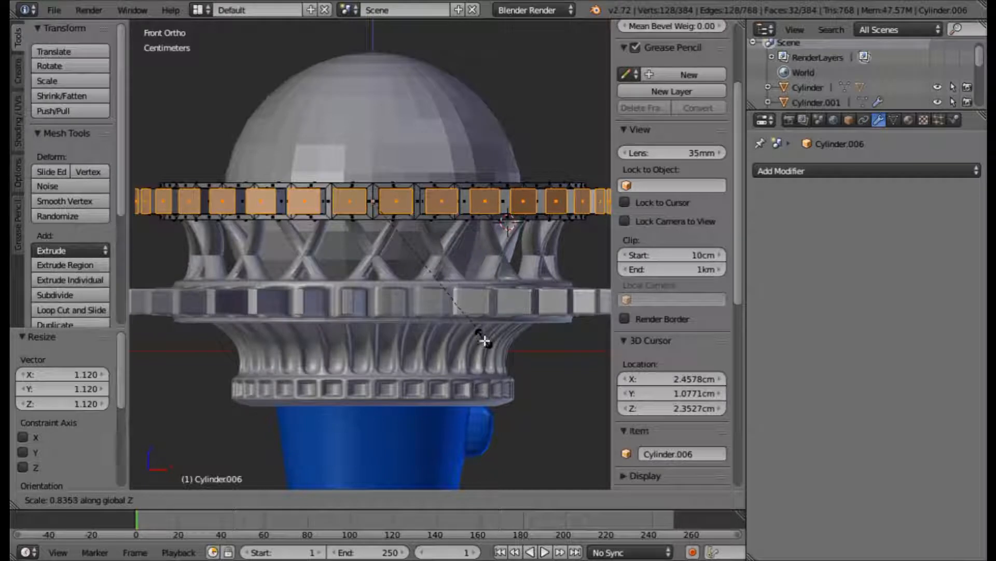
pyautogui.click(484, 339)
pyautogui.moveTo(469, 372); pyautogui.dragTo(367, 413, button='middle')
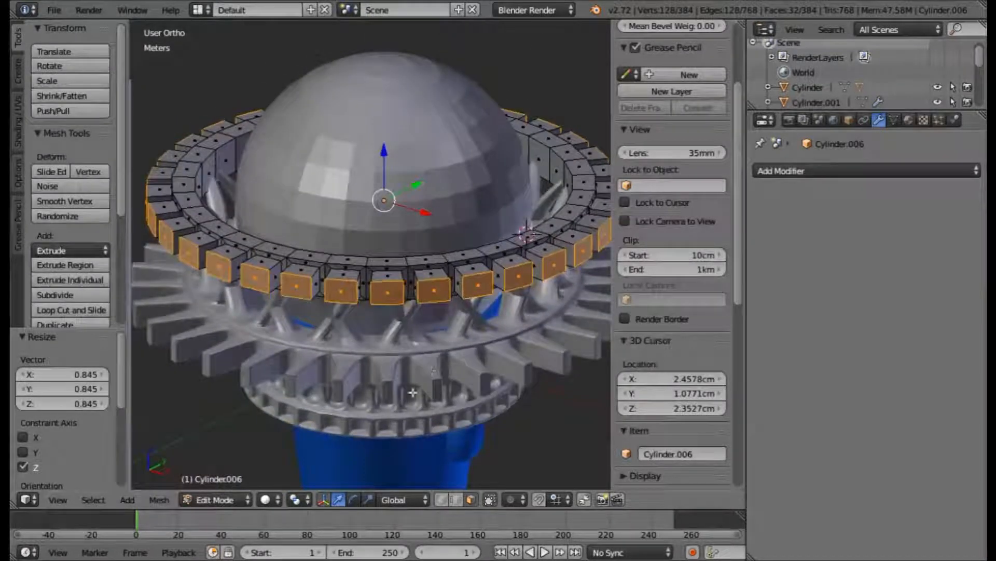
# Step: Taper the teeth by scaling their outer faces to about 0.552 with the Individual Origins pivot, and leave mesh editing
pyautogui.click(276, 501)
pyautogui.click(240, 501)
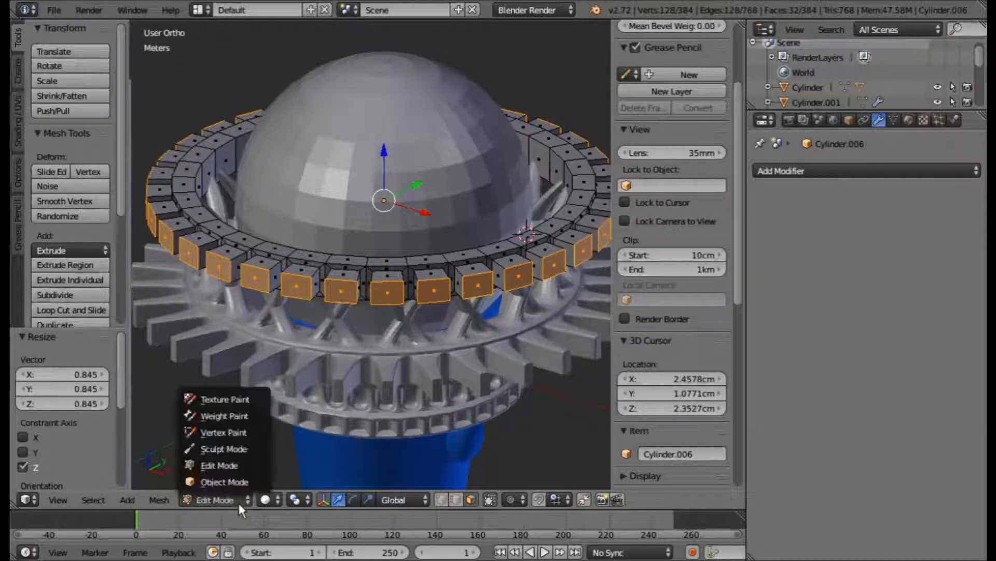
pyautogui.click(293, 500)
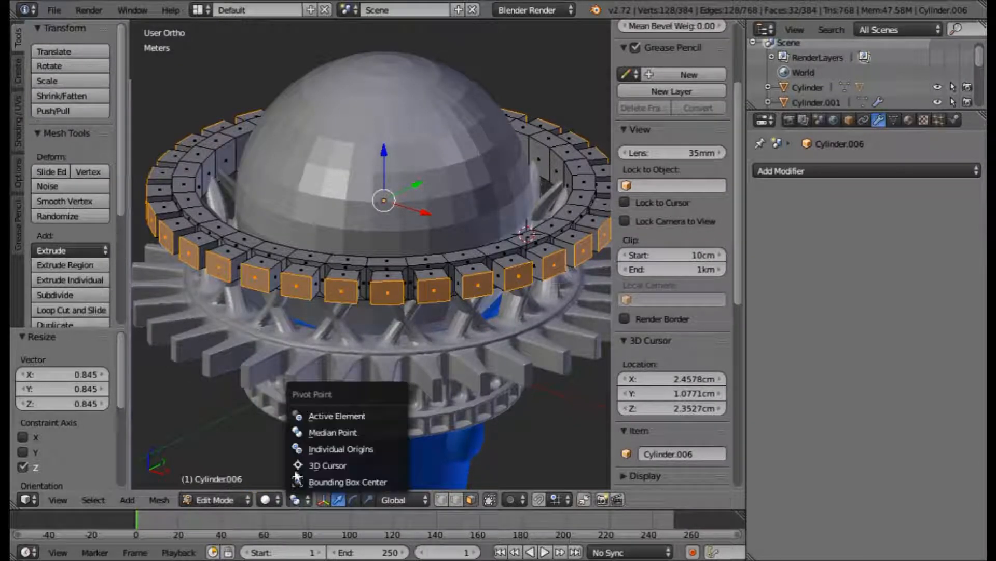
pyautogui.click(301, 439)
pyautogui.press('s')
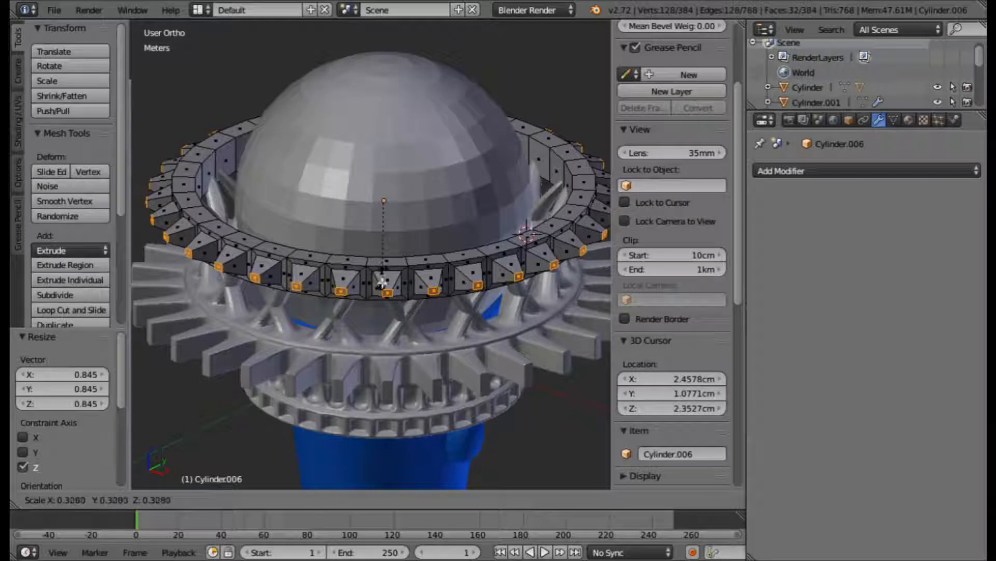
pyautogui.click(401, 332)
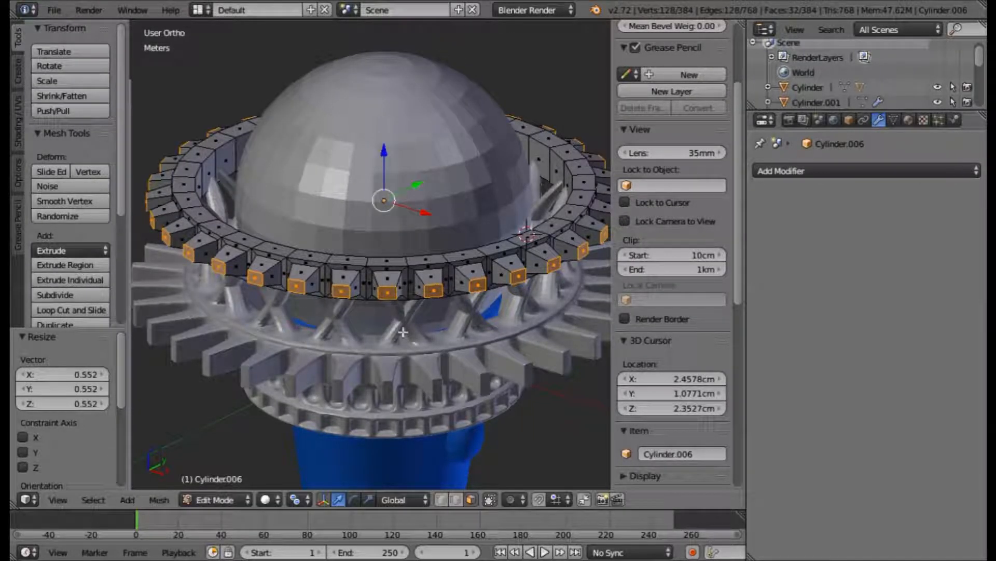
pyautogui.moveTo(435, 336); pyautogui.dragTo(416, 307, button='middle')
pyautogui.press('Tab')
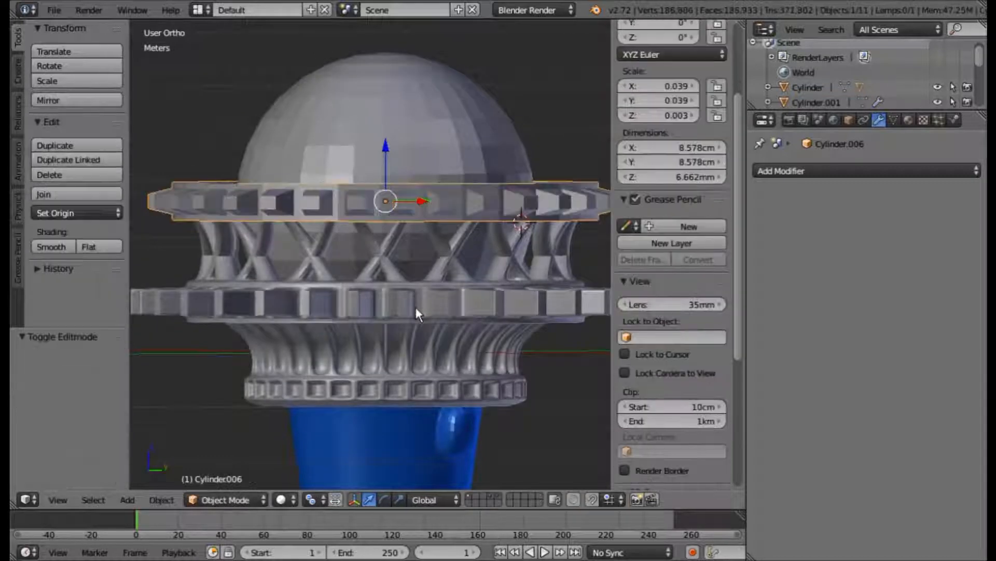
# Step: Add a Multiresolution modifier to the toothed band and subdivide it twice with Catmull-Clark
pyautogui.scroll(-2, 416, 308)
pyautogui.moveTo(396, 254); pyautogui.dragTo(360, 369, button='middle')
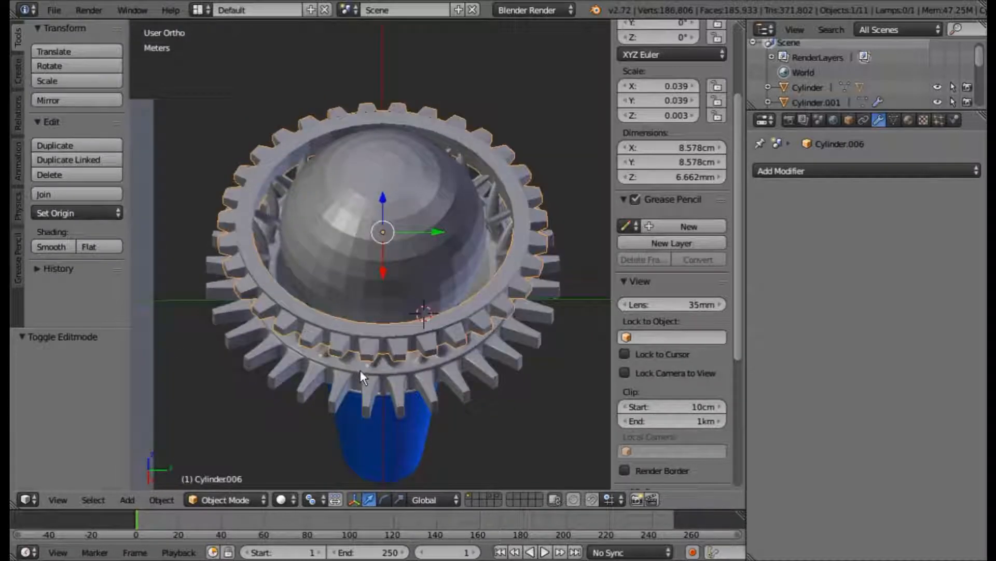
pyautogui.moveTo(512, 209); pyautogui.dragTo(534, 149, button='middle')
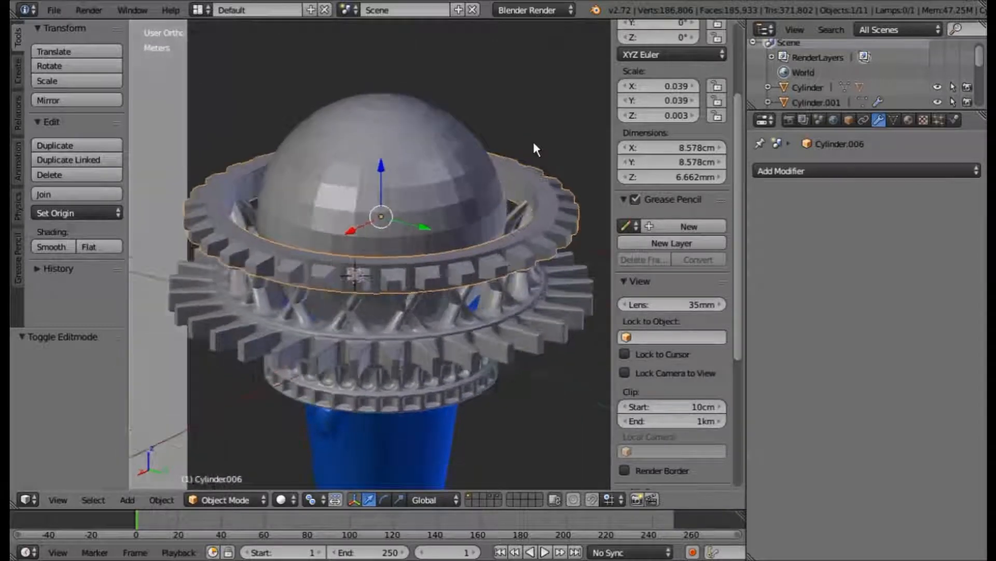
pyautogui.click(794, 170)
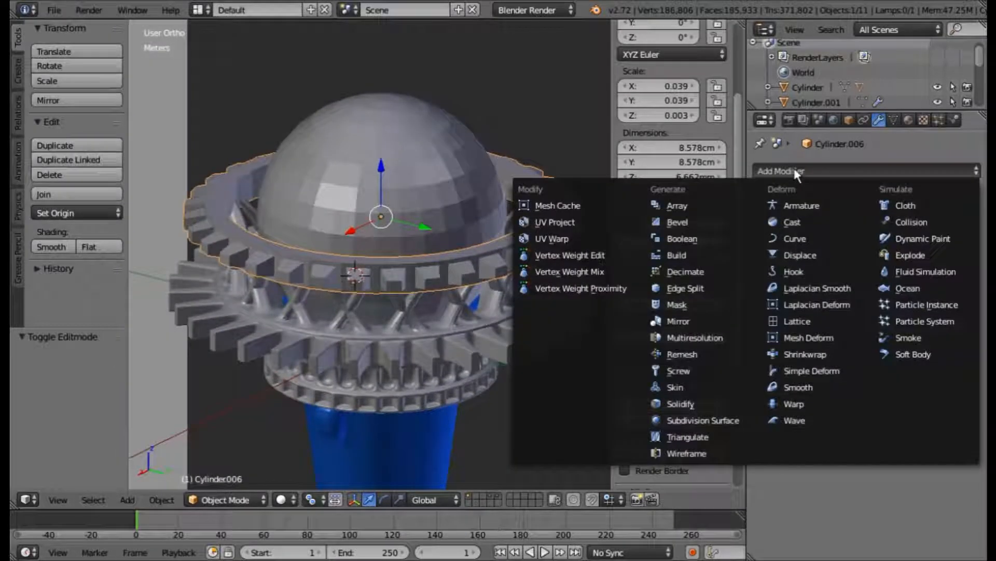
pyautogui.click(691, 337)
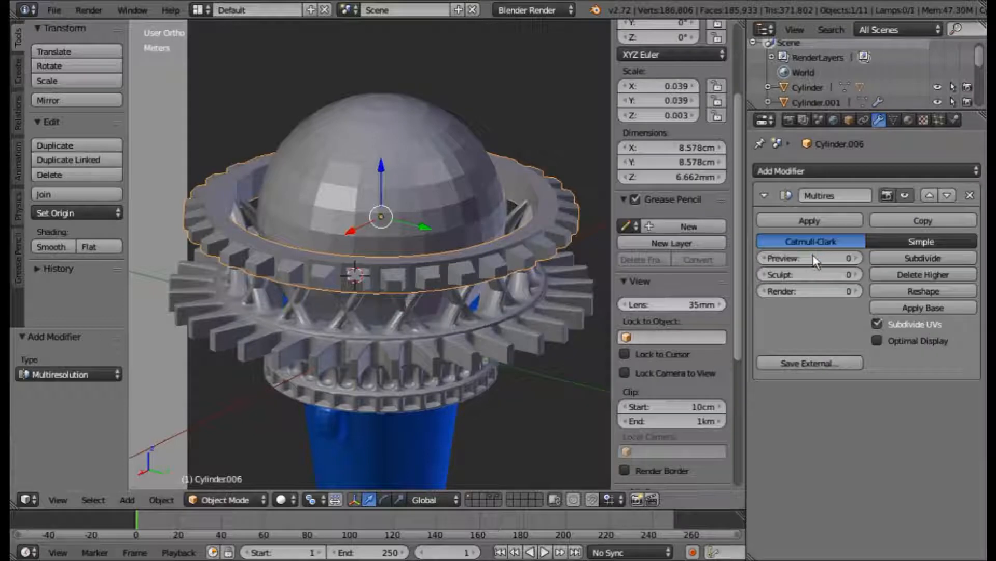
pyautogui.click(889, 262)
pyautogui.click(889, 262)
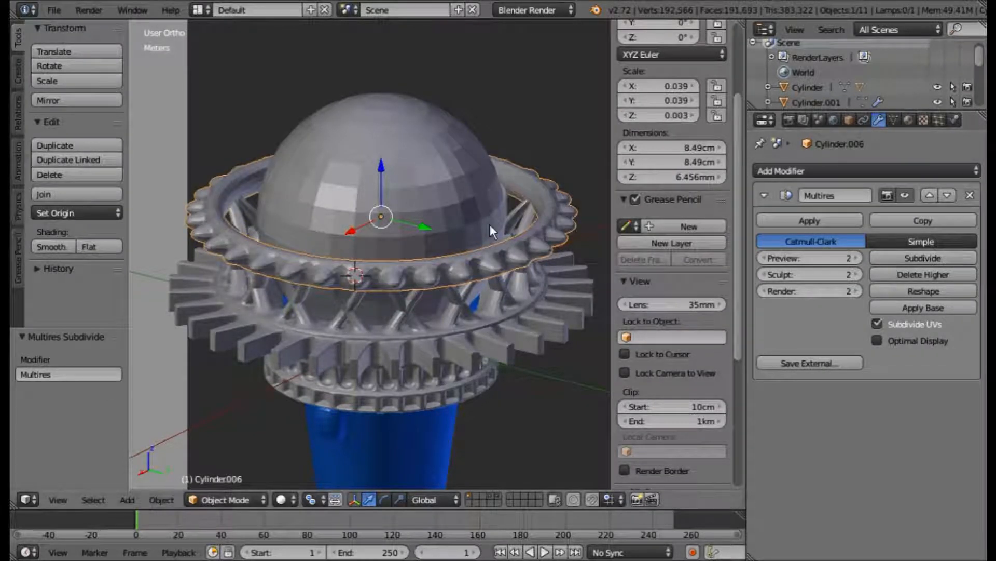
# Step: Try adding an edge loop around the toothed band, close to the upper edge of the teeth's outer faces
pyautogui.moveTo(481, 323); pyautogui.dragTo(469, 295, button='middle')
pyautogui.scroll(2, 437, 301)
pyautogui.press('Tab')
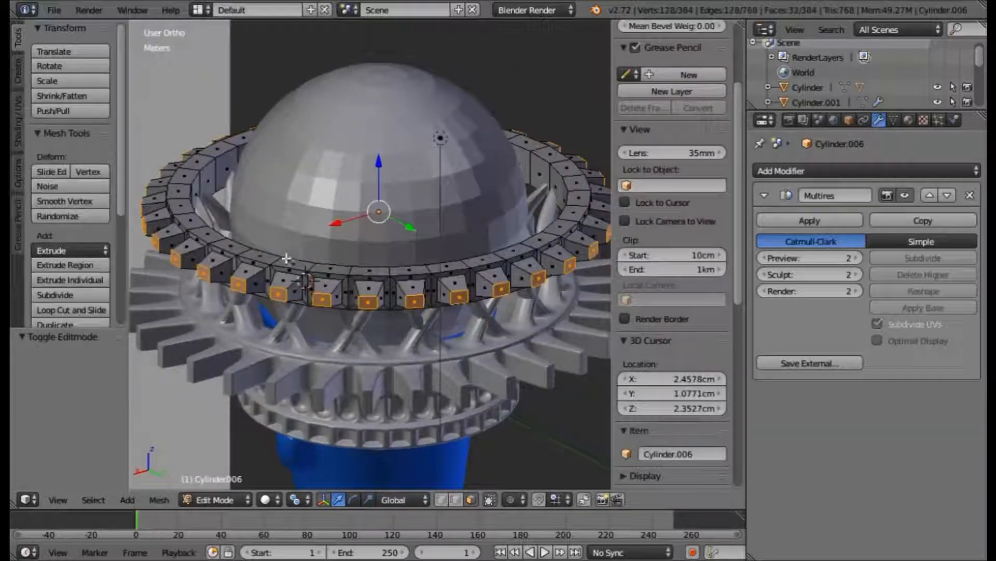
pyautogui.scroll(3, 290, 257)
pyautogui.scroll(3, 294, 251)
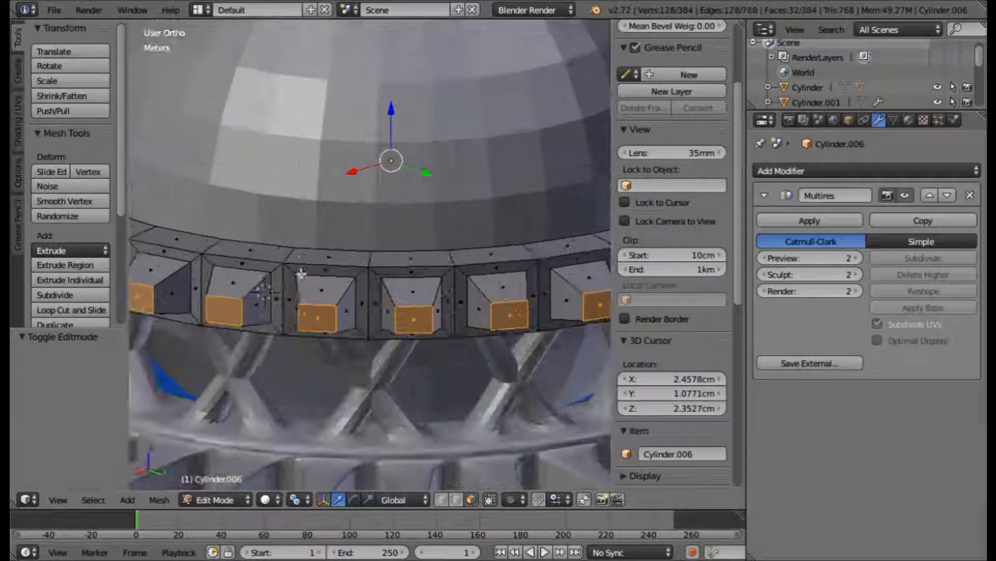
pyautogui.hotkey('ctrl', 'r')
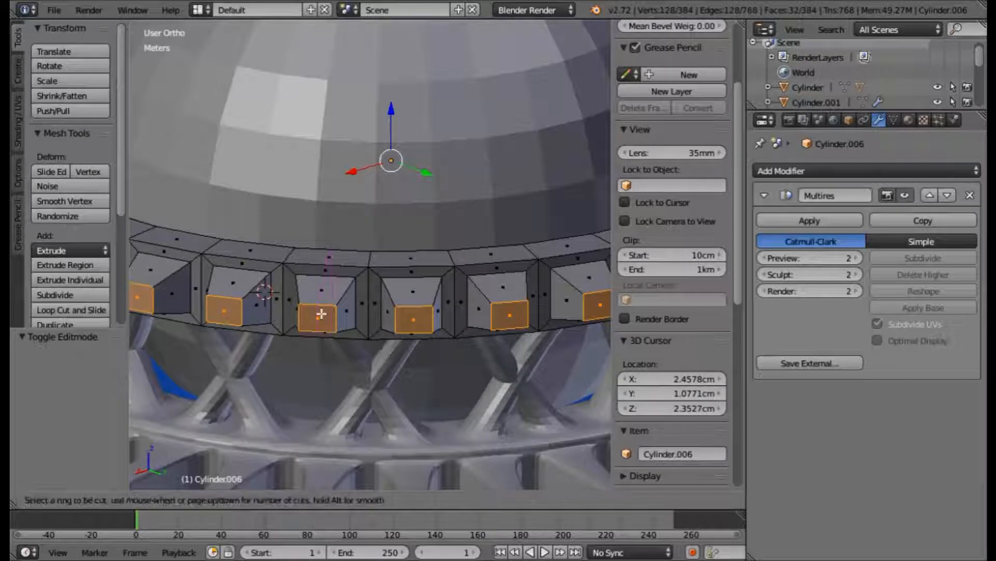
pyautogui.click(330, 314)
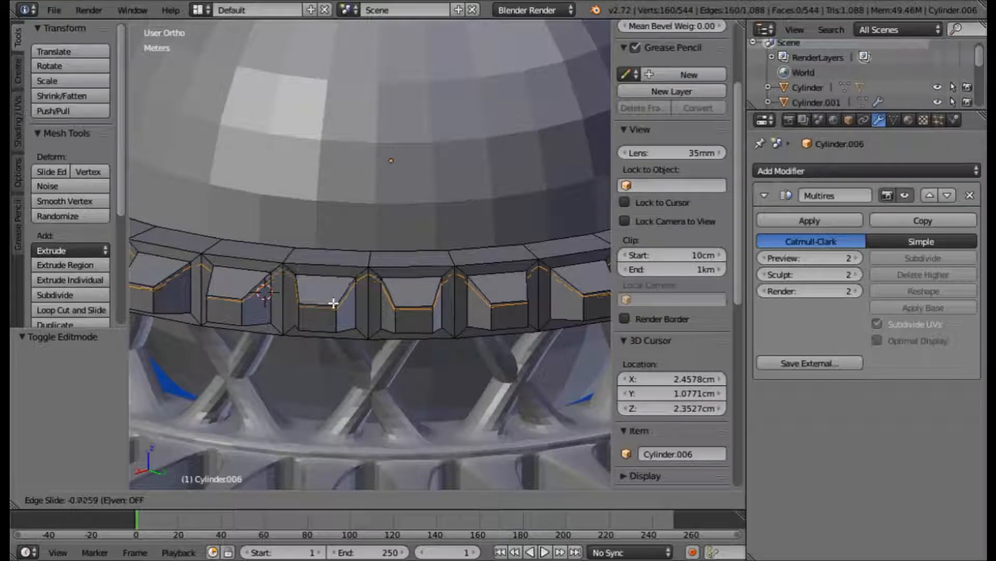
pyautogui.click(333, 304)
pyautogui.press('Tab')
pyautogui.press('Tab')
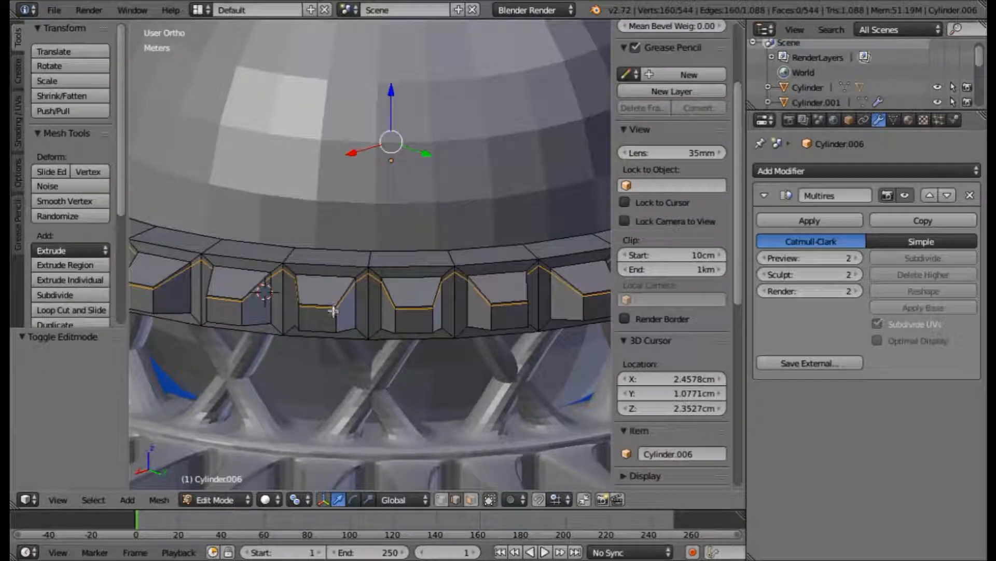
# Step: Try a second loop cut around the toothed band, slid about 0.81 toward the teeth's lower edge, and check the smoothing
pyautogui.hotkey('ctrl', 'r')
pyautogui.click(332, 322)
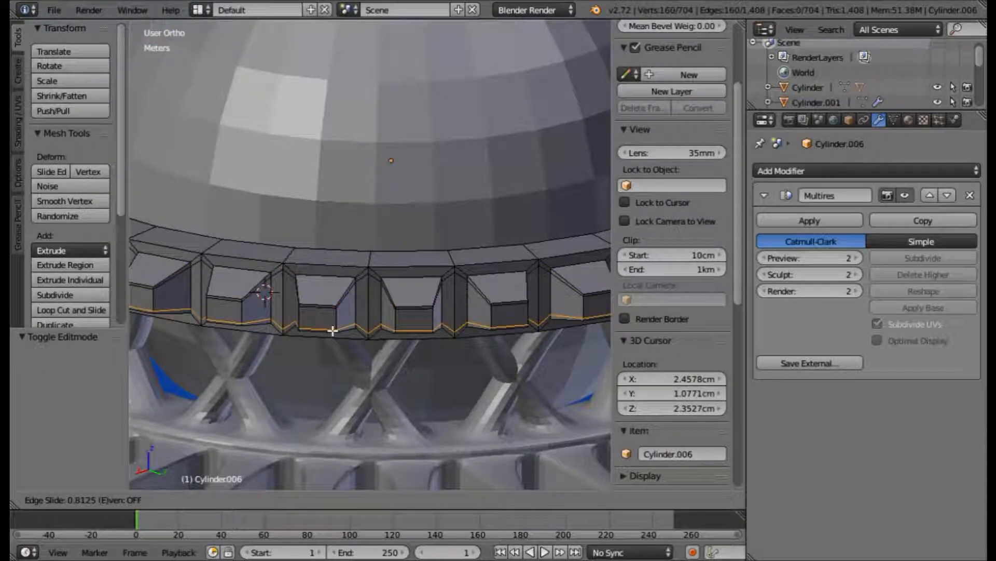
pyautogui.click(332, 329)
pyautogui.press('Tab')
pyautogui.scroll(-5, 334, 309)
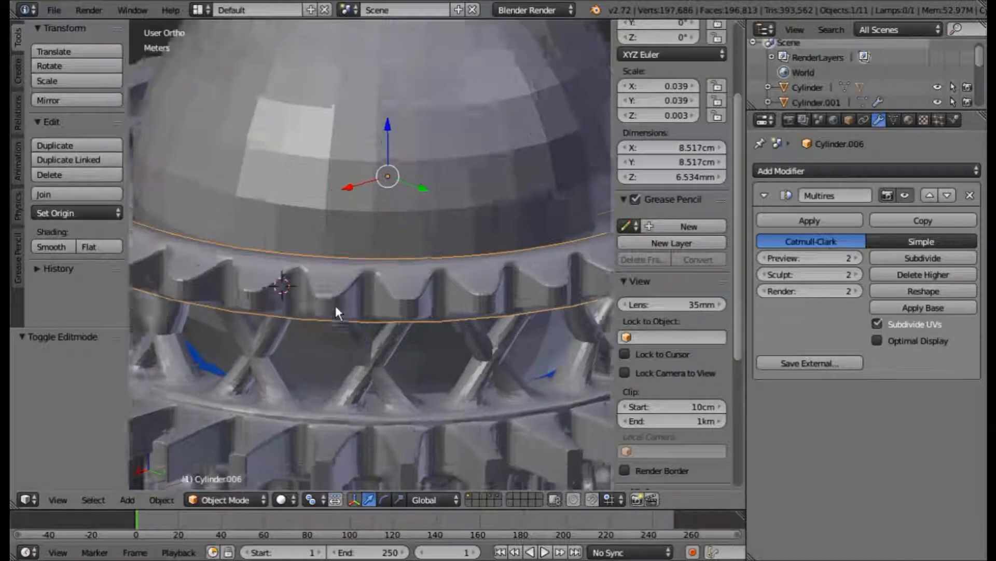
pyautogui.scroll(-1, 345, 310)
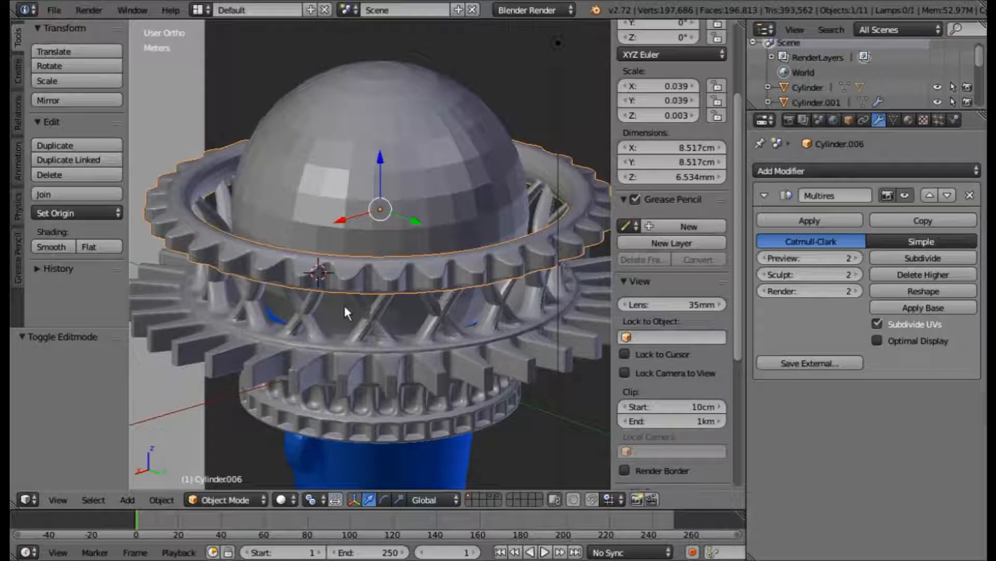
# Step: Undo both loop cuts on the teeth, returning to the selection of their outer faces
pyautogui.press('Tab')
pyautogui.hotkey('ctrl', 'z')
pyautogui.hotkey('ctrl', 'z')
pyautogui.hotkey('ctrl', 'z')
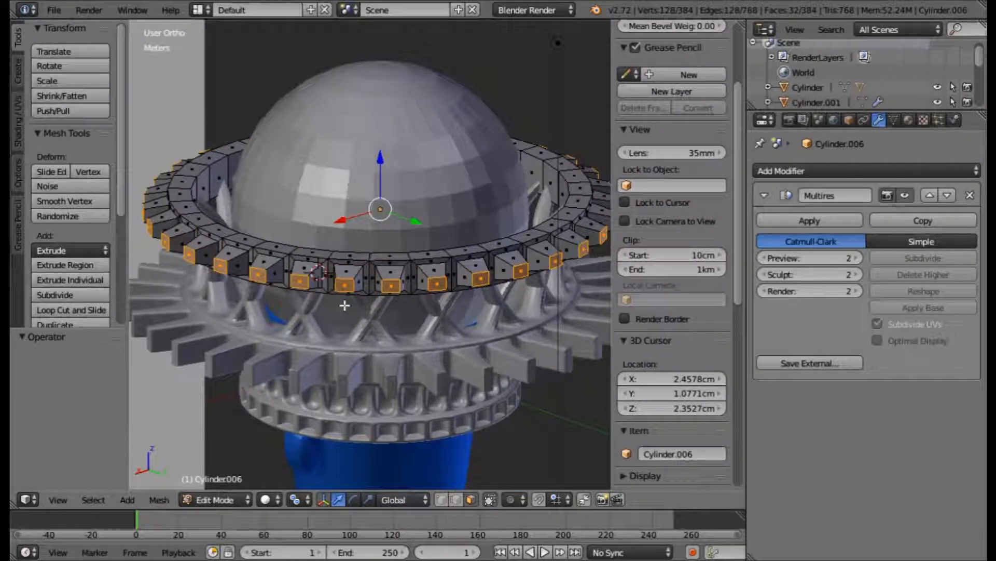
# Step: Extrude the outer faces of the teeth outward by about 0.246 mm
pyautogui.moveTo(342, 311); pyautogui.dragTo(355, 323, button='middle')
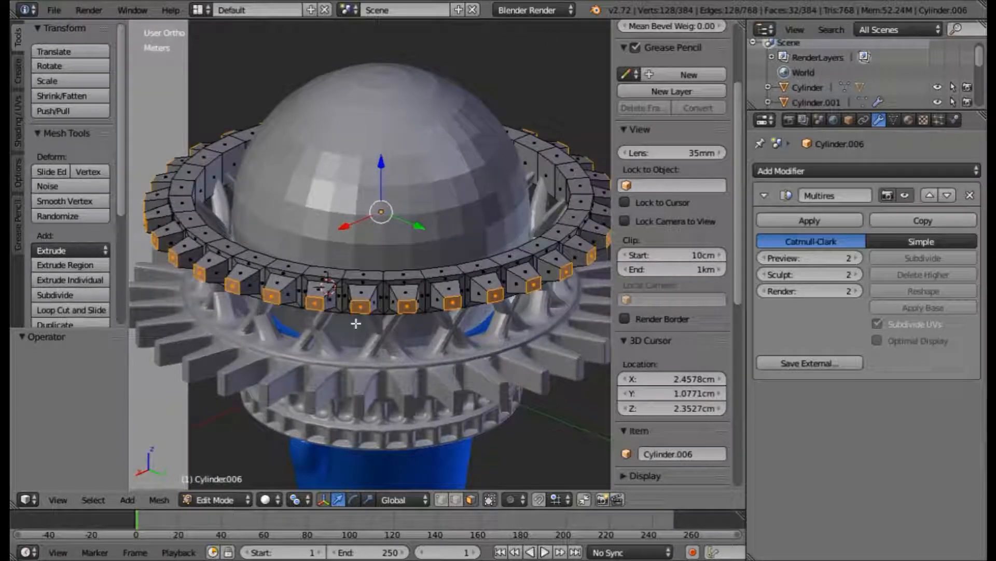
pyautogui.press('e')
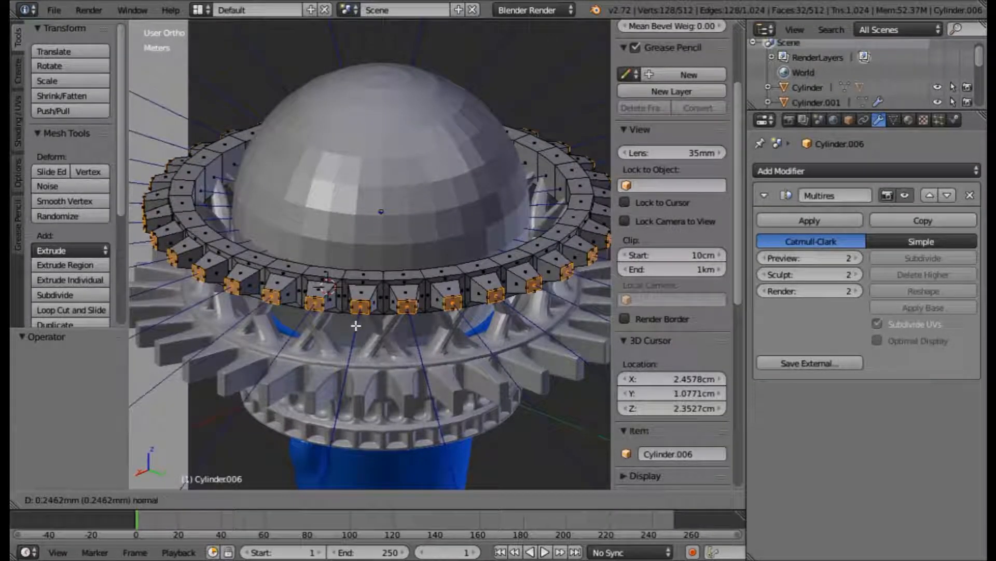
pyautogui.click(355, 326)
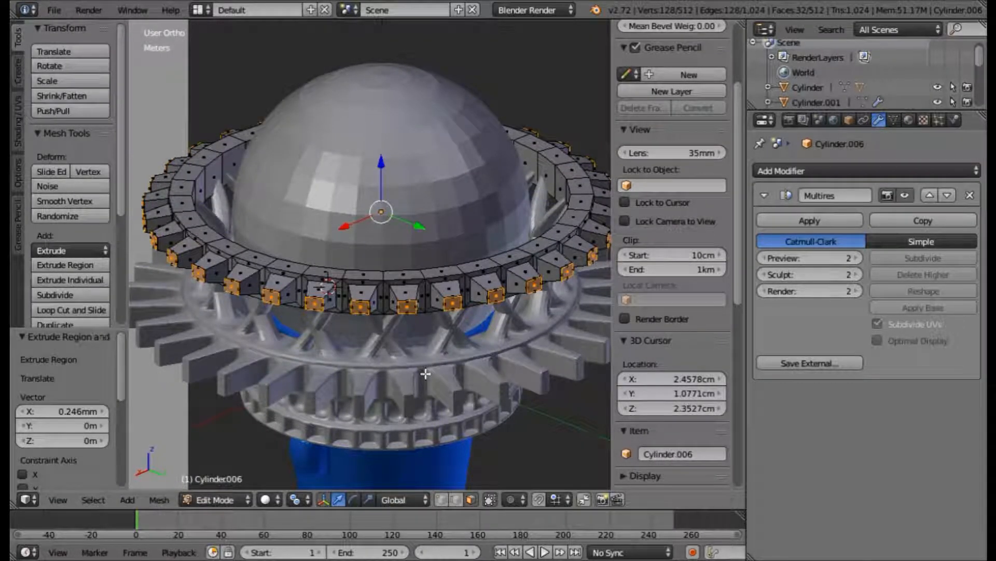
pyautogui.press('Tab')
pyautogui.press('Tab')
# Step: Scale the extruded outer faces of the teeth down to about 0.972
pyautogui.scroll(5, 409, 340)
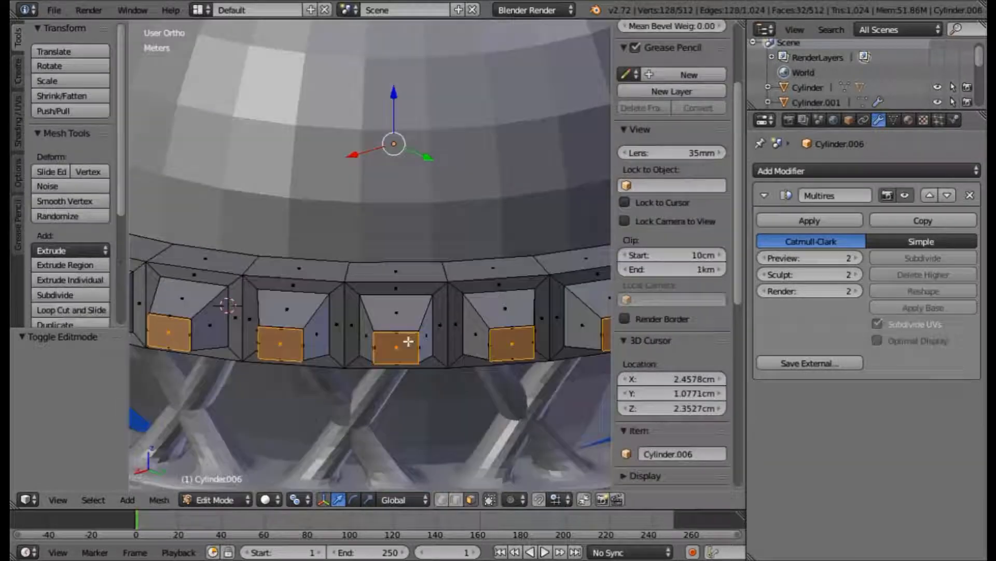
pyautogui.keyDown('shift'); pyautogui.moveTo(349, 333); pyautogui.dragTo(371, 296, button='middle'); pyautogui.keyUp('shift')
pyautogui.scroll(2, 327, 314)
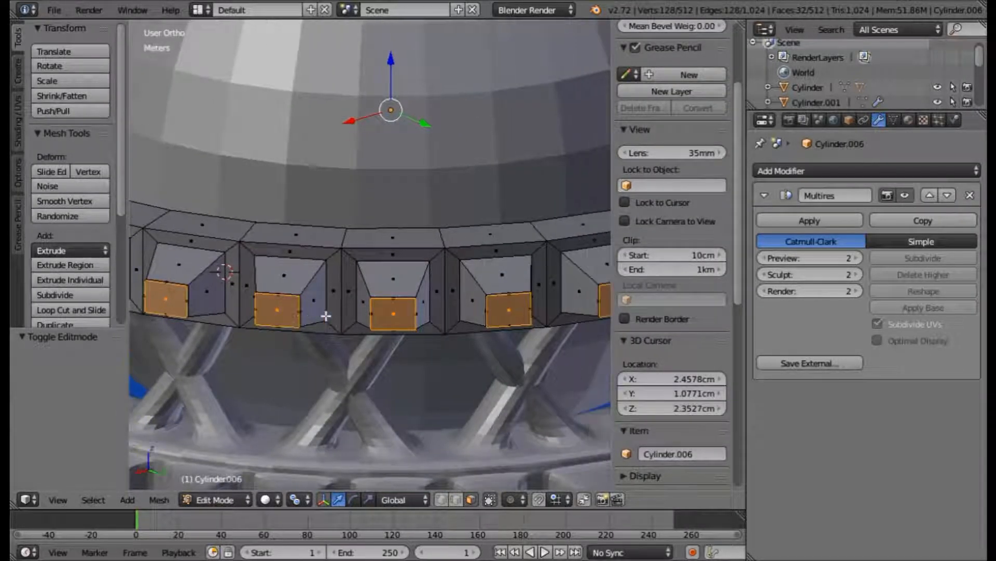
pyautogui.scroll(2, 325, 316)
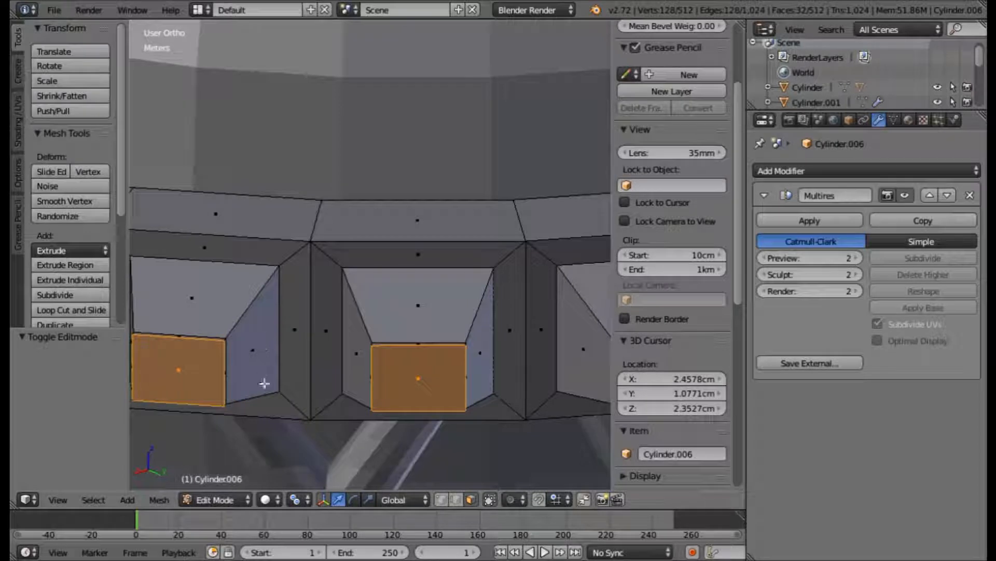
pyautogui.press('s')
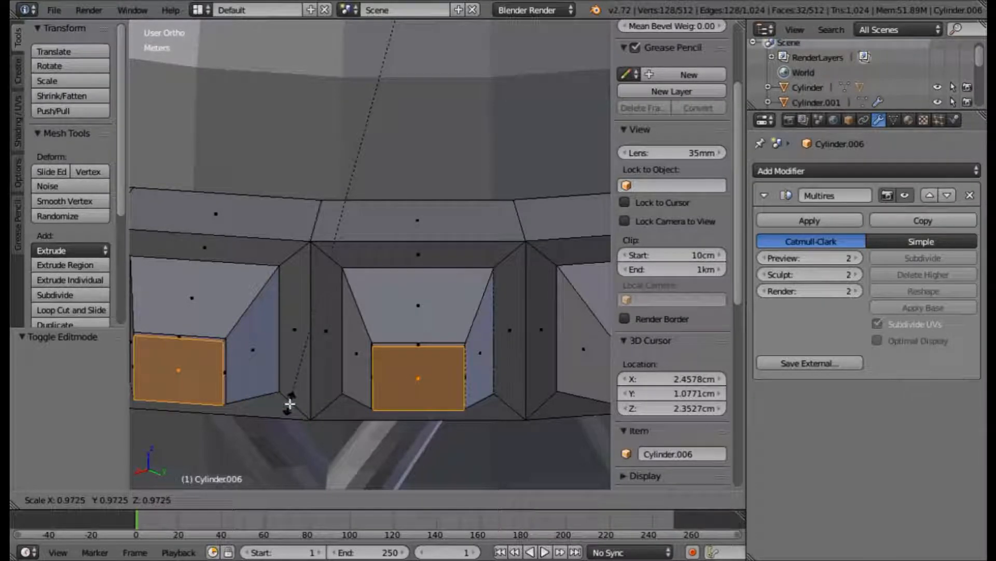
pyautogui.click(286, 400)
# Step: Add one edge loop around the outside of the band, slid close to the teeth's upper edges
pyautogui.hotkey('ctrl', 'r')
pyautogui.click(261, 332)
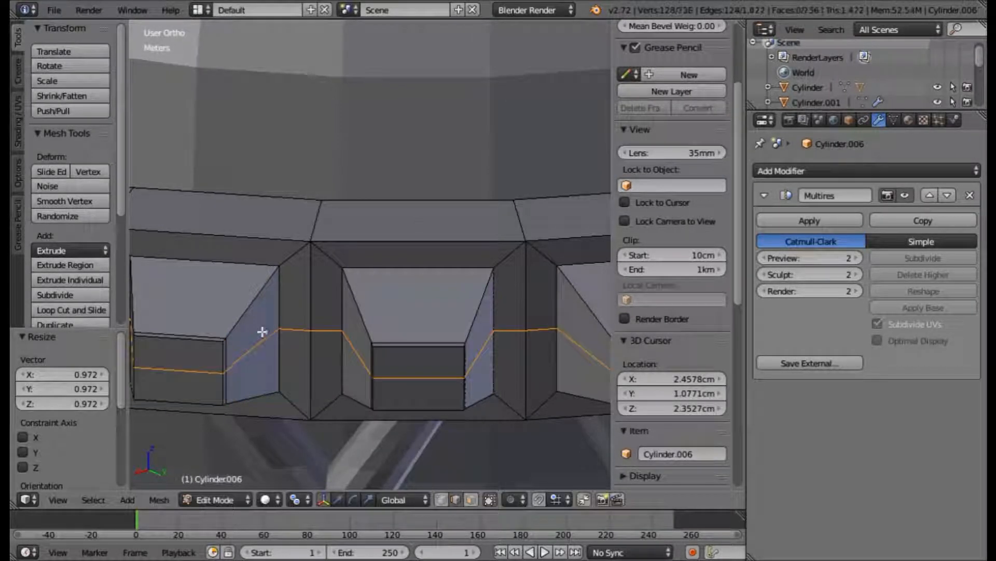
pyautogui.click(269, 280)
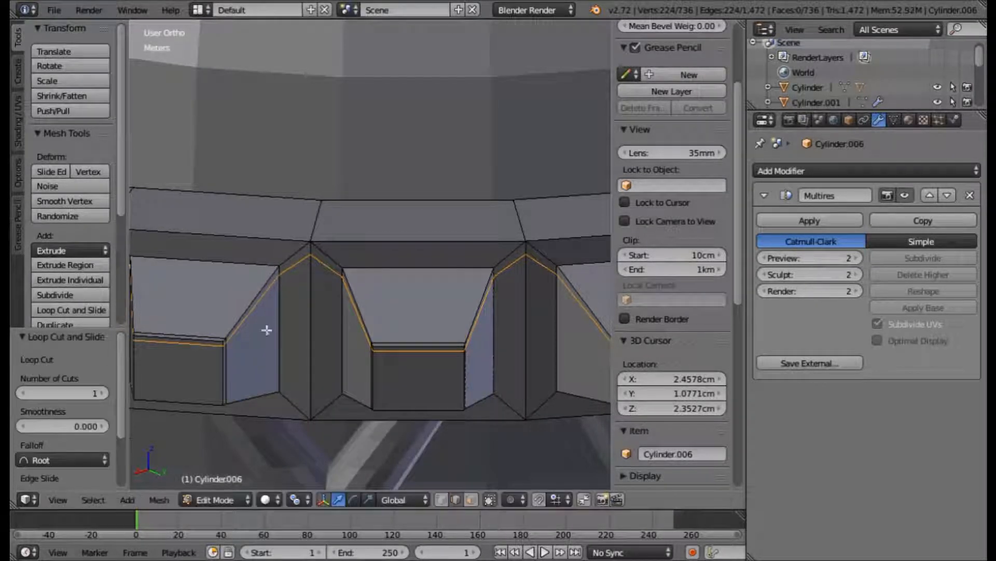
# Step: Add another edge loop around the teeth, slid about 0.83 toward their lower edges, and leave mesh editing
pyautogui.hotkey('ctrl', 'r')
pyautogui.click(263, 374)
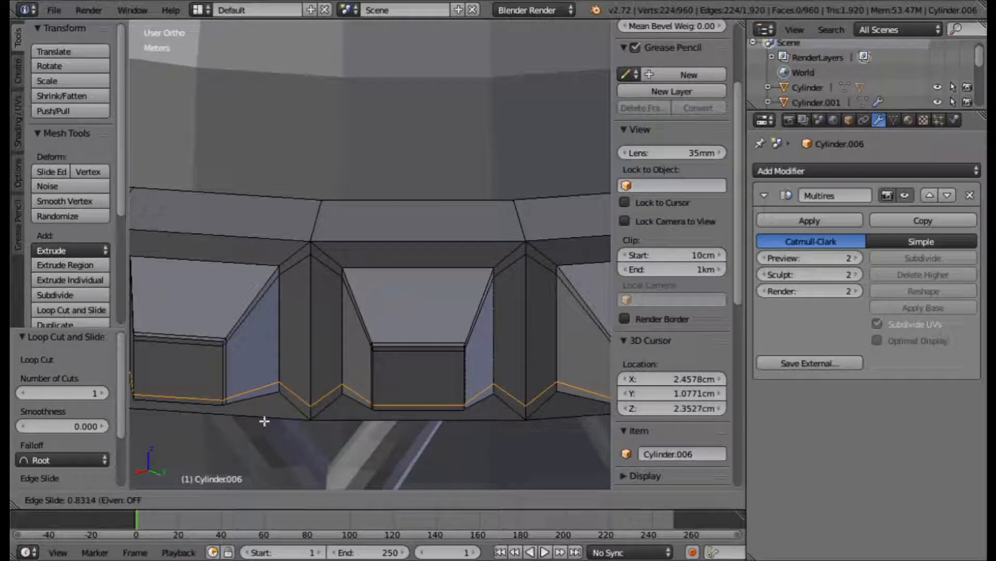
pyautogui.click(263, 418)
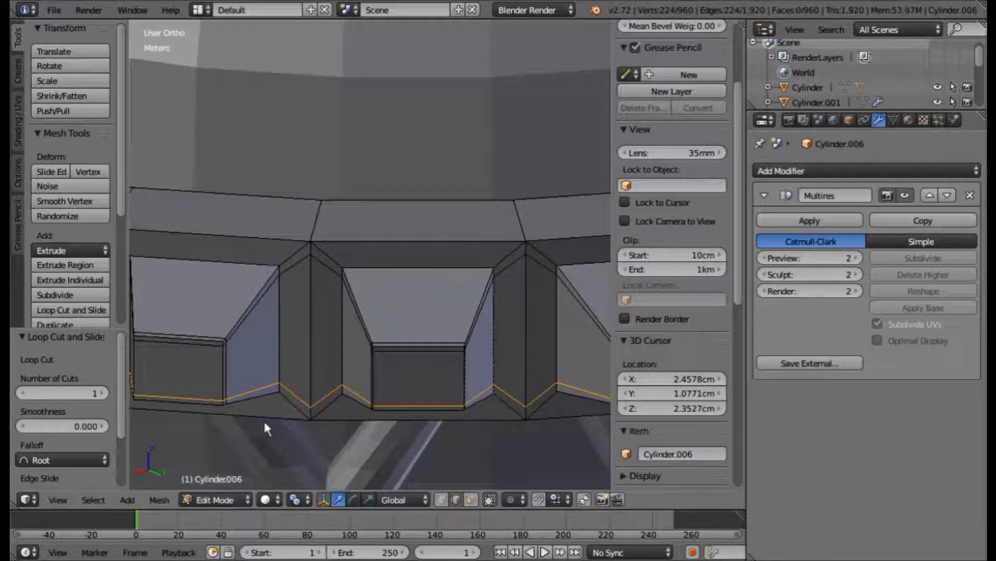
pyautogui.press('Tab')
pyautogui.scroll(-1, 266, 400)
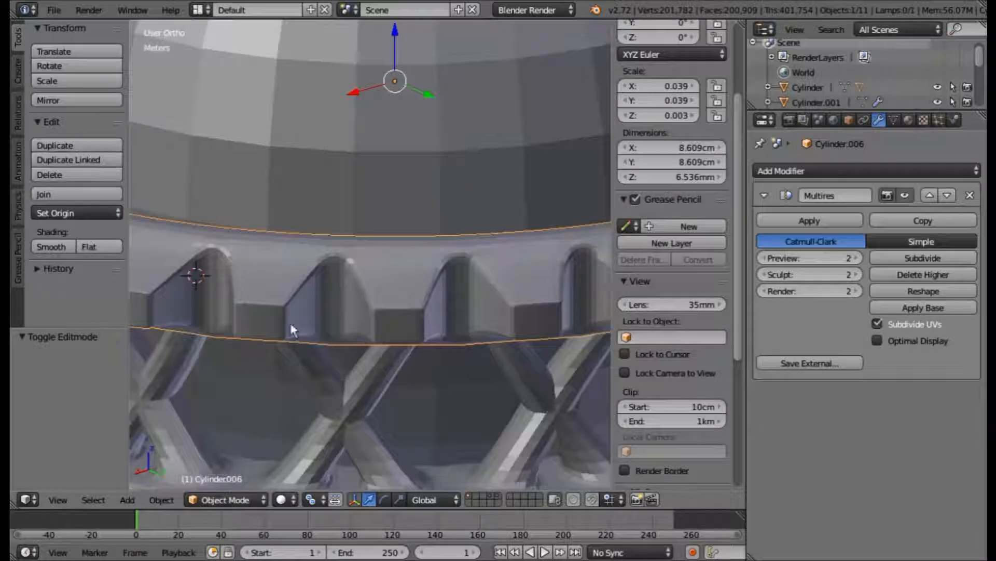
# Step: Examine the sharpened teeth up close and around the whole band, comparing the smoothed result with the base mesh
pyautogui.press('Tab')
pyautogui.scroll(2, 293, 290)
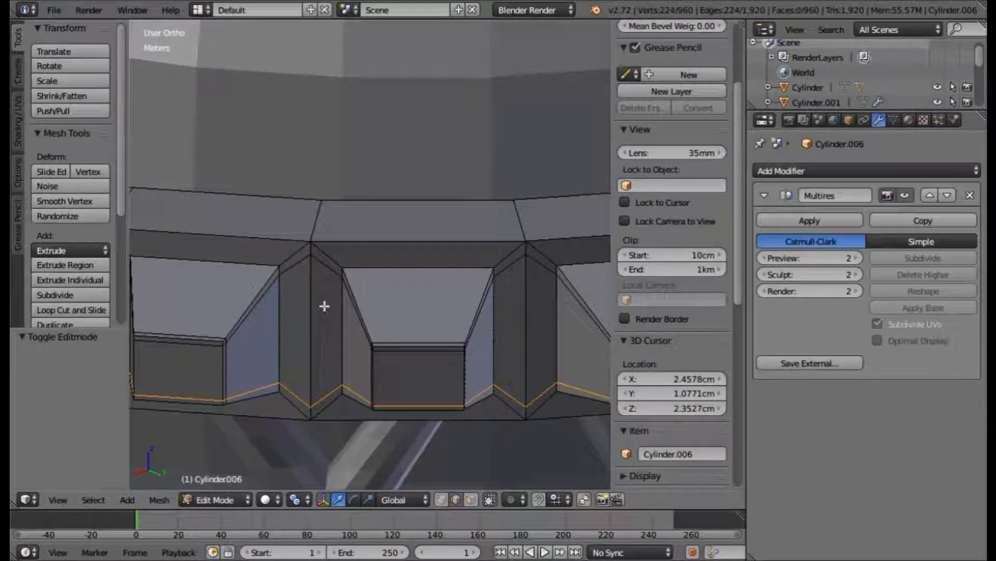
pyautogui.scroll(-5, 301, 312)
pyautogui.press('Tab')
pyautogui.moveTo(283, 322); pyautogui.dragTo(207, 317, button='middle')
pyautogui.press('Tab')
pyautogui.scroll(5, 271, 310)
pyautogui.scroll(-2, 302, 326)
pyautogui.scroll(-1, 207, 316)
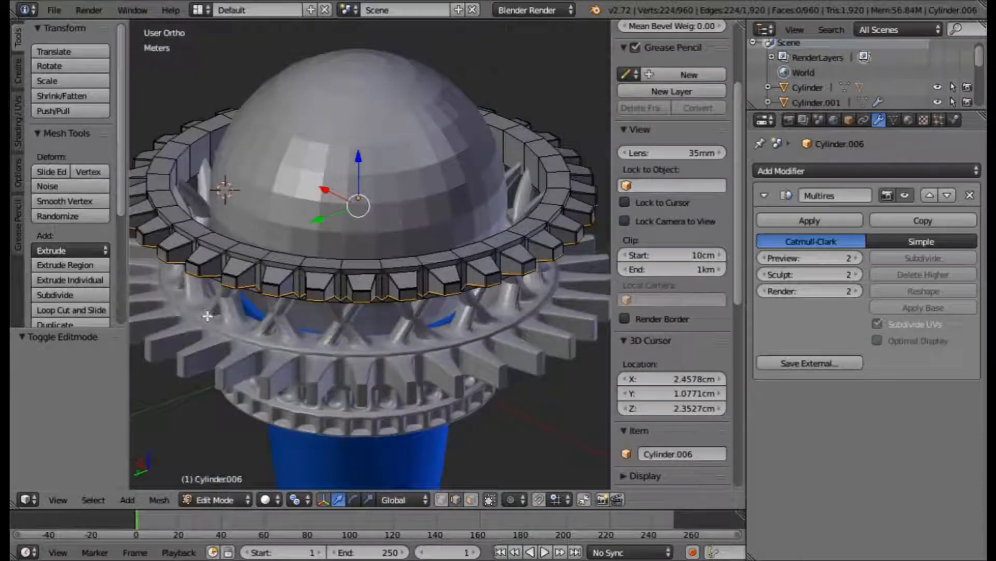
# Step: Isolate the toothed band in local view and add an edge loop close to the upper edge of its inner wall
pyautogui.press('KP_Divide')
pyautogui.scroll(5, 207, 316)
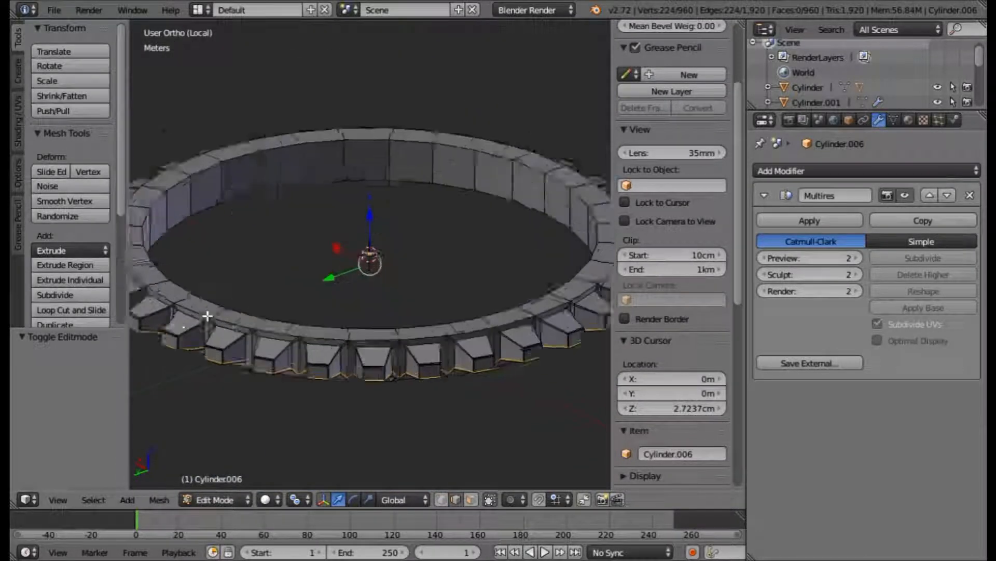
pyautogui.keyDown('shift'); pyautogui.moveTo(282, 222); pyautogui.dragTo(284, 261, button='middle'); pyautogui.keyUp('shift')
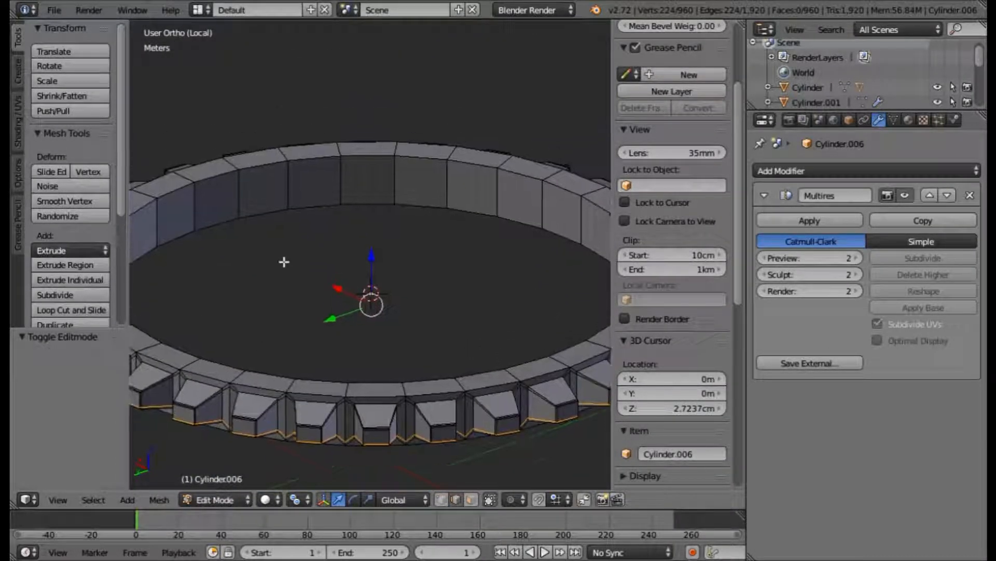
pyautogui.hotkey('ctrl', 'r')
pyautogui.click(294, 186)
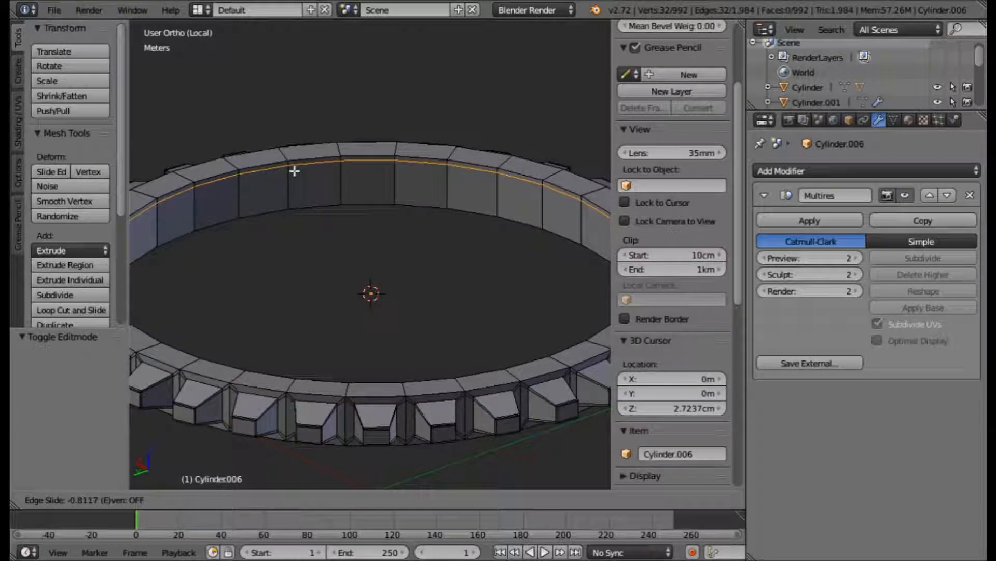
pyautogui.click(294, 170)
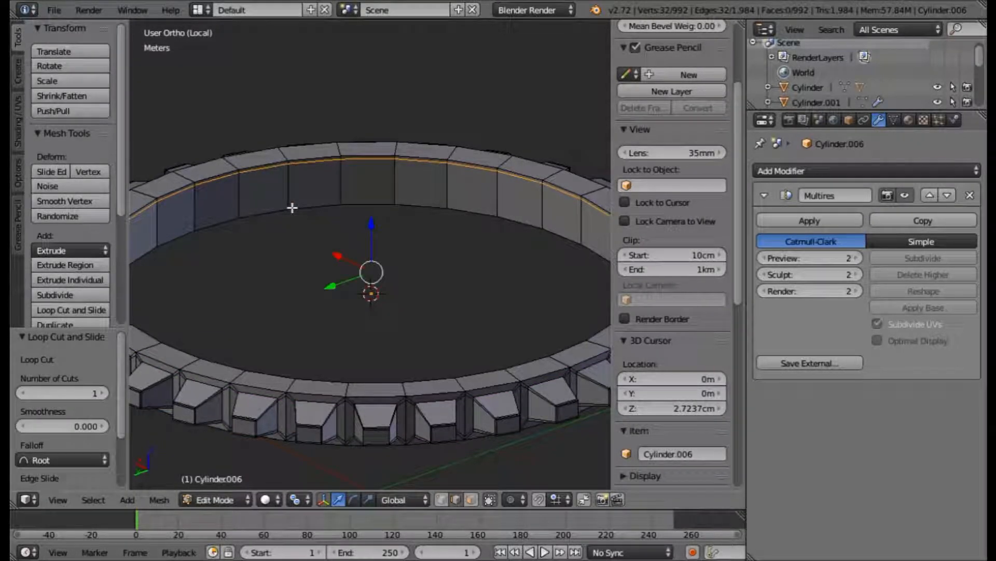
# Step: Add an edge loop close to the lower edge of the band's inner wall and check the smoothed ring outside mesh editing
pyautogui.hotkey('ctrl', 'r')
pyautogui.click(287, 207)
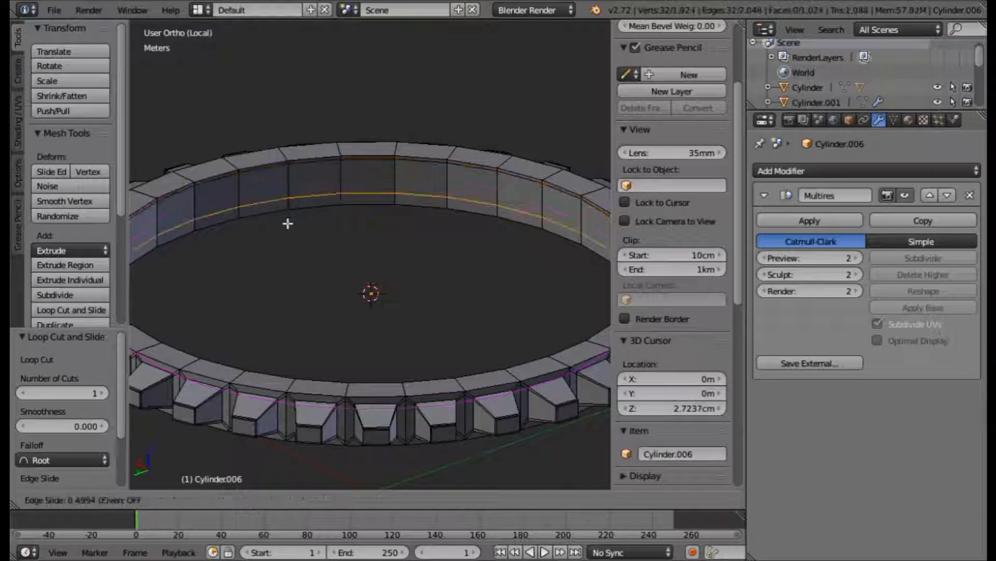
pyautogui.click(287, 226)
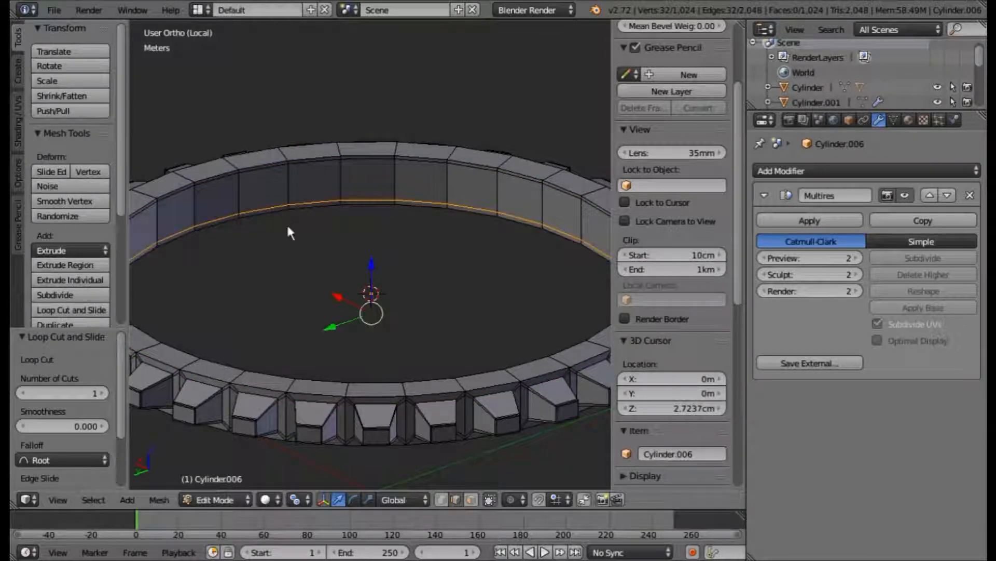
pyautogui.press('Tab')
pyautogui.scroll(-5, 288, 223)
pyautogui.moveTo(290, 265); pyautogui.dragTo(260, 300, button='middle')
pyautogui.scroll(6, 260, 294)
pyautogui.keyDown('shift'); pyautogui.moveTo(318, 264); pyautogui.dragTo(331, 262, button='middle'); pyautogui.keyUp('shift')
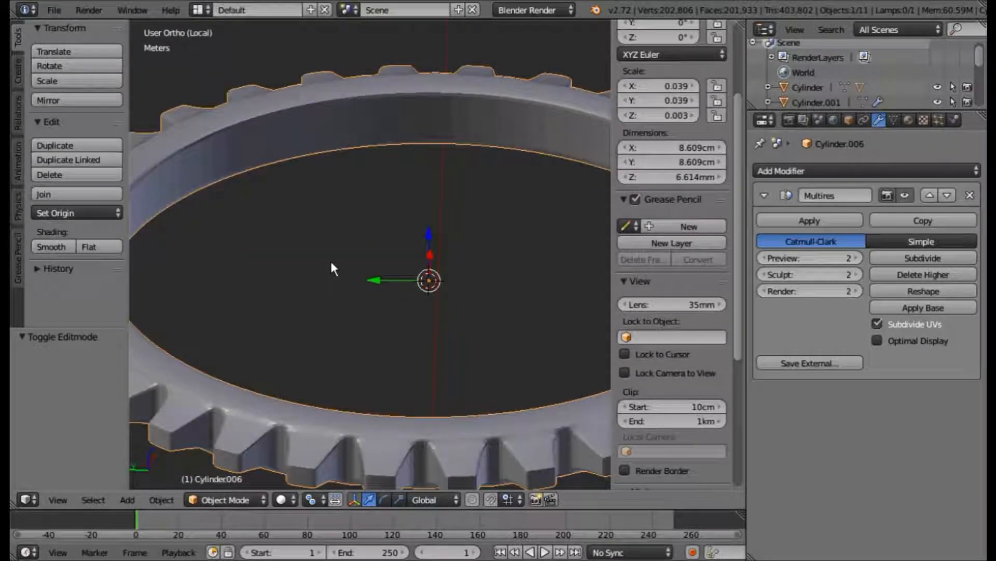
pyautogui.scroll(-2, 333, 268)
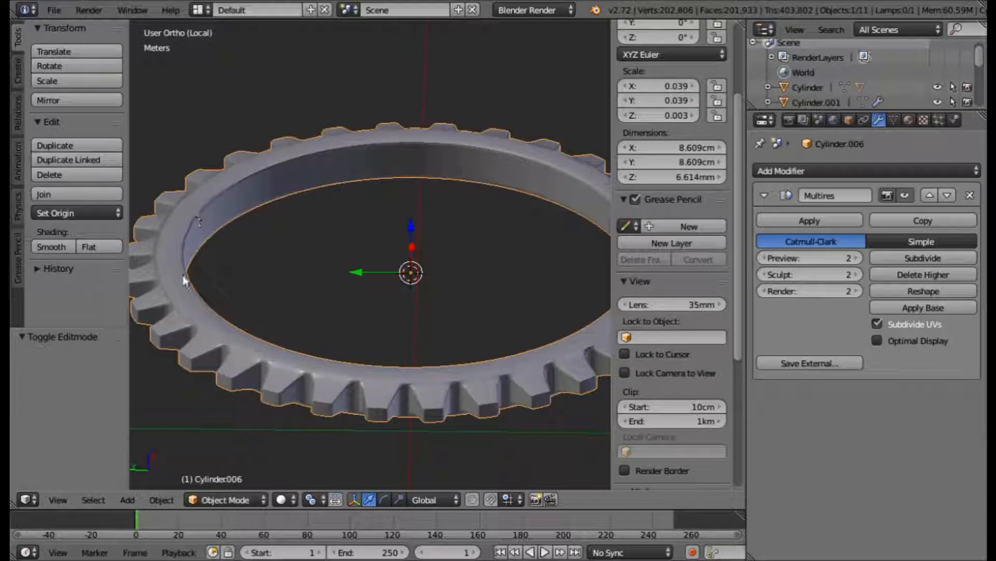
# Step: Add an edge loop around the ring's flat upper face, slid toward its inner edge, and return from local view in Object Mode
pyautogui.press('Tab')
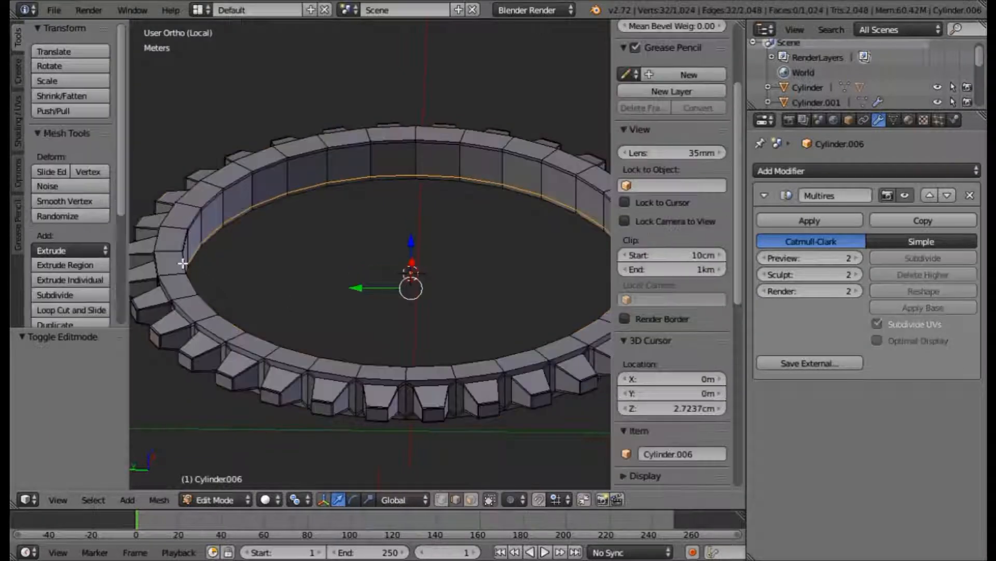
pyautogui.scroll(3, 188, 311)
pyautogui.keyDown('shift'); pyautogui.moveTo(188, 311); pyautogui.dragTo(332, 317, button='middle'); pyautogui.keyUp('shift')
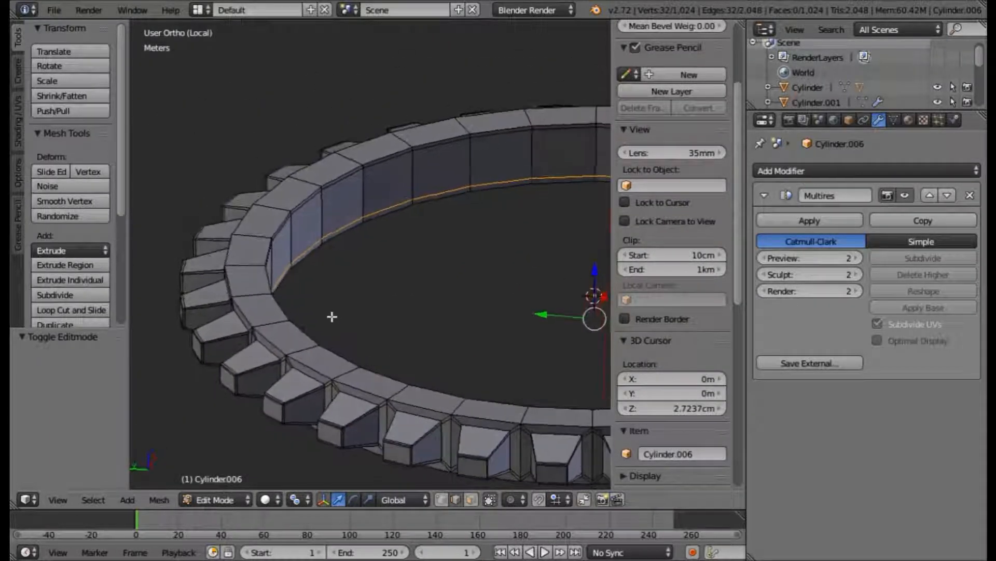
pyautogui.hotkey('ctrl', 'r')
pyautogui.click(318, 351)
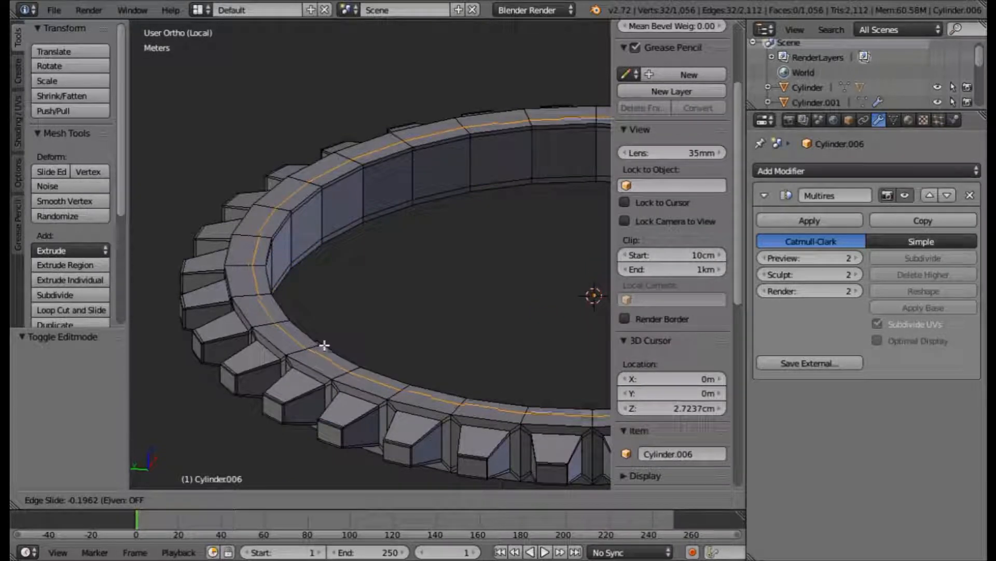
pyautogui.click(327, 342)
pyautogui.press('Tab')
pyautogui.scroll(-3, 326, 341)
pyautogui.moveTo(326, 340); pyautogui.dragTo(371, 292, button='middle')
pyautogui.press('KP_Divide')
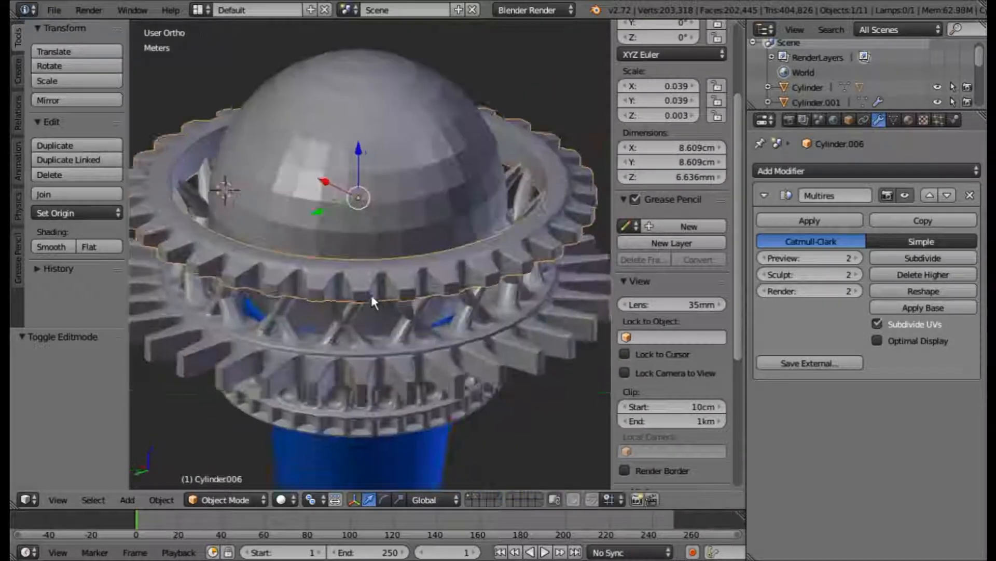
# Step: Add an edge loop around the ring's flat upper face, slid toward its outer edge
pyautogui.moveTo(427, 365); pyautogui.dragTo(308, 312, button='middle')
pyautogui.scroll(2, 311, 359)
pyautogui.press('Tab')
pyautogui.scroll(3, 307, 298)
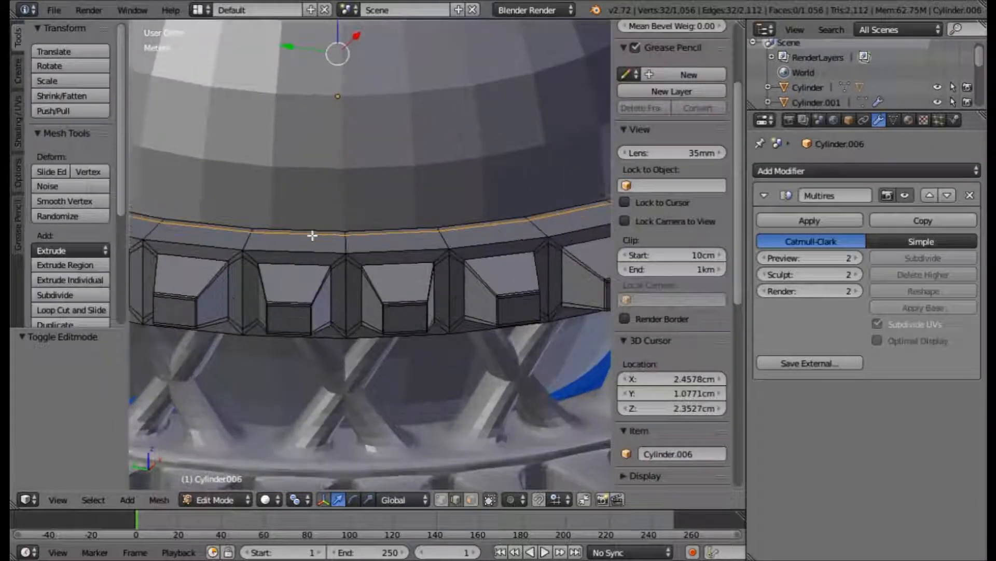
pyautogui.moveTo(355, 278); pyautogui.dragTo(347, 253, button='middle')
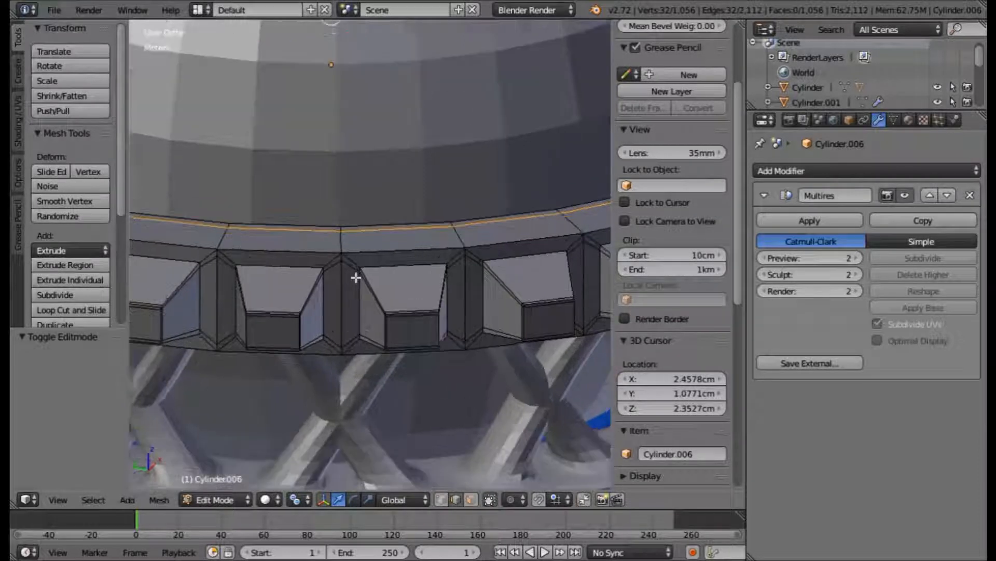
pyautogui.hotkey('ctrl', 'r')
pyautogui.click(341, 246)
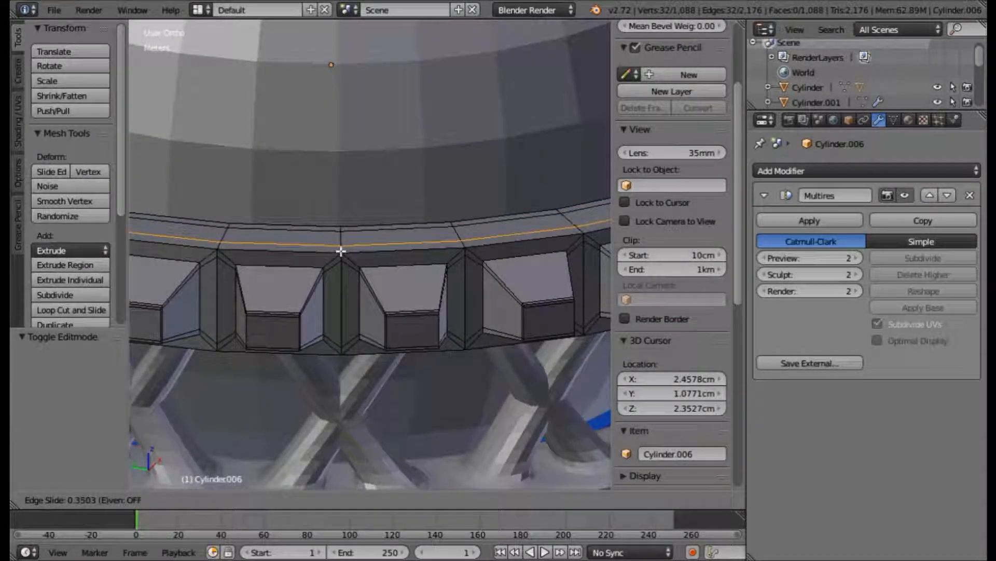
pyautogui.click(341, 248)
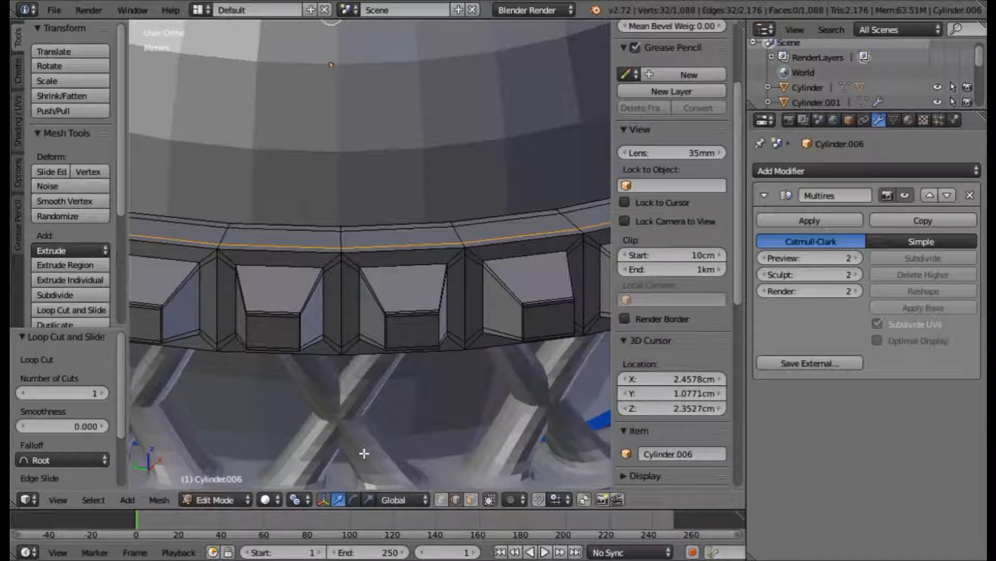
# Step: Extrude the ring's upper face loop upward into a raised lip and lower its top faces by 0.937 mm
pyautogui.click(471, 500)
pyautogui.scroll(-4, 672, 260)
pyautogui.keyDown('alt'); pyautogui.rightClick(343, 242); pyautogui.keyUp('alt')
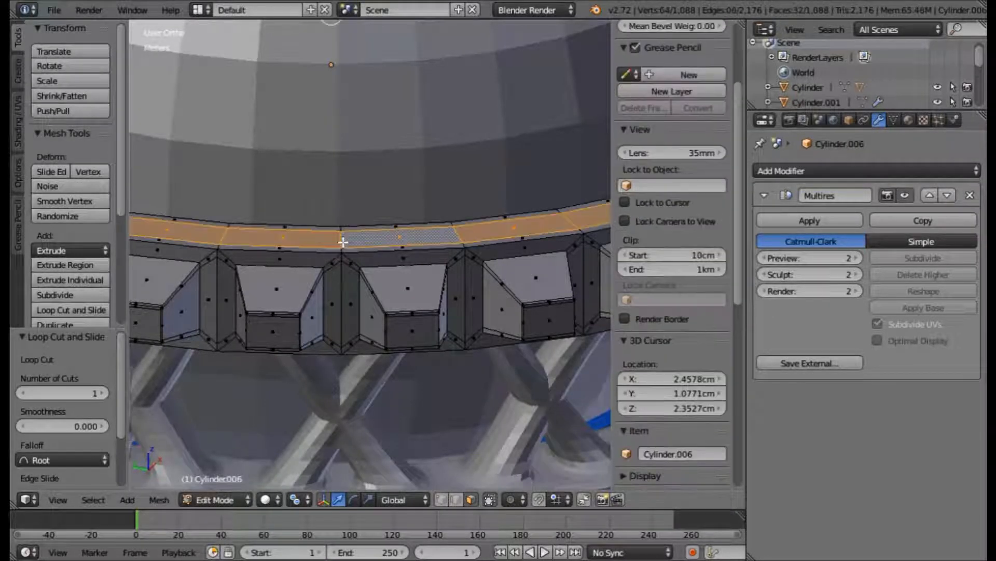
pyautogui.scroll(-4, 343, 242)
pyautogui.keyDown('shift'); pyautogui.moveTo(340, 271); pyautogui.dragTo(410, 292, button='middle'); pyautogui.keyUp('shift')
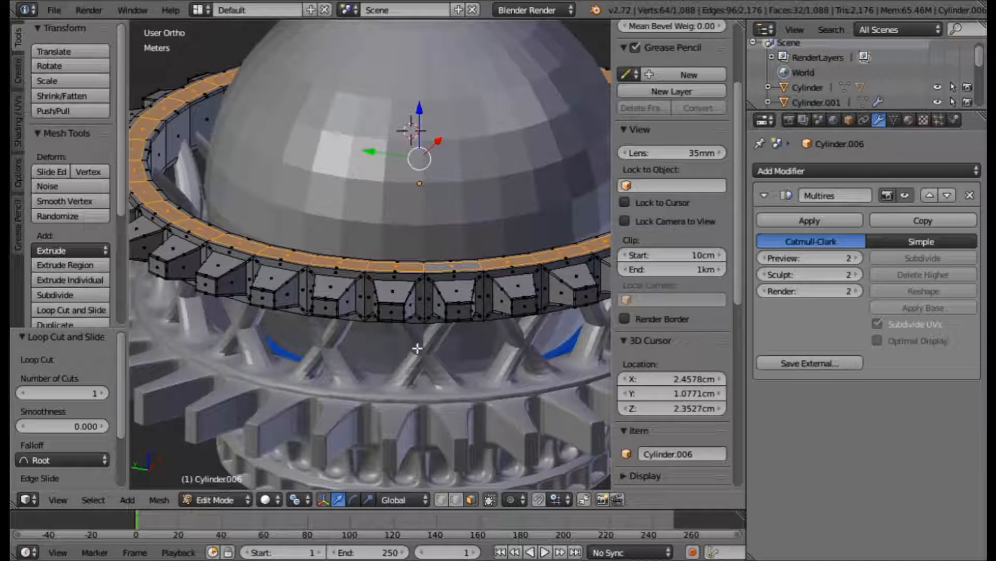
pyautogui.moveTo(444, 322); pyautogui.dragTo(451, 330, button='middle')
pyautogui.press('e')
pyautogui.rightClick(451, 329)
pyautogui.moveTo(417, 113); pyautogui.dragTo(416, 100)
pyautogui.press('Tab')
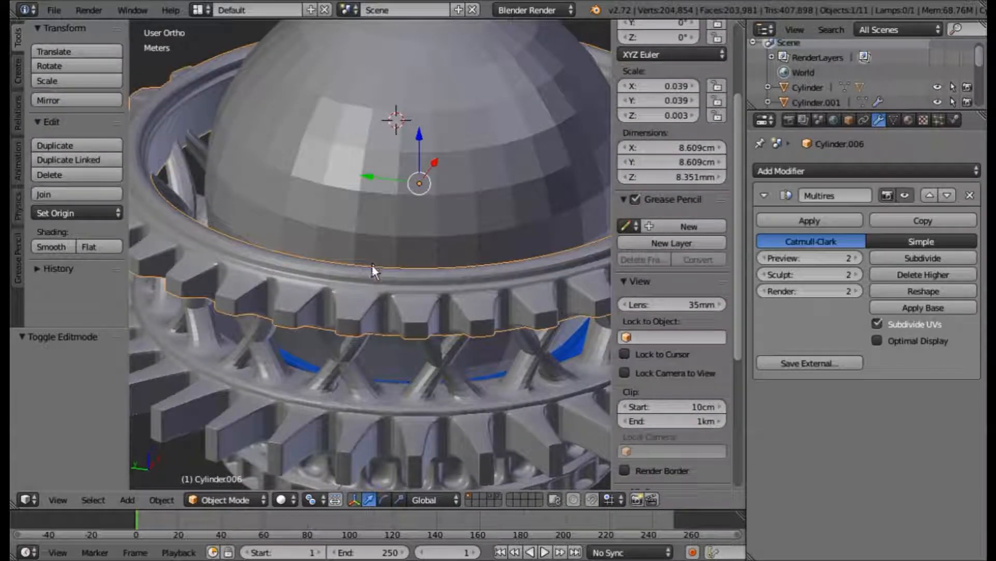
pyautogui.press('Tab')
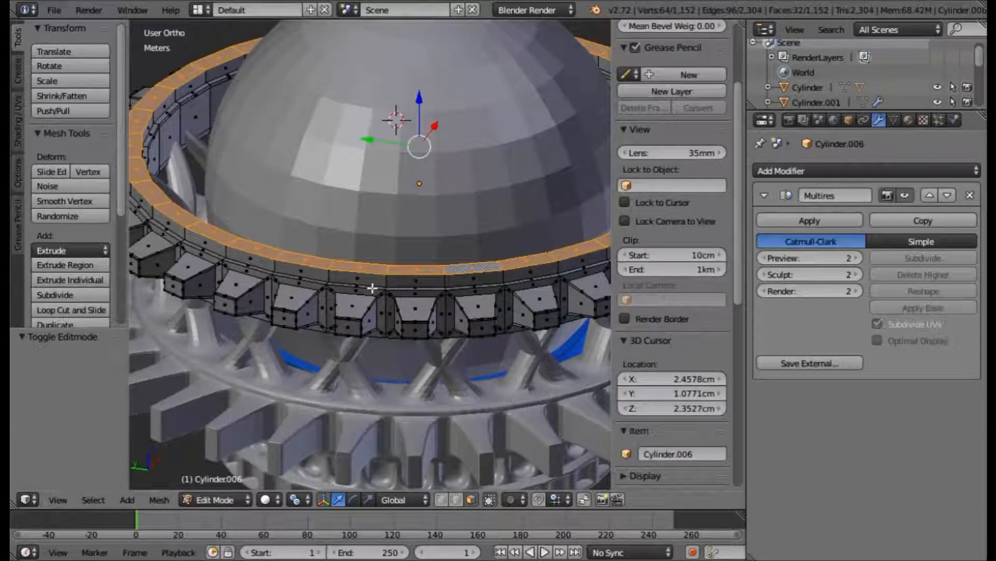
pyautogui.moveTo(424, 95); pyautogui.dragTo(420, 106)
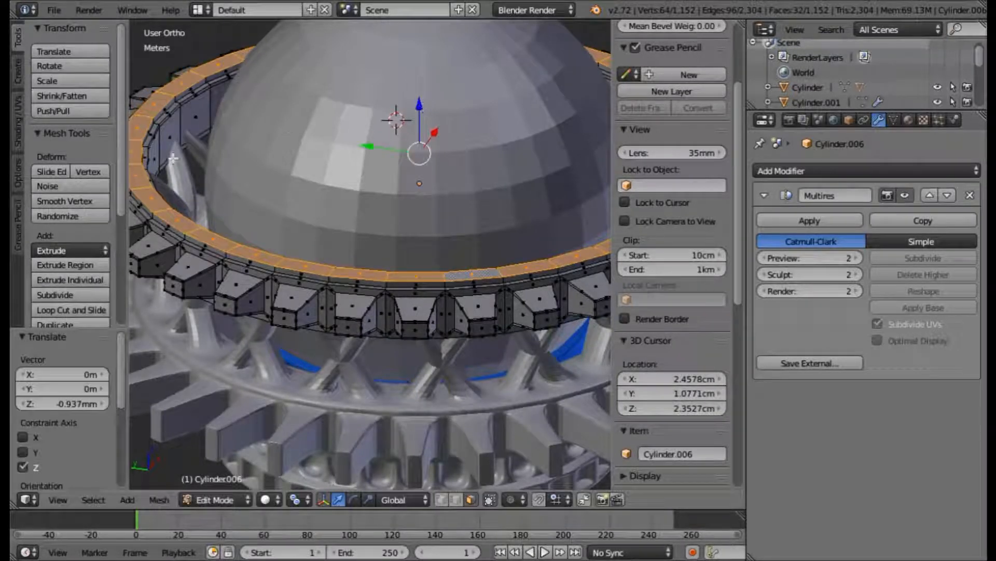
# Step: Extrude the lip's top faces individually and scale each inward to leave borders between them, checking the smoothed ring
pyautogui.click(80, 281)
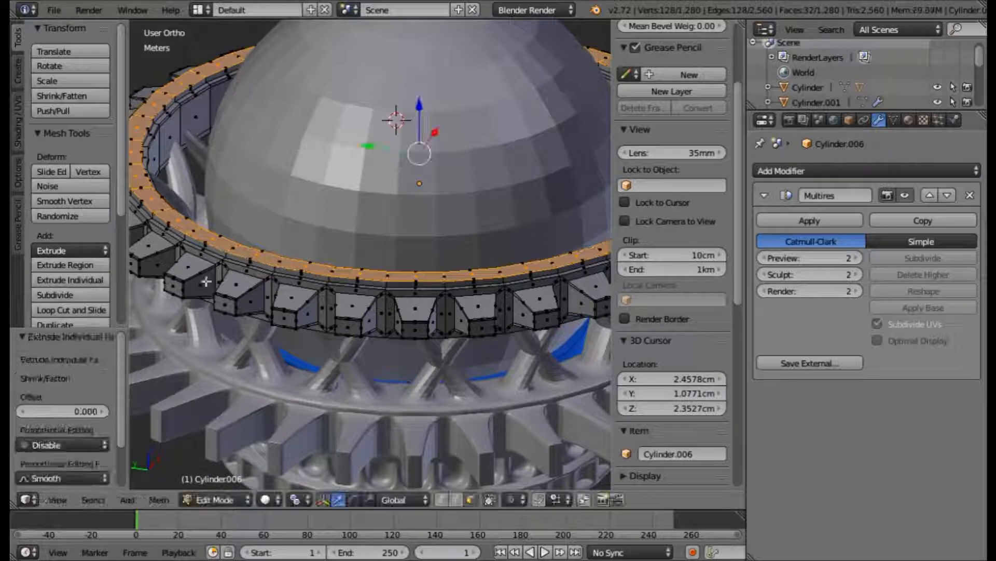
pyautogui.press('s')
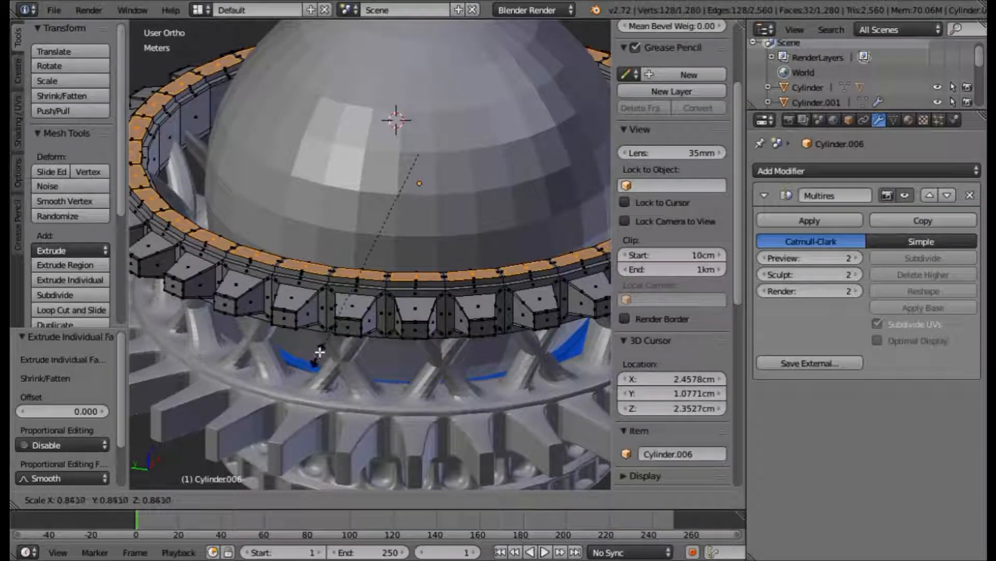
pyautogui.click(330, 323)
pyautogui.press('Tab')
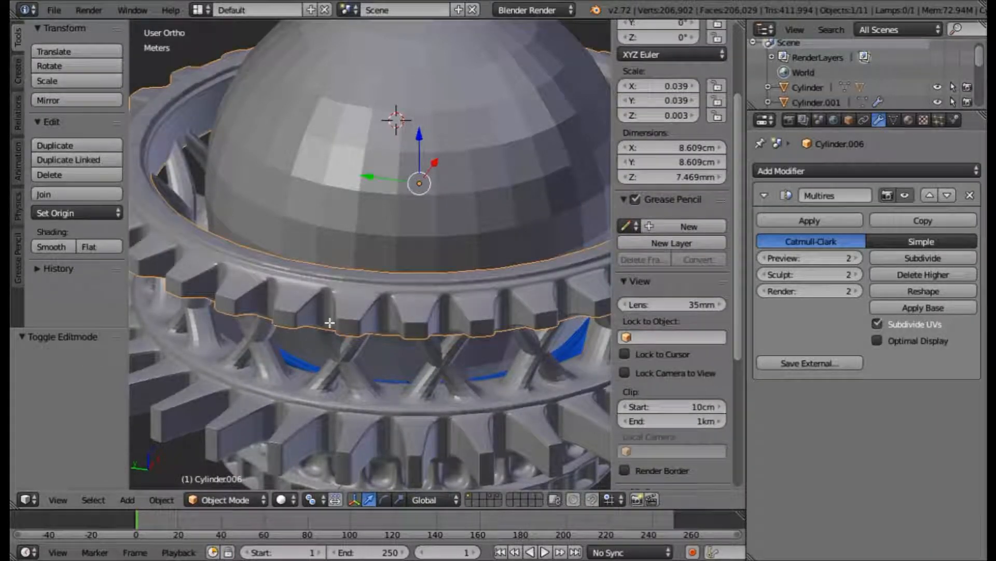
# Step: Extrude the inset top faces again and lower them to sink separate recesses into the lip around the ring
pyautogui.press('Tab')
pyautogui.press('e')
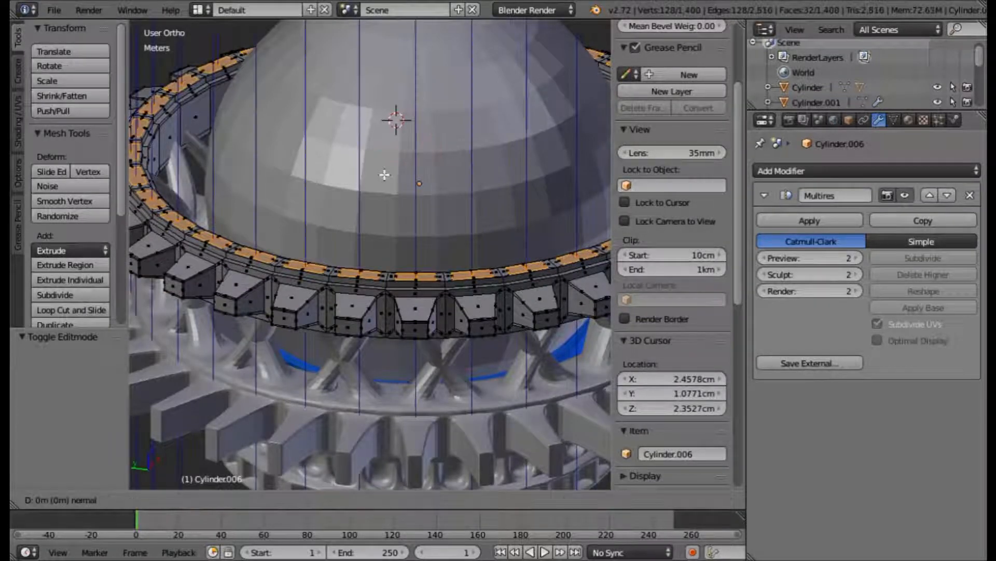
pyautogui.rightClick(384, 175)
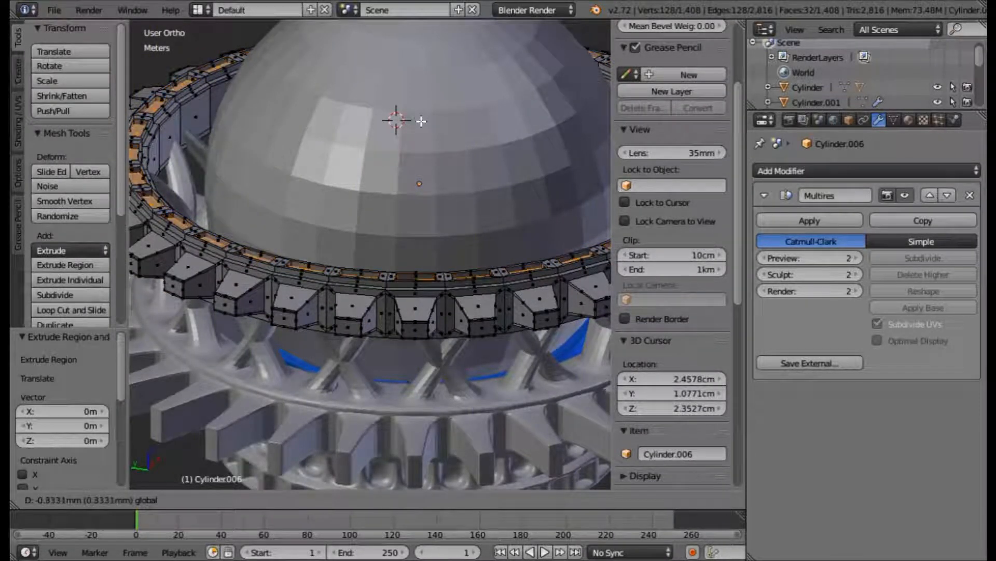
pyautogui.press('Tab')
pyautogui.moveTo(421, 127); pyautogui.dragTo(414, 160, button='middle')
pyautogui.scroll(2, 391, 279)
pyautogui.scroll(1, 391, 279)
pyautogui.press('Tab')
pyautogui.scroll(7, 414, 160)
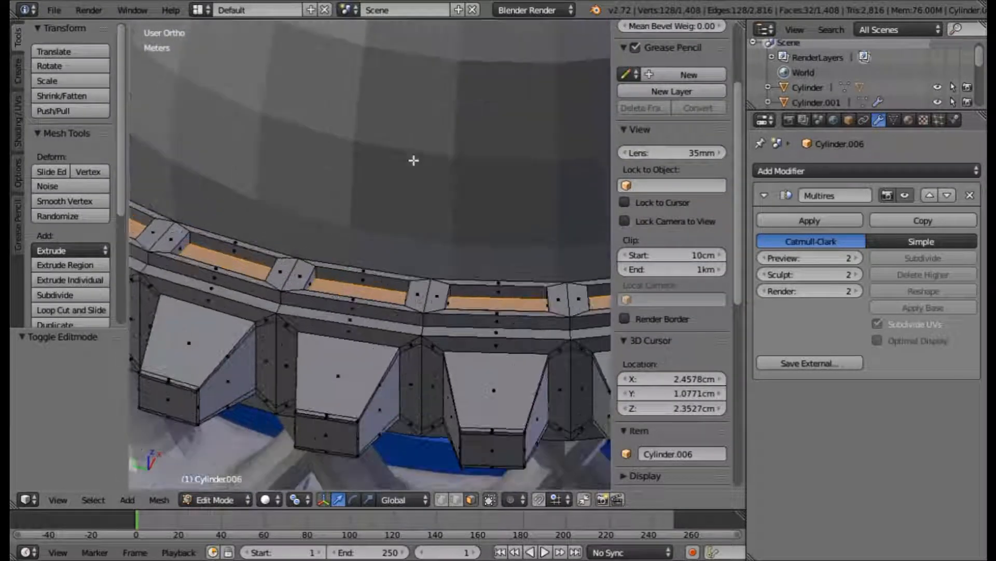
pyautogui.scroll(-5, 414, 160)
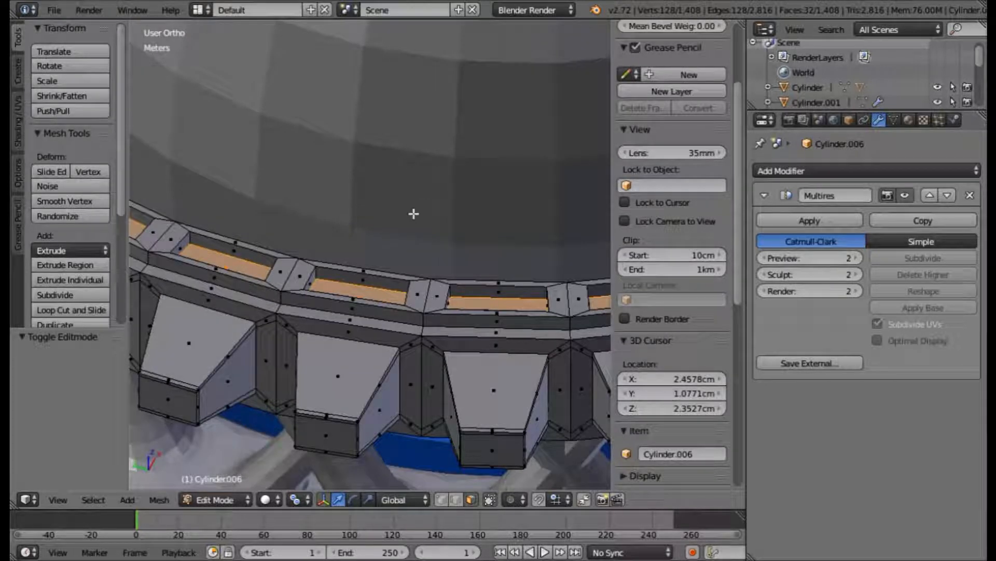
# Step: Try extruding the recess floors again with a slight inward scale, and undo it after checking the smoothed ring
pyautogui.press('e')
pyautogui.rightClick(432, 353)
pyautogui.press('s')
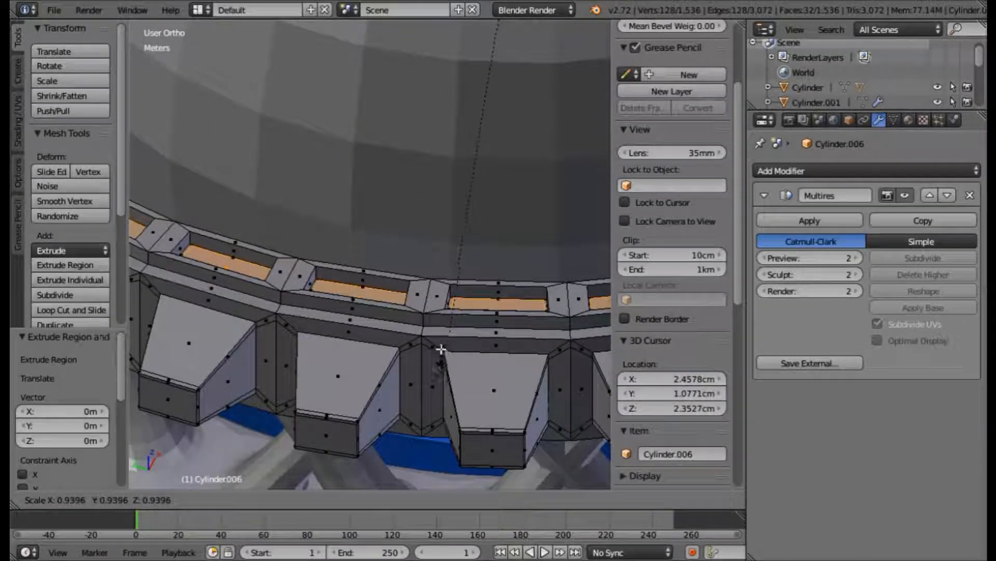
pyautogui.click(436, 327)
pyautogui.press('Tab')
pyautogui.scroll(-4, 435, 327)
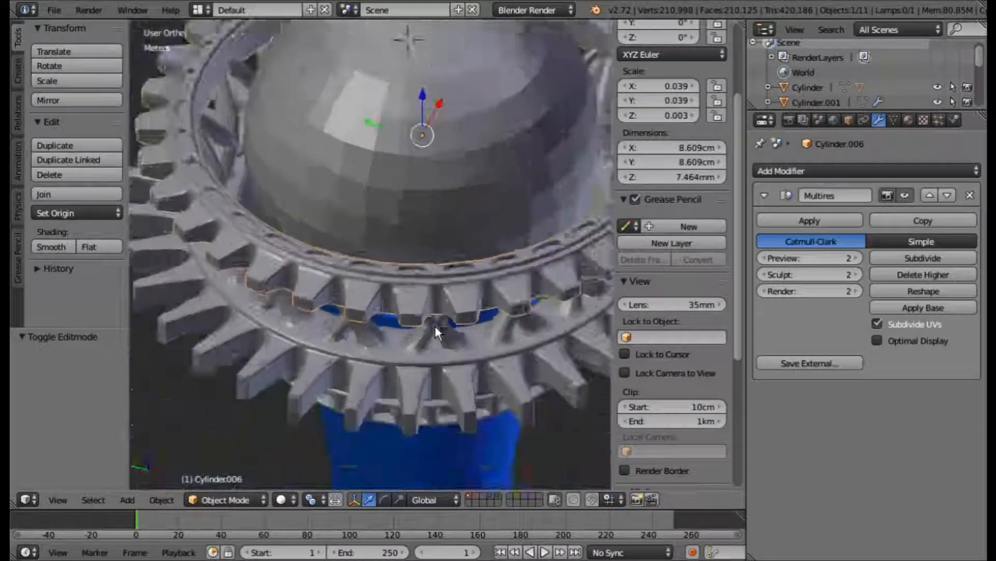
pyautogui.scroll(-2, 435, 326)
pyautogui.hotkey('ctrl', 'z')
pyautogui.scroll(1, 434, 326)
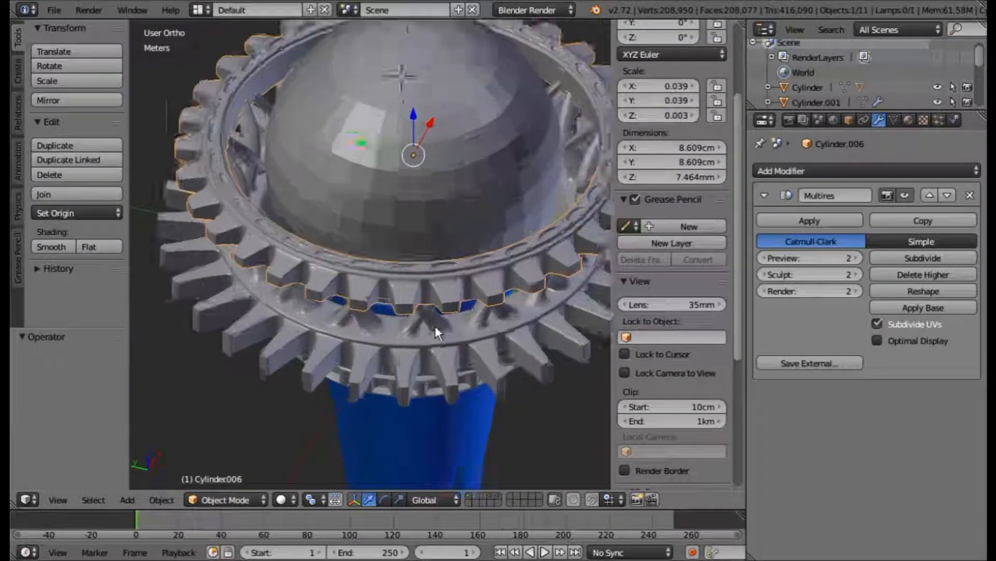
# Step: Raise the recess floor faces by 0.616 mm along Z and check the smoothed ring
pyautogui.scroll(2, 435, 325)
pyautogui.scroll(2, 435, 325)
pyautogui.press('Tab')
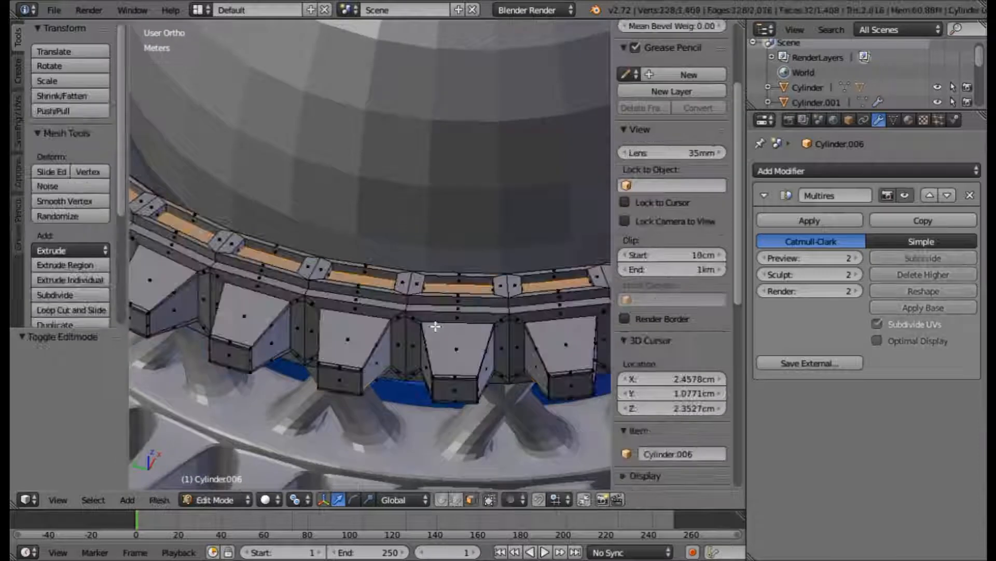
pyautogui.scroll(3, 435, 326)
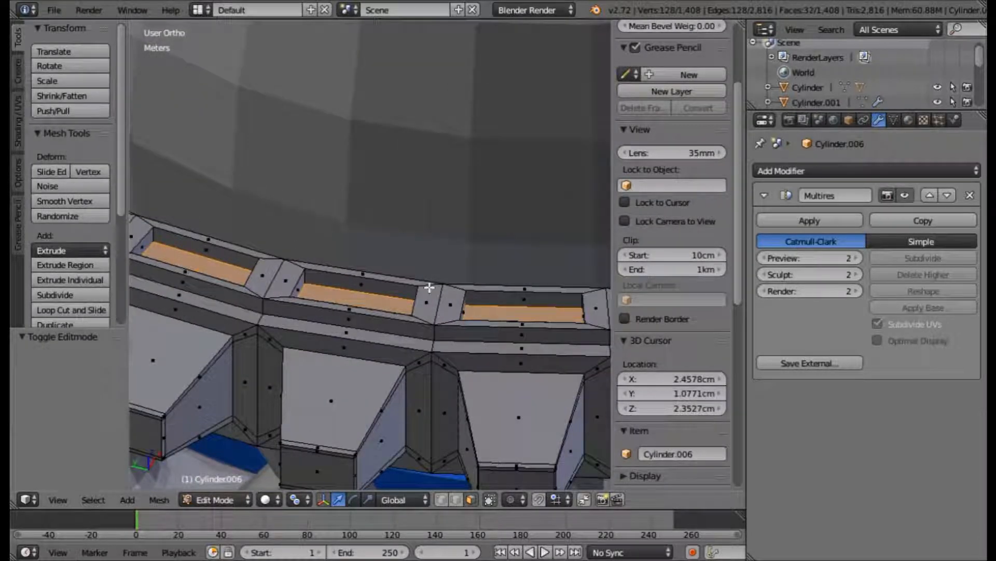
pyautogui.scroll(-3, 429, 287)
pyautogui.press('Tab')
pyautogui.press('Tab')
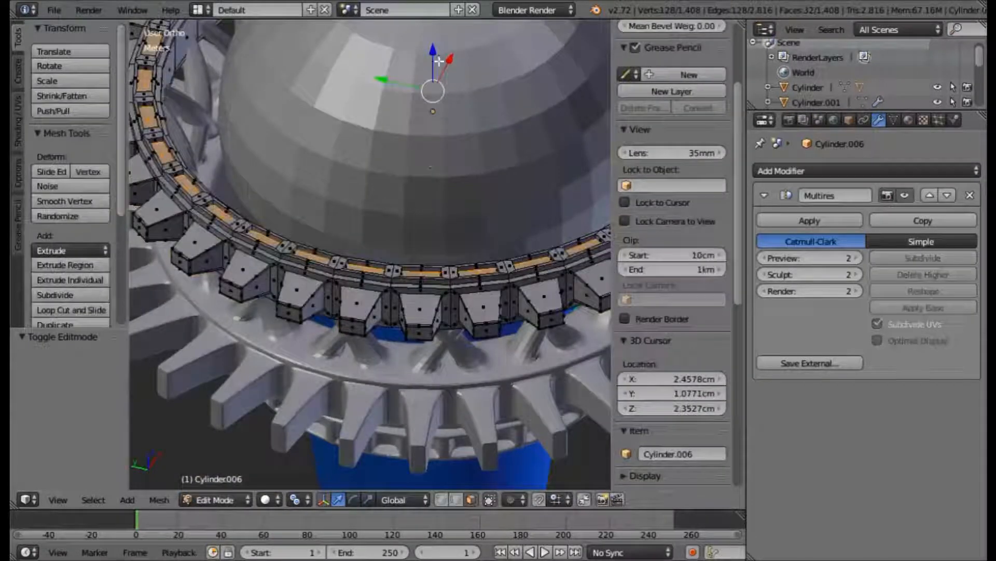
pyautogui.moveTo(435, 58); pyautogui.dragTo(435, 55)
pyautogui.scroll(2, 381, 240)
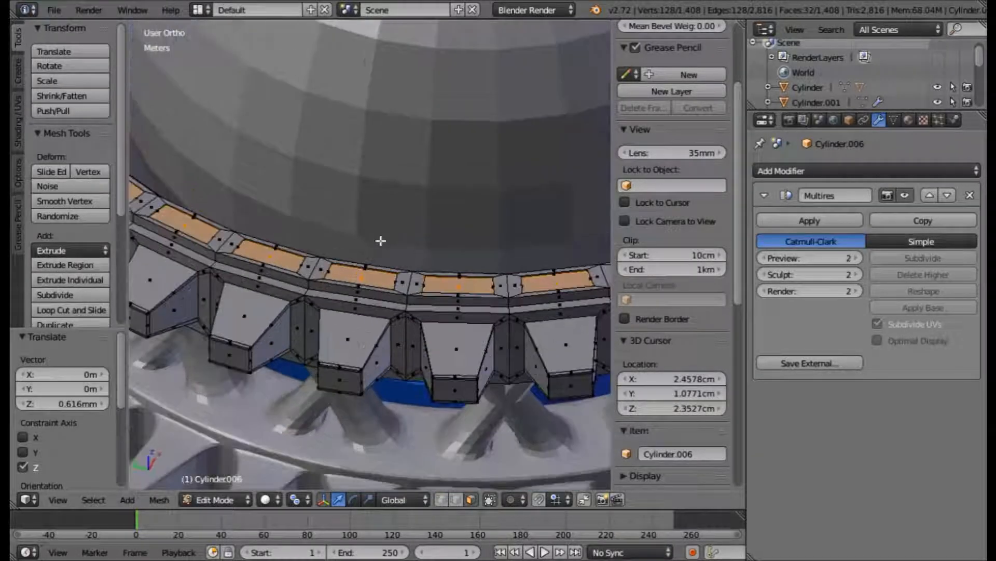
pyautogui.press('Tab')
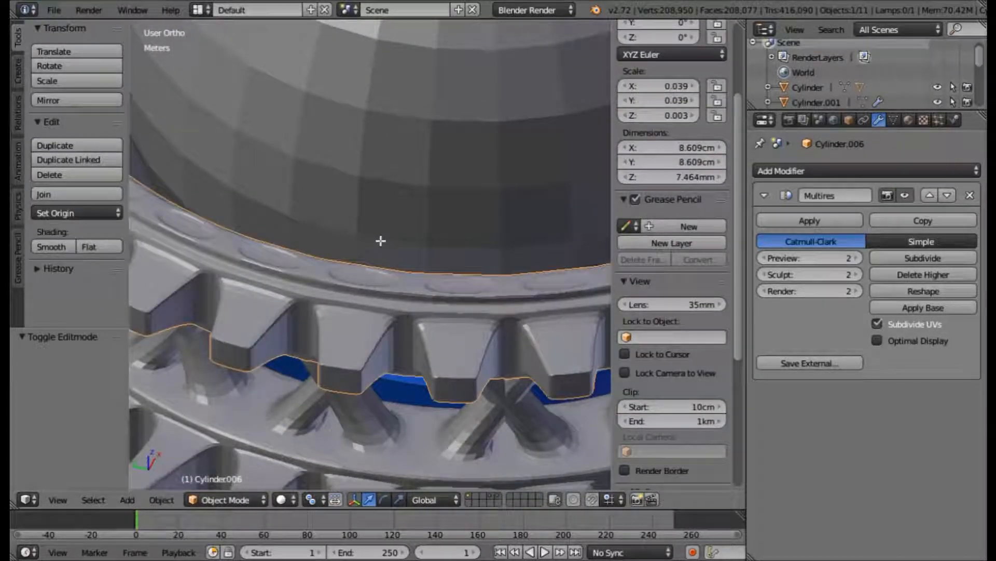
# Step: Extrude the raised inset faces once more, lower them into shallow recesses, and check the smoothed result
pyautogui.press('Tab')
pyautogui.press('e')
pyautogui.rightClick(381, 241)
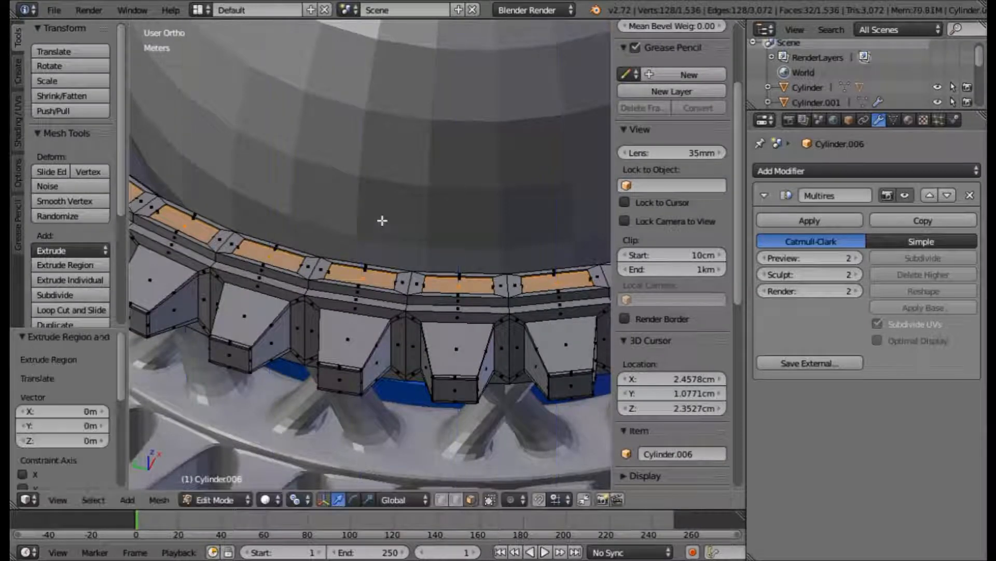
pyautogui.scroll(-3, 404, 107)
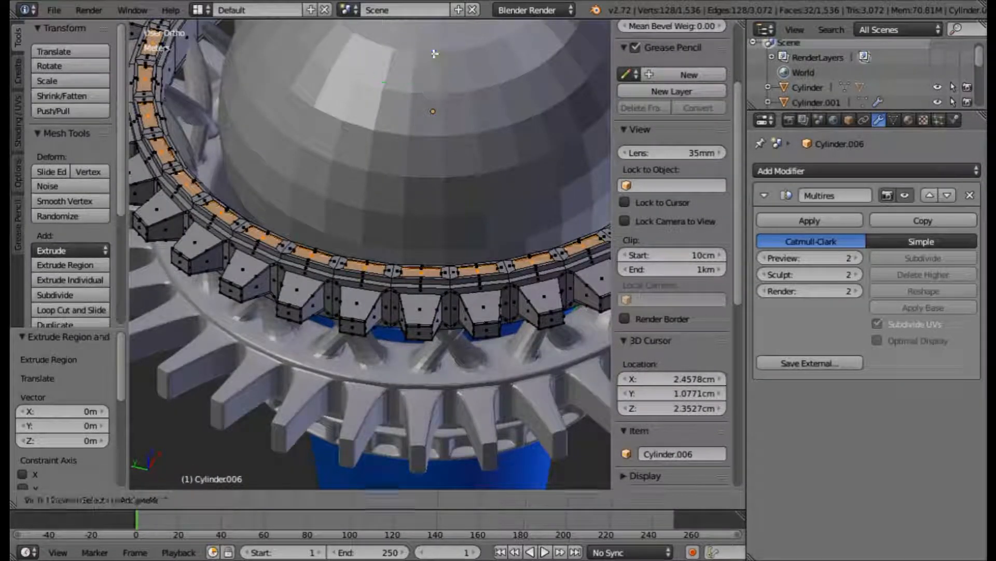
pyautogui.press('Tab')
pyautogui.scroll(5, 434, 57)
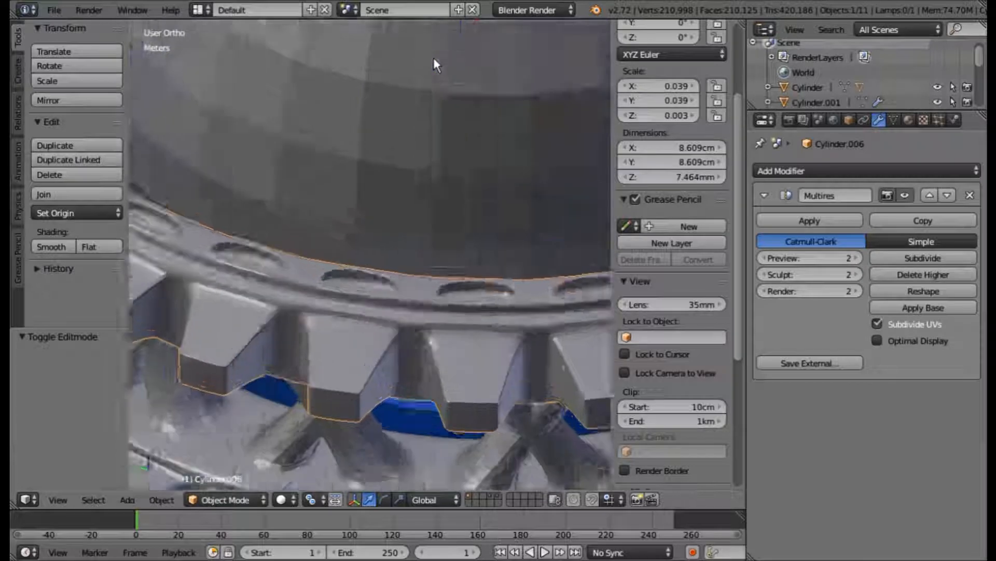
pyautogui.scroll(-5, 420, 148)
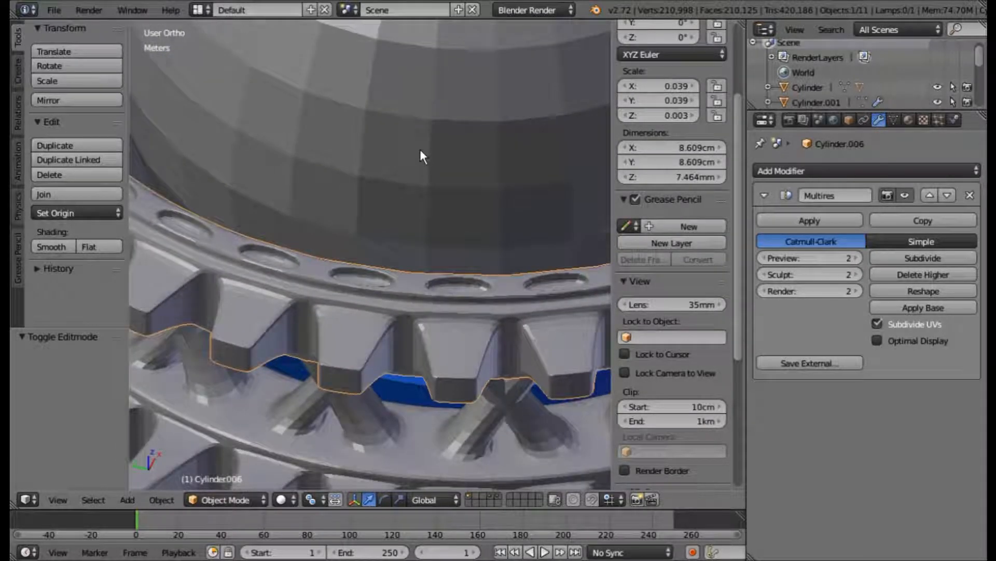
# Step: Examine the recessed ring up close and the whole torch from the front and several angles
pyautogui.moveTo(477, 194); pyautogui.dragTo(431, 235, button='middle')
pyautogui.press('Tab')
pyautogui.press('Tab')
pyautogui.scroll(-5, 431, 234)
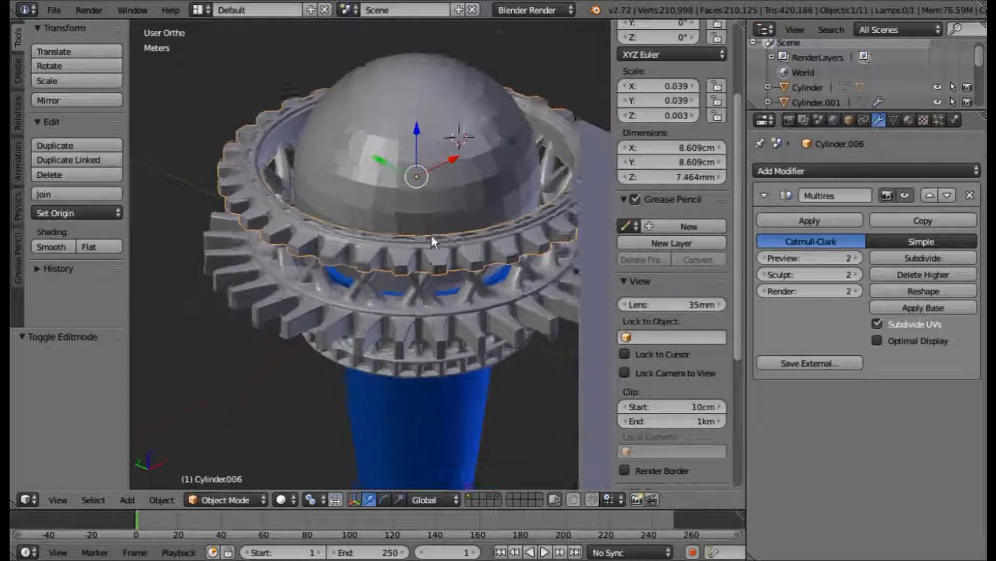
pyautogui.moveTo(431, 235); pyautogui.dragTo(219, 205, button='middle')
pyautogui.scroll(-3, 219, 204)
pyautogui.moveTo(320, 313); pyautogui.dragTo(299, 286, button='middle')
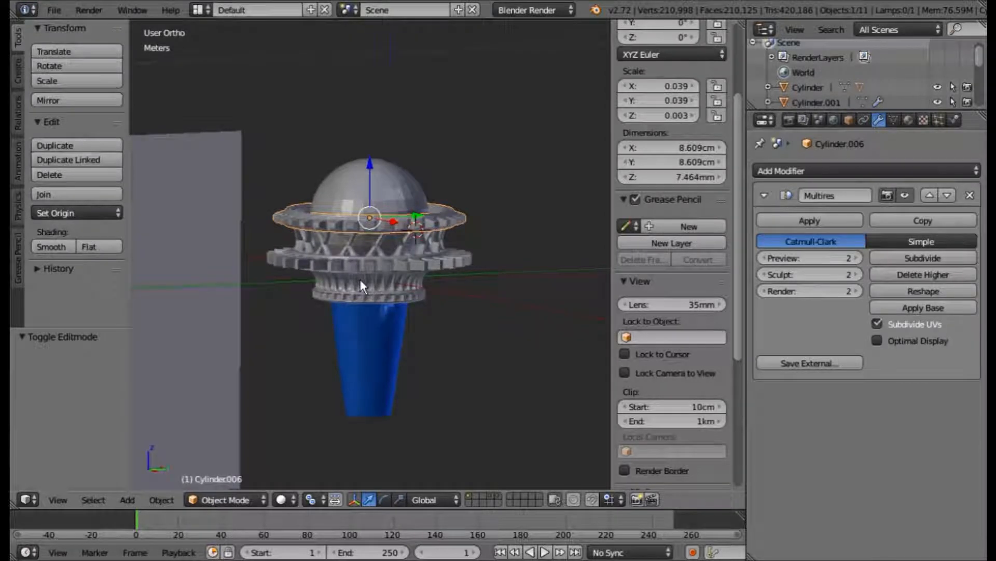
pyautogui.press('KP_1')
pyautogui.scroll(4, 372, 239)
pyautogui.scroll(-3, 375, 241)
pyautogui.moveTo(561, 316); pyautogui.dragTo(432, 320, button='middle')
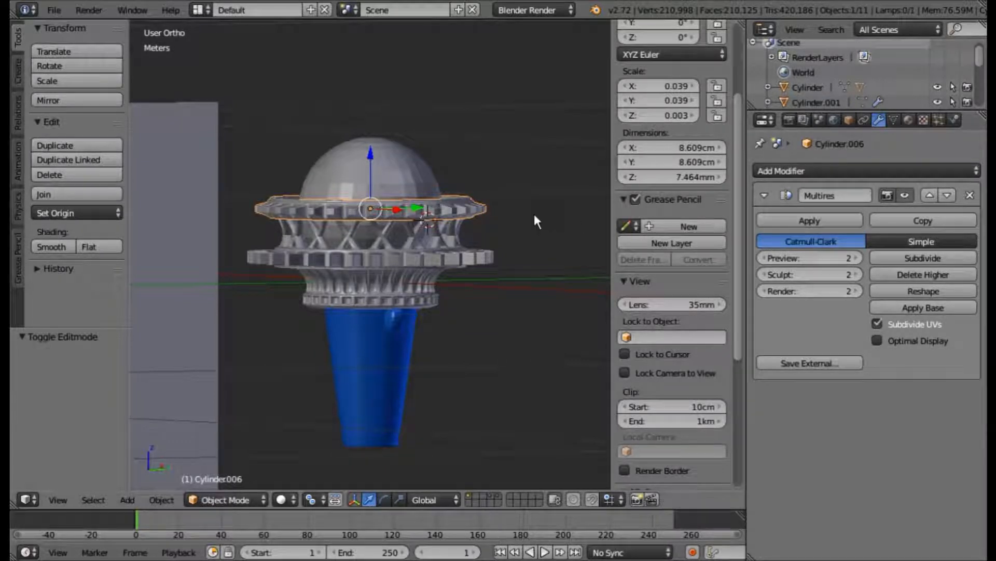
pyautogui.scroll(1, 474, 227)
pyautogui.moveTo(473, 227); pyautogui.dragTo(445, 254, button='middle')
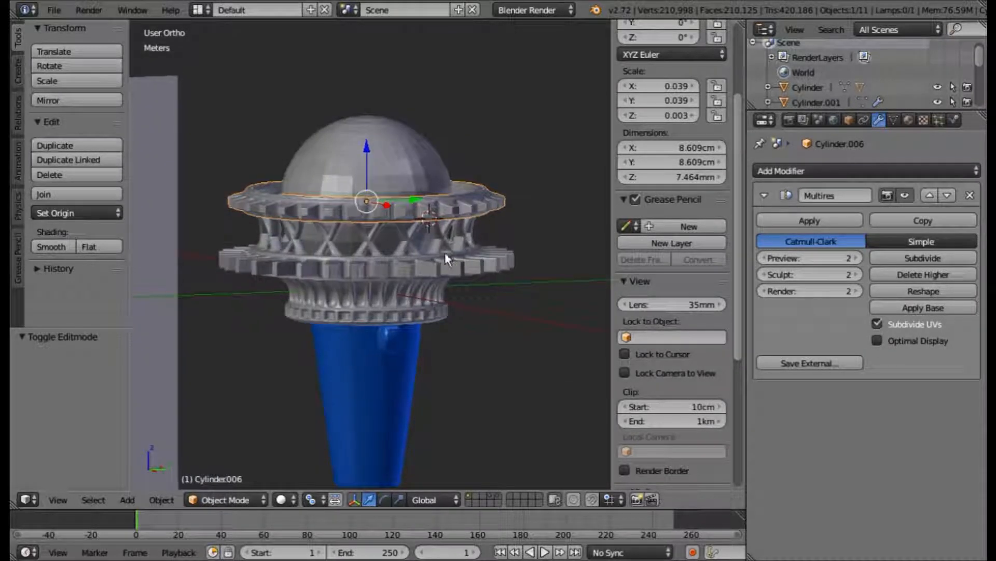
# Step: Select the upper toothed ring, the latticed middle section and the lowest ring together, and duplicate them in place
pyautogui.rightClick(446, 253)
pyautogui.rightClick(445, 228)
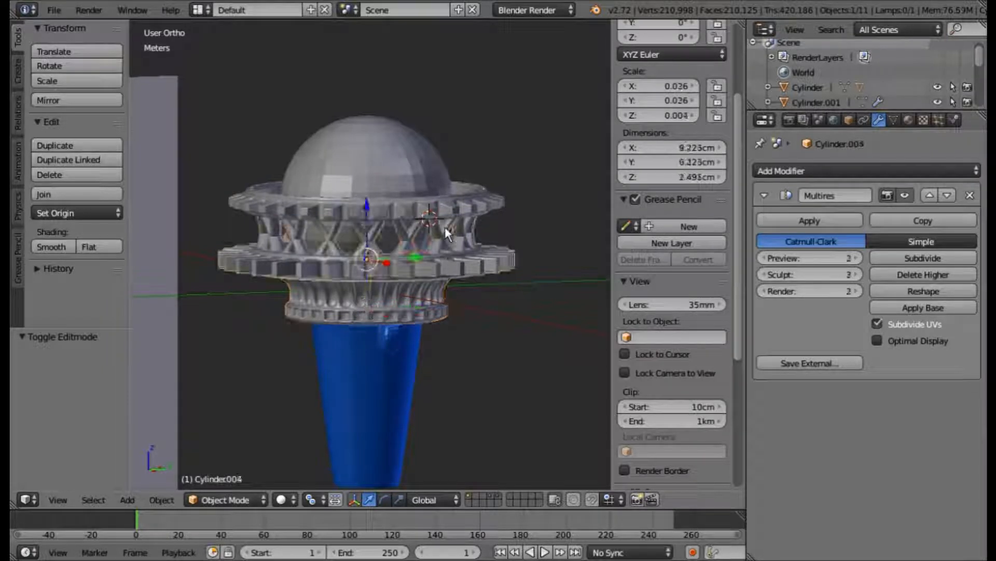
pyautogui.keyDown('shift'); pyautogui.rightClick(447, 207); pyautogui.keyUp('shift')
pyautogui.keyDown('shift'); pyautogui.rightClick(437, 305); pyautogui.keyUp('shift')
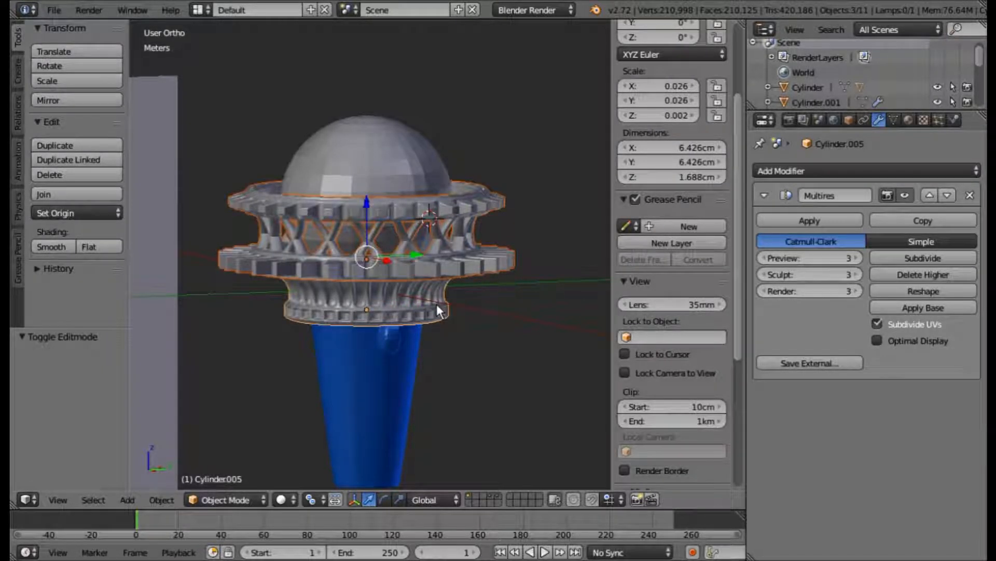
pyautogui.hotkey('shift', 'd')
pyautogui.rightClick(438, 306)
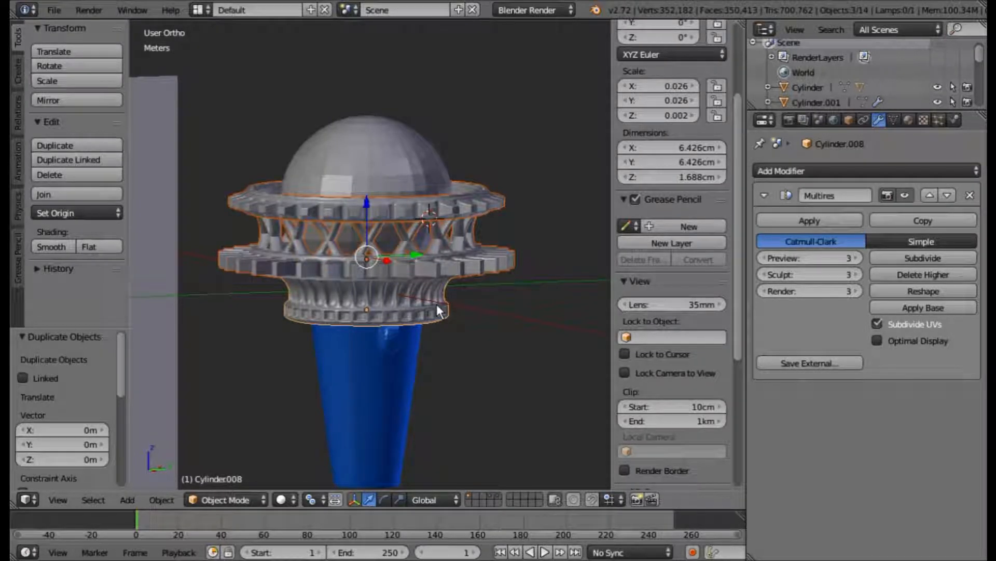
# Step: Move the duplicated ring parts to layer 3, inspect them there, and return to layer 1
pyautogui.press('m')
pyautogui.press('3')
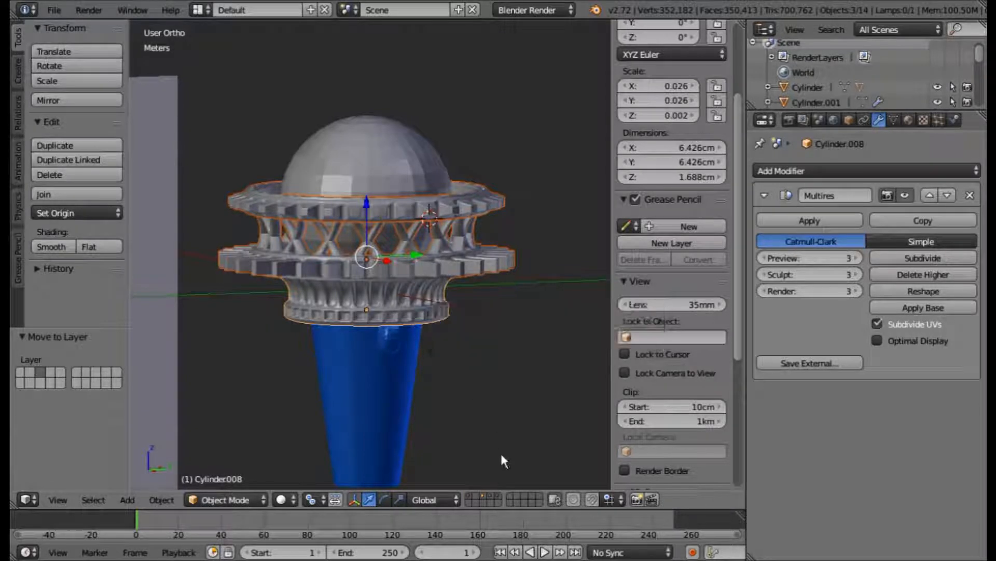
pyautogui.click(484, 497)
pyautogui.moveTo(471, 243); pyautogui.dragTo(410, 293, button='middle')
pyautogui.scroll(2, 409, 291)
pyautogui.moveTo(436, 339); pyautogui.dragTo(413, 255, button='middle')
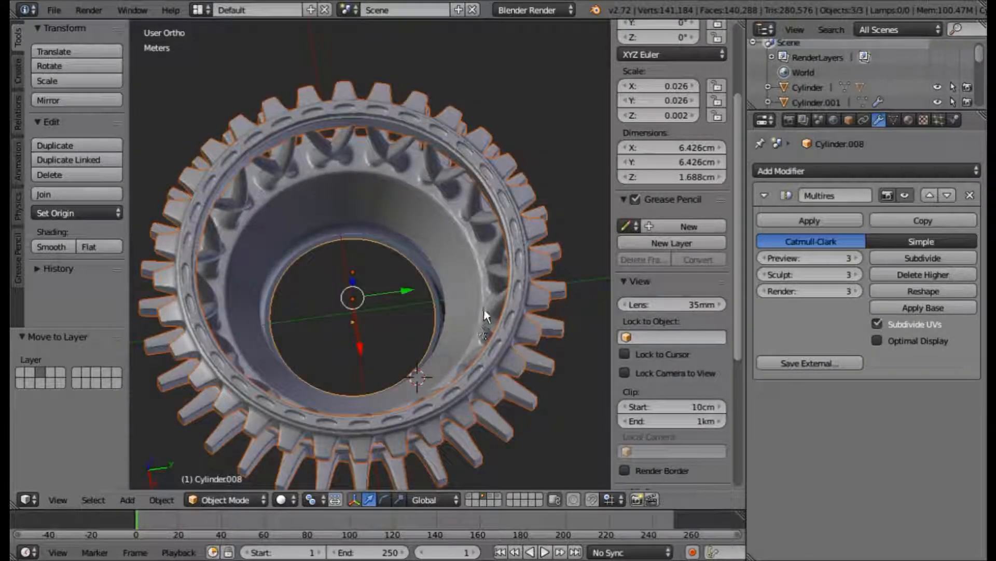
pyautogui.moveTo(491, 269); pyautogui.dragTo(501, 320, button='middle')
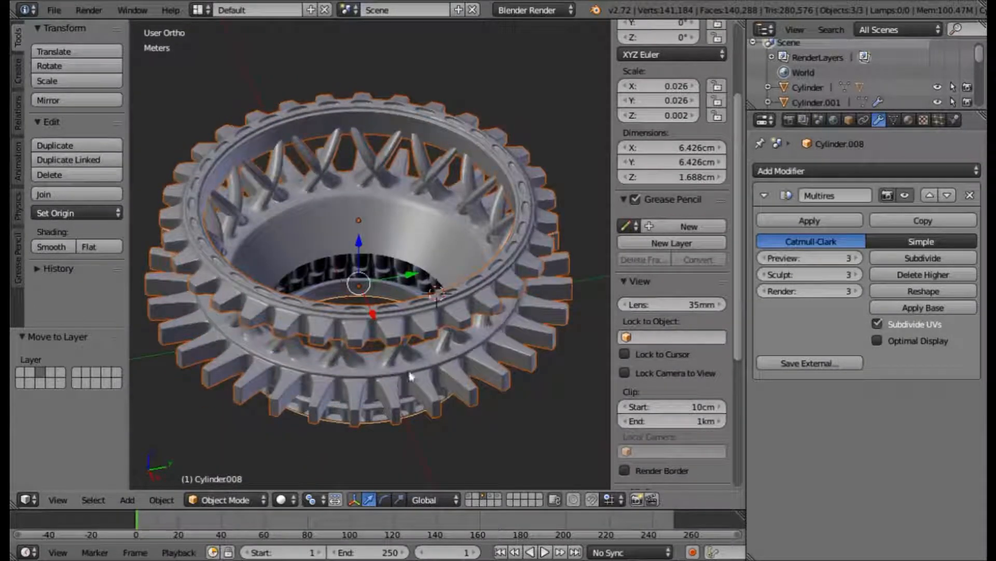
pyautogui.click(468, 495)
pyautogui.scroll(4, 335, 285)
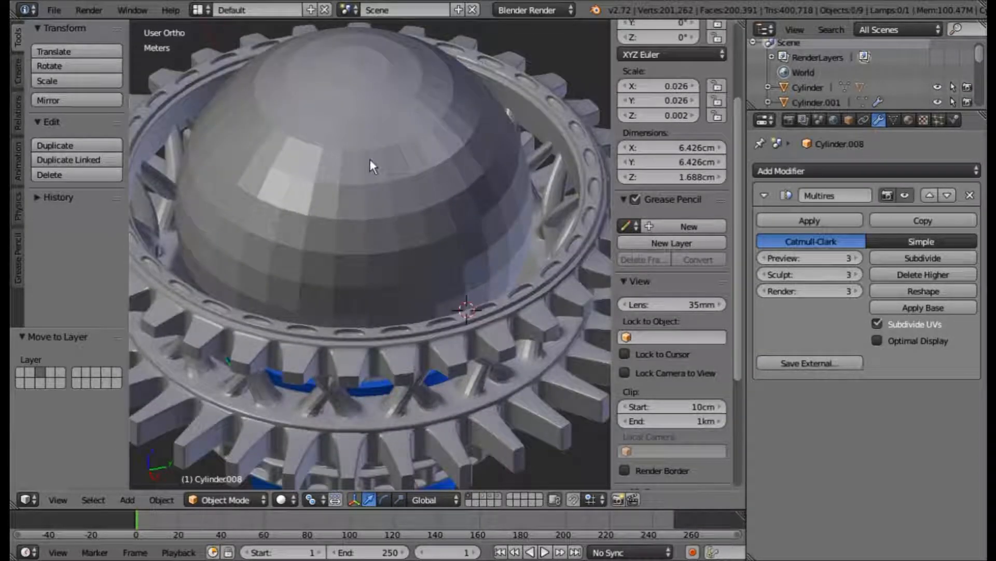
pyautogui.rightClick(369, 159)
pyautogui.scroll(-5, 370, 159)
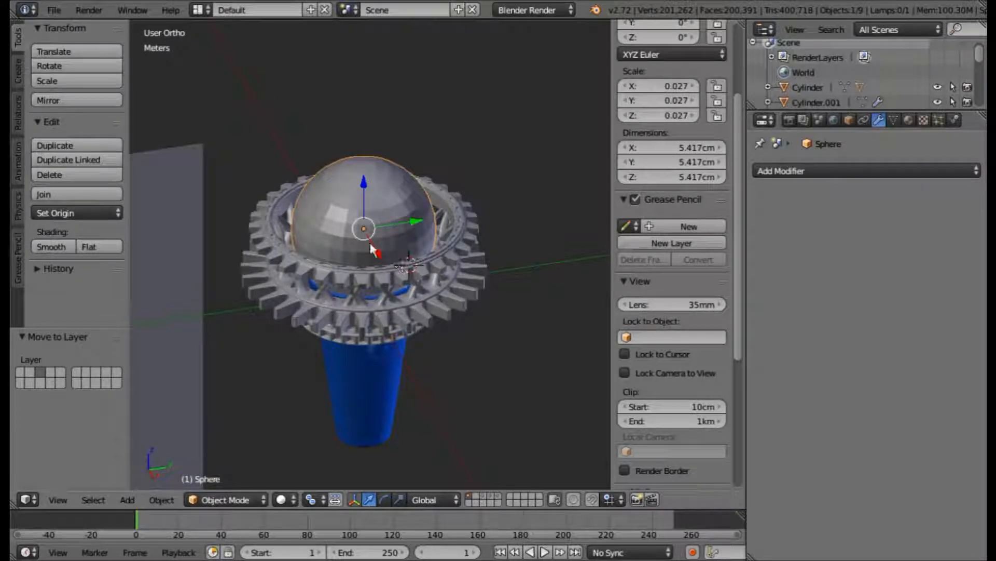
pyautogui.moveTo(372, 316); pyautogui.dragTo(379, 282, button='middle')
pyautogui.scroll(3, 374, 349)
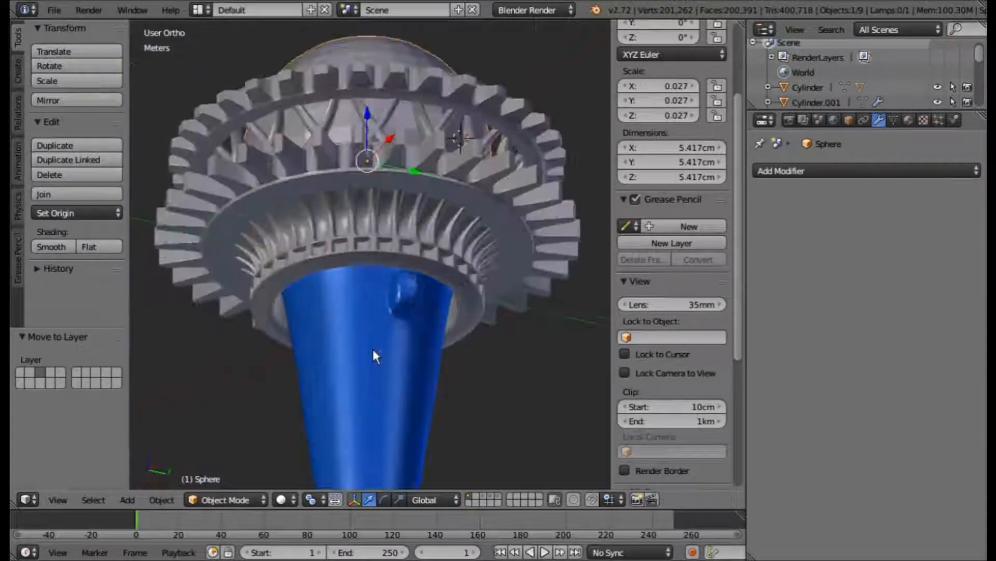
pyautogui.rightClick(371, 352)
pyautogui.keyDown('shift'); pyautogui.rightClick(373, 55); pyautogui.keyUp('shift')
pyautogui.scroll(-3, 372, 47)
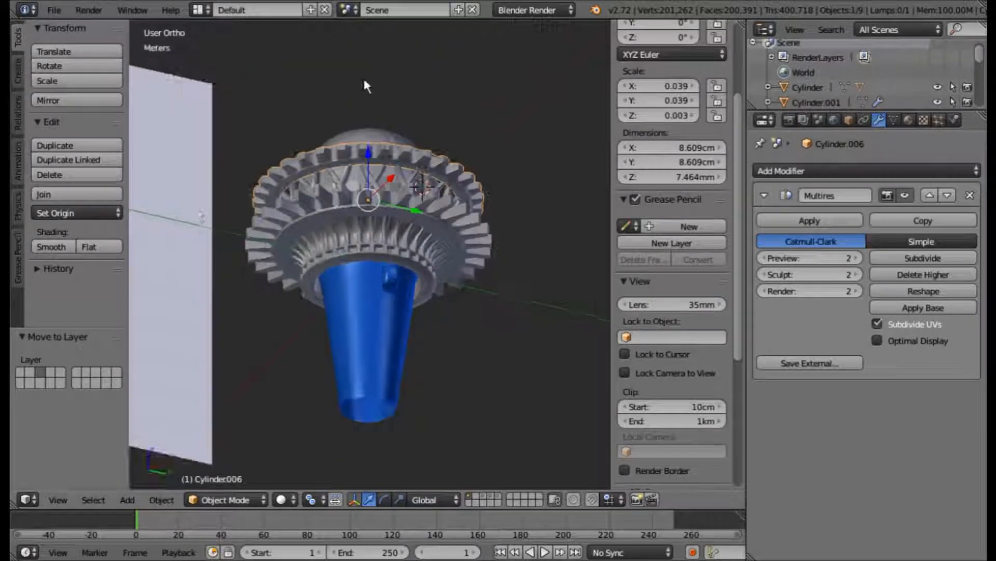
# Step: Move the reference drawing plane to layer 6
pyautogui.rightClick(189, 205)
pyautogui.moveTo(189, 205); pyautogui.dragTo(308, 350, button='middle')
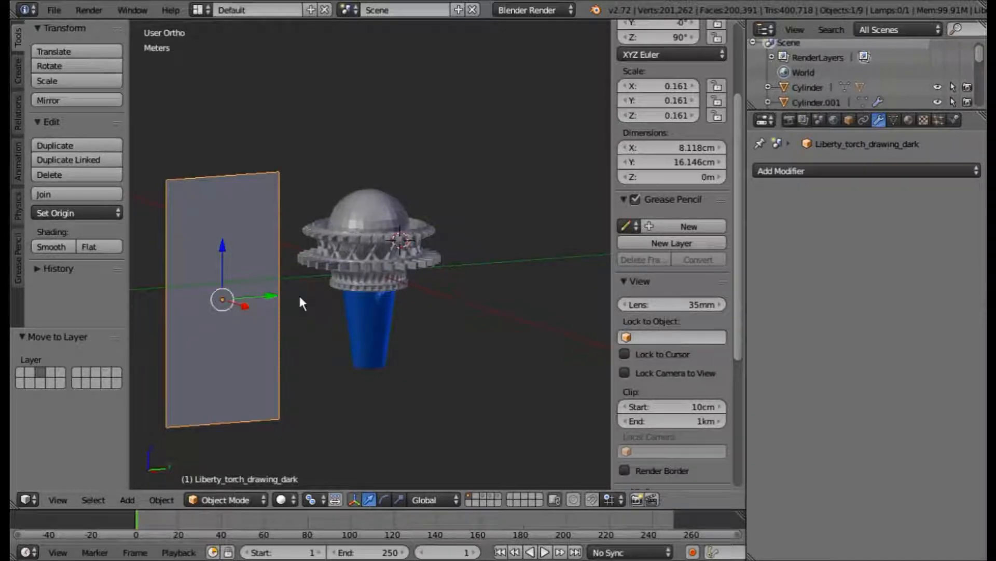
pyautogui.press('m')
pyautogui.hotkey('alt', '1')
pyautogui.scroll(4, 368, 325)
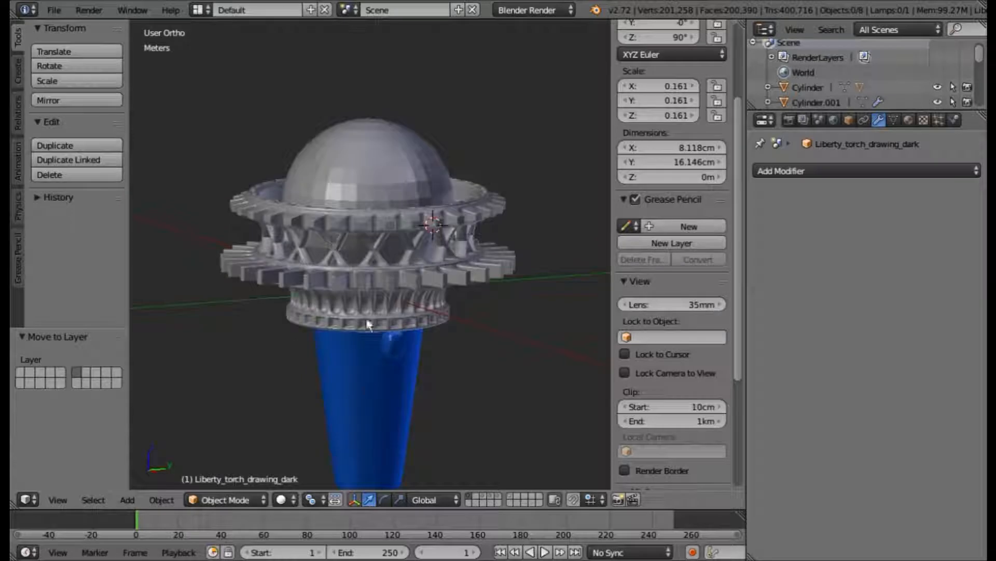
# Step: Select the blue tapered handle and the dome together and move them to layer 6
pyautogui.rightClick(365, 384)
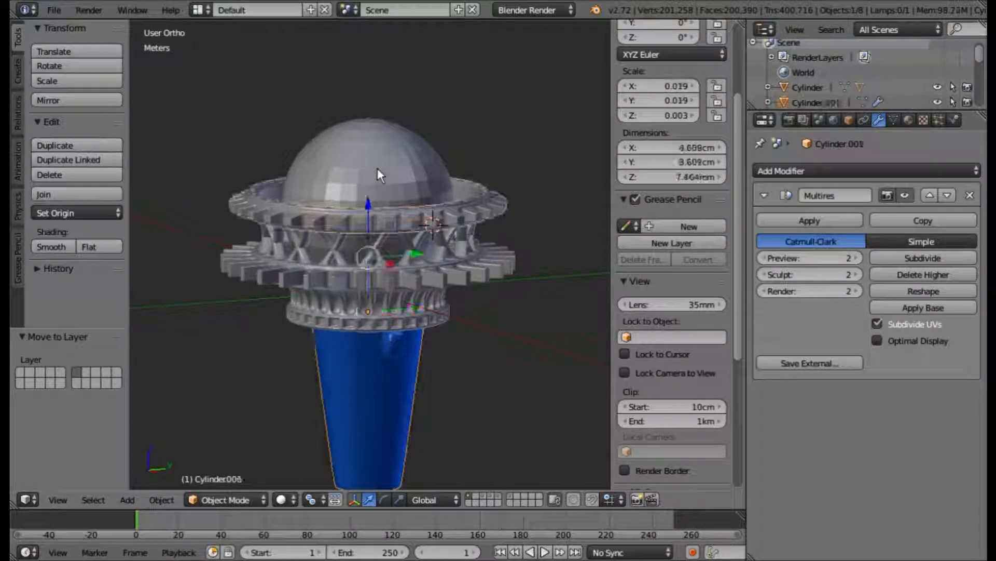
pyautogui.keyDown('shift'); pyautogui.rightClick(342, 336); pyautogui.keyUp('shift')
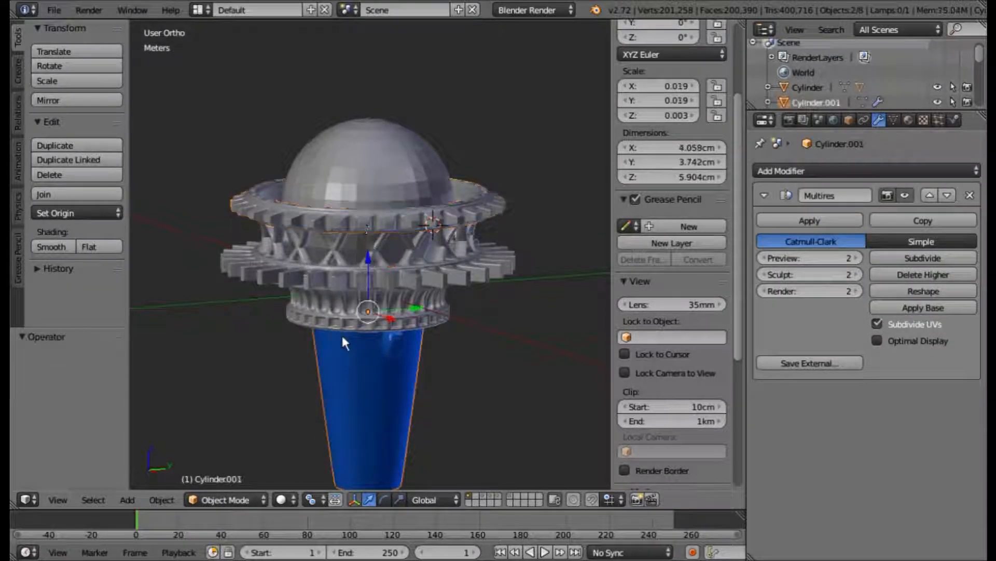
pyautogui.keyDown('shift'); pyautogui.rightClick(369, 144); pyautogui.keyUp('shift')
pyautogui.press('m')
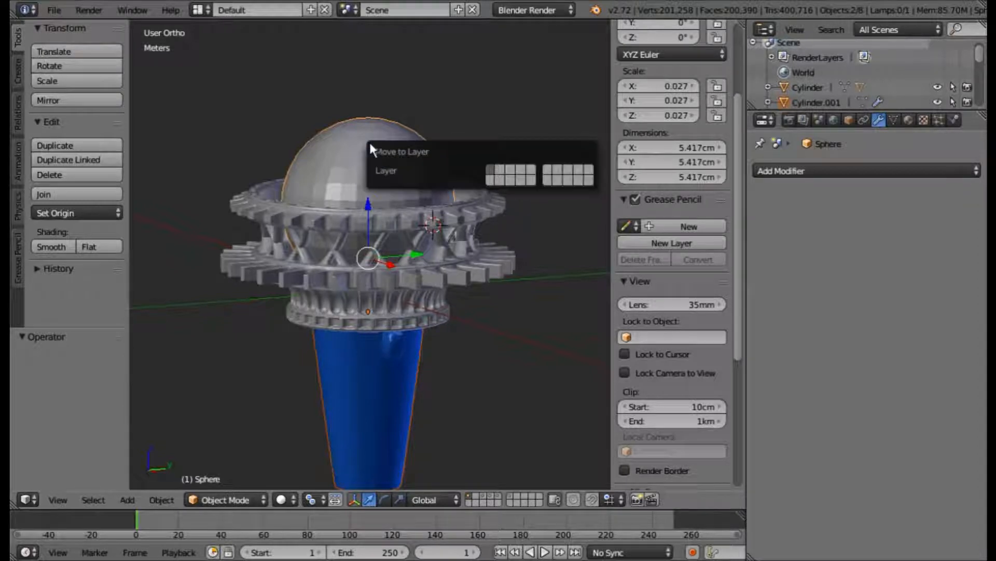
pyautogui.hotkey('alt', '1')
# Step: Move the blue inner ring surrounding the green ring to layer 6
pyautogui.moveTo(416, 244); pyautogui.dragTo(421, 337, button='middle')
pyautogui.scroll(4, 415, 317)
pyautogui.rightClick(394, 223)
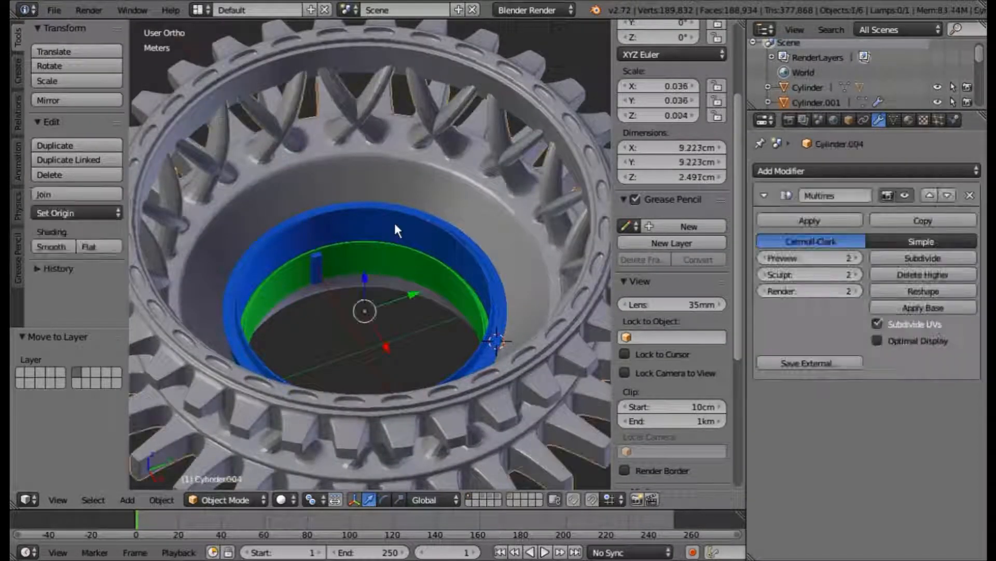
pyautogui.rightClick(332, 293)
pyautogui.moveTo(337, 244); pyautogui.dragTo(355, 339, button='middle')
pyautogui.scroll(2, 355, 339)
pyautogui.rightClick(324, 177)
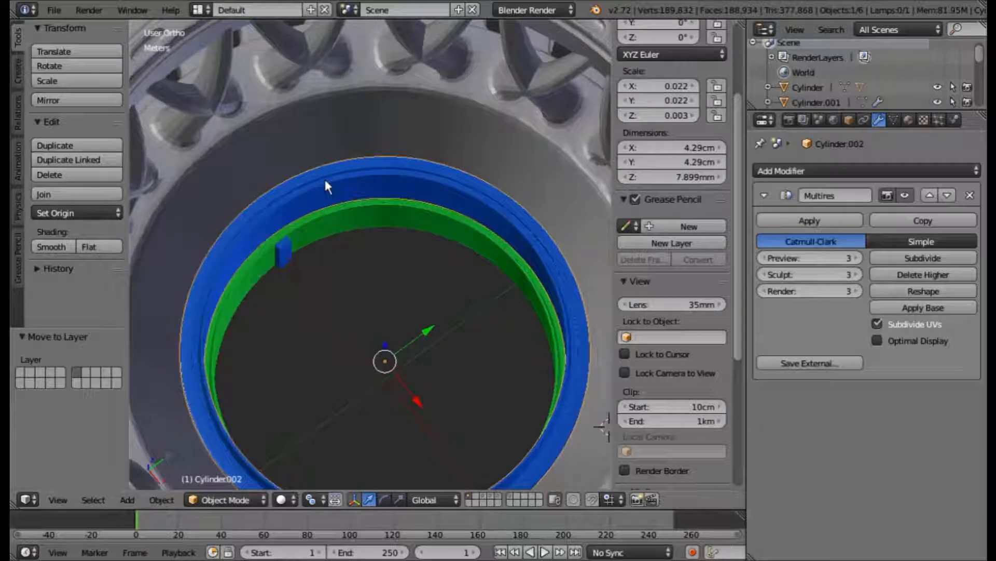
pyautogui.press('m')
pyautogui.press('6')
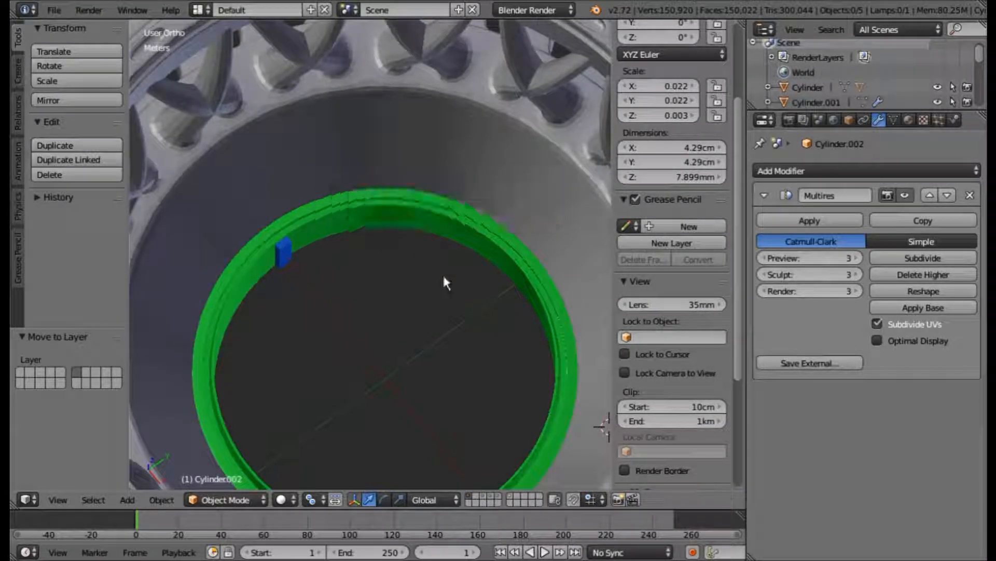
# Step: Duplicate the green inner ring in place and move the copy to layer 3
pyautogui.rightClick(403, 204)
pyautogui.scroll(-3, 400, 210)
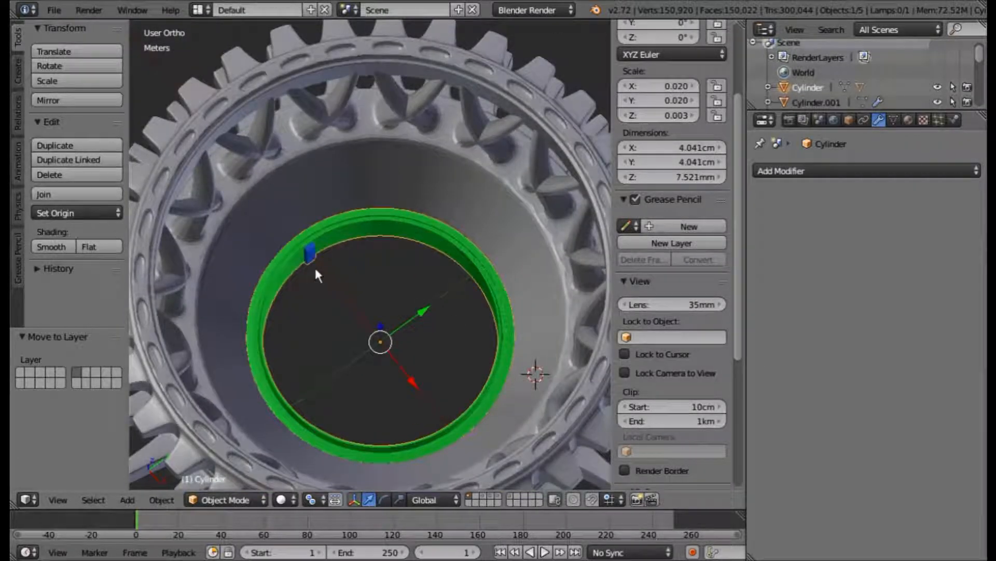
pyautogui.hotkey('shift', 'd')
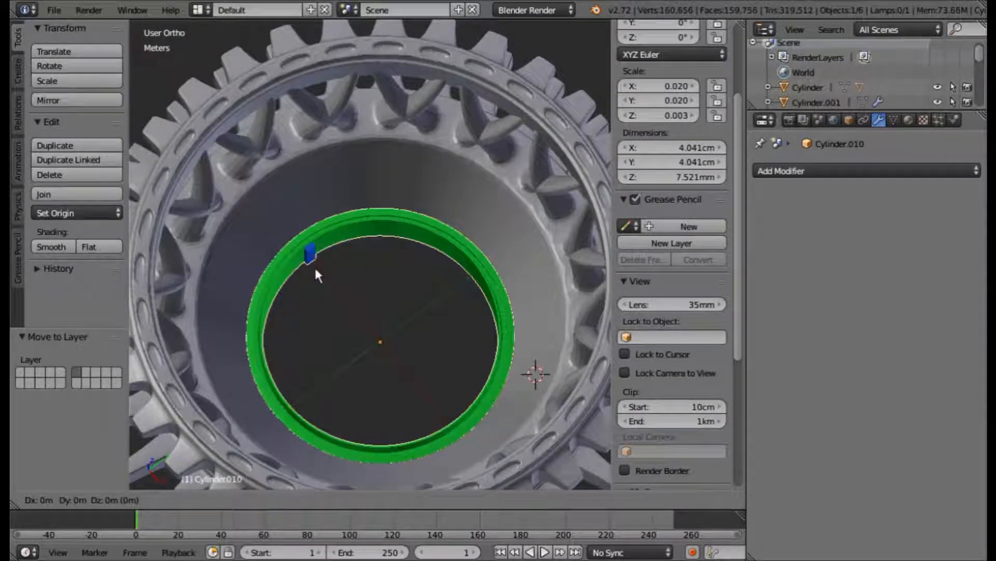
pyautogui.rightClick(315, 270)
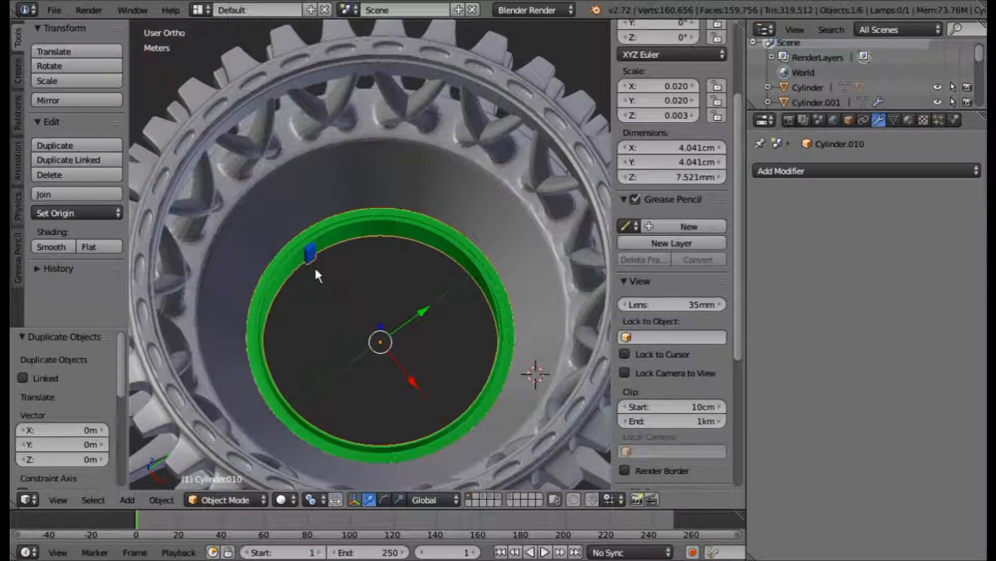
pyautogui.press('m')
pyautogui.press('3')
pyautogui.press('Return')
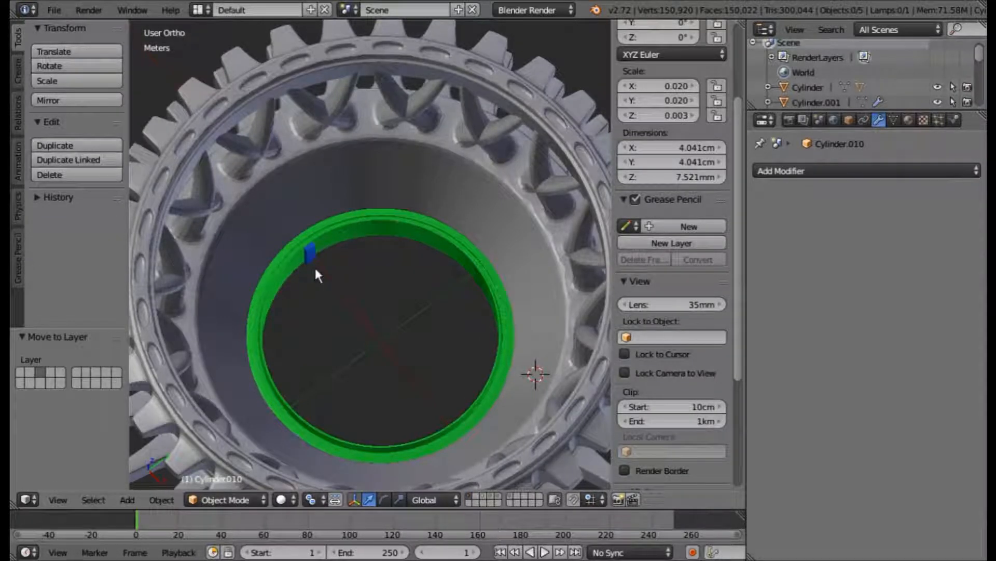
# Step: Apply the Multires modifier on the lowest decorative ring
pyautogui.moveTo(400, 303); pyautogui.dragTo(451, 325, button='middle')
pyautogui.scroll(4, 451, 325)
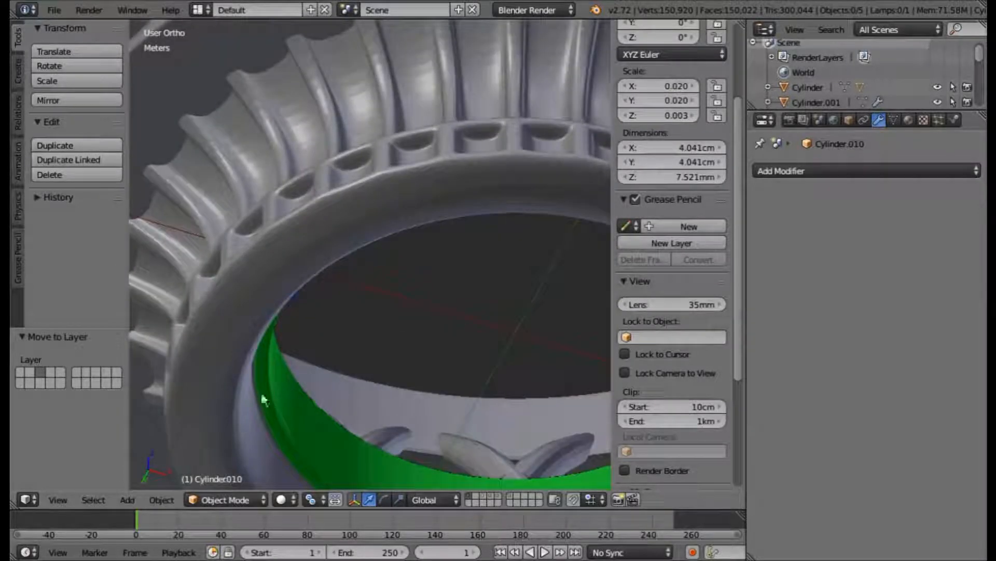
pyautogui.rightClick(322, 379)
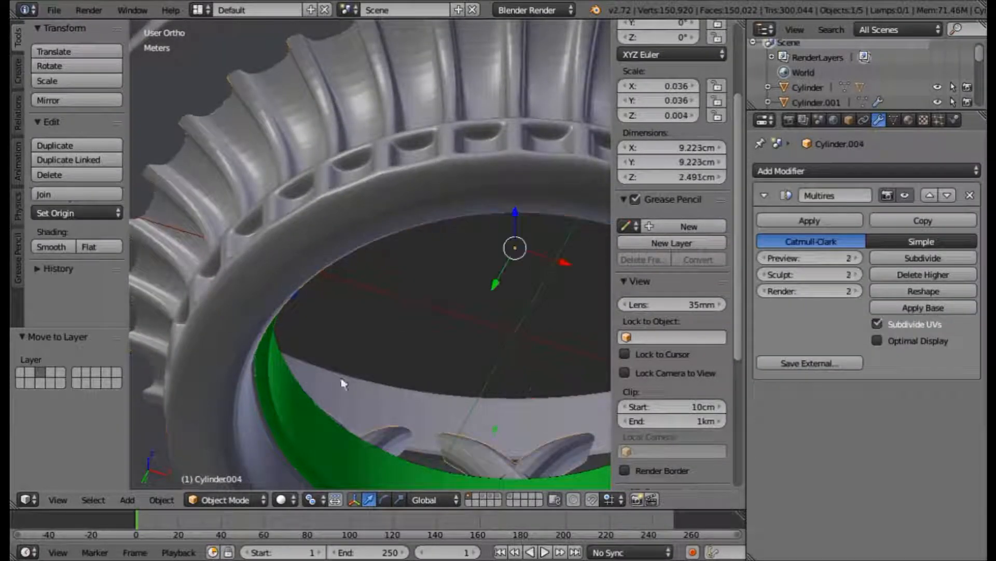
pyautogui.moveTo(456, 378); pyautogui.dragTo(351, 223, button='middle')
pyautogui.rightClick(304, 272)
pyautogui.scroll(2, 352, 229)
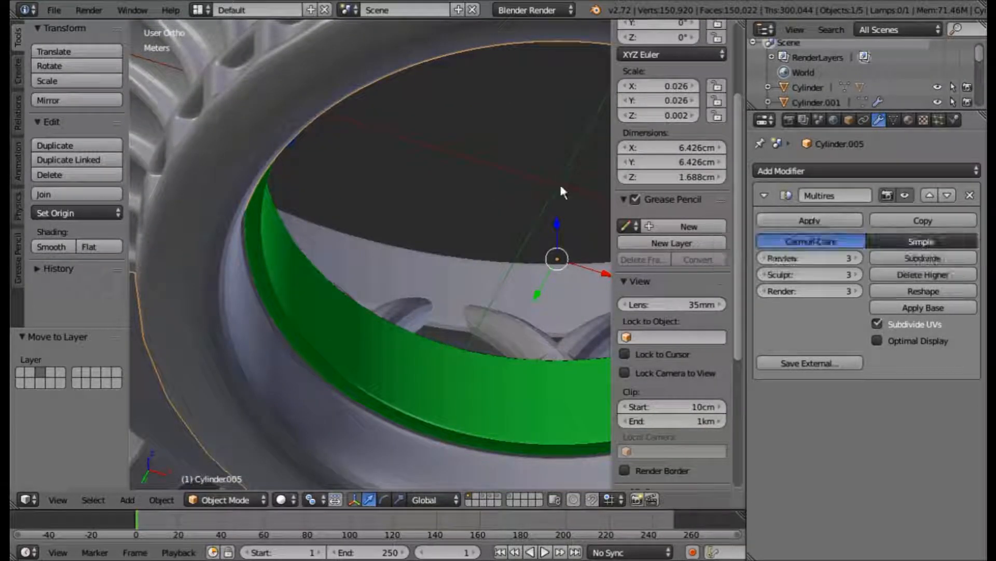
pyautogui.click(810, 221)
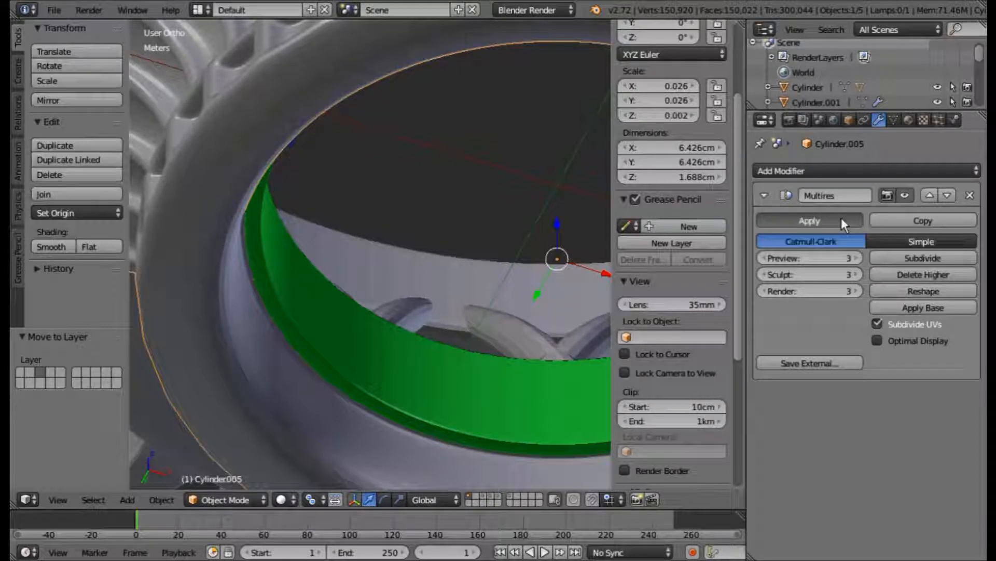
# Step: Apply the Multires modifiers on the latticed middle section and on the upper toothed ring
pyautogui.scroll(-3, 461, 155)
pyautogui.moveTo(460, 155); pyautogui.dragTo(468, 238, button='middle')
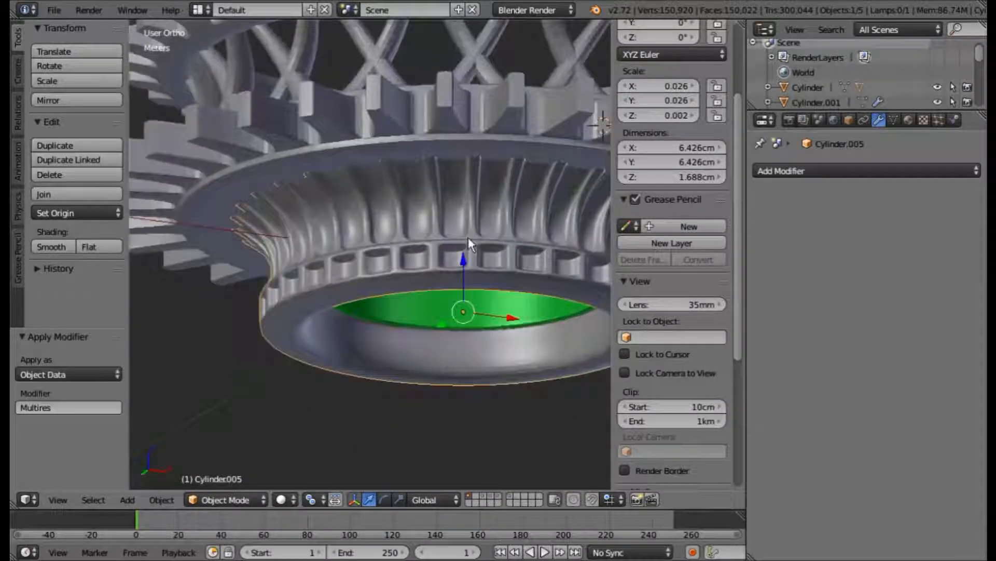
pyautogui.rightClick(456, 129)
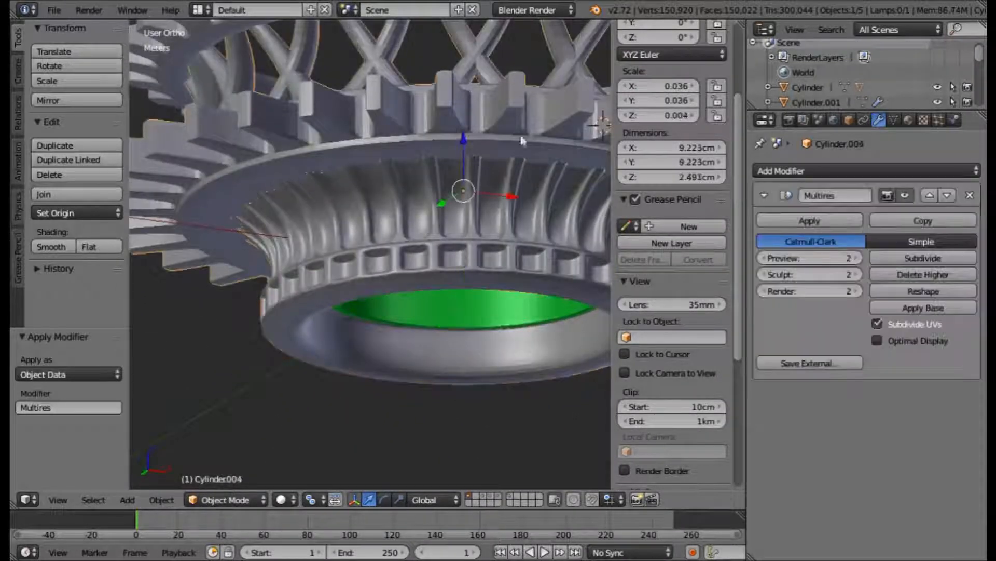
pyautogui.click(775, 219)
pyautogui.moveTo(453, 155); pyautogui.dragTo(498, 271, button='middle')
pyautogui.rightClick(401, 133)
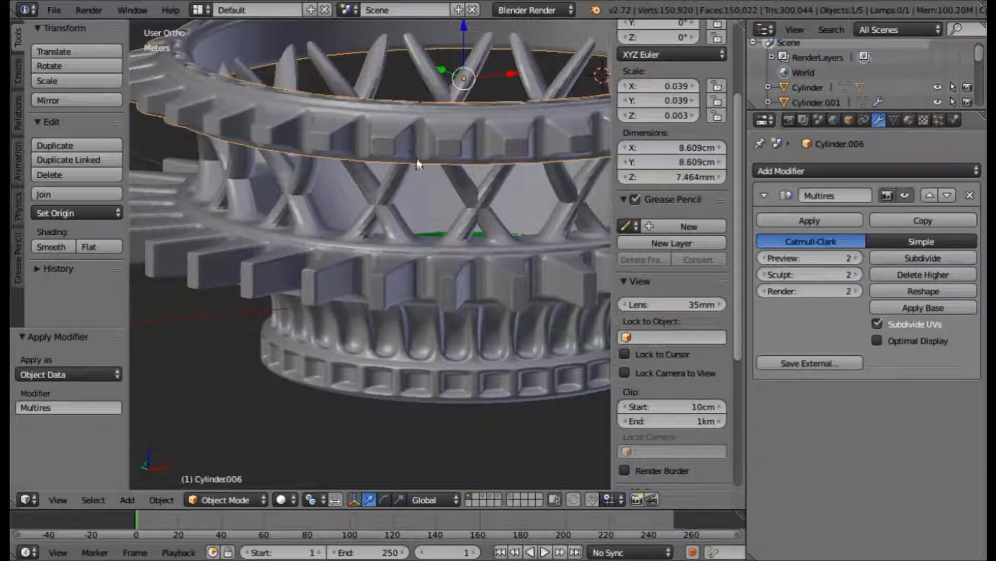
pyautogui.click(811, 221)
# Step: Examine the green inner ring from several angles and in top view against the surrounding middle section
pyautogui.moveTo(550, 210); pyautogui.dragTo(476, 291, button='middle')
pyautogui.scroll(5, 489, 273)
pyautogui.scroll(1, 355, 221)
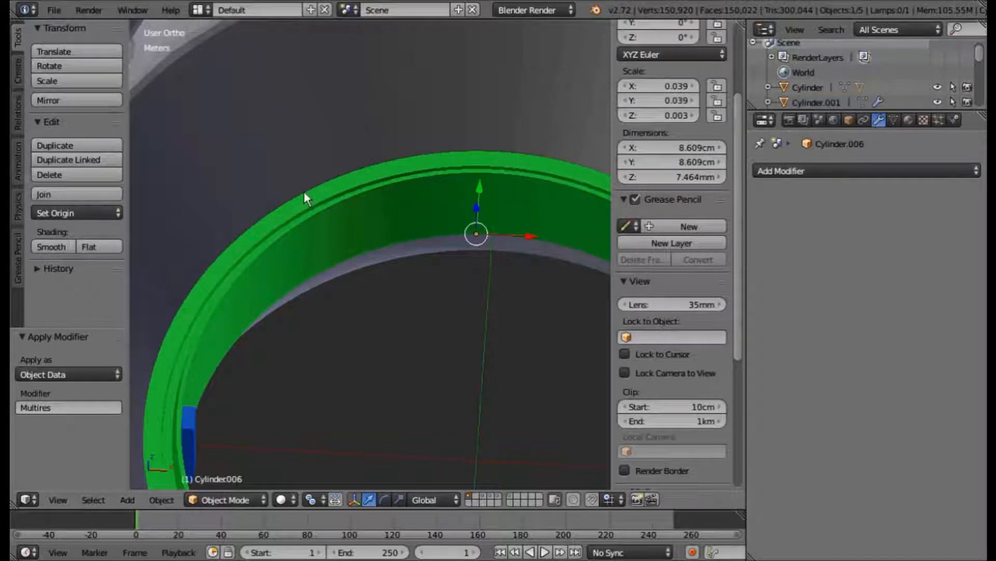
pyautogui.scroll(-1, 304, 208)
pyautogui.rightClick(304, 231)
pyautogui.scroll(-2, 247, 190)
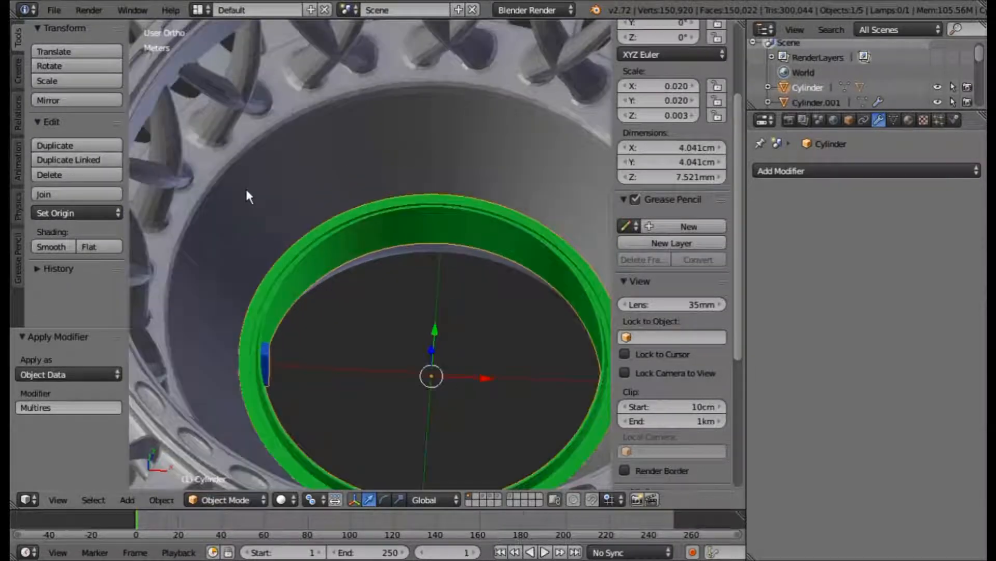
pyautogui.moveTo(333, 258); pyautogui.dragTo(341, 191, button='middle')
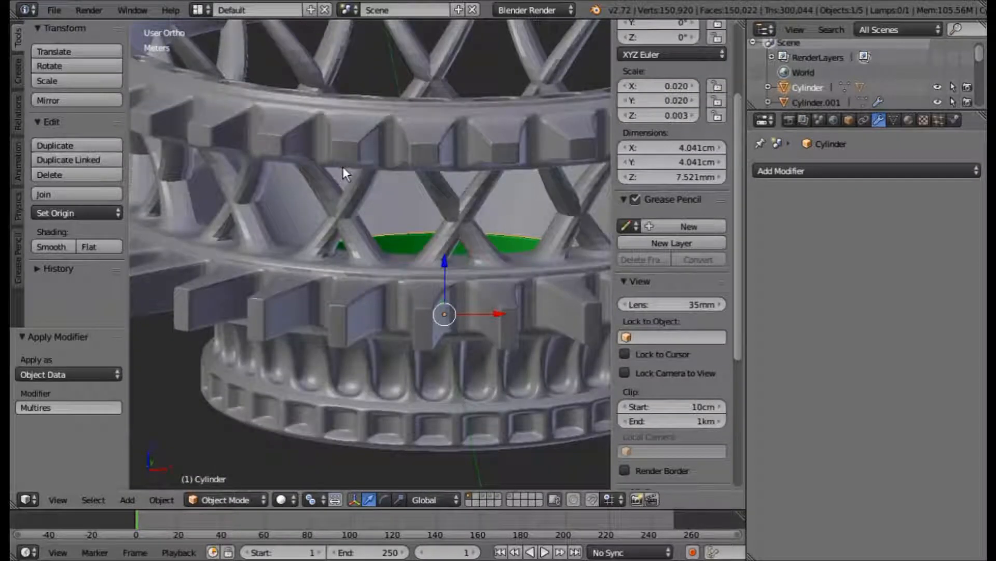
pyautogui.moveTo(343, 166); pyautogui.dragTo(332, 379, button='middle')
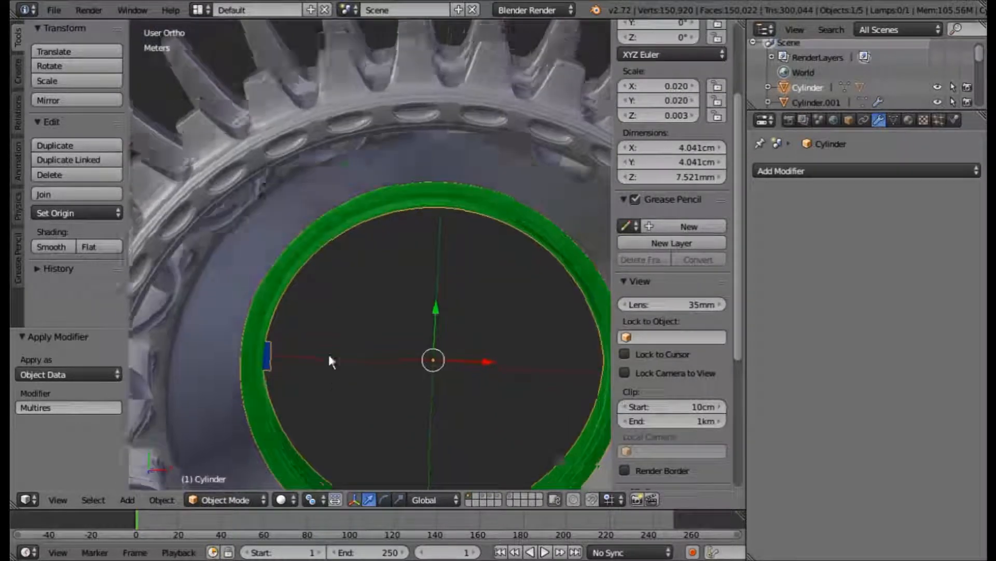
pyautogui.scroll(8, 306, 281)
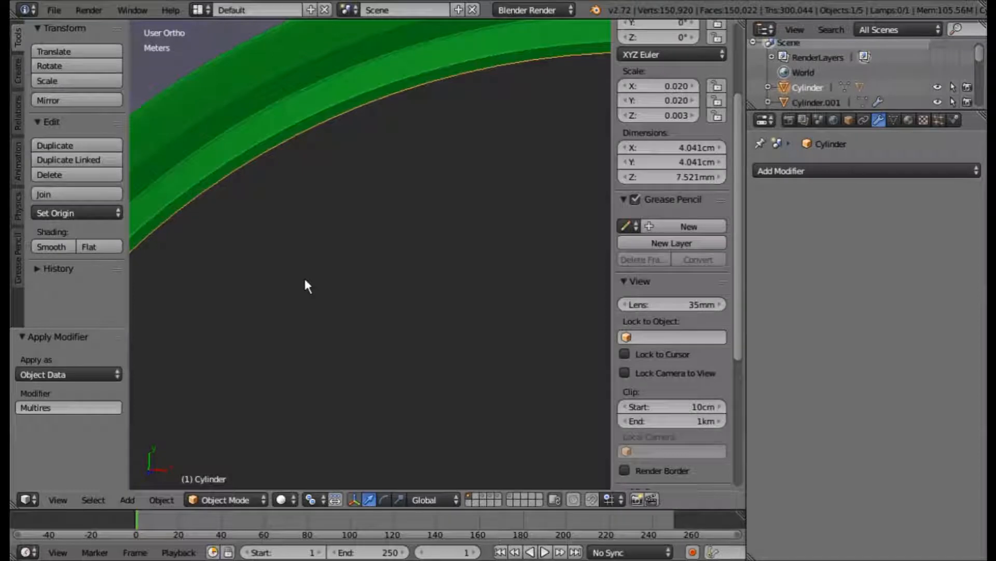
pyautogui.press('KP_7')
pyautogui.scroll(2, 305, 285)
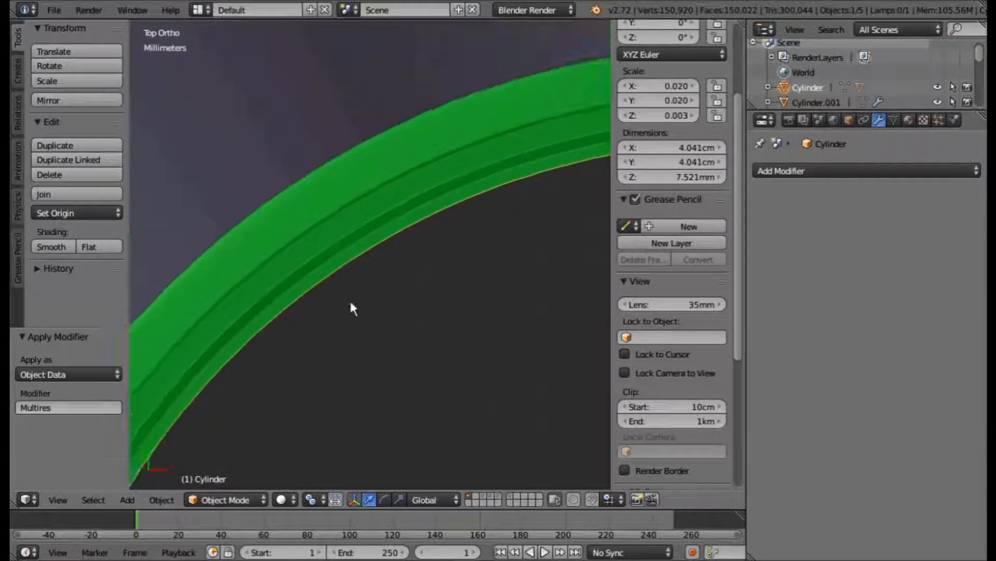
# Step: Inspect from below how the green ring sits inside the middle section and the lowest ring
pyautogui.rightClick(334, 111)
pyautogui.scroll(-3, 348, 140)
pyautogui.scroll(-4, 402, 285)
pyautogui.moveTo(403, 285); pyautogui.dragTo(385, 298, button='middle')
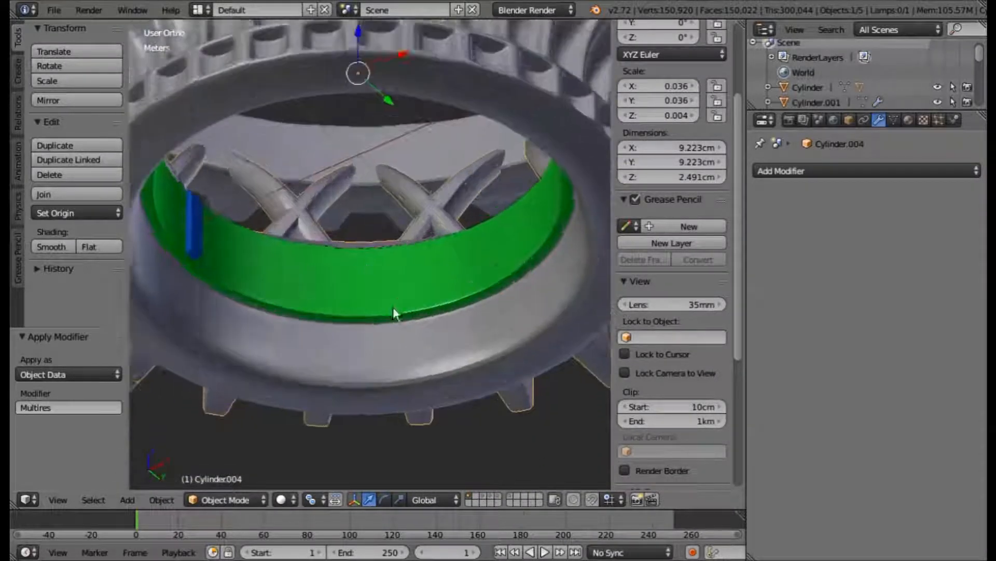
pyautogui.scroll(3, 515, 300)
pyautogui.moveTo(513, 301); pyautogui.dragTo(378, 331, button='middle')
pyautogui.scroll(4, 388, 298)
pyautogui.scroll(-6, 378, 330)
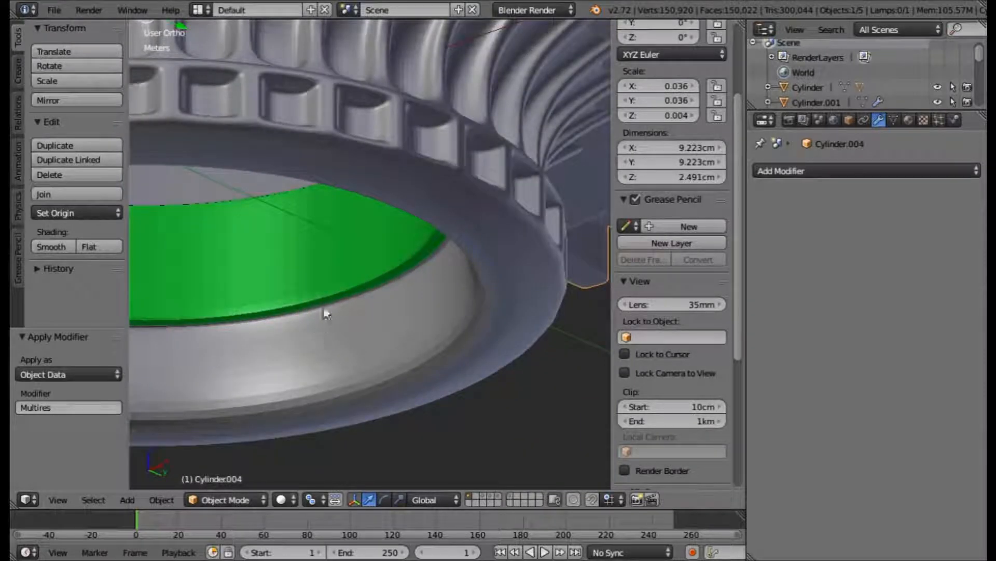
pyautogui.rightClick(342, 171)
pyautogui.scroll(-8, 341, 170)
pyautogui.moveTo(342, 170); pyautogui.dragTo(402, 223, button='middle')
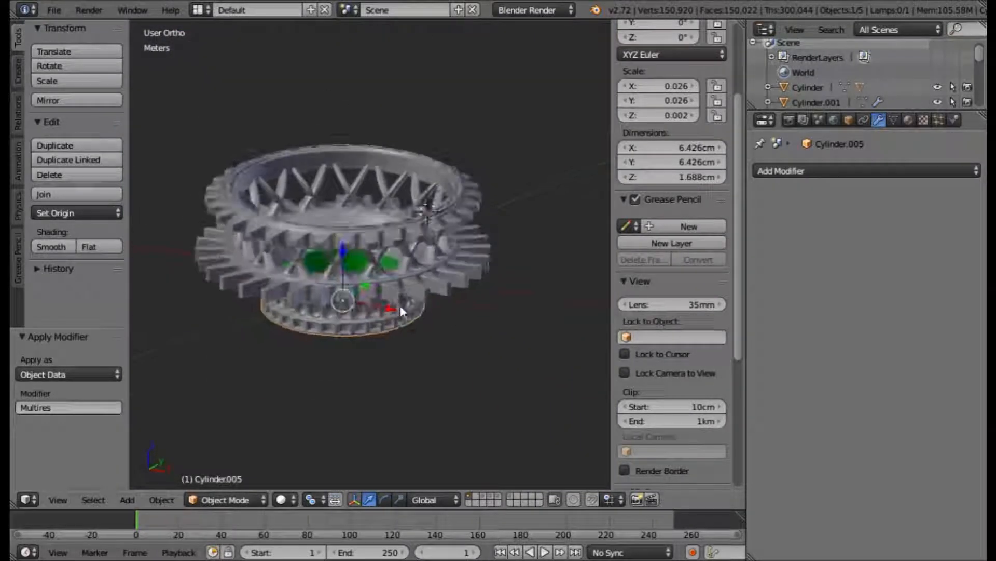
# Step: Join the upper toothed ring, the latticed middle section and the lowest ring into one object
pyautogui.scroll(4, 402, 223)
pyautogui.rightClick(406, 213)
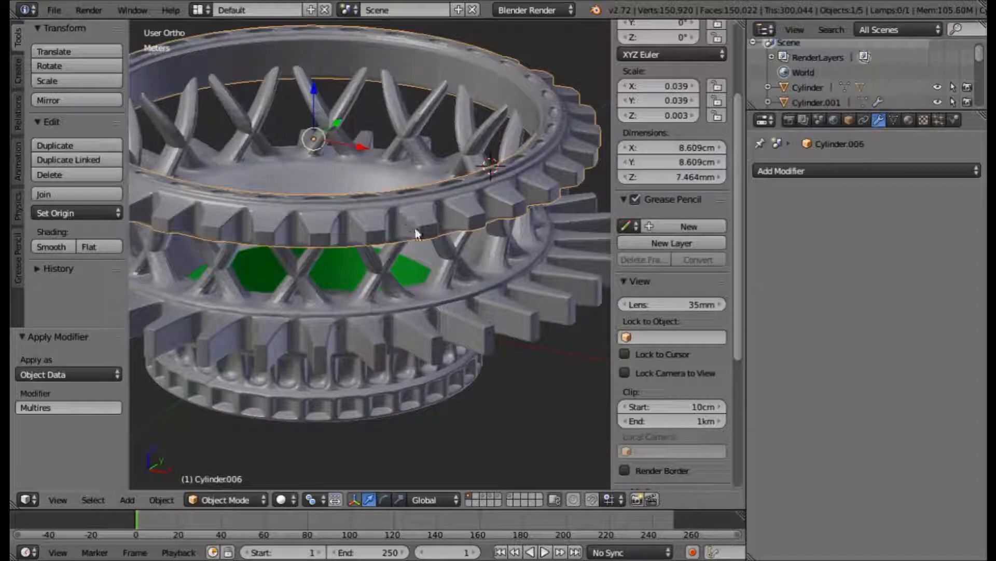
pyautogui.keyDown('shift'); pyautogui.rightClick(446, 273); pyautogui.keyUp('shift')
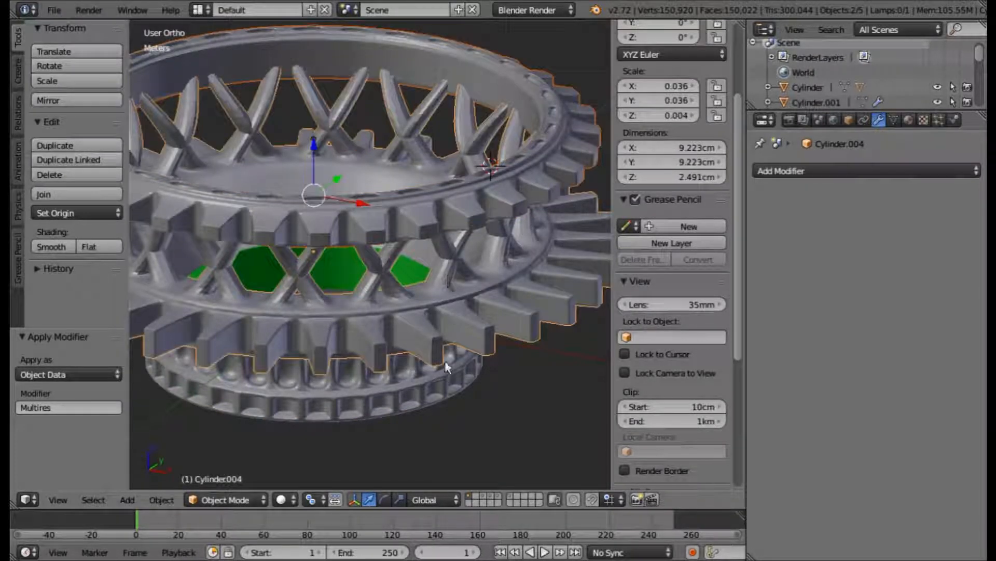
pyautogui.keyDown('shift'); pyautogui.rightClick(434, 392); pyautogui.keyUp('shift')
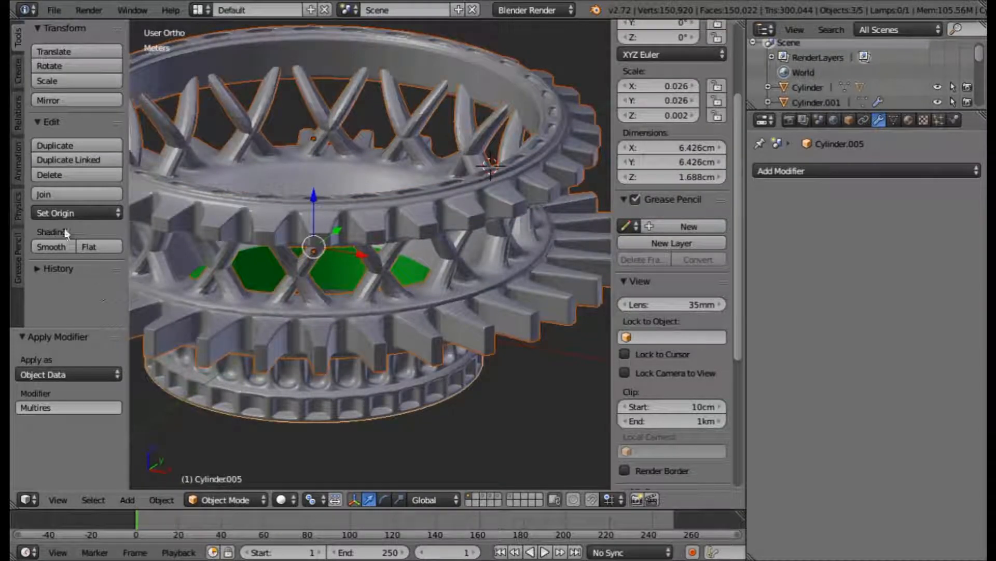
pyautogui.click(67, 193)
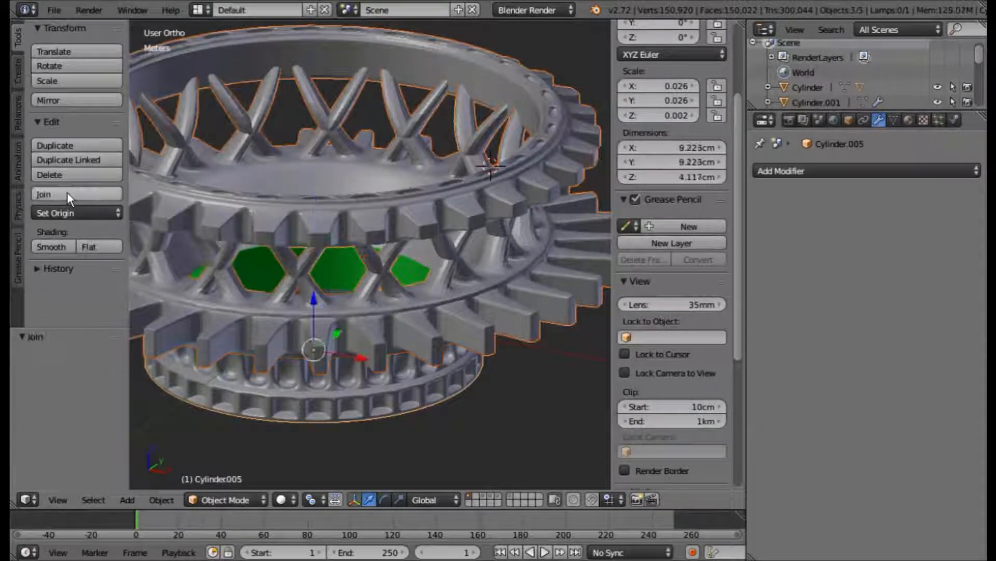
# Step: Join the combined decorative rings with the green inner ring, keeping the inner ring as the active object
pyautogui.moveTo(306, 320); pyautogui.dragTo(349, 277, button='middle')
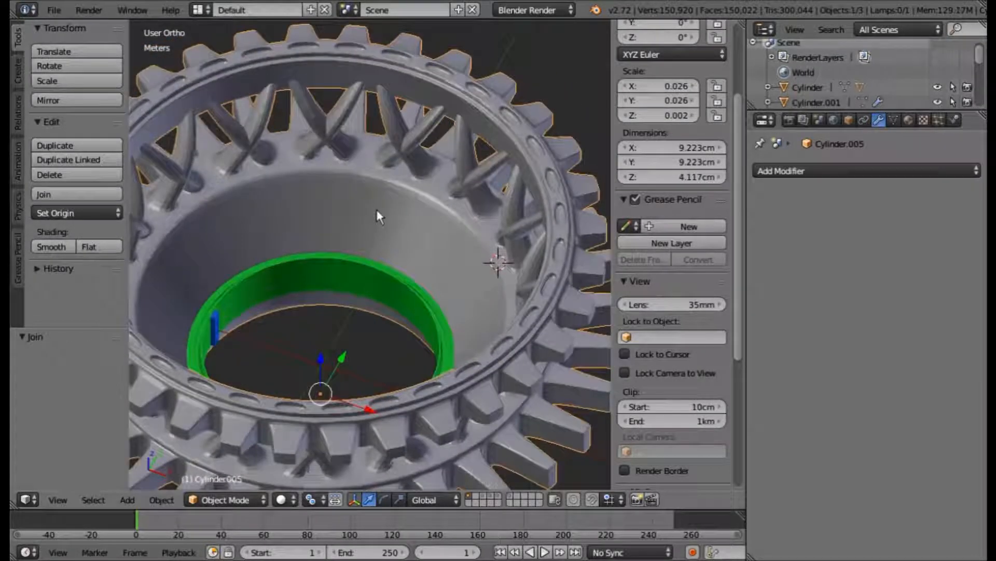
pyautogui.keyDown('shift'); pyautogui.rightClick(364, 264); pyautogui.keyUp('shift')
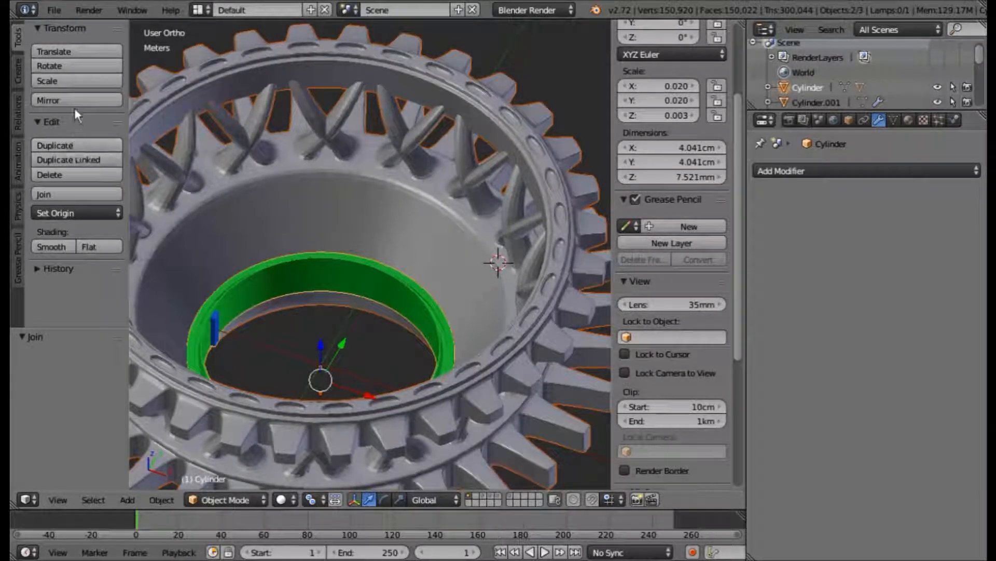
pyautogui.click(73, 194)
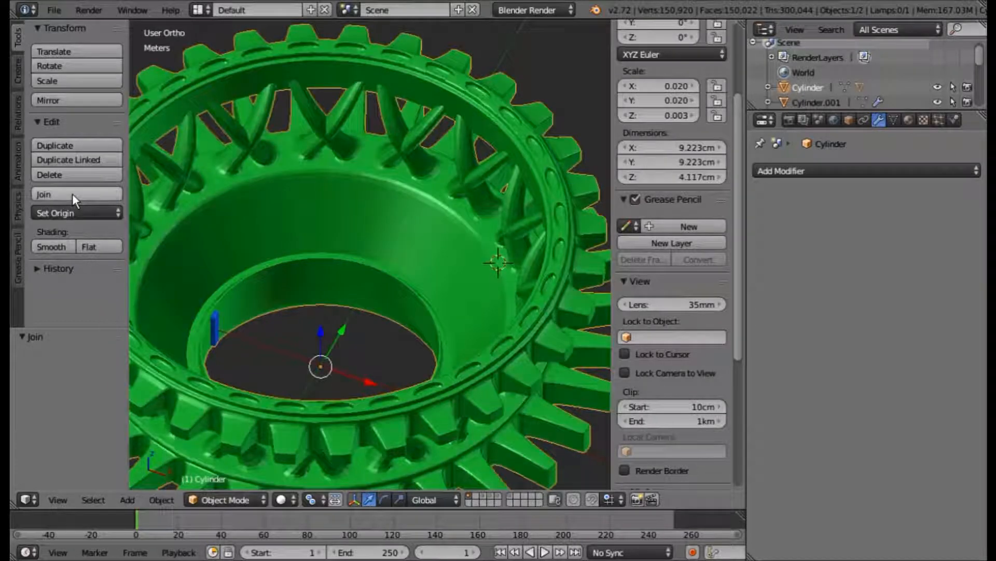
# Step: Remove the "mike ring" and "inside guide" material slots from the joined ring object
pyautogui.scroll(-2, 263, 209)
pyautogui.moveTo(359, 257); pyautogui.dragTo(404, 220, button='middle')
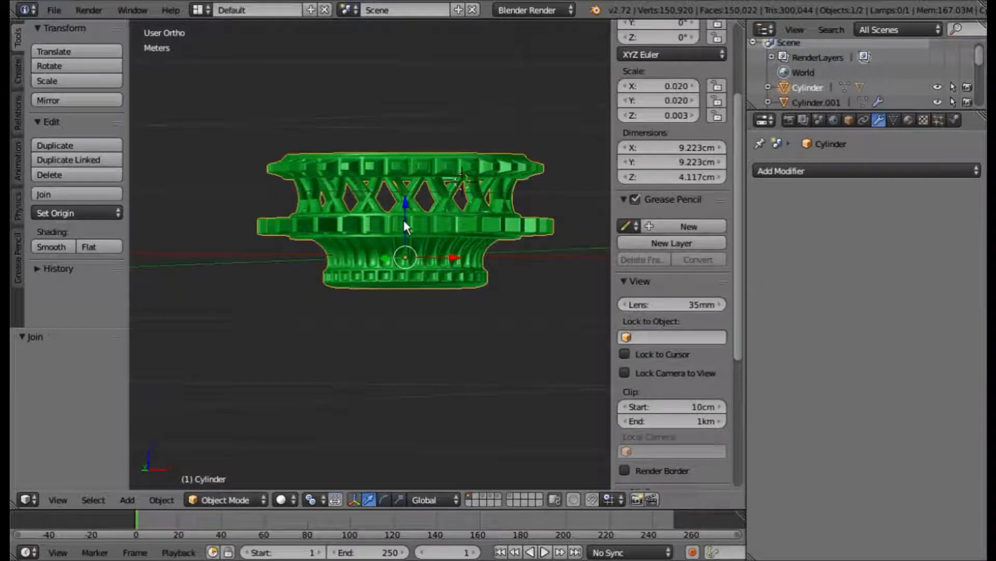
pyautogui.moveTo(404, 219)
pyautogui.mouseDown(button='middle')
pyautogui.moveTo(396, 350)
pyautogui.moveTo(431, 359)
pyautogui.moveTo(409, 235)
pyautogui.mouseUp(button='middle')
pyautogui.scroll(4, 404, 220)
pyautogui.scroll(-2, 405, 220)
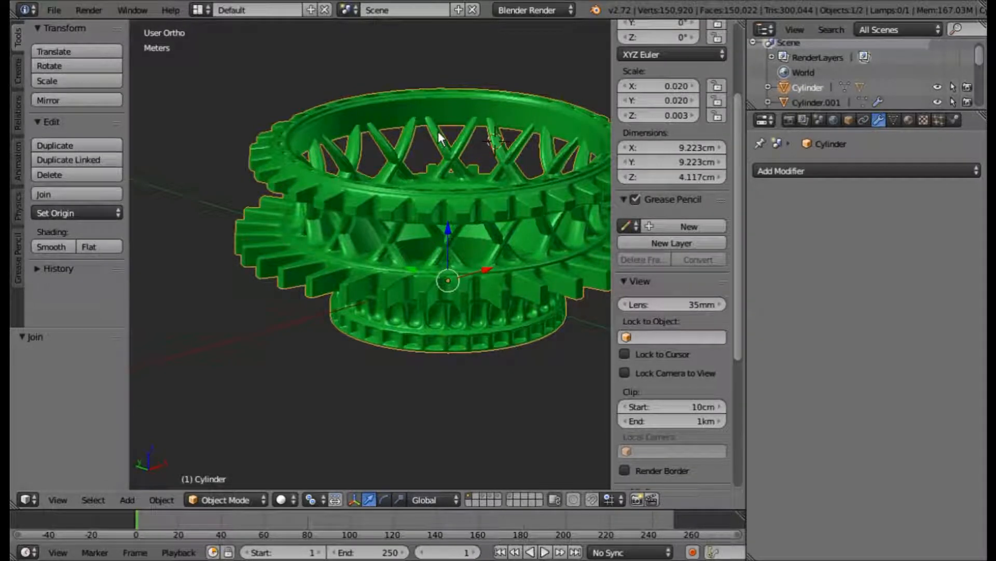
pyautogui.scroll(2, 428, 194)
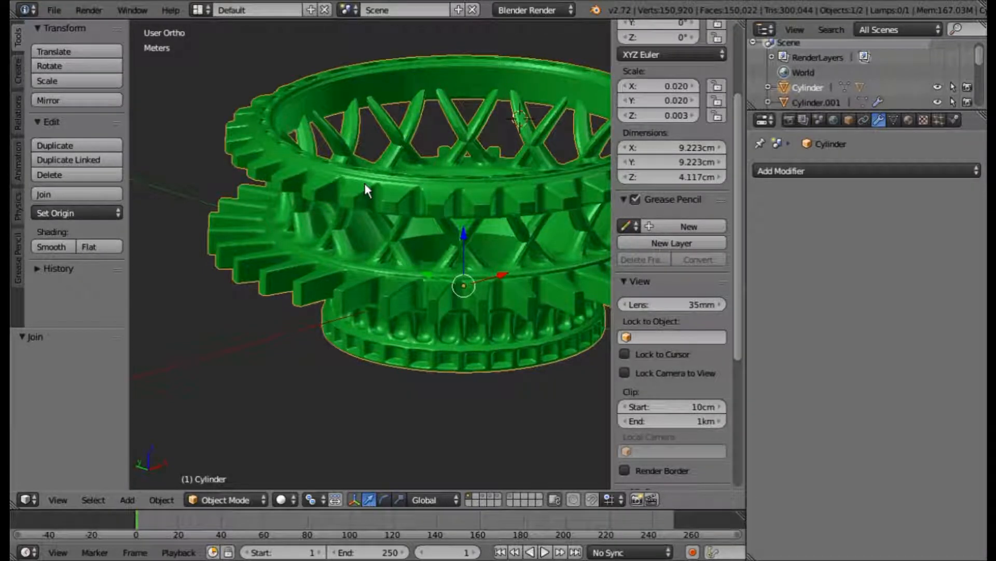
pyautogui.scroll(-2, 509, 219)
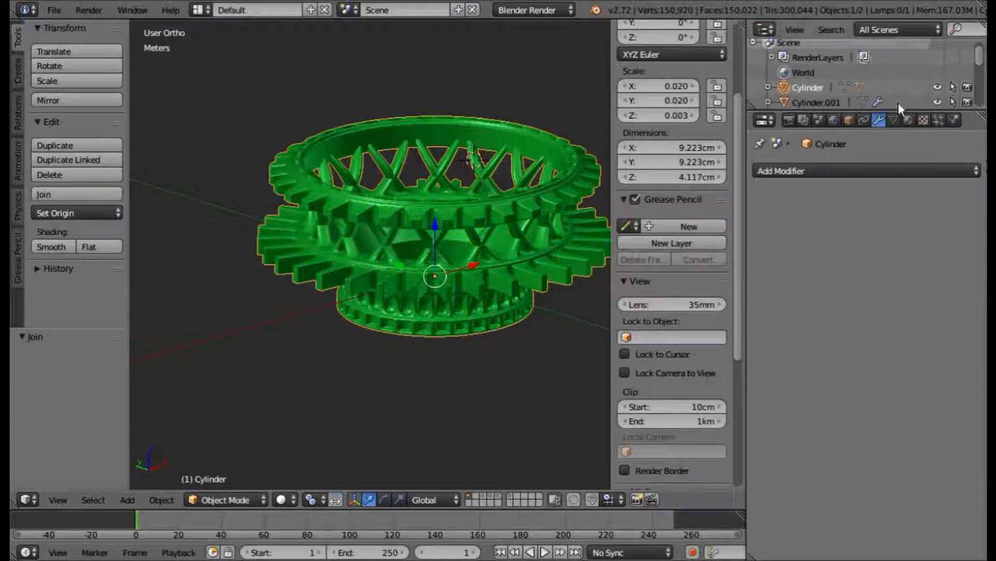
pyautogui.click(909, 120)
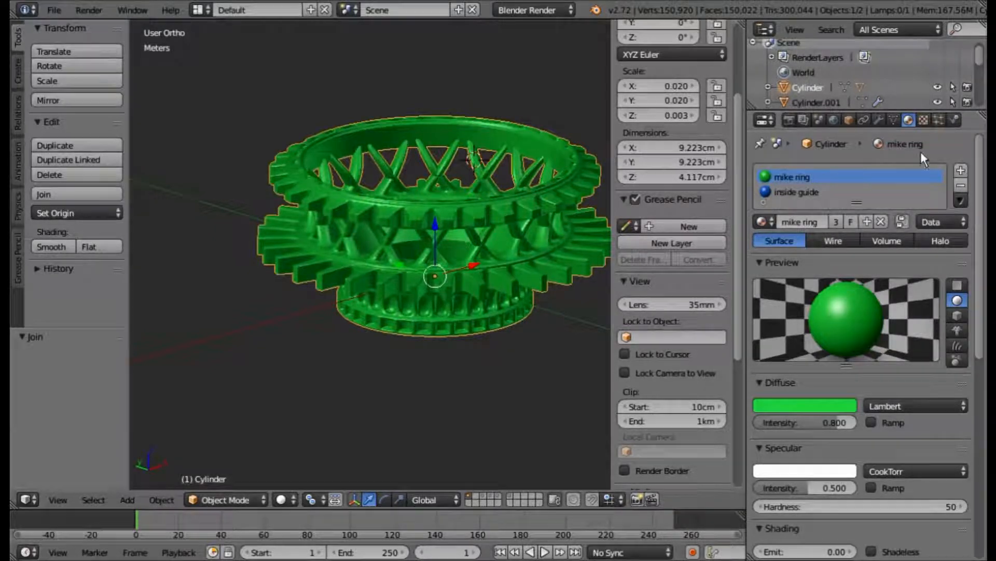
pyautogui.click(960, 185)
pyautogui.click(960, 186)
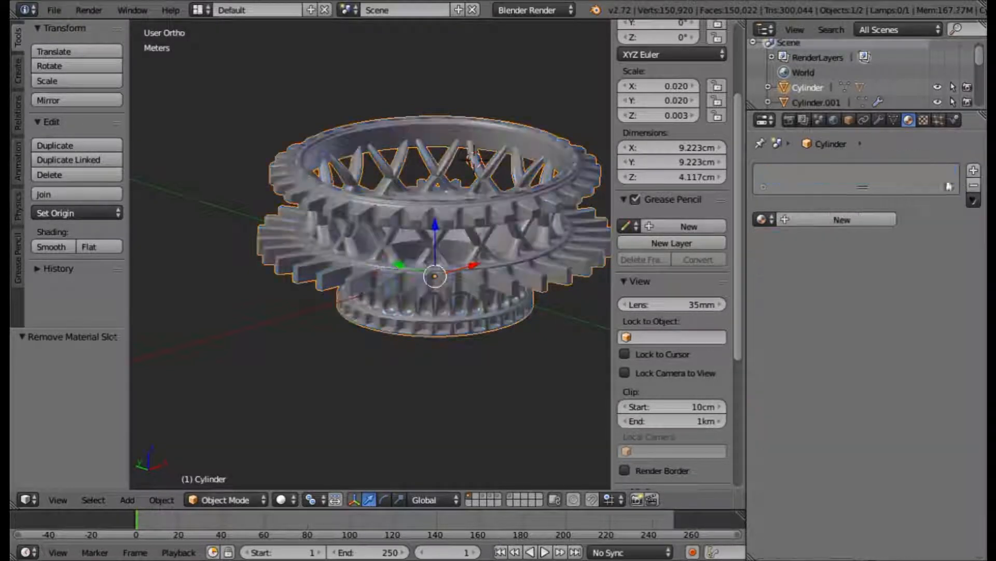
# Step: Check the joined ring from above and the side, and save over mike ring.blend
pyautogui.moveTo(384, 317); pyautogui.dragTo(292, 311, button='middle')
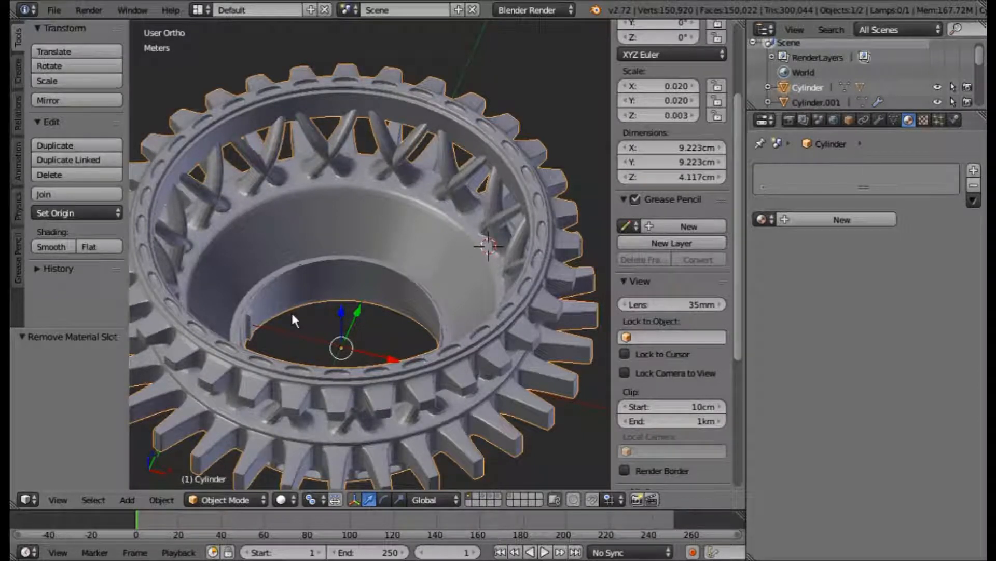
pyautogui.scroll(-4, 345, 265)
pyautogui.moveTo(344, 266); pyautogui.dragTo(356, 213, button='middle')
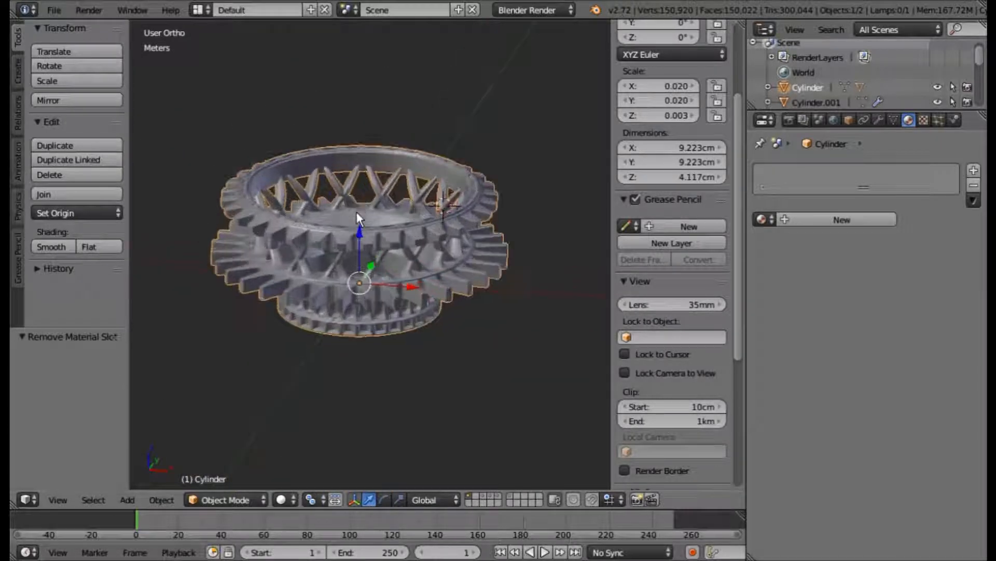
pyautogui.hotkey('ctrl', 's')
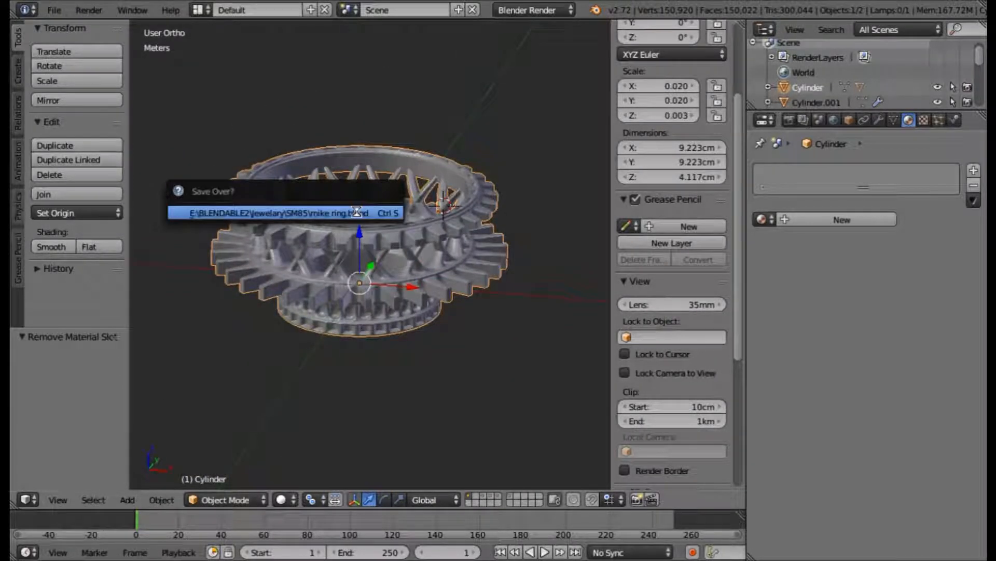
pyautogui.click(357, 216)
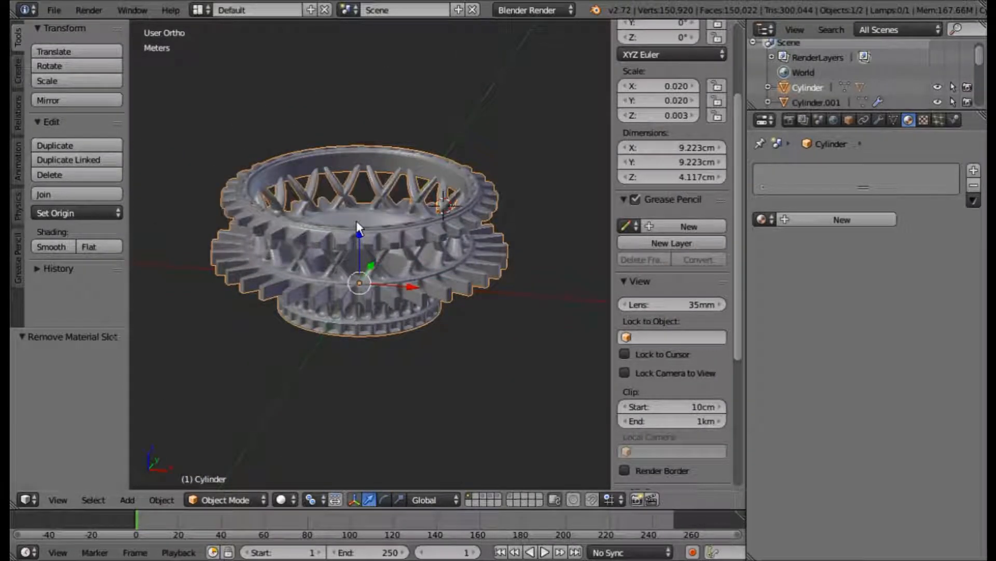
# Step: Rename the joined ring object "Liberty Mic thing" and save over the existing file
pyautogui.click(850, 121)
pyautogui.click(837, 172)
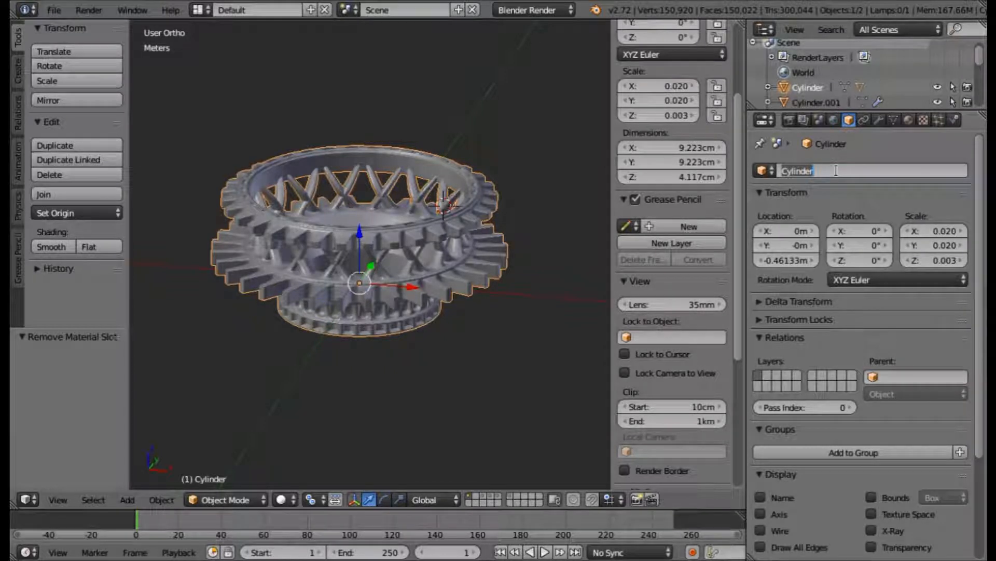
pyautogui.press('BackSpace')
pyautogui.write('Liber')
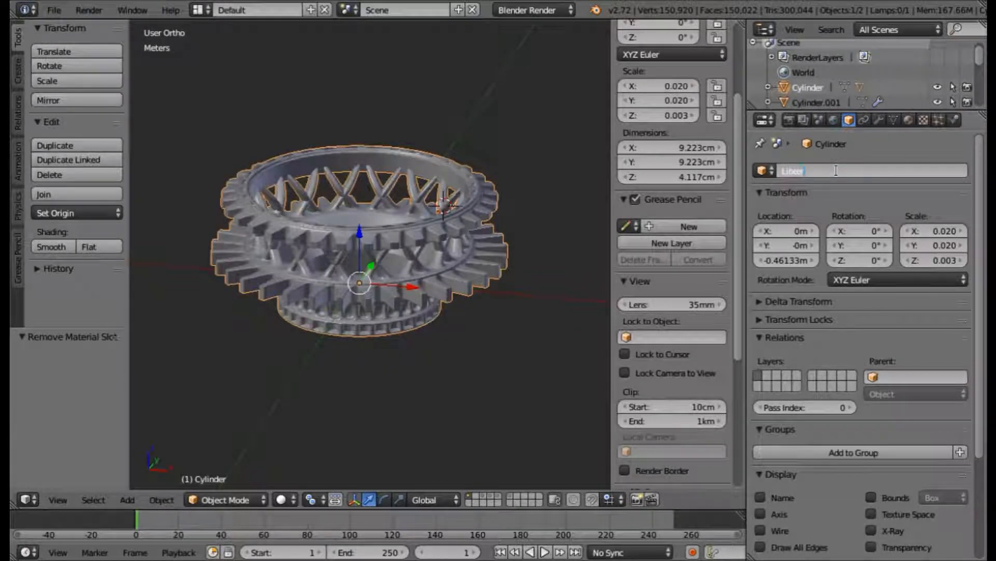
pyautogui.write('ty Mic thing')
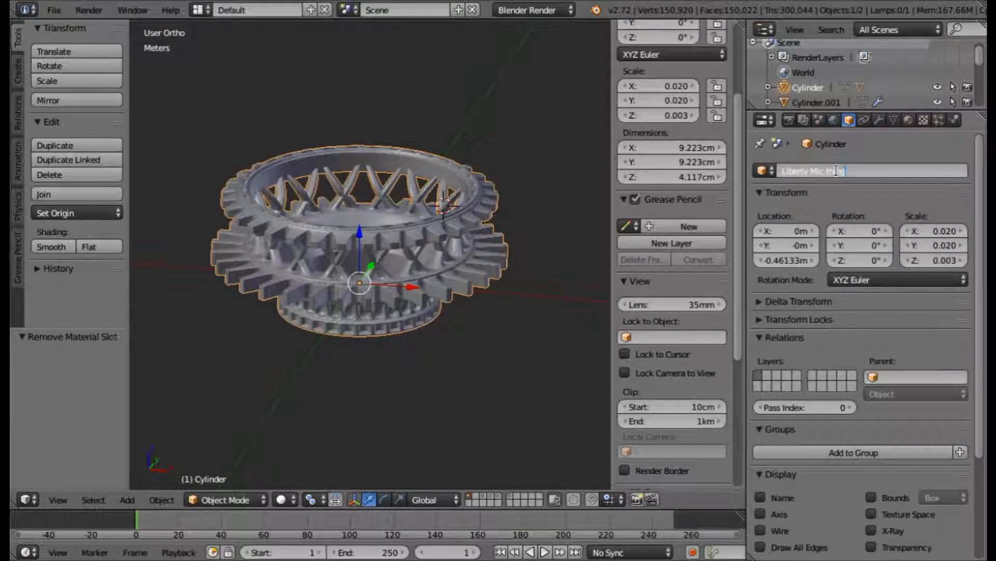
pyautogui.press('Return')
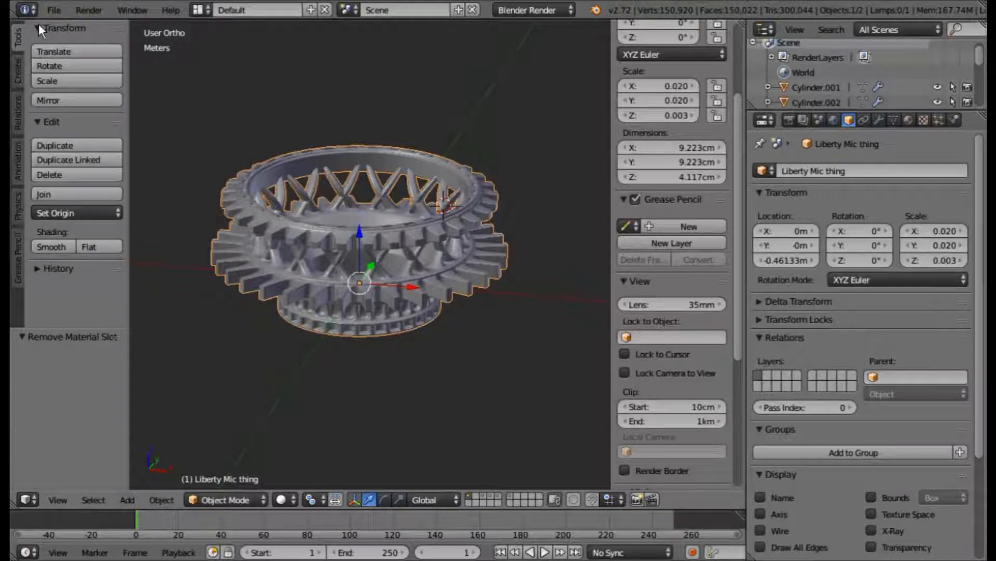
pyautogui.hotkey('ctrl', 's')
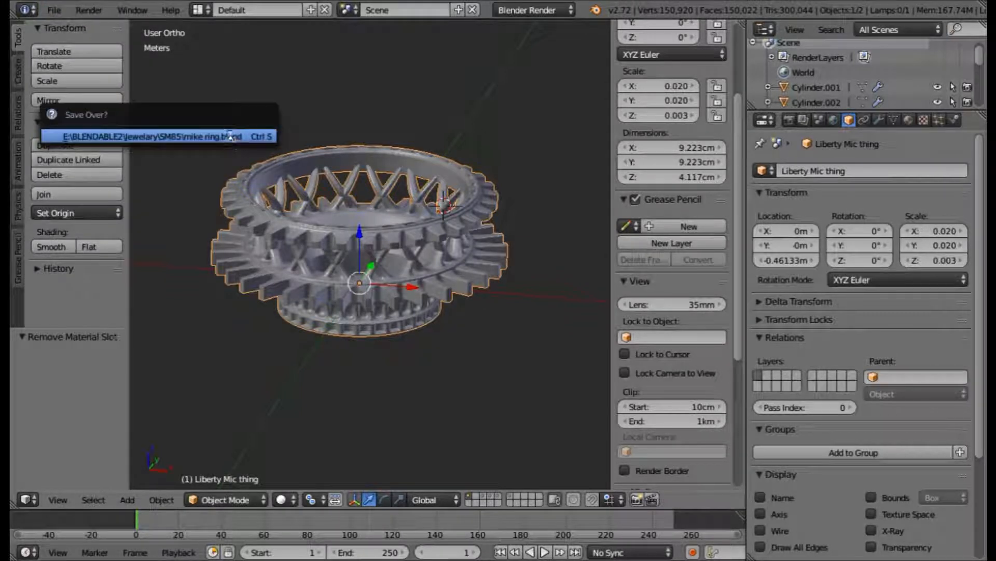
pyautogui.press('Return')
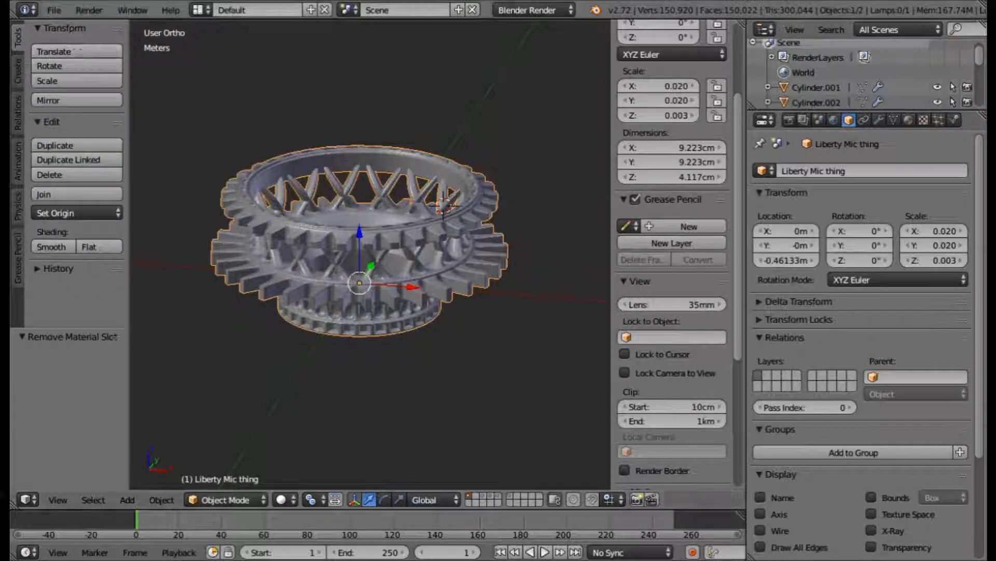
# Step: Start a new file from the start-up scene and delete all of its default objects
pyautogui.click(54, 19)
pyautogui.click(55, 11)
pyautogui.click(73, 29)
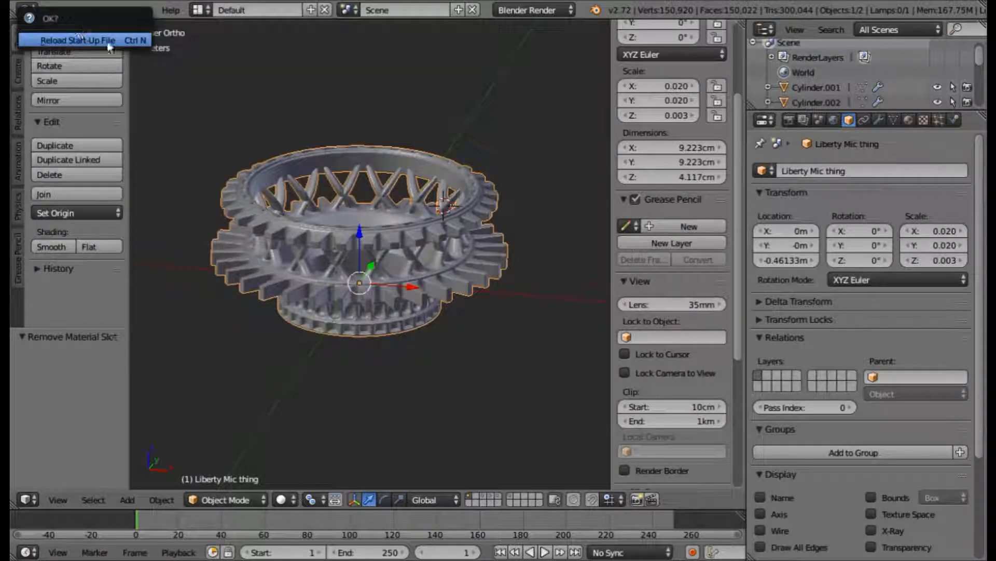
pyautogui.click(78, 40)
pyautogui.press('a')
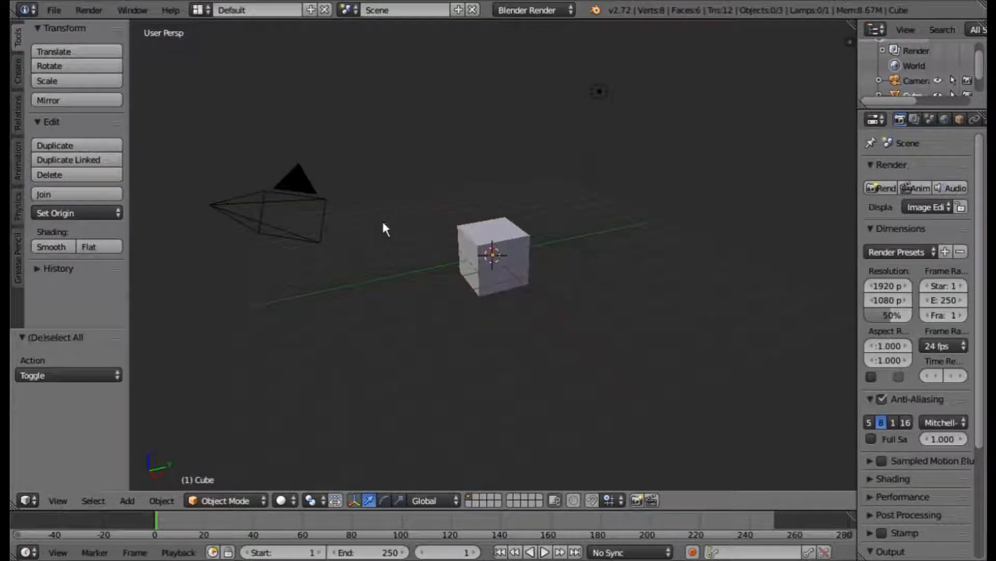
pyautogui.press('a')
pyautogui.press('x')
pyautogui.click(382, 221)
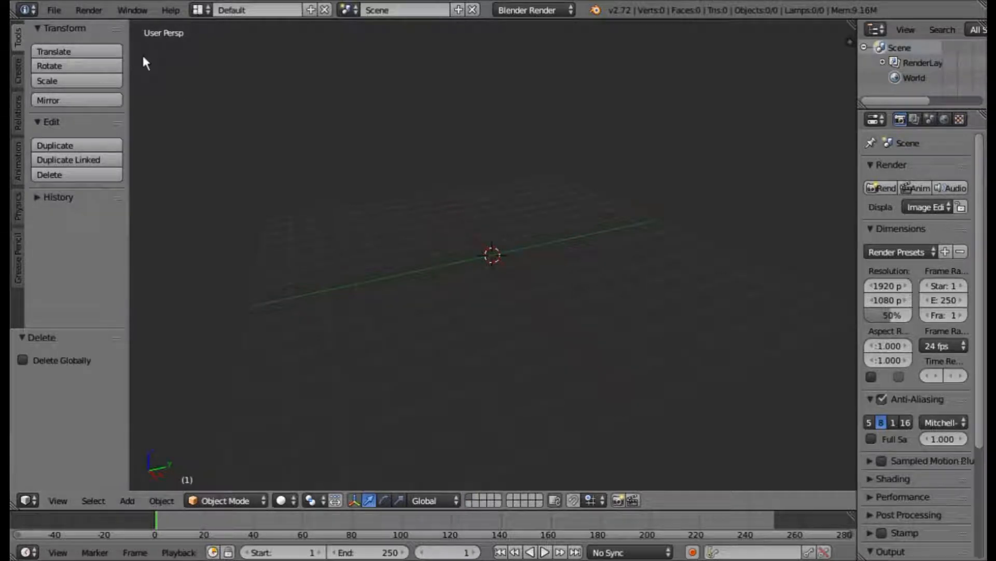
# Step: Append the object "Liberty Mic thing" from mike ring.blend in the SM85 folder
pyautogui.click(55, 10)
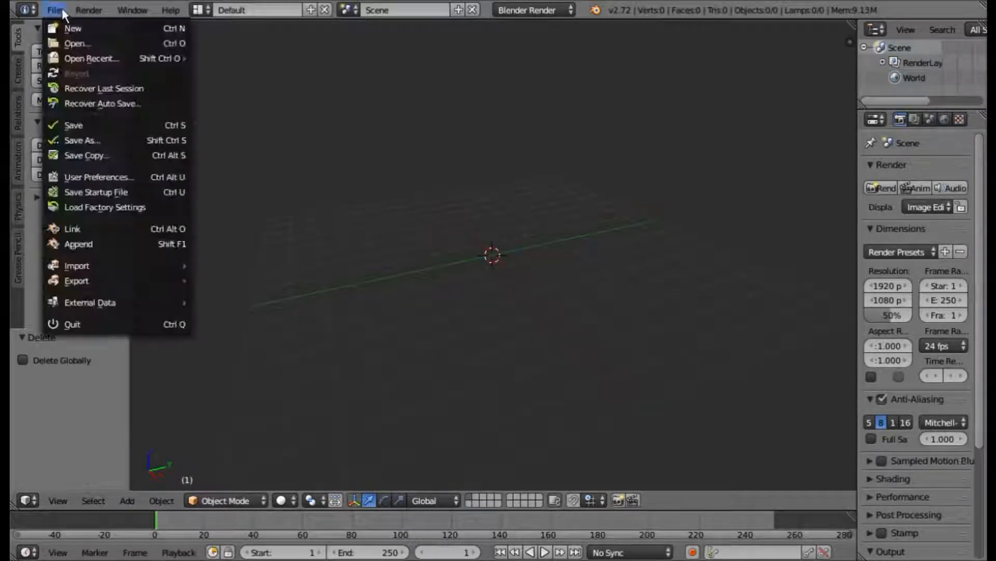
pyautogui.click(161, 245)
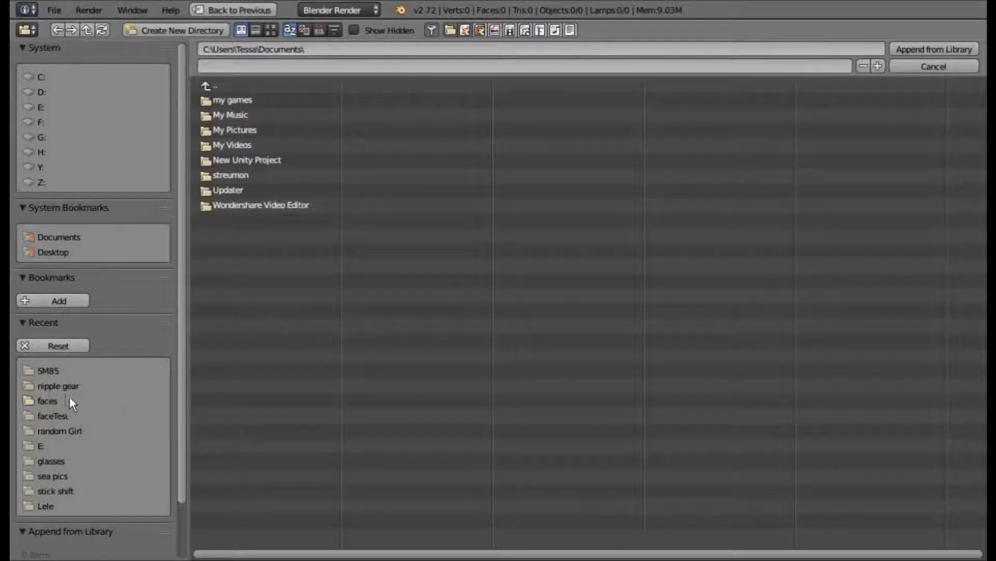
pyautogui.click(64, 370)
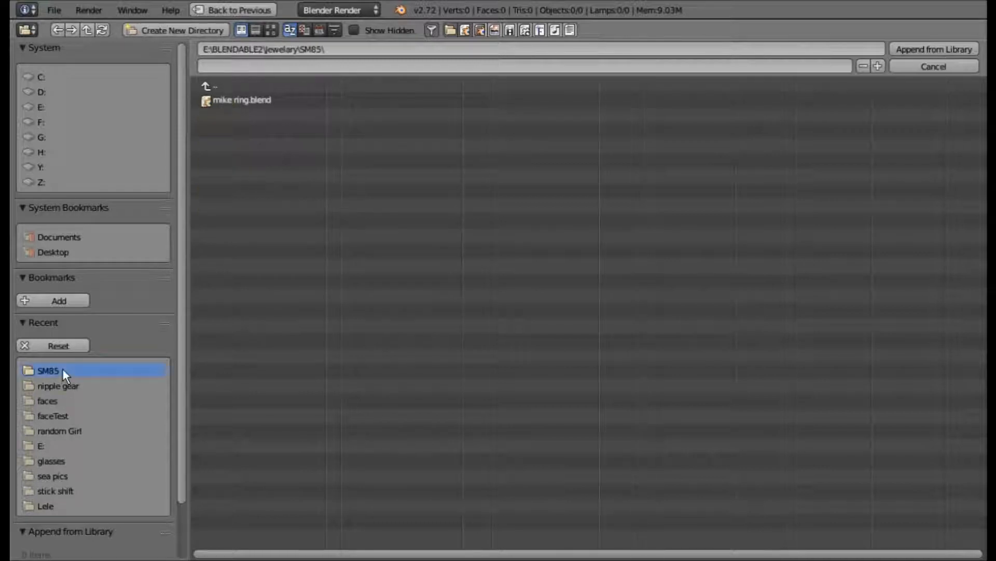
pyautogui.click(249, 101)
pyautogui.click(228, 190)
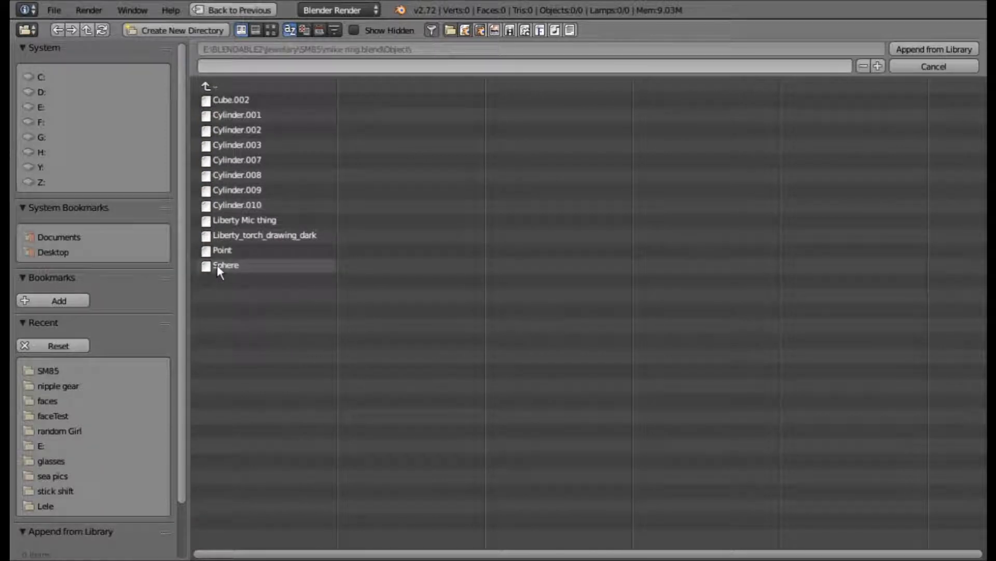
pyautogui.click(249, 219)
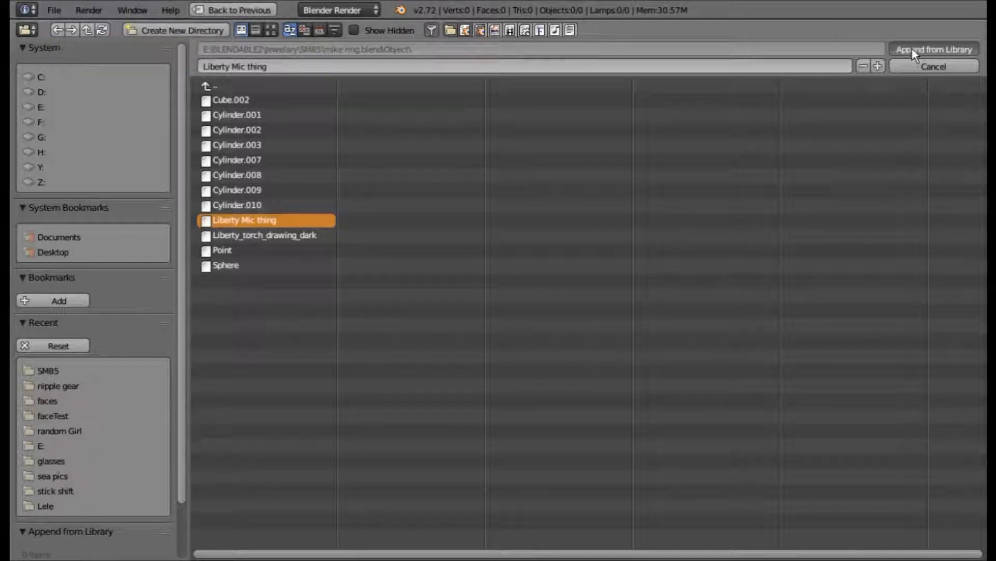
pyautogui.click(929, 49)
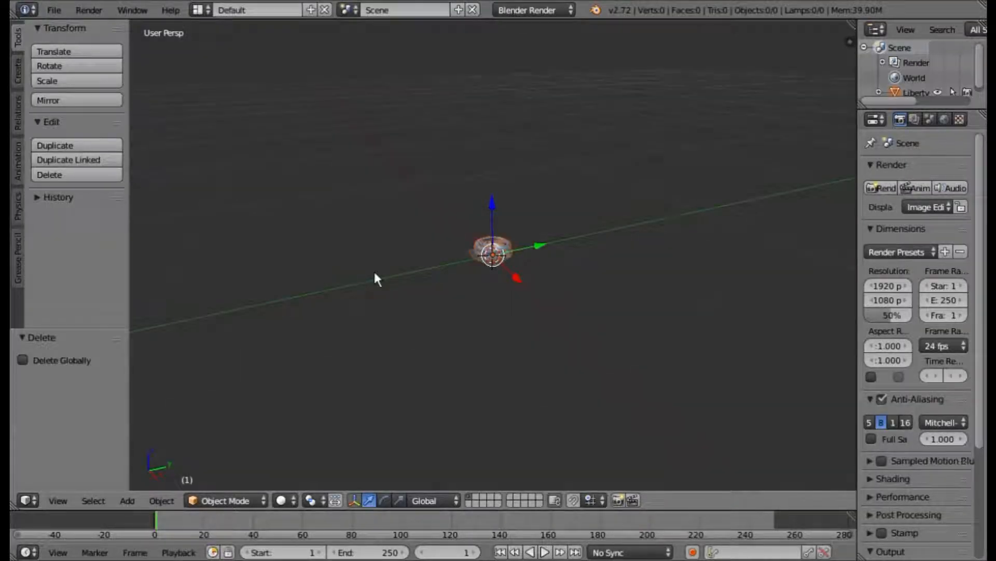
# Step: Export the appended ring as a Collada file named "liberty mic thing SM85" in the SM85 folder
pyautogui.scroll(5, 374, 274)
pyautogui.moveTo(549, 333); pyautogui.dragTo(557, 288, button='middle')
pyautogui.click(52, 11)
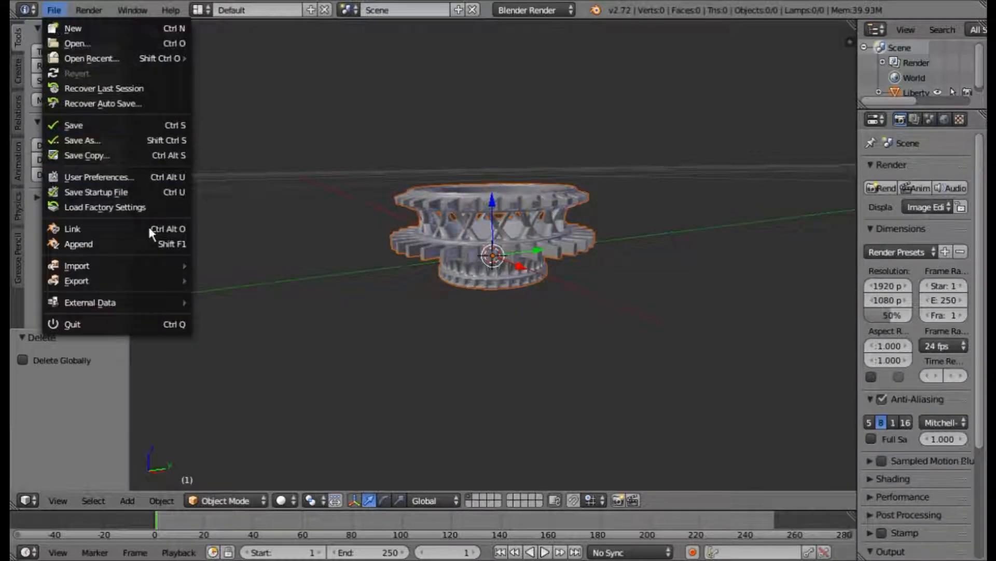
pyautogui.moveTo(151, 279)
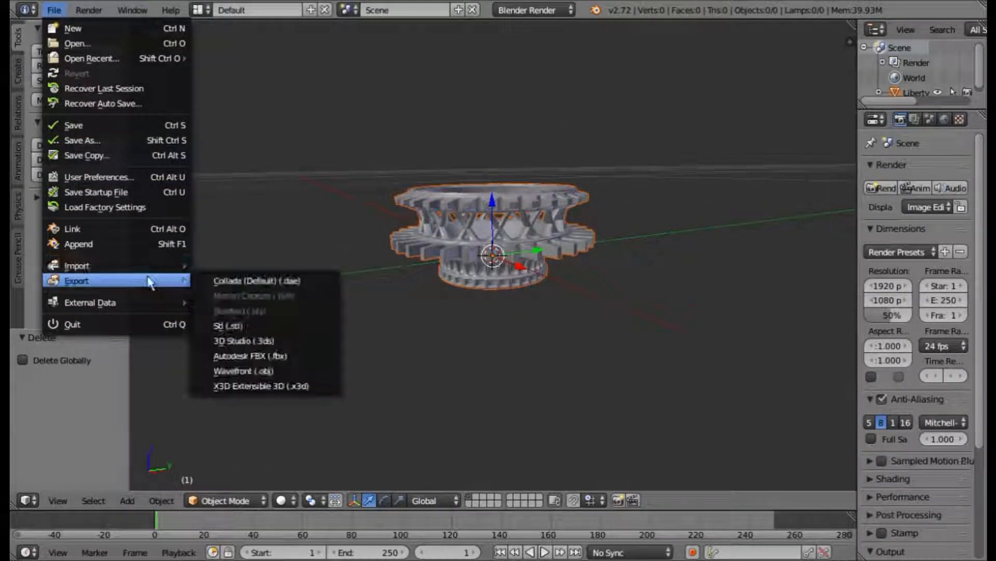
pyautogui.click(210, 280)
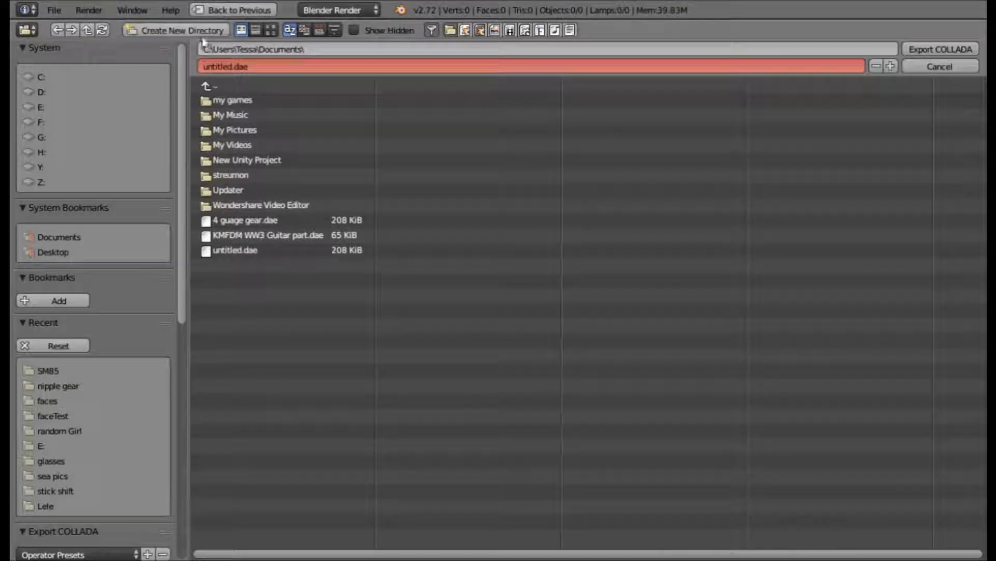
pyautogui.click(61, 371)
pyautogui.click(269, 70)
pyautogui.press('BackSpace')
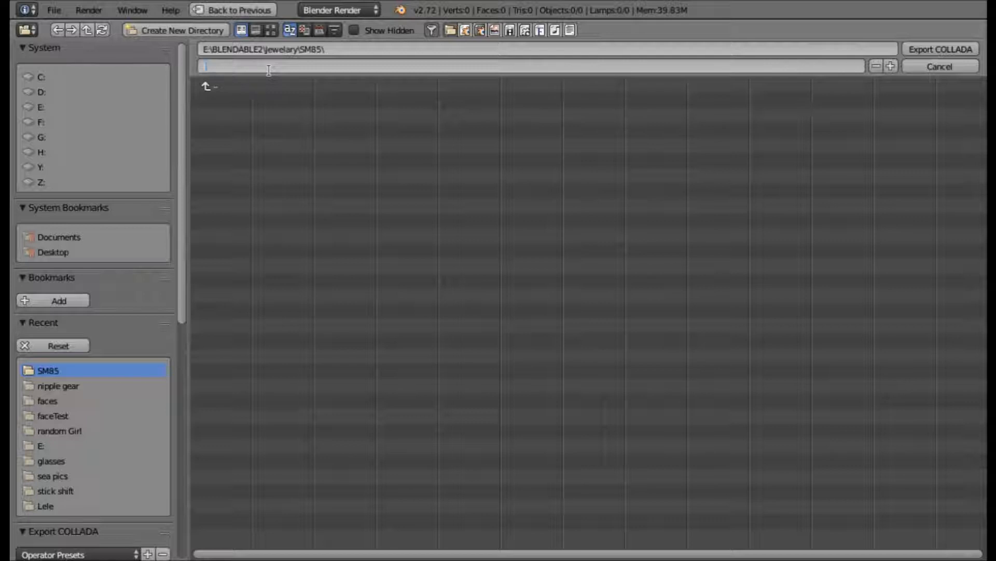
pyautogui.write('labrety mustach')
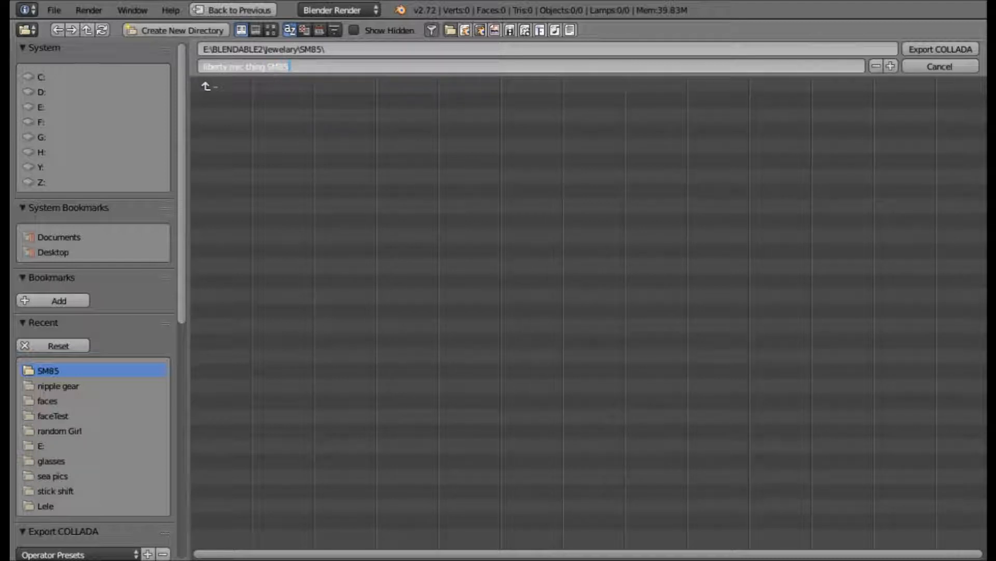
pyautogui.click(922, 55)
pyautogui.click(934, 48)
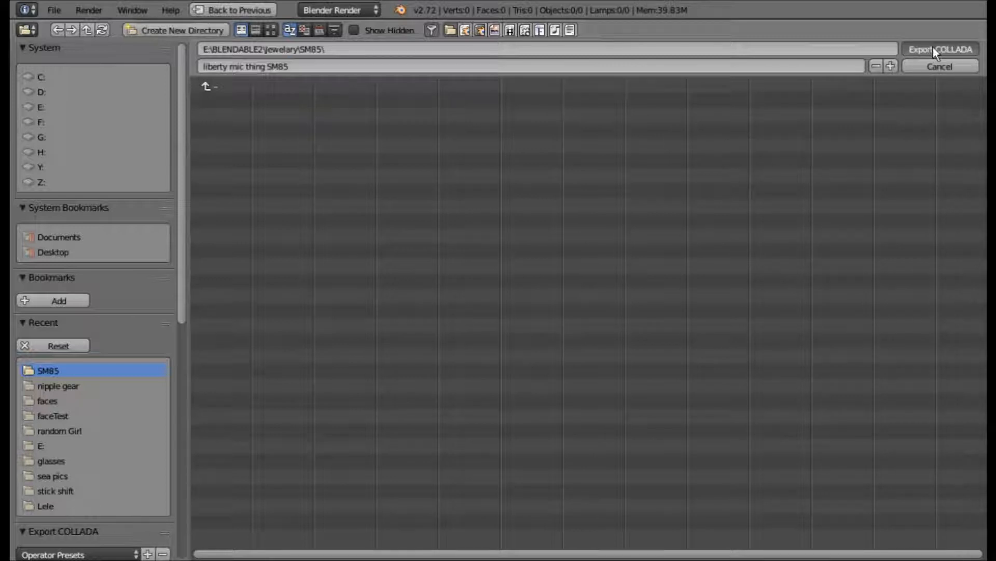